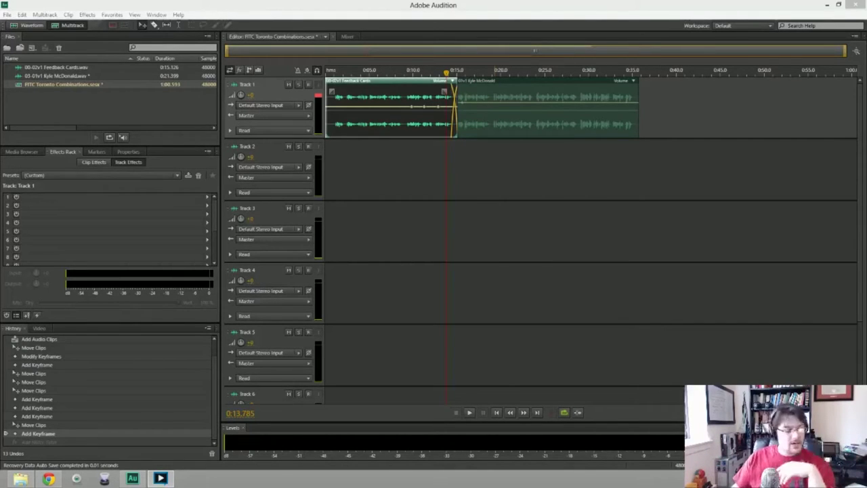
# Play back the session at the Track 1 clip transition and near 0:27.6 to review it.
pyautogui.click(428, 72)
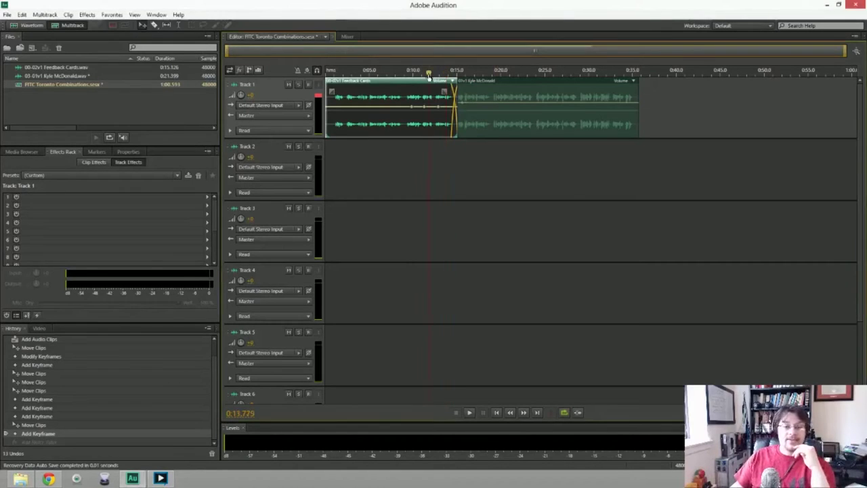
pyautogui.press('space')
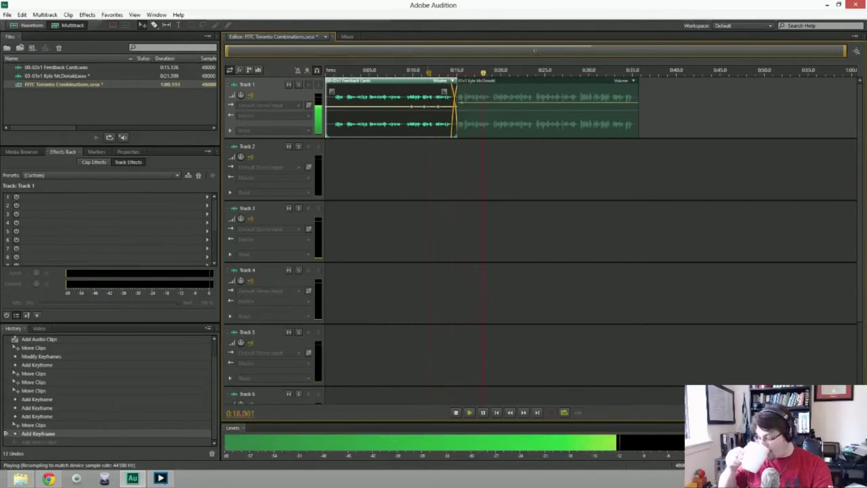
pyautogui.press('space')
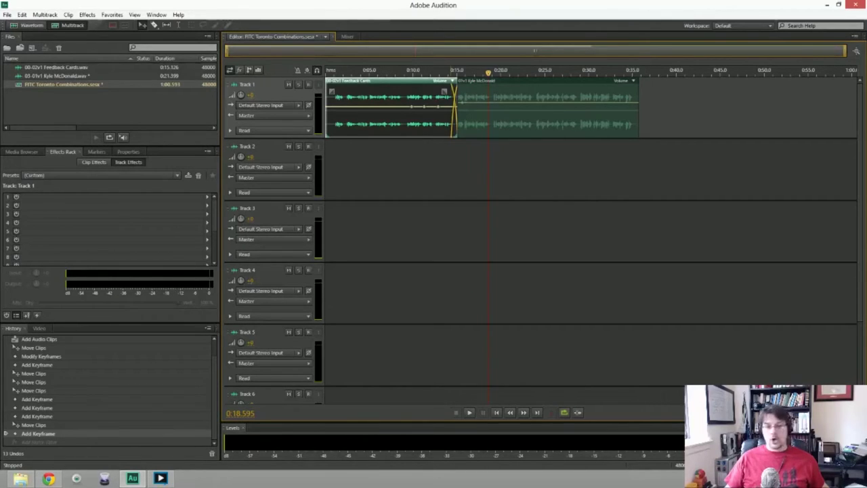
pyautogui.click(569, 73)
pyautogui.press('space')
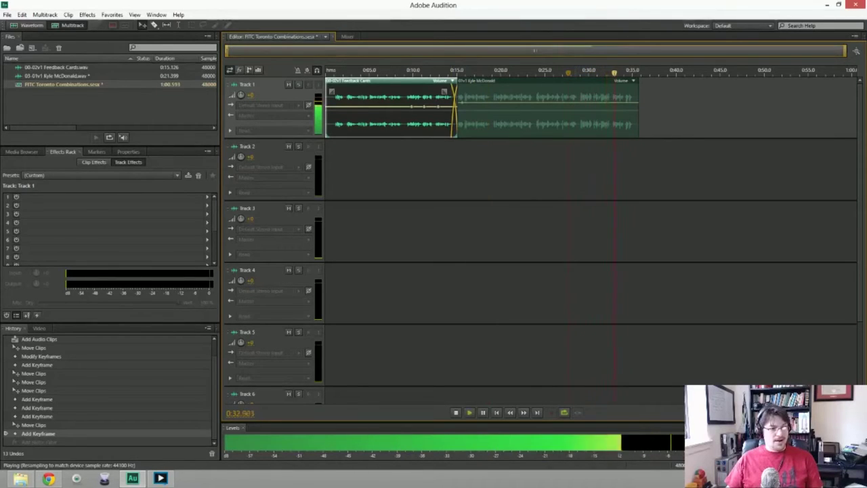
pyautogui.press('space')
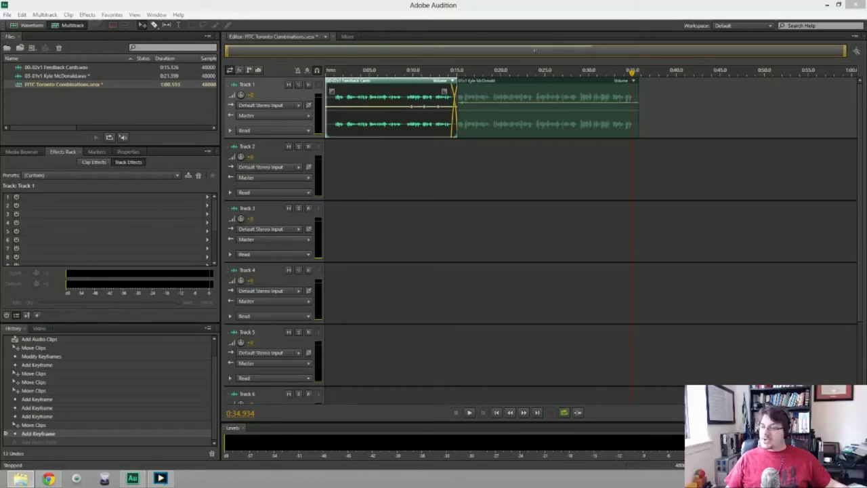
# Replace the second Track 1 clip with the other interview WAV from the Files panel.
pyautogui.moveTo(528, 108); pyautogui.dragTo(544, 108)
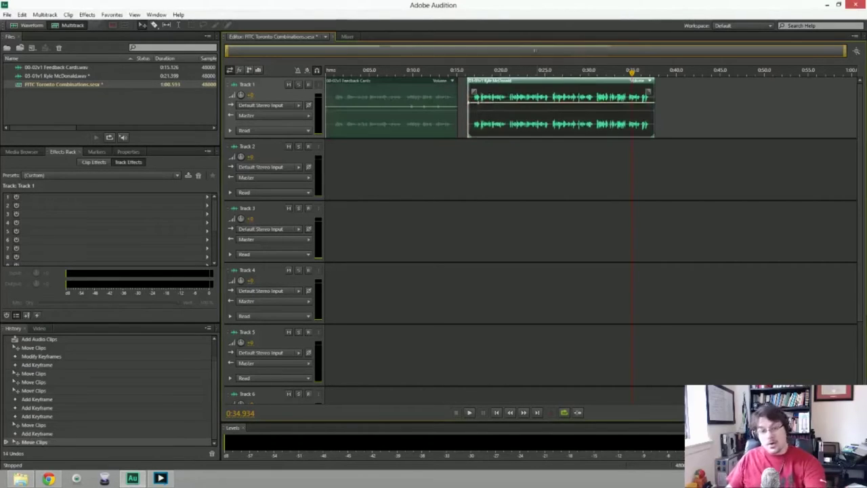
pyautogui.press('Delete')
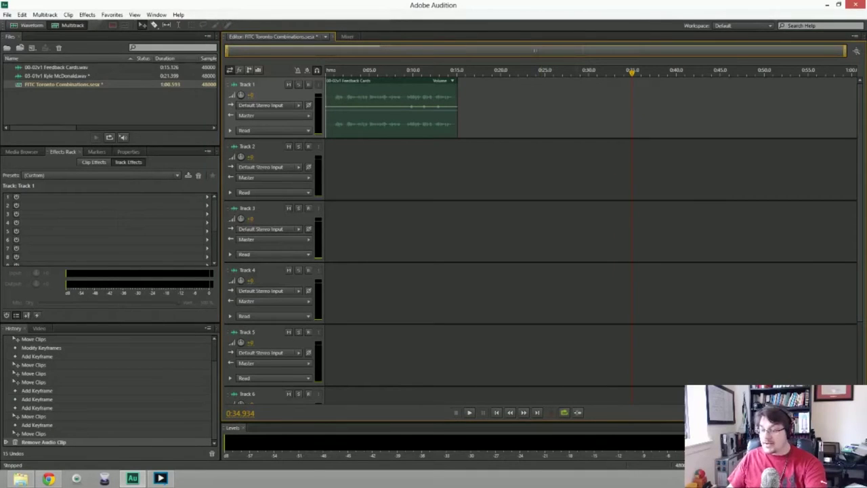
pyautogui.moveTo(519, 110); pyautogui.dragTo(447, 116)
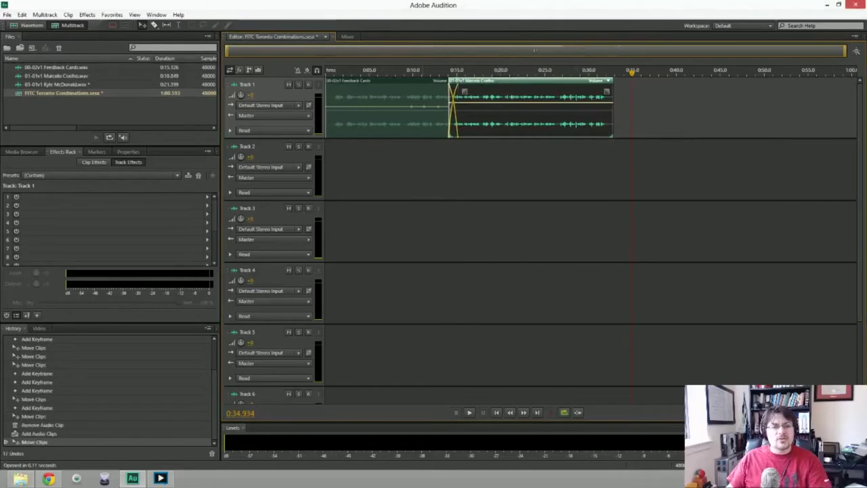
# Preview the transition and move the new interview clip to start around 0:17.5.
pyautogui.click(429, 71)
pyautogui.press('space')
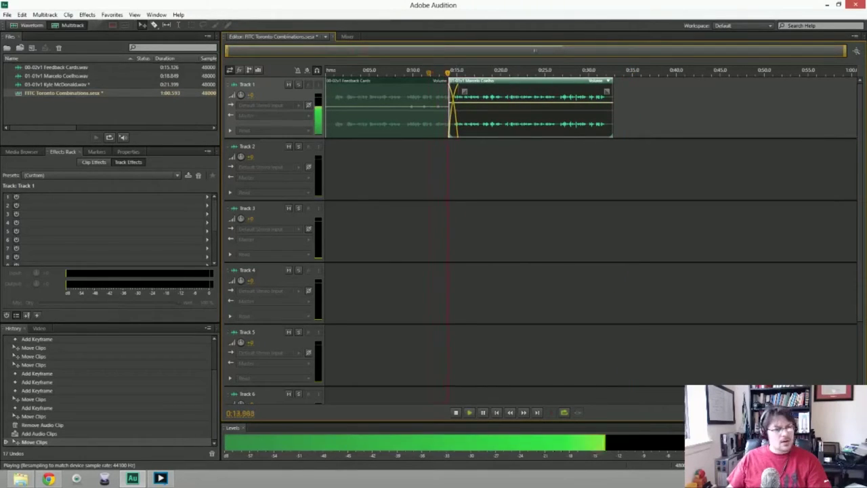
pyautogui.press('space')
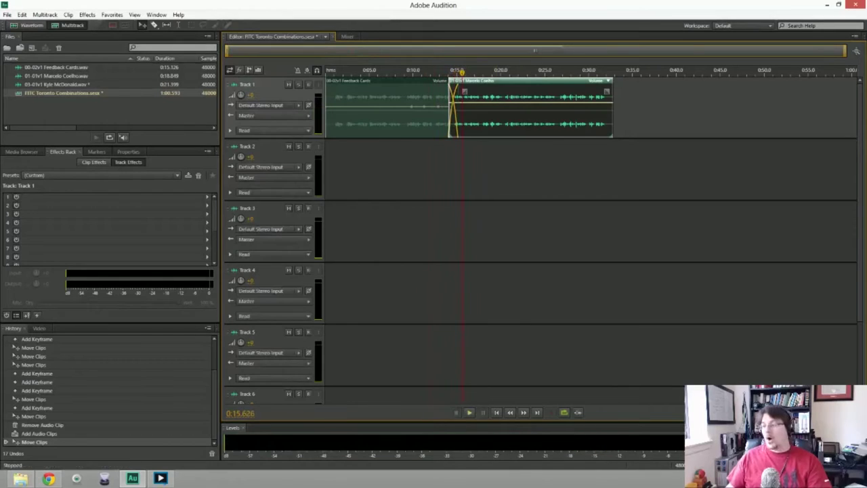
pyautogui.moveTo(514, 108); pyautogui.dragTo(542, 108)
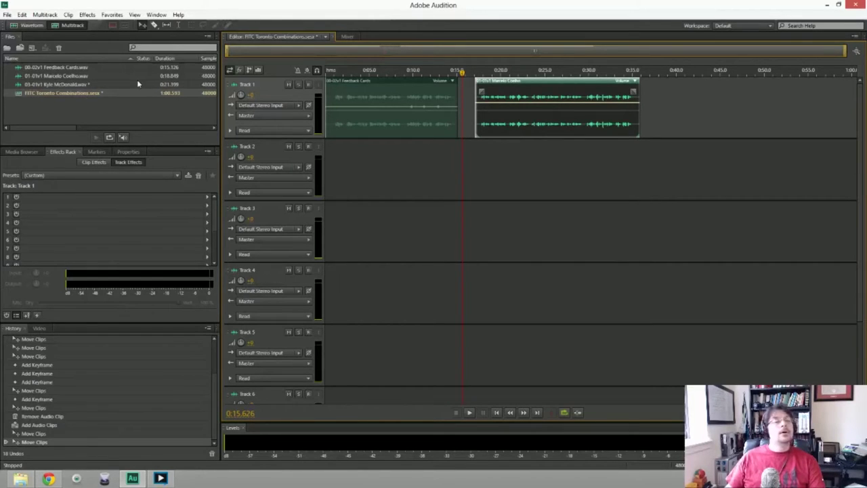
pyautogui.click(7, 14)
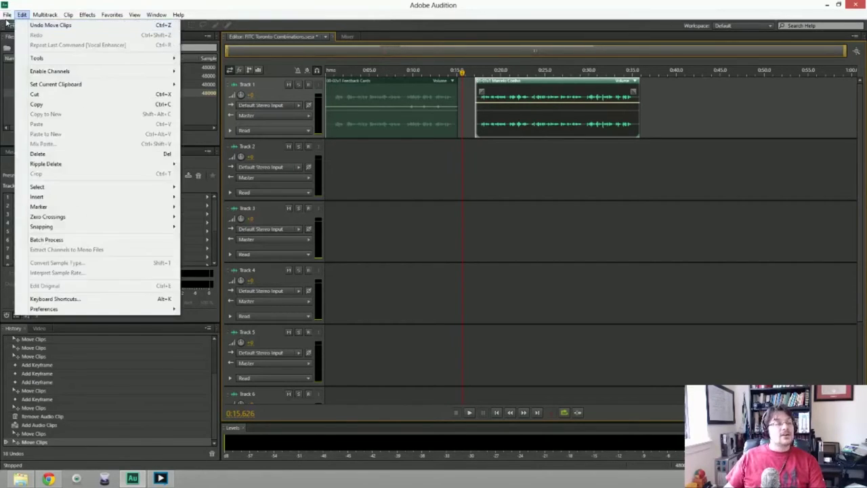
pyautogui.click(183, 35)
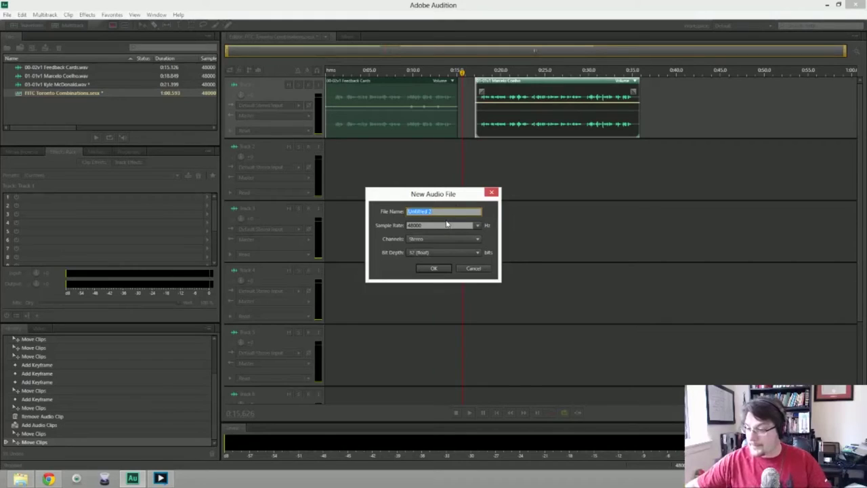
pyautogui.write('01')
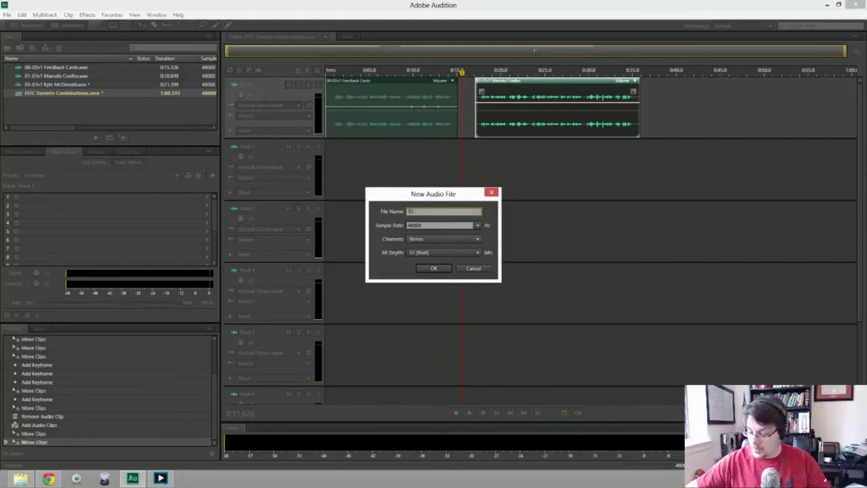
pyautogui.write('-01')
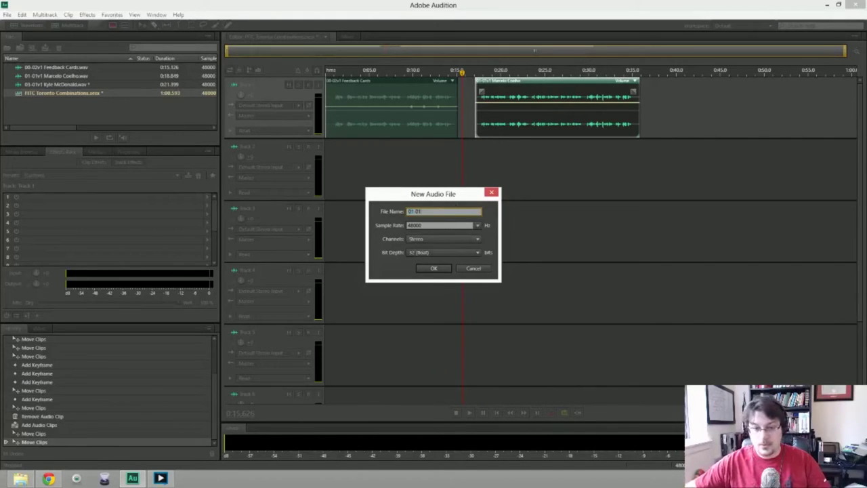
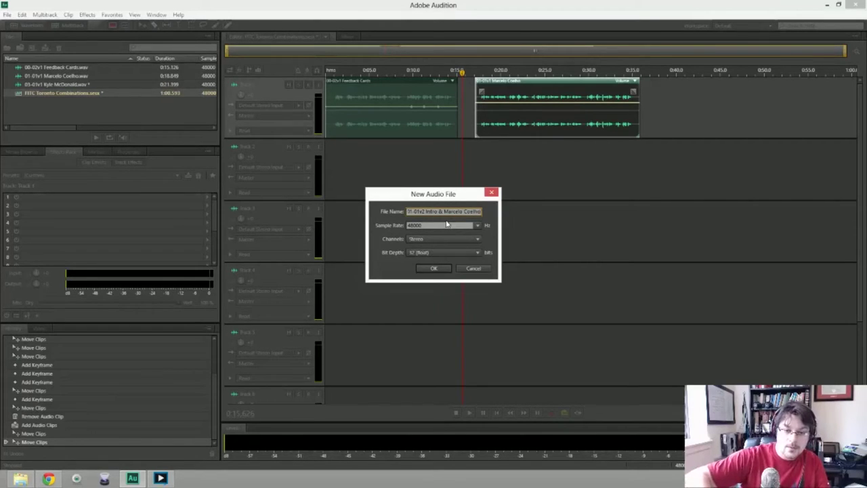
pyautogui.press('Return')
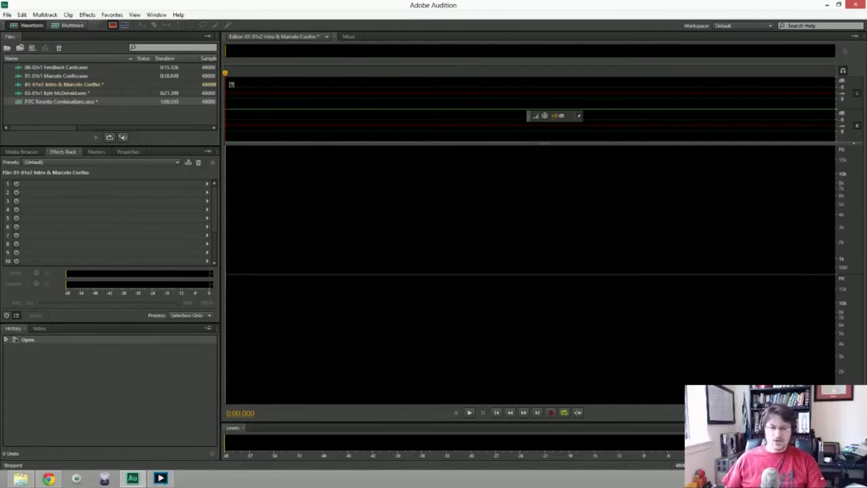
# Record and discard three false-start takes of the intro narration.
pyautogui.hotkey('shift', 'space')
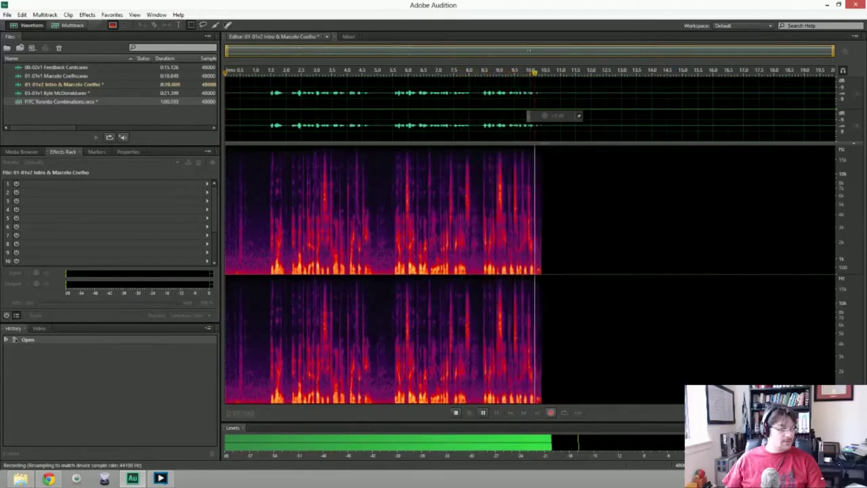
pyautogui.press('space')
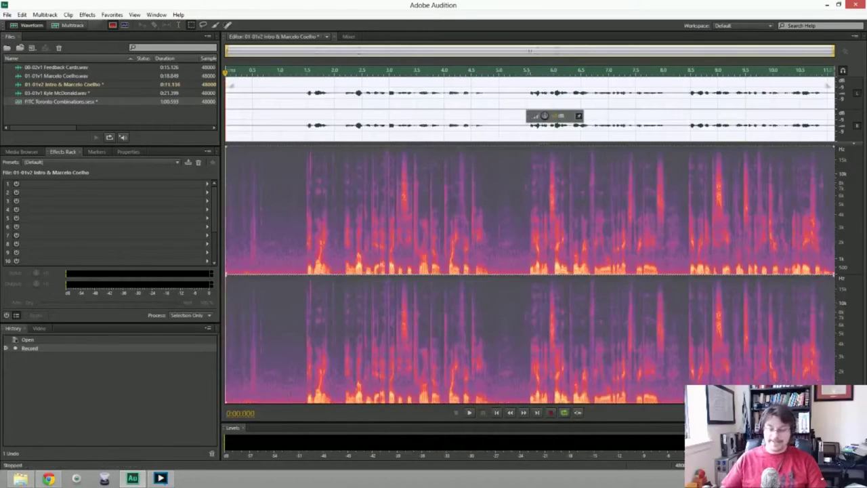
pyautogui.press('Delete')
pyautogui.hotkey('shift', 'space')
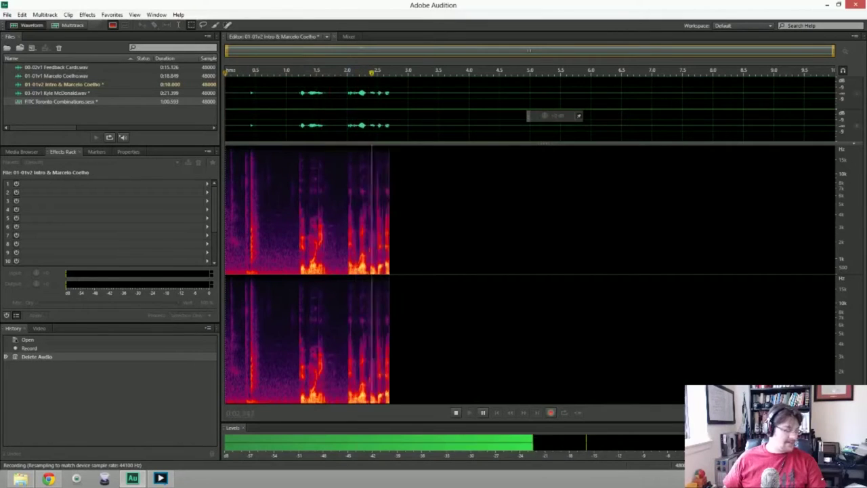
pyautogui.press('space')
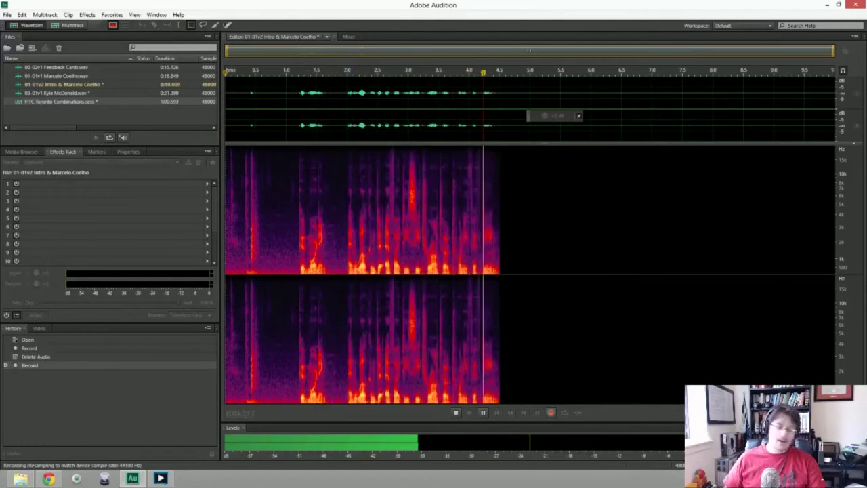
pyautogui.press('Delete')
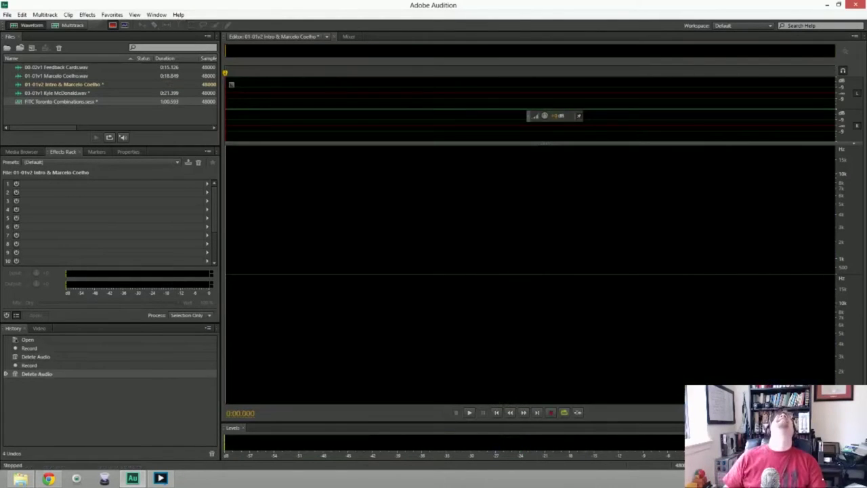
pyautogui.hotkey('shift', 'space')
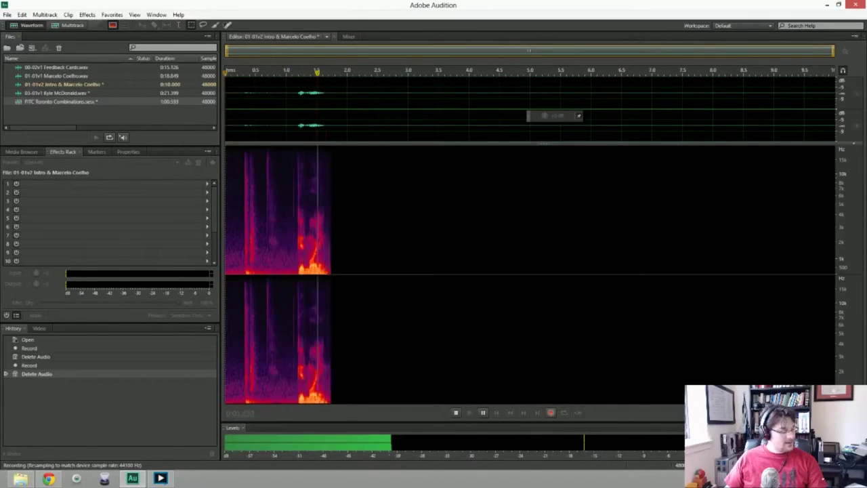
pyautogui.press('space')
pyautogui.press('Delete')
# Record the full 37.6-second intro narration take and place the cursor near 29.6 seconds.
pyautogui.hotkey('shift', 'space')
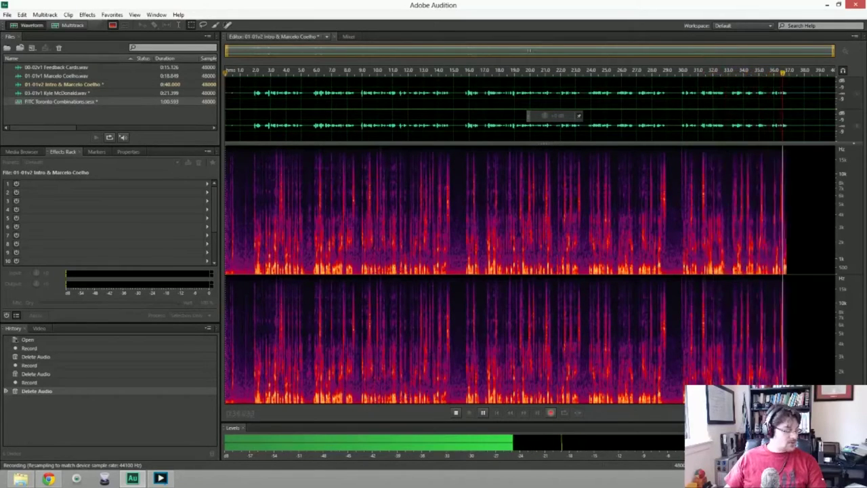
pyautogui.press('space')
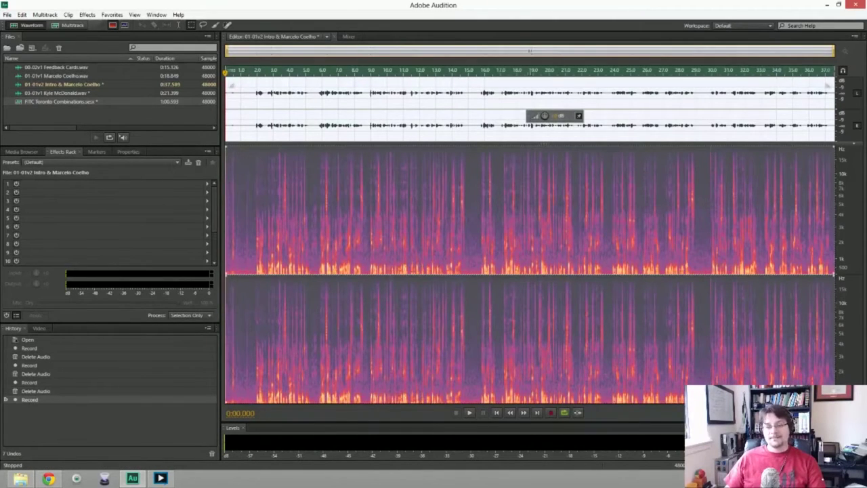
pyautogui.click(707, 109)
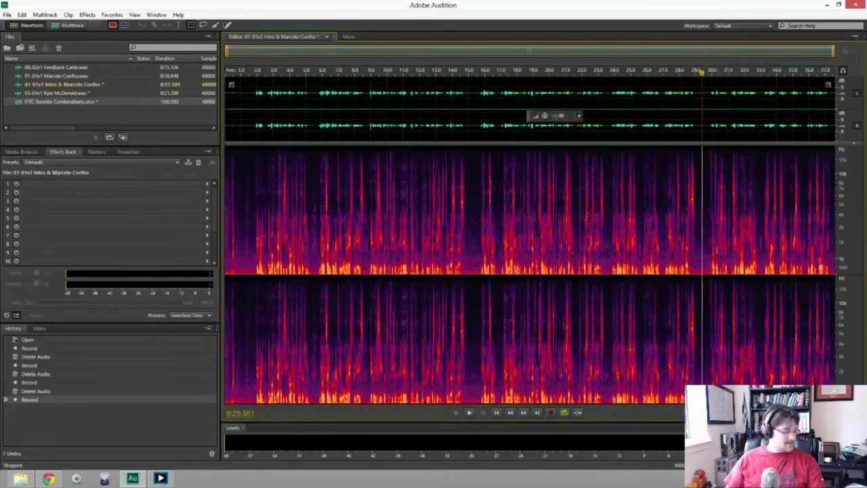
# Record over the narration from 29.6 s, delete the new tail, and begin a new opening take.
pyautogui.hotkey('shift', 'space')
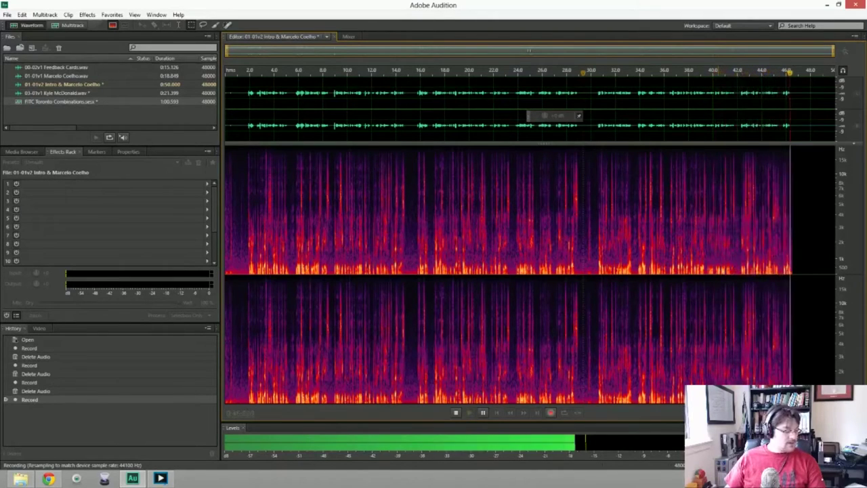
pyautogui.press('space')
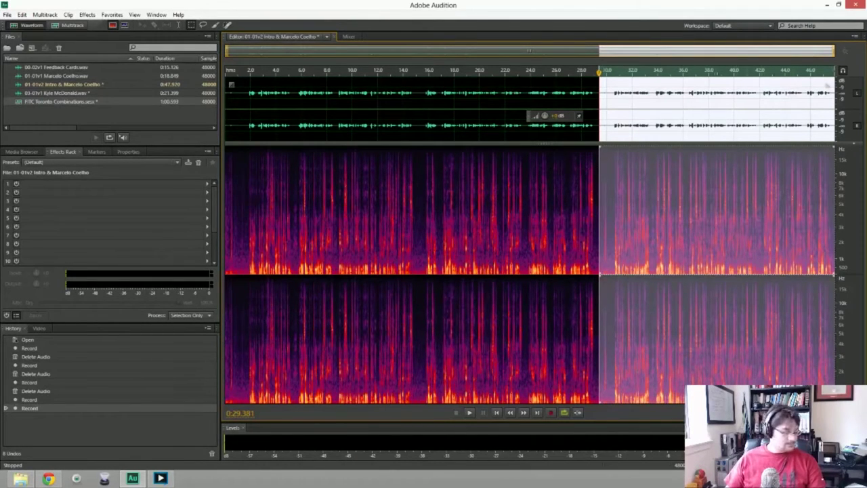
pyautogui.press('Delete')
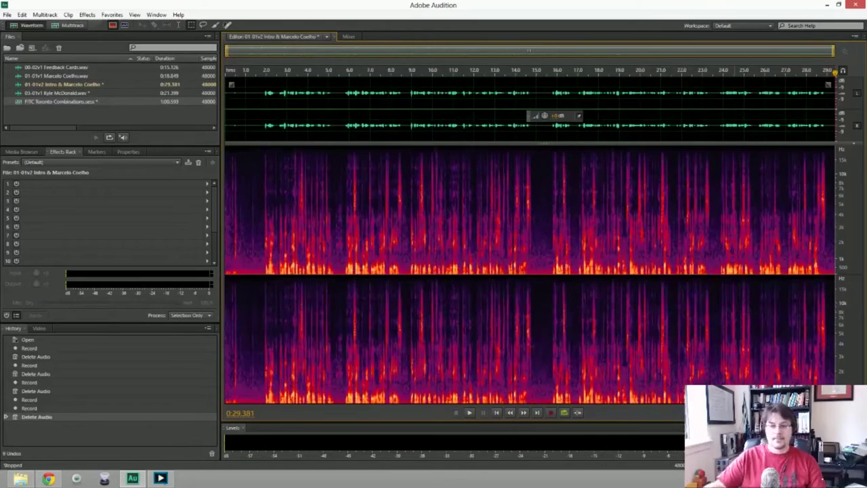
pyautogui.hotkey('shift', 'space')
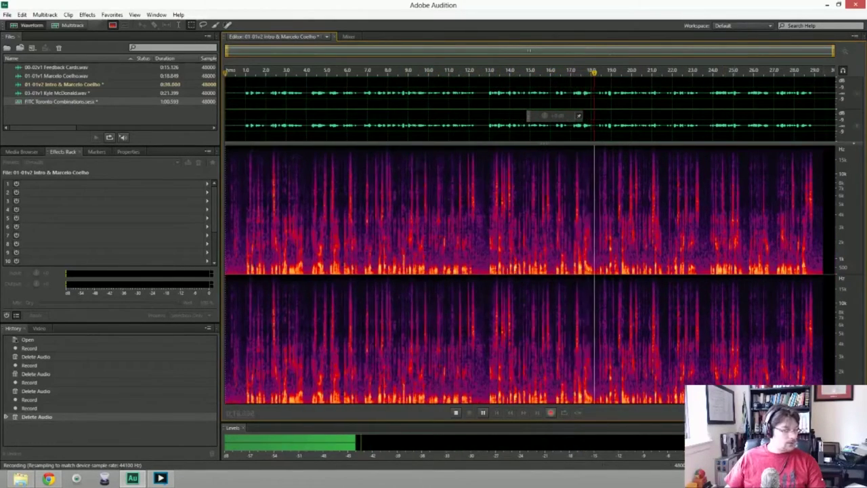
# Stop the replacement opening take, review it from 18.3 s, and undo that recording.
pyautogui.press('space')
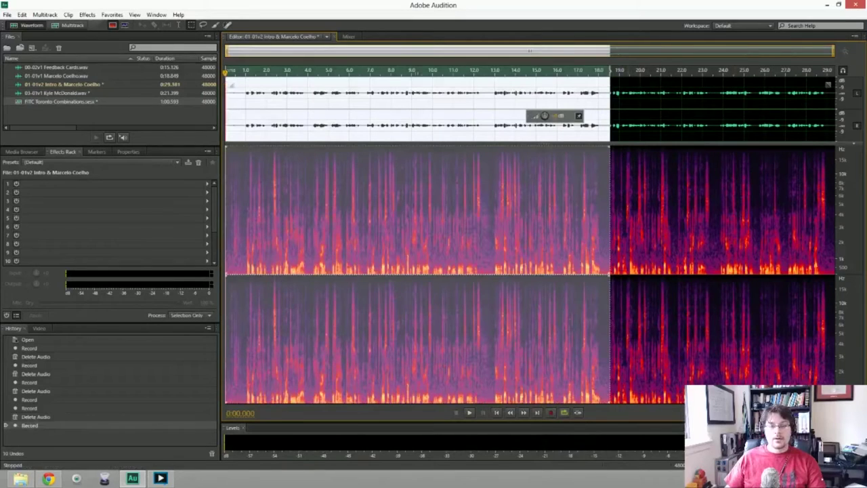
pyautogui.hotkey('ctrl', 'shift', 'a')
pyautogui.press('space')
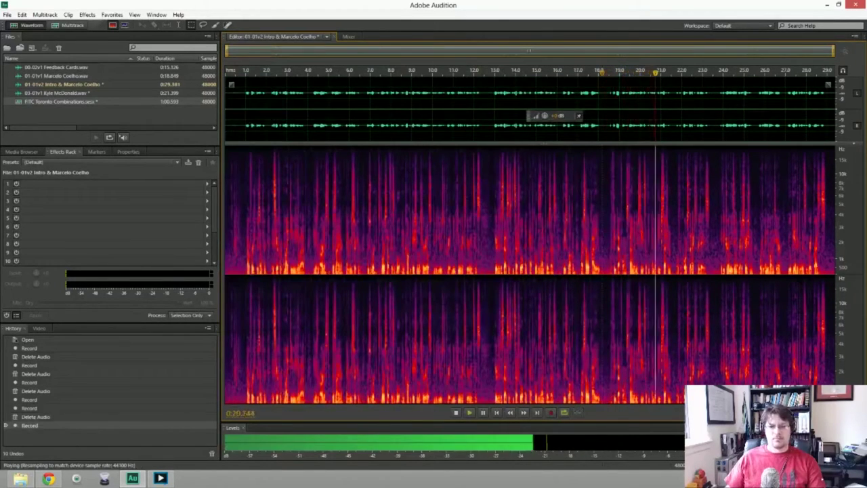
pyautogui.press('space')
pyautogui.press('Home')
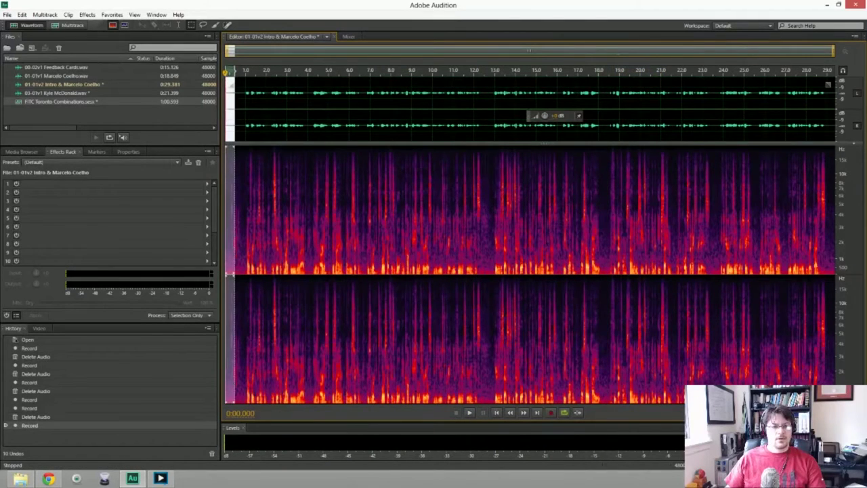
pyautogui.hotkey('ctrl', 'z')
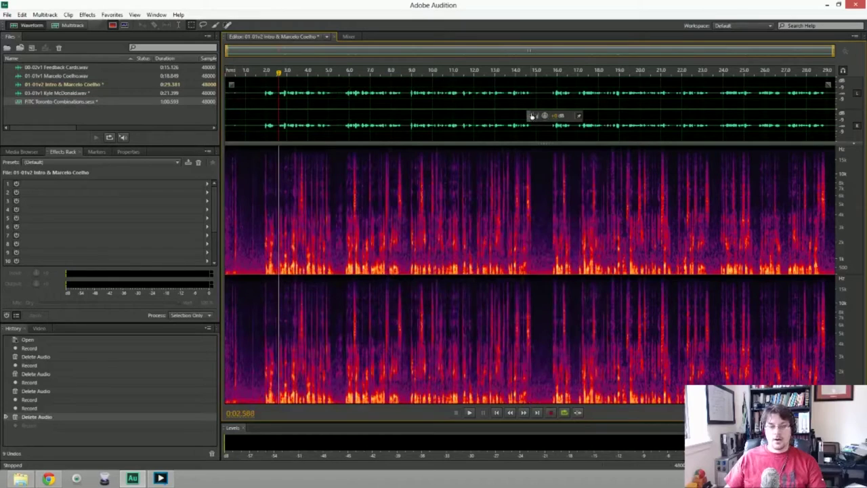
# Review the narration and try recording an extra take at the end of the file.
pyautogui.press('space')
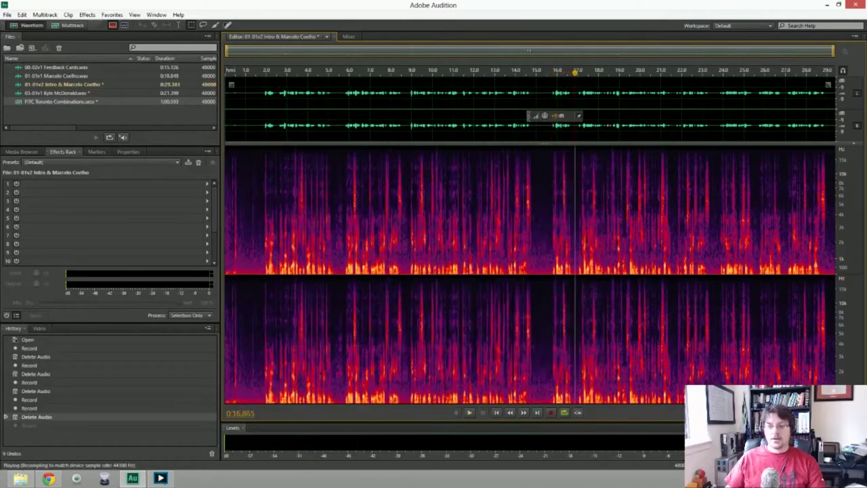
pyautogui.press('End')
pyautogui.press('space')
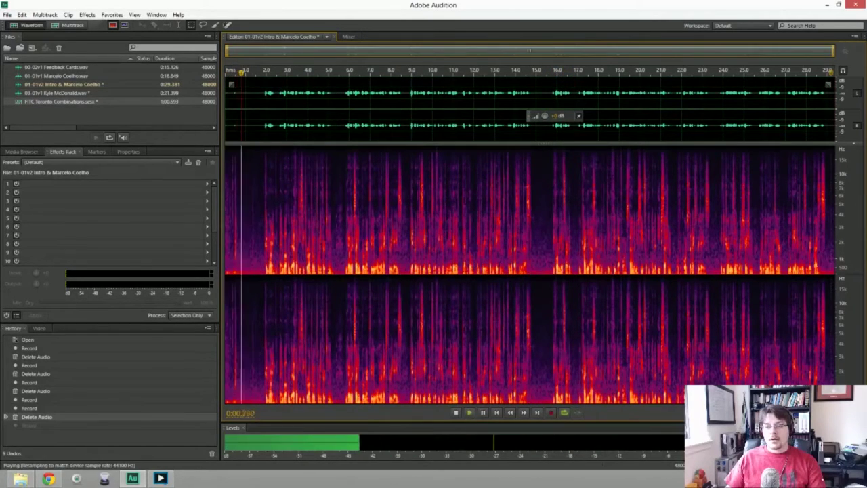
pyautogui.press('space')
pyautogui.press('End')
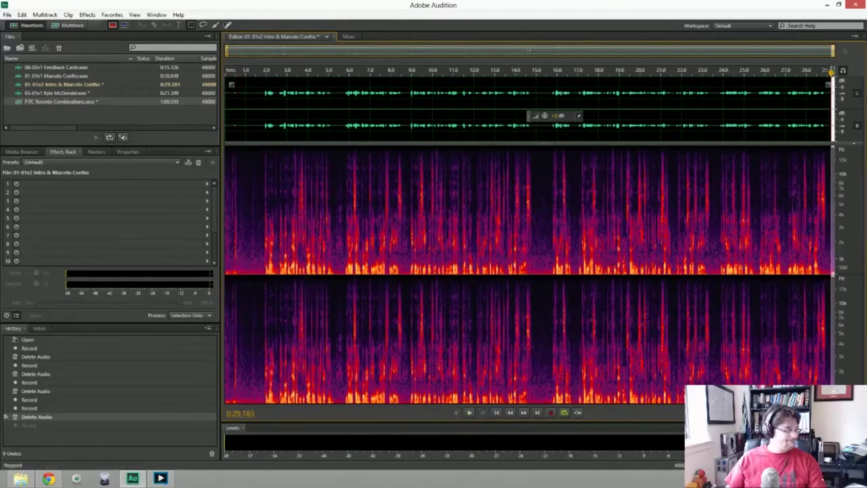
pyautogui.hotkey('shift', 'space')
pyautogui.press('space')
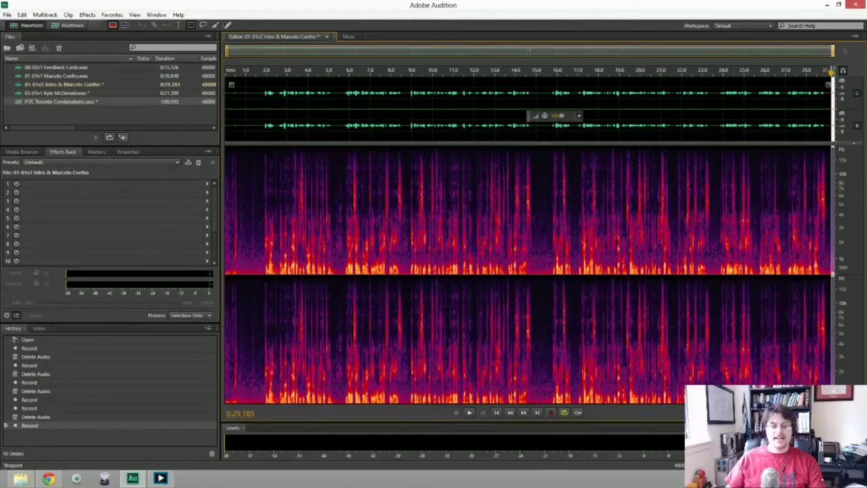
# Delete the extra end takes and undo the fresh recording, keeping the 0:29.185 original.
pyautogui.hotkey('shift', 'space')
pyautogui.press('space')
pyautogui.press('space')
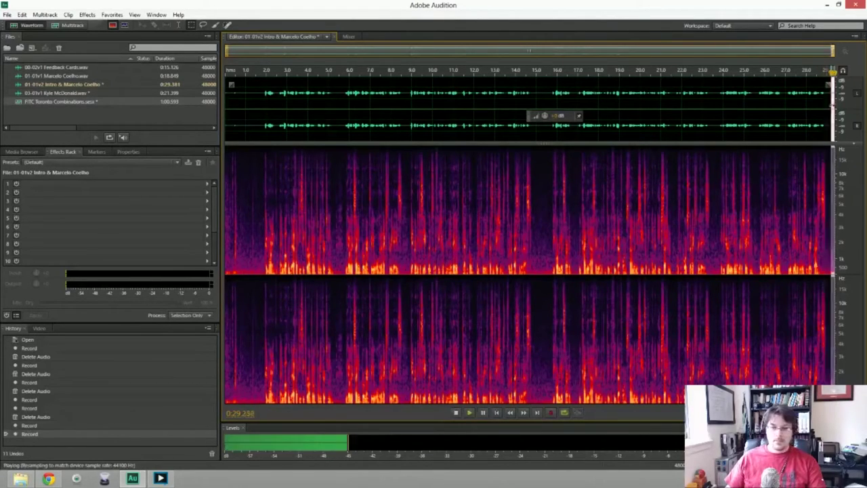
pyautogui.press('Delete')
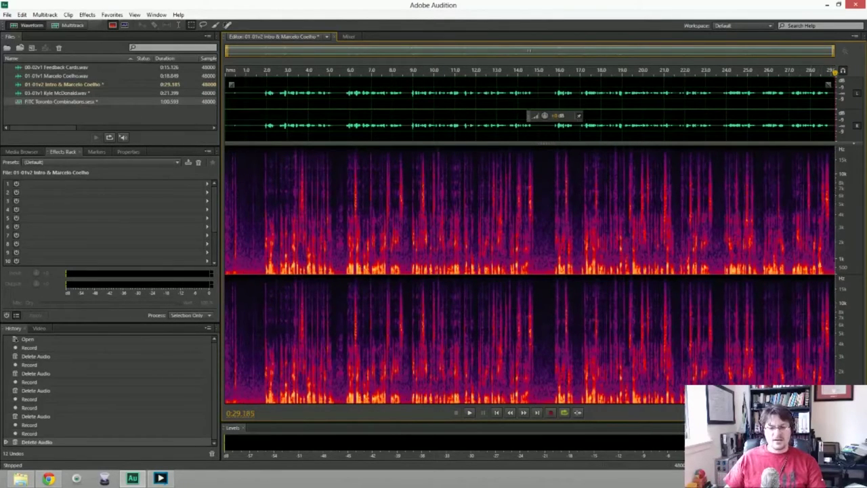
pyautogui.click(552, 413)
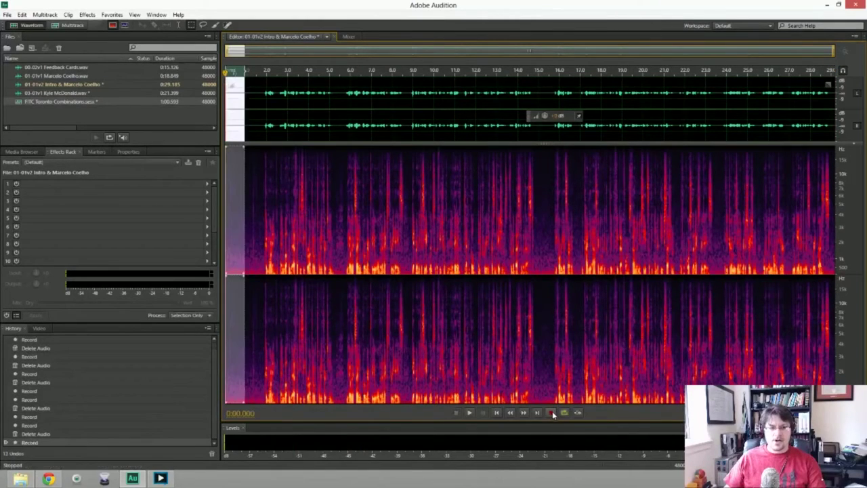
pyautogui.hotkey('ctrl', 'z')
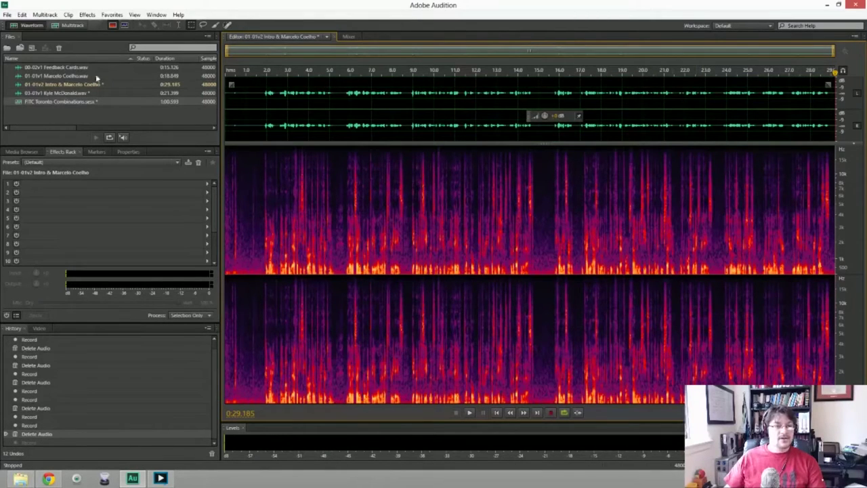
pyautogui.click(7, 14)
# Create a new blank stereo 48000 Hz audio file, Untitled 3.
pyautogui.moveTo(13, 30)
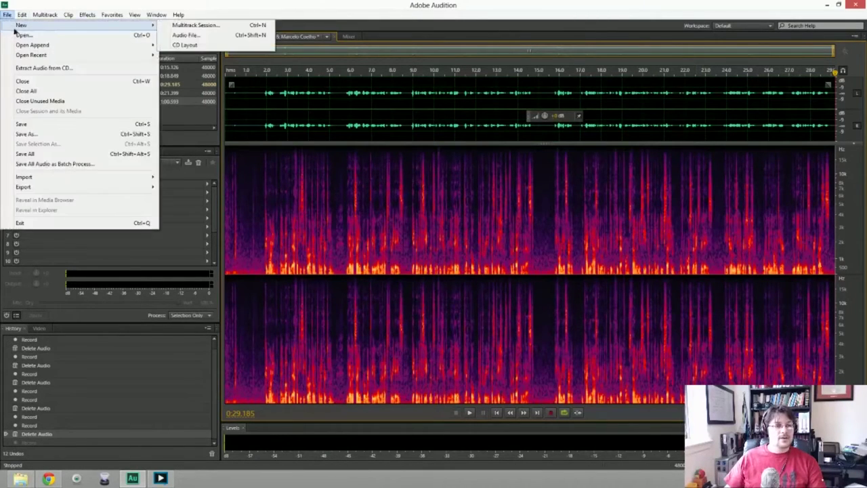
pyautogui.click(184, 34)
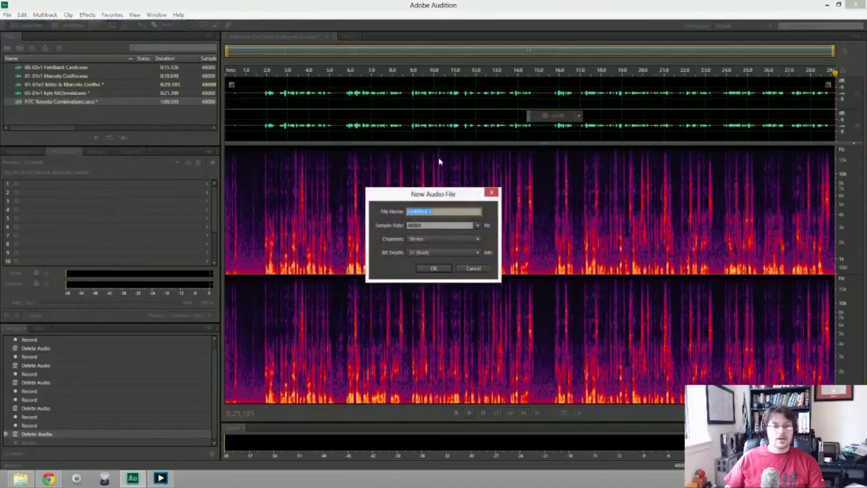
pyautogui.click(434, 268)
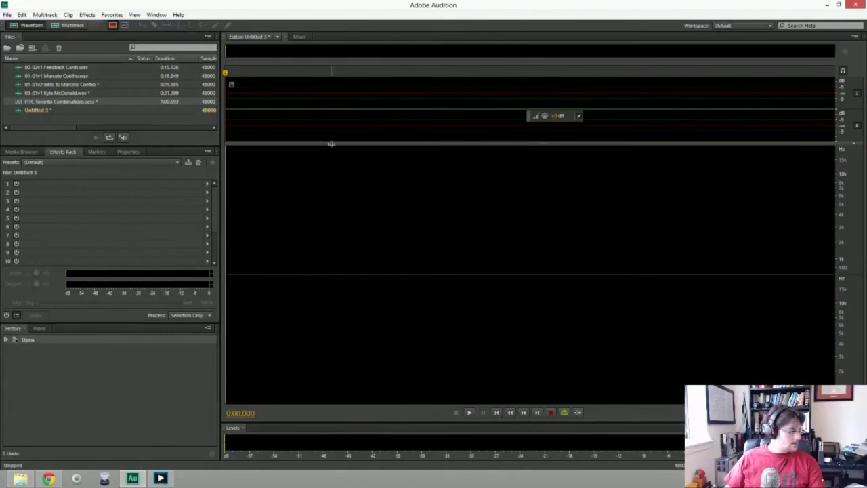
# Record narration into Untitled 3, discarding two false starts, ending with an 18-second take.
pyautogui.hotkey('shift', 'space')
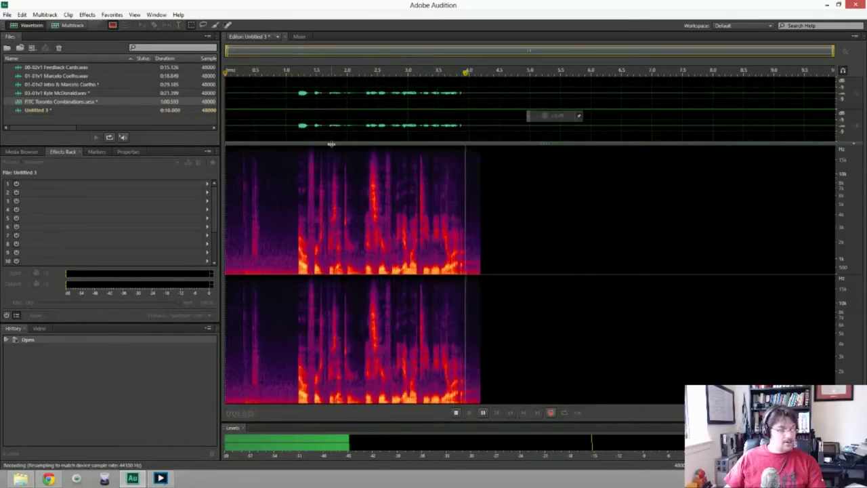
pyautogui.press('space')
pyautogui.press('Delete')
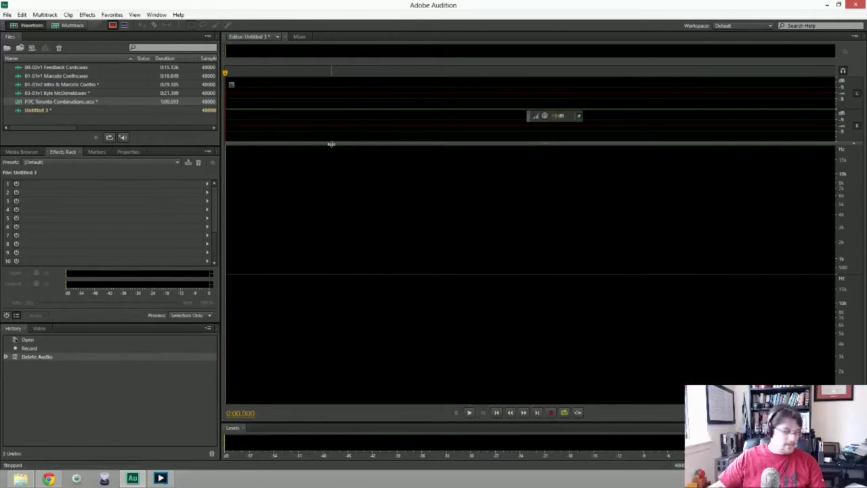
pyautogui.hotkey('shift', 'space')
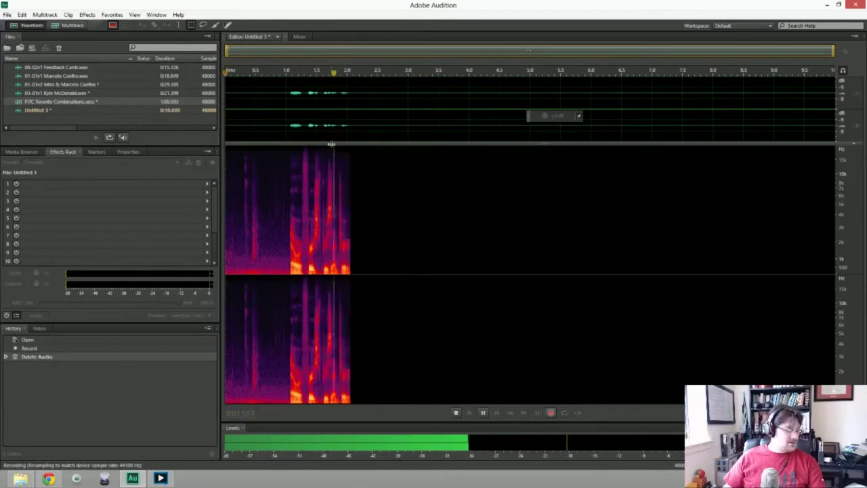
pyautogui.press('space')
pyautogui.press('Delete')
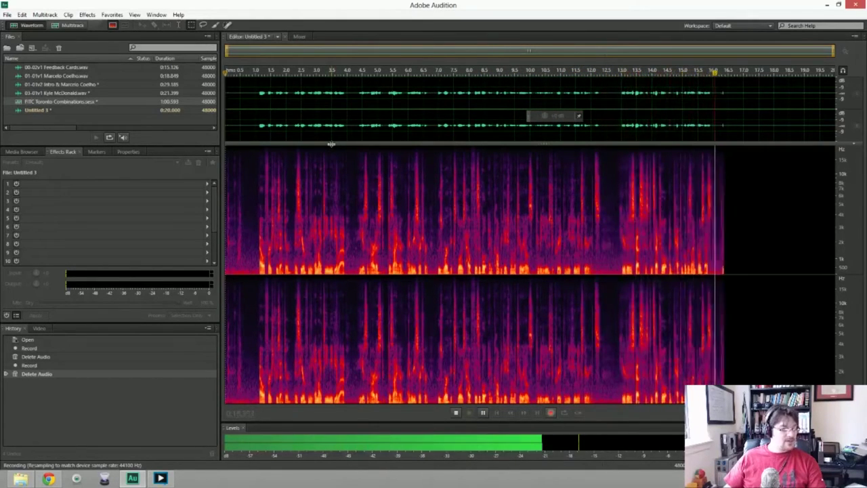
pyautogui.press('space')
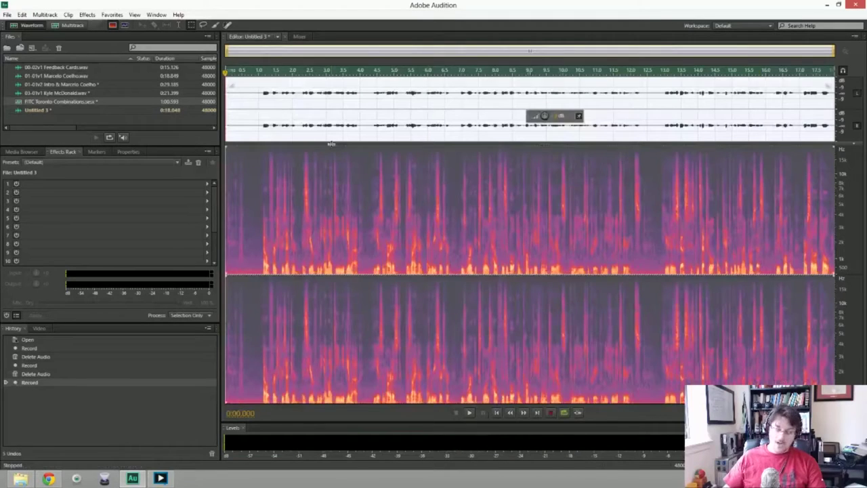
# Delete the rejected Untitled 3 takes, including the 22-second one, and restart recording.
pyautogui.press('Delete')
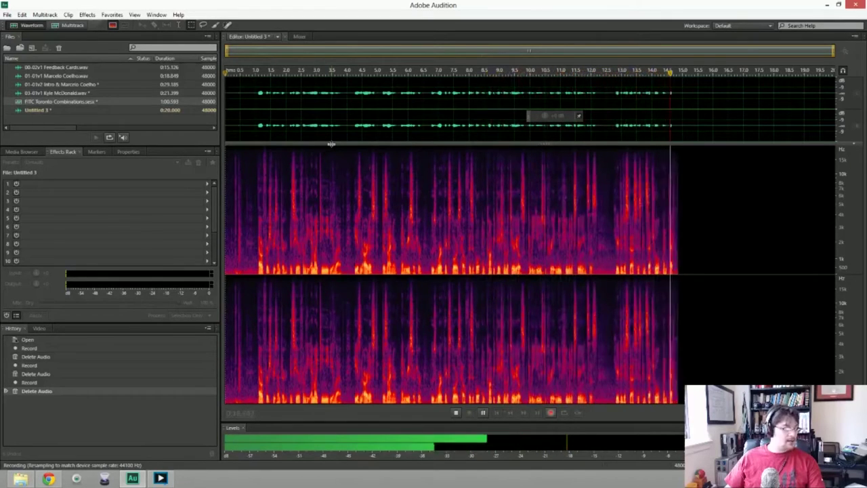
pyautogui.press('space')
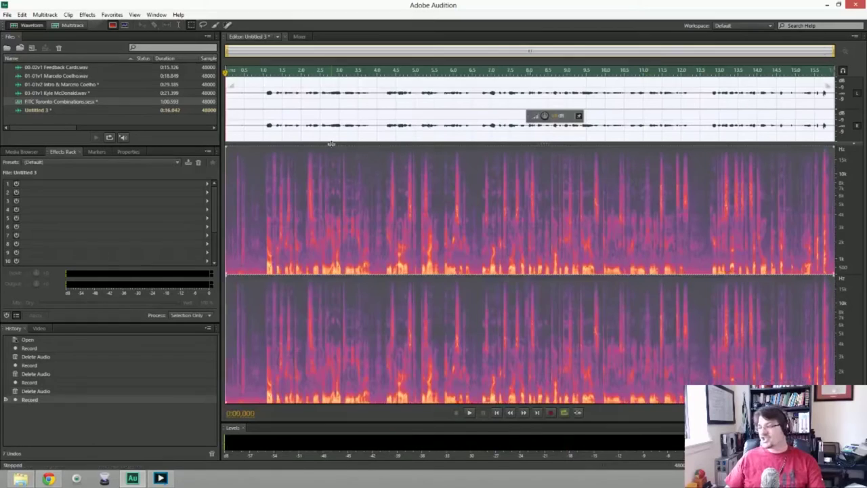
pyautogui.press('Delete')
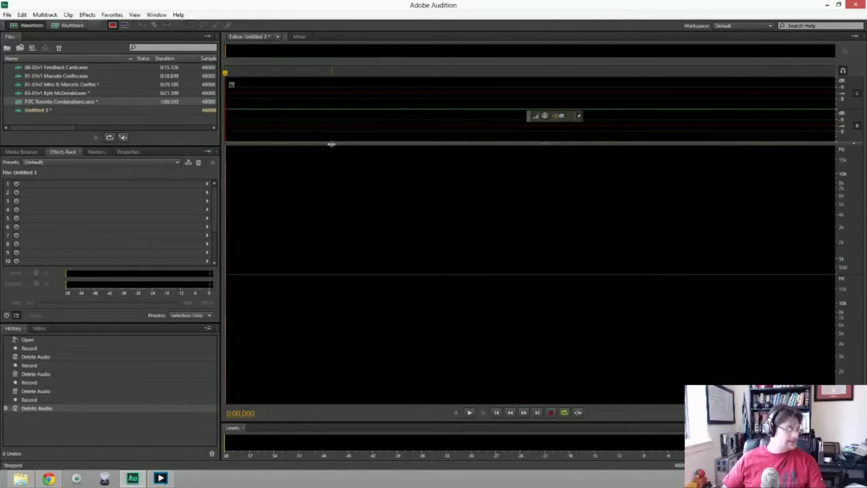
pyautogui.hotkey('shift', 'space')
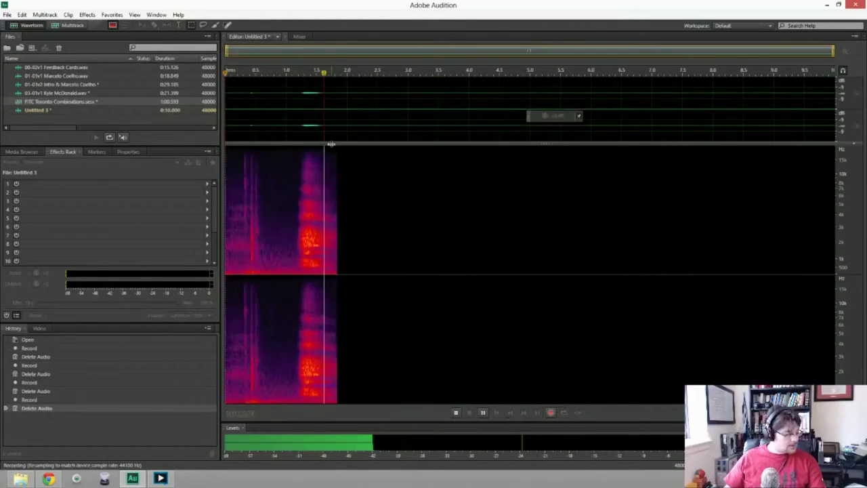
pyautogui.press('space')
pyautogui.press('Delete')
pyautogui.hotkey('shift', 'space')
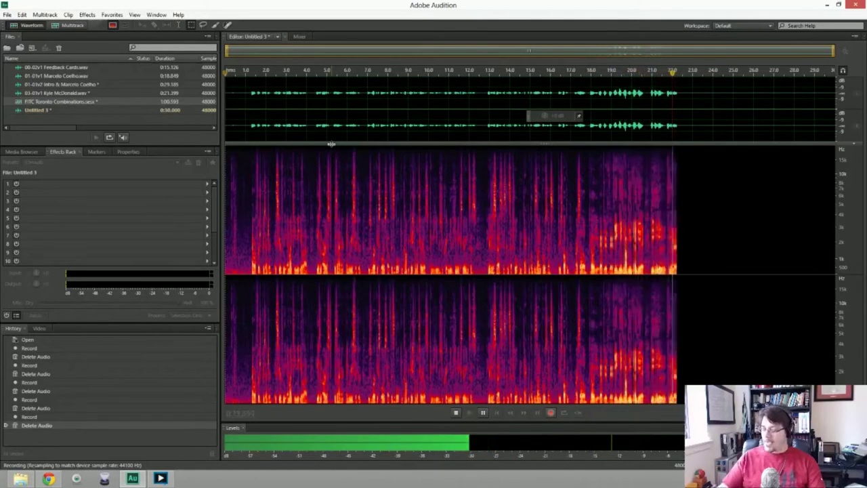
pyautogui.press('space')
pyautogui.press('Delete')
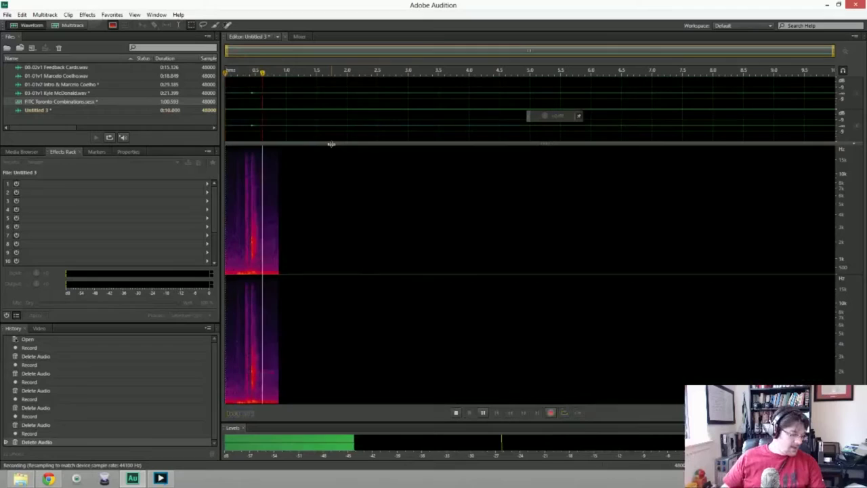
# Stop and delete three more failed narration takes in Untitled 3.
pyautogui.press('space')
pyautogui.press('Delete')
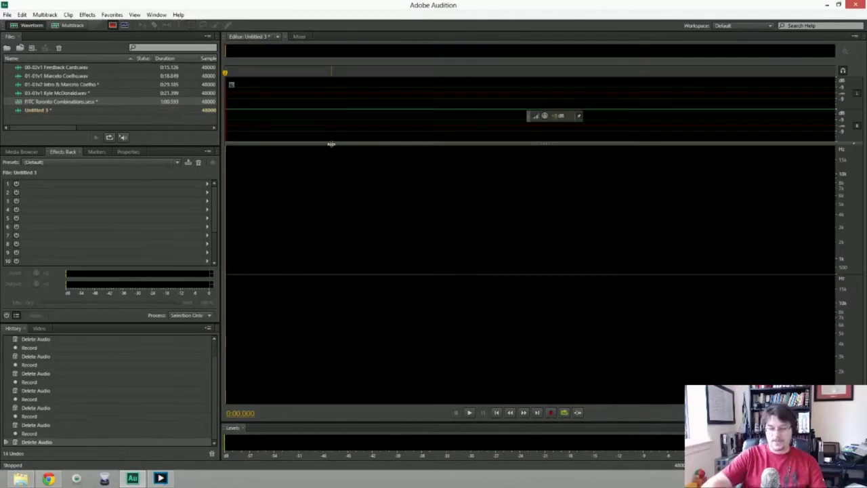
pyautogui.hotkey('shift', 'space')
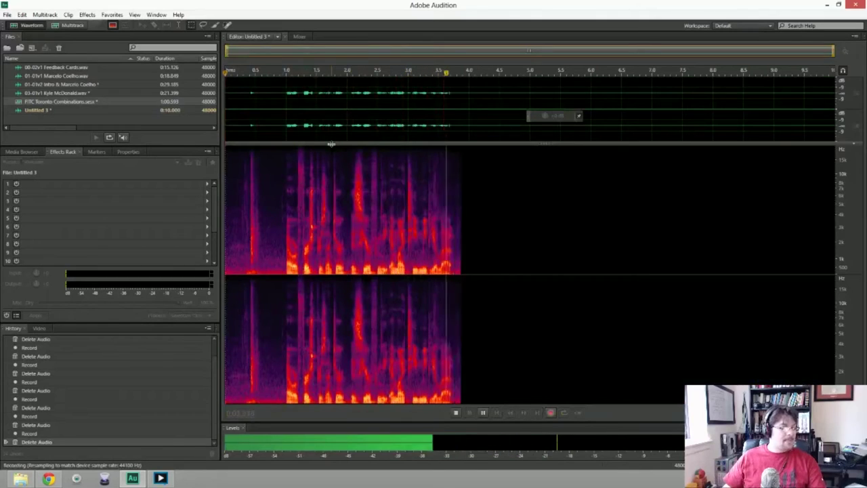
pyautogui.press('space')
pyautogui.press('Delete')
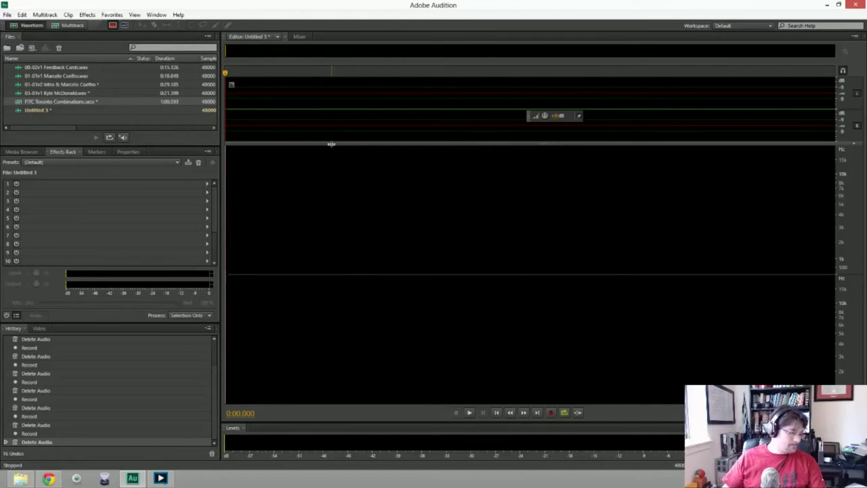
pyautogui.hotkey('shift', 'space')
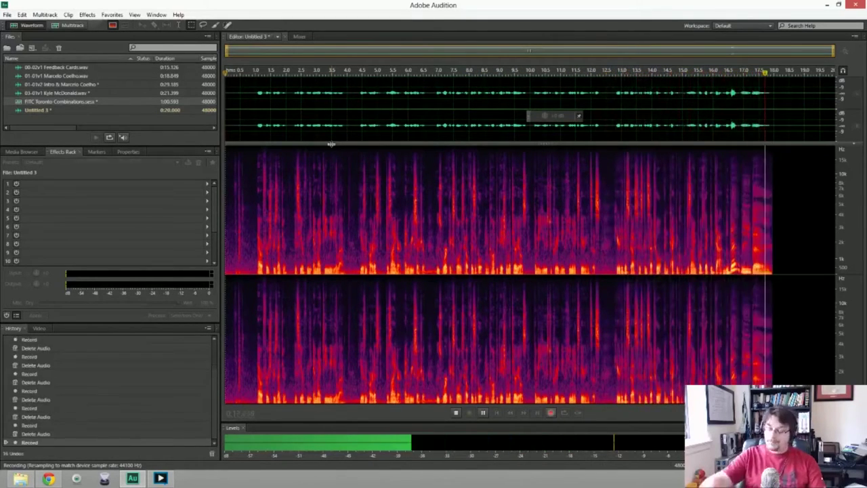
pyautogui.press('space')
pyautogui.hotkey('ctrl', 'a')
pyautogui.press('Delete')
# Discard two more attempts, record the final 0:19.264 take, and trim its starting strip.
pyautogui.hotkey('shift', 'space')
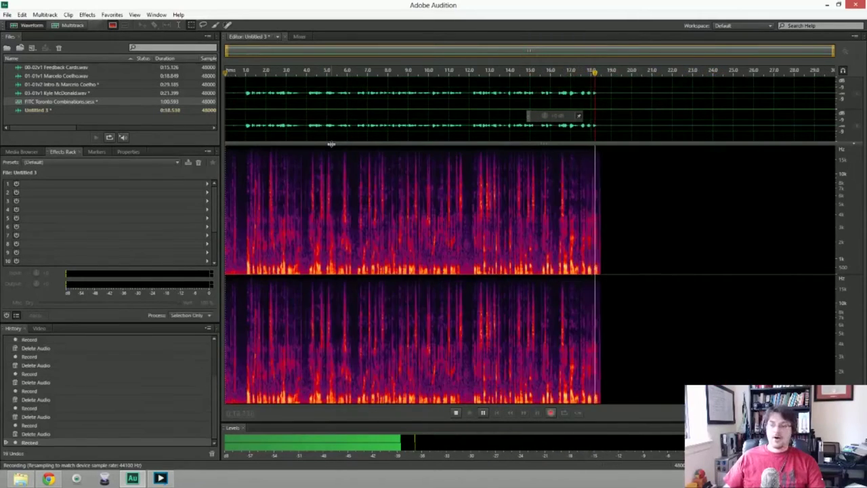
pyautogui.press('space')
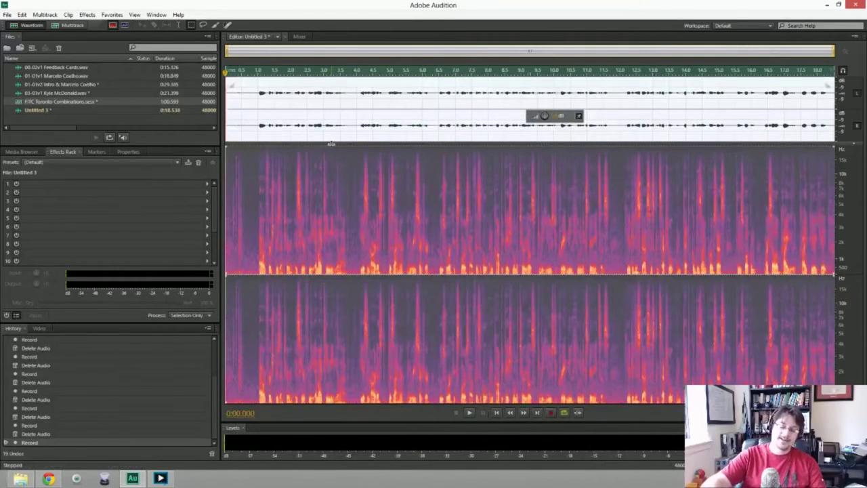
pyautogui.hotkey('ctrl', 'a')
pyautogui.press('Delete')
pyautogui.hotkey('shift', 'space')
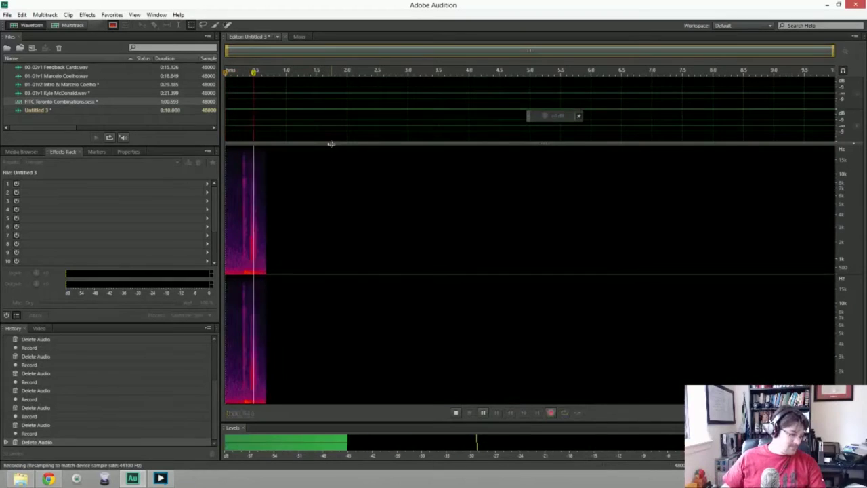
pyautogui.press('space')
pyautogui.hotkey('ctrl', 'a')
pyautogui.press('Delete')
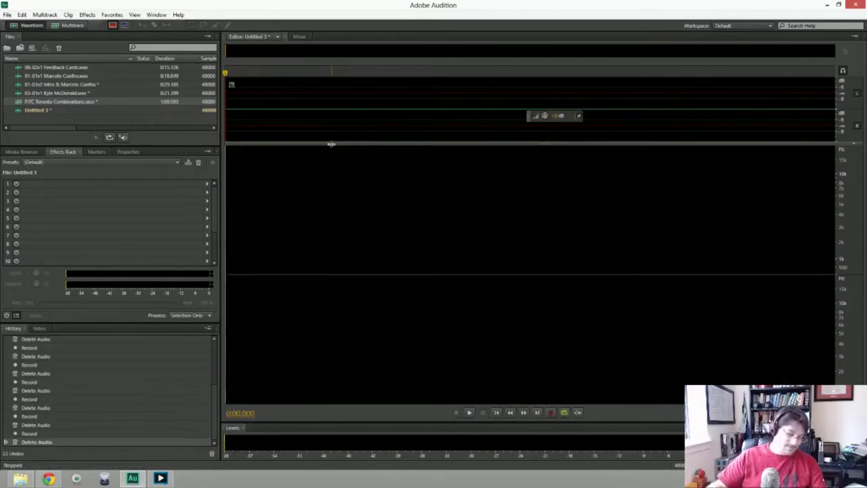
pyautogui.hotkey('shift', 'space')
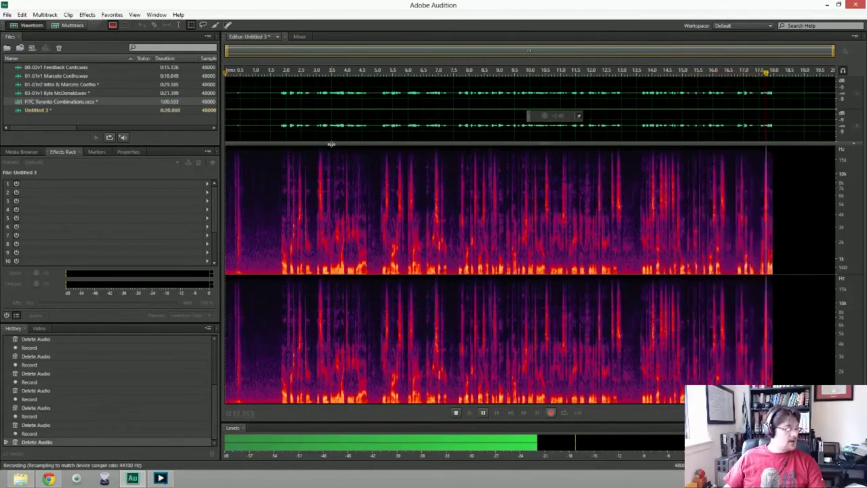
pyautogui.press('space')
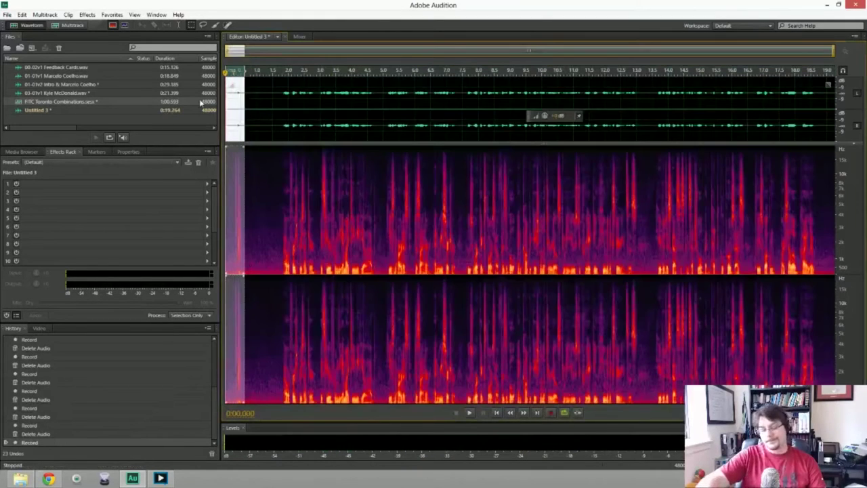
pyautogui.press('Delete')
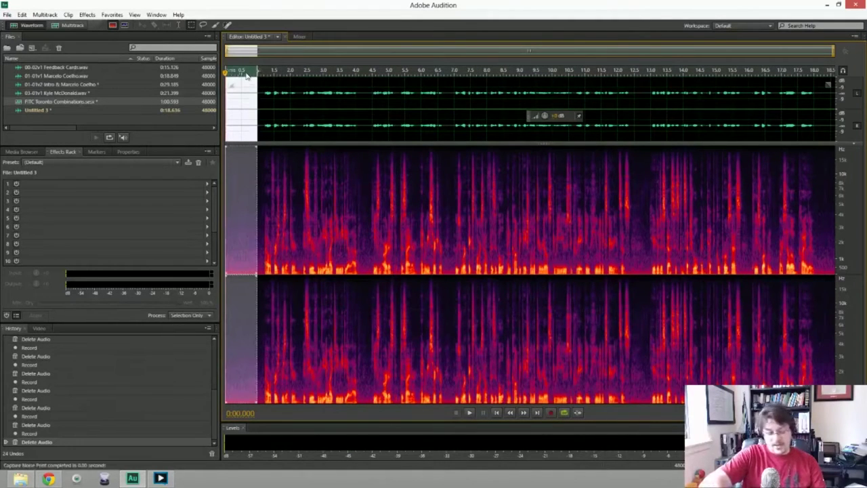
# Apply Noise Reduction (Ctrl+Shift+P) to the whole Untitled 3 recording, leaving it 0:18.636 long.
pyautogui.hotkey('ctrl', 'a')
pyautogui.hotkey('ctrl', 'shift', 'p')
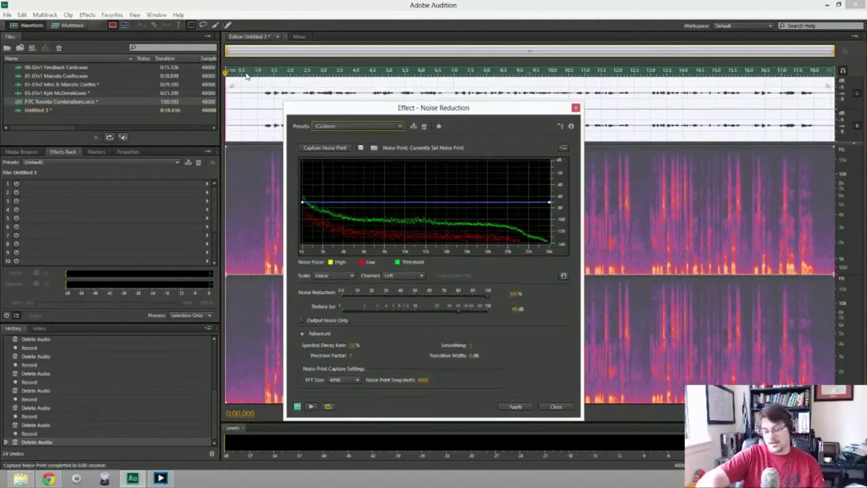
pyautogui.press('Return')
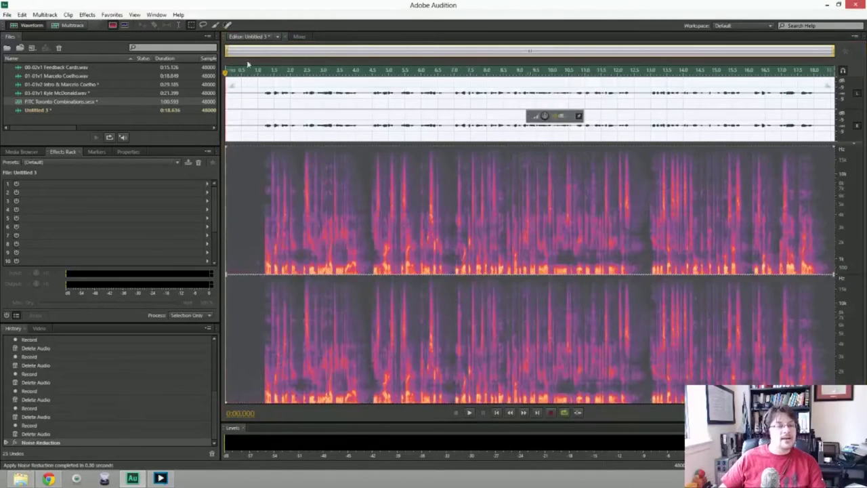
# Open the 01-01v2 Intro file, delete its short starting region, and select a noise sample.
pyautogui.doubleClick(62, 84)
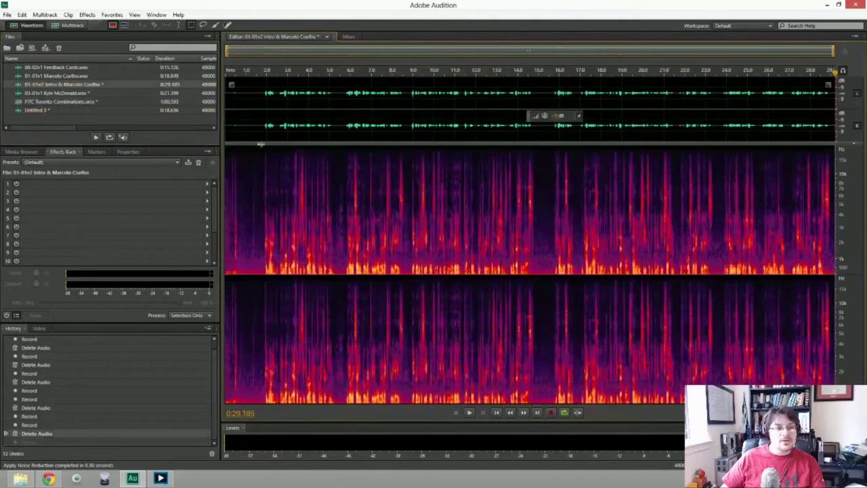
pyautogui.press('Home')
pyautogui.press('Delete')
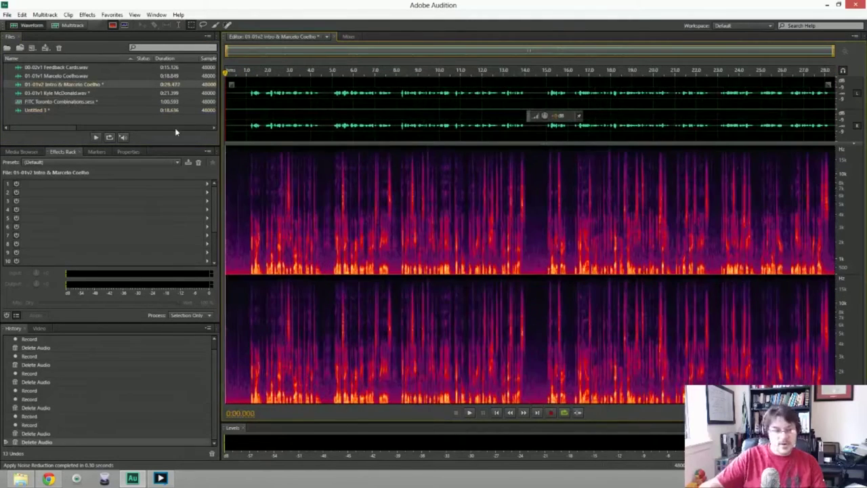
pyautogui.moveTo(226, 204); pyautogui.dragTo(245, 203)
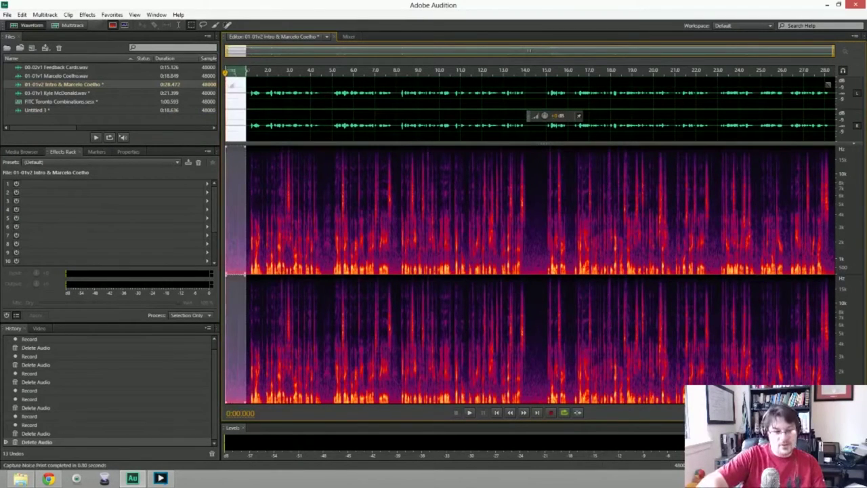
pyautogui.hotkey('ctrl', 'shift', 's')
pyautogui.press('Escape')
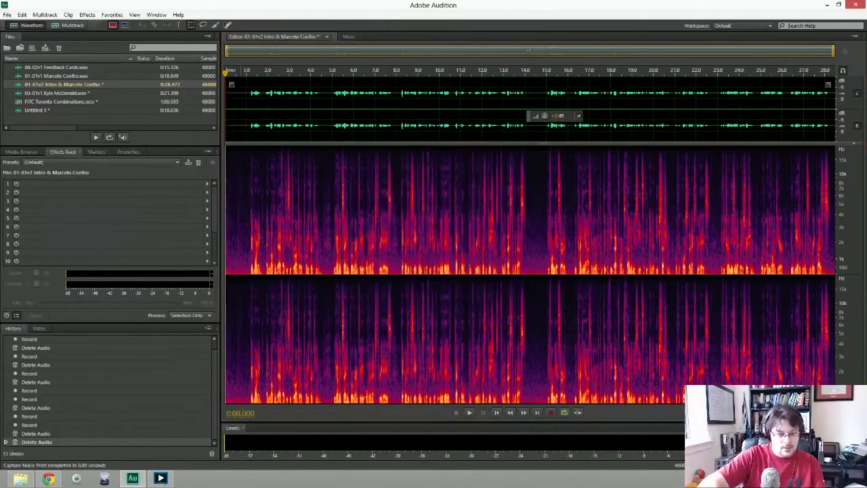
# Noise-reduce the entire 01-01v2 file, then open the FITC Toronto Combinations session.
pyautogui.hotkey('ctrl', 'a')
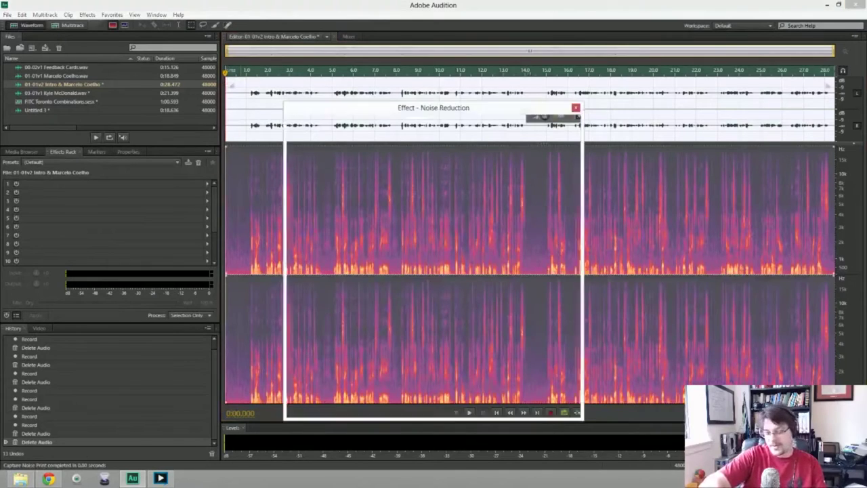
pyautogui.hotkey('ctrl', 'shift', 'p')
pyautogui.press('Return')
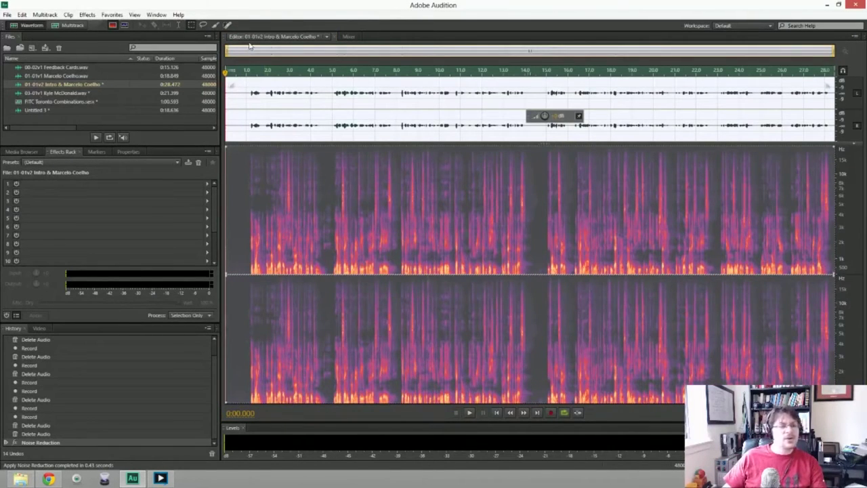
pyautogui.click(54, 101)
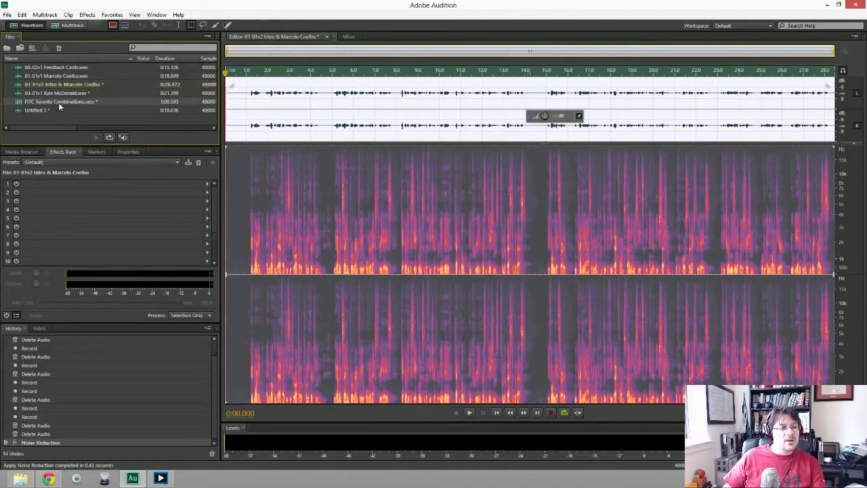
pyautogui.doubleClick(58, 102)
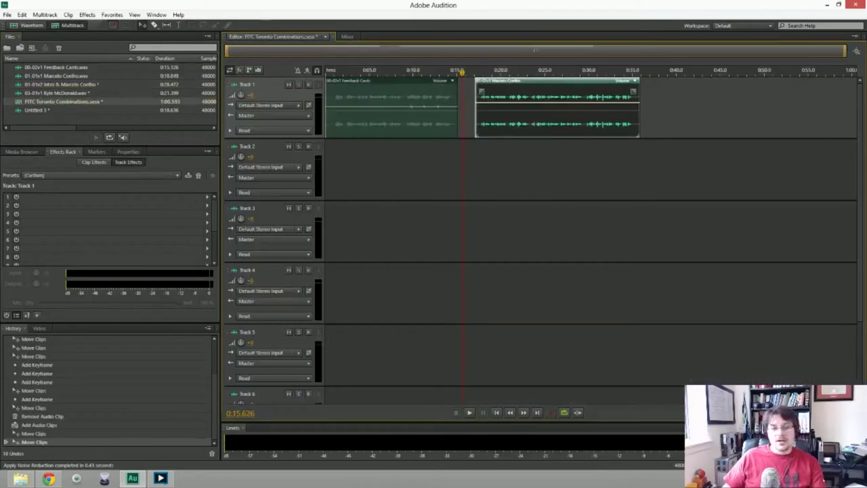
# Replace Track 1's old clips with 01-01v1 and place the narration on Track 2 near 0:17.
pyautogui.press('Delete')
pyautogui.click(391, 109)
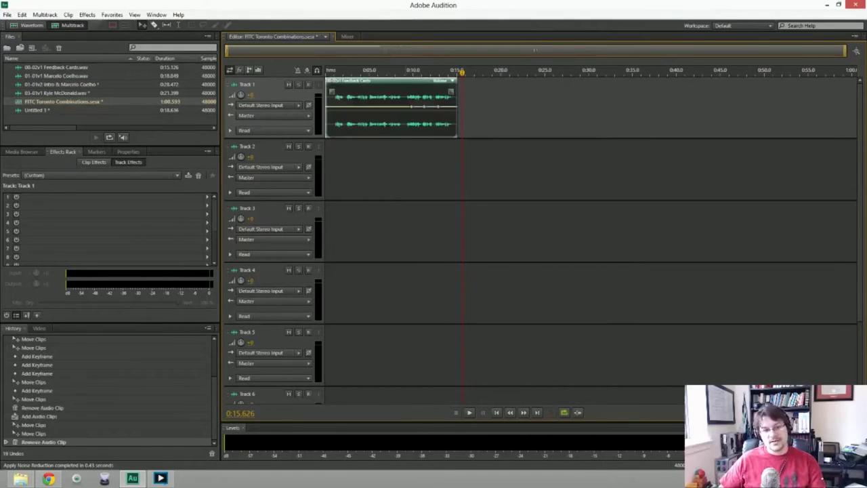
pyautogui.press('Delete')
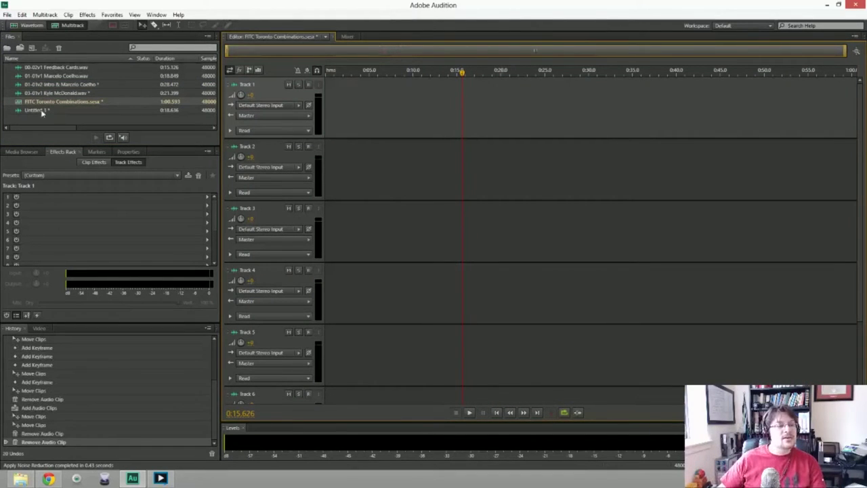
pyautogui.moveTo(59, 76); pyautogui.dragTo(328, 112)
pyautogui.moveTo(37, 109); pyautogui.dragTo(485, 151)
# Preview the clip transition, then swap Track 1's clip for 01-01v2 Intro at 0:00.
pyautogui.click(439, 70)
pyautogui.press('space')
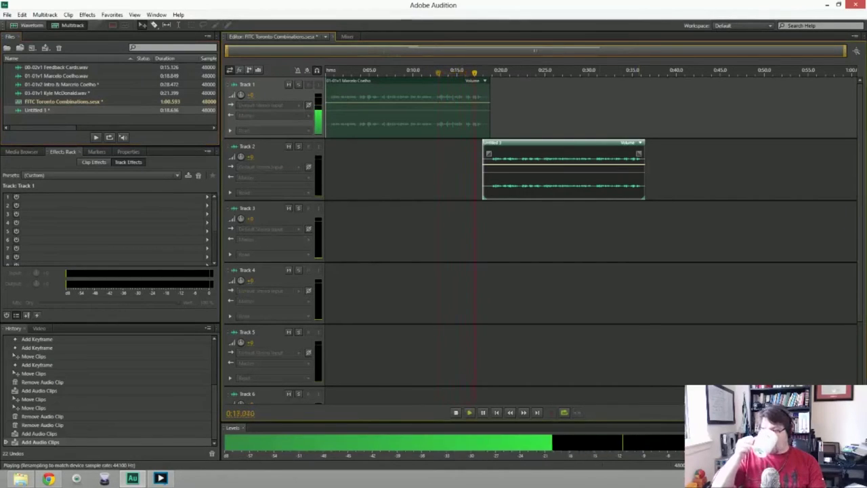
pyautogui.press('space')
pyautogui.press('Home')
pyautogui.press('space')
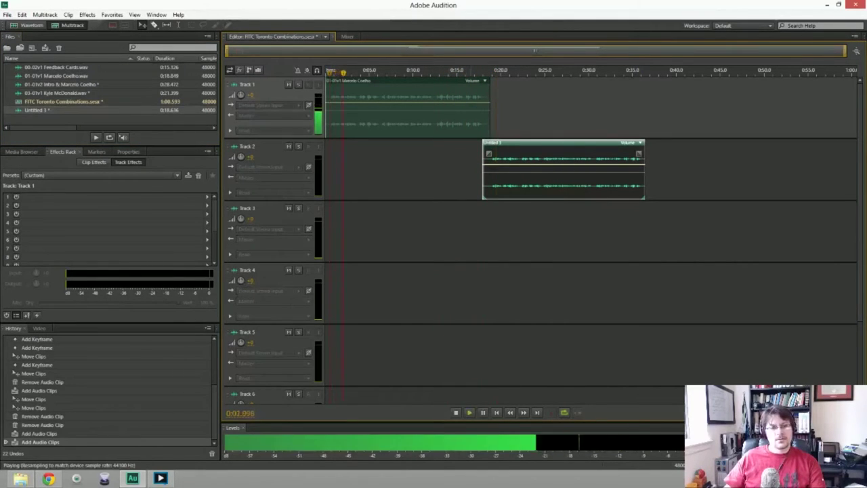
pyautogui.press('space')
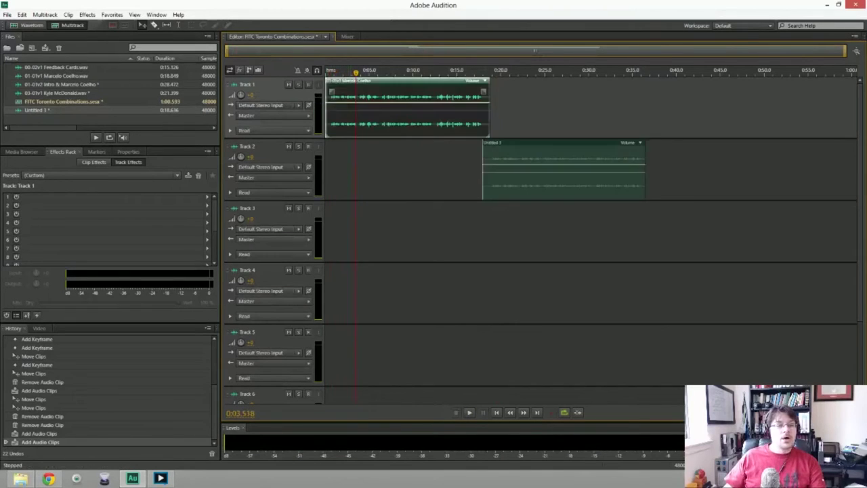
pyautogui.press('Delete')
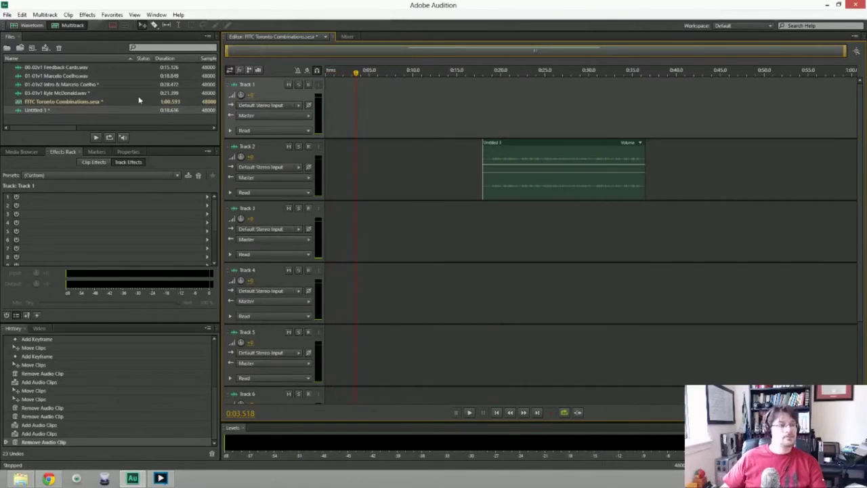
pyautogui.moveTo(61, 84); pyautogui.dragTo(311, 116)
# Shift the Track 2 narration to about 0:27.5 and play the session from the start.
pyautogui.moveTo(528, 169); pyautogui.dragTo(612, 170)
pyautogui.press('Home')
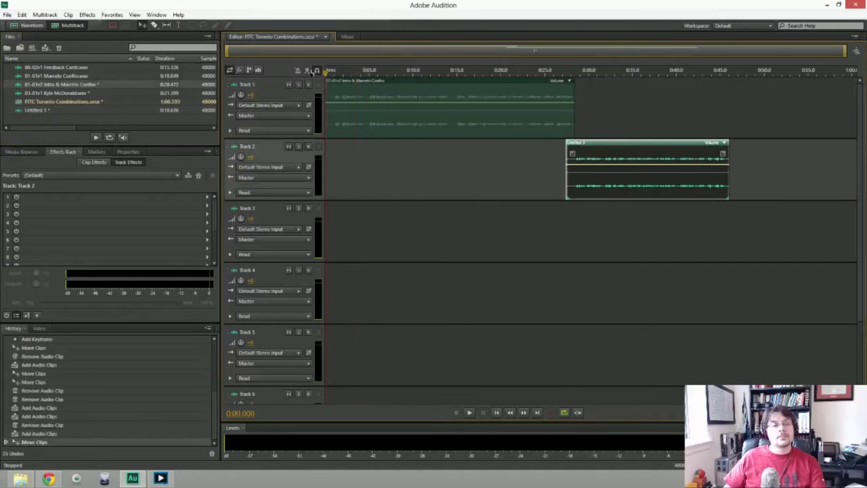
pyautogui.press('space')
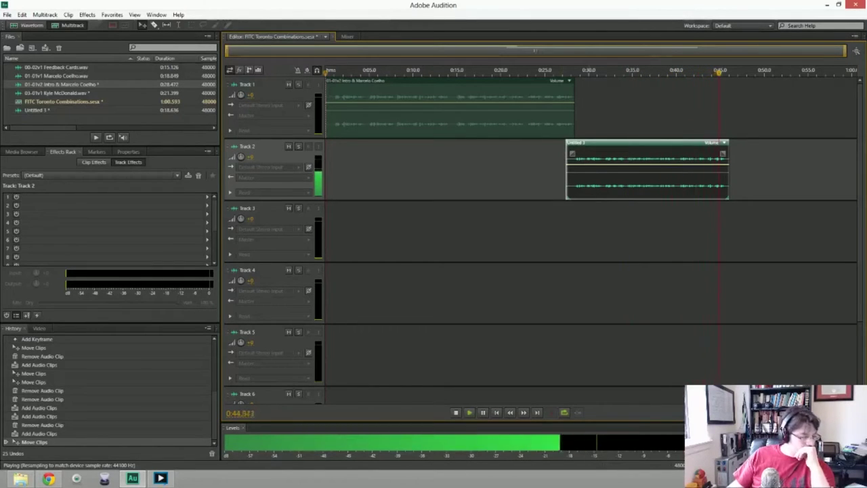
pyautogui.press('space')
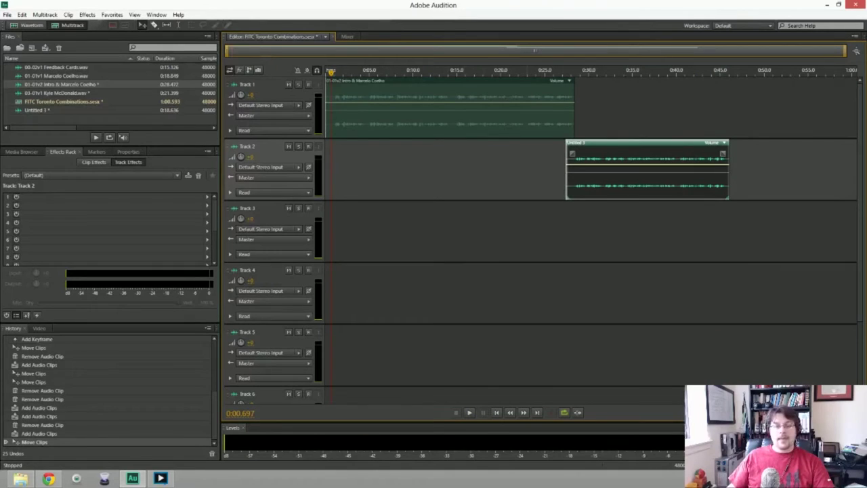
# Move the narration clip up onto Track 1 overlapping the intro's end, and preview the crossfade from 0:26.
pyautogui.moveTo(594, 154); pyautogui.dragTo(593, 157)
pyautogui.moveTo(644, 144); pyautogui.dragTo(643, 82)
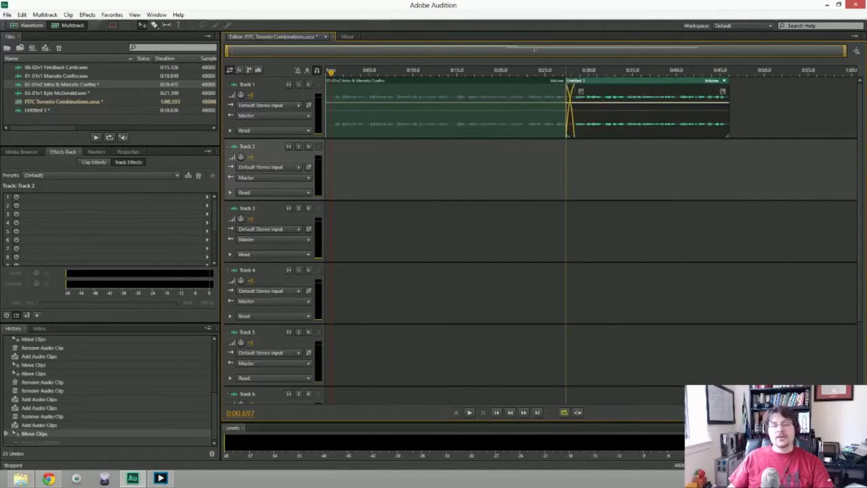
pyautogui.click(552, 70)
pyautogui.press('space')
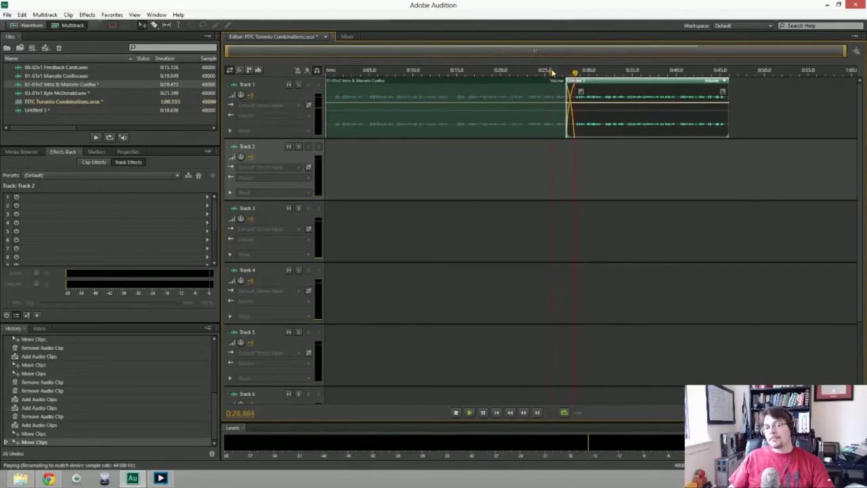
pyautogui.press('space')
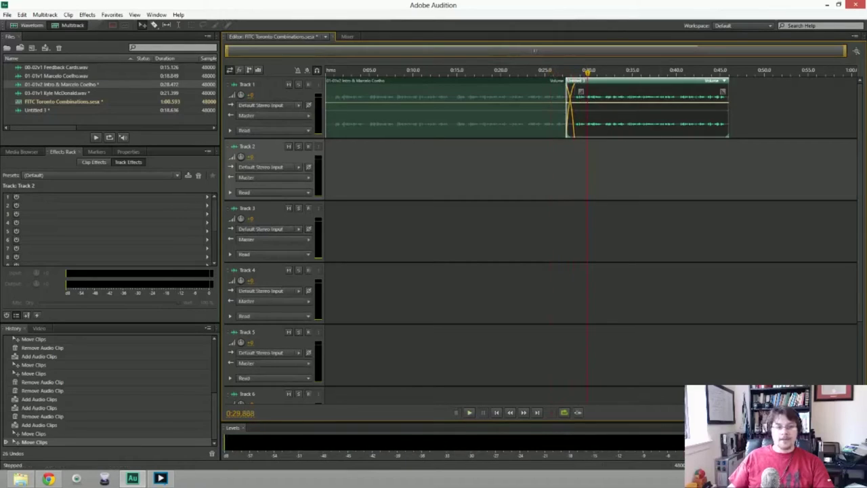
pyautogui.click(251, 85)
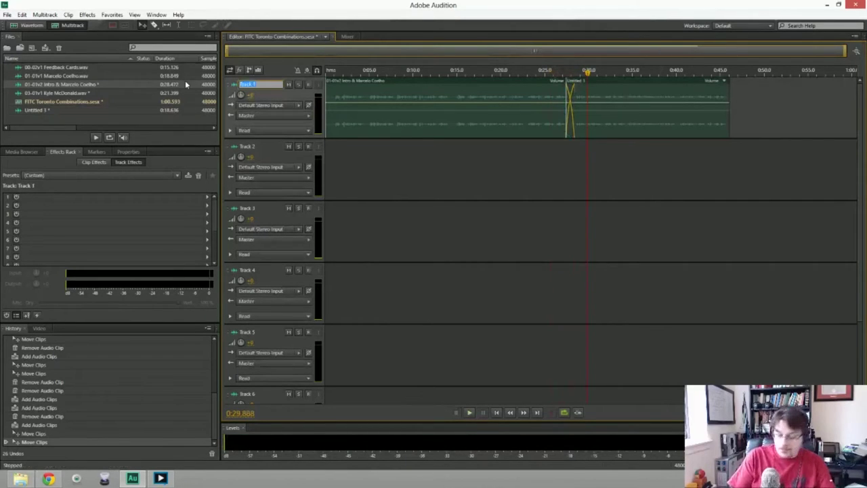
# Rename Track 1 to '01-01V2 Intro &' followed by the interviewee's full name.
pyautogui.write('01')
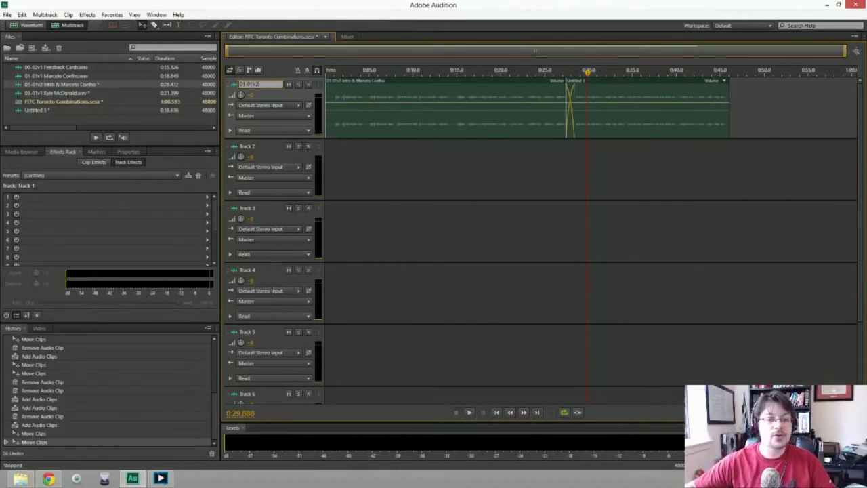
pyautogui.write('-01V2')
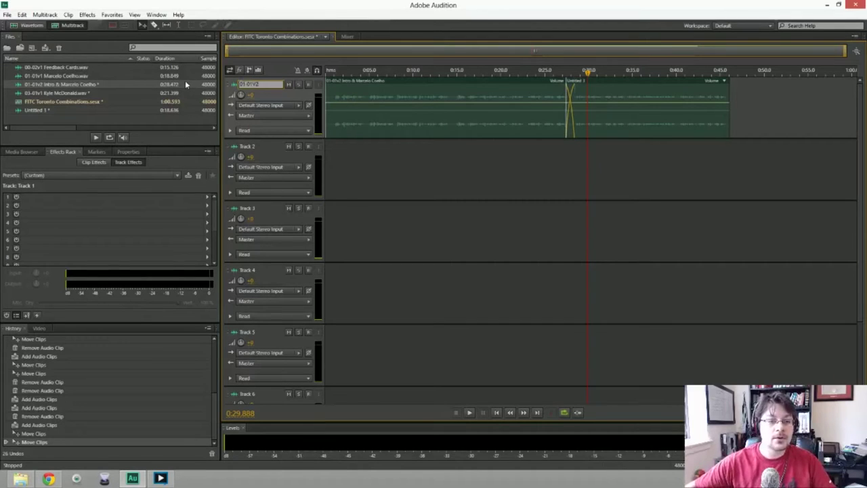
pyautogui.write(' INTR')
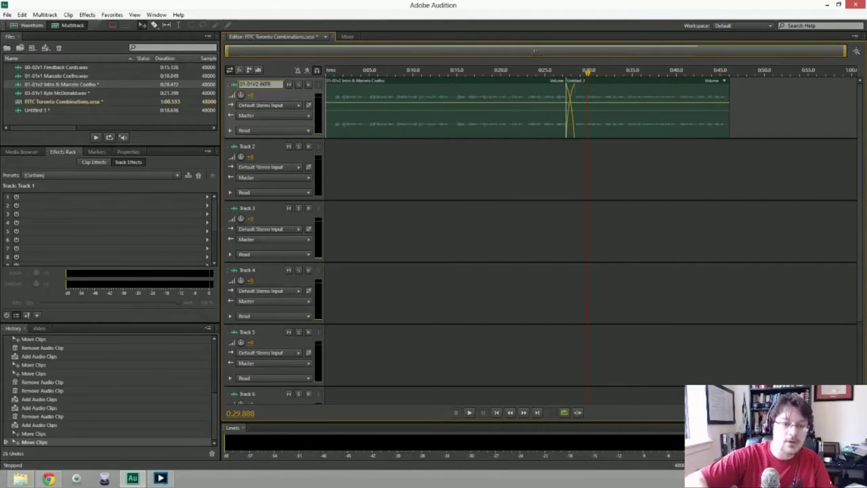
pyautogui.press('BackSpace')
pyautogui.press('BackSpace')
pyautogui.press('BackSpace')
pyautogui.press('BackSpace')
pyautogui.press('BackSpace')
pyautogui.press('BackSpace')
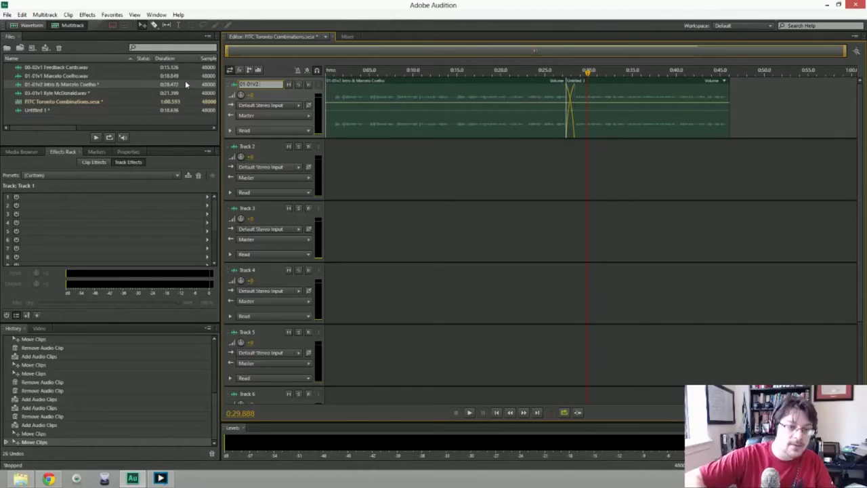
pyautogui.write('Intro')
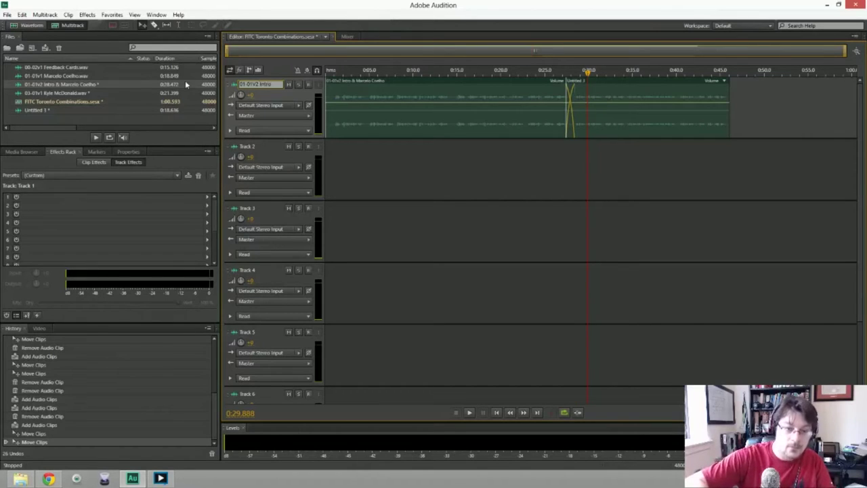
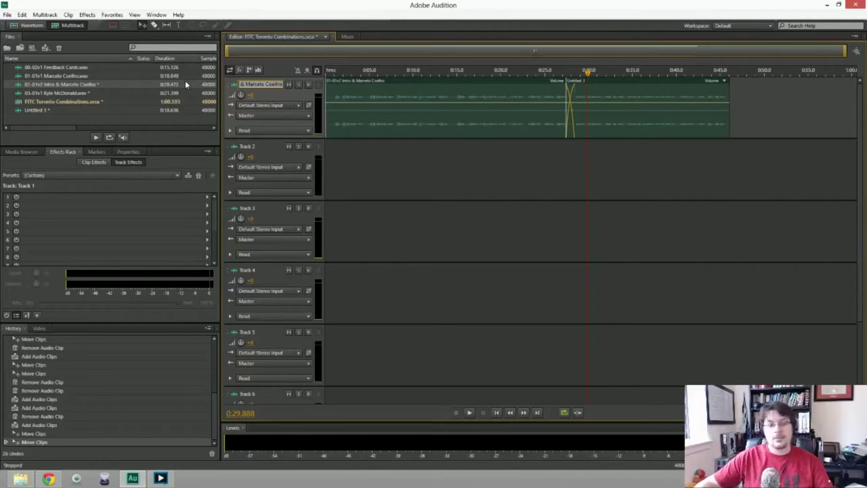
pyautogui.press('Return')
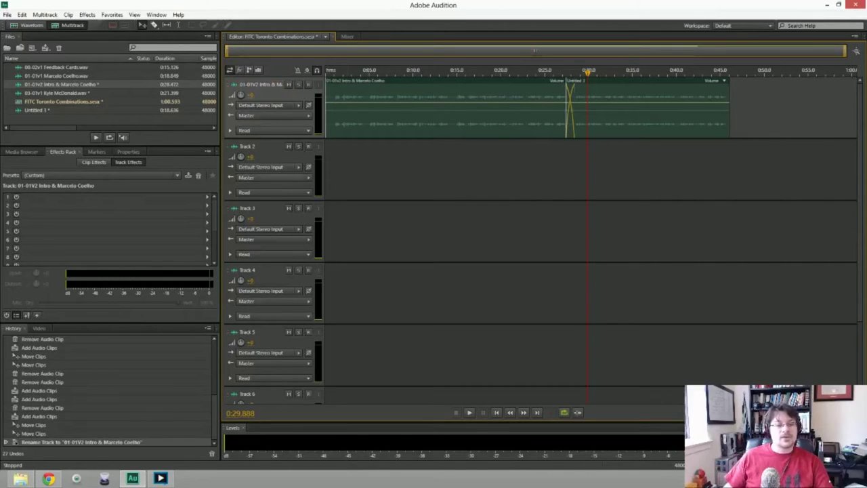
pyautogui.click(271, 182)
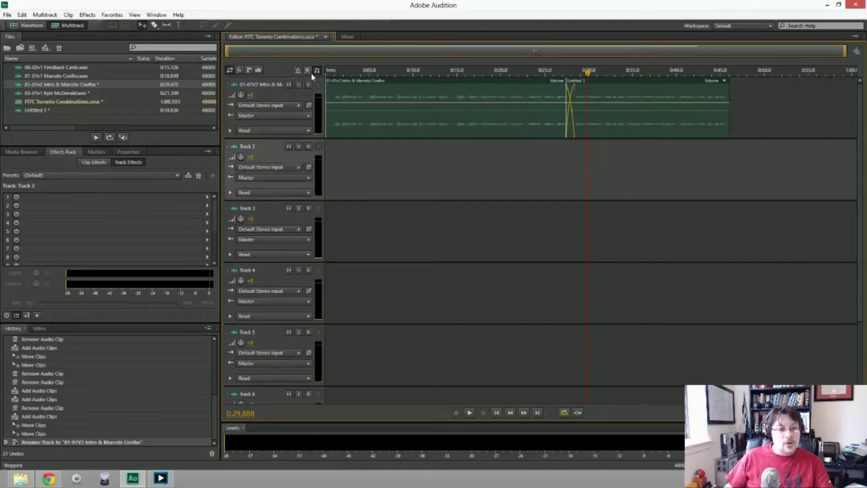
# Shrink track heights so Tracks 1–6 and Master fit on screen, and mute Track 1.
pyautogui.scroll(-2, 257, 125)
pyautogui.scroll(2, 257, 126)
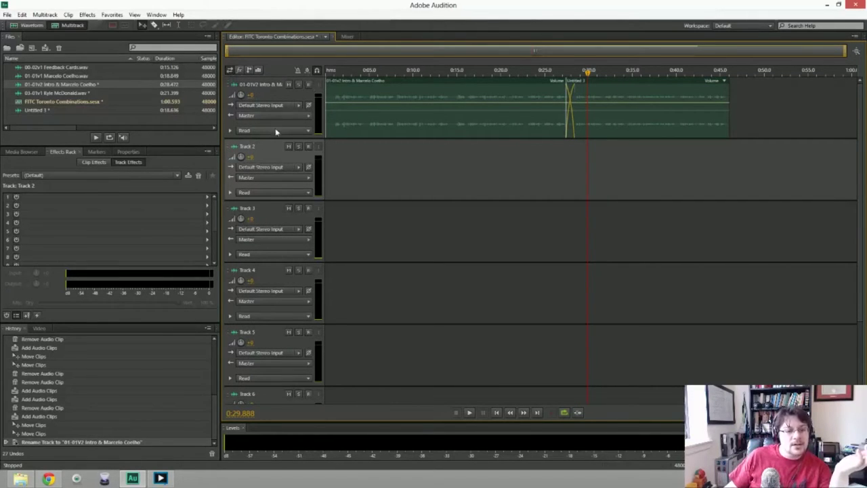
pyautogui.scroll(-3, 281, 148)
pyautogui.scroll(4, 282, 148)
pyautogui.scroll(-3, 282, 148)
pyautogui.scroll(5, 282, 148)
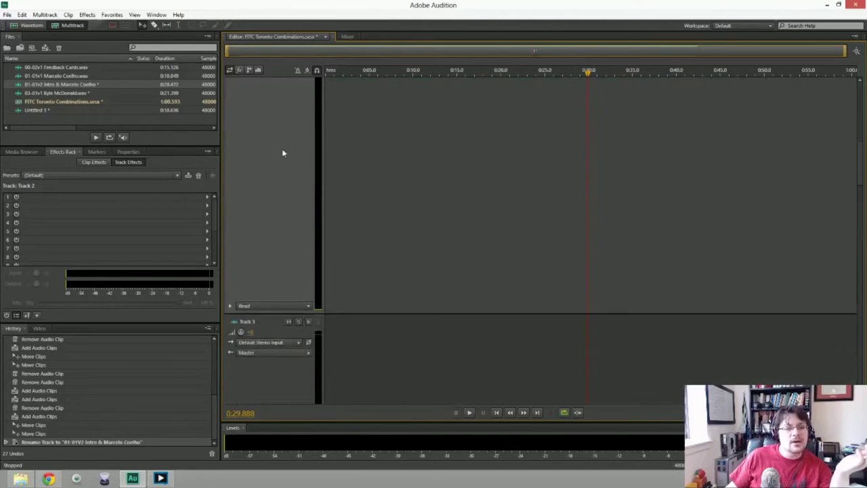
pyautogui.scroll(-4, 282, 148)
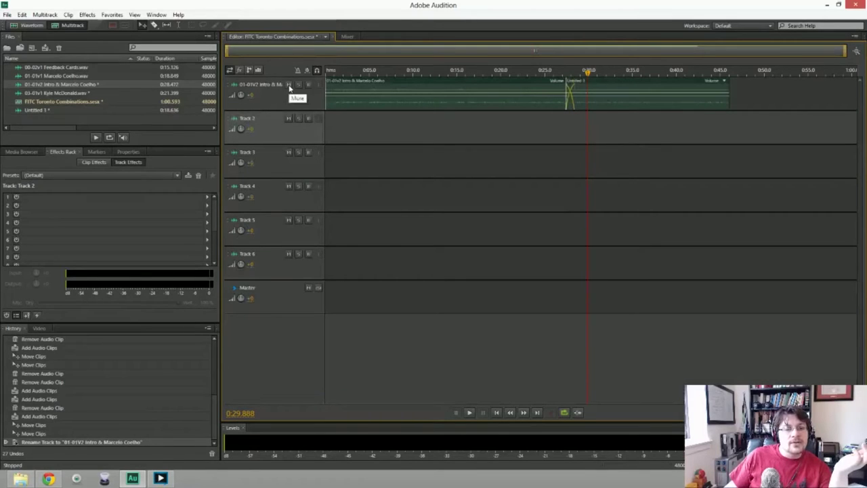
pyautogui.click(288, 84)
pyautogui.click(271, 132)
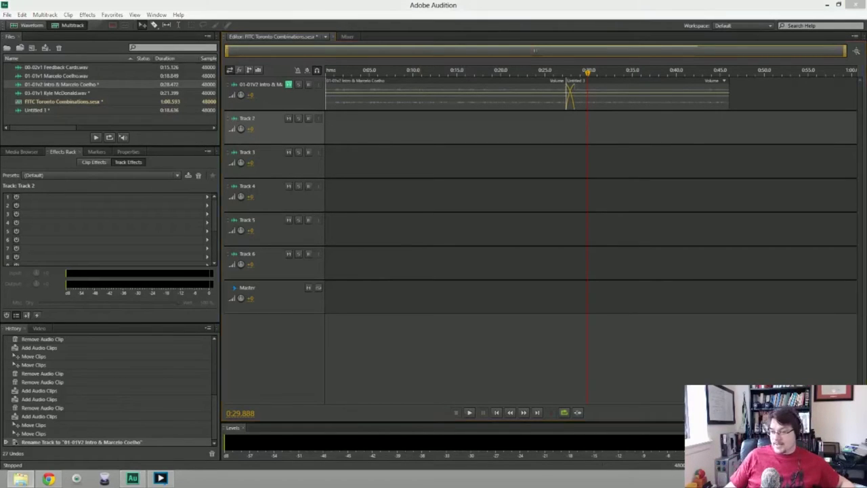
# After the outside-file import fails, place the 03-01v1 interview on Track 4 around 0:21.
pyautogui.moveTo(833, 203); pyautogui.dragTo(457, 134)
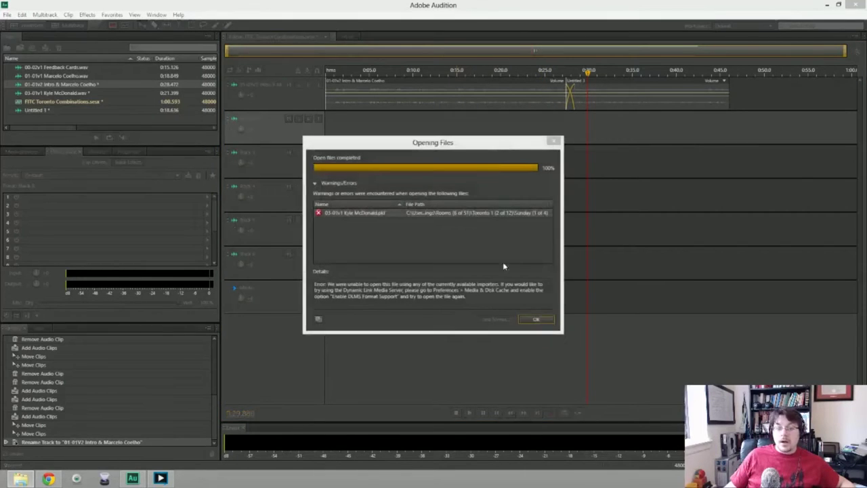
pyautogui.click(541, 321)
pyautogui.moveTo(67, 93); pyautogui.dragTo(565, 194)
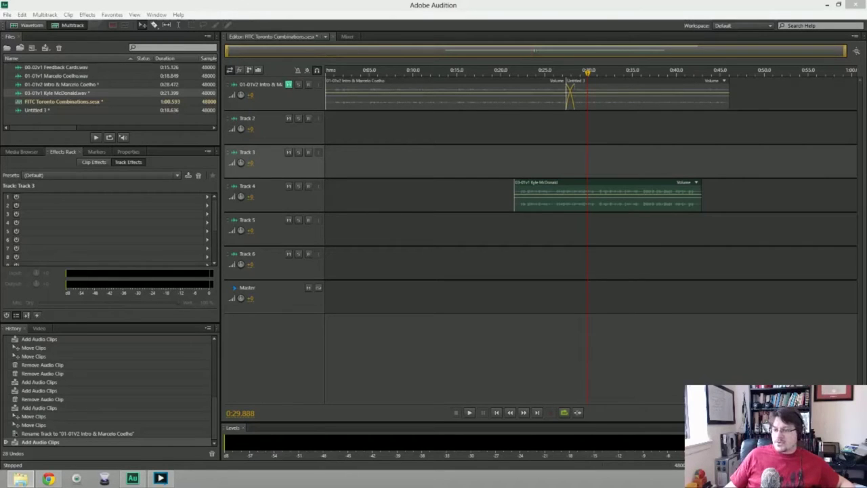
# Try Good Morning on Track 2 and 01-01v1 on Track 3, mute Track 4, and audition from 0:10.
pyautogui.moveTo(705, 142); pyautogui.dragTo(321, 138)
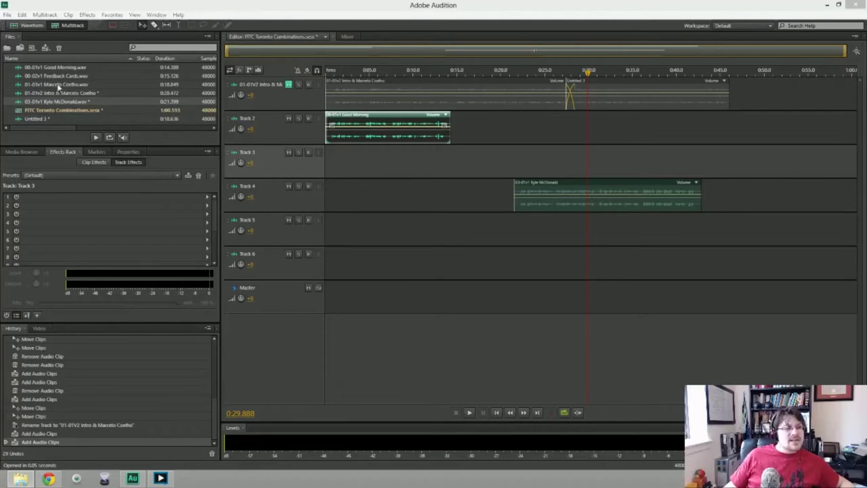
pyautogui.moveTo(64, 85); pyautogui.dragTo(445, 157)
pyautogui.moveTo(607, 195); pyautogui.dragTo(777, 195)
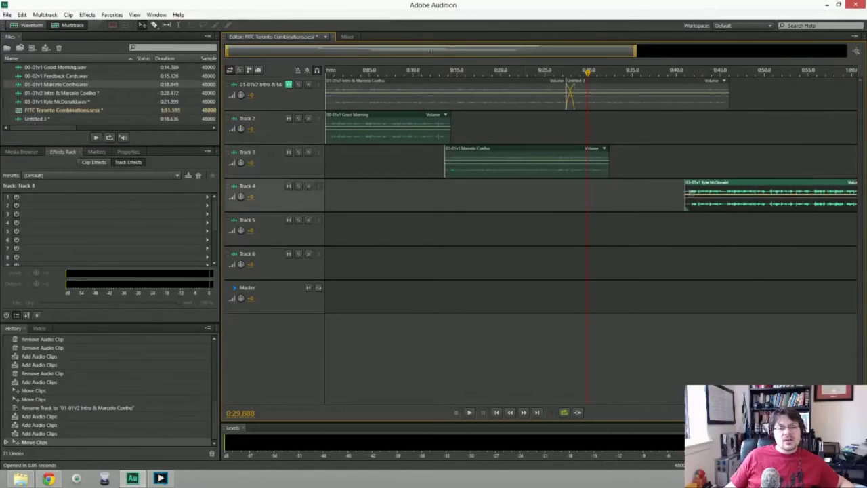
pyautogui.click(288, 186)
pyautogui.click(415, 72)
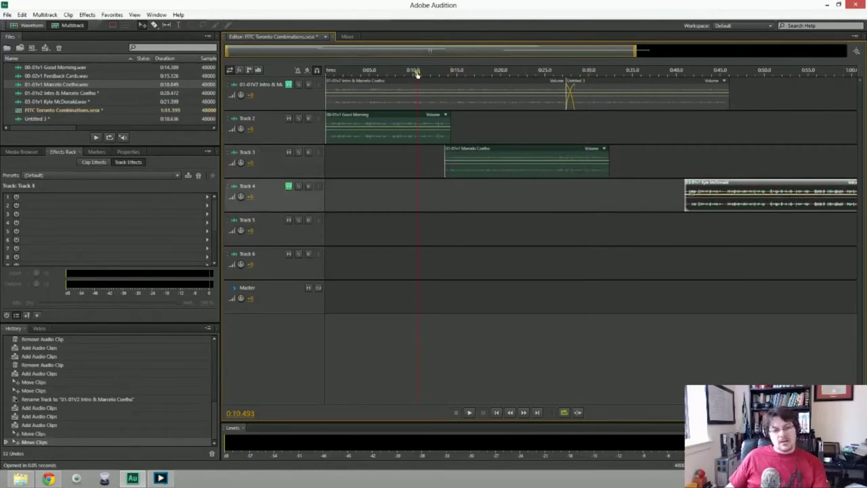
pyautogui.press('space')
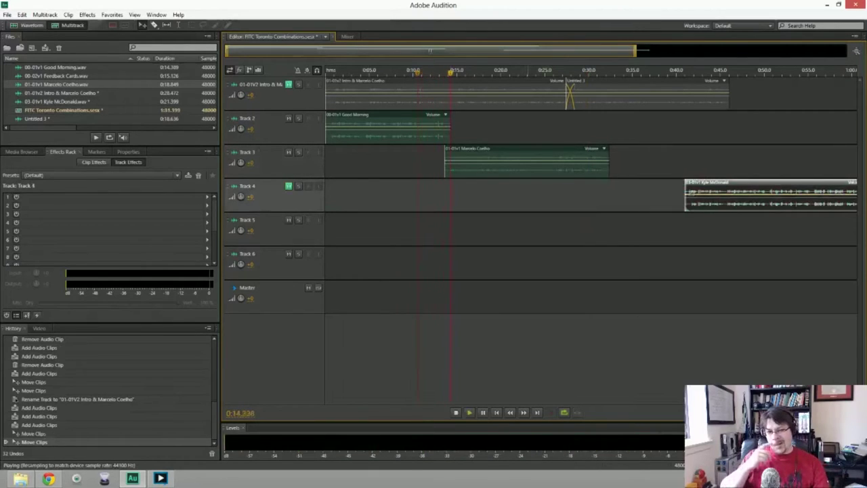
pyautogui.press('space')
# Delete the trial clips from Tracks 2 and 3, then try and remove Feedback Cards on Track 2.
pyautogui.click(526, 161)
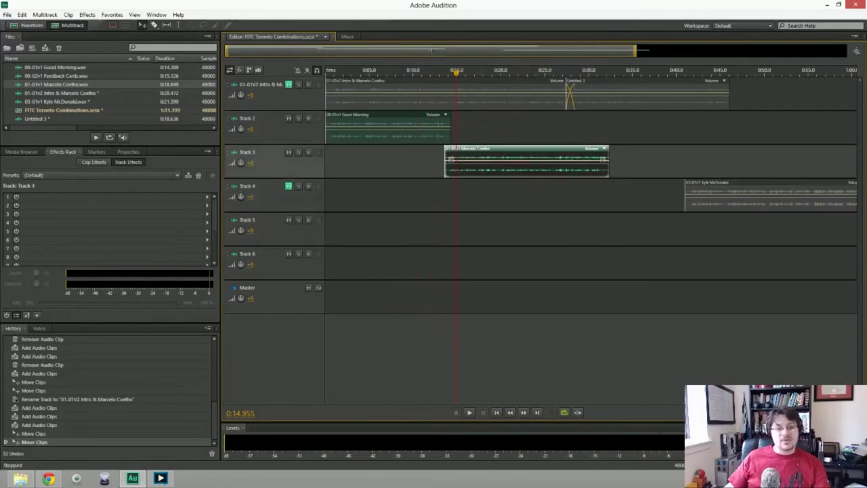
pyautogui.press('Delete')
pyautogui.press('Delete')
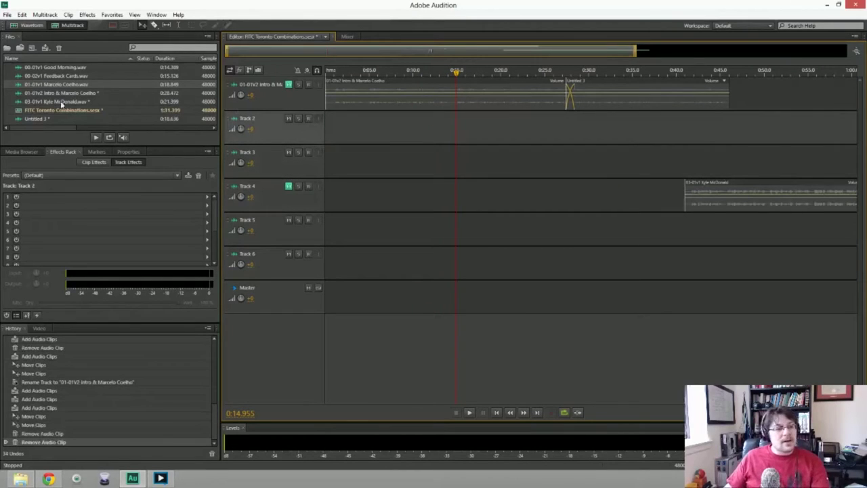
pyautogui.moveTo(52, 79); pyautogui.dragTo(326, 125)
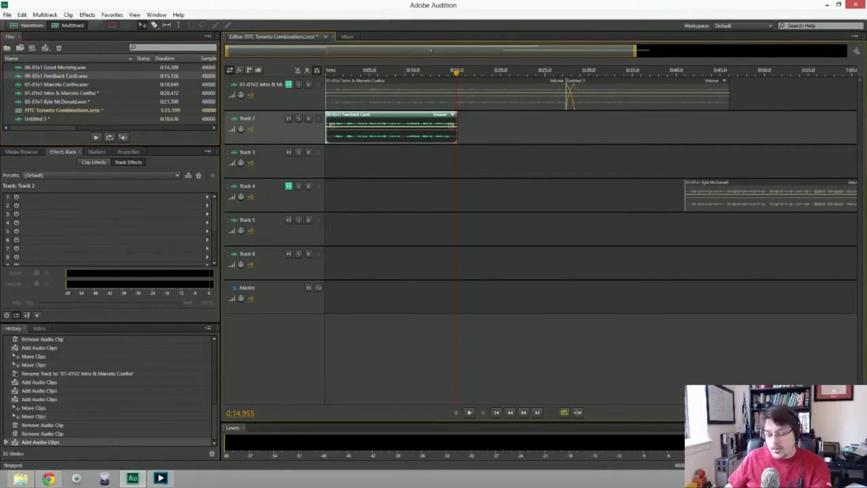
pyautogui.press('Delete')
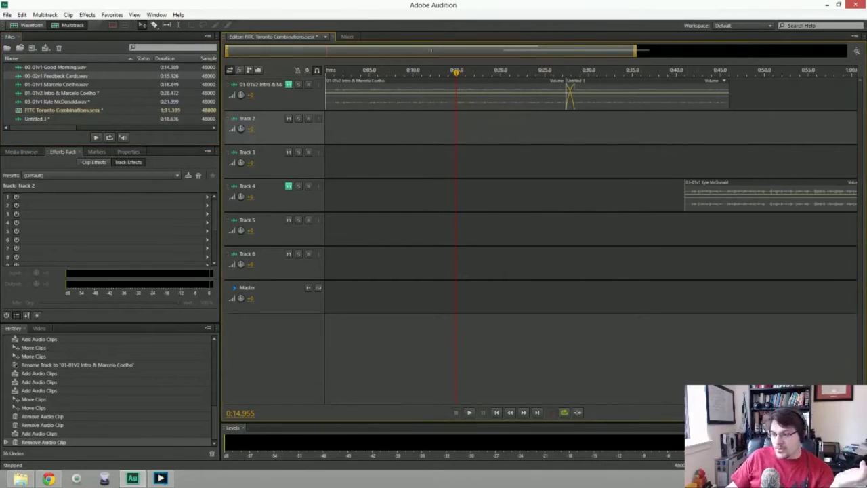
# Put Online Conversation at Track 2's start and move 03-01v1 onto Track 3 near 0:12.
pyautogui.moveTo(352, 51); pyautogui.dragTo(323, 128)
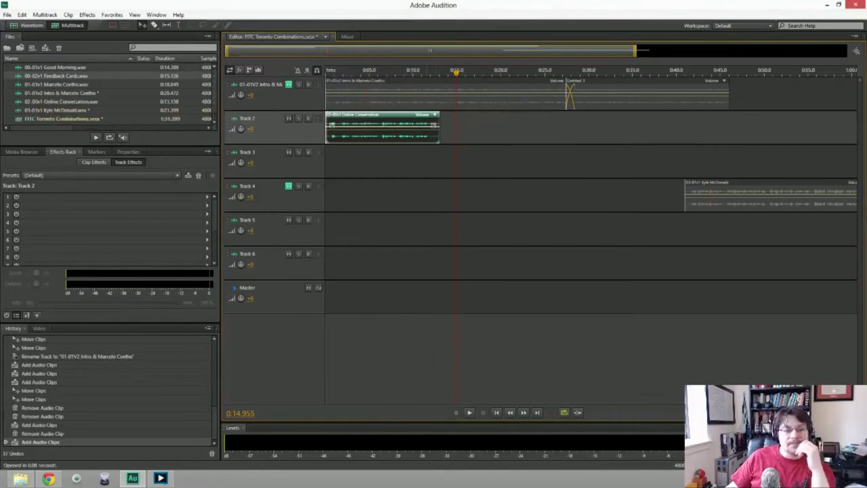
pyautogui.moveTo(745, 185); pyautogui.dragTo(501, 150)
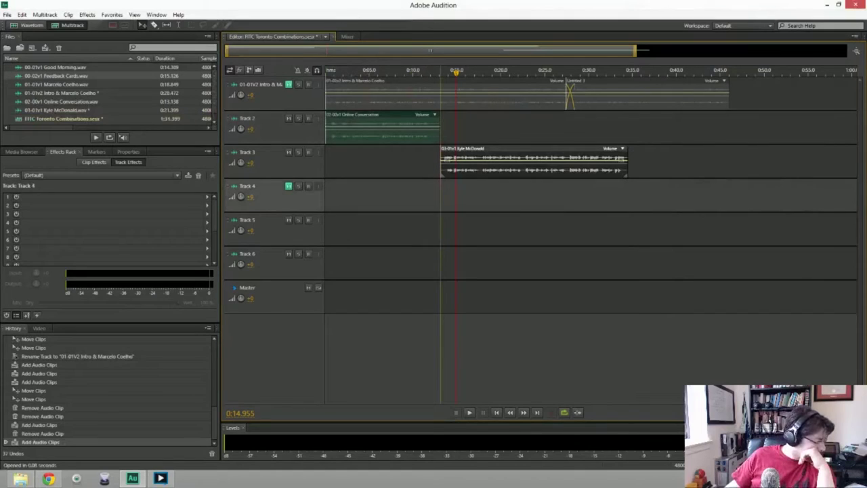
pyautogui.moveTo(501, 151); pyautogui.dragTo(490, 151)
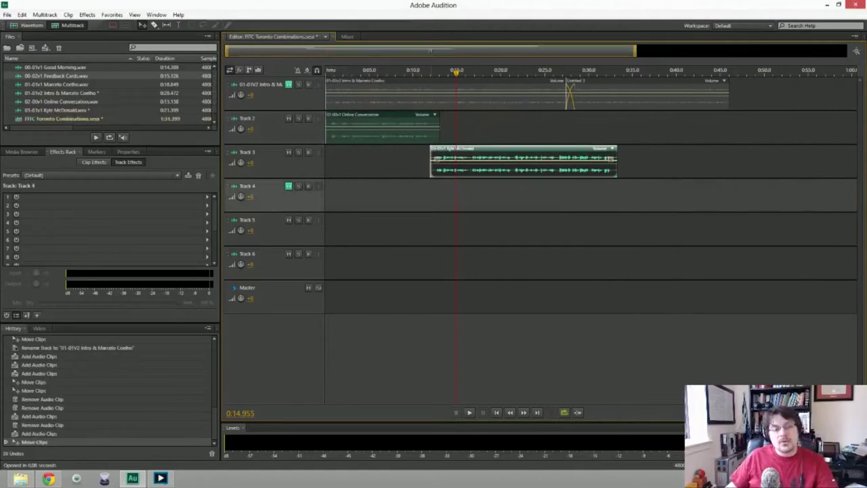
pyautogui.click(328, 69)
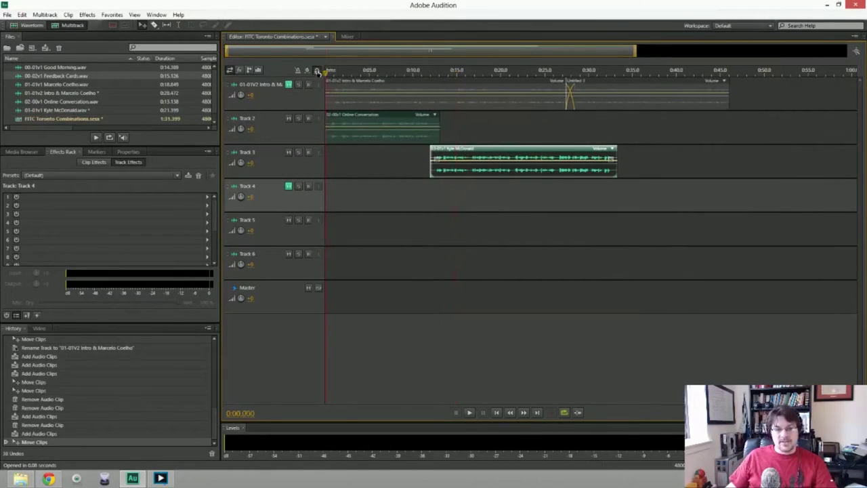
# Play the arrangement from the start, then open the 03-01v1 file in the Waveform editor.
pyautogui.press('space')
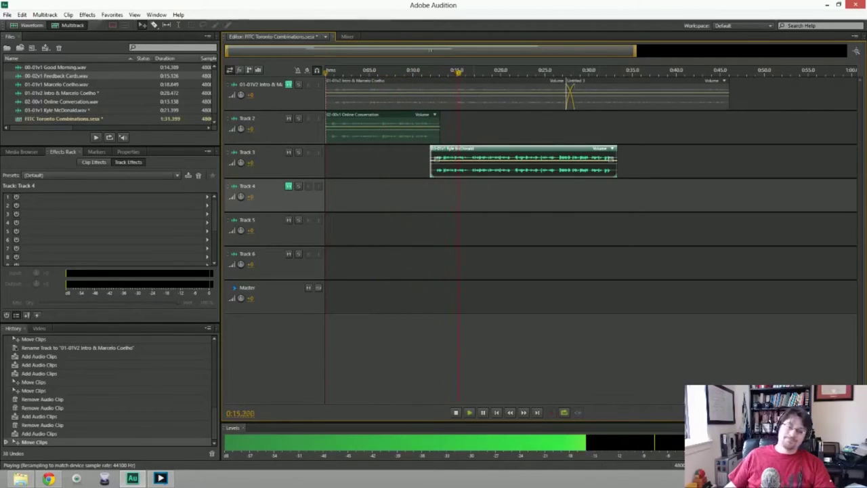
pyautogui.press('space')
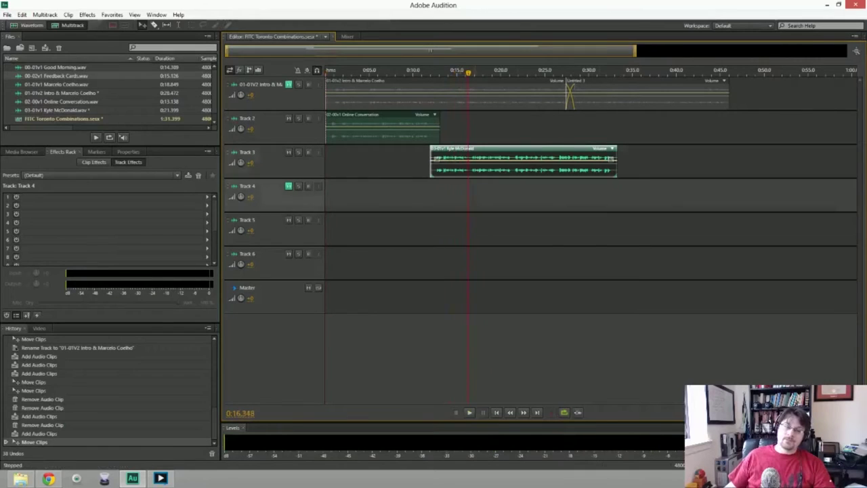
pyautogui.press('9')
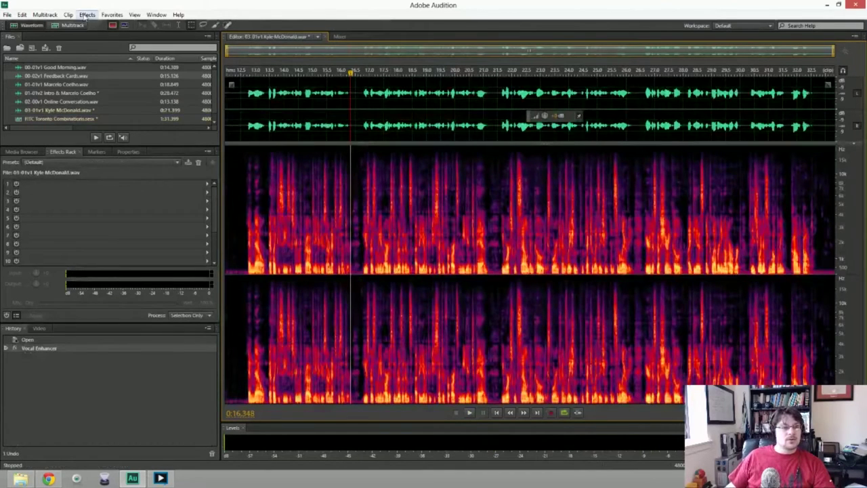
# Preview and apply Vocal Enhancer to the 03-01v1 file, then reopen FITC Toronto Combinations.sesx.
pyautogui.click(87, 14)
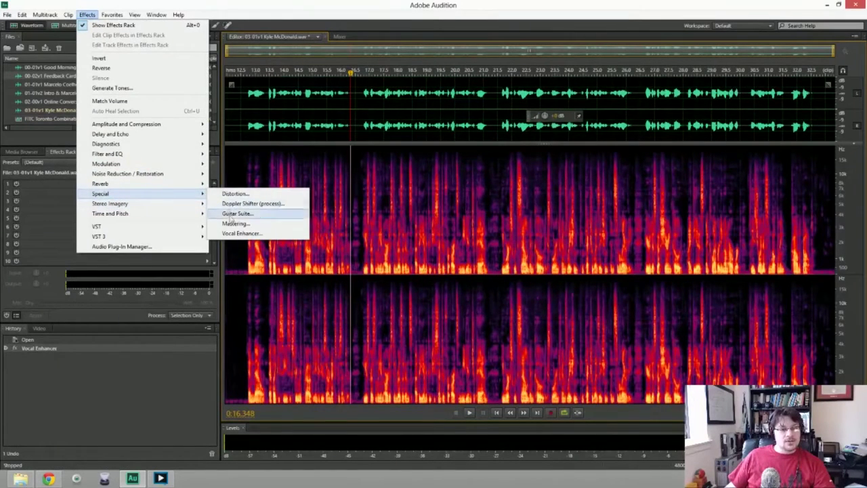
pyautogui.click(235, 233)
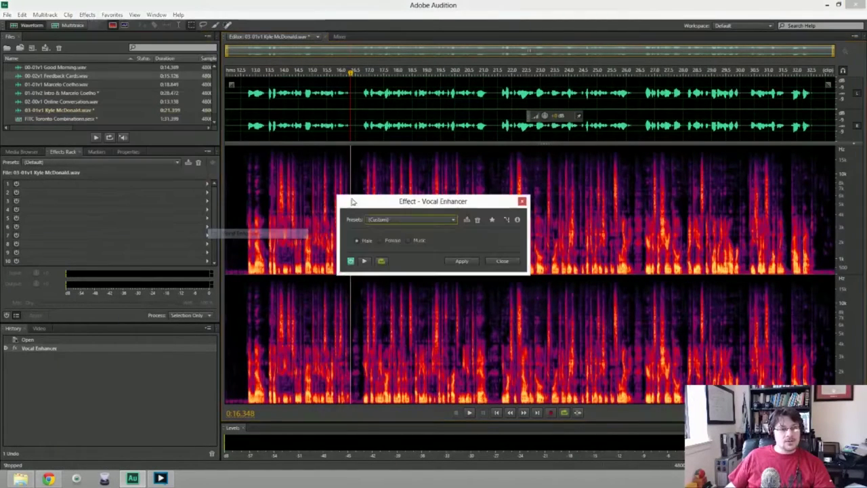
pyautogui.click(363, 261)
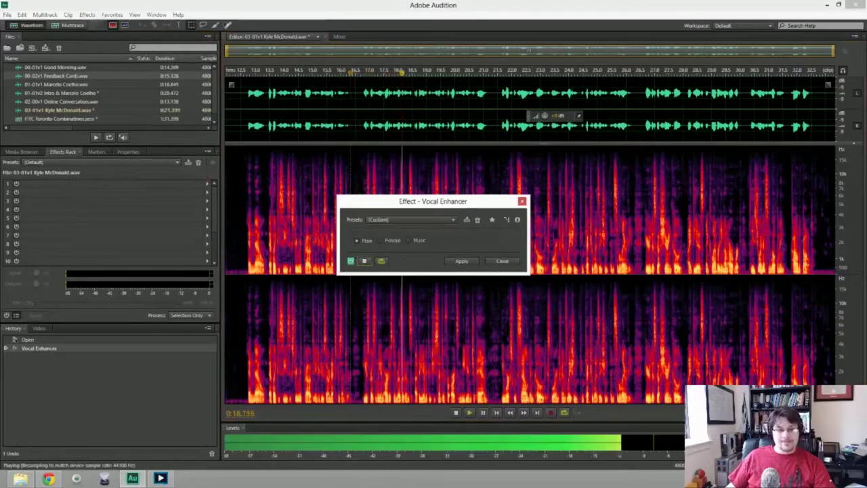
pyautogui.click(502, 261)
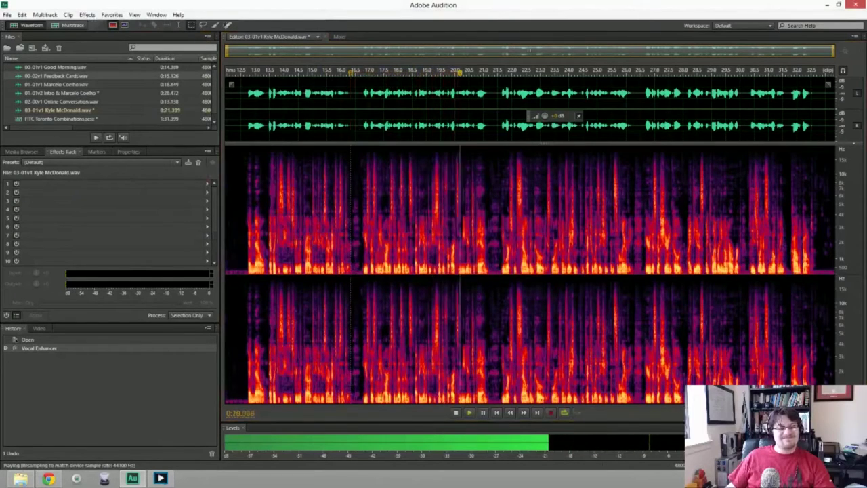
pyautogui.click(319, 37)
pyautogui.doubleClick(51, 119)
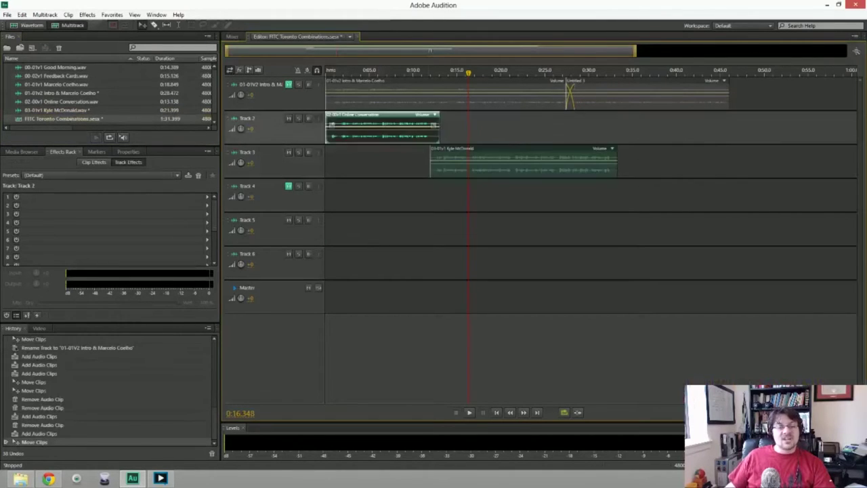
# Delete the 03-01v1 clip from Track 3 and Online Conversation from Track 2, then make Track 4 active.
pyautogui.press('Delete')
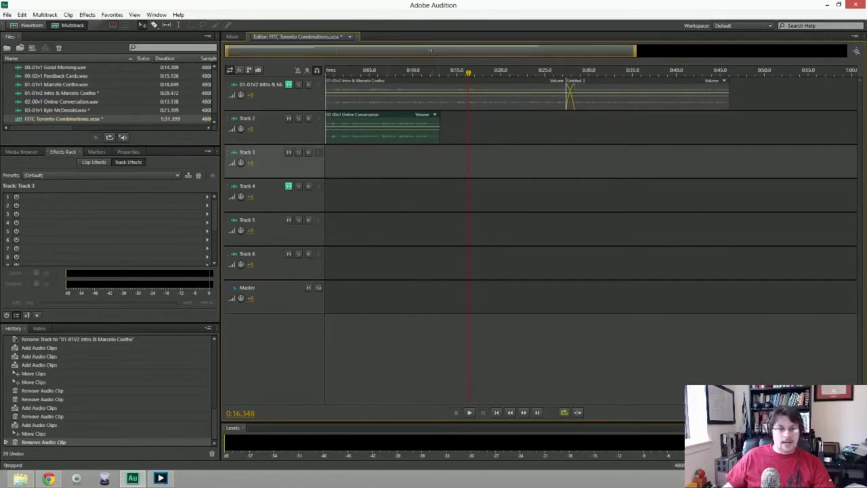
pyautogui.click(382, 129)
pyautogui.press('Delete')
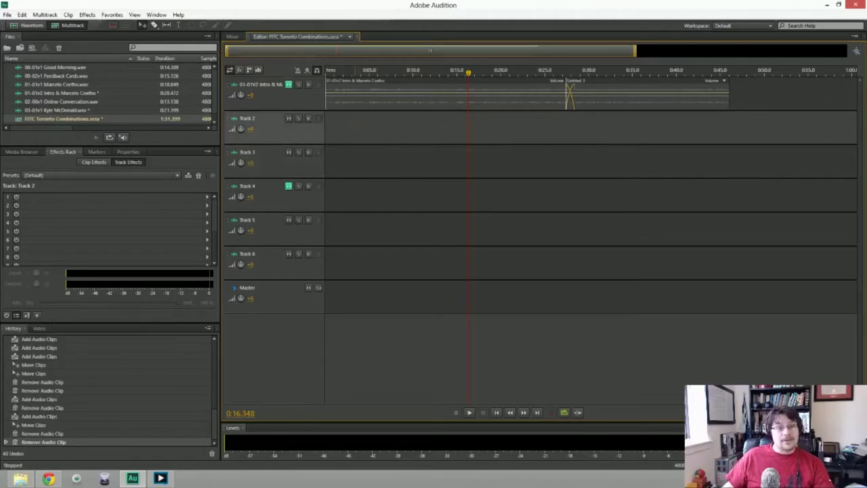
pyautogui.click(328, 73)
pyautogui.click(288, 187)
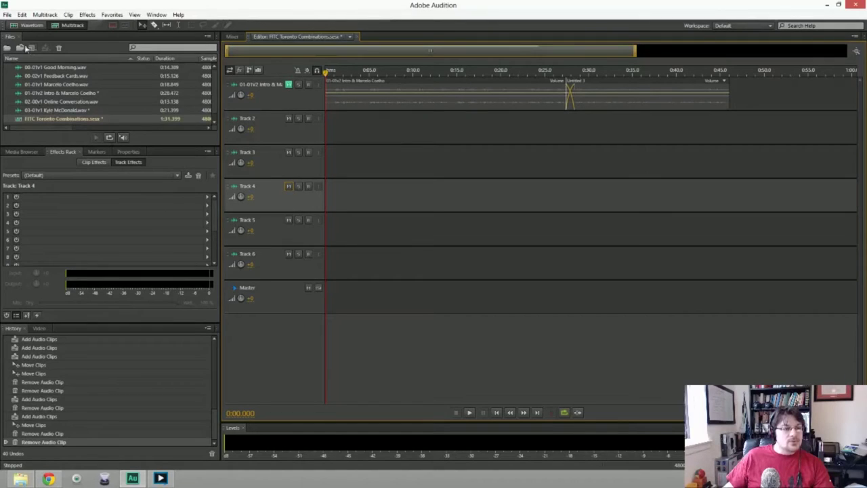
# Create a new 48000 Hz stereo audio file named '03-01v2 Online Conversation &' plus the interviewee's name, copying the name.
pyautogui.click(7, 15)
pyautogui.moveTo(27, 25)
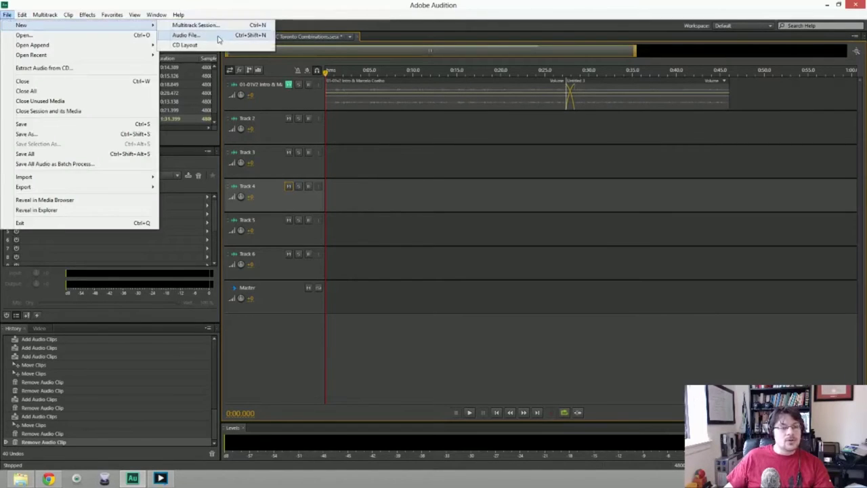
pyautogui.click(218, 36)
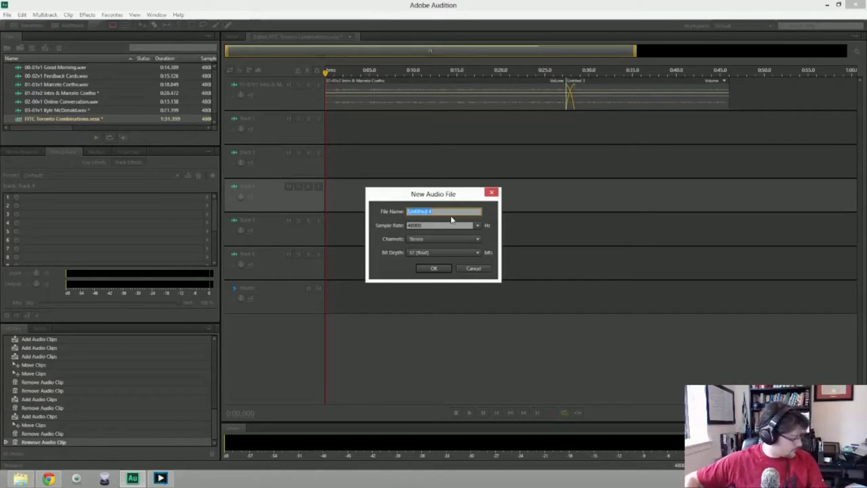
pyautogui.write('03-01v2 Online Conver')
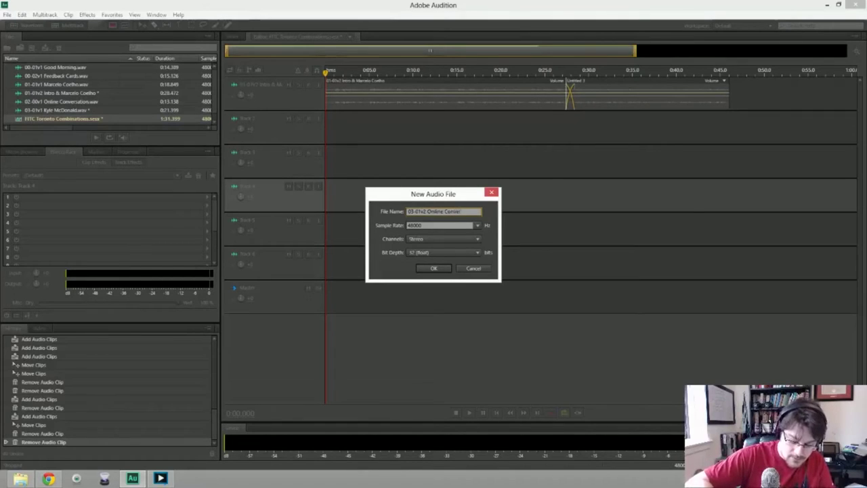
pyautogui.write('&')
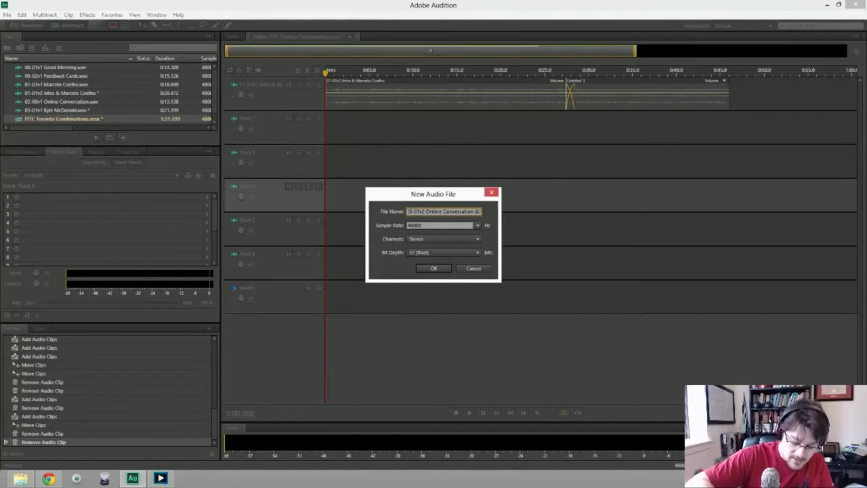
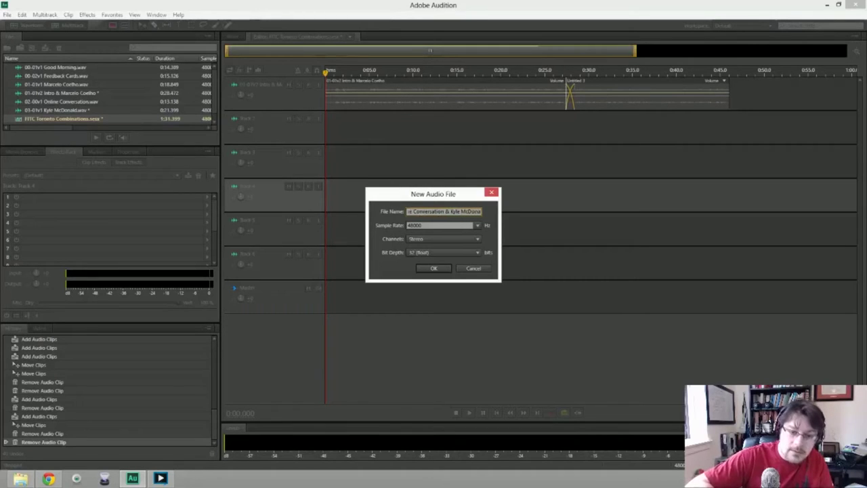
pyautogui.hotkey('ctrl', 'a')
pyautogui.hotkey('ctrl', 'c')
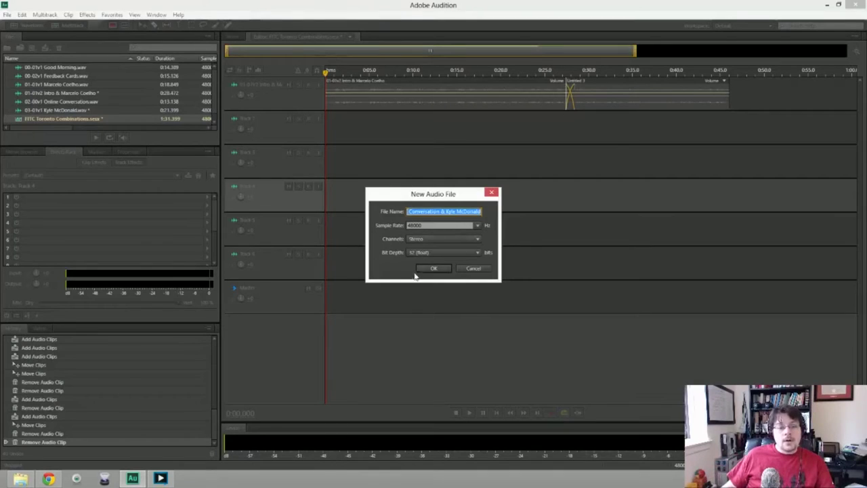
pyautogui.click(434, 268)
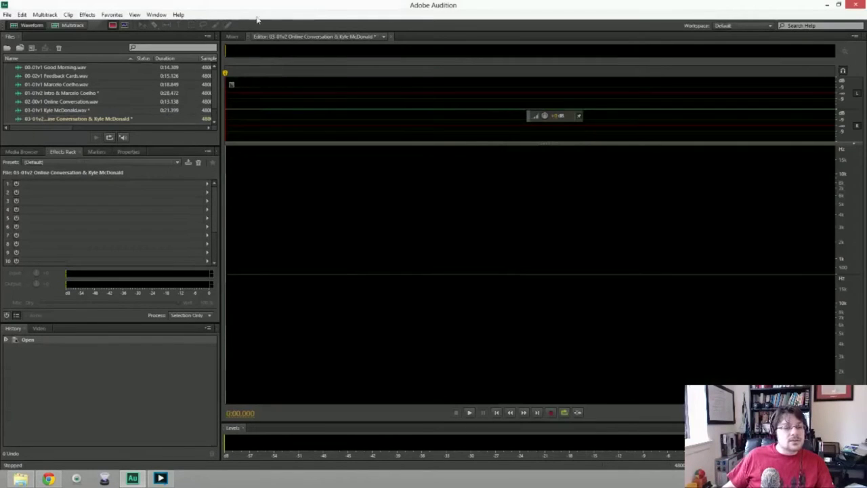
# Switch to the FITC Toronto Combinations session and paste the copied file name as Track 2's name.
pyautogui.click(264, 36)
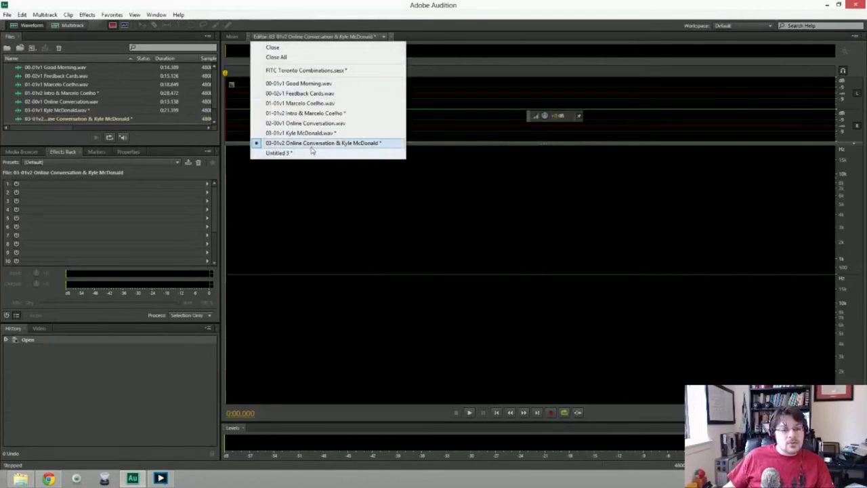
pyautogui.click(291, 71)
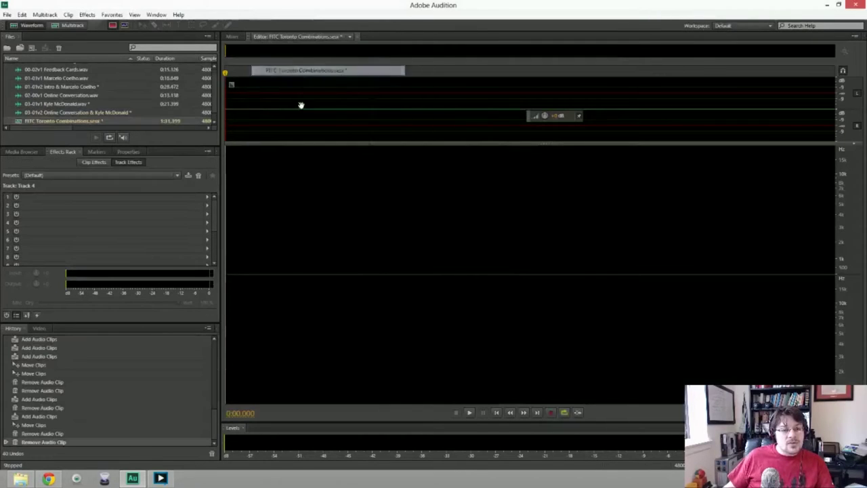
pyautogui.click(243, 120)
pyautogui.hotkey('ctrl', 'v')
pyautogui.press('Return')
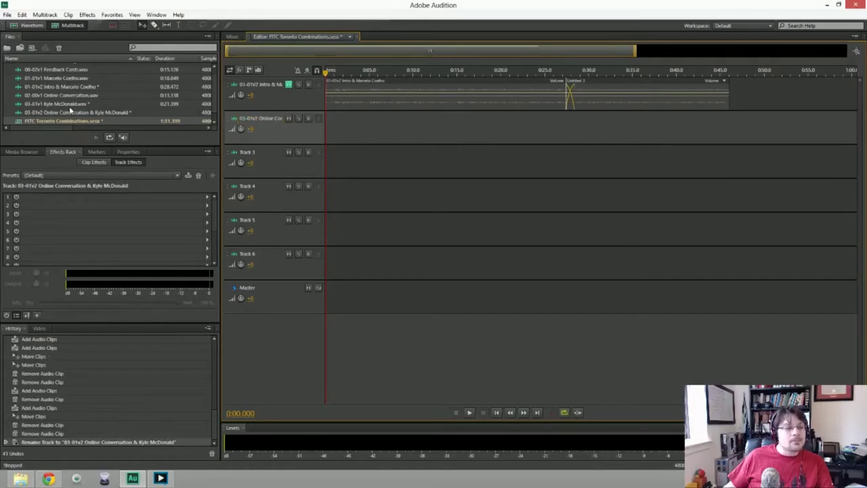
# Preview the interview and Feedback Cards recordings, then open the empty 03-01v2 Online Conversation file.
pyautogui.doubleClick(65, 105)
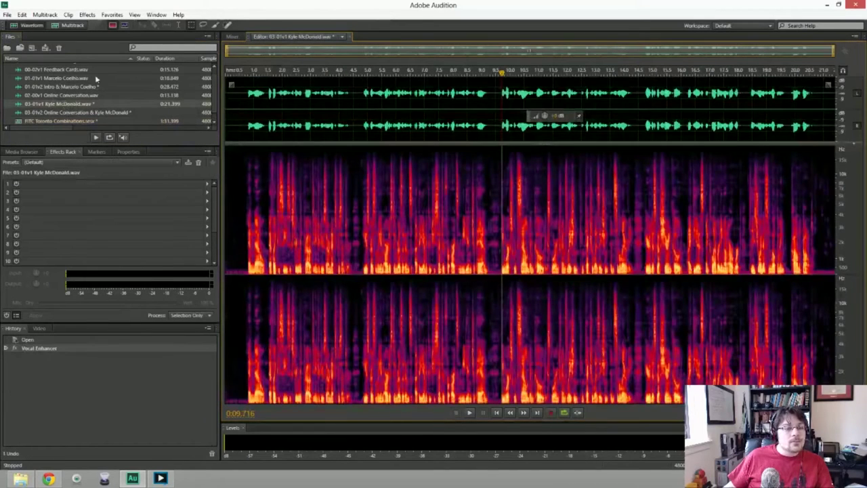
pyautogui.doubleClick(61, 71)
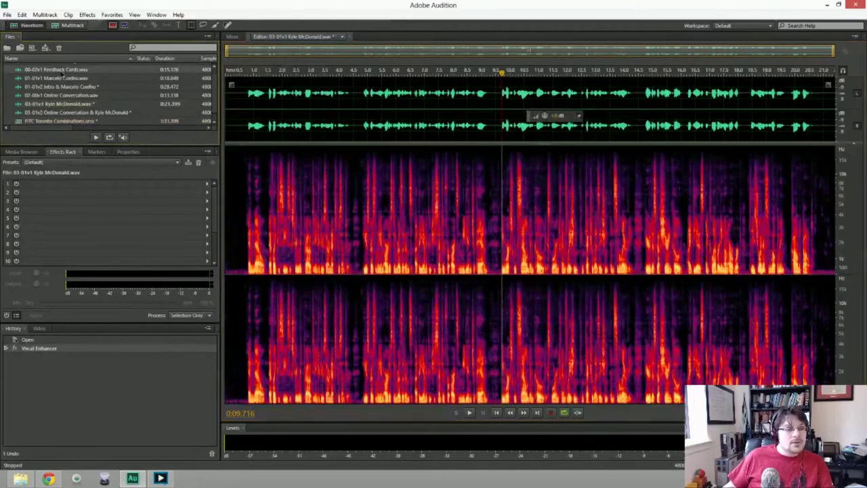
pyautogui.doubleClick(57, 103)
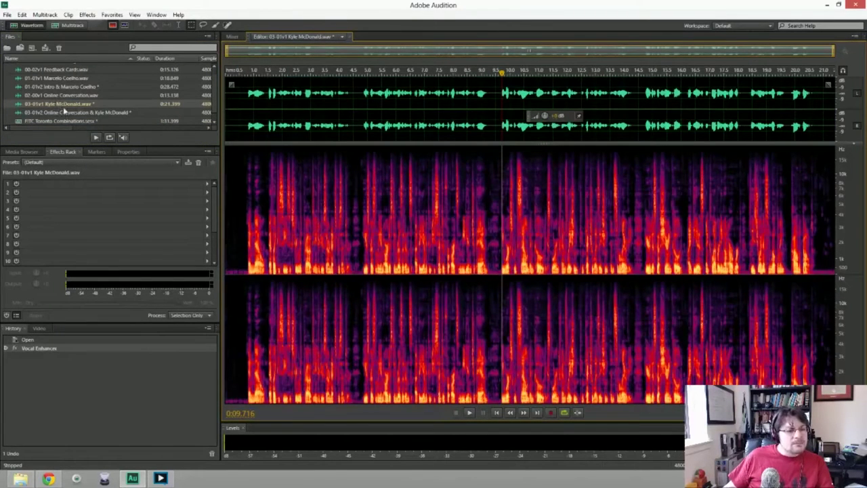
pyautogui.doubleClick(60, 110)
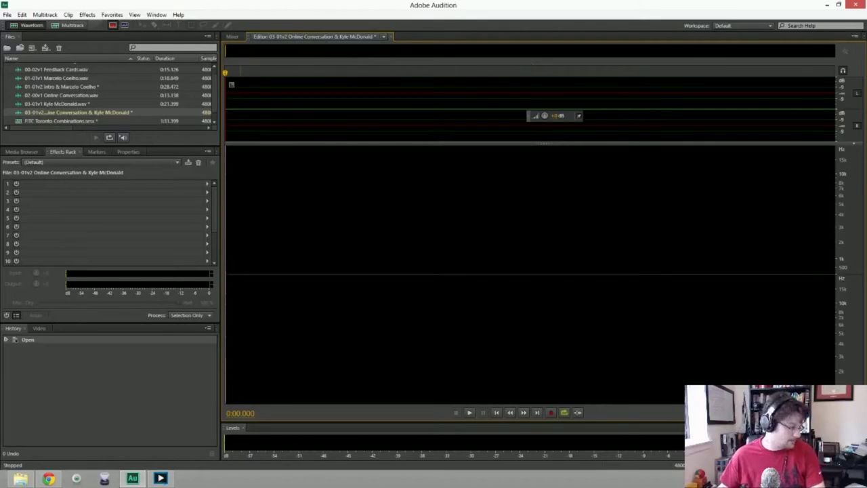
# Record narration, discarding the false-start takes, and keep a final take of about 35.6 seconds.
pyautogui.hotkey('shift', 'space')
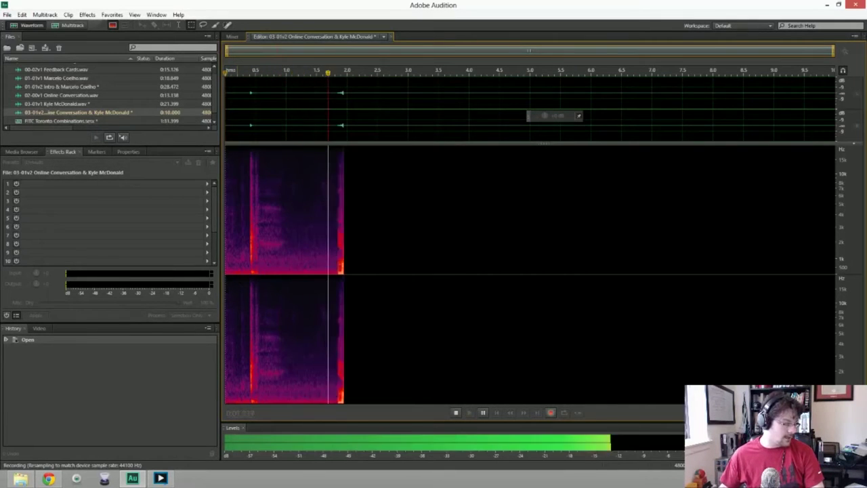
pyautogui.press('space')
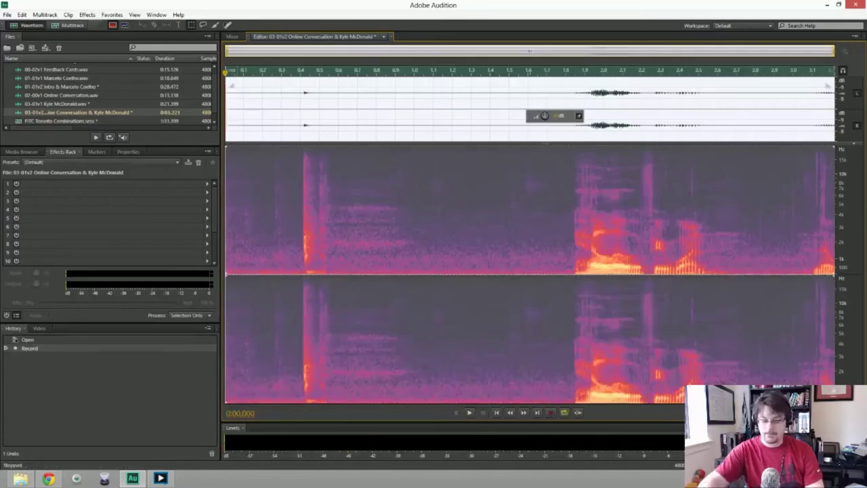
pyautogui.press('Delete')
pyautogui.hotkey('shift', 'space')
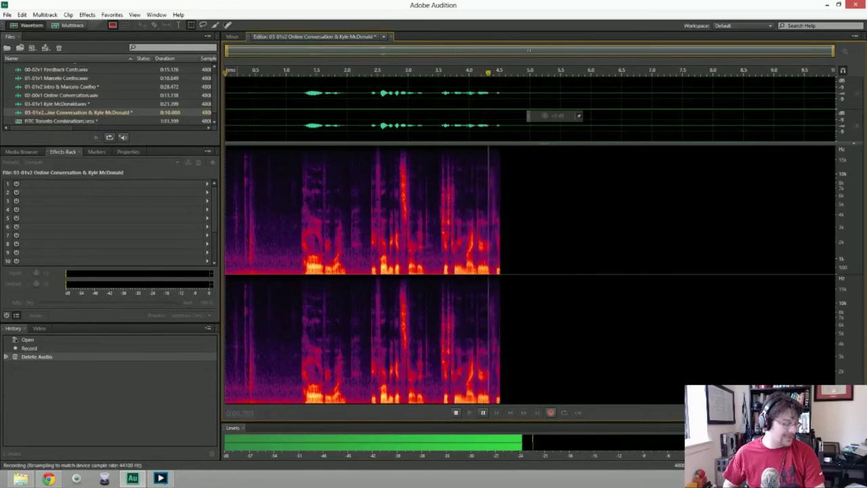
pyautogui.press('space')
pyautogui.hotkey('shift', 'space')
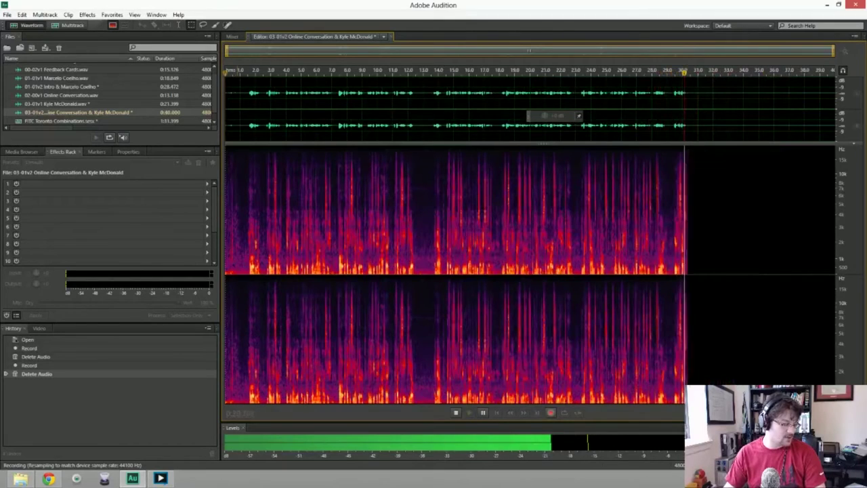
pyautogui.press('space')
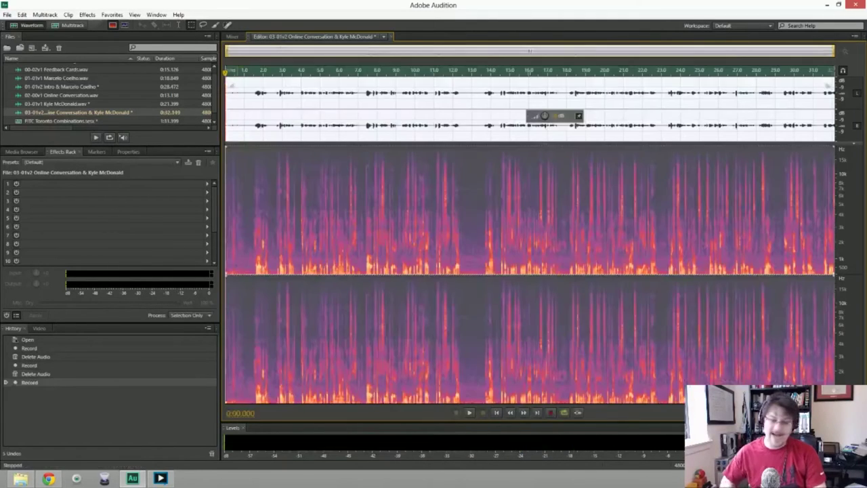
pyautogui.hotkey('ctrl', 'a')
pyautogui.press('Delete')
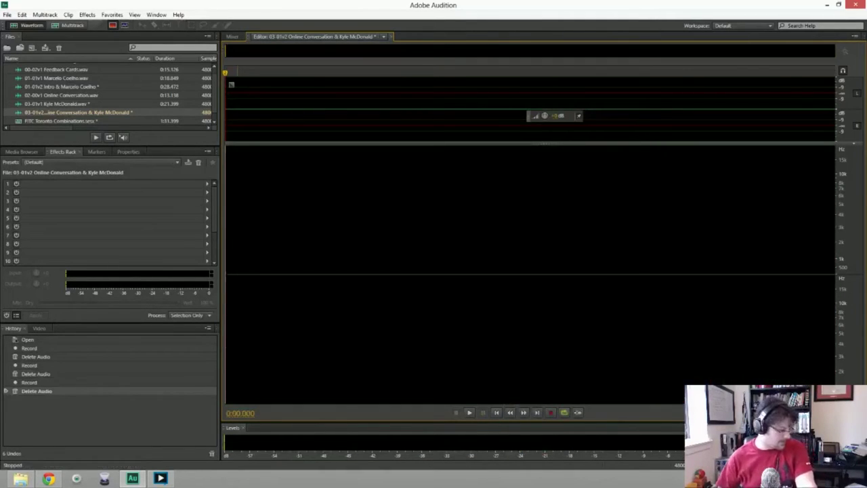
pyautogui.hotkey('shift', 'space')
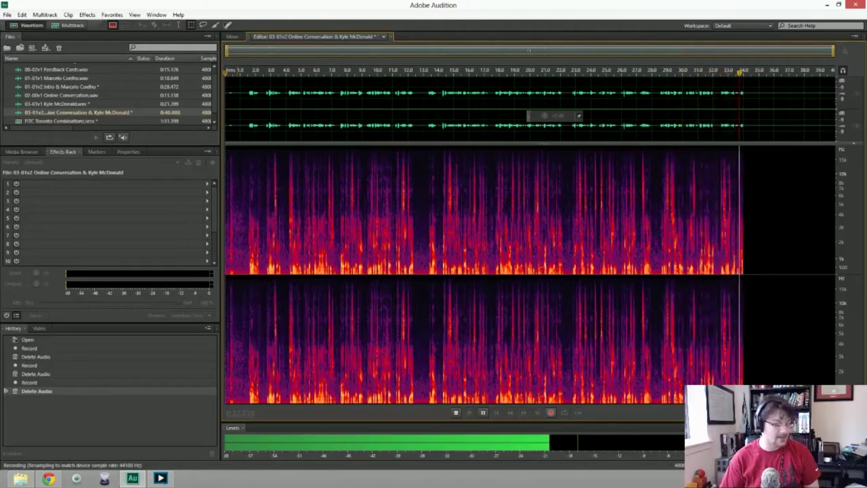
pyautogui.press('space')
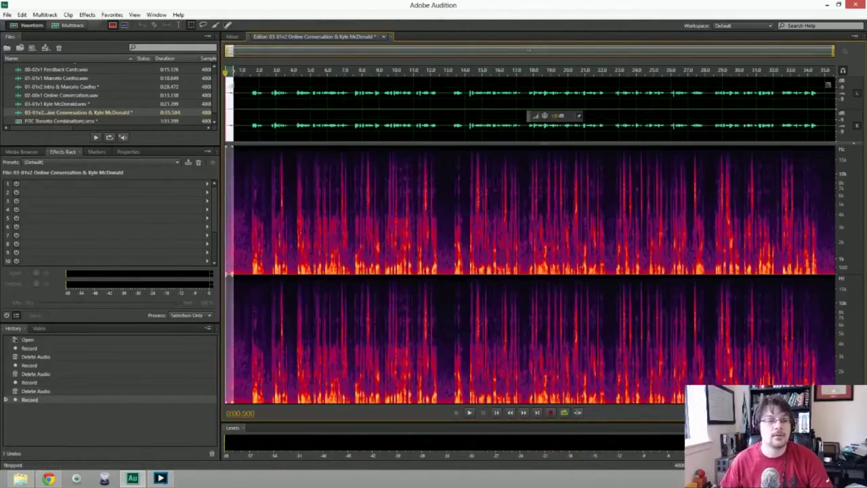
# Trim the lead-in, capture a noise print from the silence, apply Noise Reduction to everything, and play it back.
pyautogui.press('Delete')
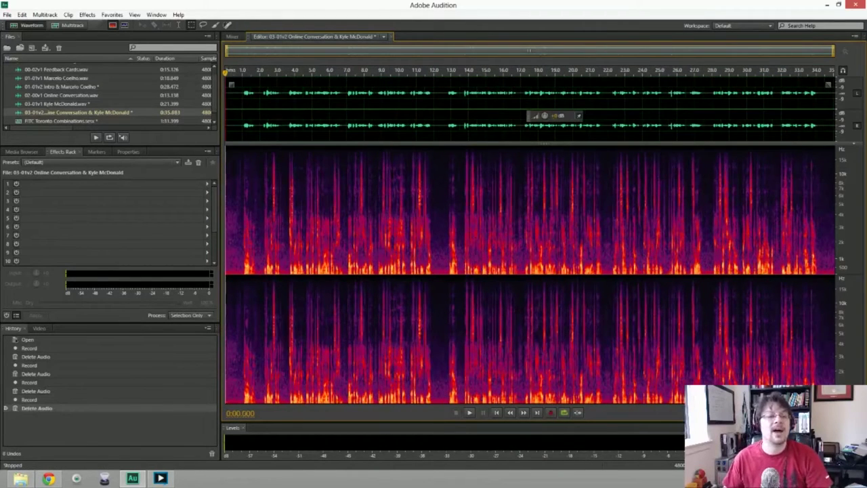
pyautogui.moveTo(227, 94); pyautogui.dragTo(242, 95)
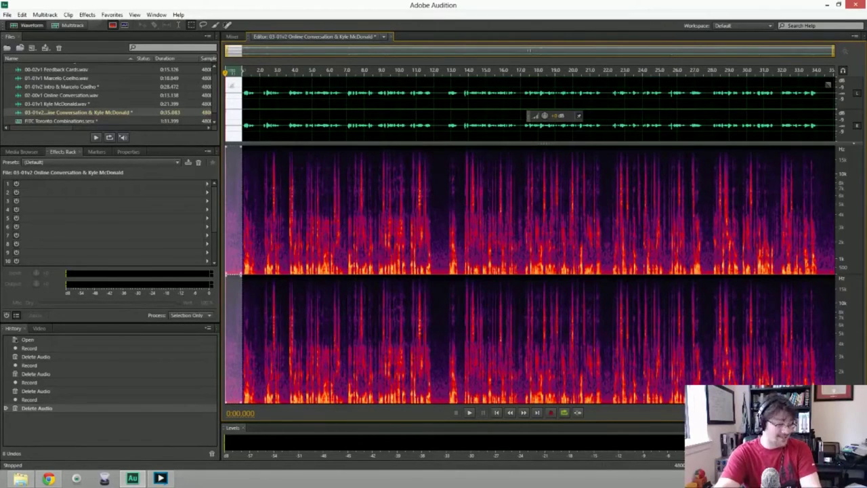
pyautogui.hotkey('shift', 'p')
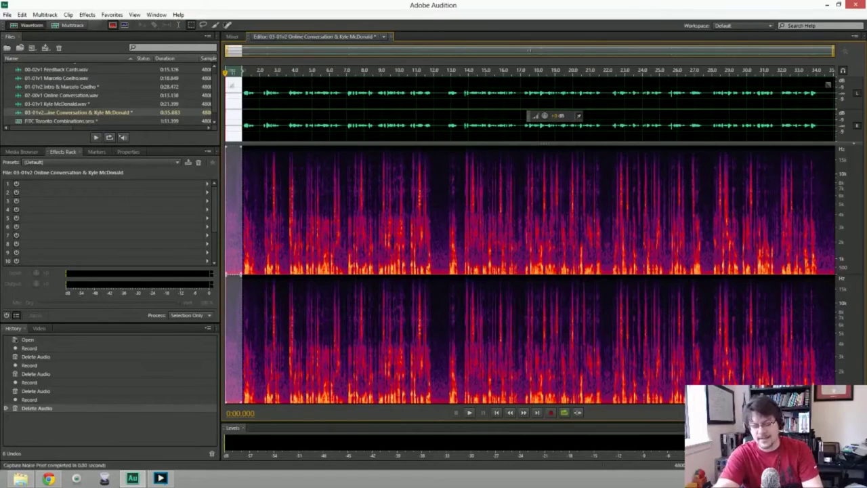
pyautogui.hotkey('ctrl', 'a')
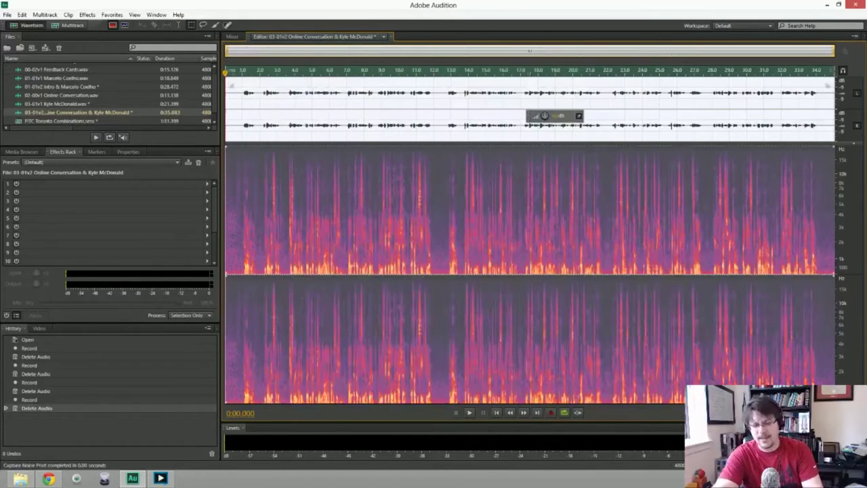
pyautogui.hotkey('ctrl', 'shift', 'p')
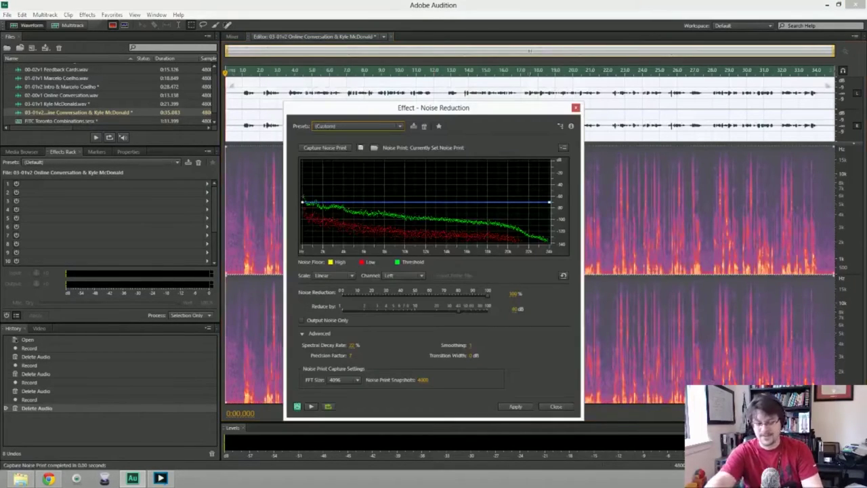
pyautogui.press('Return')
pyautogui.press('space')
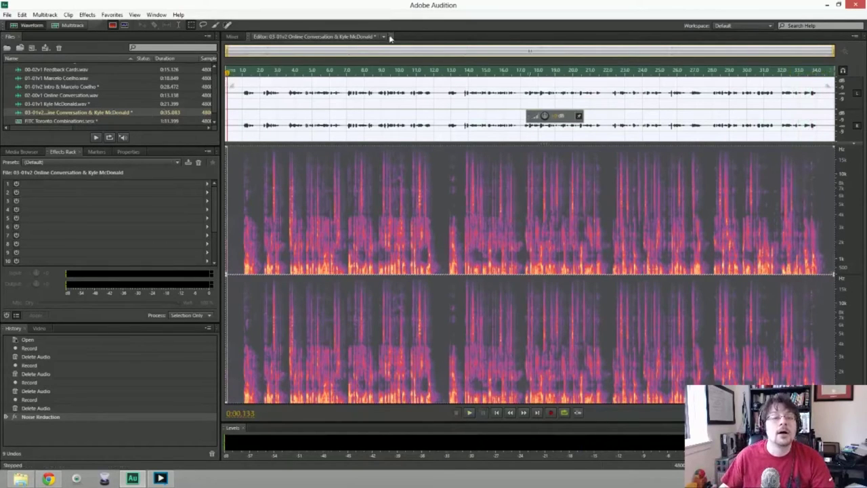
pyautogui.hotkey('ctrl', 'shift', 's')
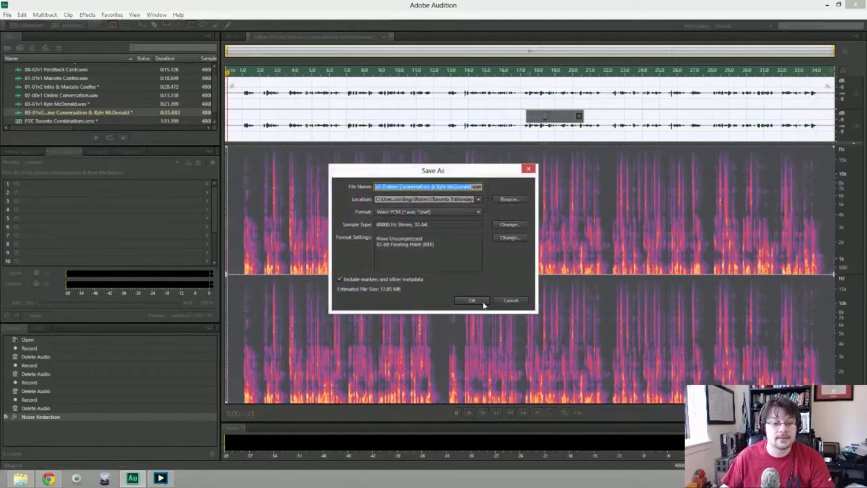
# Save the cleaned narration as a WAV and place it at 0:00 on Track 2 of the FITC Toronto Combinations session.
pyautogui.click(473, 300)
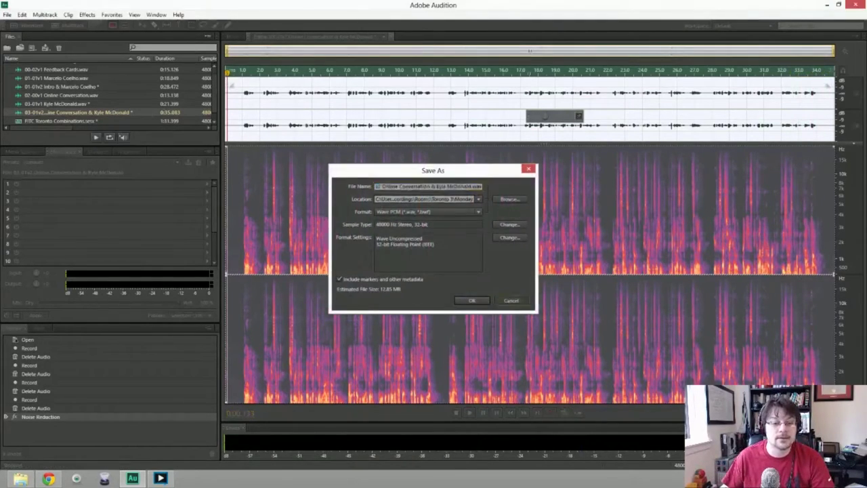
pyautogui.click(389, 38)
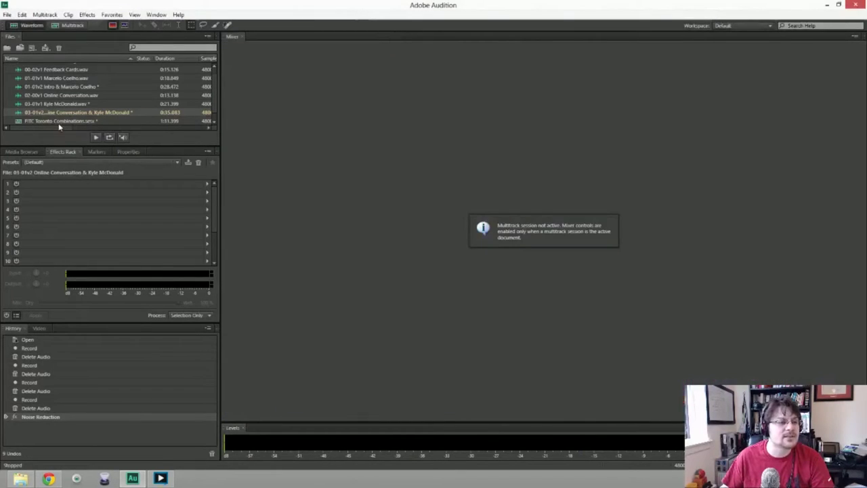
pyautogui.doubleClick(60, 122)
pyautogui.moveTo(70, 113); pyautogui.dragTo(319, 129)
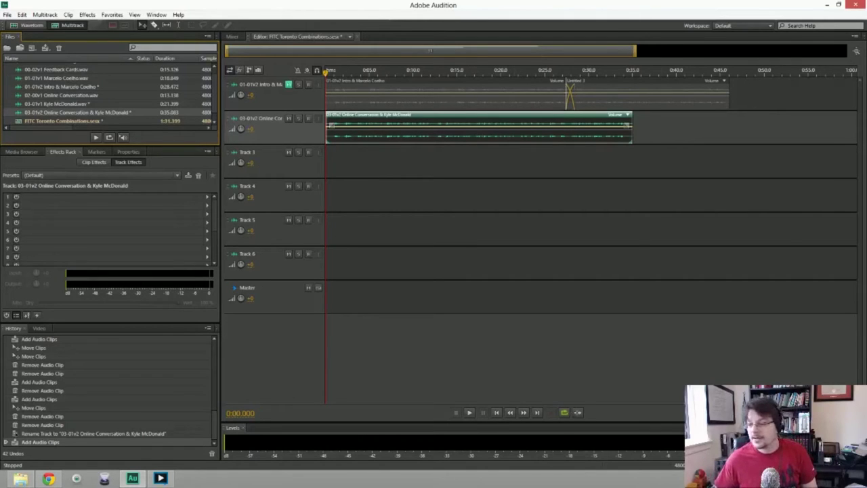
pyautogui.click(308, 163)
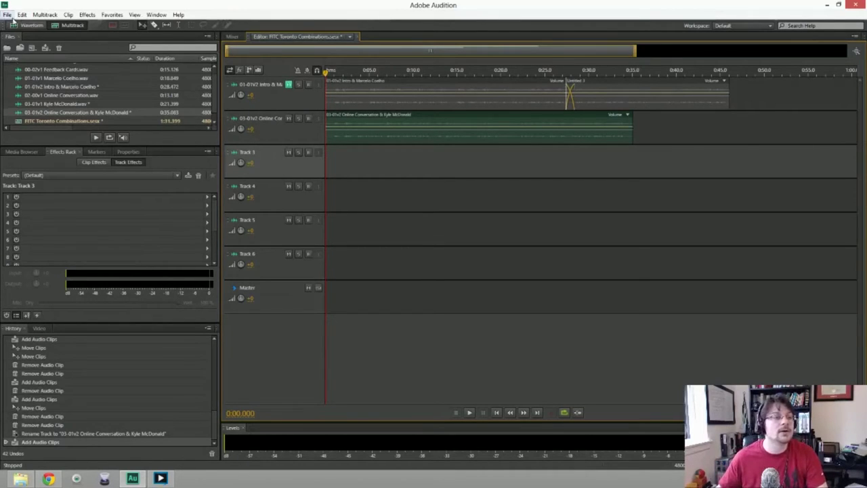
pyautogui.click(7, 15)
# Create a new stereo audio file named '04-01v2 Comment Cards &' plus the guest's name.
pyautogui.moveTo(27, 23)
pyautogui.click(196, 35)
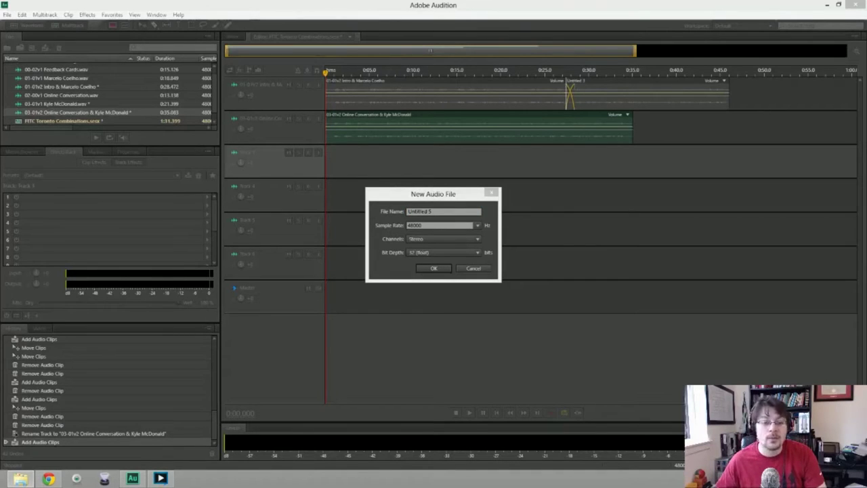
pyautogui.click(359, 205)
pyautogui.write('01')
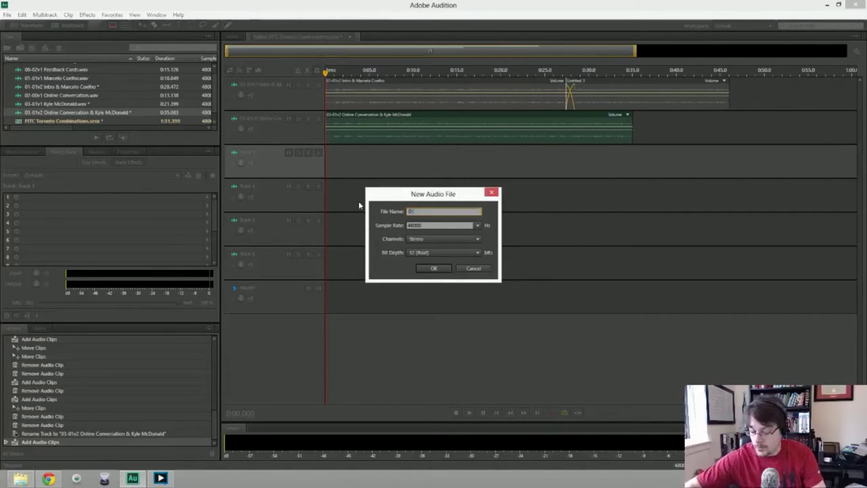
pyautogui.press('BackSpace')
pyautogui.write('4')
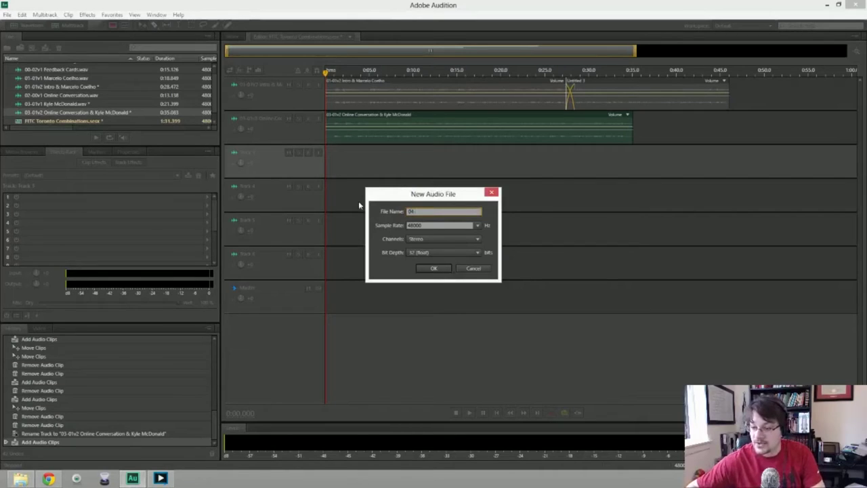
pyautogui.write('-01v2')
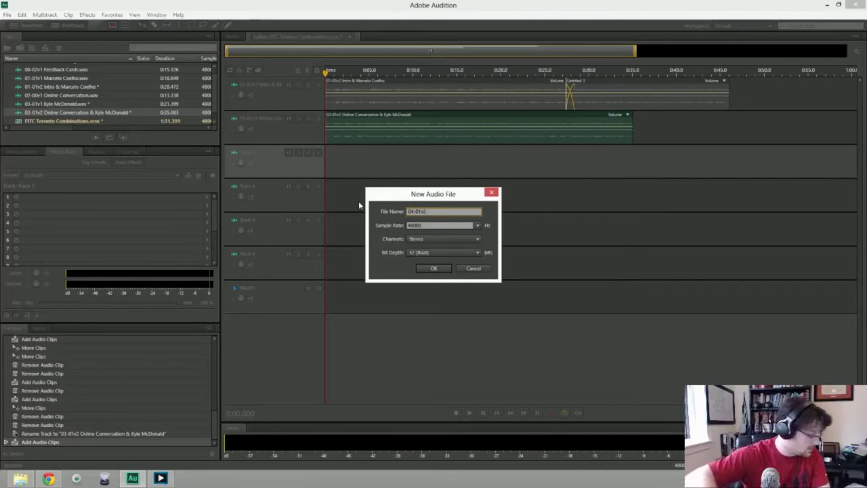
pyautogui.write(' Commu')
pyautogui.write('nt Ca')
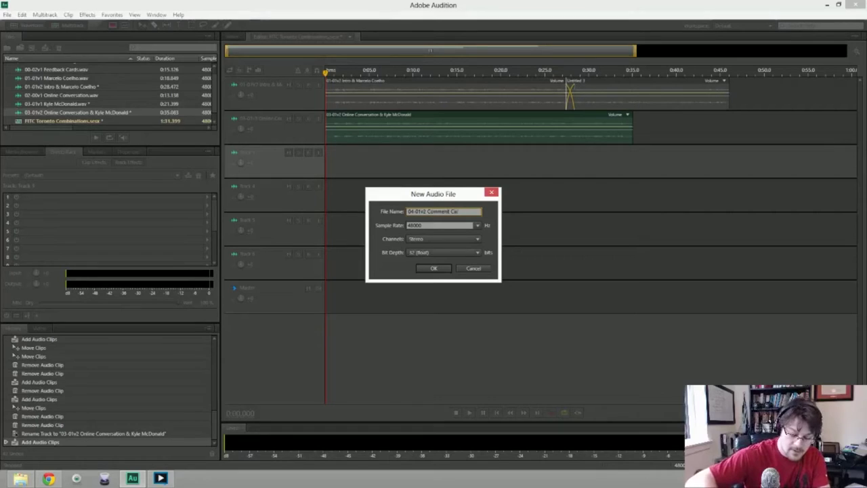
pyautogui.write('rds & GMail')
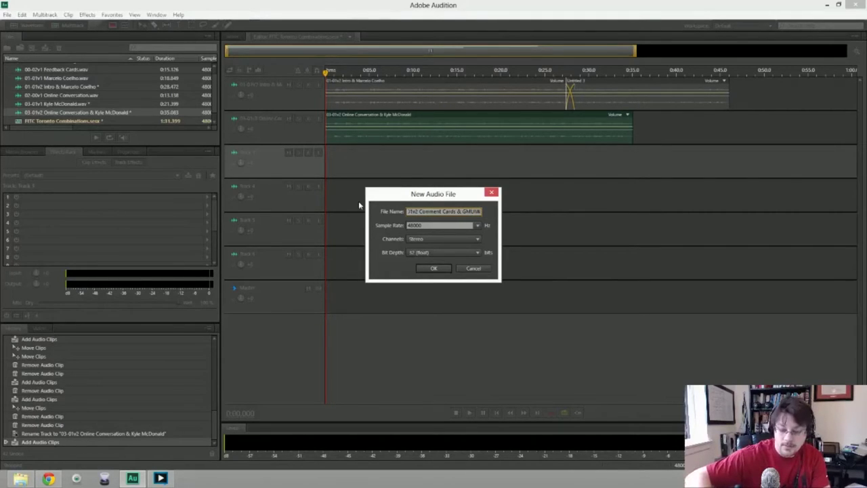
pyautogui.press('Return')
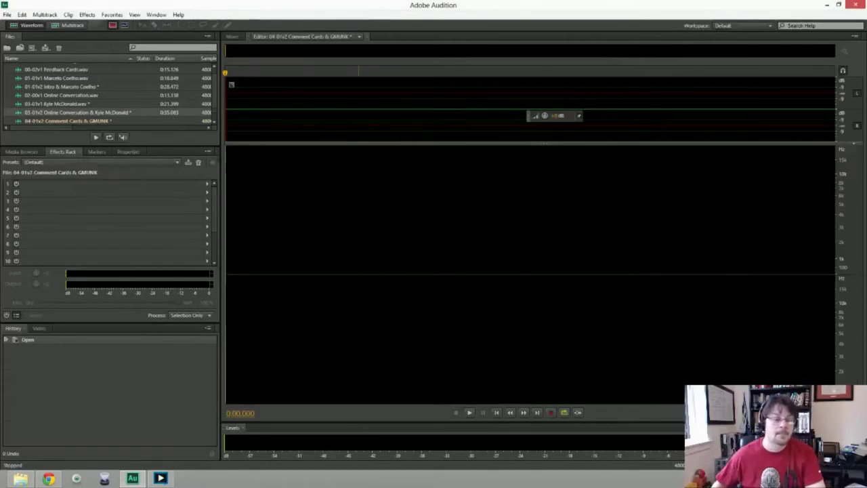
pyautogui.hotkey('shift', 'space')
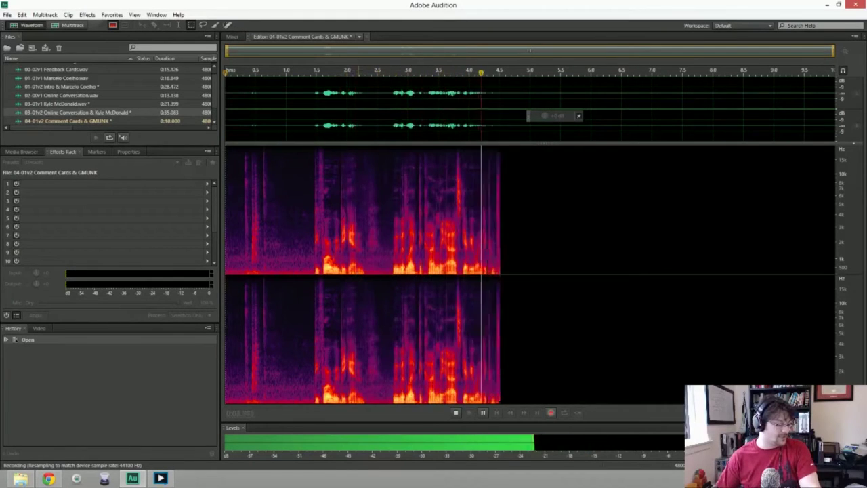
pyautogui.press('space')
pyautogui.hotkey('ctrl', 'a')
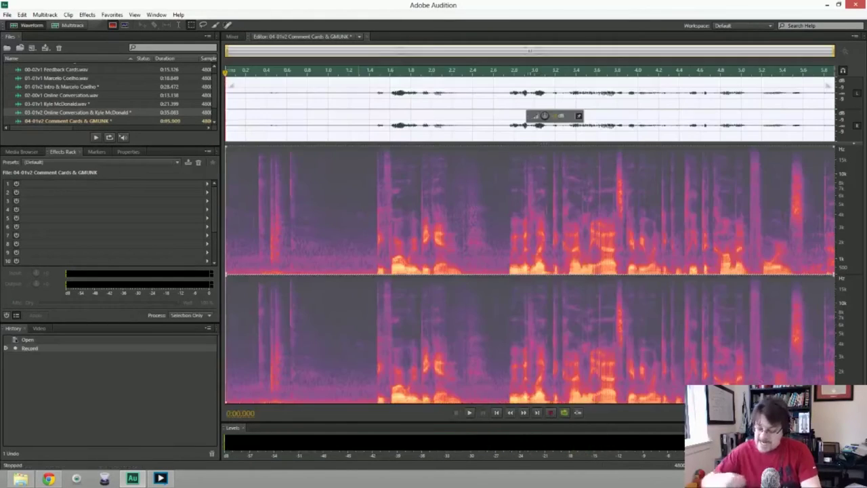
pyautogui.press('Delete')
pyautogui.hotkey('shift', 'space')
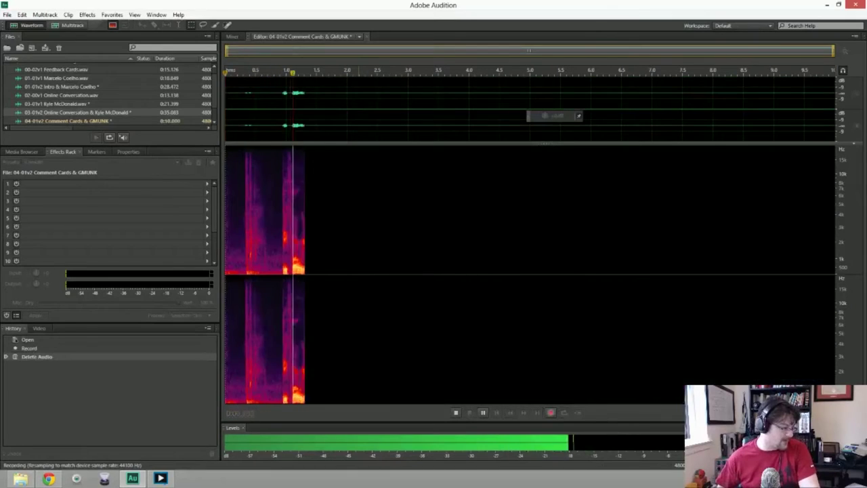
pyautogui.press('space')
pyautogui.hotkey('ctrl', 'a')
pyautogui.press('Delete')
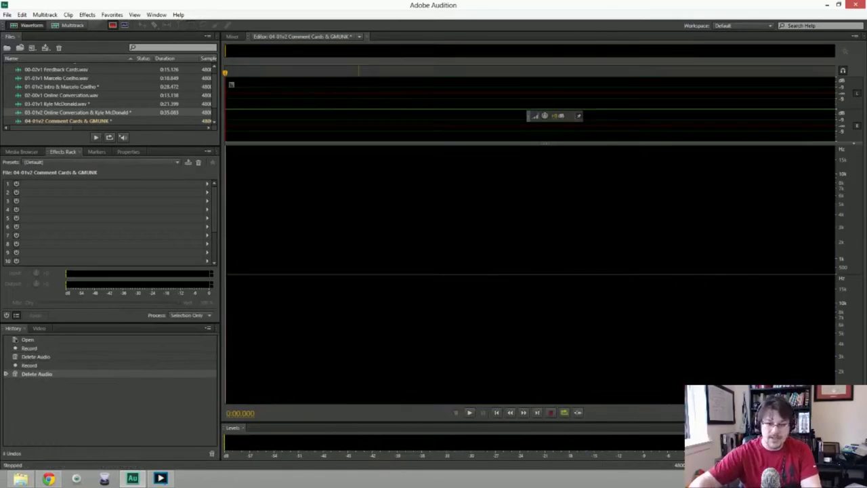
pyautogui.hotkey('shift', 'space')
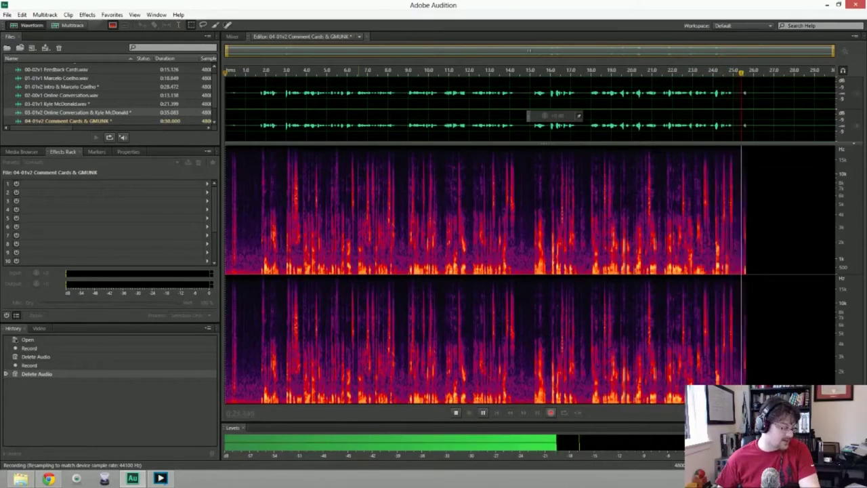
pyautogui.press('space')
pyautogui.press('Delete')
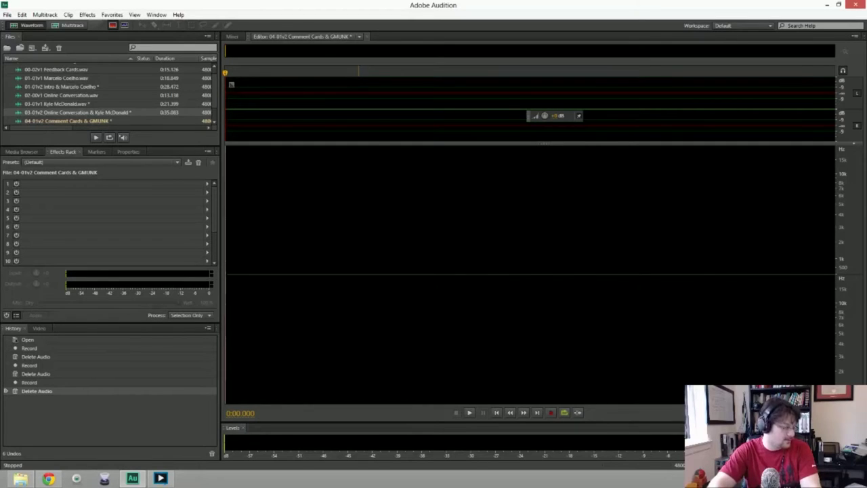
# Record a narration take of about 35 seconds and delete the selected sliver at its start.
pyautogui.hotkey('shift', 'space')
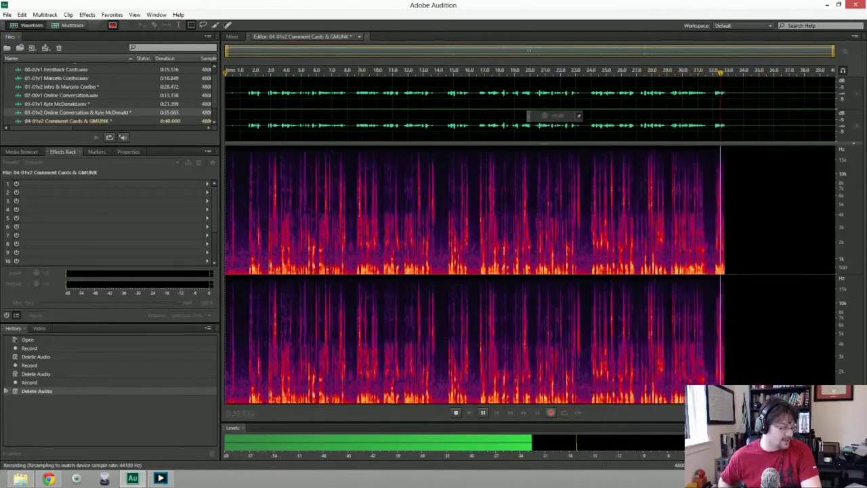
pyautogui.press('space')
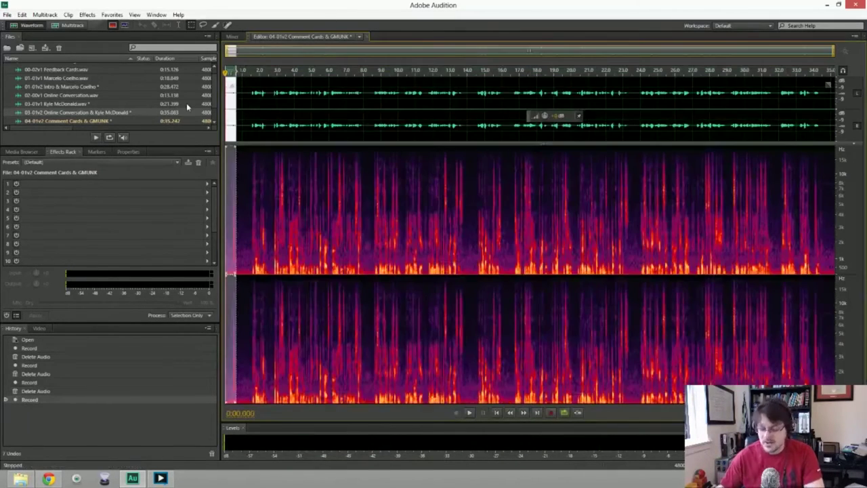
pyautogui.press('Delete')
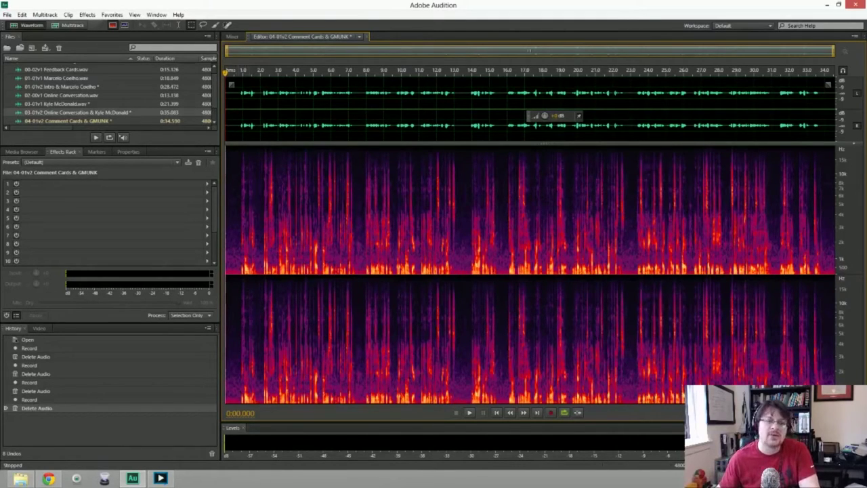
# Noise-reduce the whole Comment Cards narration using the opening silence as the noise print, then play it back.
pyautogui.moveTo(226, 98); pyautogui.dragTo(236, 98)
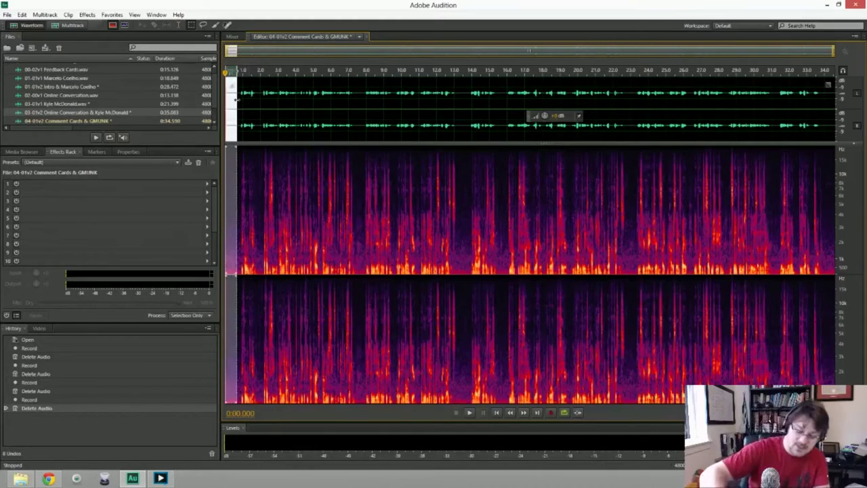
pyautogui.hotkey('ctrl', 'a')
pyautogui.hotkey('ctrl', 'shift', 'p')
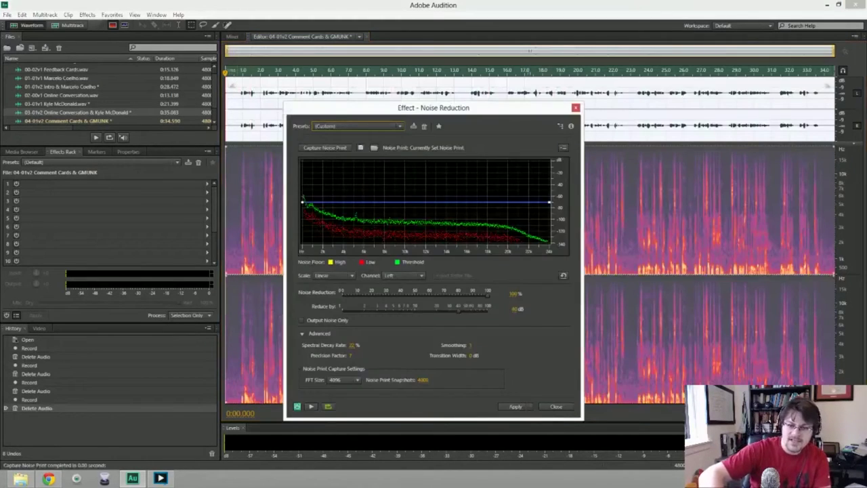
pyautogui.press('Return')
pyautogui.press('space')
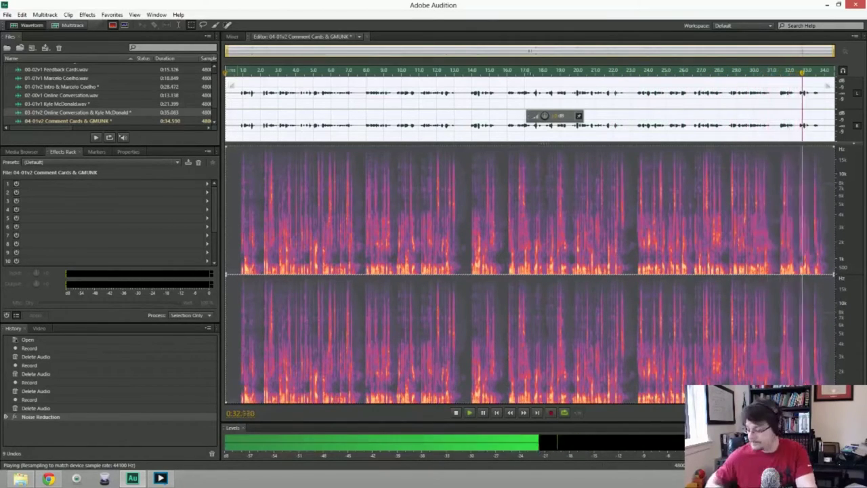
pyautogui.press('space')
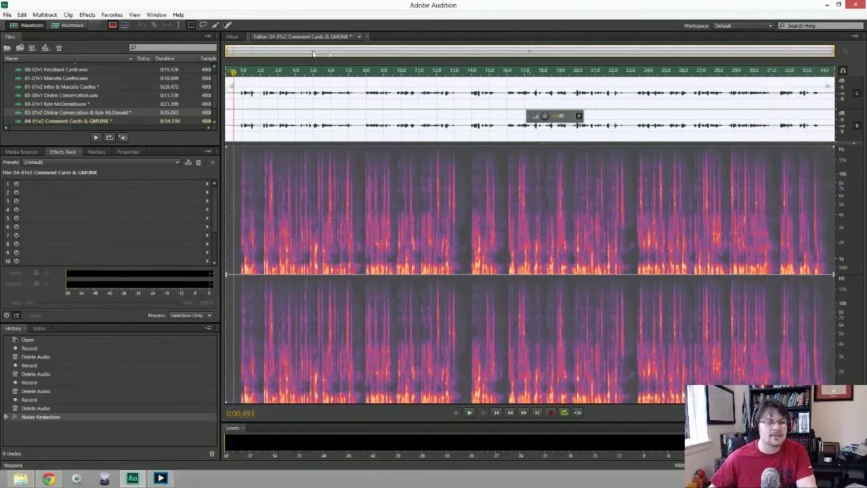
# Place the Comment Cards clip at the start of Track 3 in the FITC Toronto Combinations session and reopen the file.
pyautogui.click(366, 37)
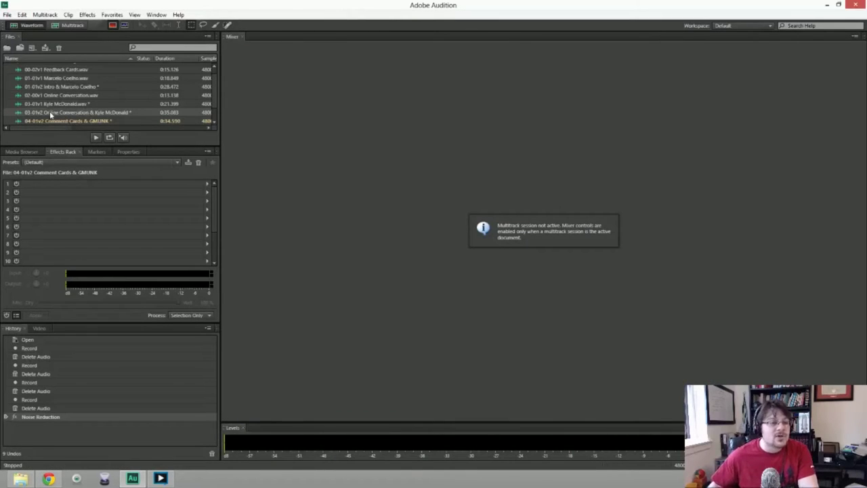
pyautogui.scroll(1, 51, 115)
pyautogui.scroll(-1, 50, 101)
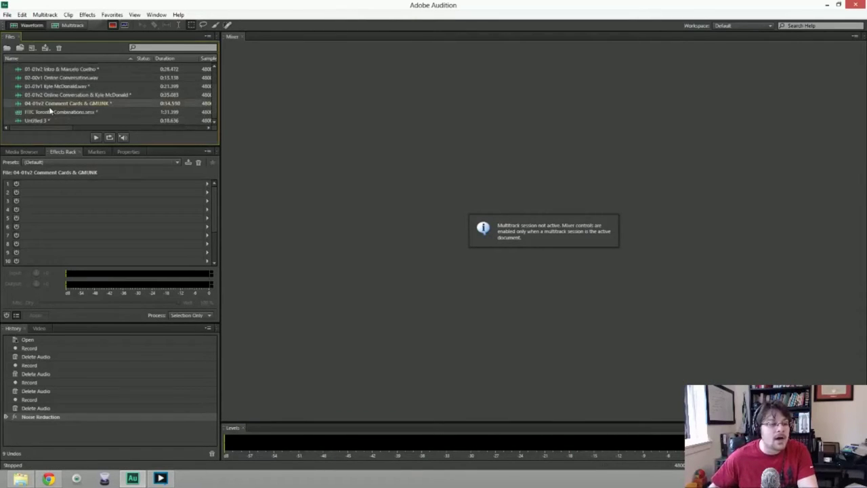
pyautogui.doubleClick(50, 111)
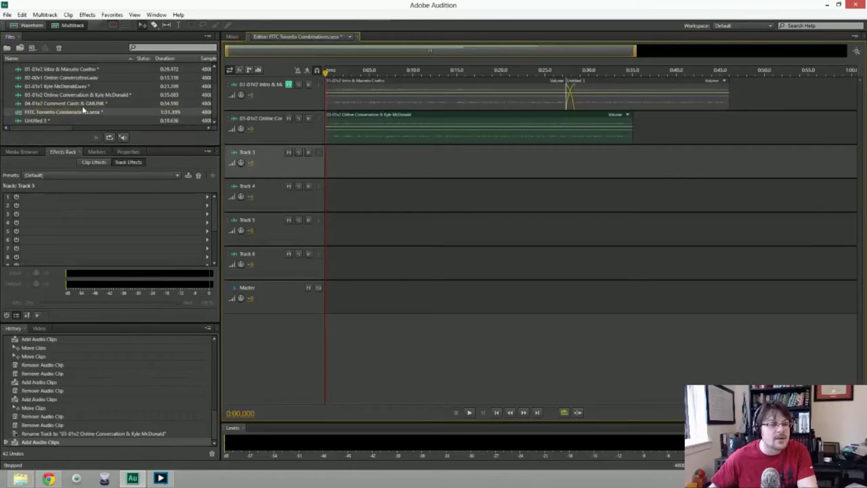
pyautogui.moveTo(86, 104); pyautogui.dragTo(240, 148)
pyautogui.moveTo(322, 175); pyautogui.dragTo(324, 174)
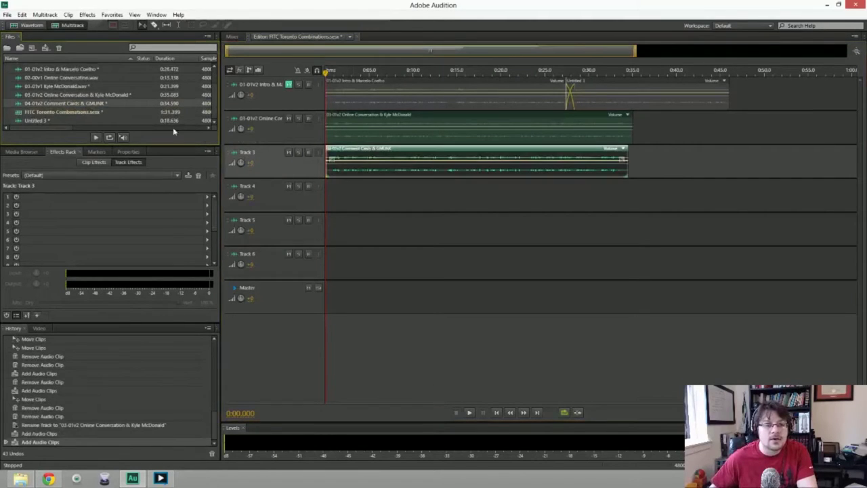
pyautogui.doubleClick(70, 103)
pyautogui.rightClick(71, 104)
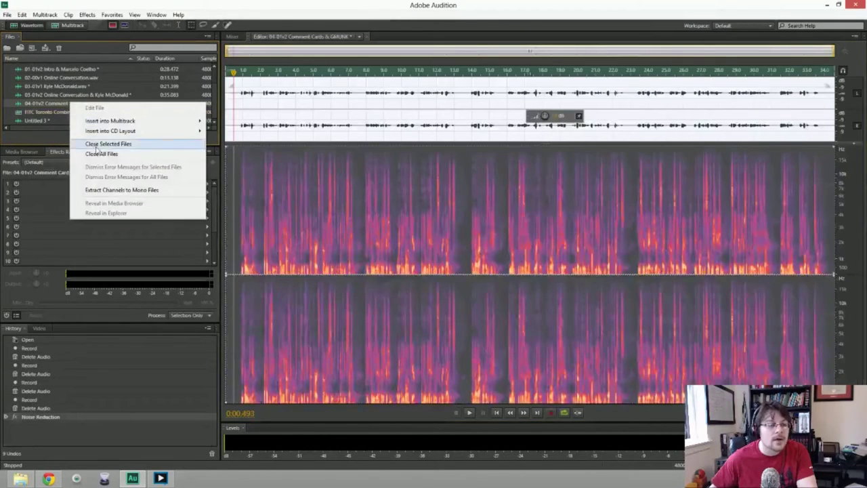
pyautogui.rightClick(49, 102)
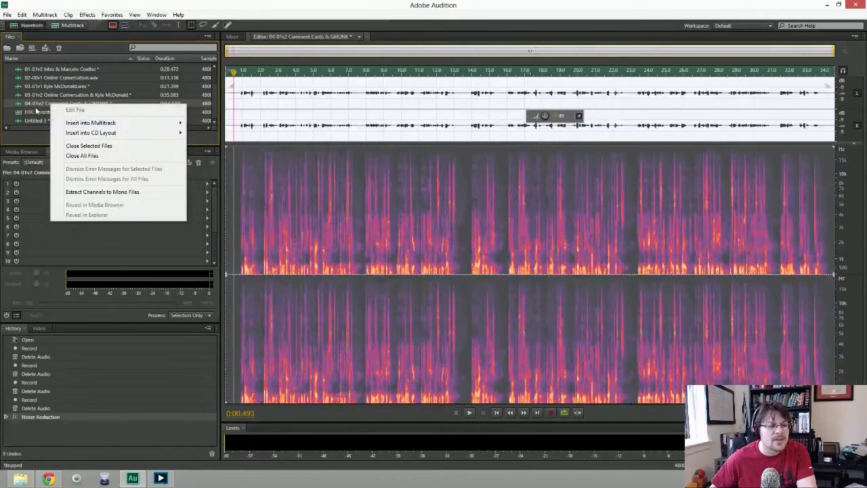
pyautogui.click(40, 102)
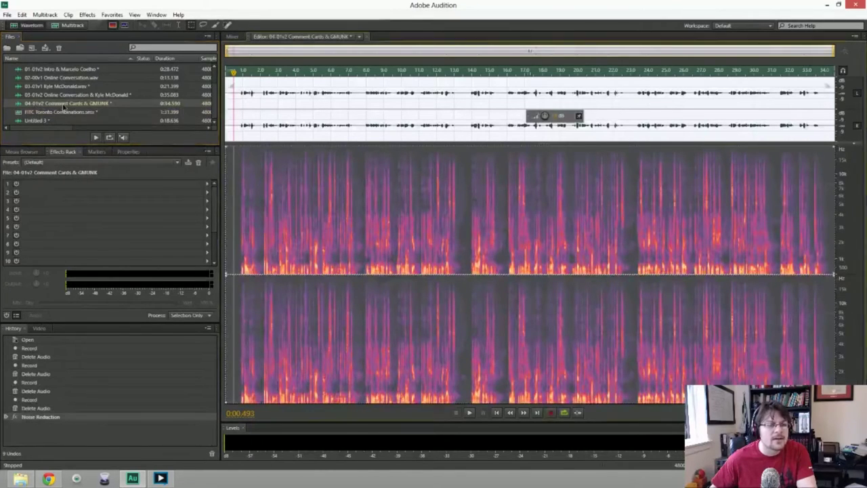
pyautogui.click(308, 38)
pyautogui.click(308, 39)
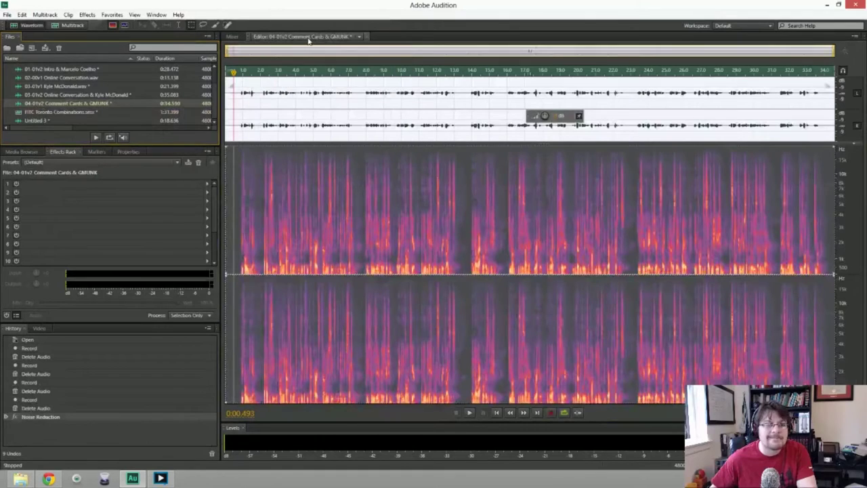
pyautogui.click(235, 39)
pyautogui.click(292, 39)
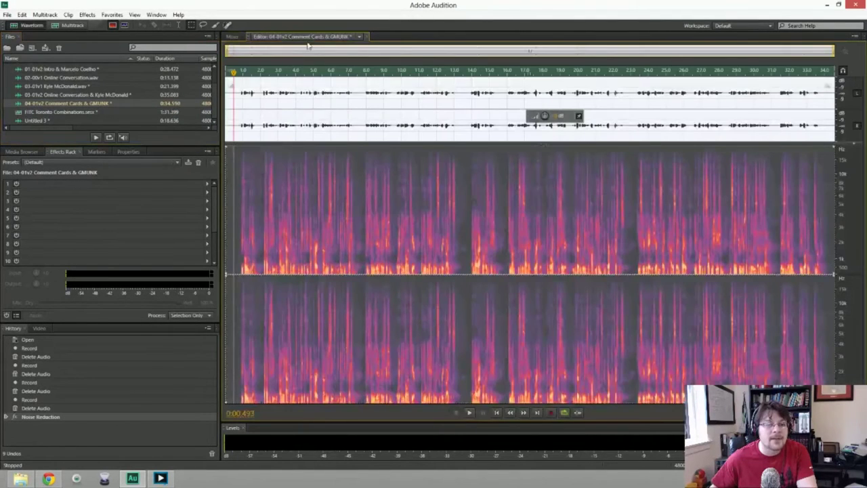
pyautogui.click(308, 38)
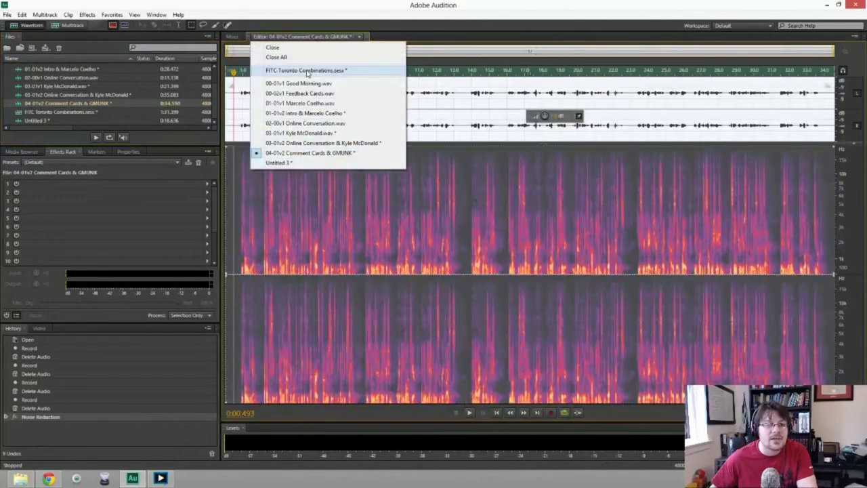
pyautogui.click(306, 70)
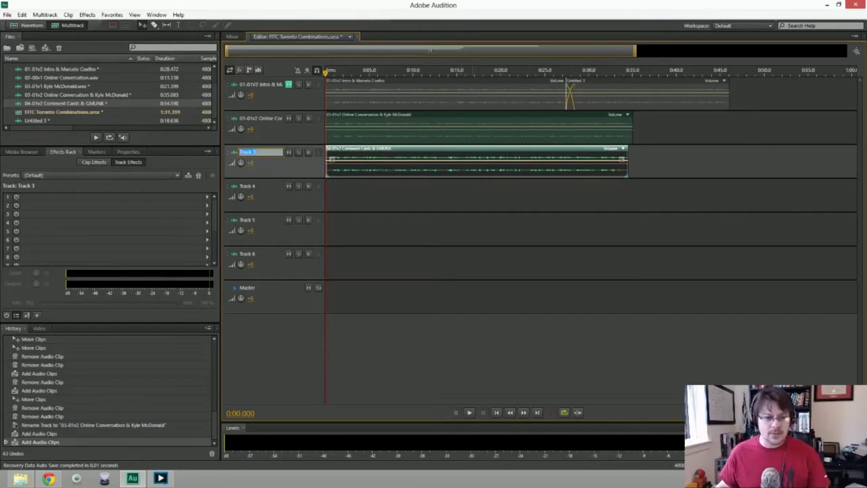
pyautogui.click(293, 121)
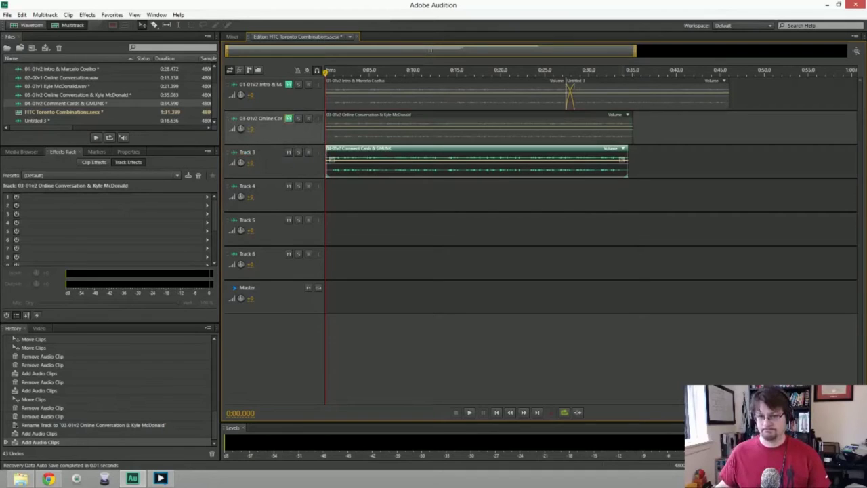
# Open Save As for the Comment Cards file as Wave PCM and browse for a destination folder.
pyautogui.press('9')
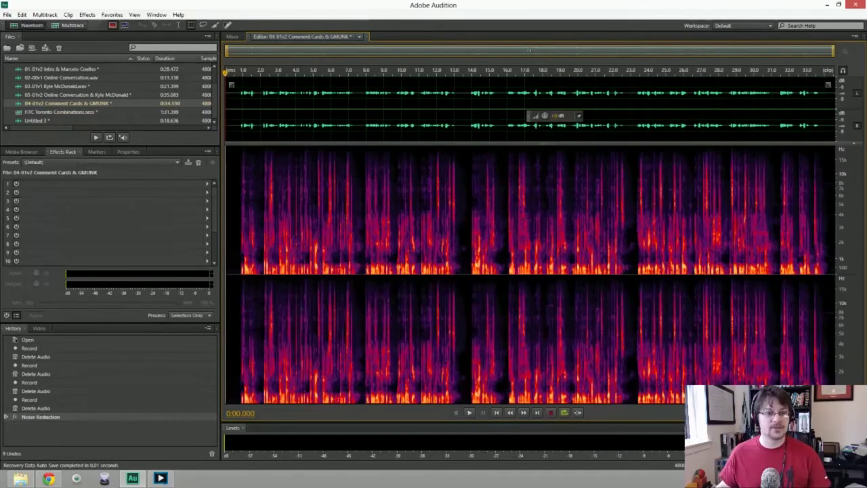
pyautogui.hotkey('ctrl', 'shift', 's')
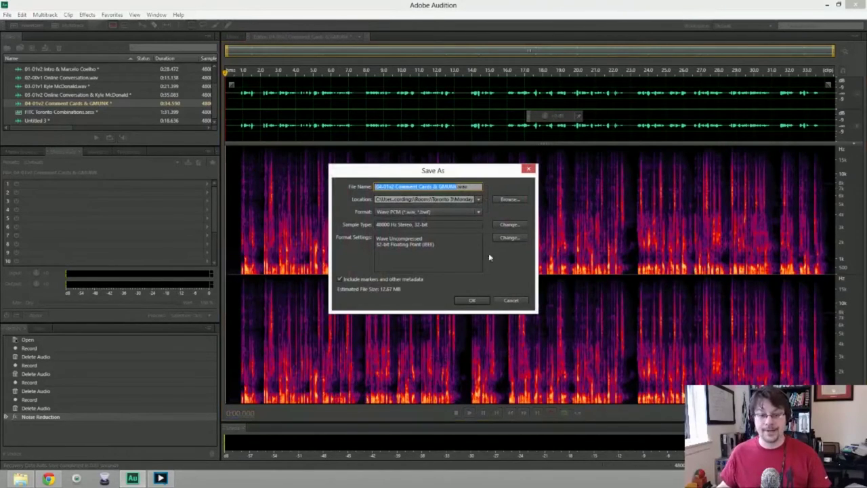
pyautogui.click(479, 199)
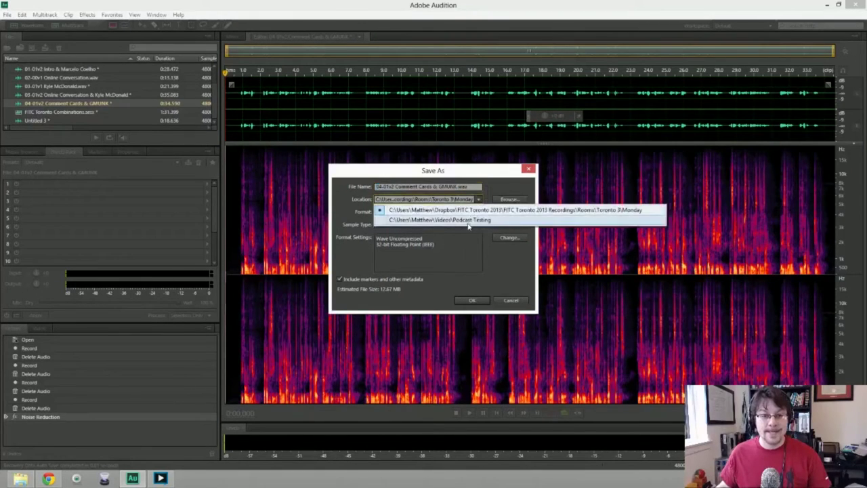
pyautogui.click(502, 200)
pyautogui.click(502, 201)
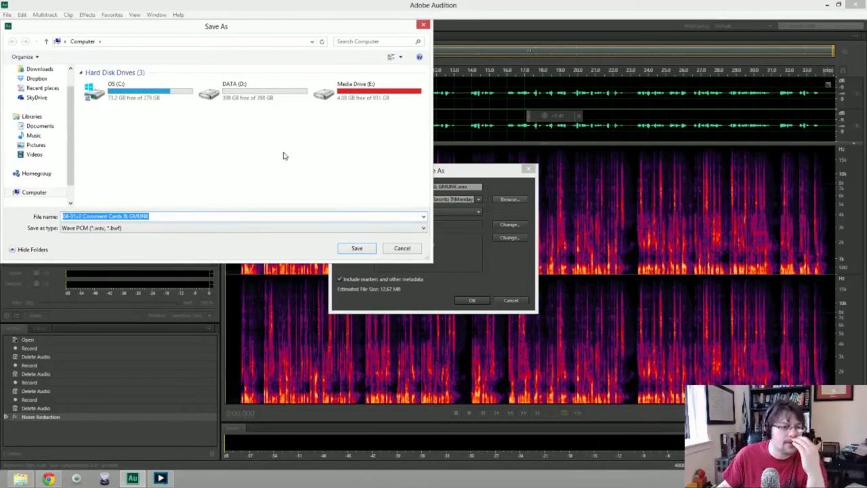
# Choose Dropbox > FITC Toronto 2013 Recordings > Rooms > Toronto 1 > Sunday as the Comment Cards save folder.
pyautogui.moveTo(210, 33); pyautogui.dragTo(404, 98)
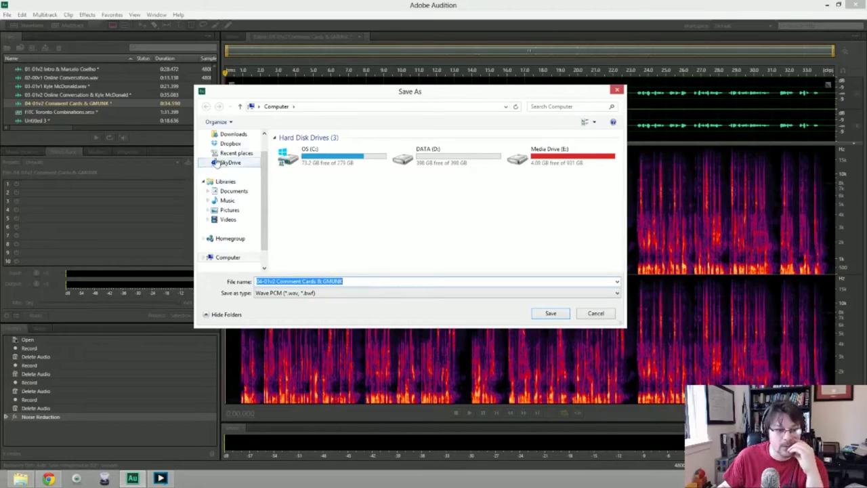
pyautogui.click(230, 143)
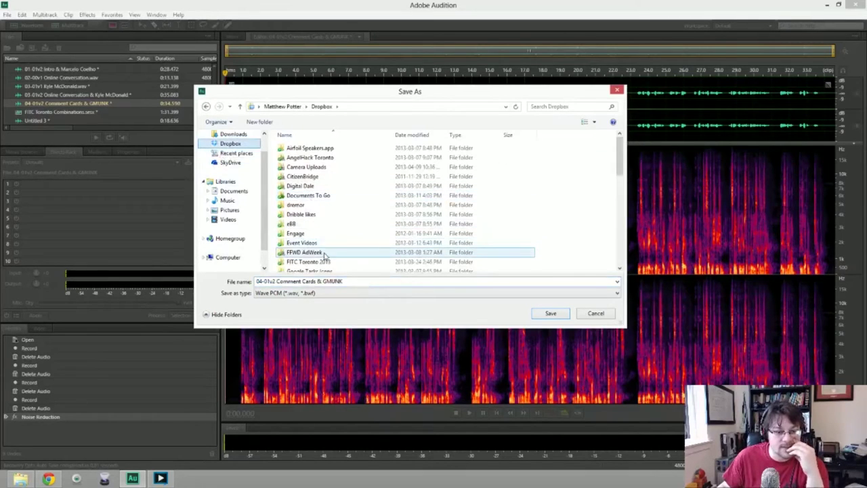
pyautogui.doubleClick(308, 262)
pyautogui.click(303, 150)
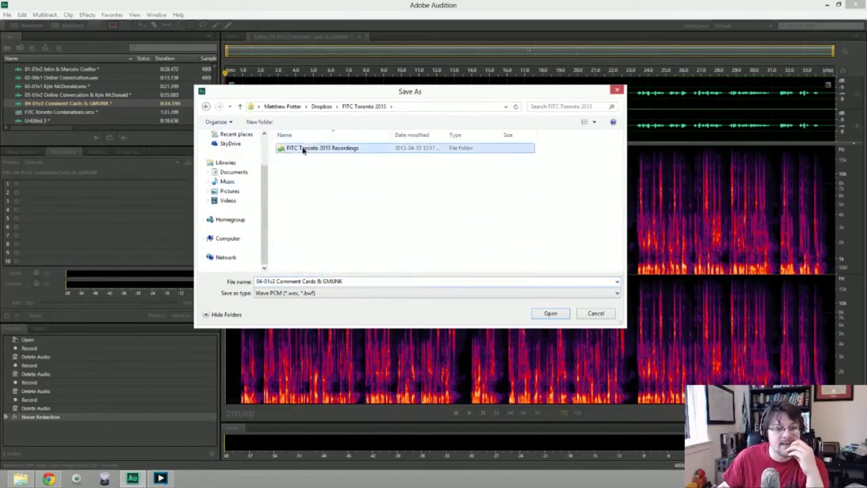
pyautogui.doubleClick(303, 149)
pyautogui.doubleClick(303, 157)
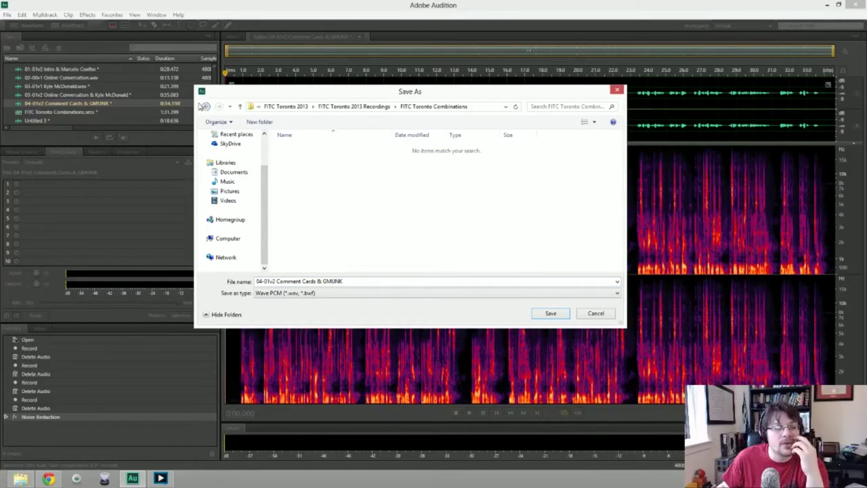
pyautogui.click(203, 106)
pyautogui.doubleClick(305, 167)
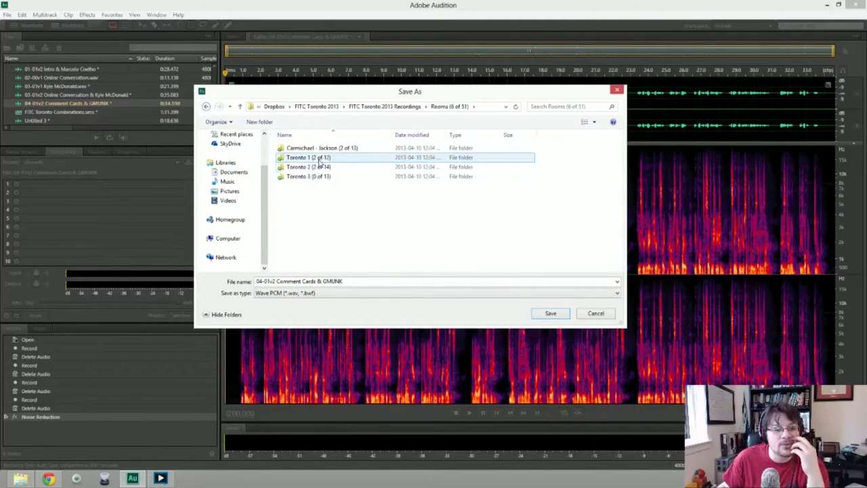
pyautogui.doubleClick(319, 160)
pyautogui.click(315, 159)
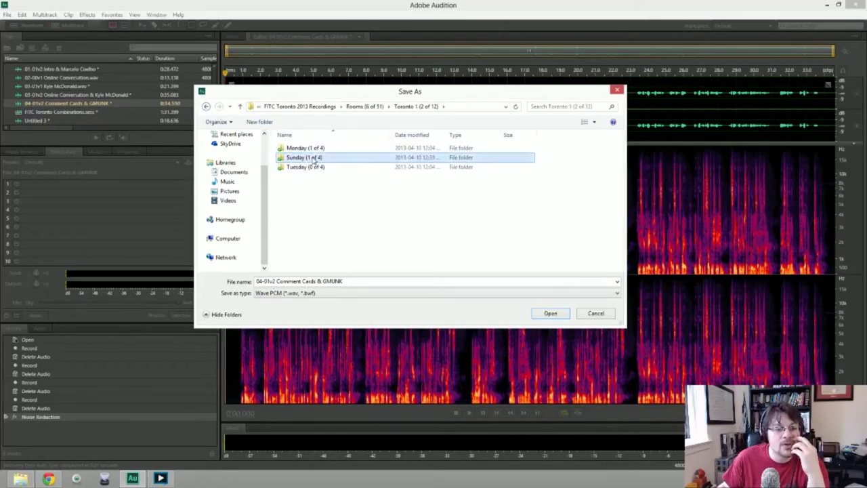
pyautogui.doubleClick(315, 159)
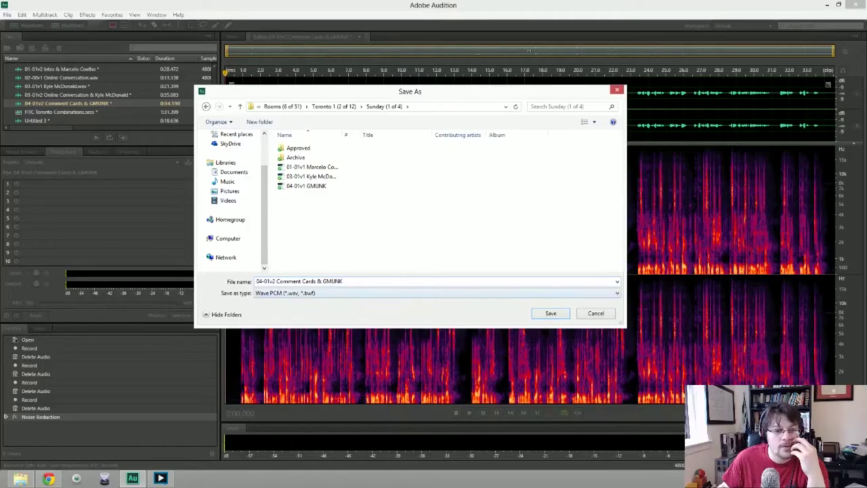
pyautogui.click(550, 314)
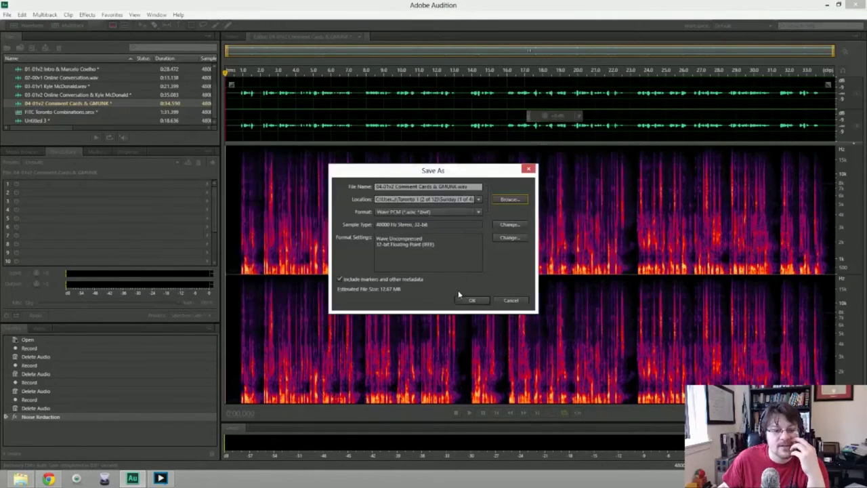
# Save the Comment Cards and Online Conversation files as WAVs to the Sunday folder.
pyautogui.click(472, 302)
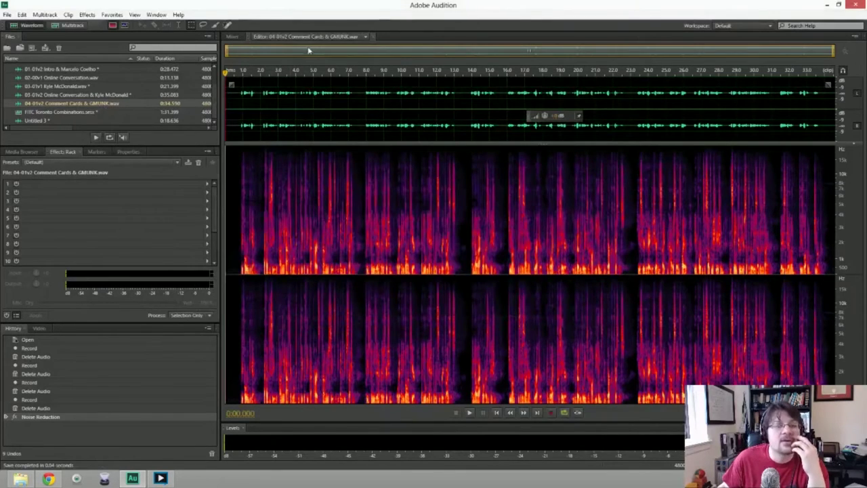
pyautogui.click(371, 37)
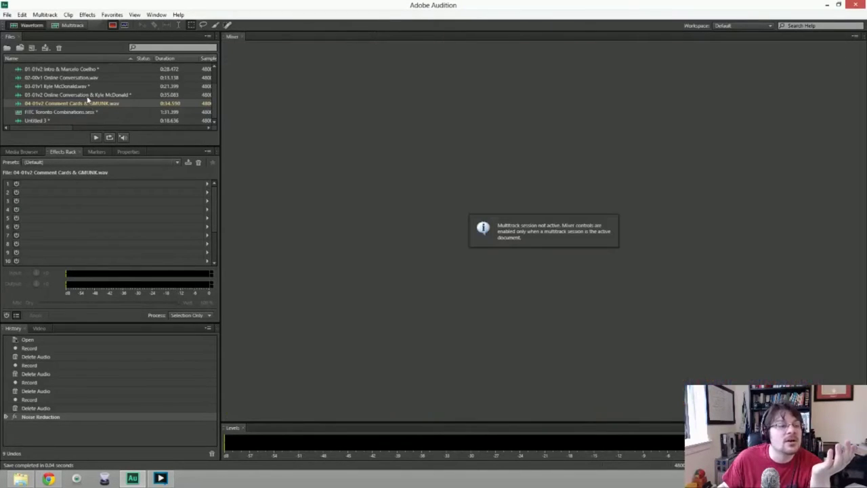
pyautogui.doubleClick(88, 96)
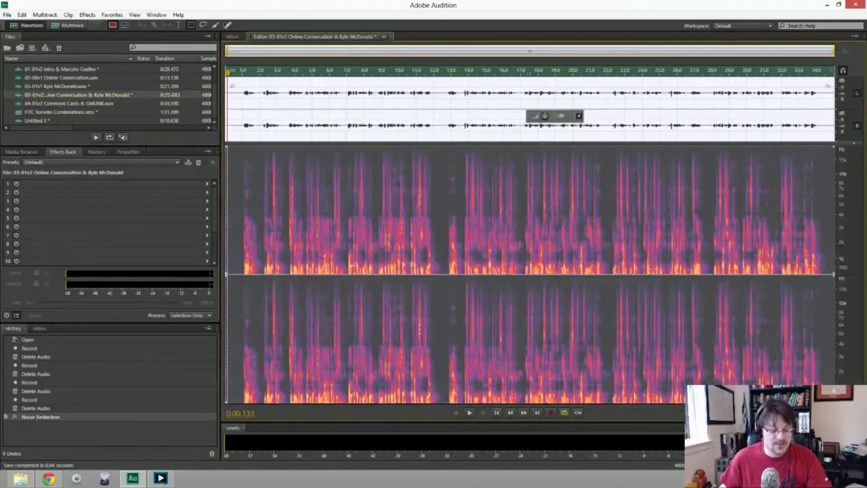
pyautogui.hotkey('ctrl', 'shift', 's')
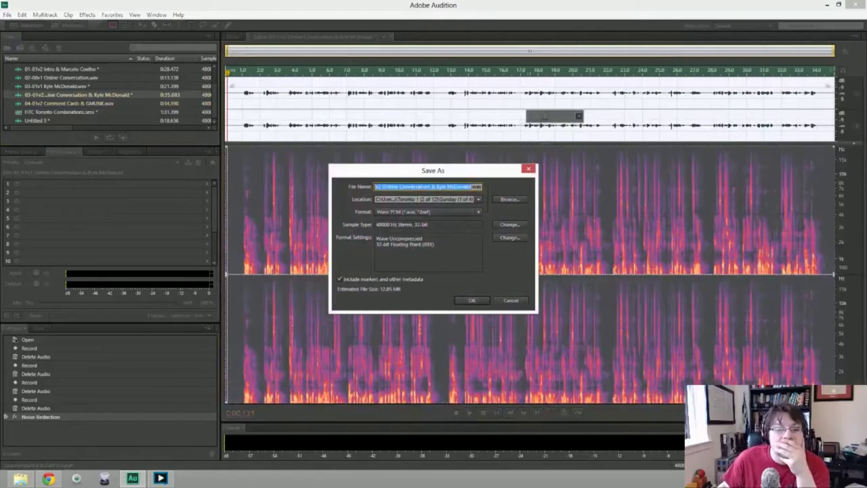
pyautogui.press('Home')
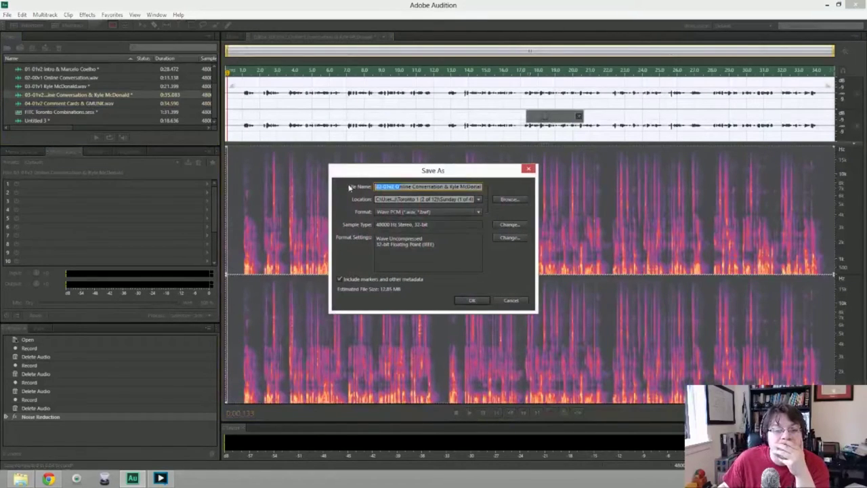
pyautogui.click(470, 300)
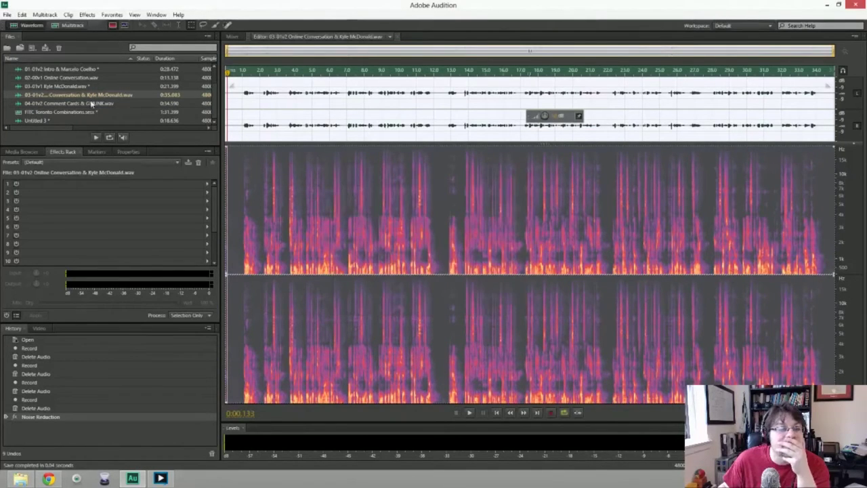
# Save the Intro narration as a WAV to the Sunday folder as well.
pyautogui.click(67, 69)
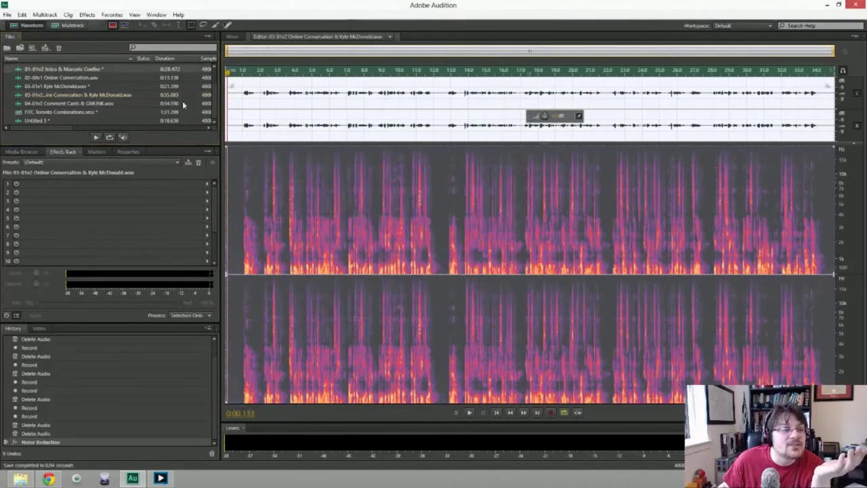
pyautogui.hotkey('ctrl', 'shift', 's')
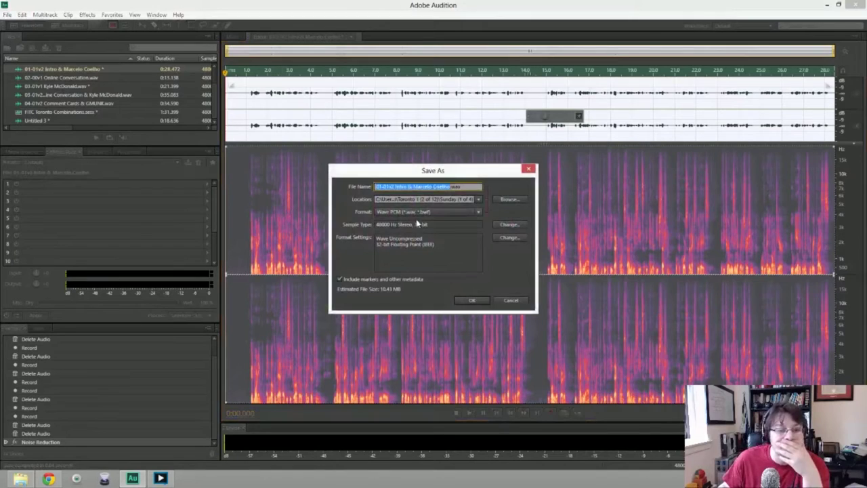
pyautogui.click(469, 299)
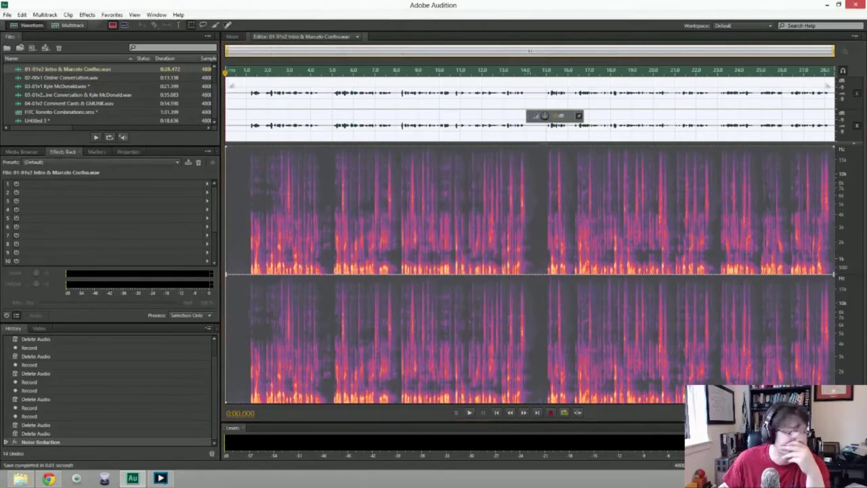
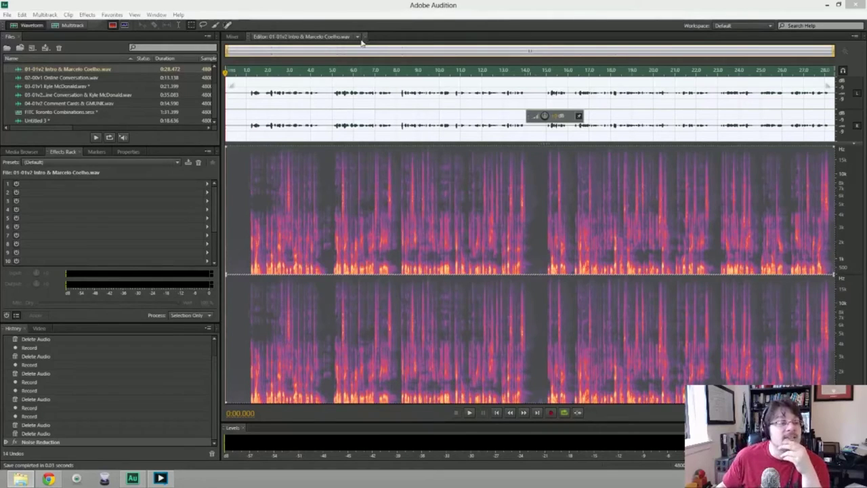
# Open FITC Toronto Combinations.sesx and delete every clip except Untitled 3 on the first track.
pyautogui.click(44, 114)
pyautogui.doubleClick(44, 113)
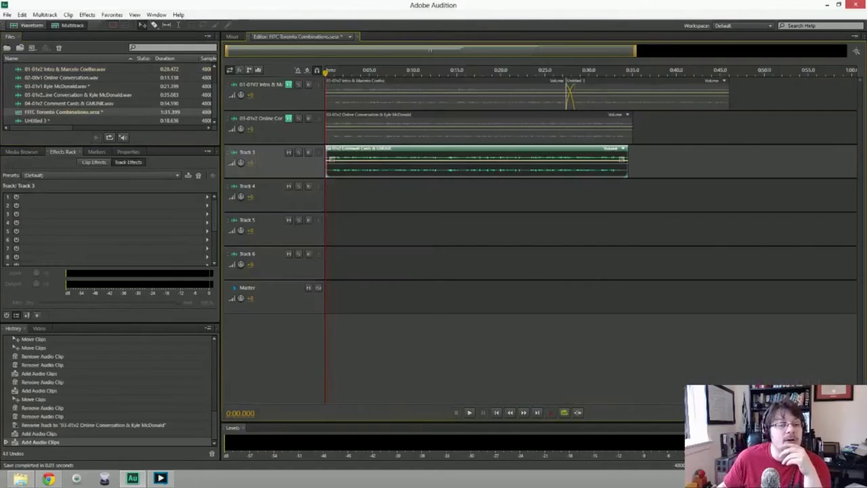
pyautogui.click(371, 126)
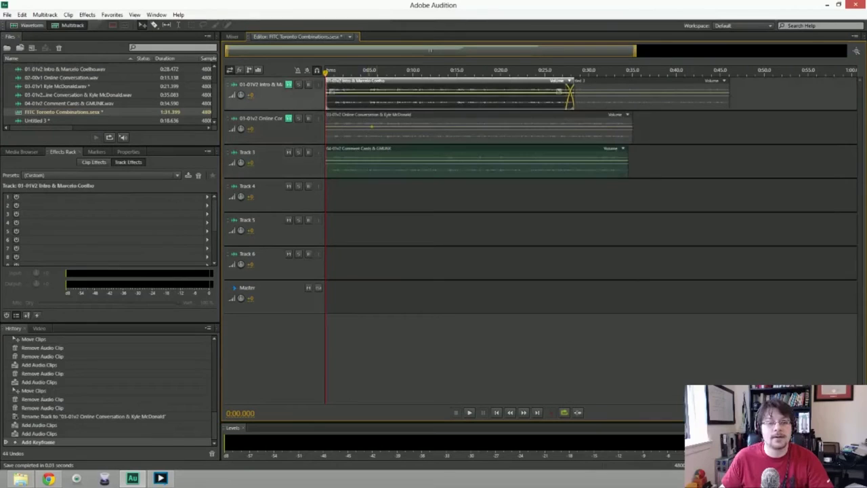
pyautogui.click(266, 134)
pyautogui.click(400, 160)
pyautogui.click(266, 136)
pyautogui.click(386, 126)
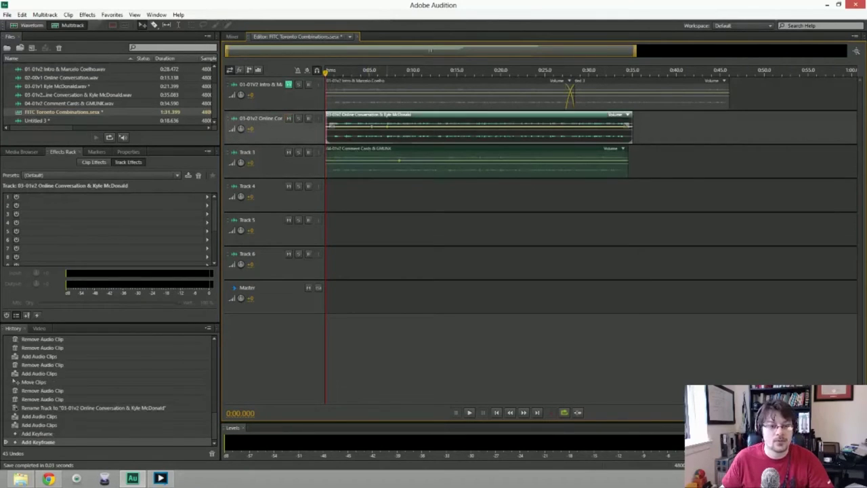
pyautogui.click(389, 169)
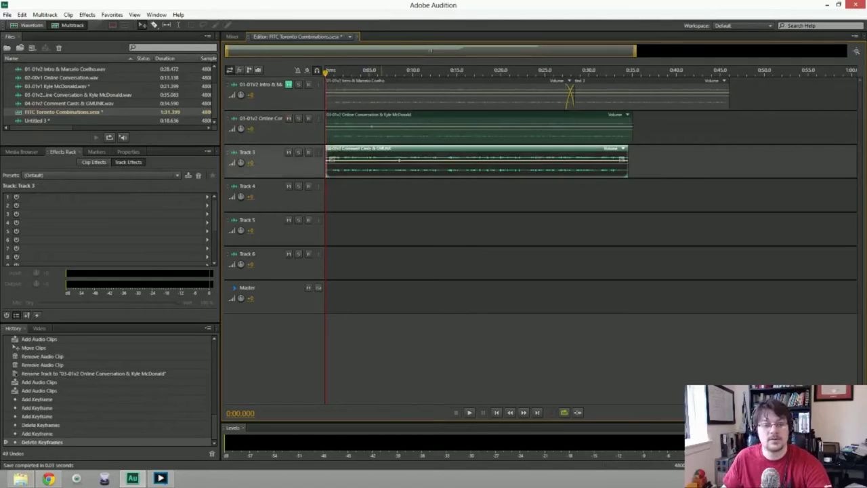
pyautogui.press('Delete')
pyautogui.press('Delete')
pyautogui.press('Delete')
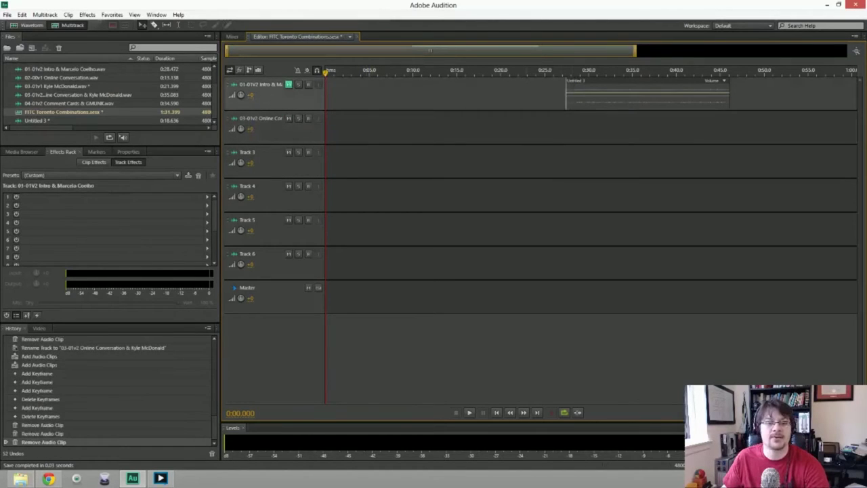
pyautogui.press('Delete')
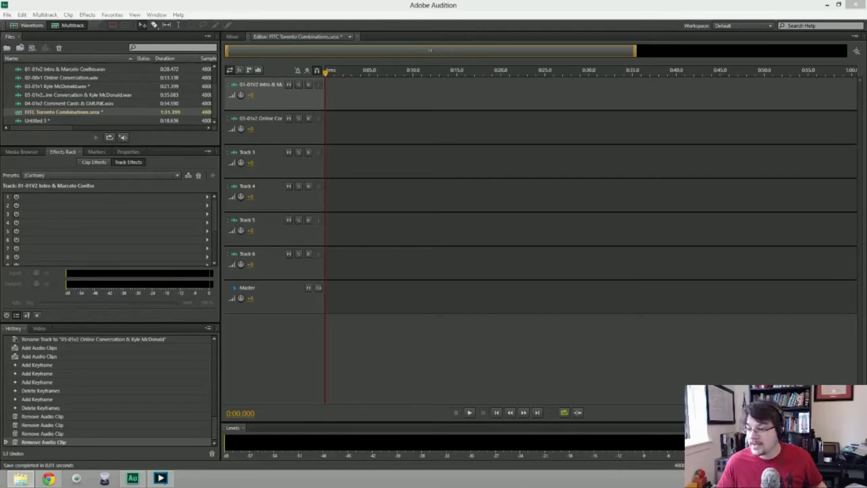
# Place the 05-01v1 interview clip on track 2, starting near 0:20.
pyautogui.moveTo(479, 126); pyautogui.dragTo(507, 136)
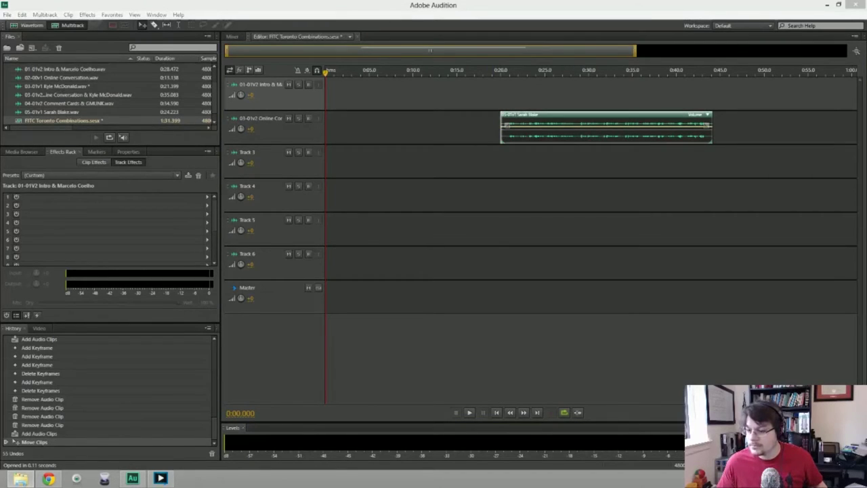
# Put Welcome Day 2 at 0:00 on track 1, shift the interview earlier, and preview around 0:12.
pyautogui.moveTo(609, 94); pyautogui.dragTo(328, 92)
pyautogui.moveTo(542, 126); pyautogui.dragTo(490, 125)
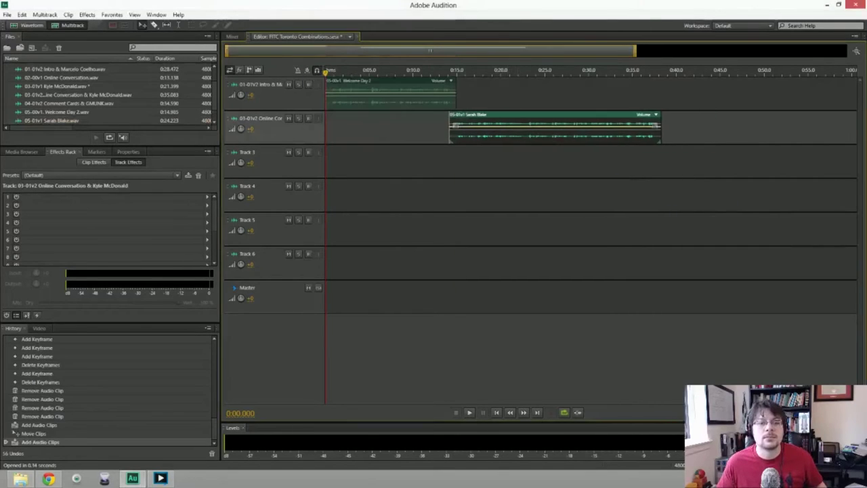
pyautogui.click(434, 70)
pyautogui.press('space')
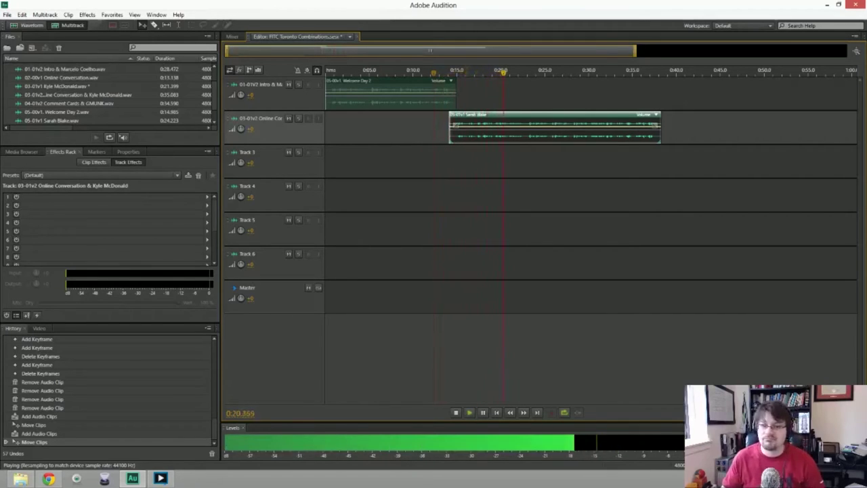
pyautogui.press('space')
pyautogui.click(420, 71)
pyautogui.press('space')
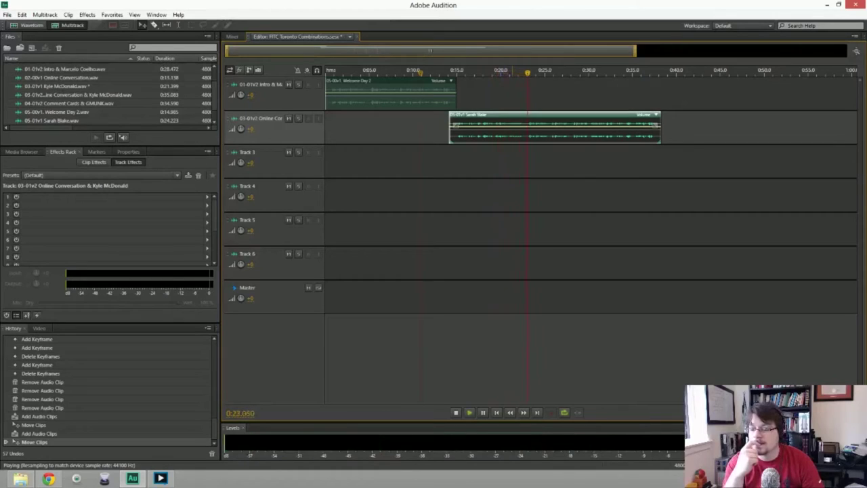
pyautogui.press('space')
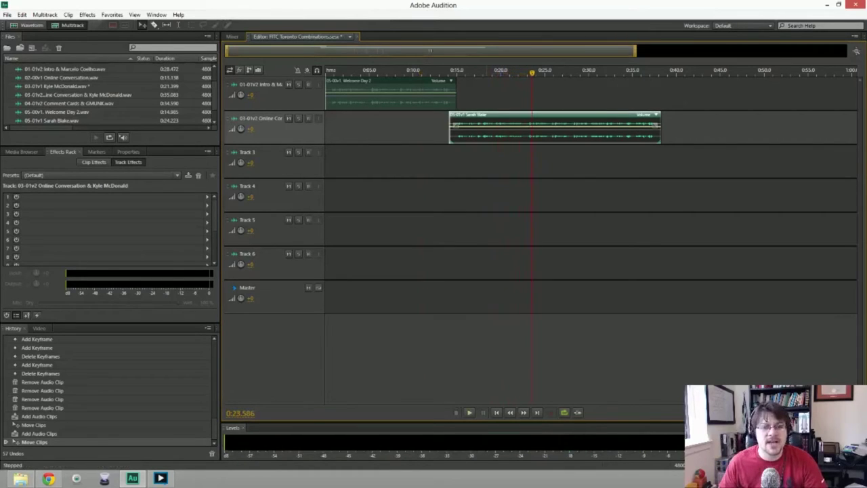
# Move the interview clip onto track 1 overlapping Welcome Day 2 and play the crossfade near 0:14.
pyautogui.moveTo(460, 115); pyautogui.dragTo(461, 81)
pyautogui.click(430, 71)
pyautogui.press('space')
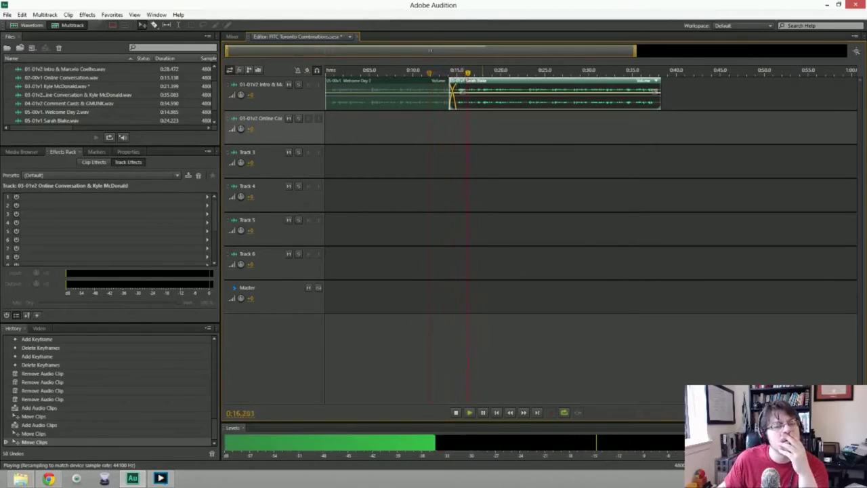
pyautogui.press('space')
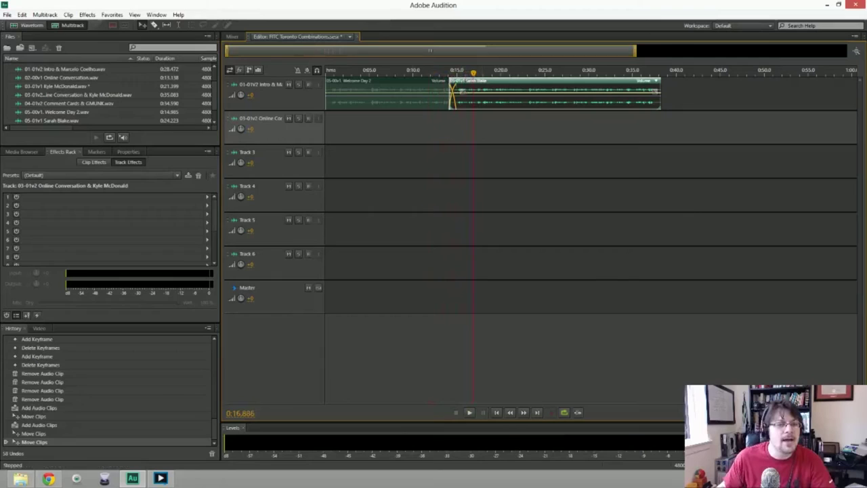
pyautogui.press('Home')
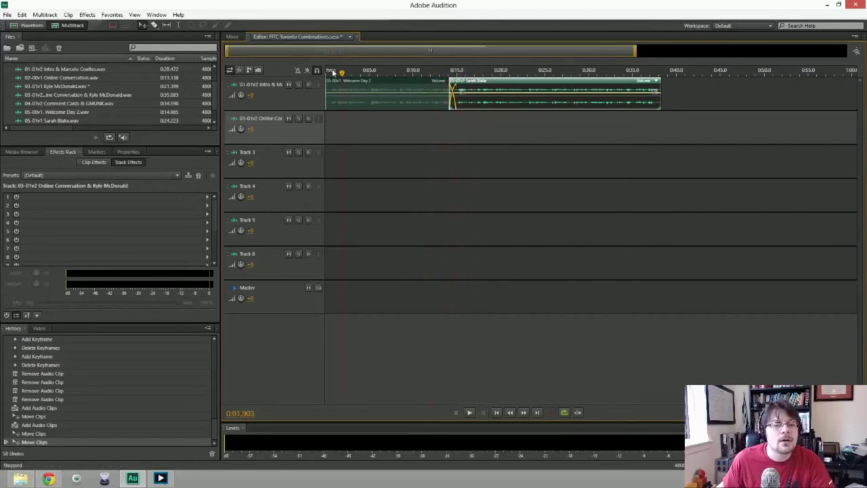
pyautogui.click(287, 84)
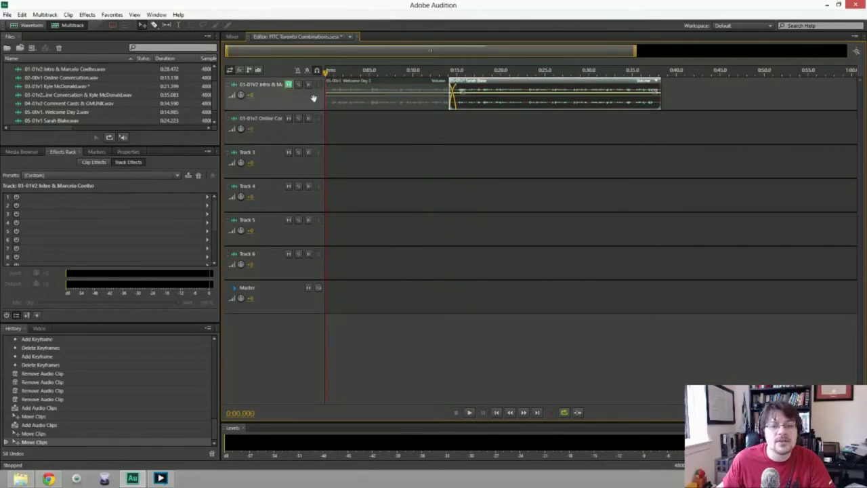
pyautogui.click(288, 84)
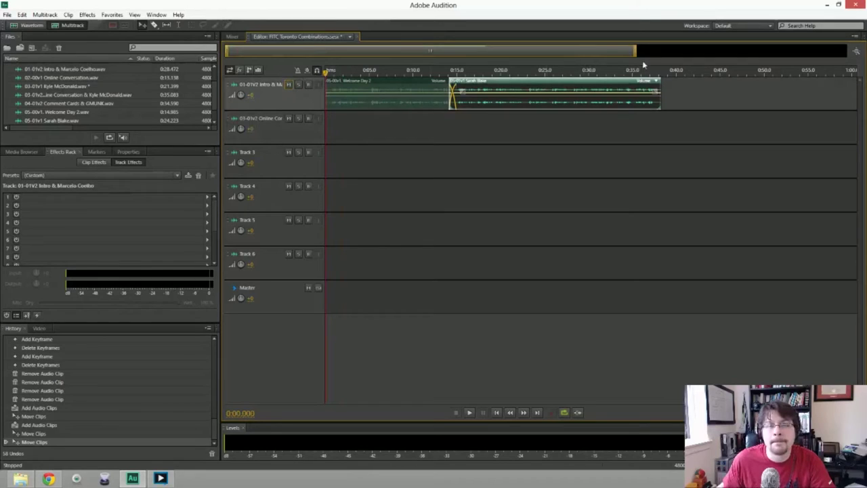
pyautogui.click(658, 73)
# Inspect the options of the crossfaded clips on track 1, leaving Welcome Day 2 selected.
pyautogui.rightClick(448, 83)
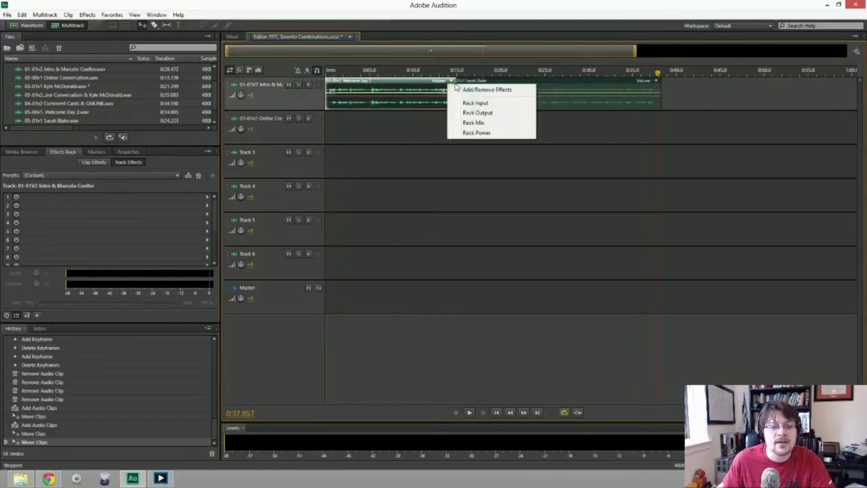
pyautogui.click(469, 87)
pyautogui.rightClick(470, 86)
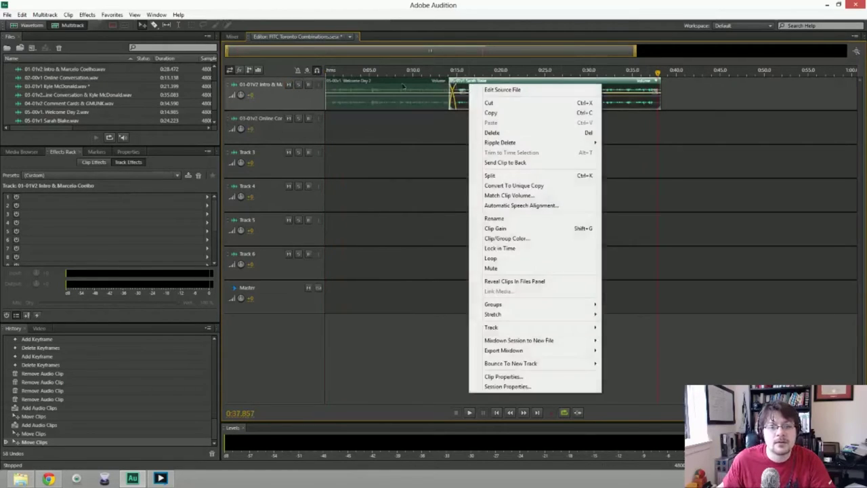
pyautogui.click(420, 92)
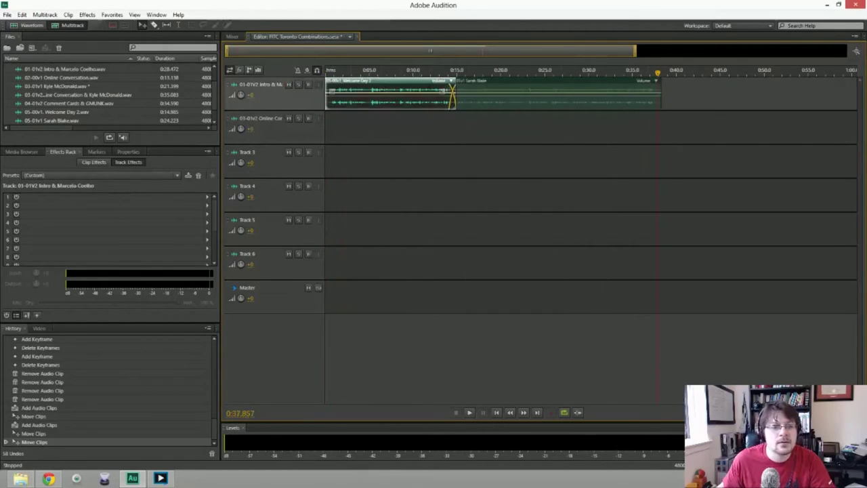
# Export the entire session as a multitrack mixdown, then mute track 1.
pyautogui.click(45, 14)
pyautogui.moveTo(7, 14)
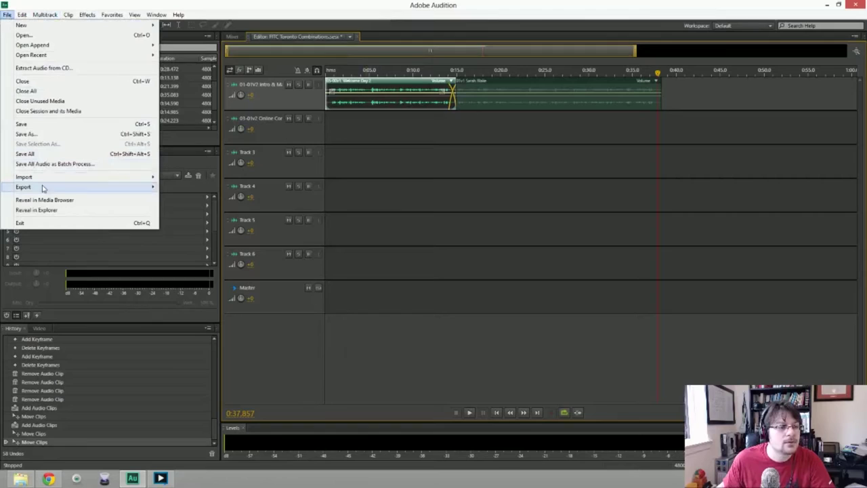
pyautogui.moveTo(42, 188)
pyautogui.moveTo(201, 222)
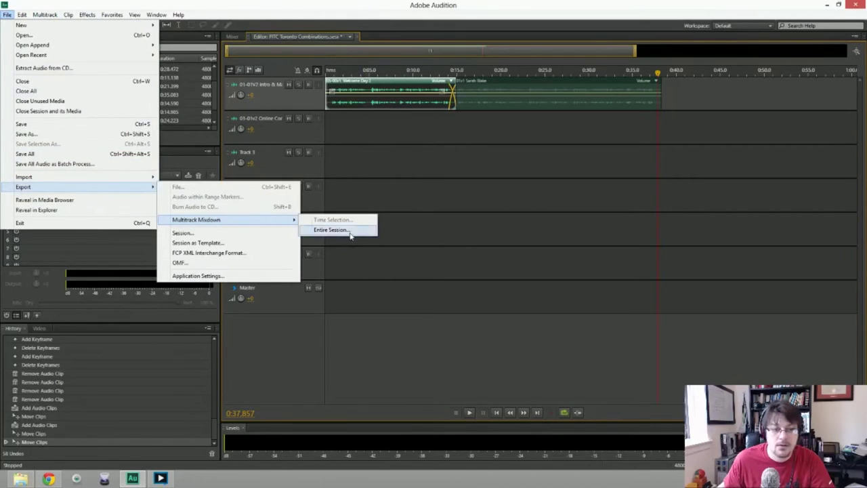
pyautogui.click(352, 246)
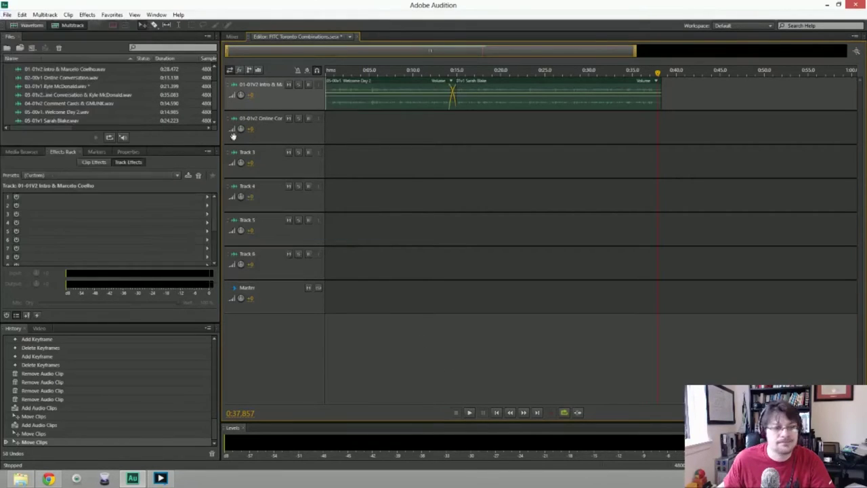
pyautogui.click(288, 84)
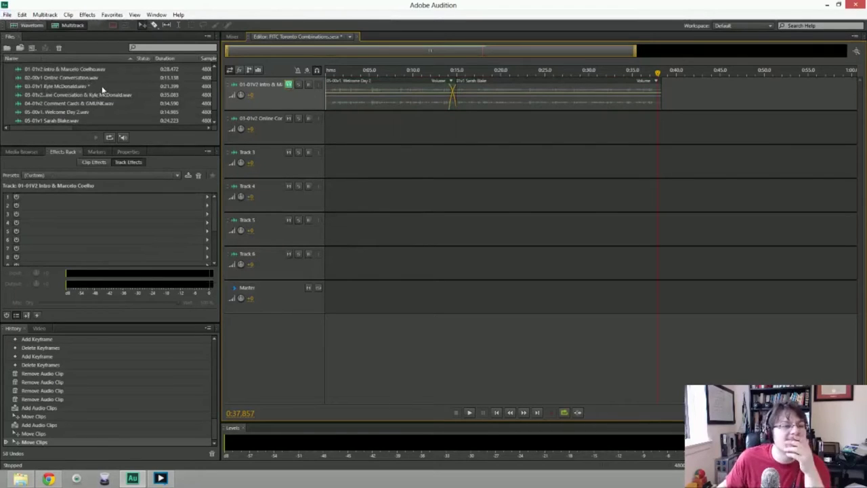
# Place Untitled 3 on track 2, try the 03-01v2 online conversation on Track 3, then undo its removal.
pyautogui.scroll(-1, 82, 113)
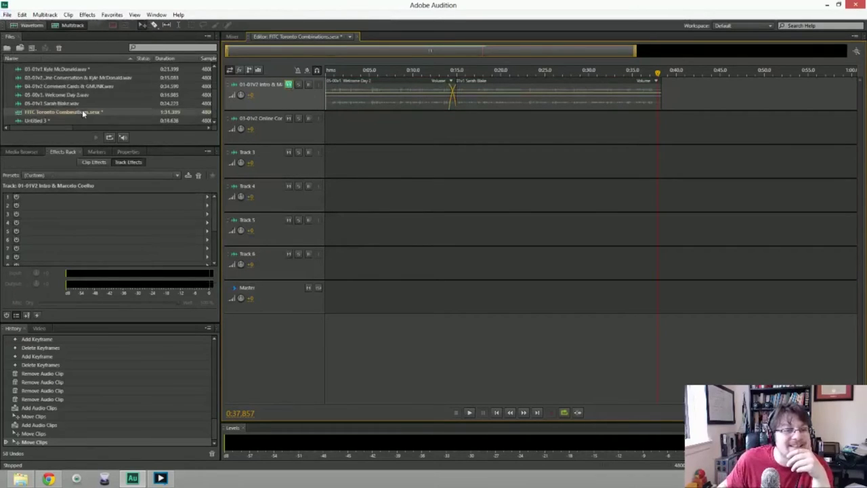
pyautogui.moveTo(33, 120); pyautogui.dragTo(332, 126)
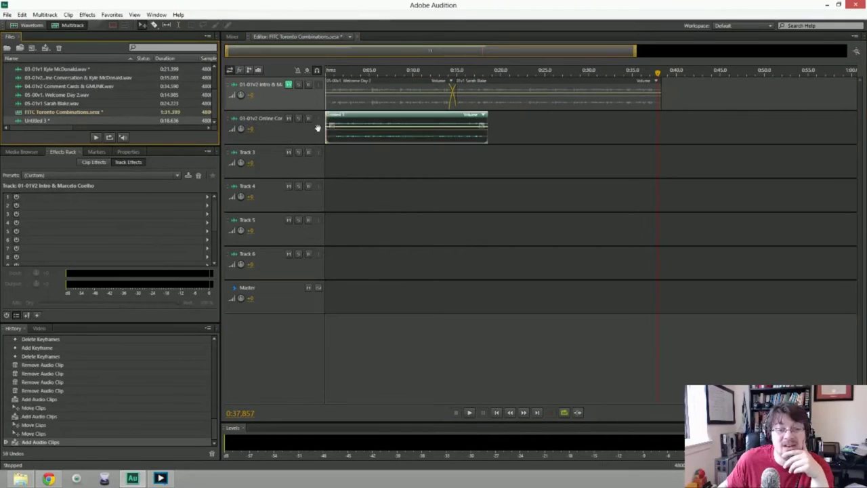
pyautogui.moveTo(406, 129); pyautogui.dragTo(637, 129)
pyautogui.scroll(3, 82, 99)
pyautogui.scroll(-3, 82, 99)
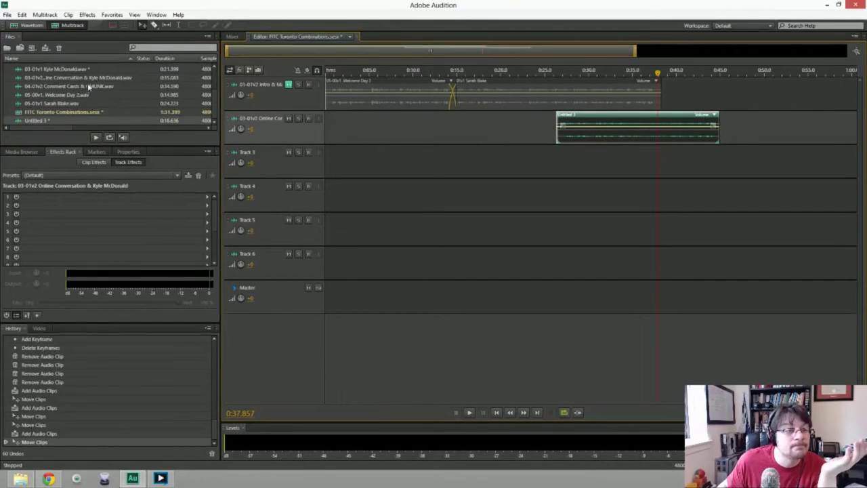
pyautogui.moveTo(86, 79); pyautogui.dragTo(329, 162)
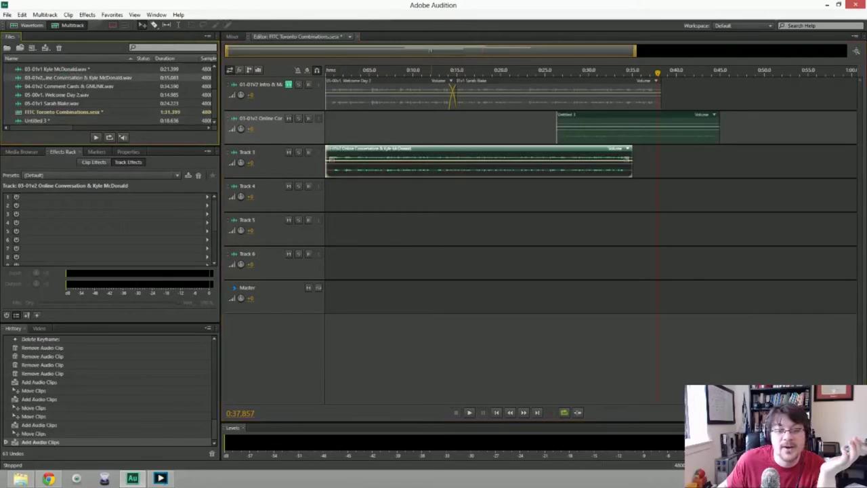
pyautogui.click(327, 72)
pyautogui.press('space')
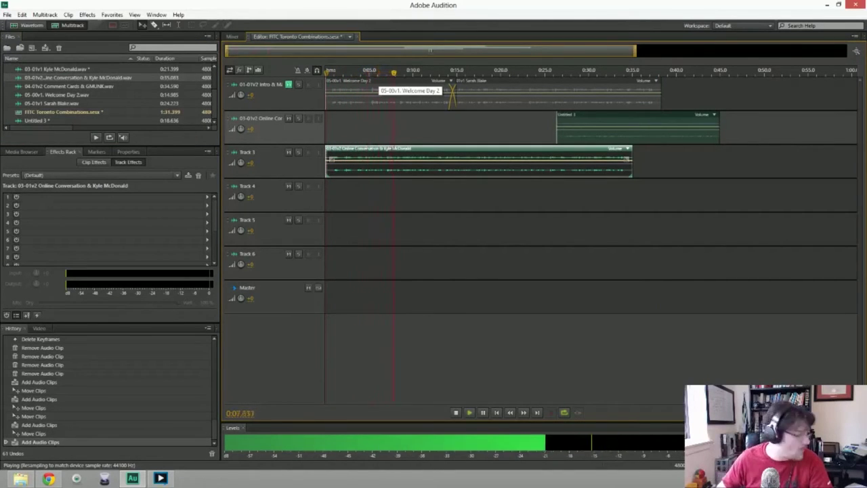
pyautogui.press('space')
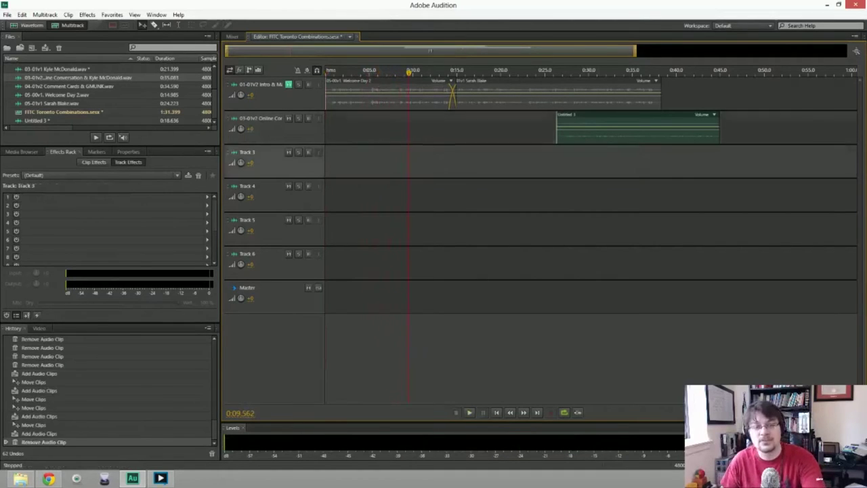
pyautogui.press('Delete')
pyautogui.press('Delete')
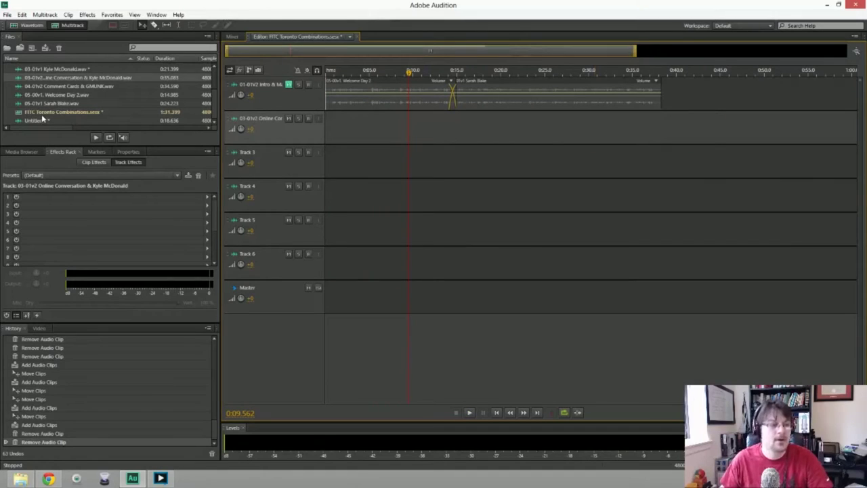
pyautogui.hotkey('ctrl', 'z')
pyautogui.scroll(2, 92, 92)
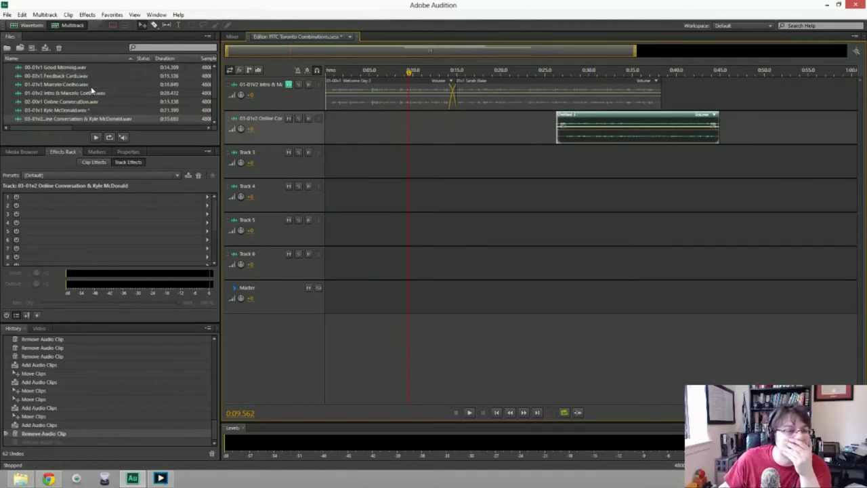
pyautogui.moveTo(76, 87); pyautogui.dragTo(327, 161)
pyautogui.moveTo(558, 128); pyautogui.dragTo(500, 162)
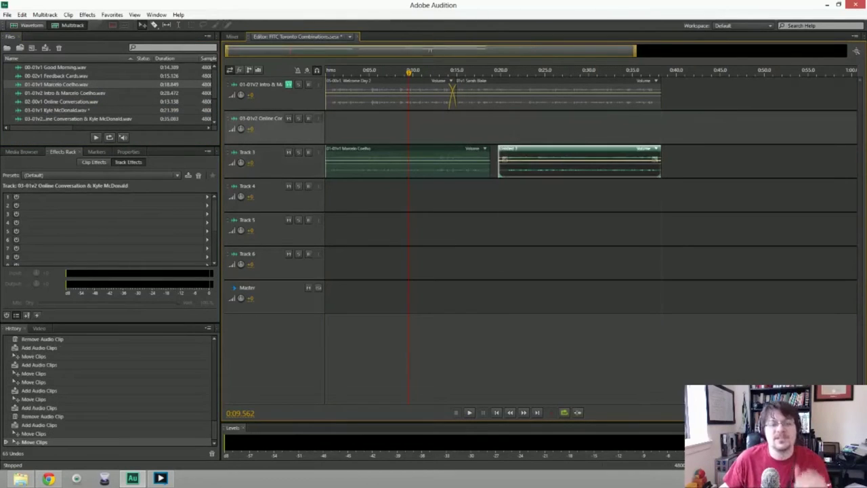
pyautogui.press('space')
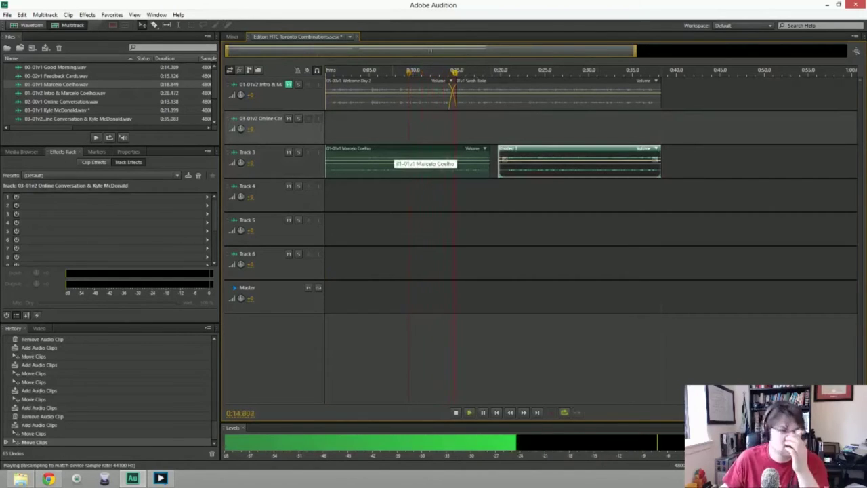
pyautogui.click(407, 162)
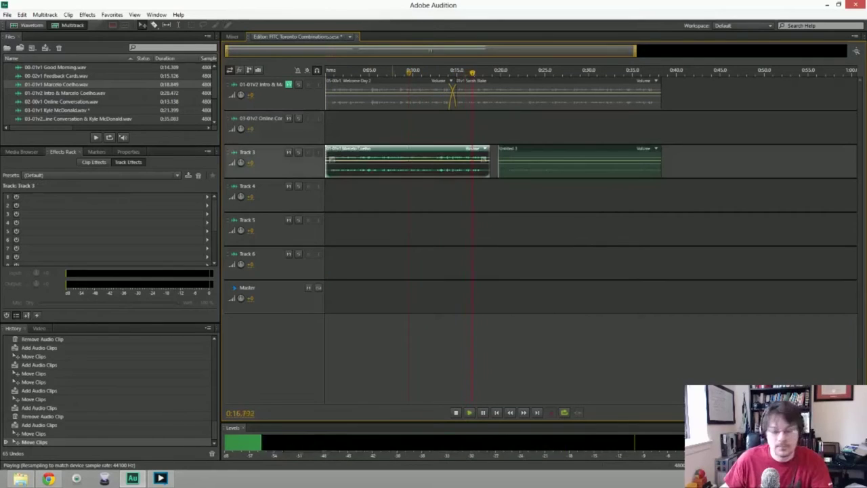
pyautogui.press('space')
pyautogui.press('Delete')
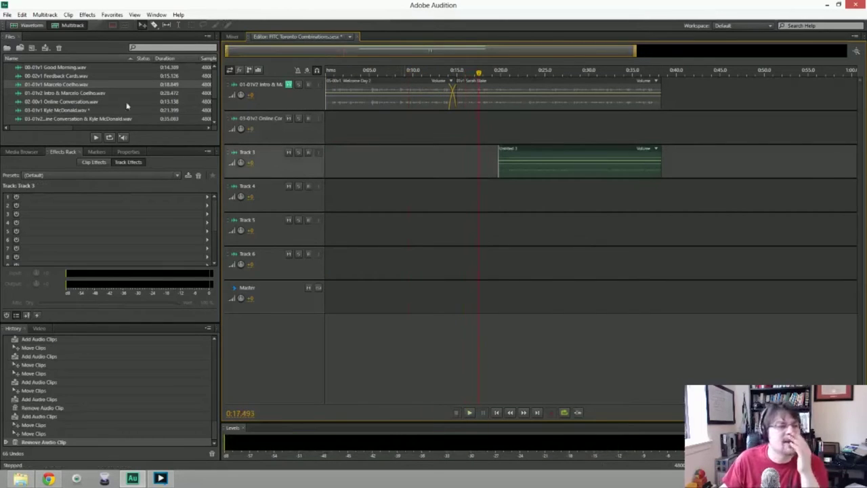
pyautogui.moveTo(92, 94); pyautogui.dragTo(359, 200)
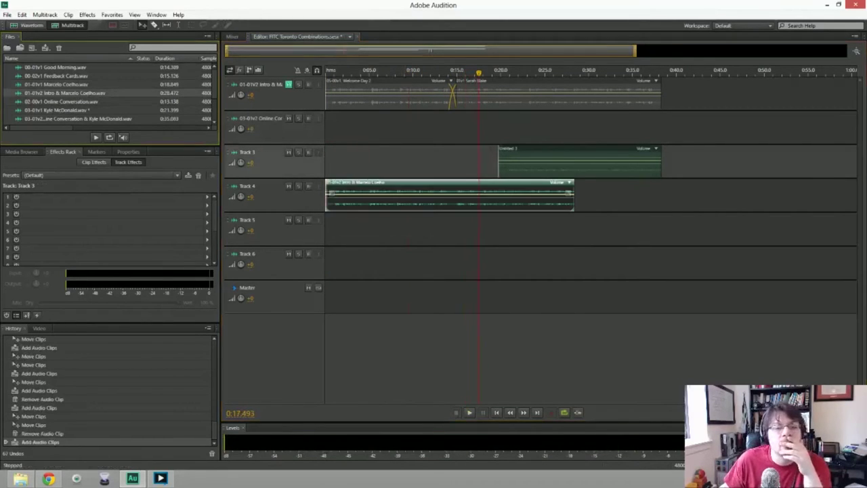
pyautogui.press('space')
pyautogui.moveTo(505, 162); pyautogui.dragTo(574, 200)
pyautogui.press('space')
pyautogui.press('space')
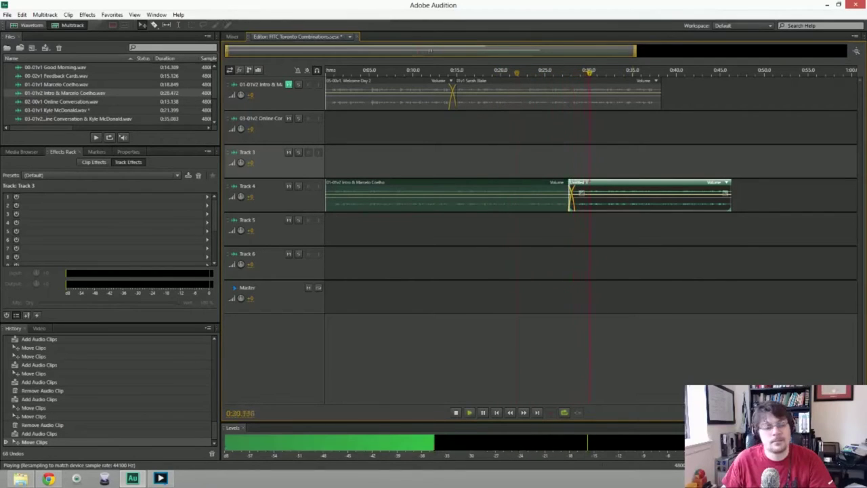
pyautogui.press('space')
# Add volume keyframes on both Track 4 clips to shape the transition near 0:28.
pyautogui.click(560, 193)
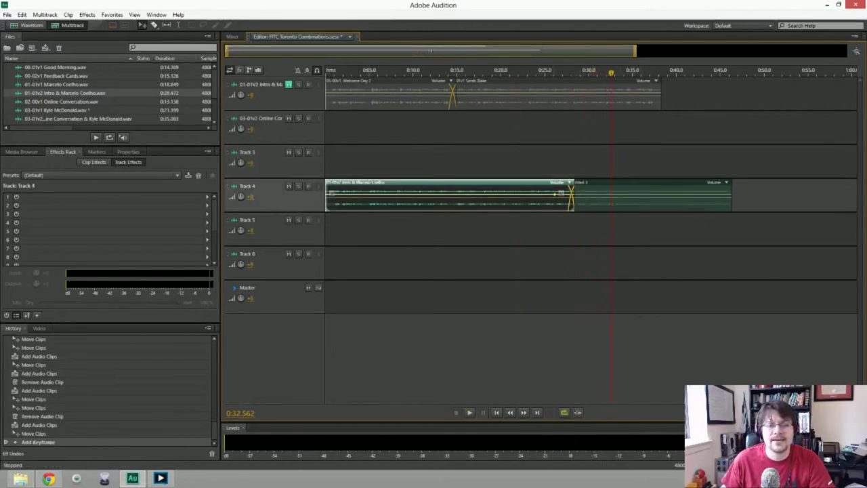
pyautogui.click(581, 193)
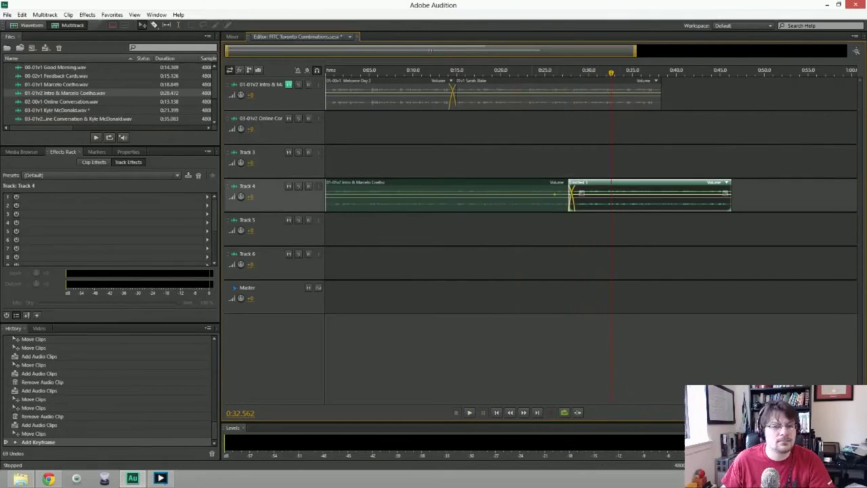
pyautogui.rightClick(445, 187)
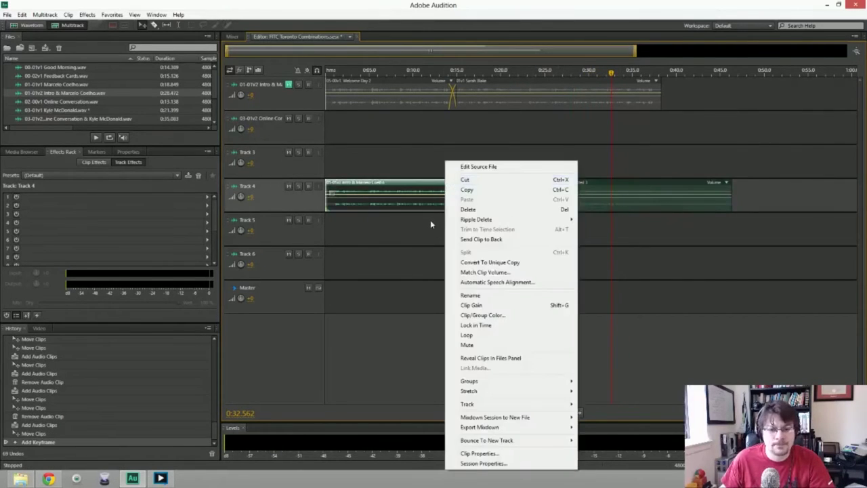
pyautogui.click(433, 262)
pyautogui.click(554, 195)
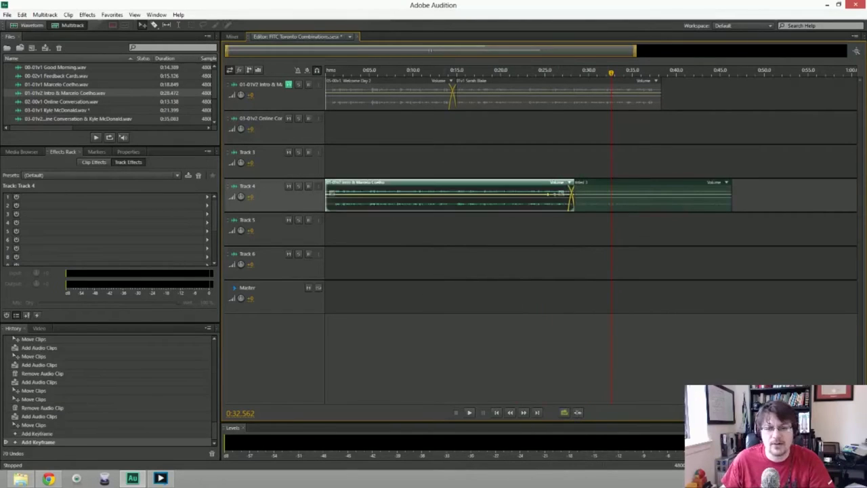
pyautogui.click(581, 192)
pyautogui.click(542, 196)
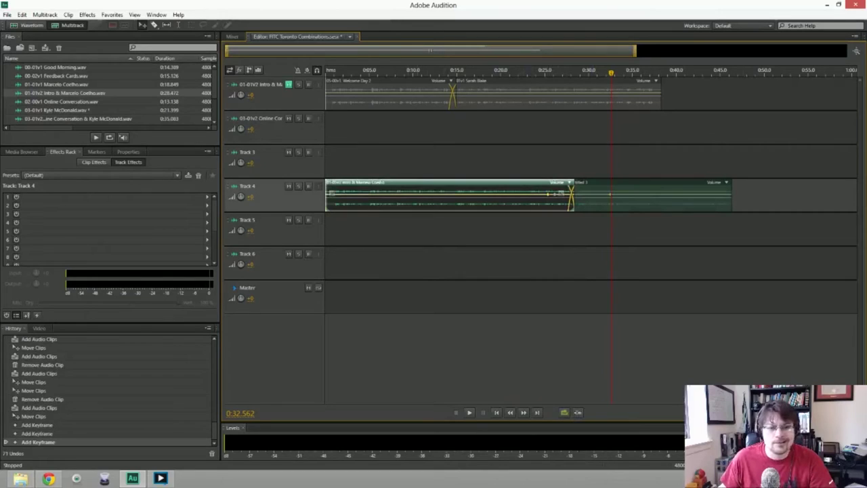
pyautogui.click(488, 102)
pyautogui.click(504, 102)
pyautogui.click(619, 194)
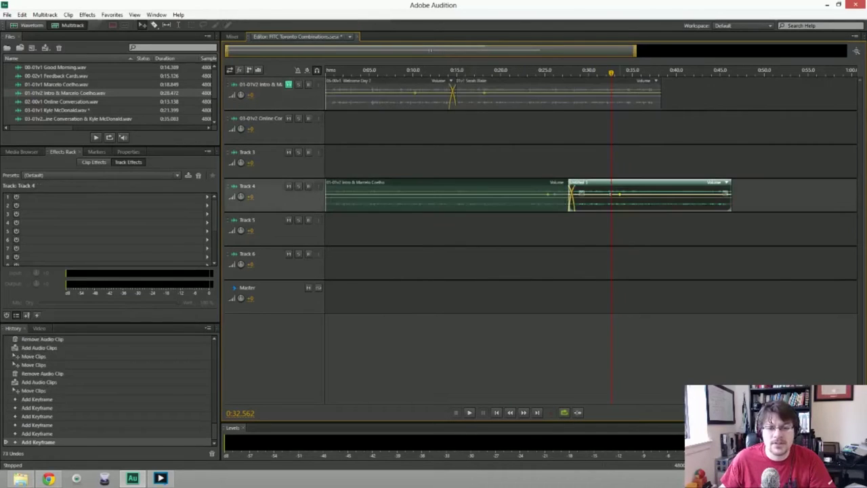
# Check the Untitled clip's effects options around 0:40-0:46 and return the playhead to the start.
pyautogui.click(677, 70)
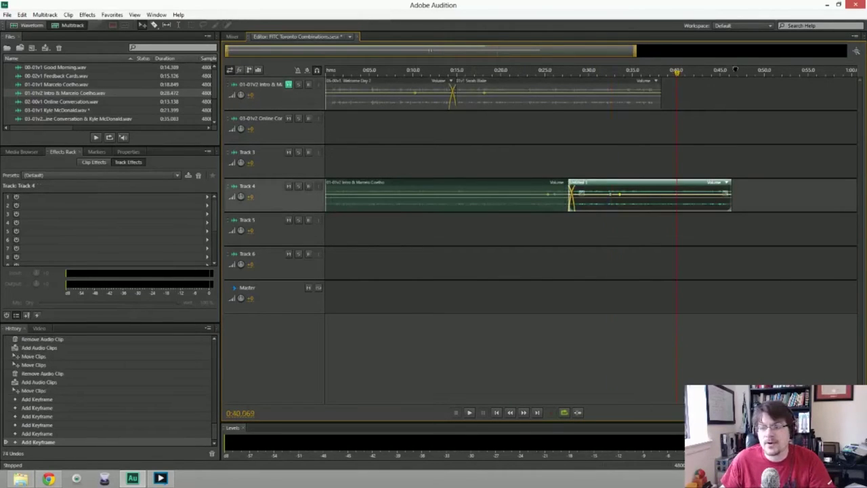
pyautogui.click(725, 183)
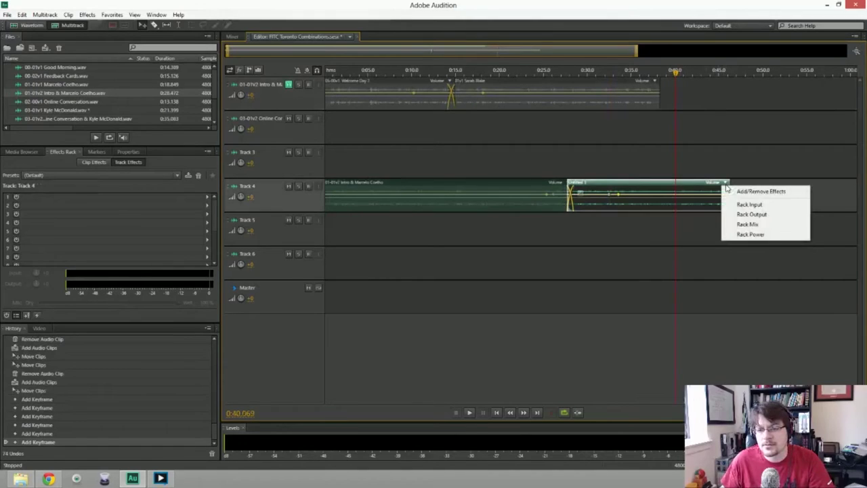
pyautogui.moveTo(722, 70); pyautogui.dragTo(733, 71)
pyautogui.press('Home')
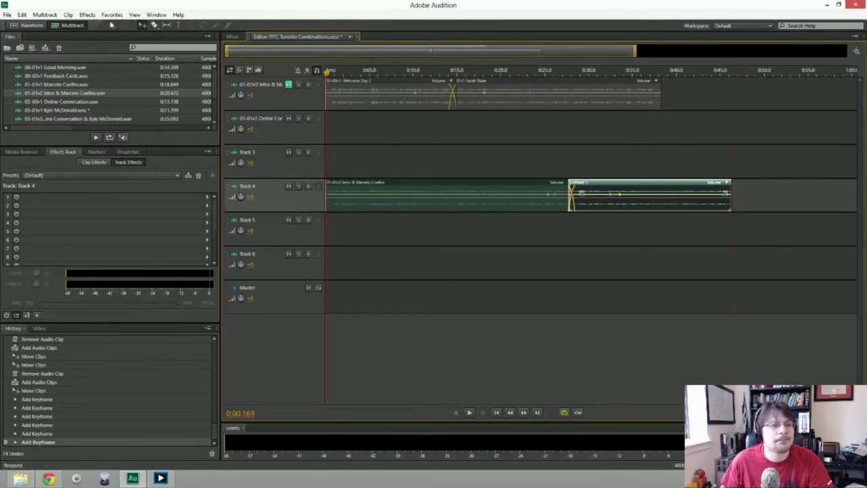
pyautogui.click(48, 15)
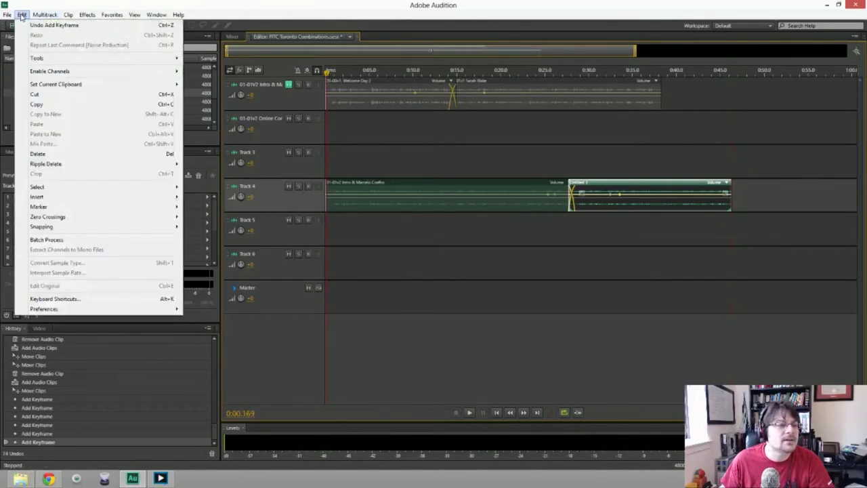
# Choose the Entire Session multitrack mixdown export, showing FITC Toronto Combinations_mixdown.wav in Wave PCM.
pyautogui.moveTo(8, 16)
pyautogui.moveTo(49, 187)
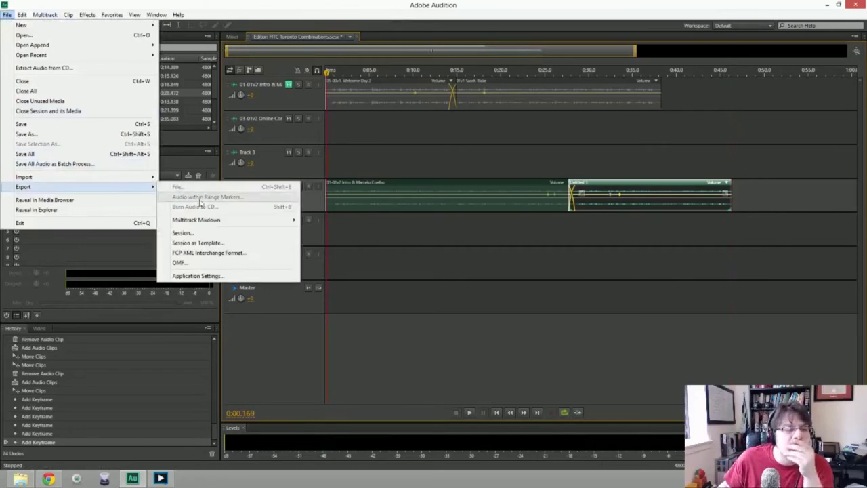
pyautogui.moveTo(207, 220)
pyautogui.click(312, 230)
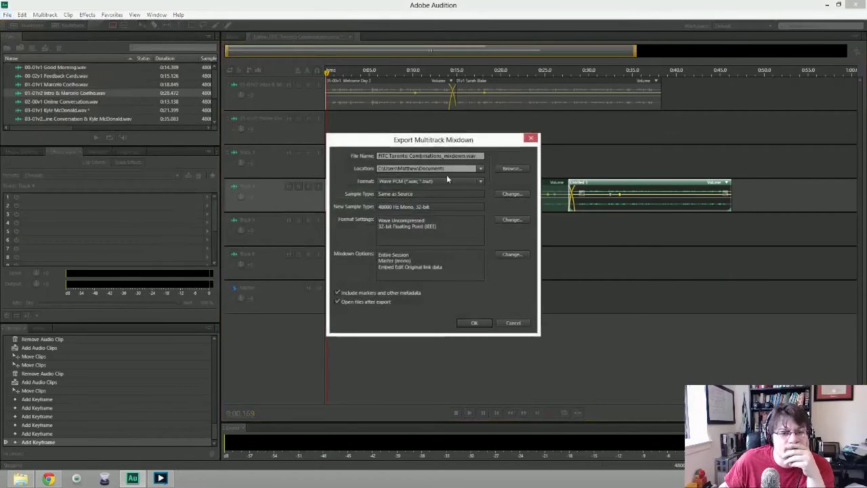
pyautogui.click(481, 155)
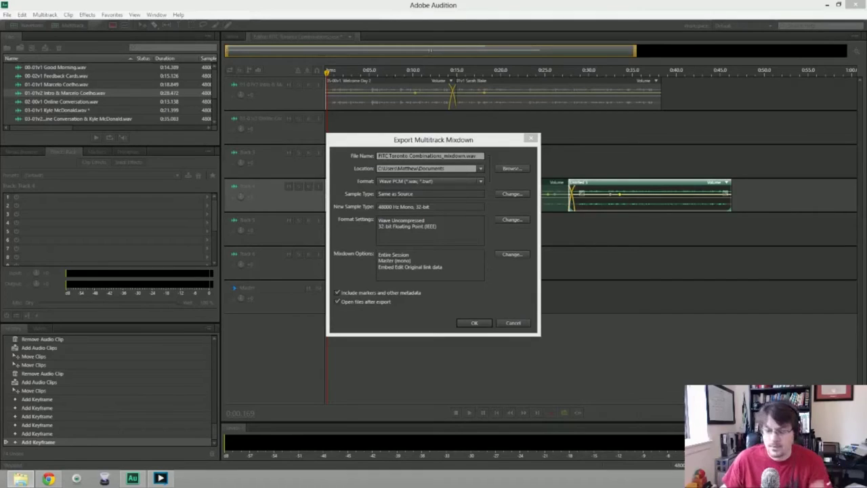
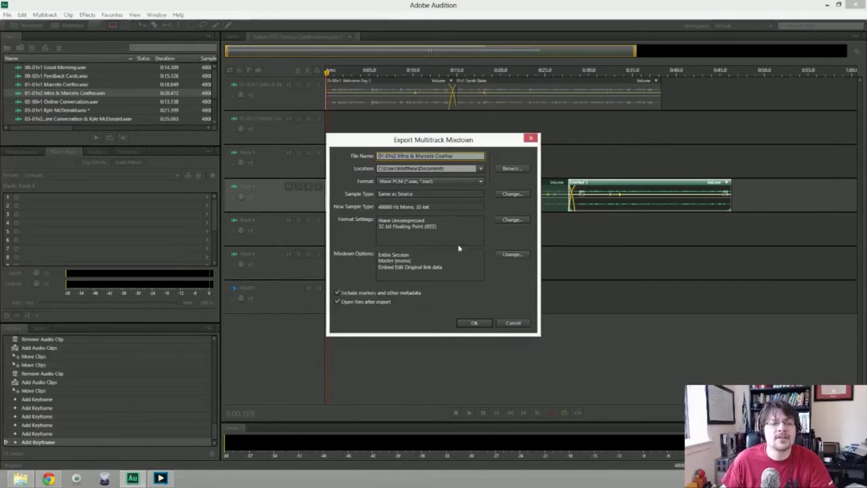
pyautogui.click(472, 324)
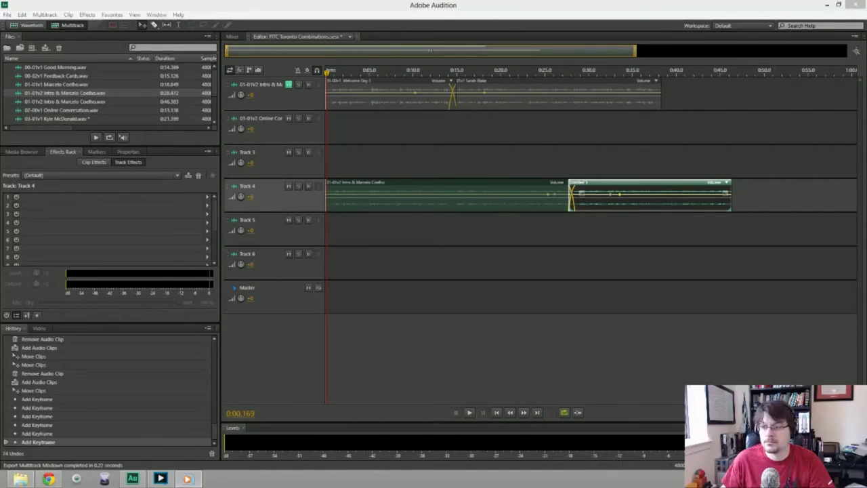
# Reposition and widen the Media Player window and listen to the exported mixdown.
pyautogui.moveTo(401, 108); pyautogui.dragTo(346, 131)
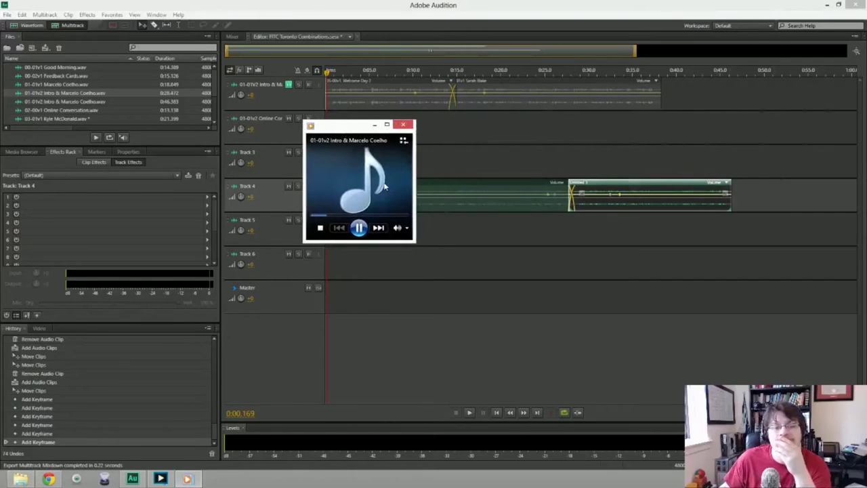
pyautogui.moveTo(414, 181); pyautogui.dragTo(776, 181)
pyautogui.moveTo(627, 129); pyautogui.dragTo(647, 57)
pyautogui.moveTo(601, 97)
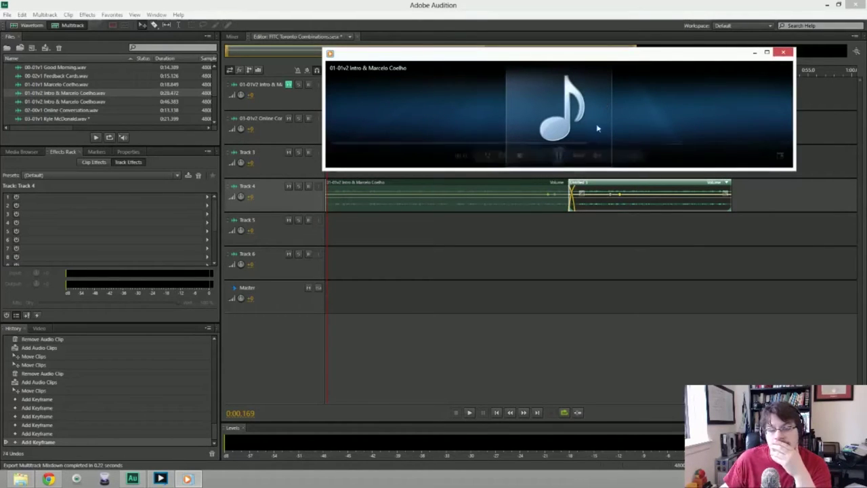
pyautogui.moveTo(603, 129)
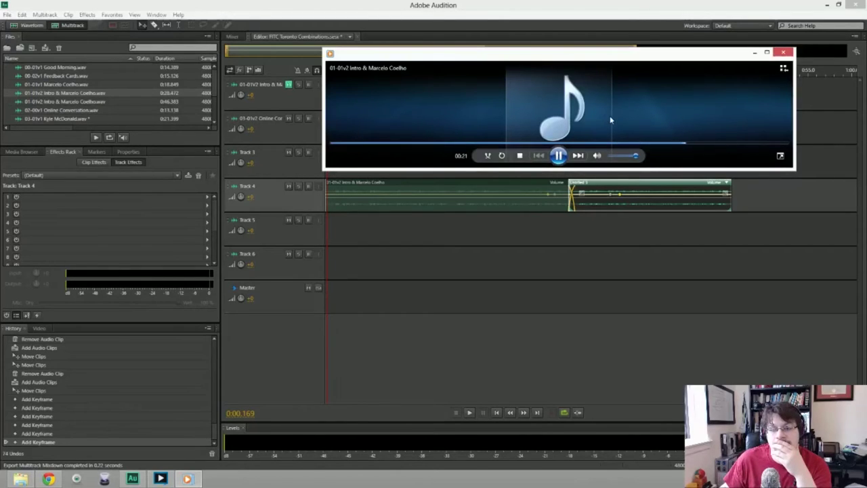
# Narrow the Media Player window and close it, returning to the Audition session.
pyautogui.click(820, 129)
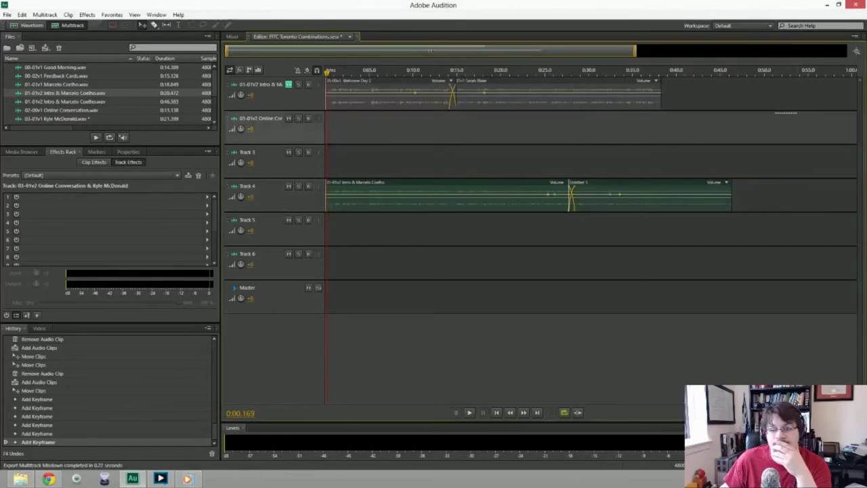
pyautogui.hotkey('alt', 'Tab')
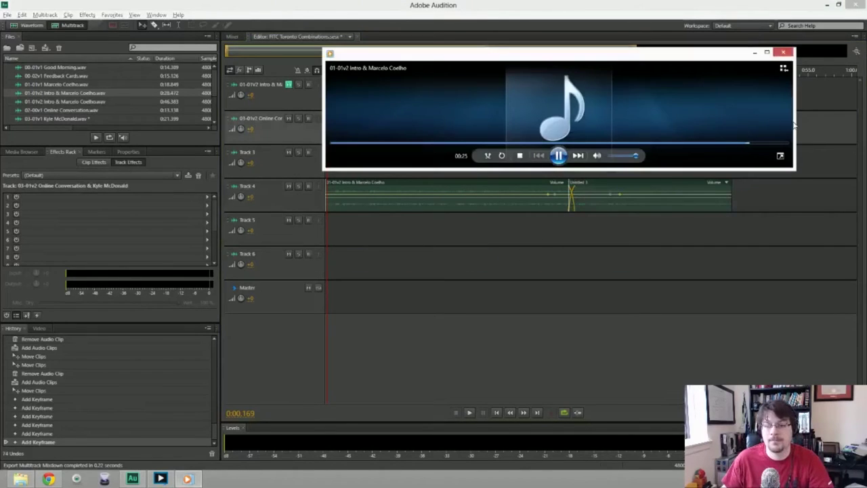
pyautogui.moveTo(795, 123); pyautogui.dragTo(727, 123)
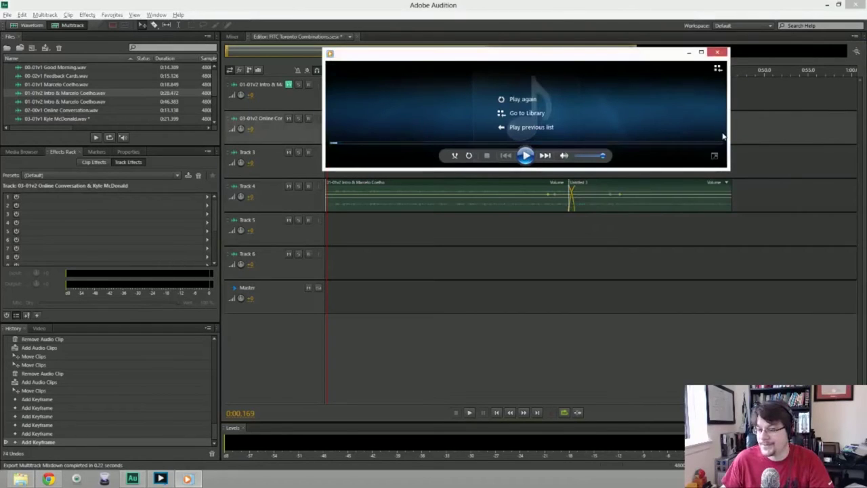
pyautogui.click(717, 52)
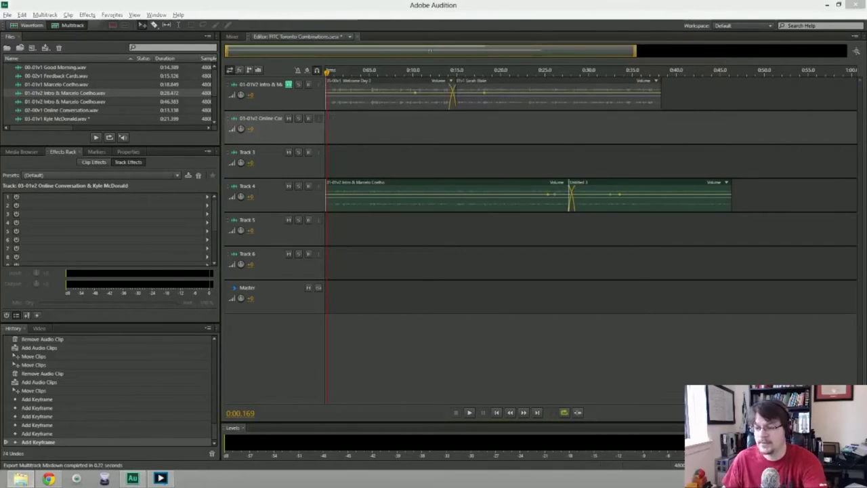
pyautogui.click(6, 14)
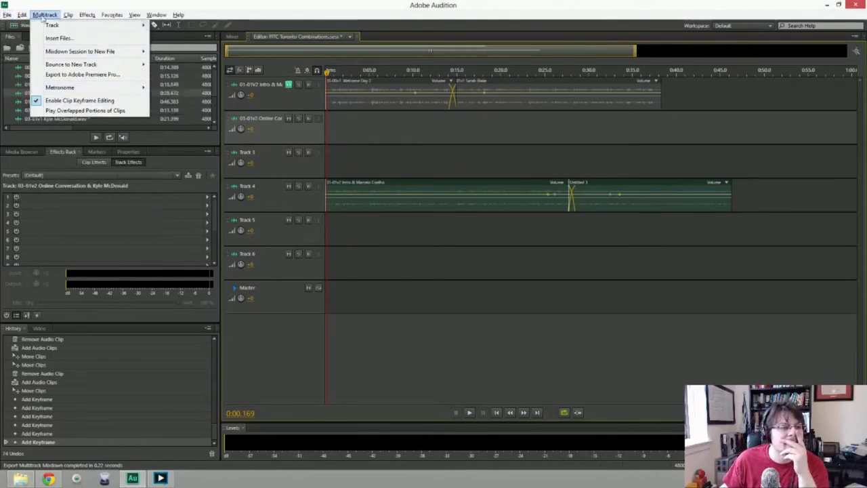
pyautogui.moveTo(9, 16)
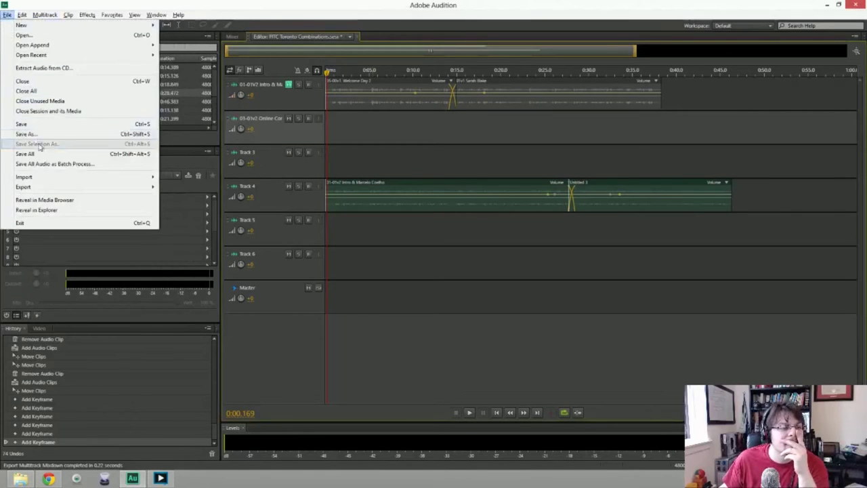
pyautogui.moveTo(77, 187)
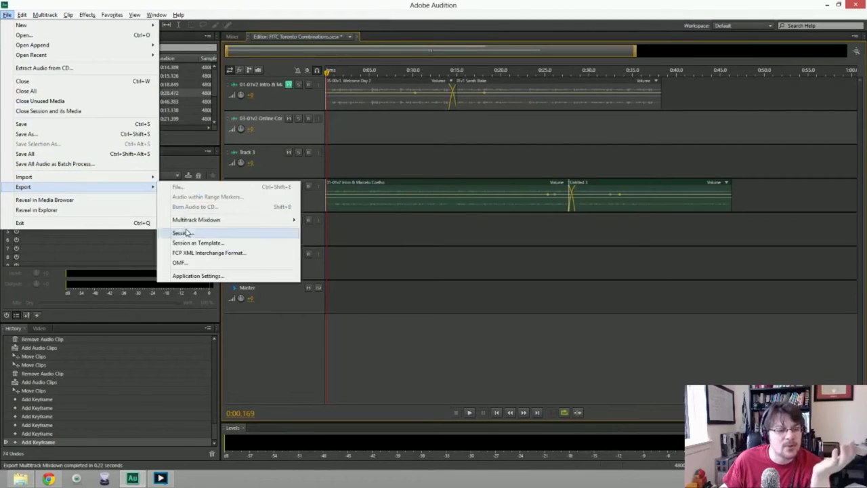
pyautogui.moveTo(197, 223)
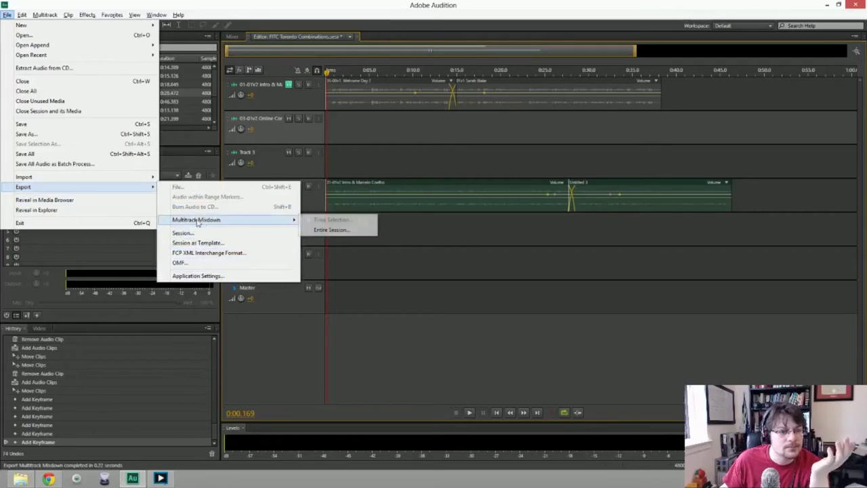
pyautogui.click(325, 230)
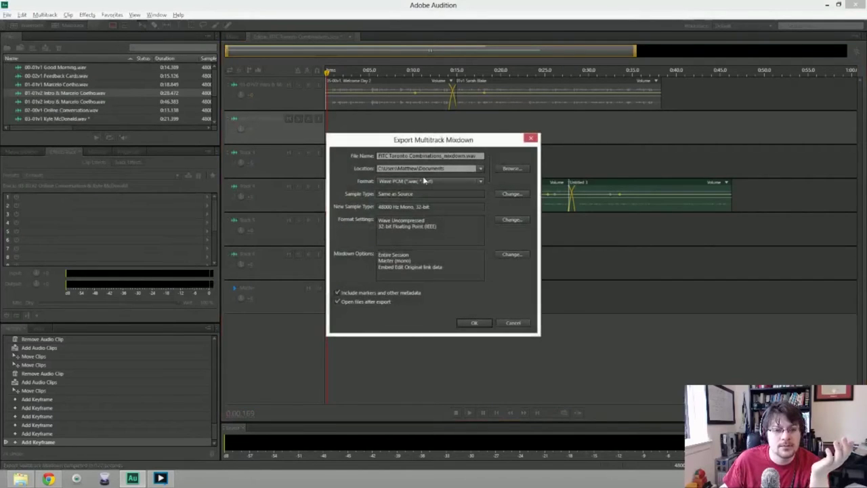
pyautogui.click(483, 170)
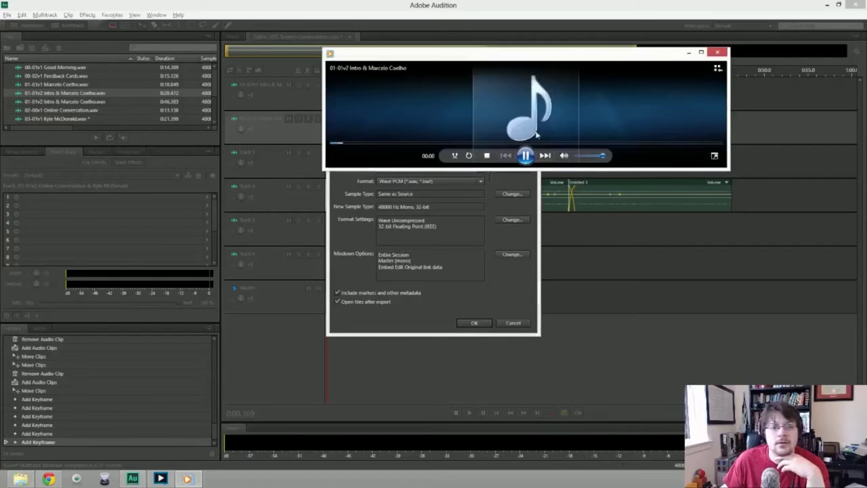
pyautogui.click(647, 143)
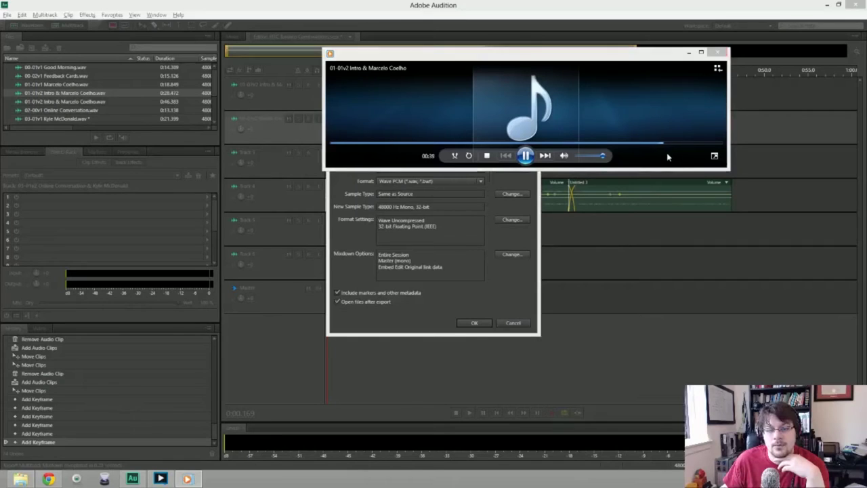
pyautogui.hotkey('ctrl', 'p')
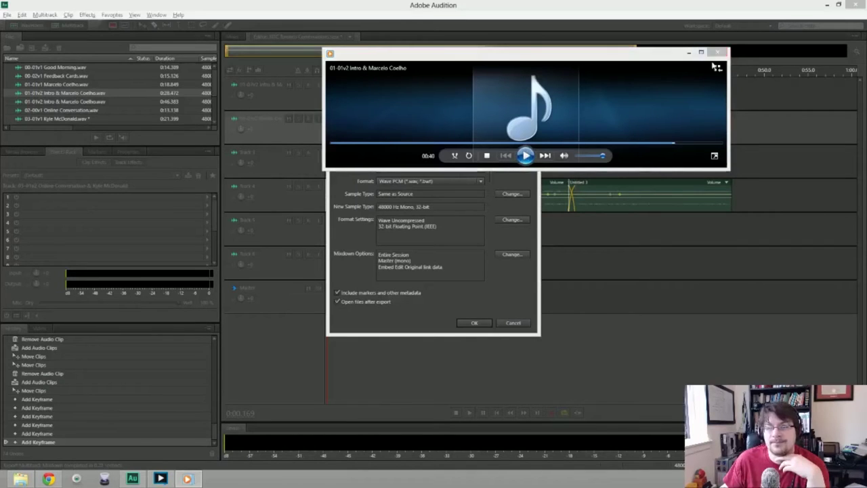
pyautogui.click(718, 52)
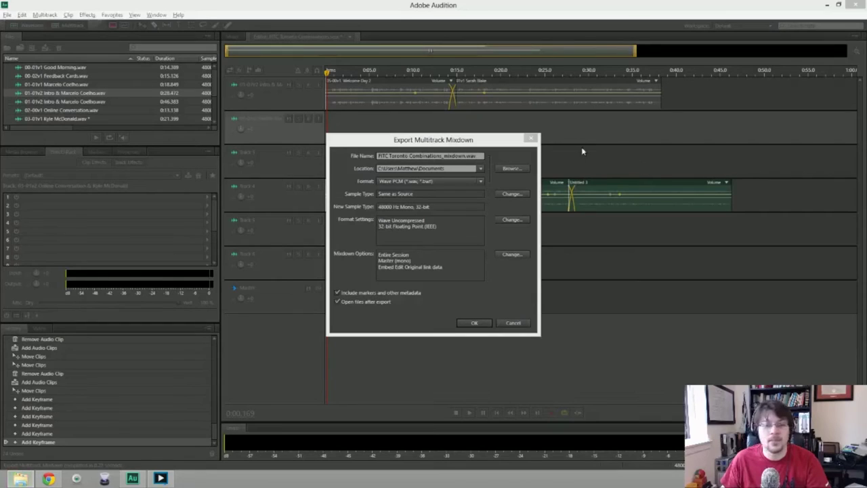
pyautogui.press('Return')
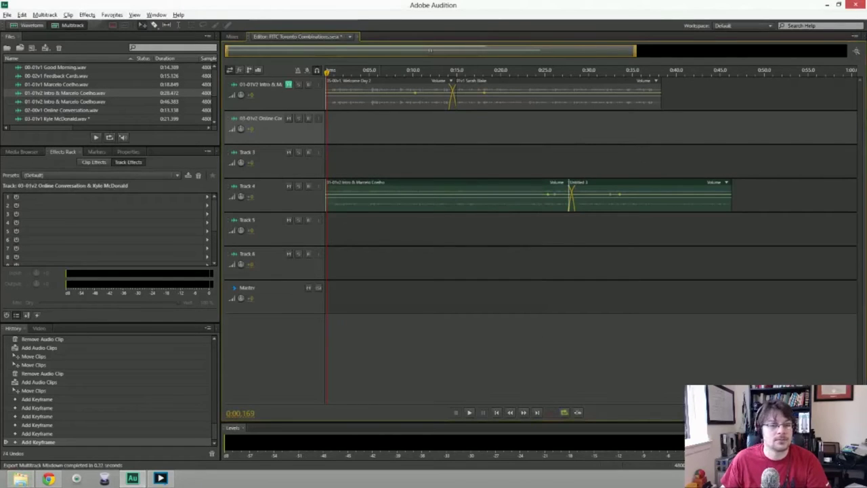
pyautogui.click(440, 196)
# Delete both Track 4 clips, then select the first-track clips and briefly preview playback.
pyautogui.press('Delete')
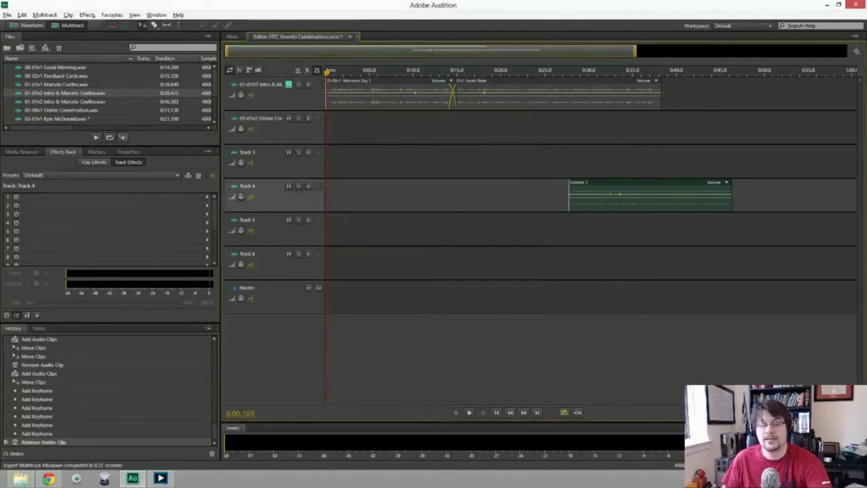
pyautogui.click(644, 197)
pyautogui.press('Delete')
pyautogui.click(390, 94)
pyautogui.hotkey('ctrl', 'a')
pyautogui.press('space')
pyautogui.press('space')
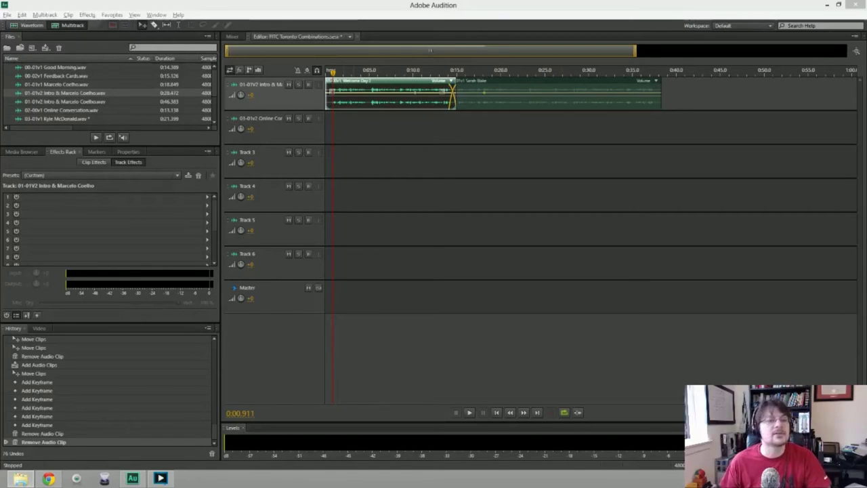
# Start saving a copy of the session with the Toronto 1 Sunday folder as location.
pyautogui.click(7, 14)
pyautogui.click(25, 134)
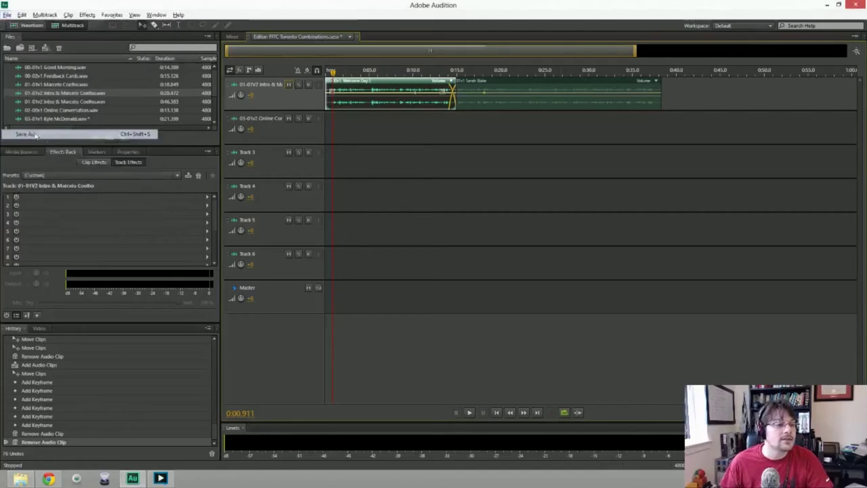
pyautogui.click(475, 220)
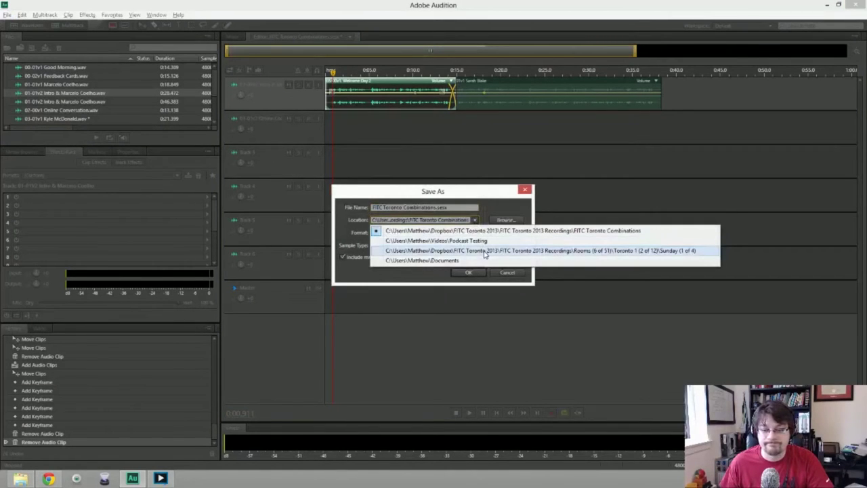
pyautogui.click(485, 251)
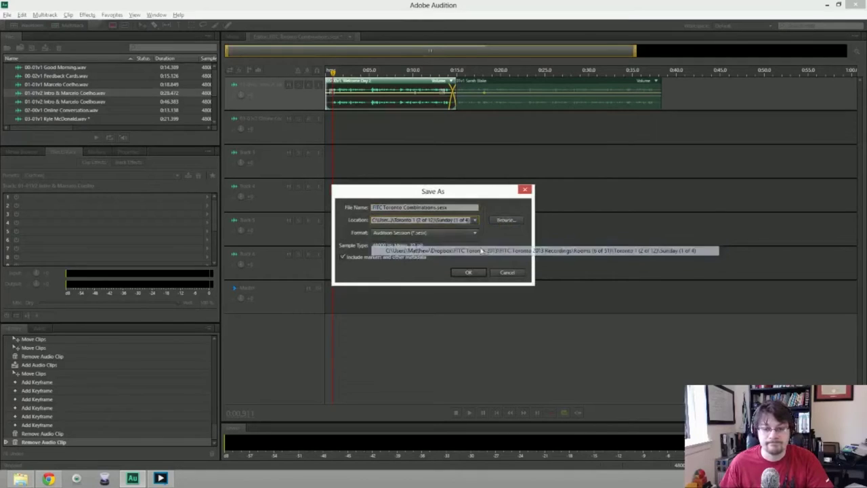
# Browse to the Toronto 1 Monday folder, then cancel and close Save As without saving.
pyautogui.click(502, 221)
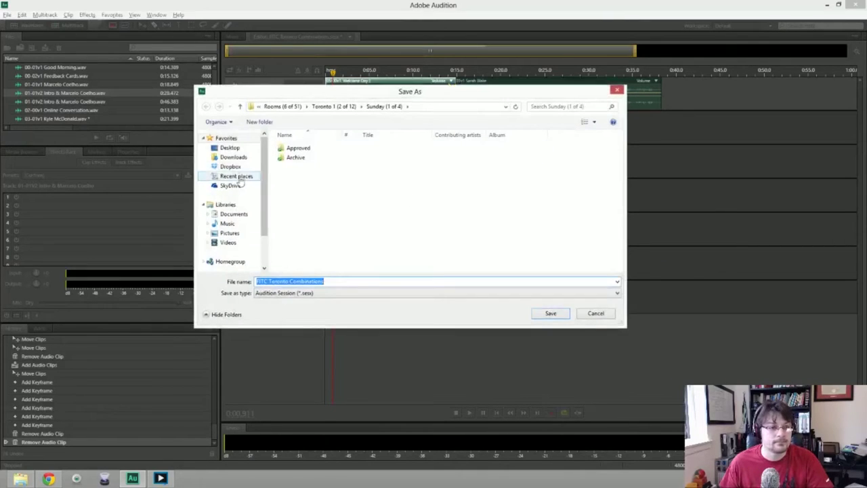
pyautogui.click(335, 106)
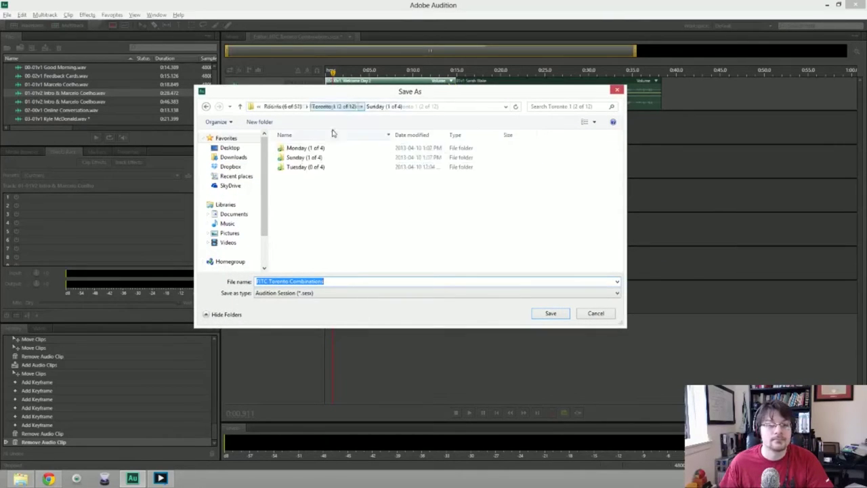
pyautogui.doubleClick(308, 149)
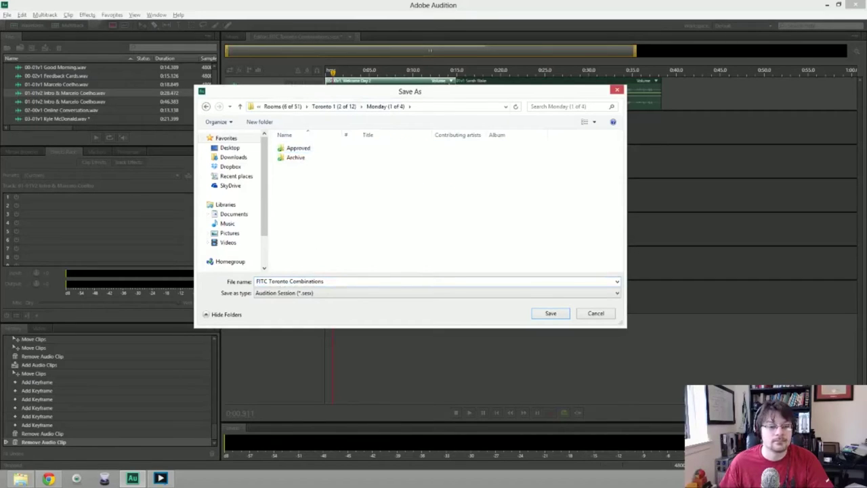
pyautogui.click(595, 312)
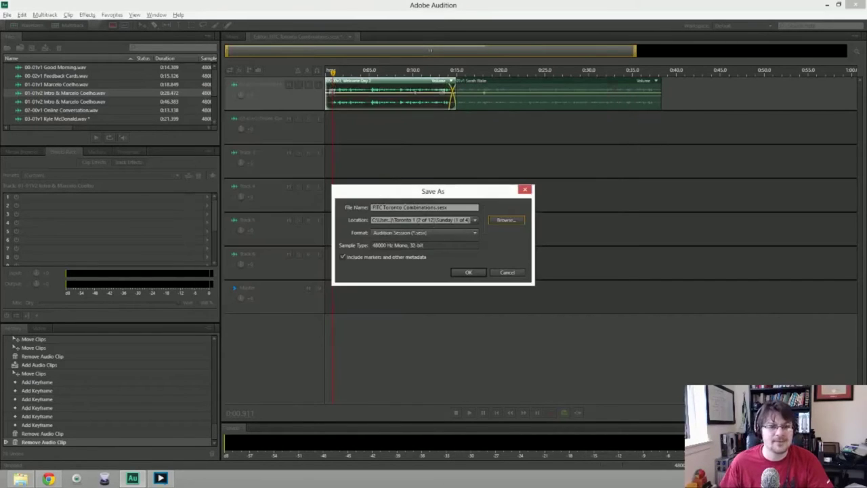
pyautogui.press('Escape')
pyautogui.click(7, 14)
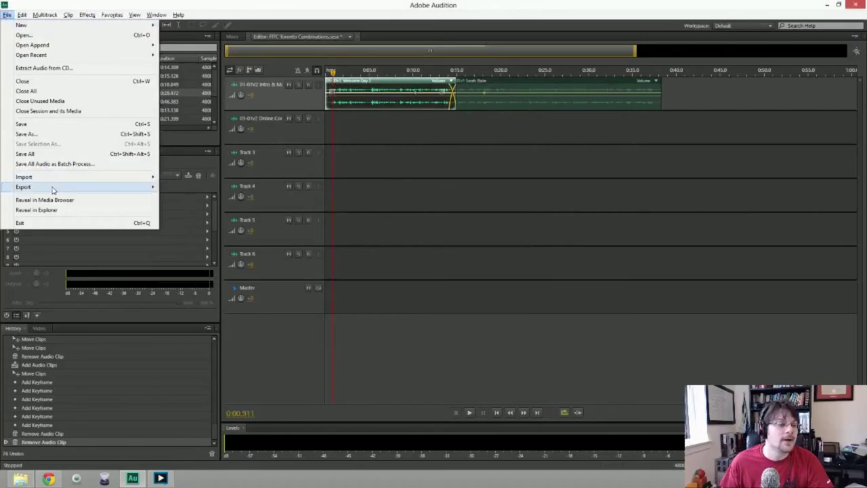
# Export an entire-session mixdown, browsing to Dropbox\FITC Toronto 2013\Recordings\Rooms\Toronto 1\Monday.
pyautogui.moveTo(54, 187)
pyautogui.moveTo(203, 220)
pyautogui.click(353, 232)
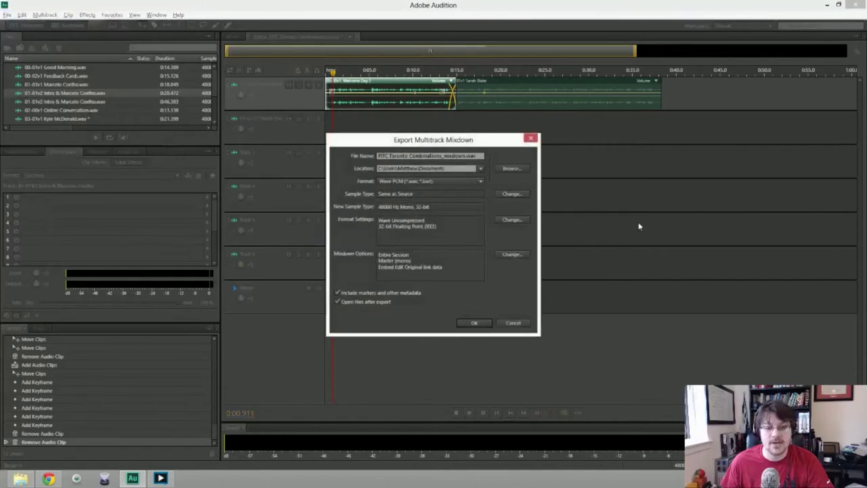
pyautogui.click(513, 169)
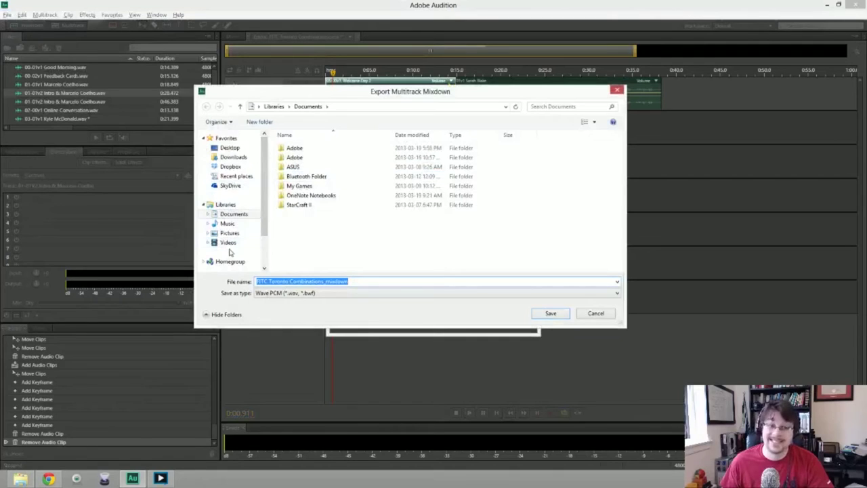
pyautogui.click(230, 166)
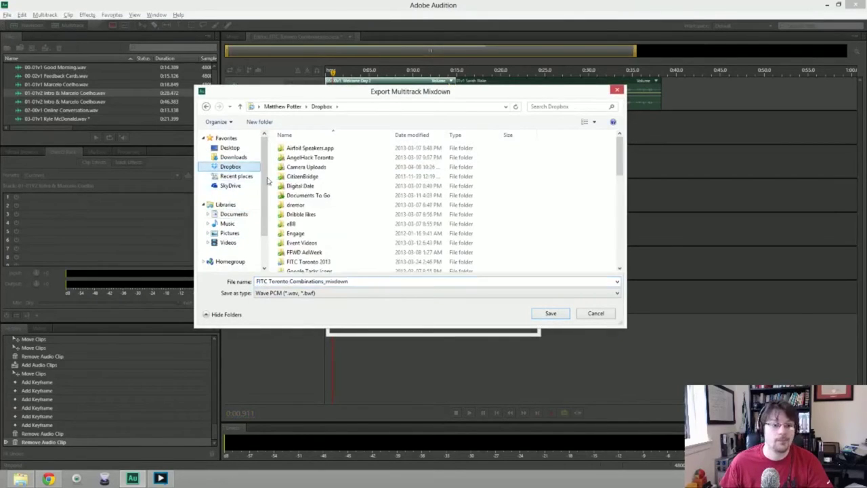
pyautogui.doubleClick(328, 263)
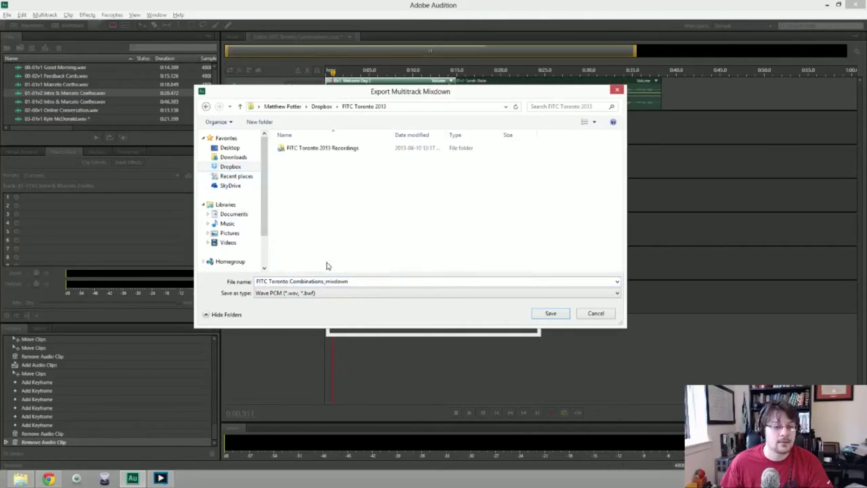
pyautogui.doubleClick(301, 148)
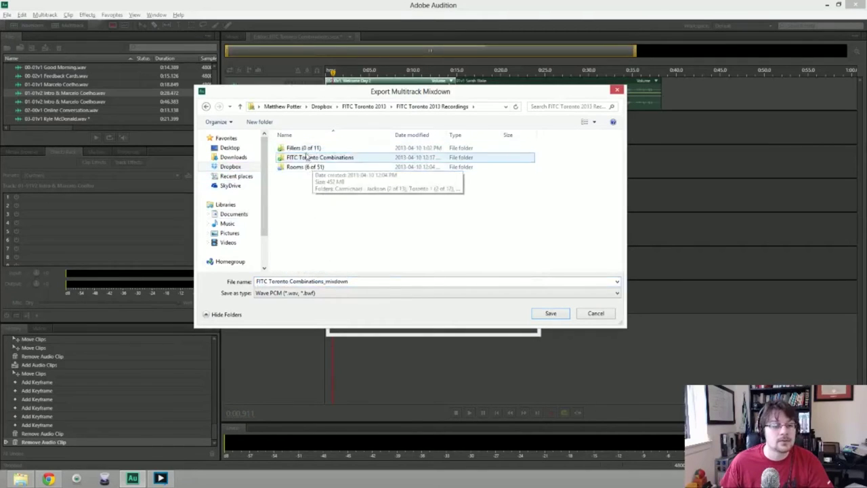
pyautogui.doubleClick(304, 168)
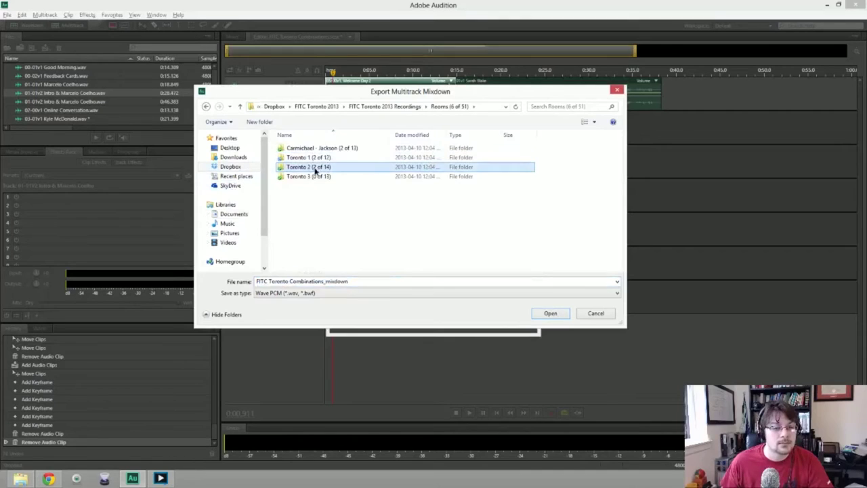
pyautogui.doubleClick(317, 168)
pyautogui.click(206, 107)
pyautogui.doubleClick(305, 157)
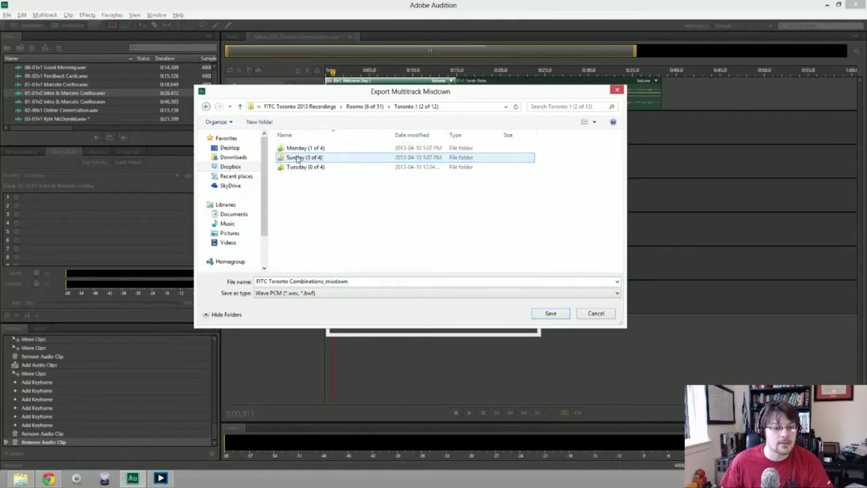
pyautogui.doubleClick(314, 149)
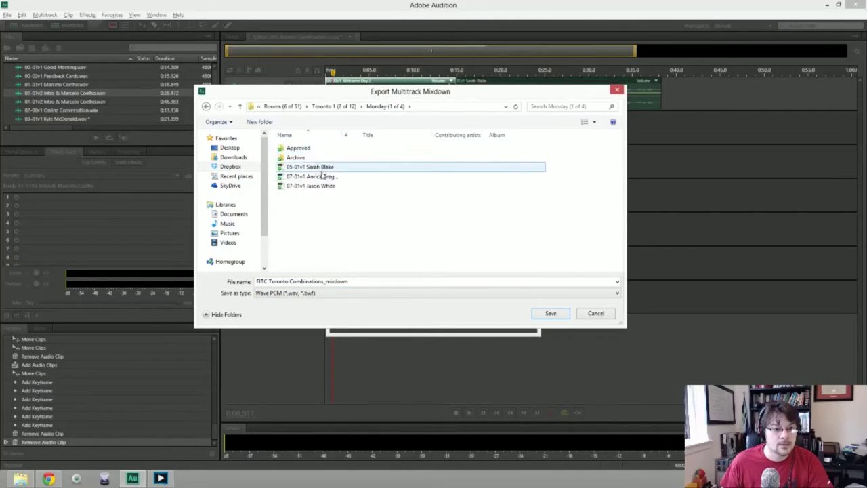
# Name the mixdown 05-01v2 based on the existing 05-01v1 file and run the export.
pyautogui.click(323, 169)
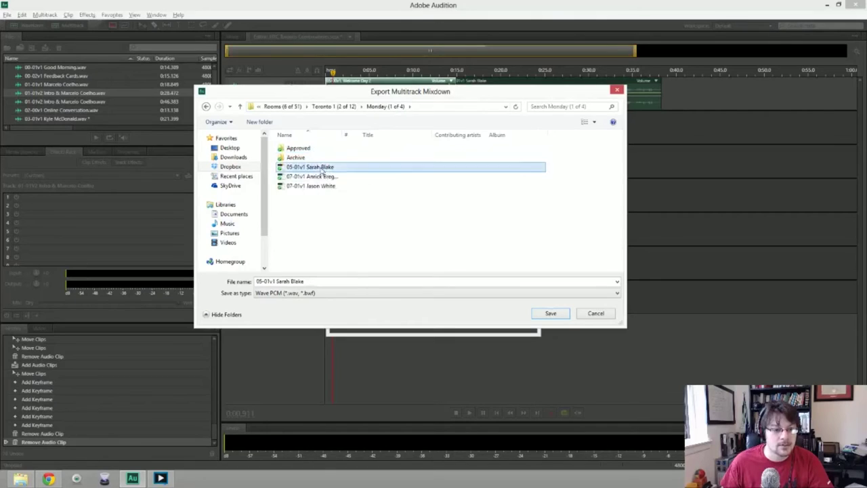
pyautogui.click(313, 285)
pyautogui.click(273, 281)
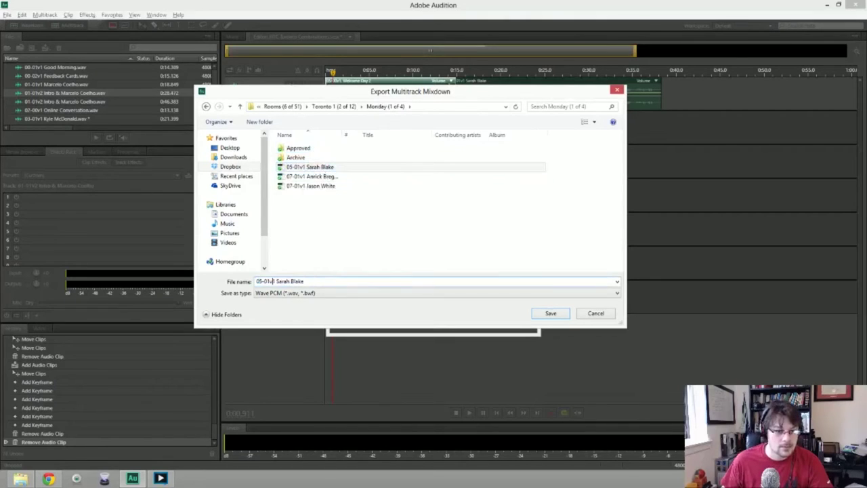
pyautogui.press('BackSpace')
pyautogui.write('2')
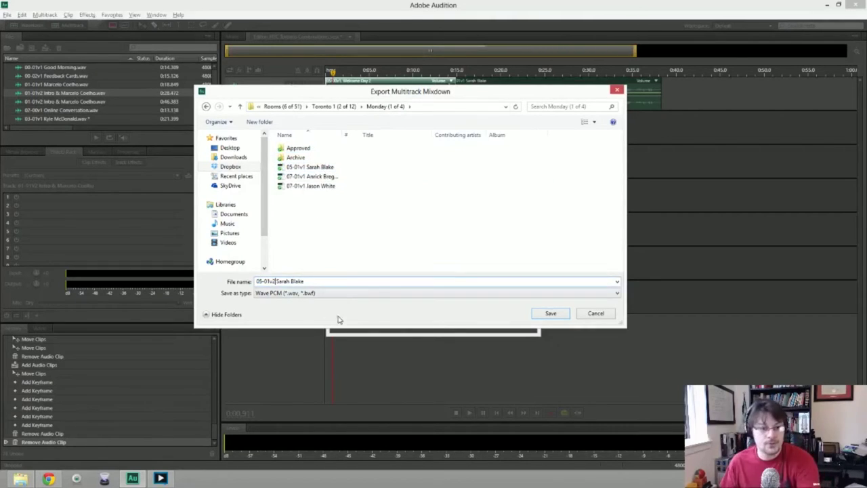
pyautogui.click(550, 315)
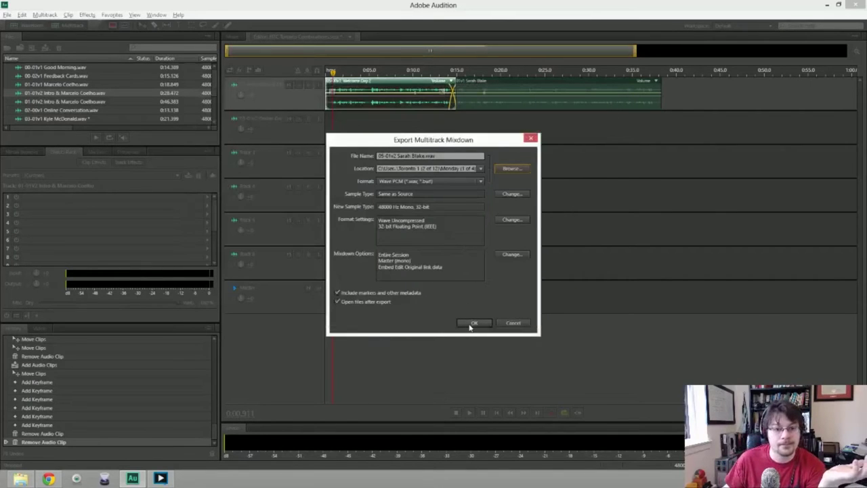
pyautogui.click(472, 323)
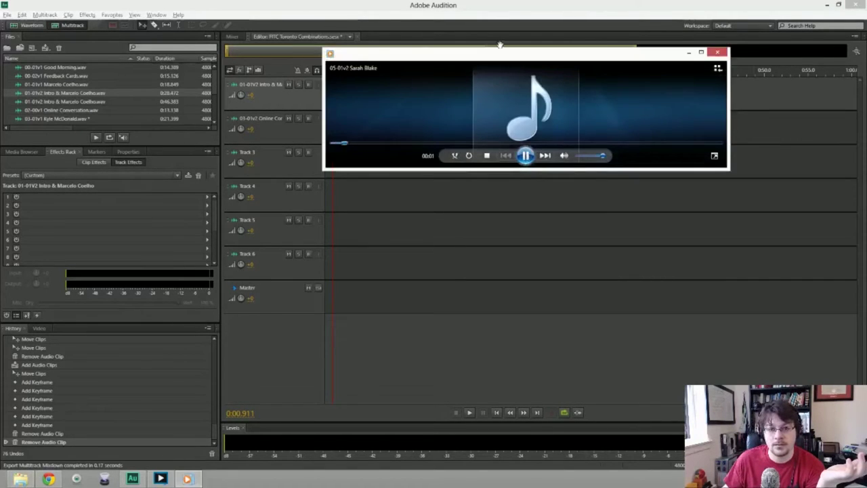
# Listen to the 05-01v2 mixdown in Windows Media Player, then close the player.
pyautogui.moveTo(499, 58); pyautogui.dragTo(500, 107)
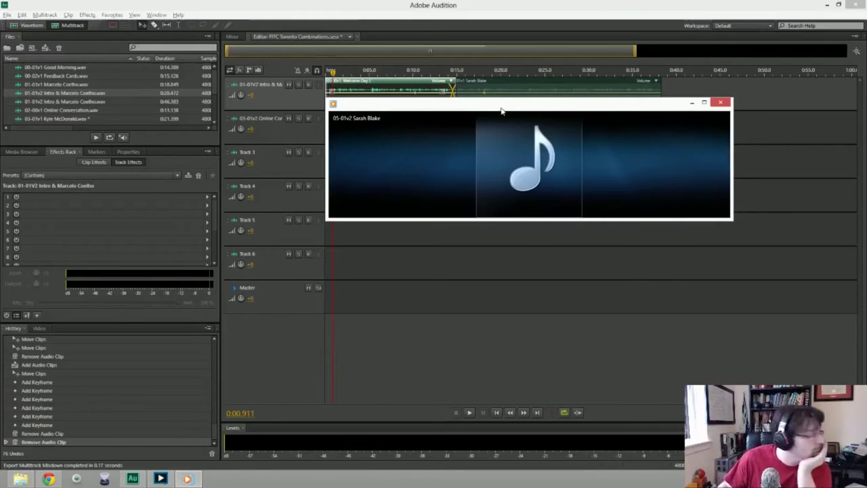
pyautogui.moveTo(522, 163)
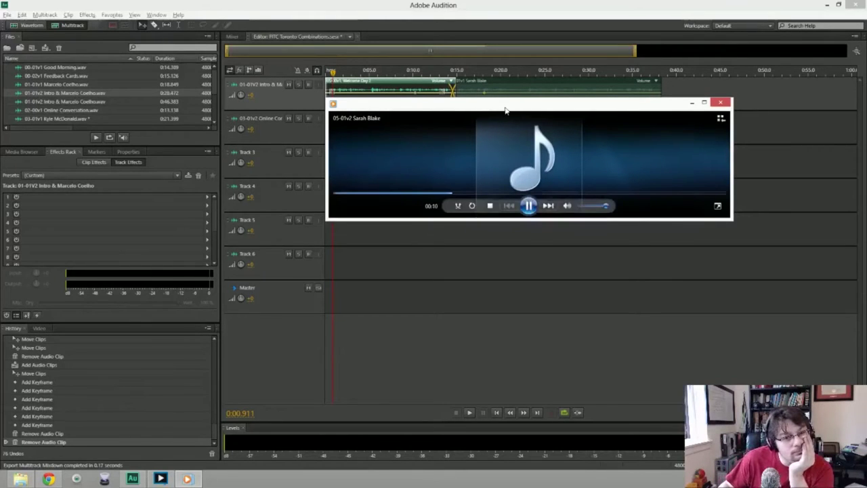
pyautogui.moveTo(505, 111); pyautogui.dragTo(504, 126)
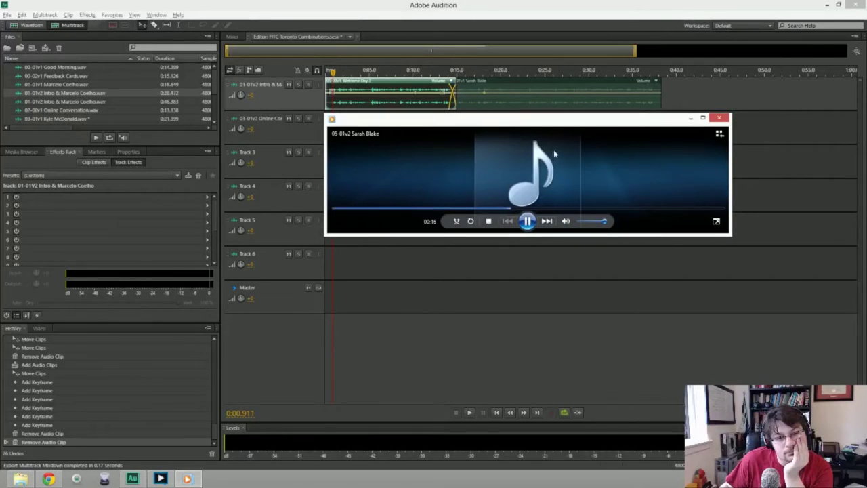
pyautogui.click(722, 119)
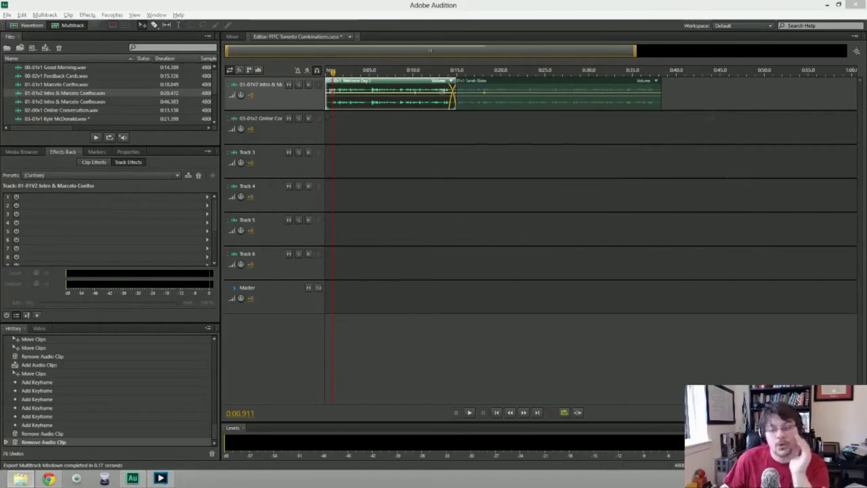
# Delete the second and then the first clip from track 1.
pyautogui.click(556, 95)
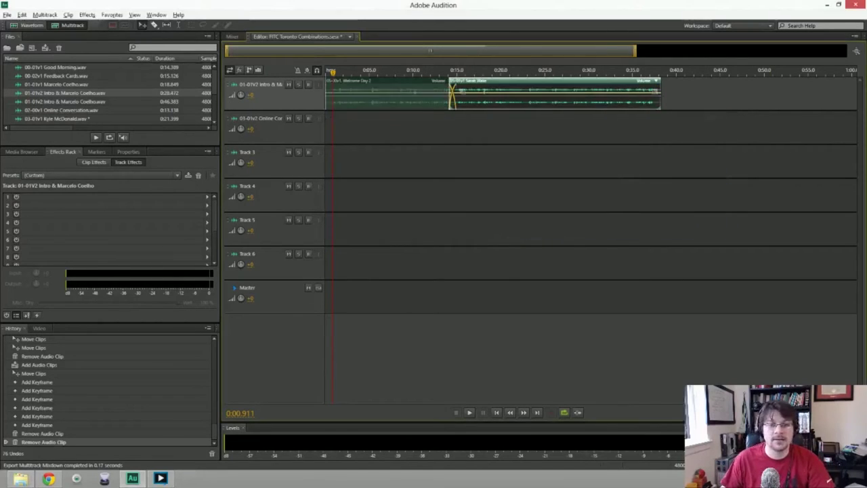
pyautogui.press('Delete')
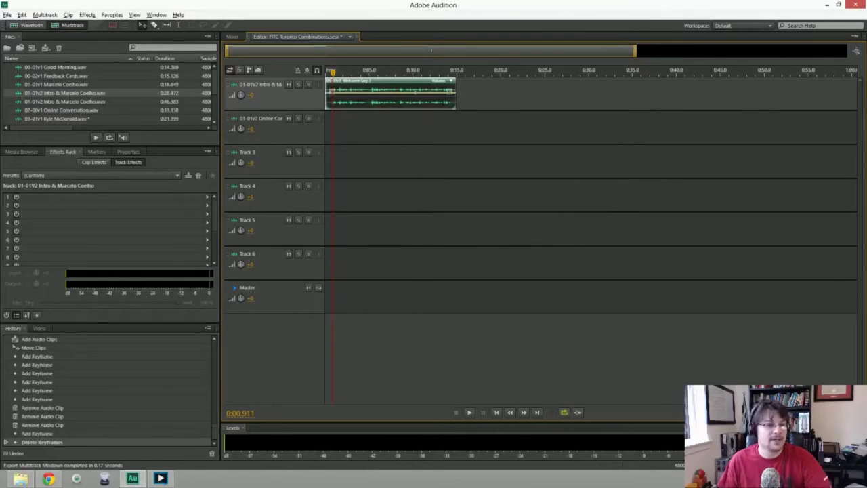
pyautogui.press('Delete')
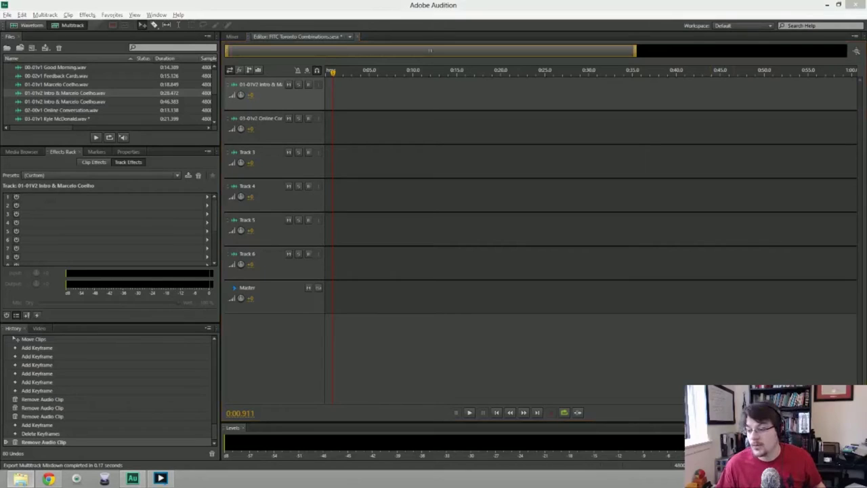
# Drop an interview recording onto track 2 and enlarge the Files panel to list every file.
pyautogui.moveTo(479, 68); pyautogui.dragTo(470, 126)
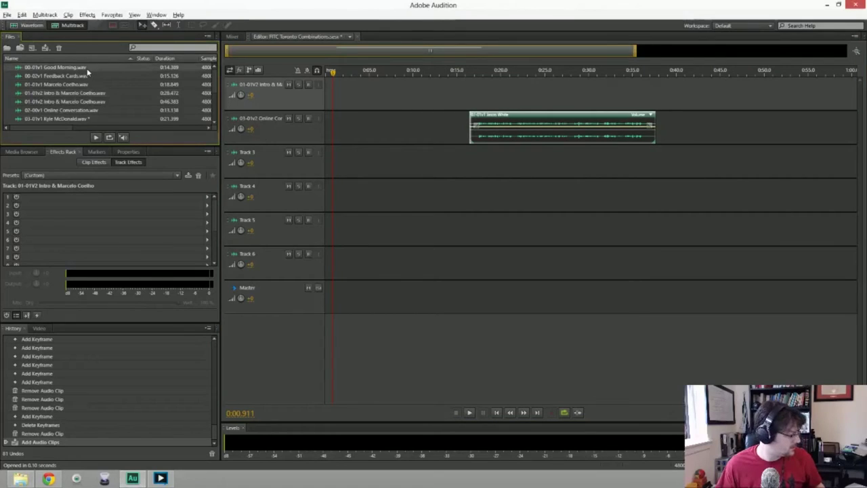
pyautogui.scroll(-5, 86, 72)
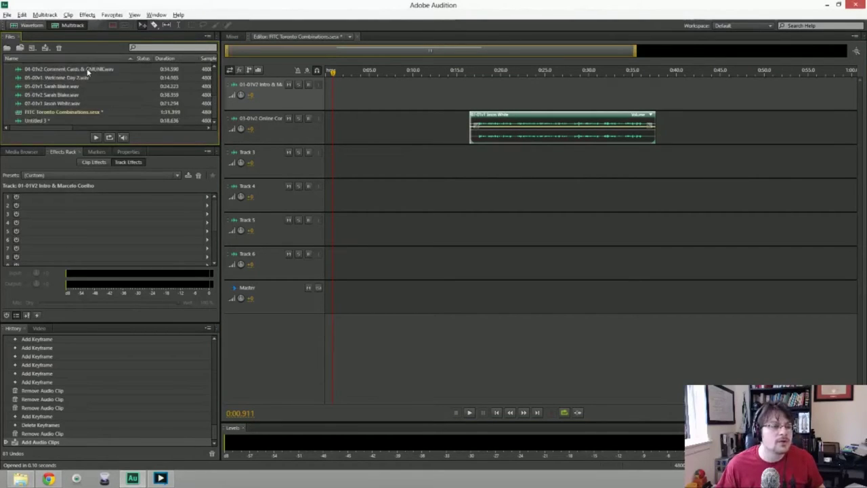
pyautogui.moveTo(113, 147); pyautogui.dragTo(101, 222)
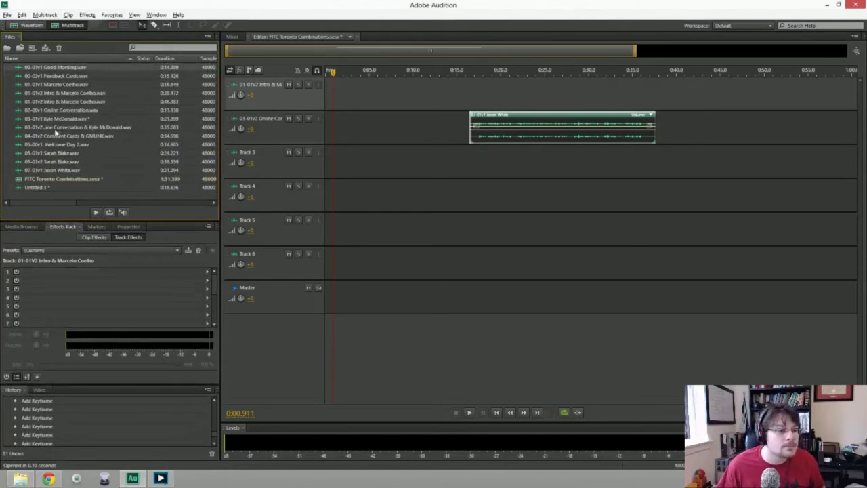
# Add Online Conversation.wav at track 2's start, overlap the interview clip onto its end, and preview.
pyautogui.click(55, 112)
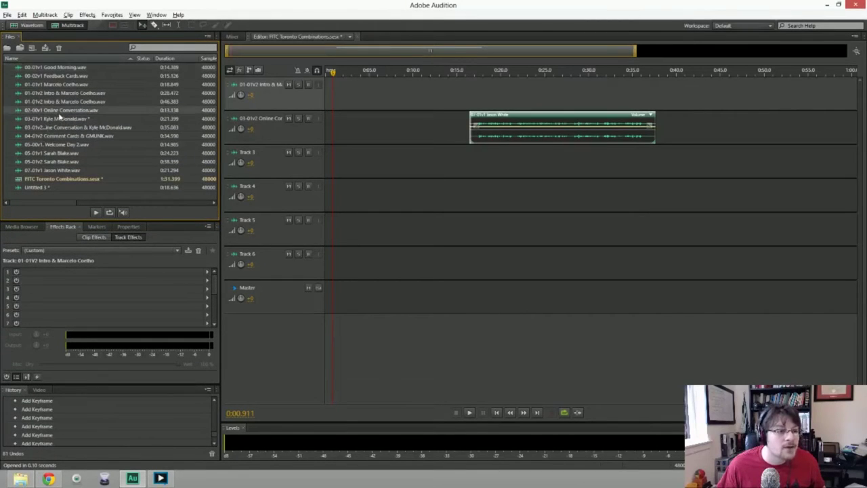
pyautogui.moveTo(59, 116)
pyautogui.mouseDown()
pyautogui.moveTo(204, 129)
pyautogui.moveTo(317, 123)
pyautogui.mouseUp()
pyautogui.moveTo(512, 126); pyautogui.dragTo(434, 128)
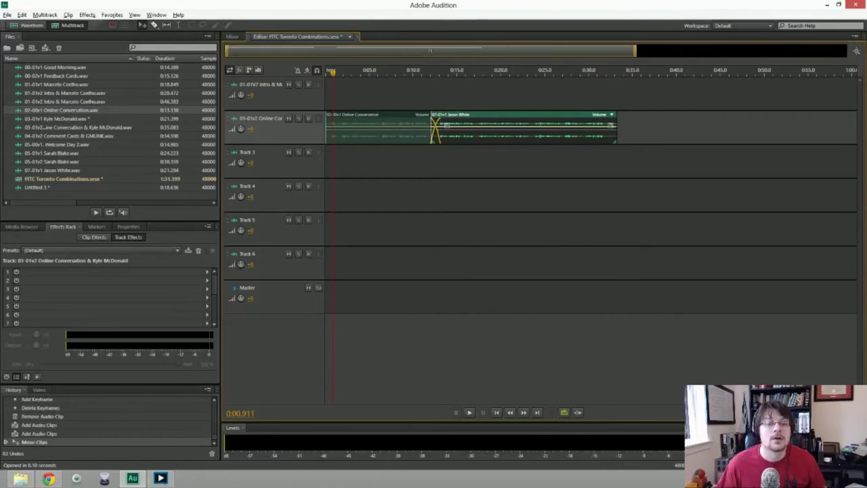
pyautogui.press('space')
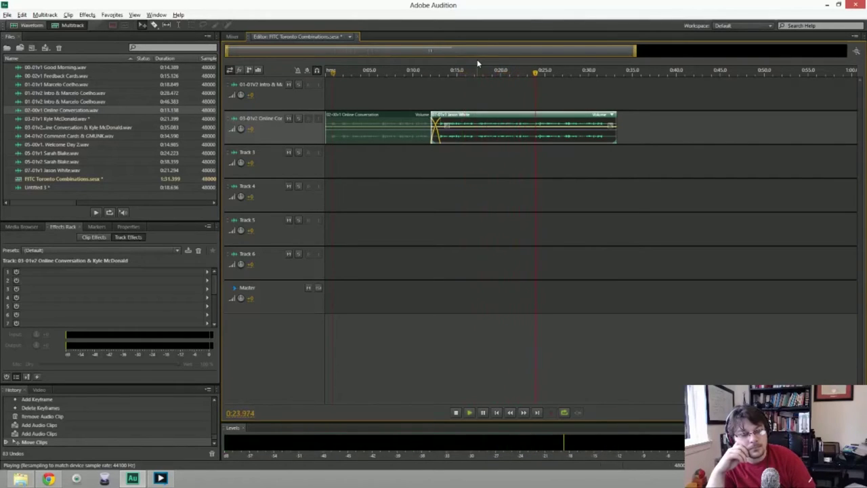
# Preview the crossfade near 0:10, trying then undoing a lower Online Conversation volume envelope.
pyautogui.press('space')
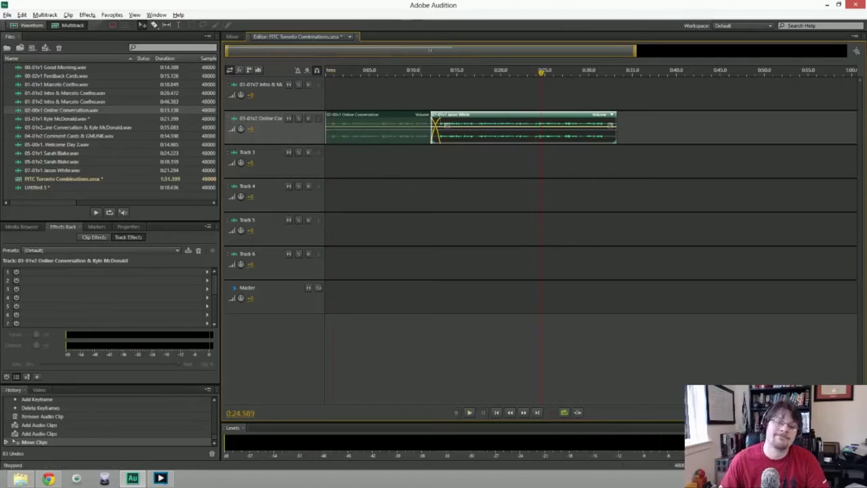
pyautogui.click(414, 71)
pyautogui.press('space')
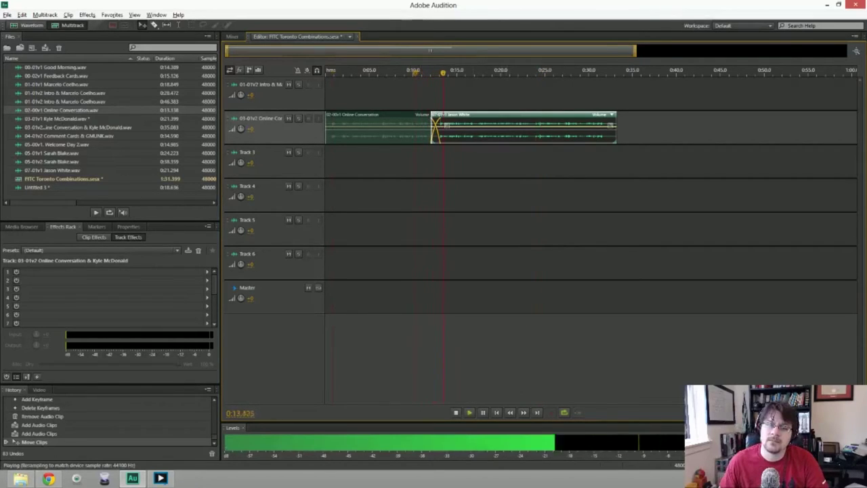
pyautogui.press('space')
pyautogui.moveTo(410, 122); pyautogui.dragTo(410, 126)
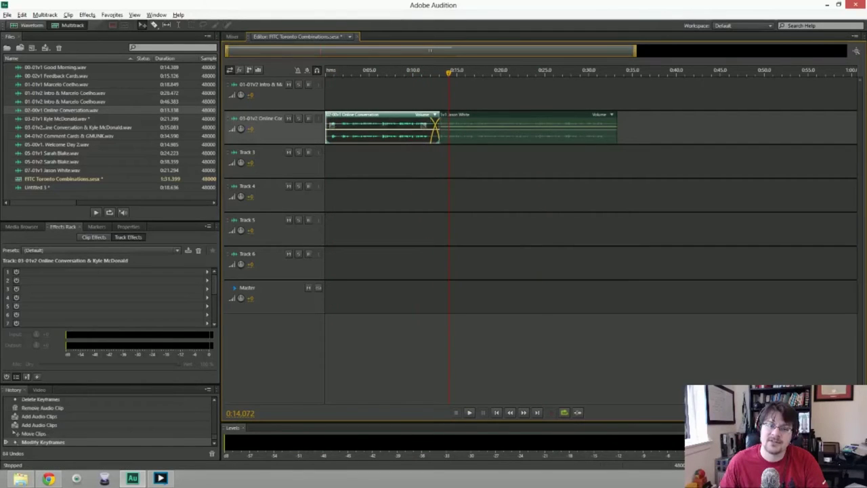
pyautogui.click(424, 74)
pyautogui.press('space')
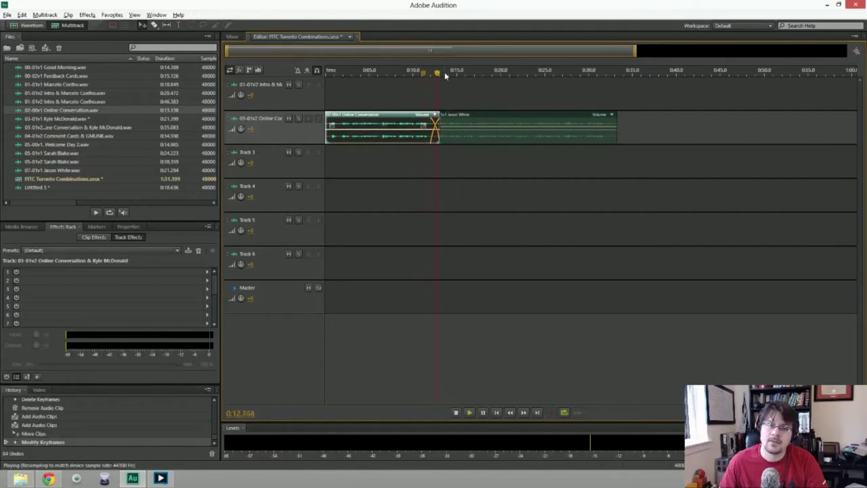
pyautogui.press('space')
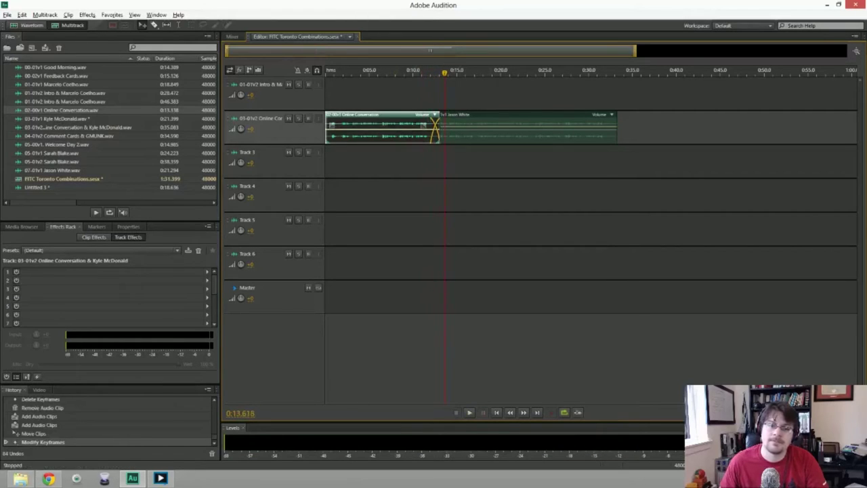
pyautogui.hotkey('ctrl', 'z')
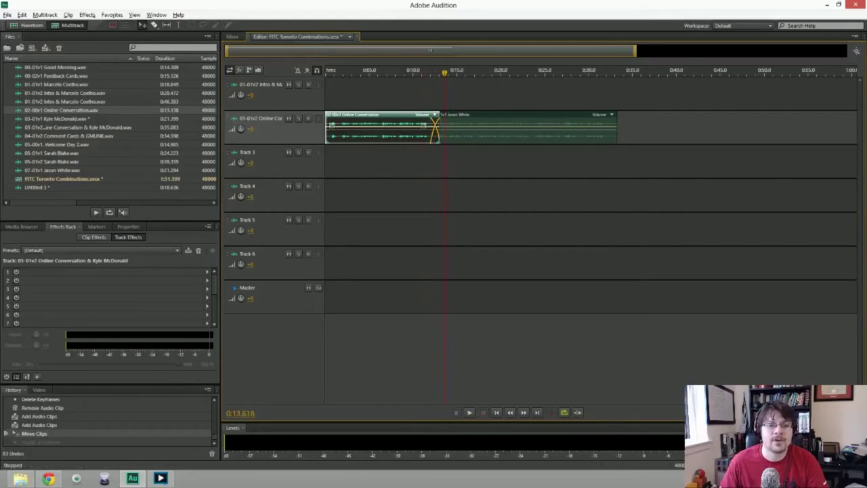
pyautogui.click(380, 95)
# Zoom in and nudge the interview clip earlier to widen the crossfade, previewing from 0:10.7.
pyautogui.press('=')
pyautogui.press('=')
pyautogui.press('=')
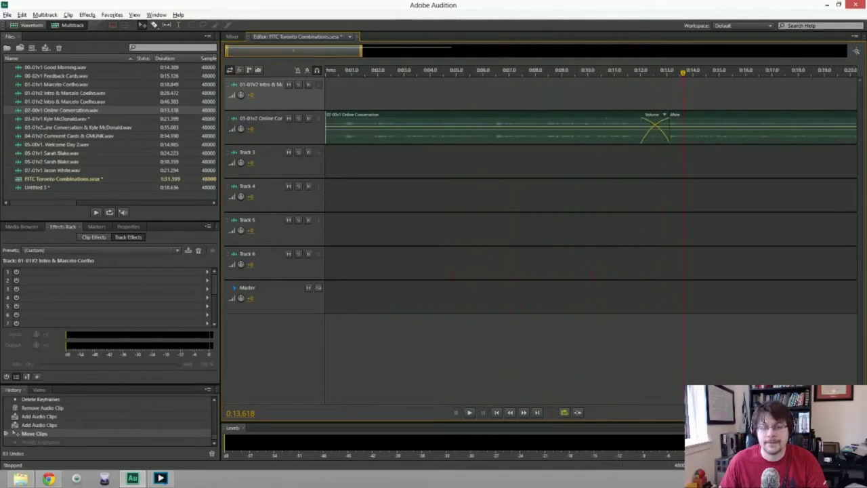
pyautogui.click(674, 126)
pyautogui.hotkey('alt', ',')
pyautogui.hotkey('alt', ',')
pyautogui.hotkey('alt', ',')
pyautogui.hotkey('alt', ',')
pyautogui.hotkey('alt', ',')
pyautogui.hotkey('alt', ',')
pyautogui.hotkey('alt', ',')
pyautogui.hotkey('alt', ',')
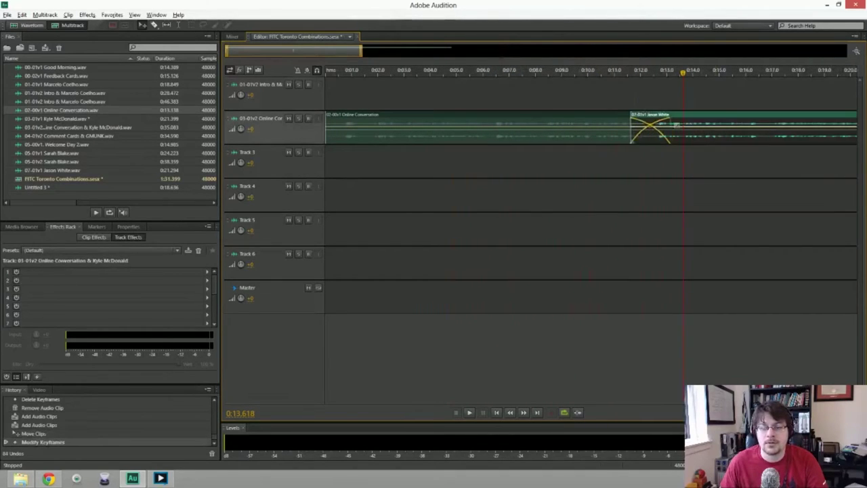
pyautogui.hotkey('alt', '.')
pyautogui.hotkey('alt', '.')
pyautogui.hotkey('alt', '.')
pyautogui.hotkey('alt', '.')
pyautogui.hotkey('alt', '.')
pyautogui.hotkey('alt', ',')
pyautogui.hotkey('alt', ',')
pyautogui.hotkey('alt', ',')
pyautogui.hotkey('alt', ',')
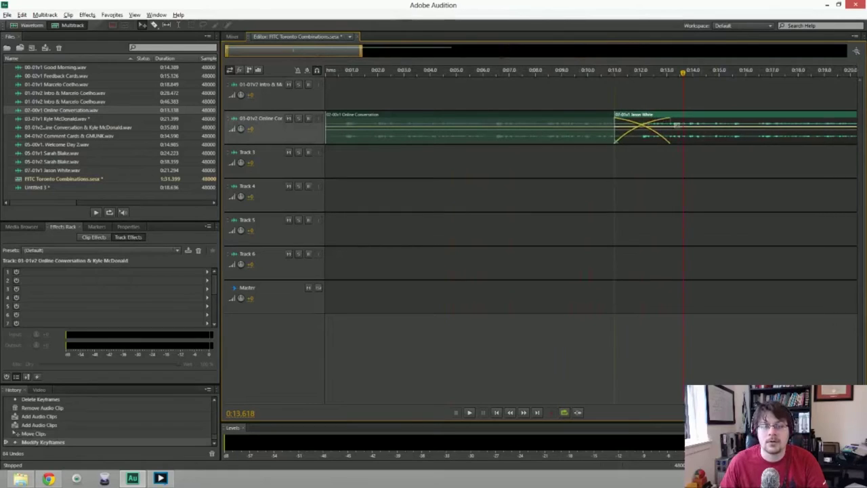
pyautogui.click(596, 75)
pyautogui.press('space')
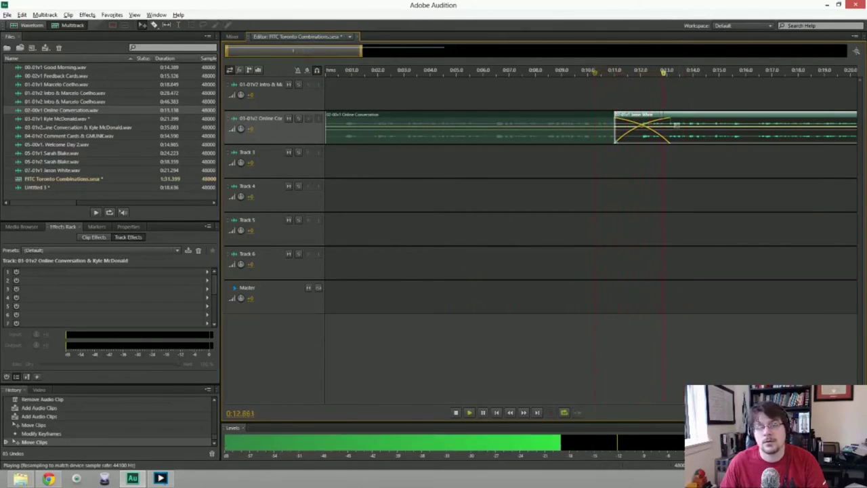
pyautogui.press('space')
# Shift the interview clip later and move it down onto Track 3, previewing the transition.
pyautogui.moveTo(715, 132); pyautogui.dragTo(745, 132)
pyautogui.moveTo(676, 125); pyautogui.dragTo(635, 159)
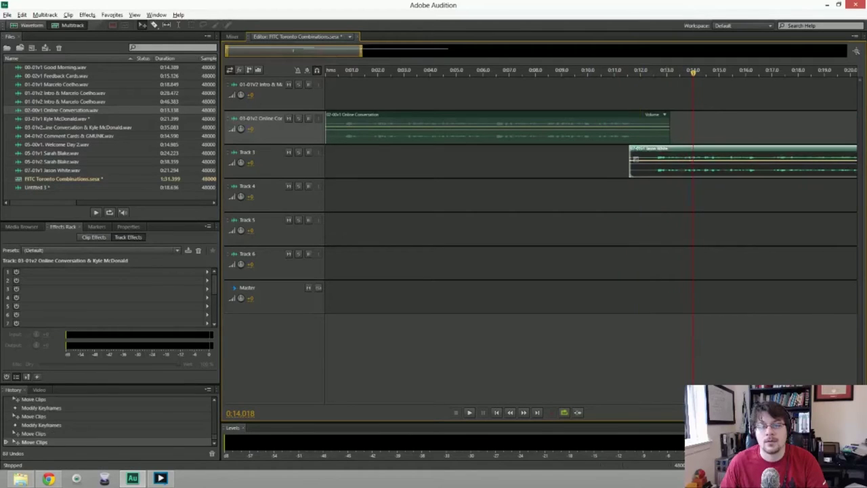
pyautogui.click(615, 73)
pyautogui.press('space')
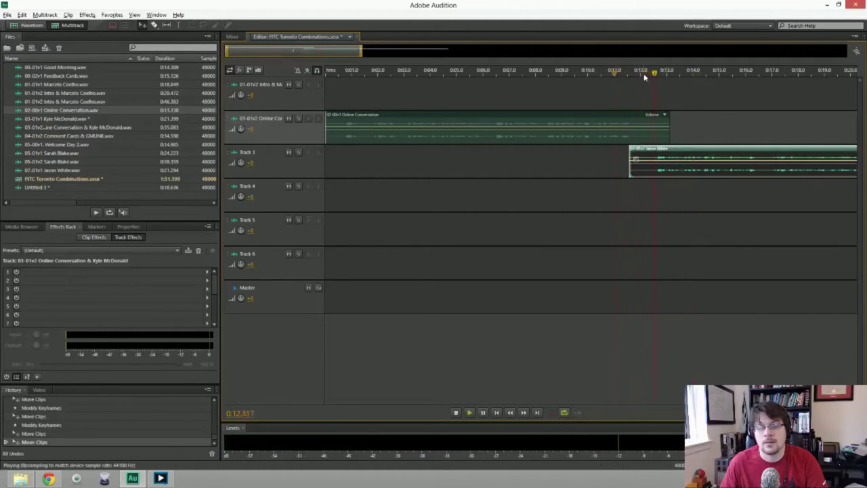
pyautogui.press('space')
# Fine-tune the Track 3 clip to start near 0:11.5, replaying the overlap after each move.
pyautogui.moveTo(635, 159); pyautogui.dragTo(613, 158)
pyautogui.click(611, 73)
pyautogui.press('space')
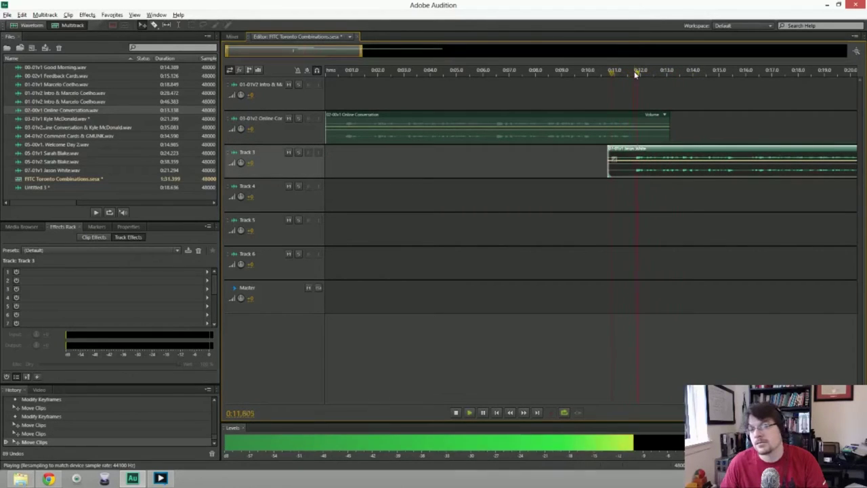
pyautogui.press('space')
pyautogui.moveTo(613, 159); pyautogui.dragTo(627, 158)
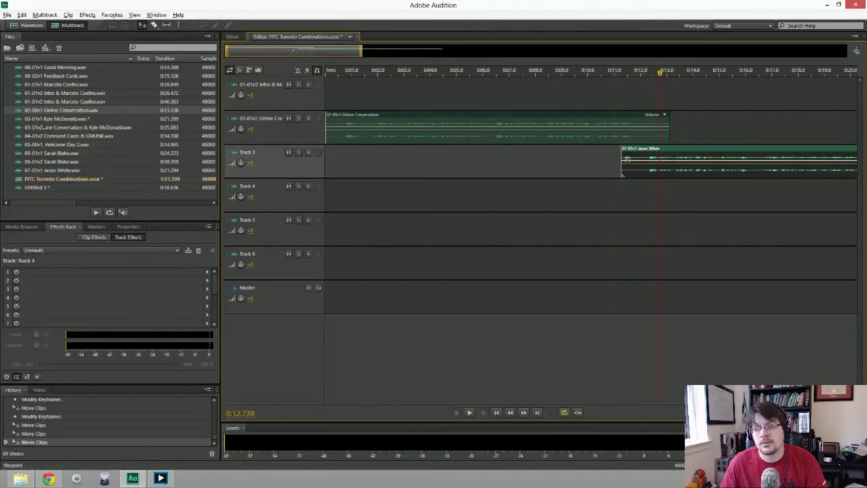
pyautogui.click(615, 71)
pyautogui.press('space')
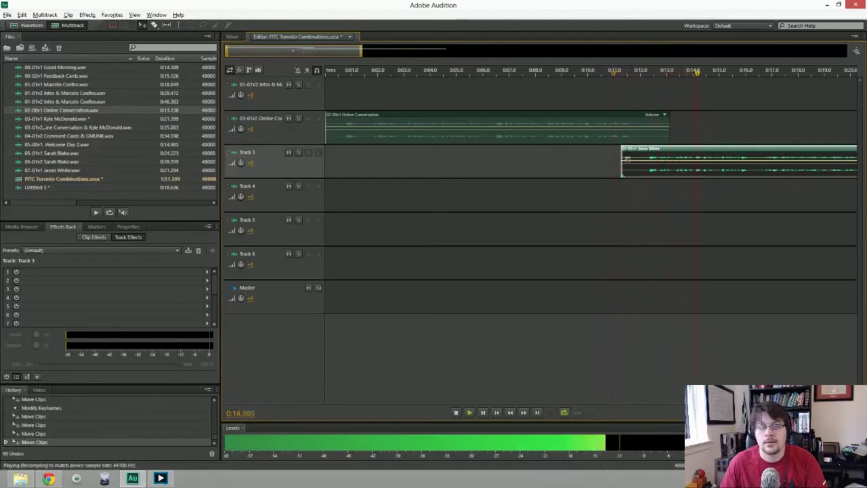
pyautogui.press('space')
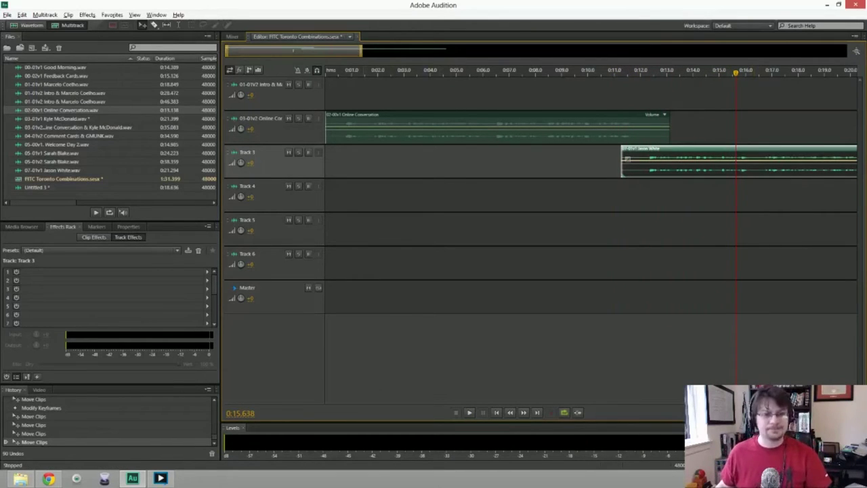
# Export the entire-session mixdown again, renaming it to 07-01v2 plus the speaker's name.
pyautogui.click(7, 15)
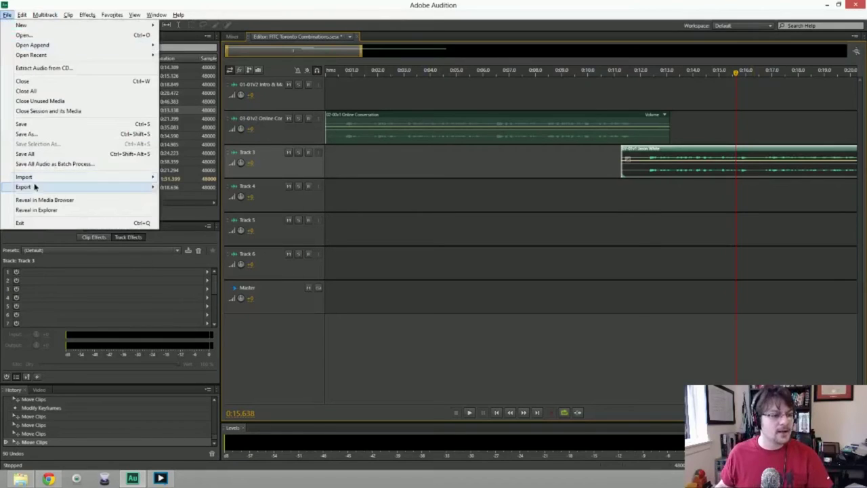
pyautogui.moveTo(68, 188)
pyautogui.moveTo(232, 221)
pyautogui.click(317, 230)
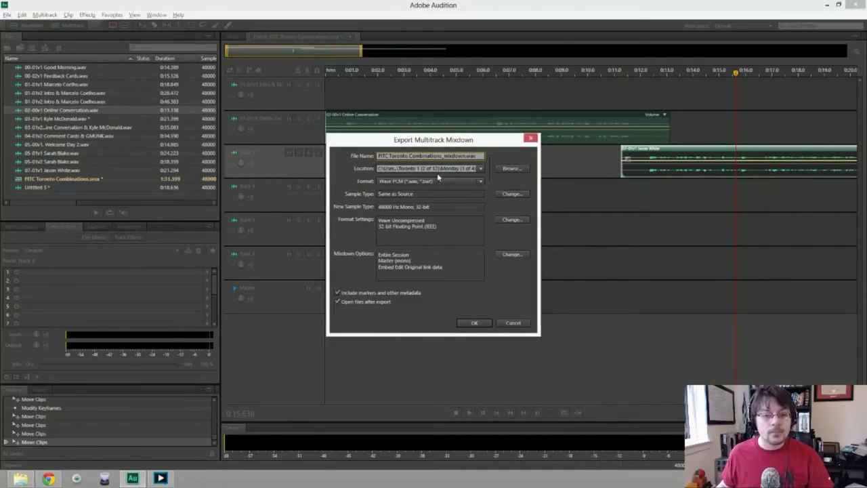
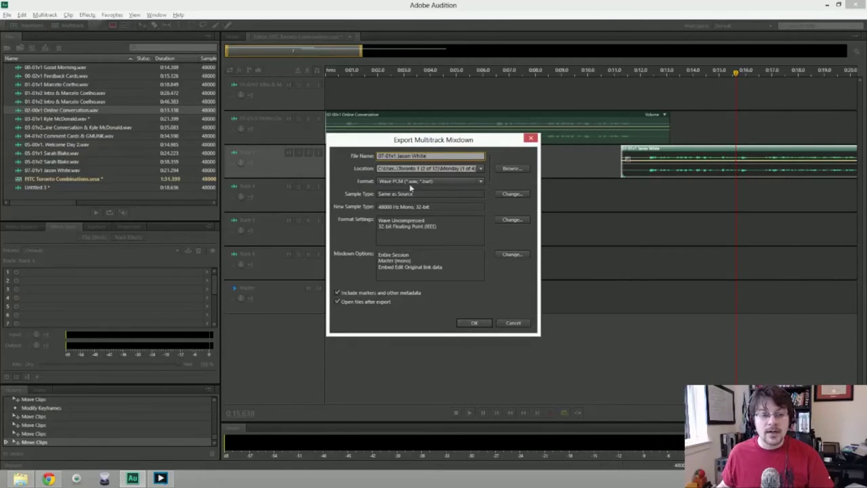
pyautogui.write('2')
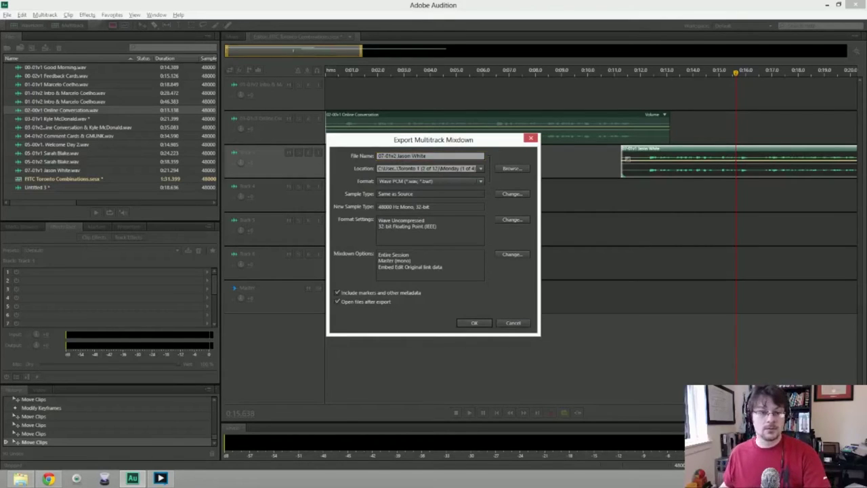
pyautogui.press('Return')
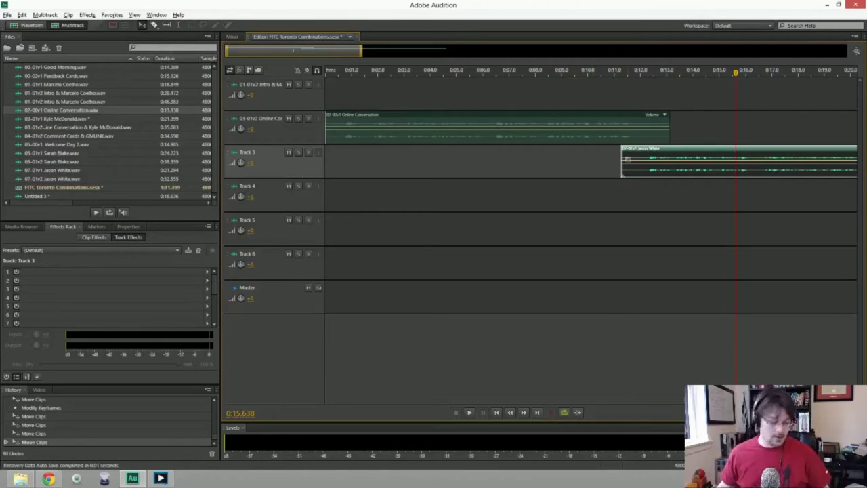
# Delete the interview clip from Track 3 and the Online Conversation clip from Track 2.
pyautogui.press('Delete')
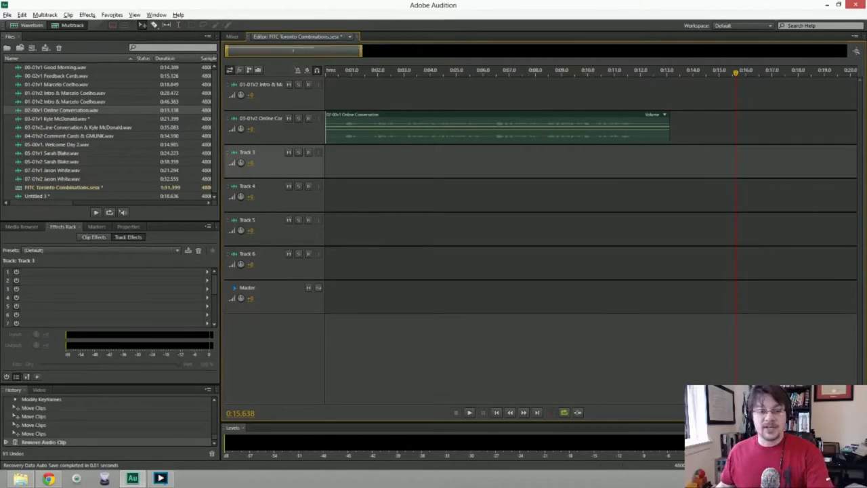
pyautogui.click(366, 129)
pyautogui.press('Delete')
# Create a new blank audio file named 07-01v2 plus the speaker's name.
pyautogui.click(7, 14)
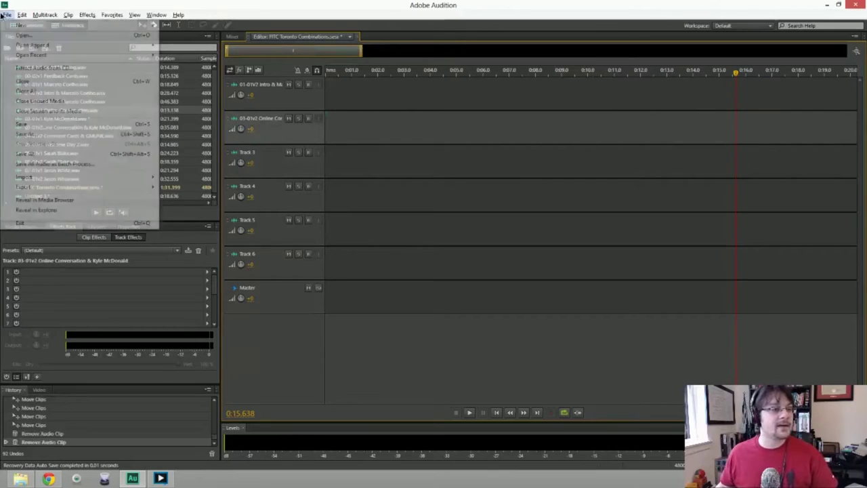
pyautogui.moveTo(81, 25)
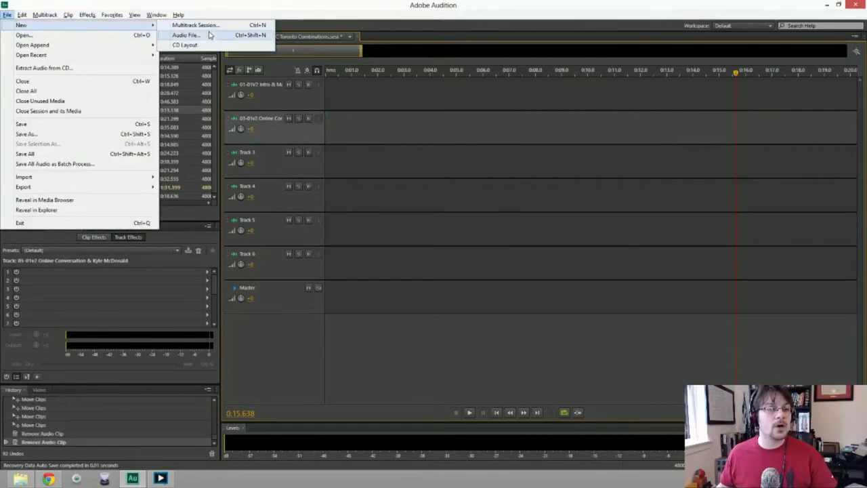
pyautogui.click(214, 34)
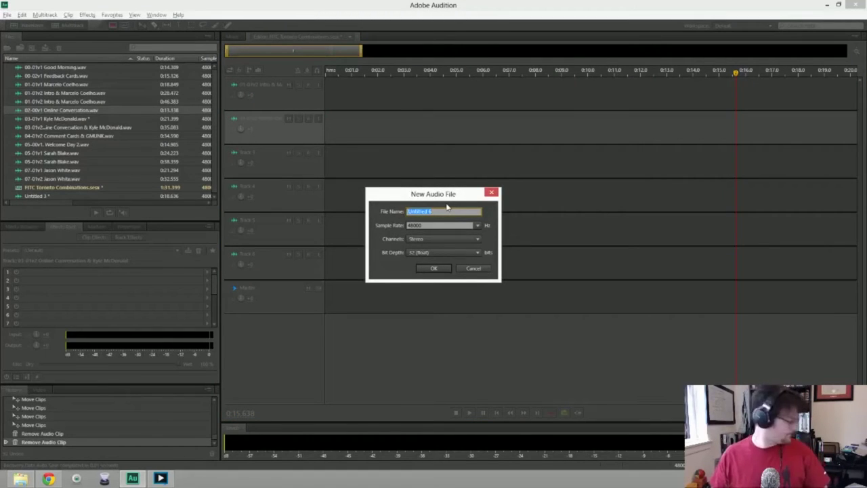
pyautogui.write('O')
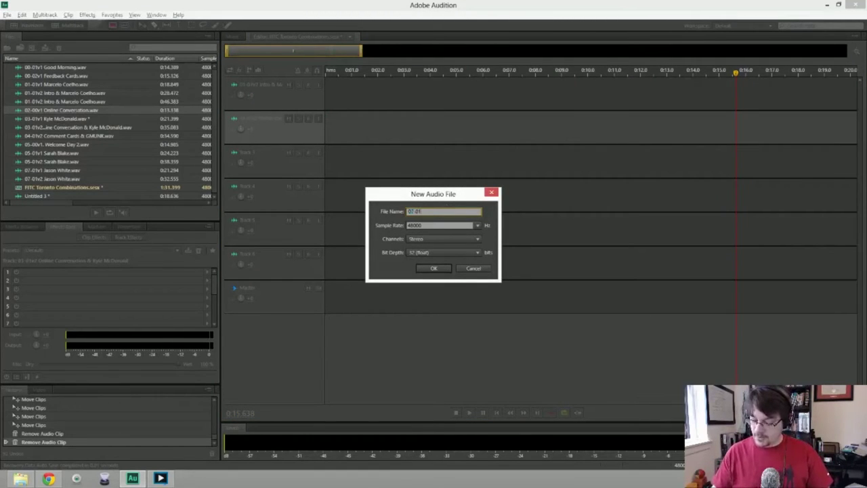
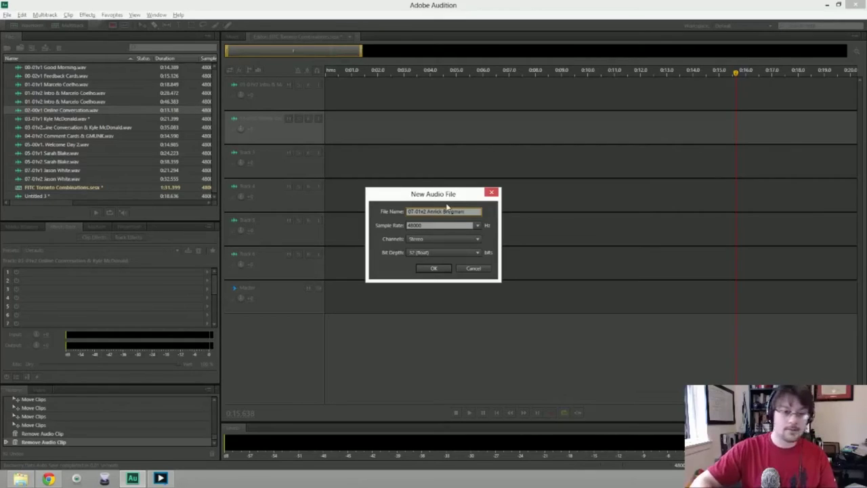
pyautogui.press('Return')
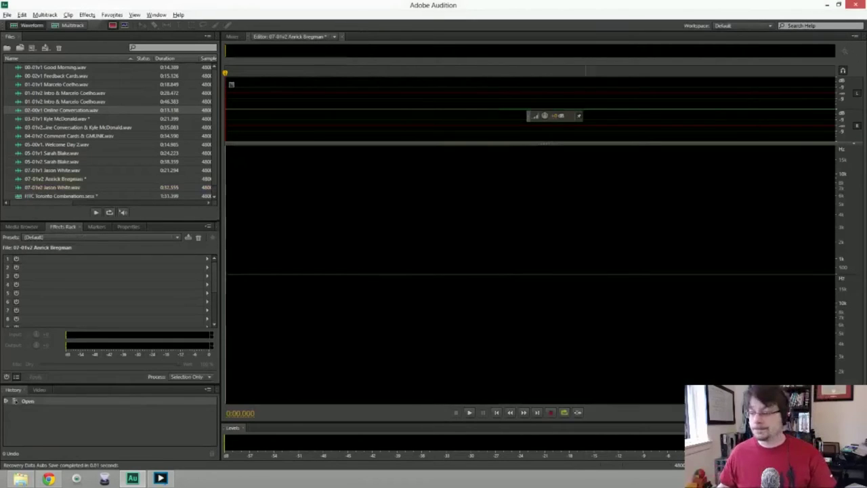
pyautogui.press('alt')
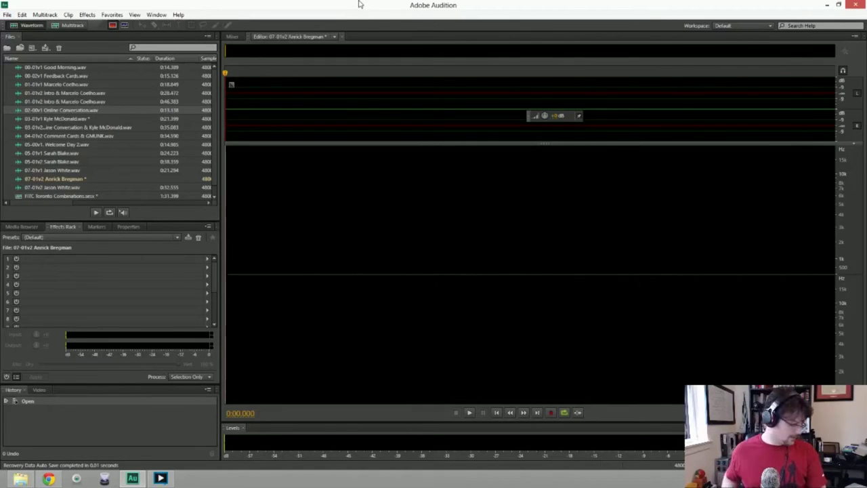
pyautogui.hotkey('shift', 'space')
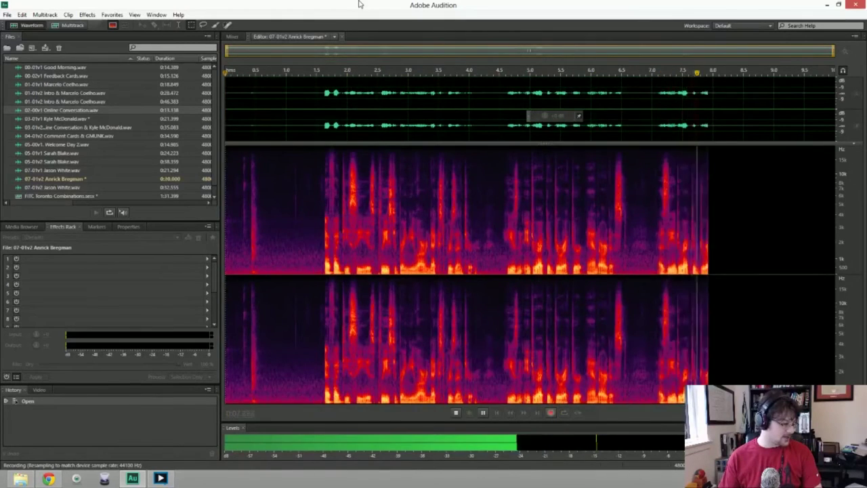
pyautogui.press('space')
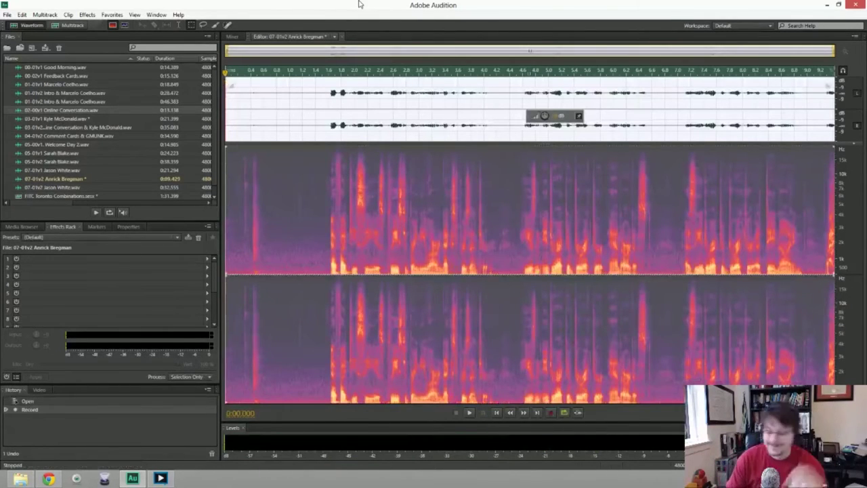
pyautogui.press('Delete')
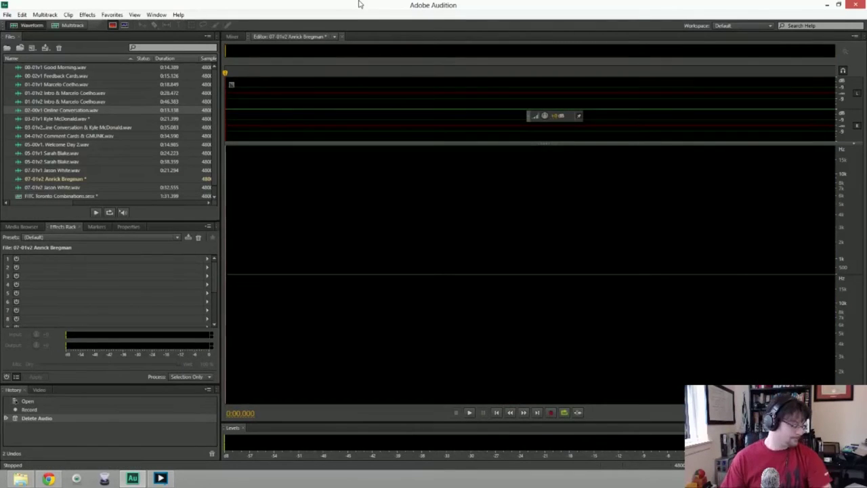
pyautogui.hotkey('shift', 'space')
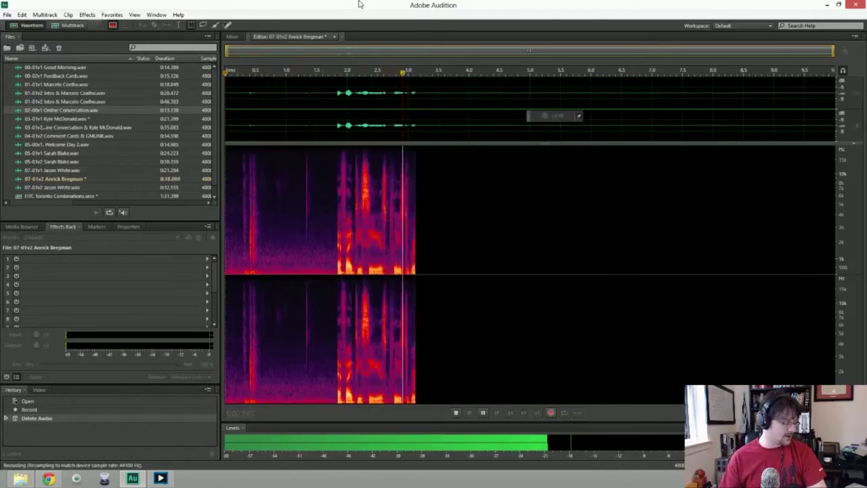
pyautogui.press('space')
pyautogui.press('Delete')
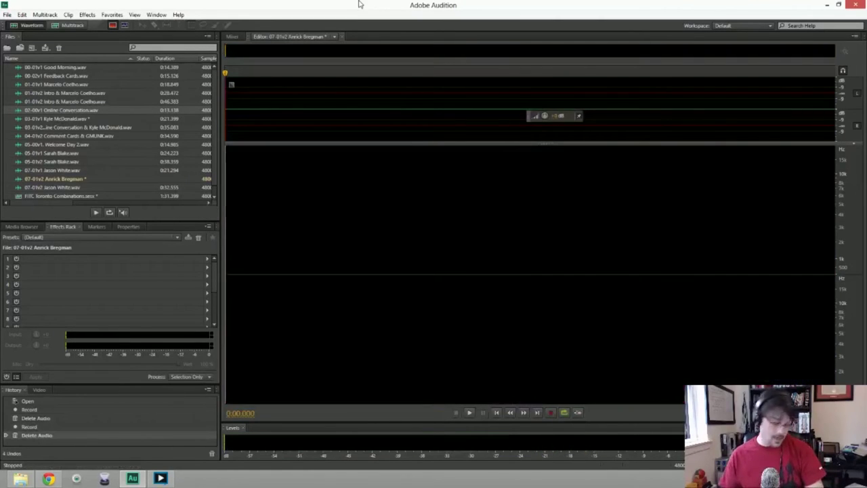
pyautogui.hotkey('shift', 'space')
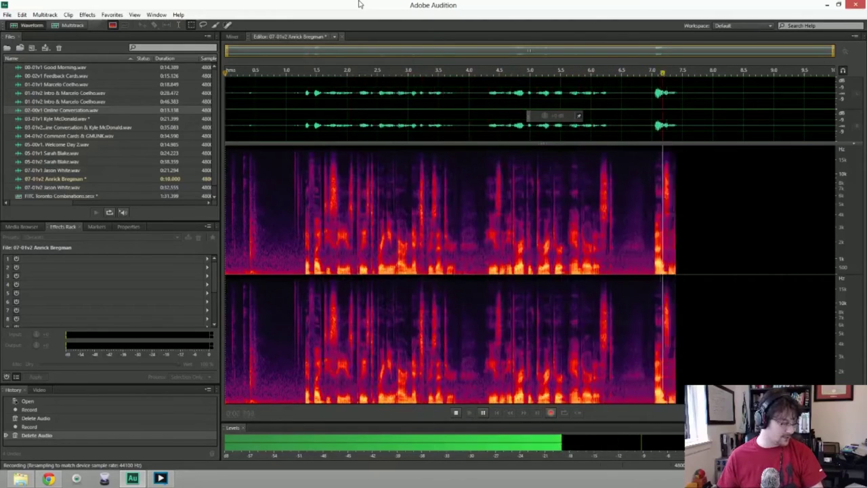
pyautogui.press('space')
pyautogui.hotkey('ctrl', 'a')
pyautogui.press('Delete')
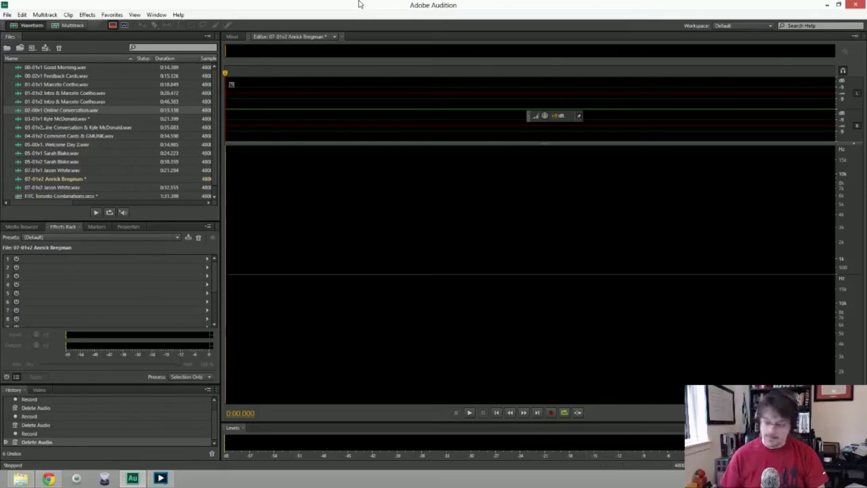
pyautogui.hotkey('shift', 'space')
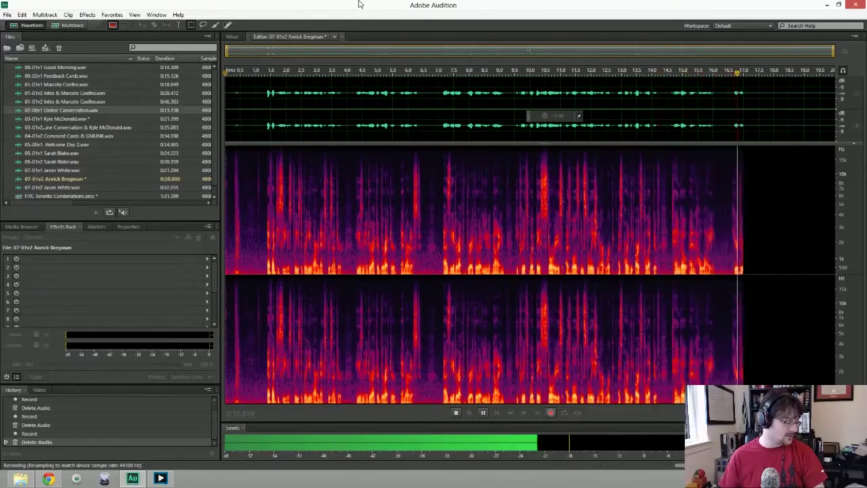
pyautogui.press('space')
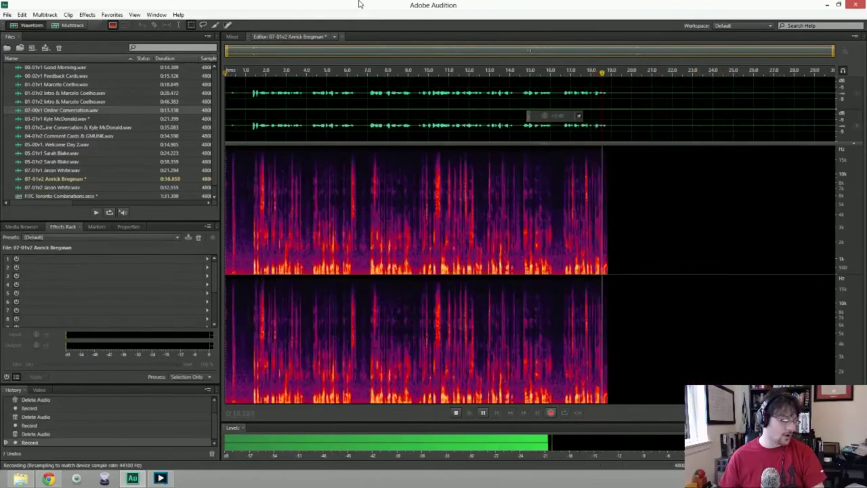
pyautogui.press('Delete')
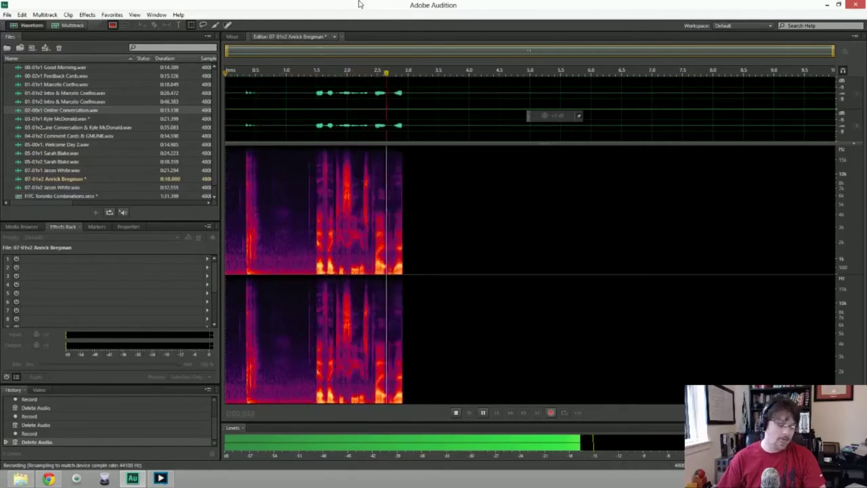
pyautogui.press('space')
pyautogui.hotkey('ctrl', 'a')
pyautogui.press('Delete')
pyautogui.hotkey('shift', 'space')
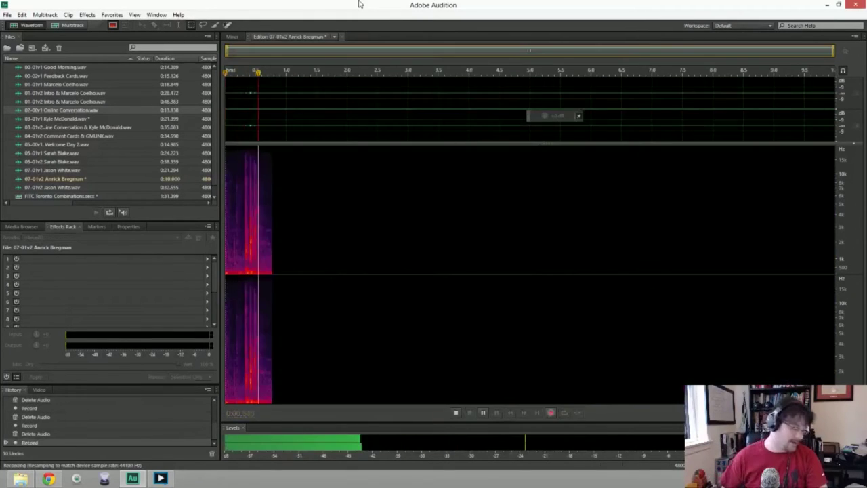
pyautogui.press('space')
pyautogui.hotkey('ctrl', 'a')
pyautogui.press('Delete')
pyautogui.hotkey('shift', 'space')
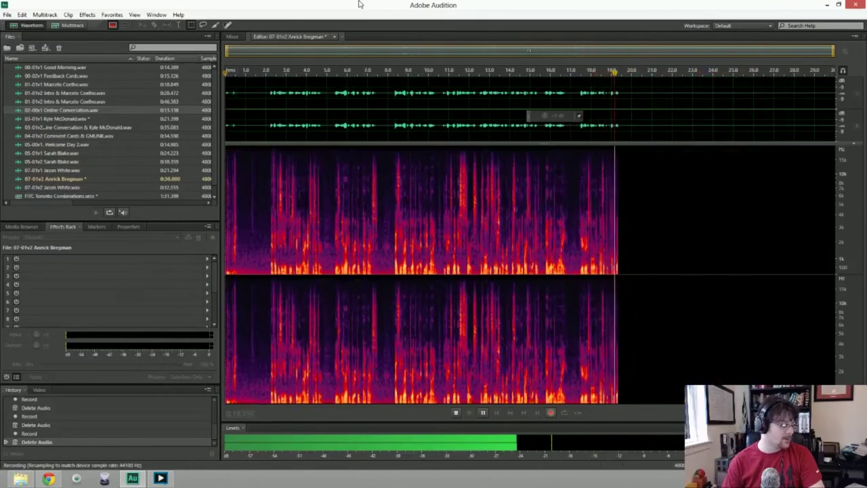
pyautogui.press('space')
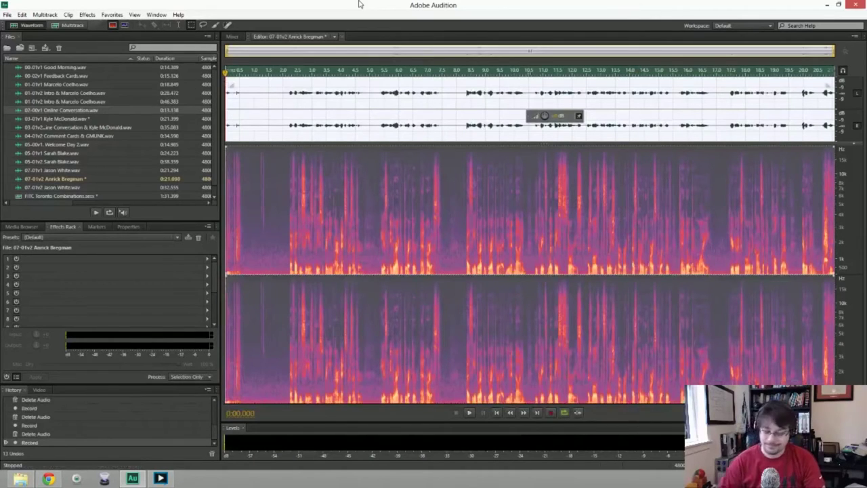
pyautogui.press('Delete')
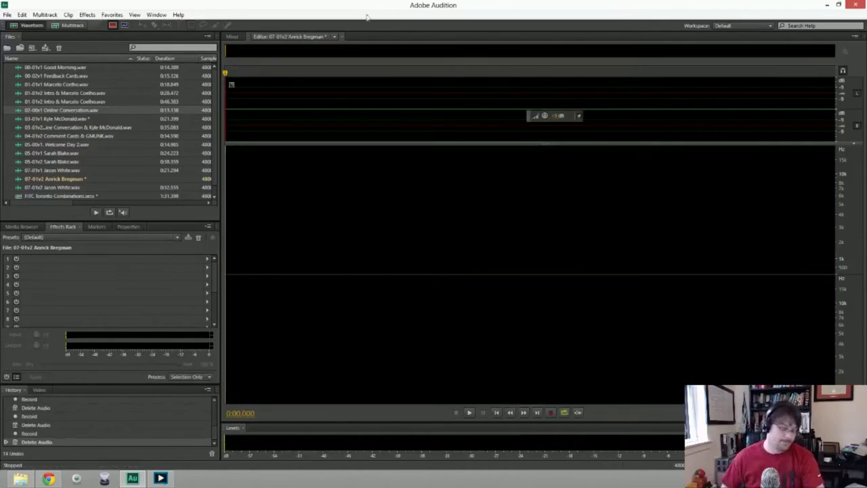
pyautogui.hotkey('shift', 'space')
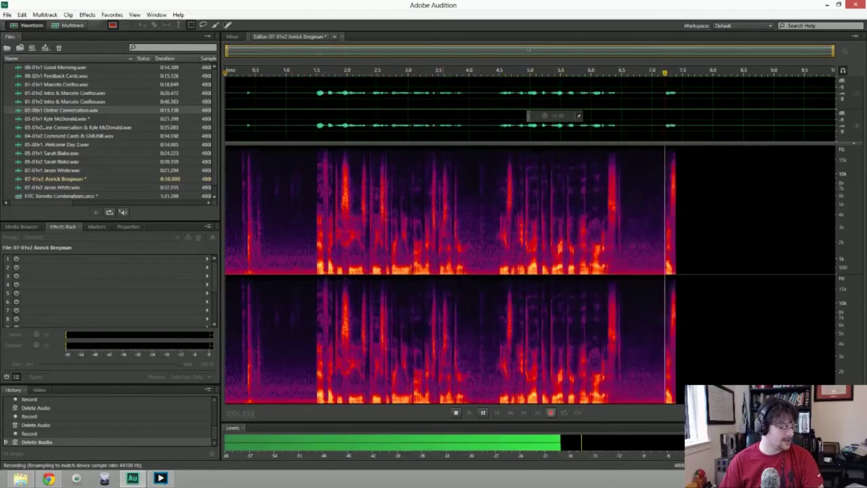
pyautogui.press('space')
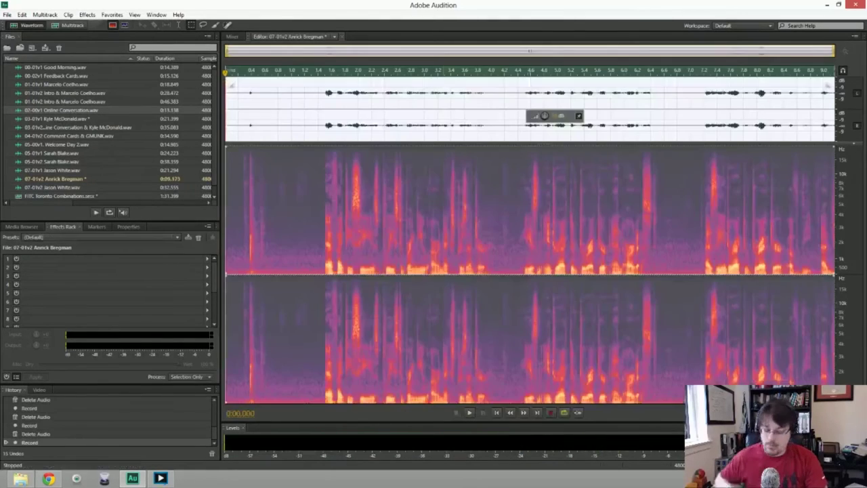
pyautogui.press('Delete')
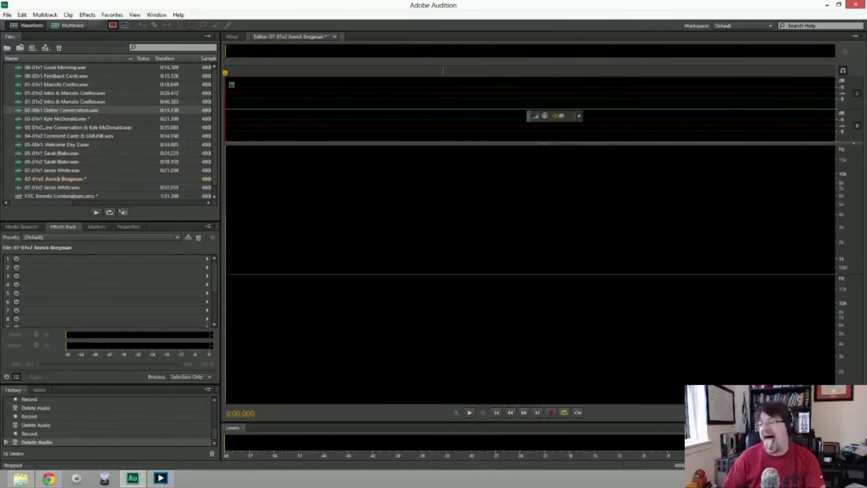
# Record and discard three unsatisfactory narration takes with Ctrl+A and Delete, then record another.
pyautogui.hotkey('shift', 'space')
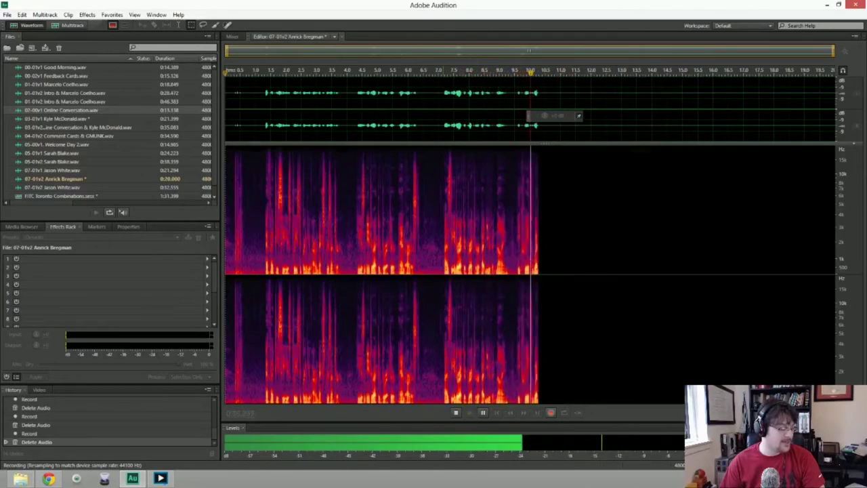
pyautogui.press('space')
pyautogui.hotkey('ctrl', 'a')
pyautogui.press('Delete')
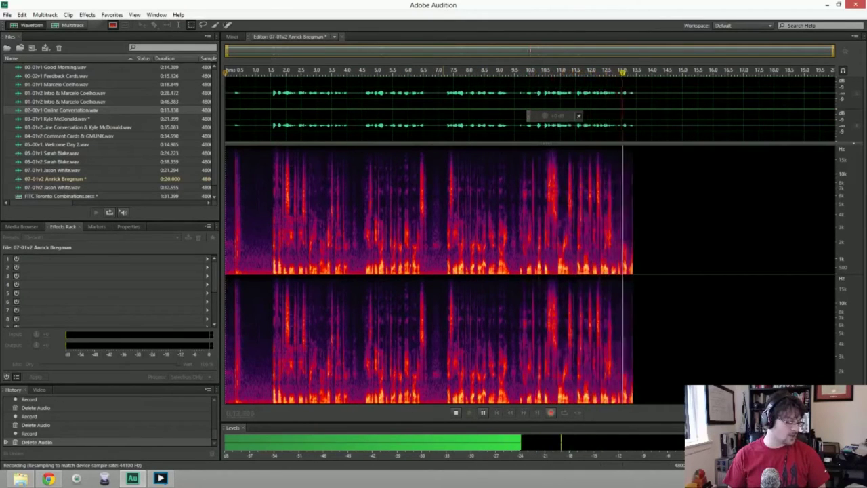
pyautogui.press('space')
pyautogui.hotkey('ctrl', 'a')
pyautogui.press('Delete')
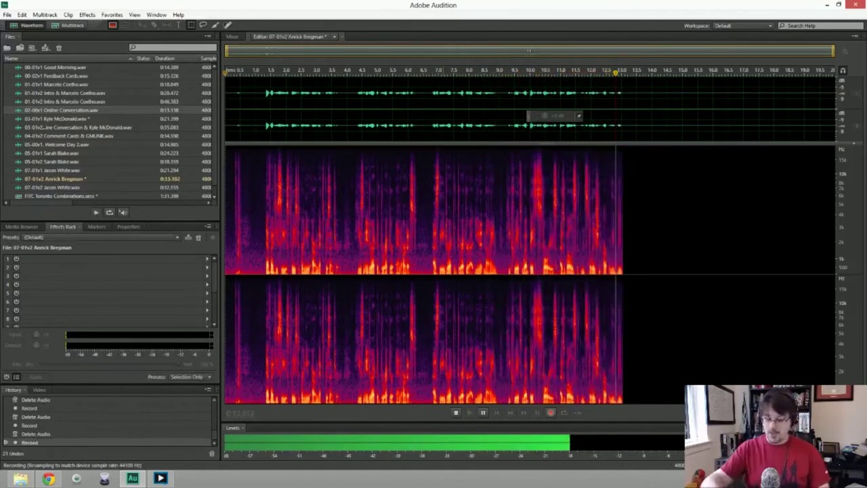
pyautogui.press('space')
pyautogui.hotkey('ctrl', 'a')
pyautogui.press('Delete')
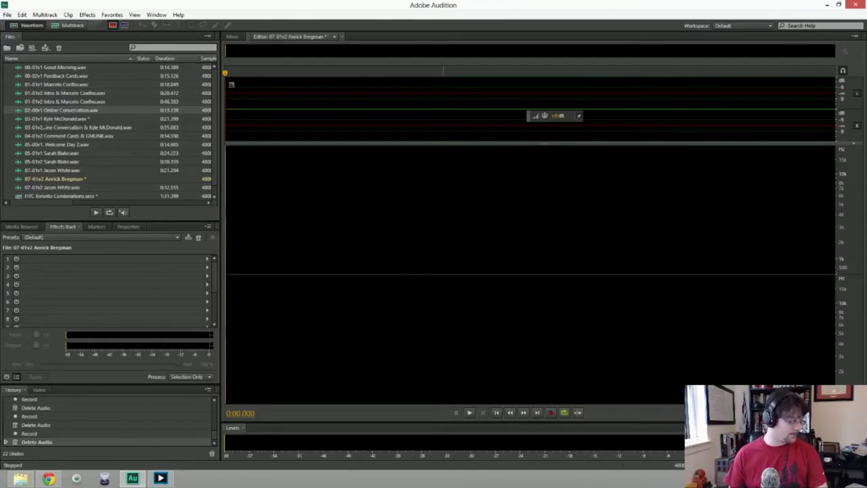
pyautogui.hotkey('shift', 'space')
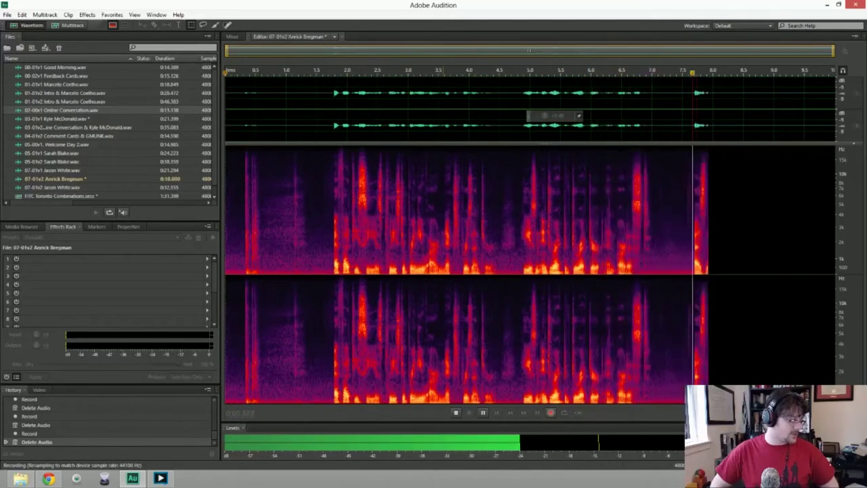
pyautogui.press('space')
# Delete the failed take and several more false-start narration takes as they're recorded.
pyautogui.hotkey('ctrl', 'a')
pyautogui.press('Delete')
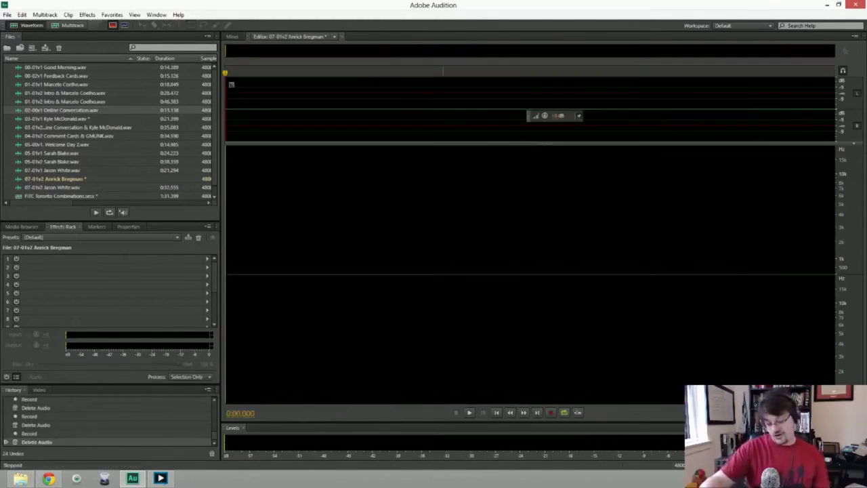
pyautogui.hotkey('shift', 'space')
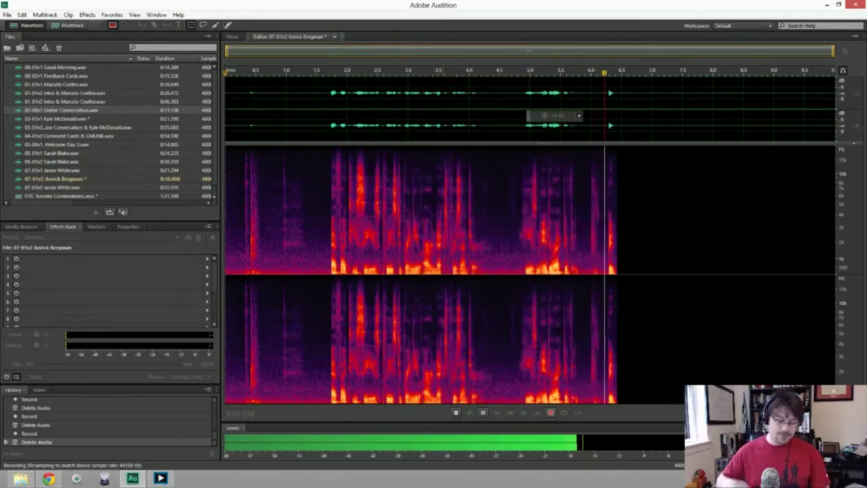
pyautogui.press('space')
pyautogui.hotkey('ctrl', 'a')
pyautogui.press('Delete')
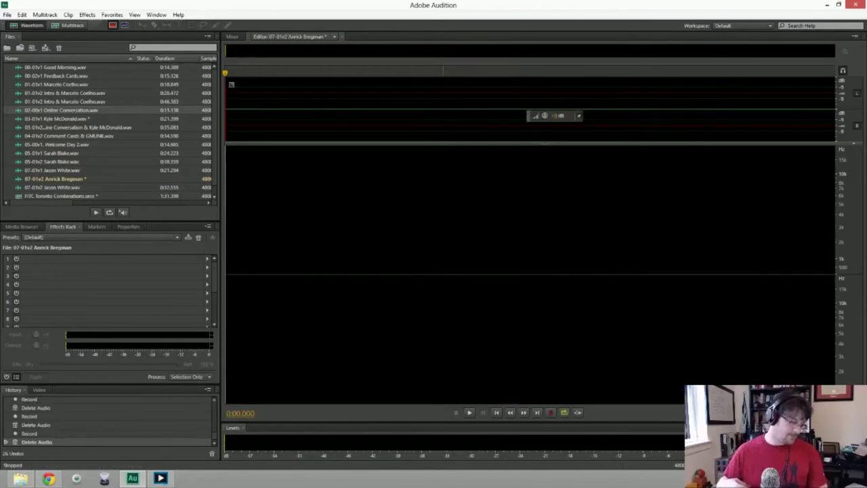
pyautogui.hotkey('shift', 'space')
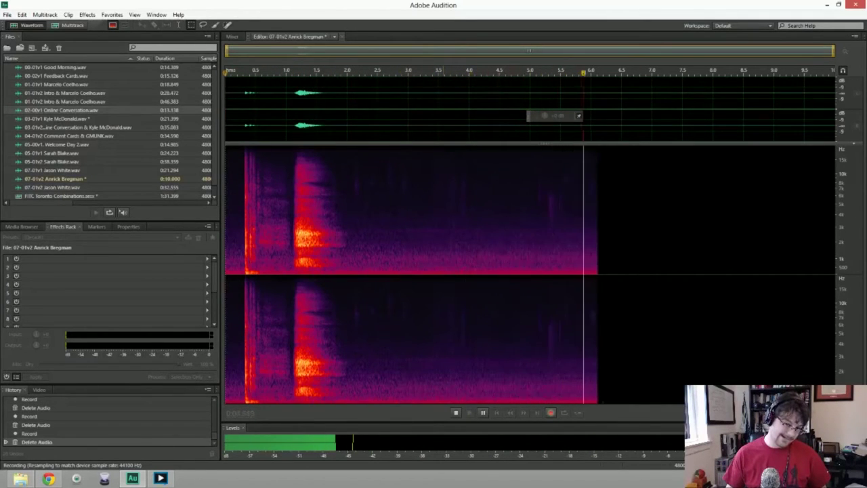
pyautogui.press('space')
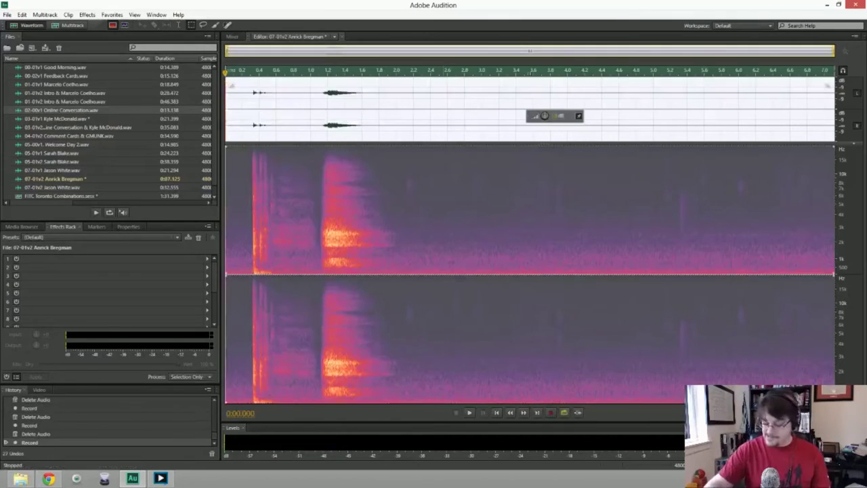
pyautogui.press('Delete')
pyautogui.hotkey('shift', 'space')
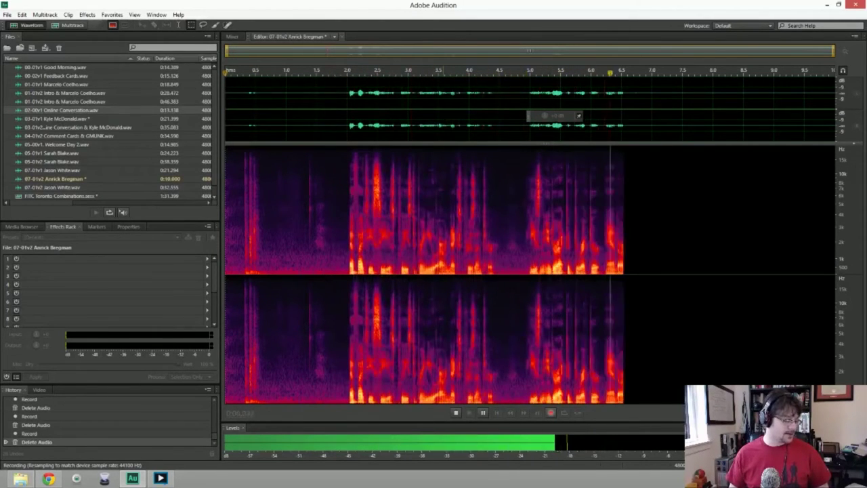
pyautogui.press('space')
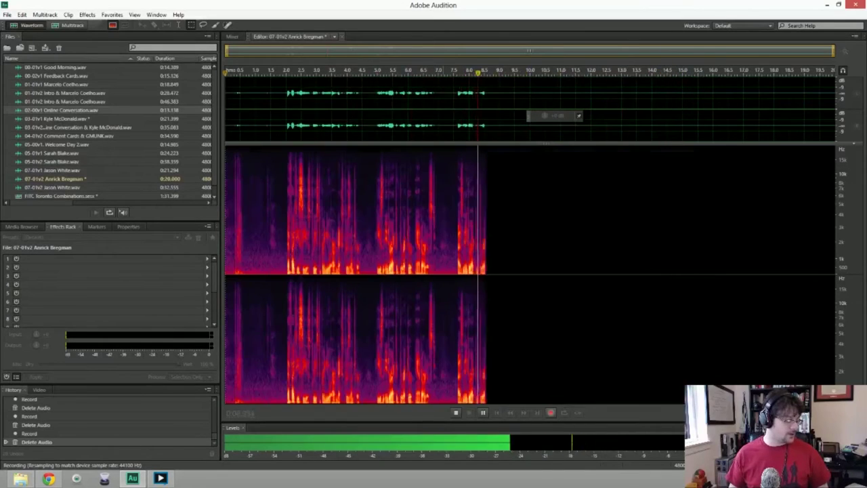
pyautogui.press('Delete')
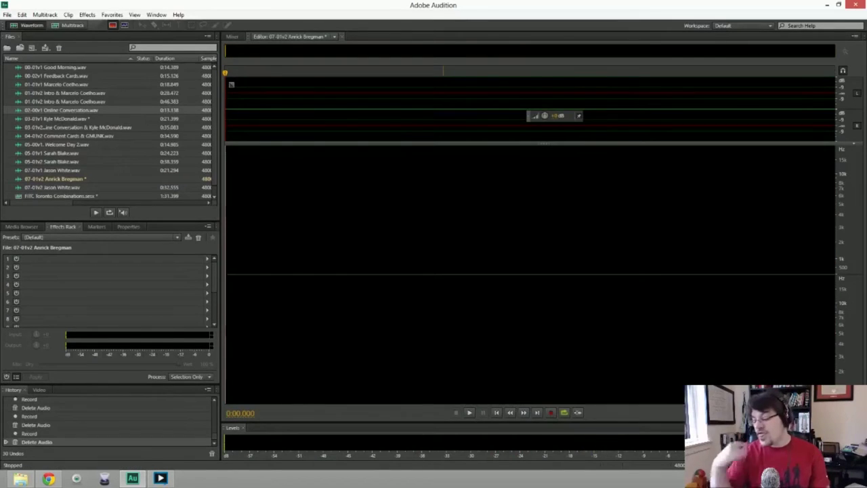
# Undo one more false start, then record the full narration take of about 22 seconds.
pyautogui.hotkey('shift', 'space')
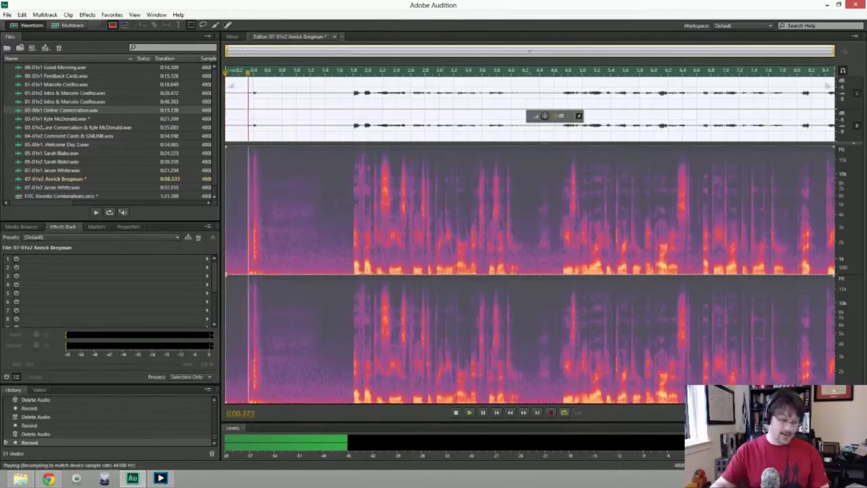
pyautogui.press('space')
pyautogui.hotkey('ctrl', 'z')
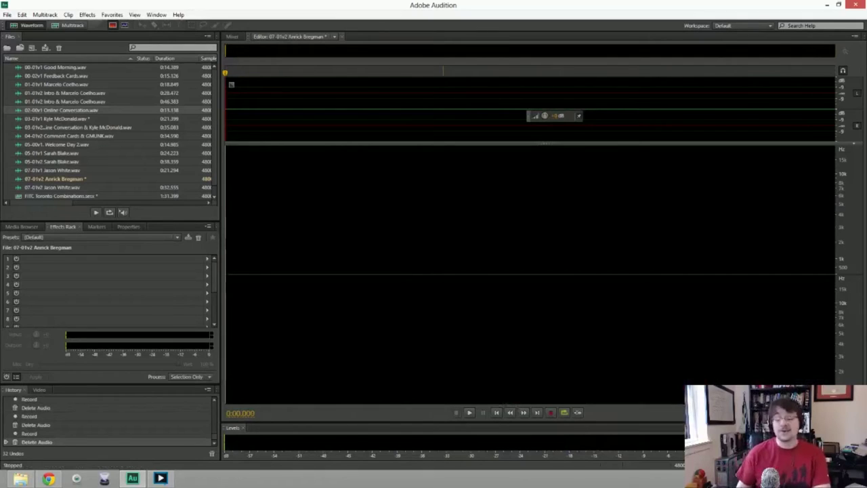
pyautogui.hotkey('shift', 'space')
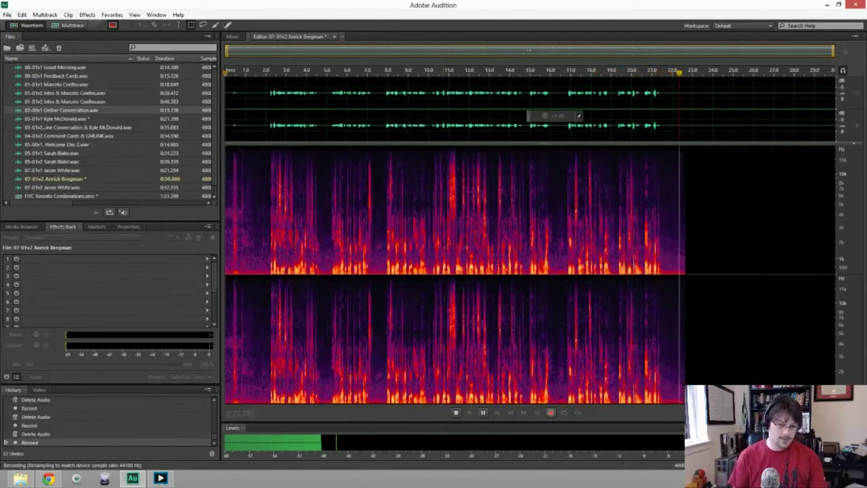
pyautogui.press('space')
# Delete the silent lead-in at the start of the narration clip.
pyautogui.click(242, 89)
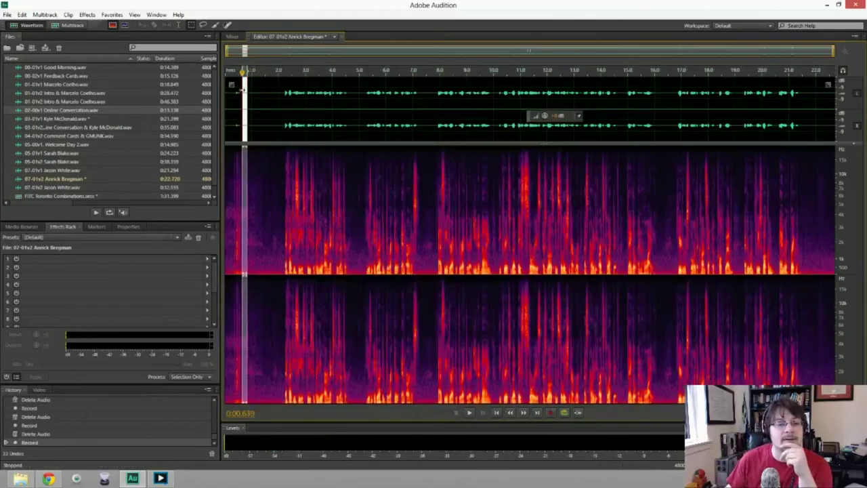
pyautogui.moveTo(244, 102); pyautogui.dragTo(228, 95)
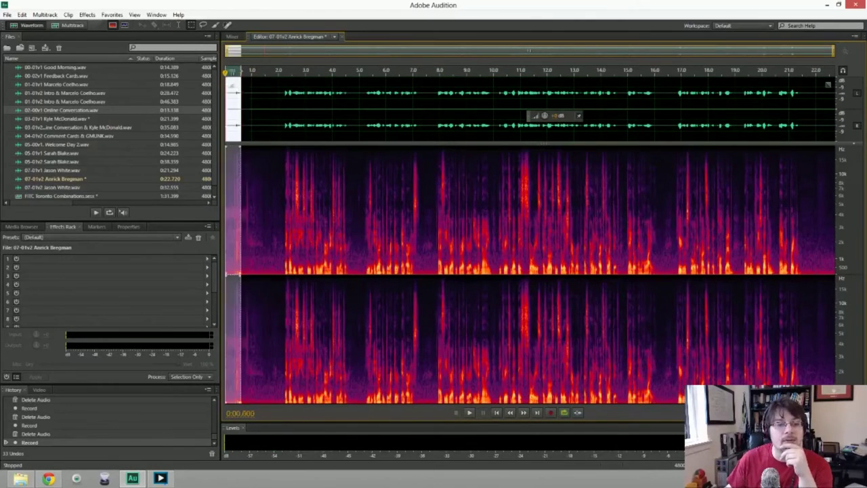
pyautogui.press('Delete')
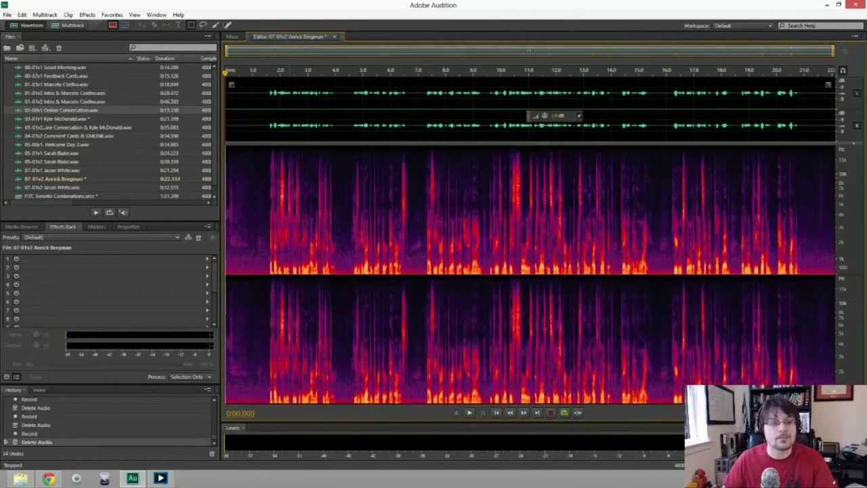
# Apply Noise Reduction to the whole narration using the room tone before the speech, then preview it.
pyautogui.moveTo(227, 100); pyautogui.dragTo(266, 101)
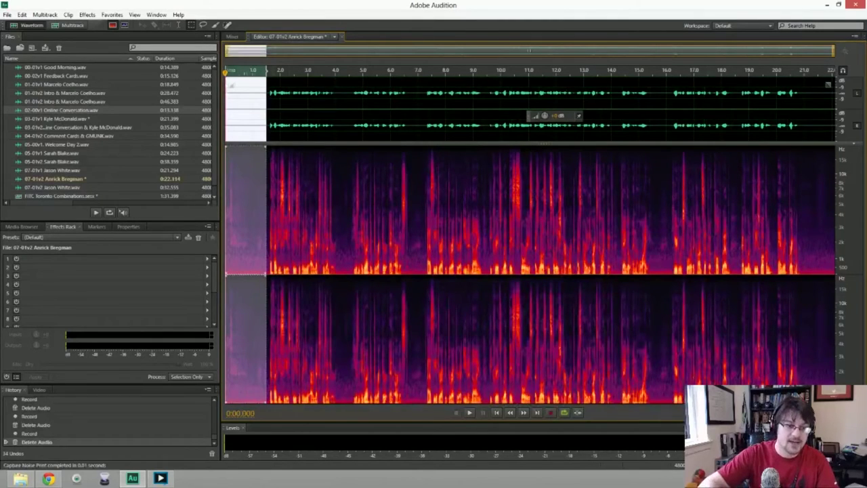
pyautogui.hotkey('ctrl', 'p')
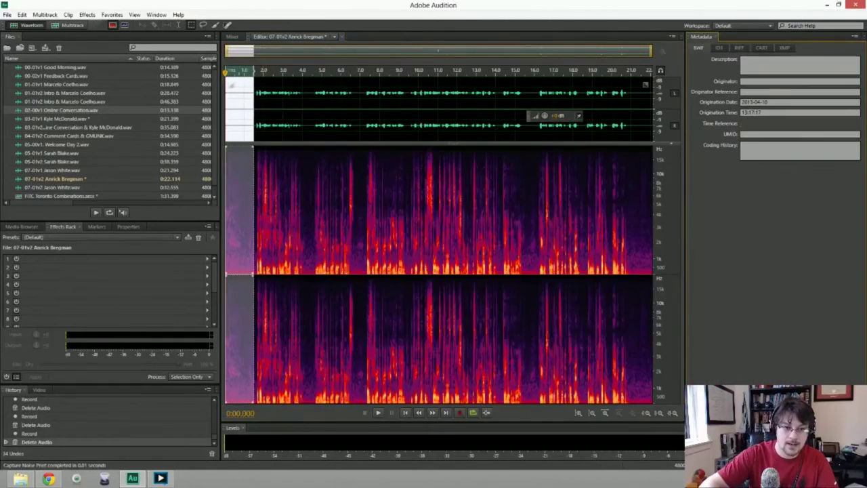
pyautogui.hotkey('ctrl', 'p')
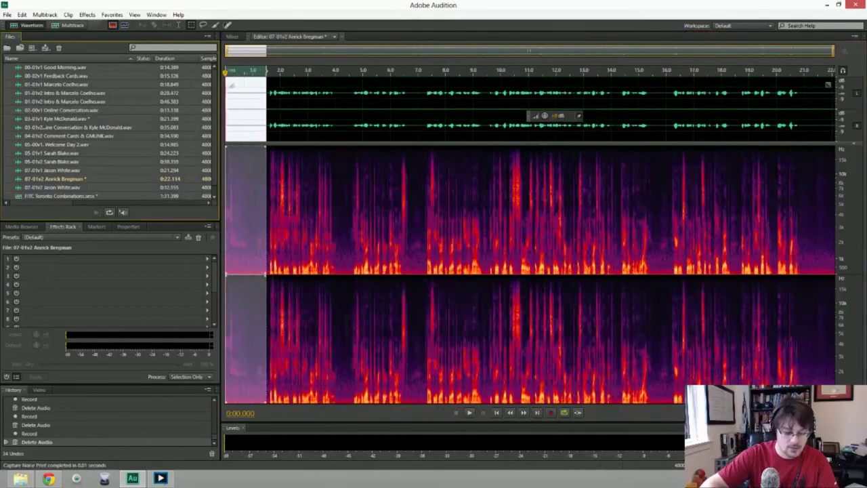
pyautogui.press('=')
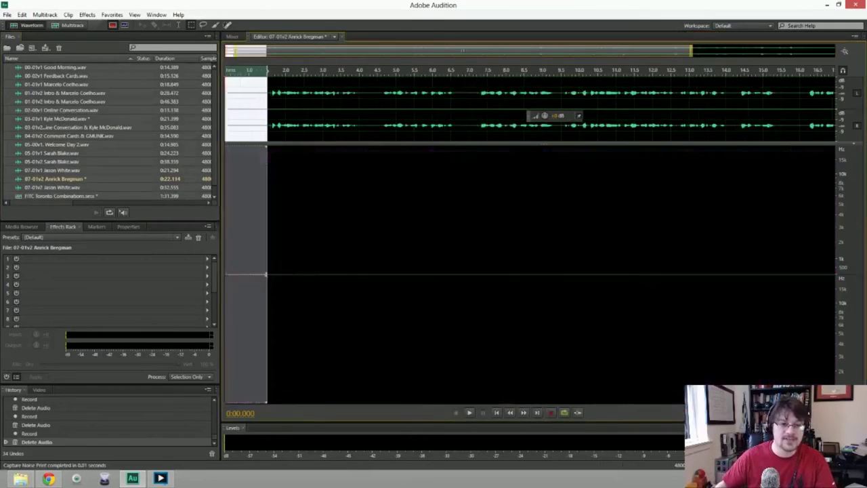
pyautogui.hotkey('ctrl', 'a')
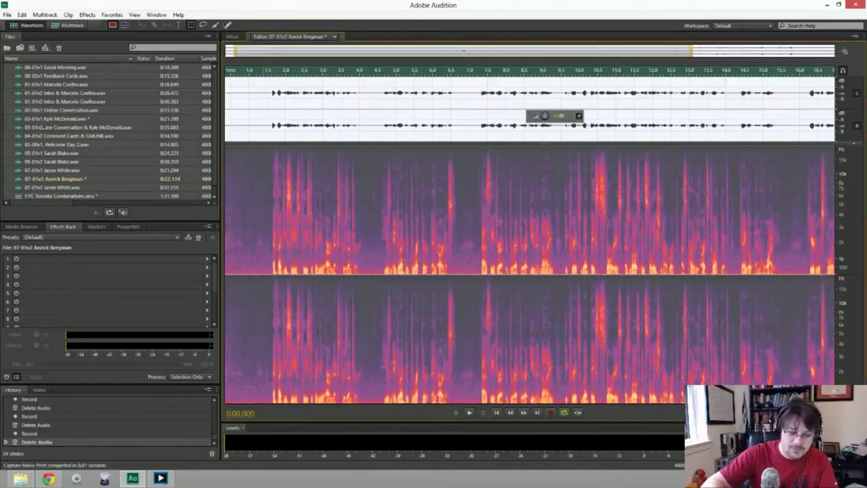
pyautogui.hotkey('ctrl', 'shift', 'p')
pyautogui.press('Return')
pyautogui.press('space')
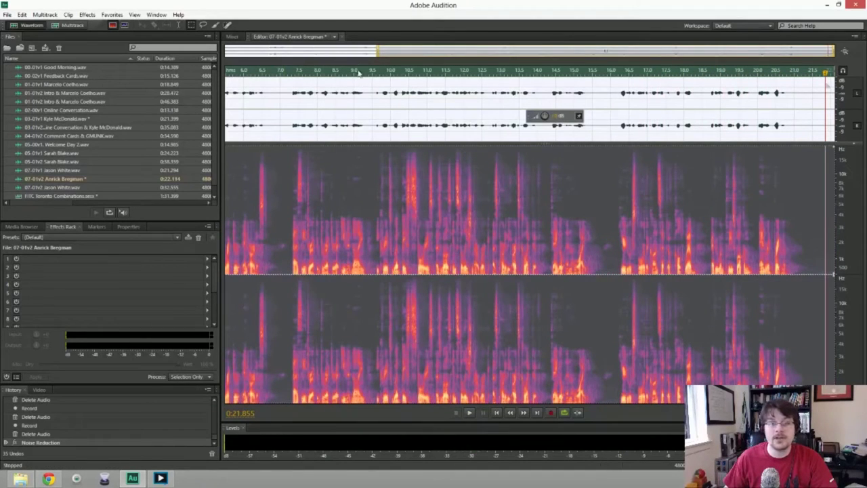
# Trim the leftover stretch near the start, leaving a 0:21.721 take, and play it back.
pyautogui.moveTo(373, 57); pyautogui.dragTo(226, 52)
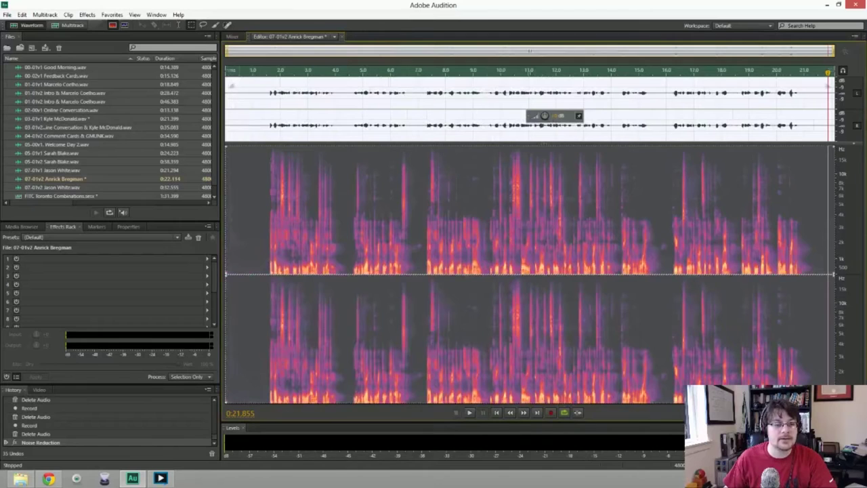
pyautogui.press('Delete')
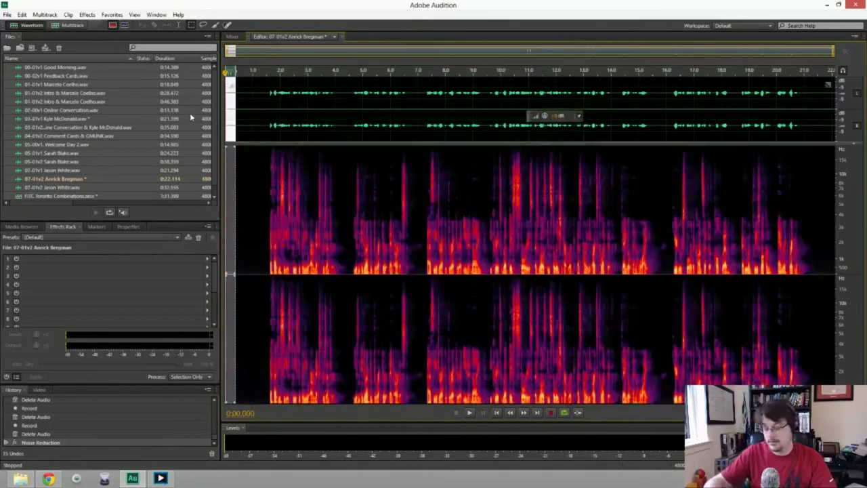
pyautogui.press('space')
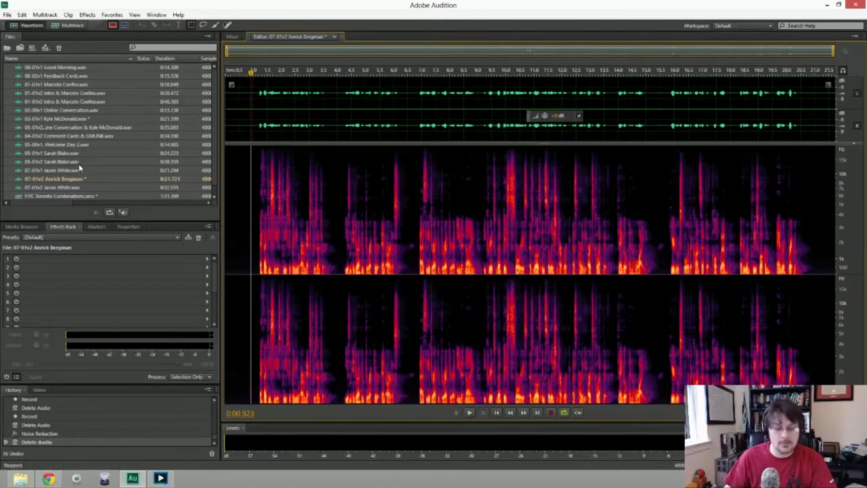
# Save the narration as a Wave PCM file in the Toronto 1 Monday folder.
pyautogui.hotkey('ctrl', 'shift', 's')
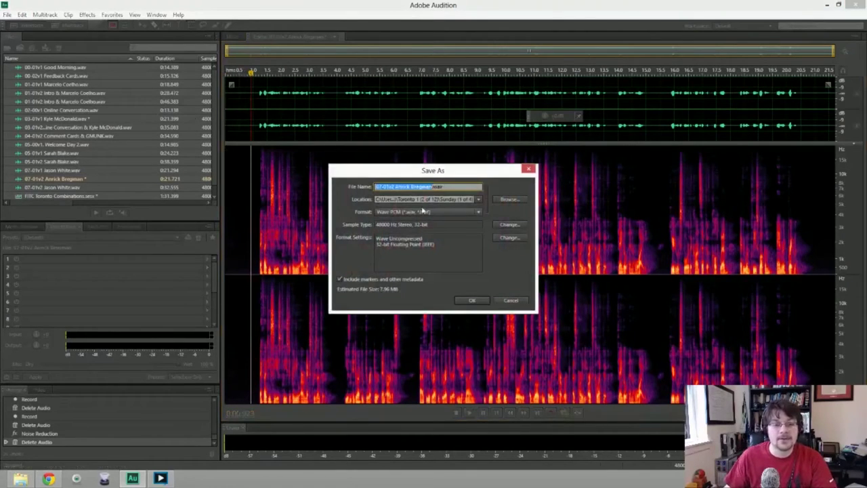
pyautogui.click(480, 200)
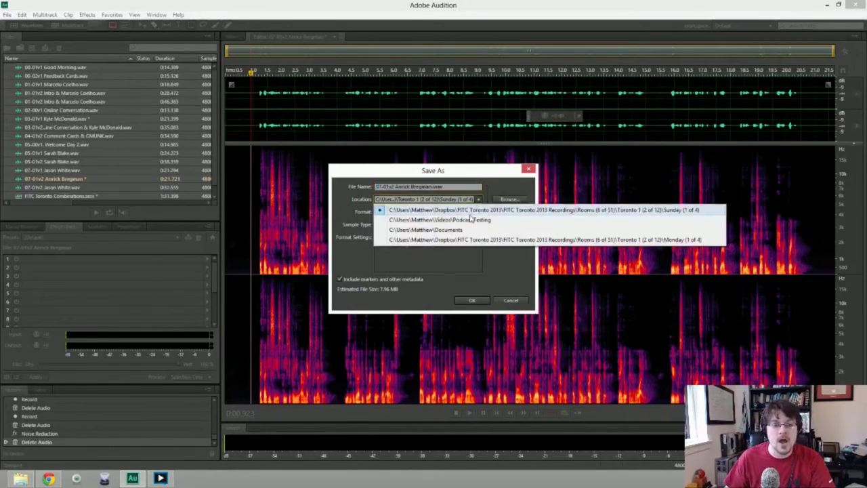
pyautogui.click(508, 199)
pyautogui.click(508, 199)
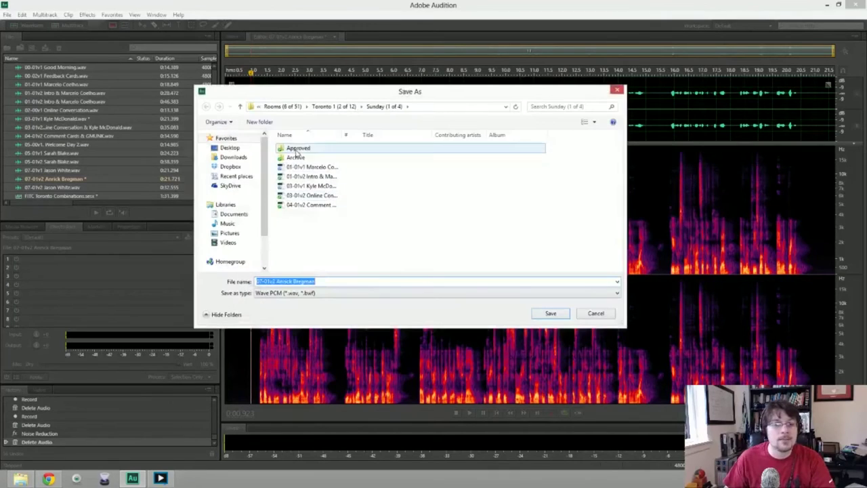
pyautogui.click(242, 107)
pyautogui.doubleClick(294, 146)
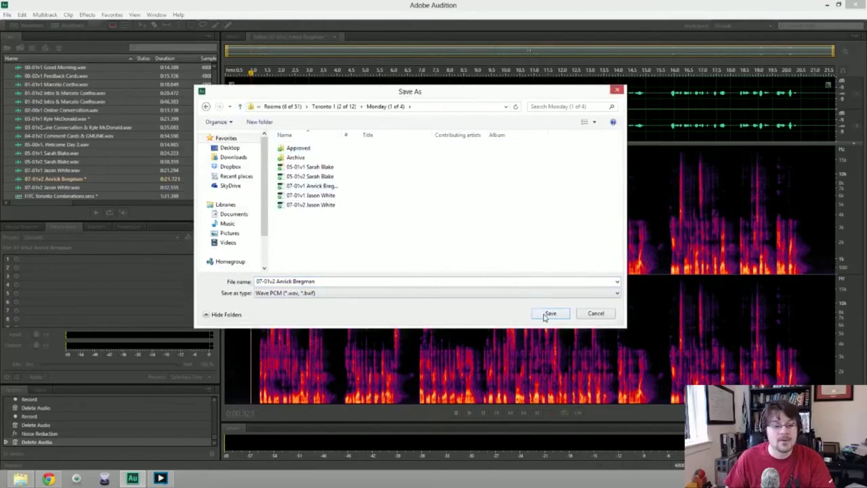
pyautogui.click(550, 314)
pyautogui.click(469, 303)
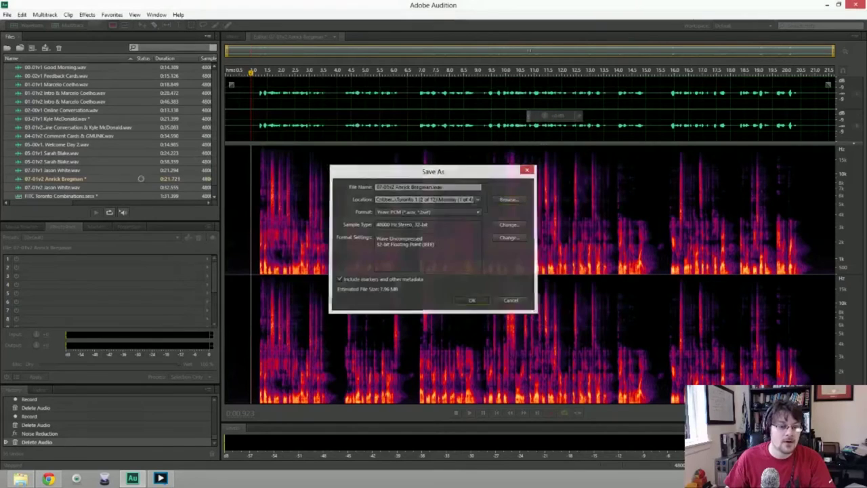
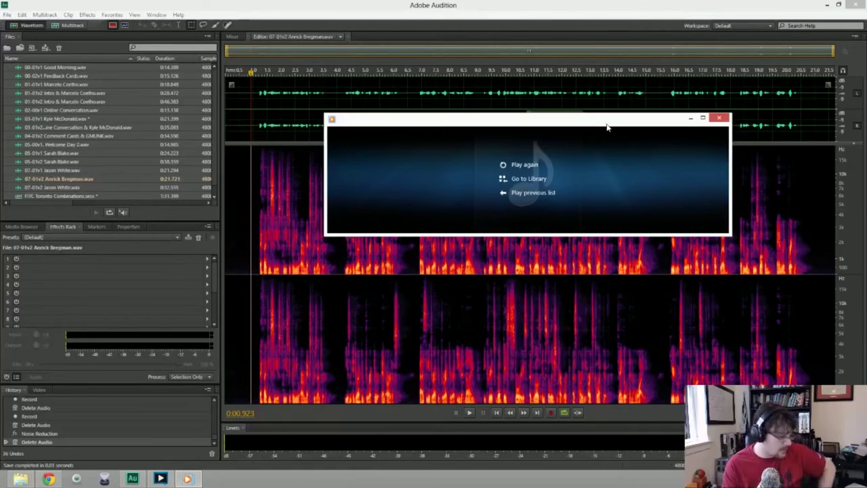
# Close Windows Media Player to bring back the Audition spectrogram of the 07-01v2 file.
pyautogui.moveTo(719, 134)
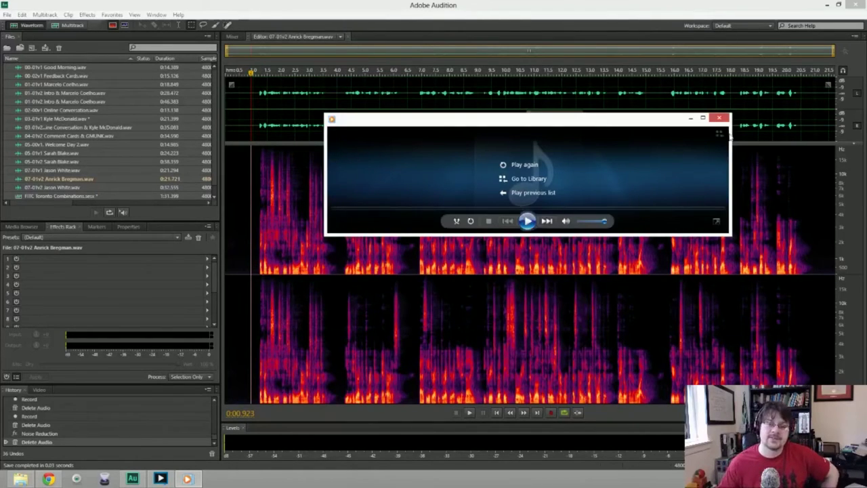
pyautogui.click(718, 118)
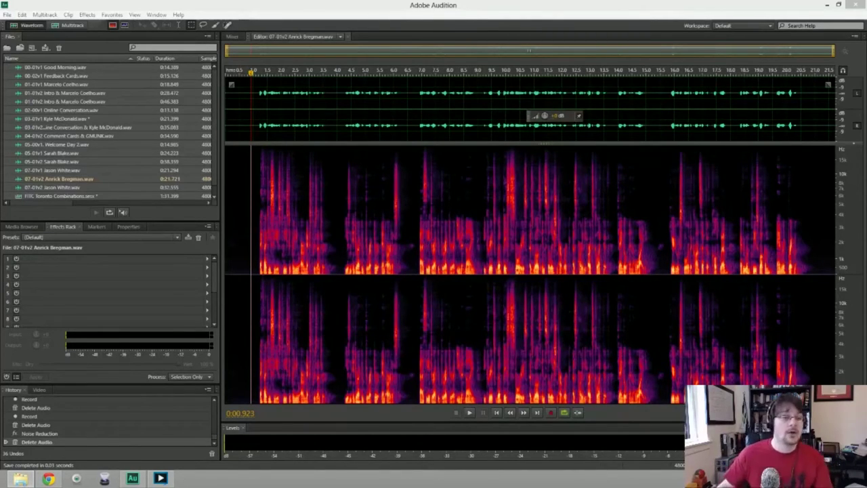
pyautogui.click(9, 15)
# Create a new 48000 Hz stereo audio file named '08-01v2 Before' plus the speaker's name.
pyautogui.moveTo(21, 26)
pyautogui.click(193, 35)
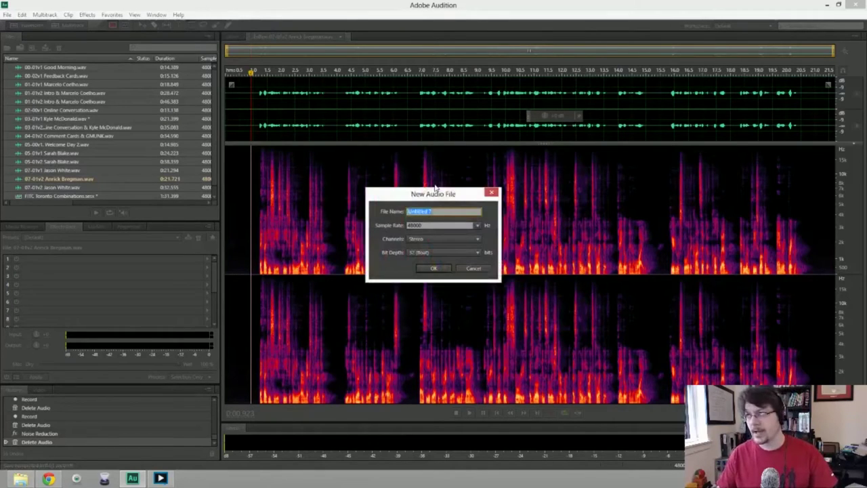
pyautogui.write('08-01v2')
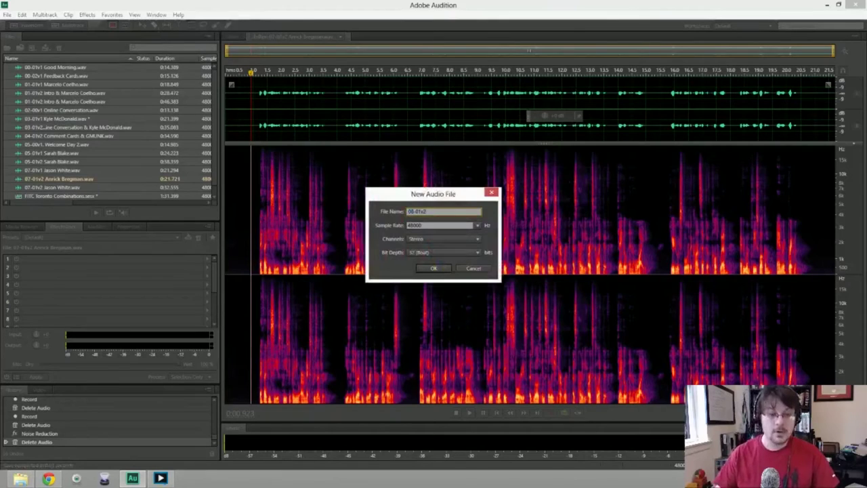
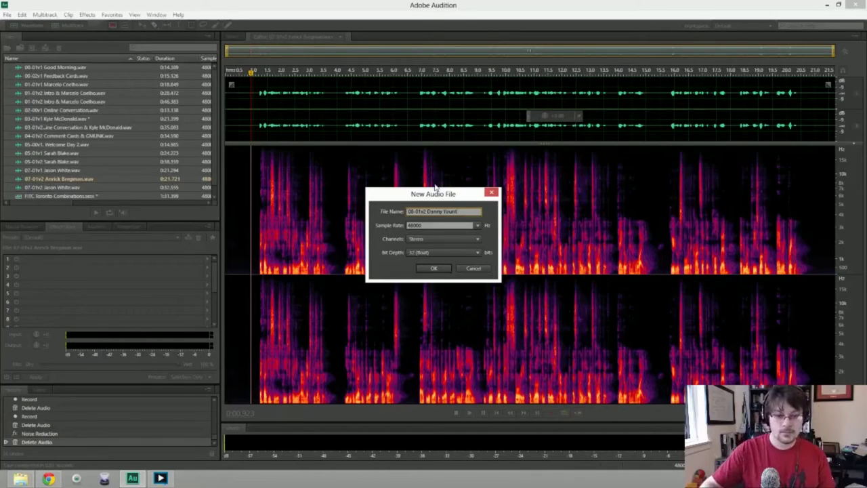
pyautogui.write('Before we Begin &')
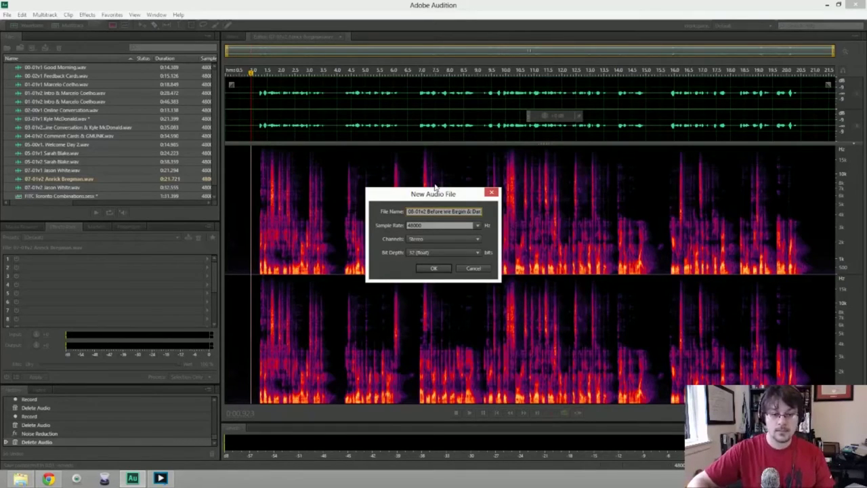
pyautogui.press('Return')
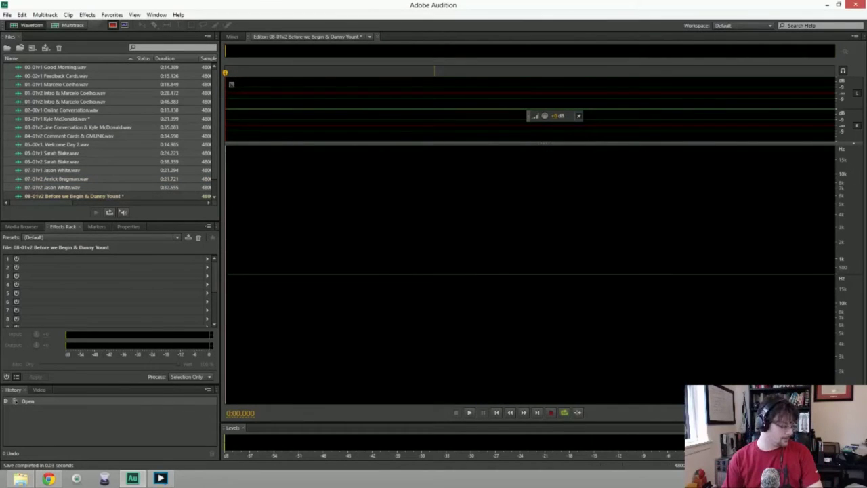
pyautogui.hotkey('shift', 'space')
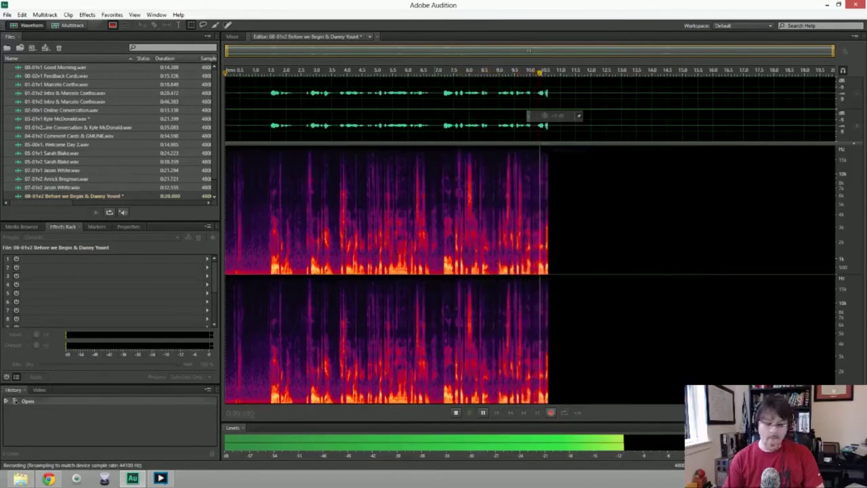
pyautogui.press('space')
pyautogui.press('Delete')
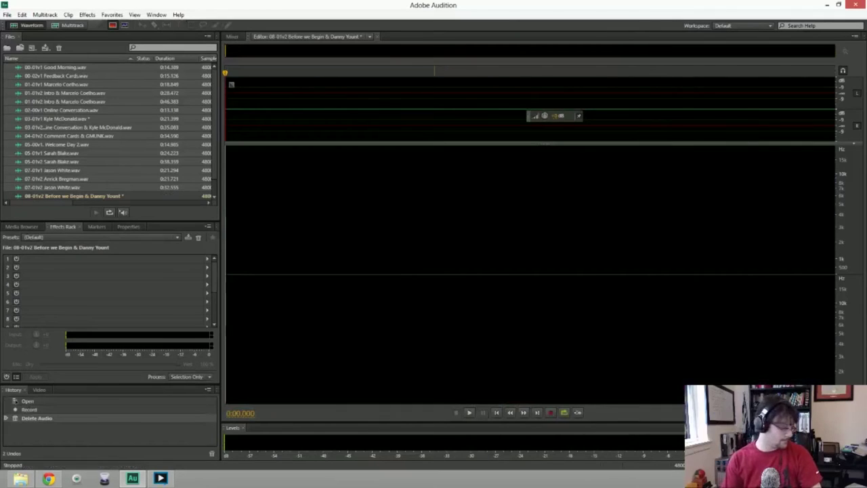
pyautogui.hotkey('shift', 'space')
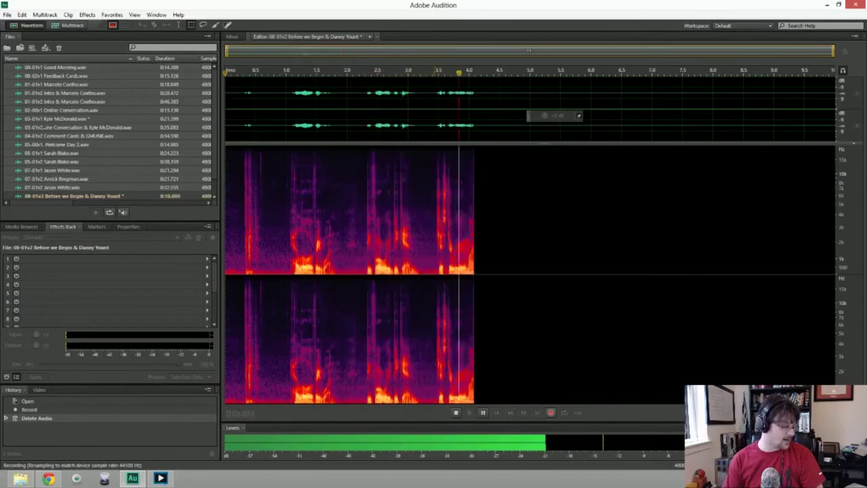
pyautogui.press('space')
pyautogui.press('Delete')
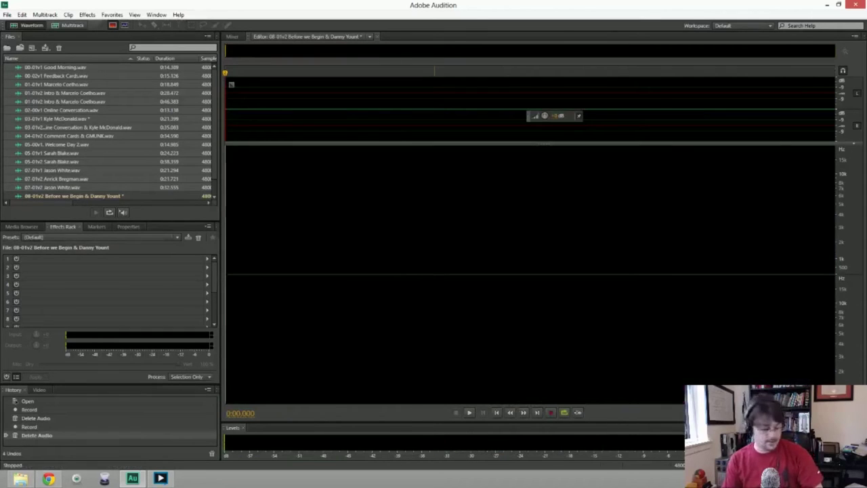
pyautogui.hotkey('shift', 'space')
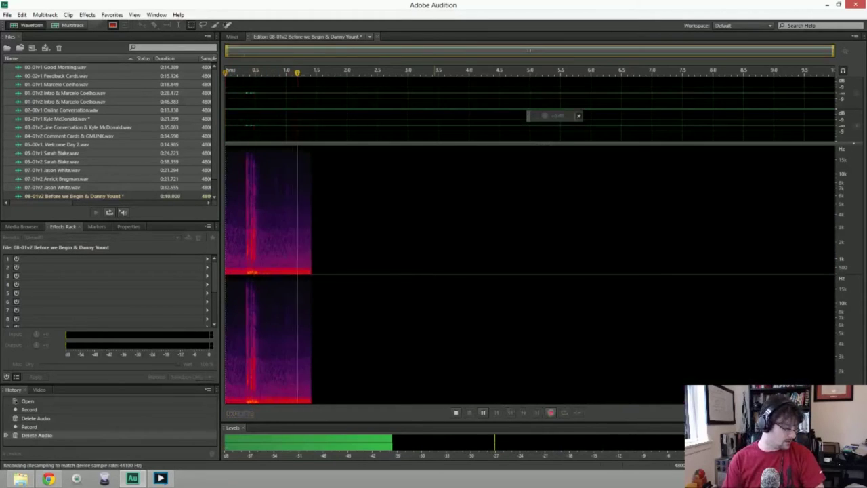
pyautogui.press('space')
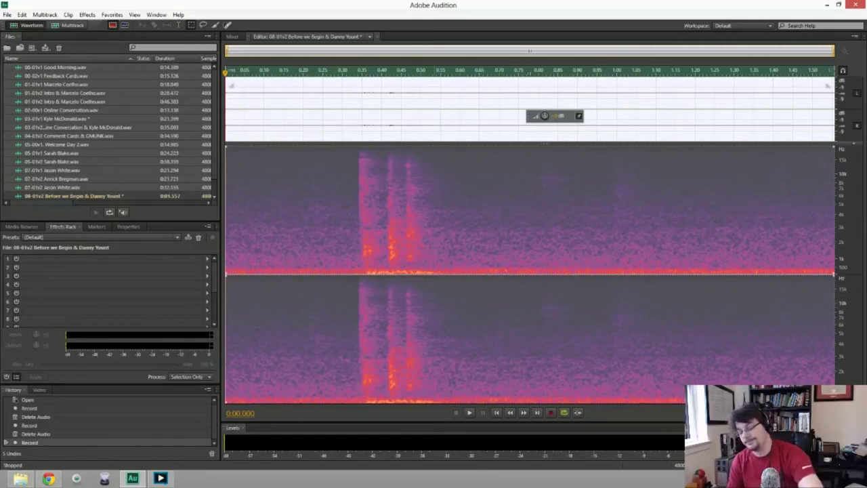
pyautogui.hotkey('ctrl', 'a')
pyautogui.press('Delete')
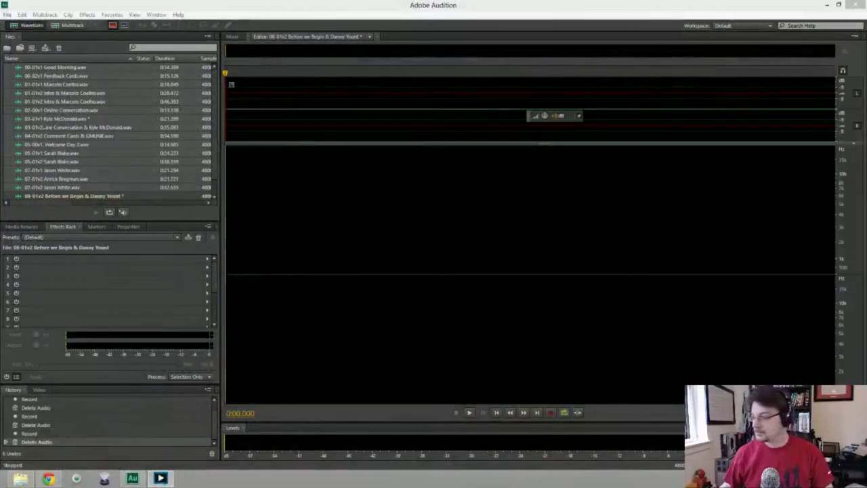
pyautogui.click(504, 13)
pyautogui.hotkey('shift', 'space')
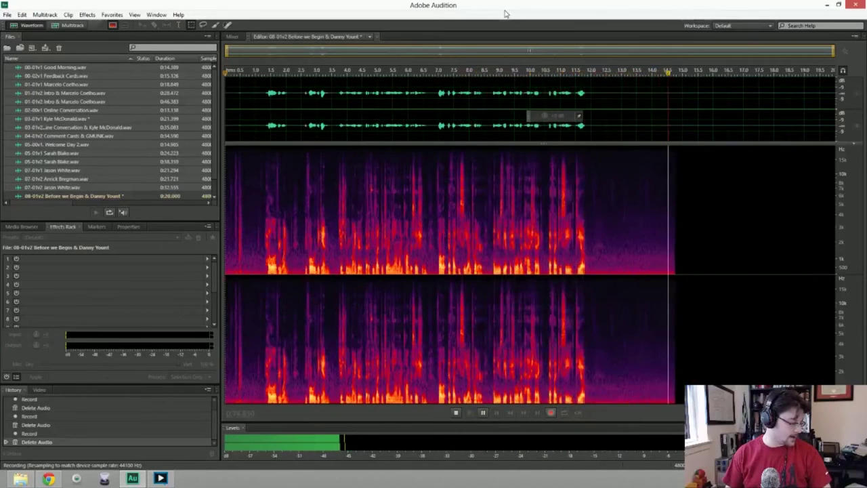
pyautogui.press('space')
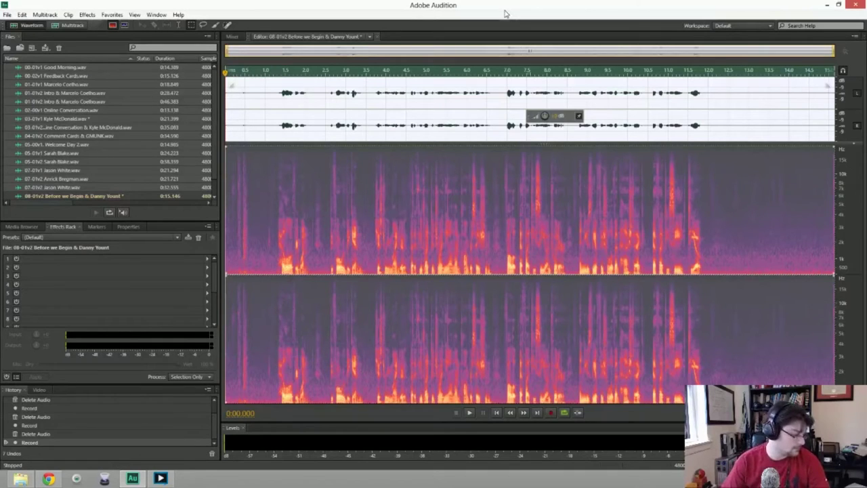
pyautogui.press('Delete')
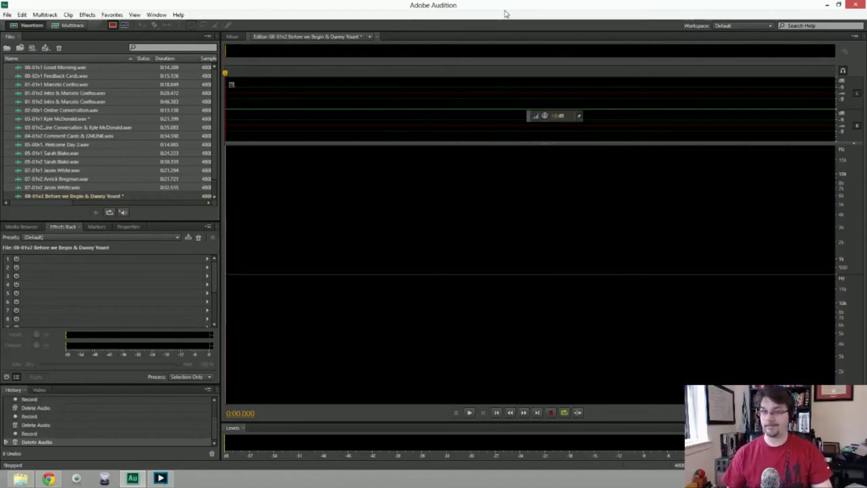
# Record and discard two failed intro takes, including a 3.84-second one.
pyautogui.hotkey('shift', 'space')
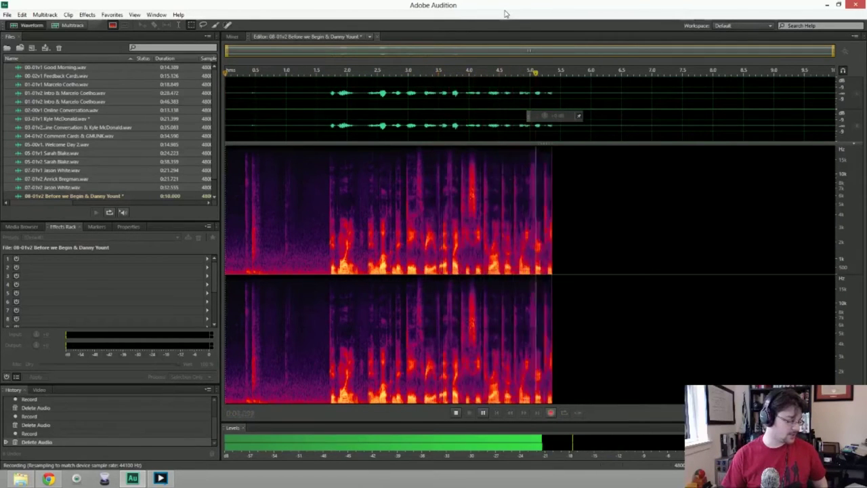
pyautogui.press('space')
pyautogui.hotkey('ctrl', 'a')
pyautogui.press('Delete')
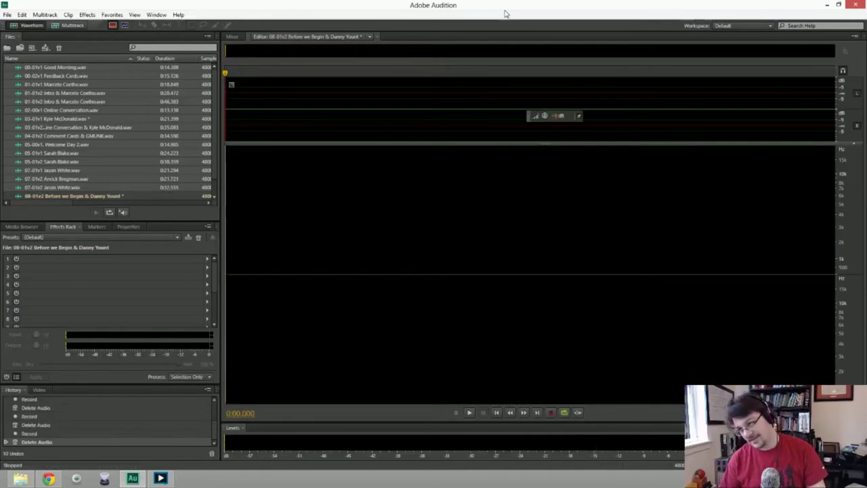
pyautogui.hotkey('shift', 'space')
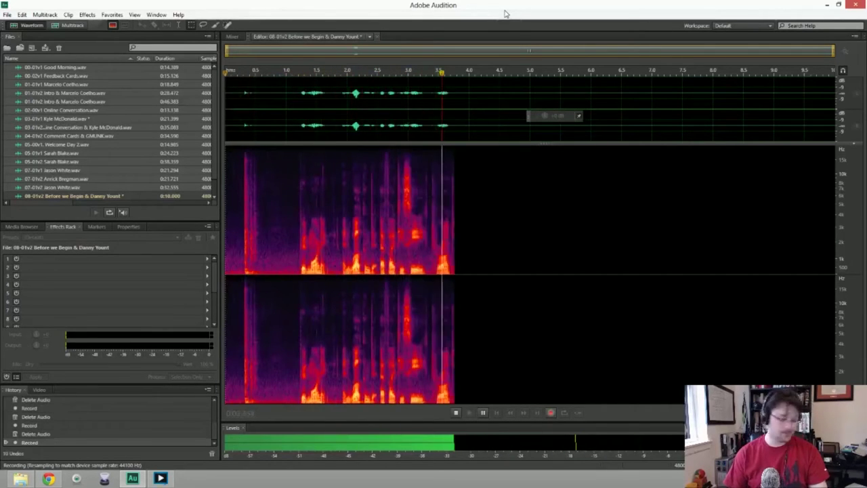
pyautogui.press('space')
pyautogui.hotkey('ctrl', 'a')
pyautogui.press('Delete')
# Discard one more failed take, then record a complete 22.7-second intro take.
pyautogui.hotkey('shift', 'space')
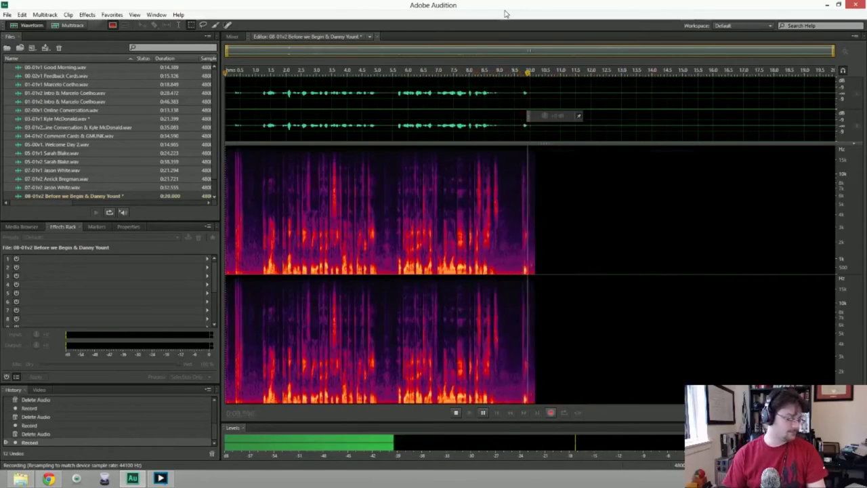
pyautogui.press('space')
pyautogui.hotkey('ctrl', 'a')
pyautogui.press('Delete')
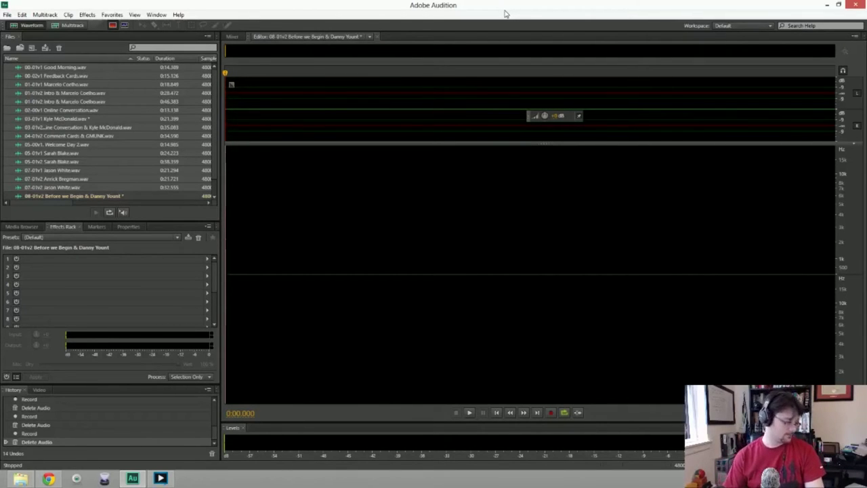
pyautogui.hotkey('shift', 'space')
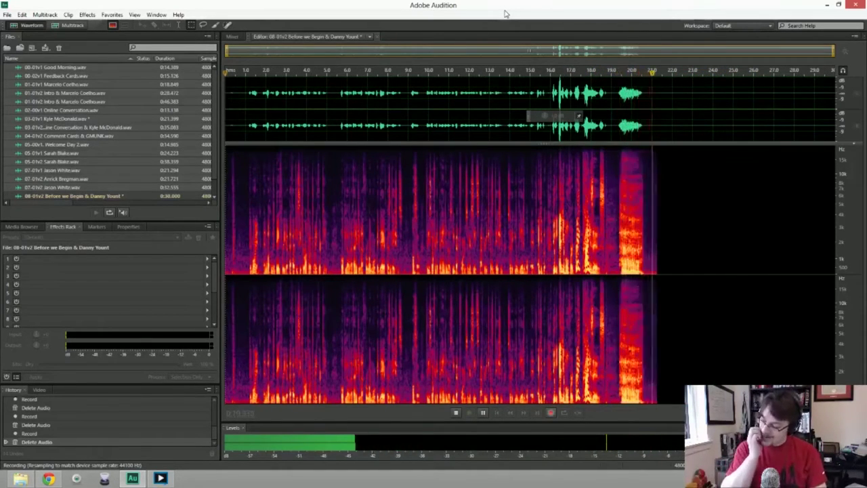
pyautogui.press('space')
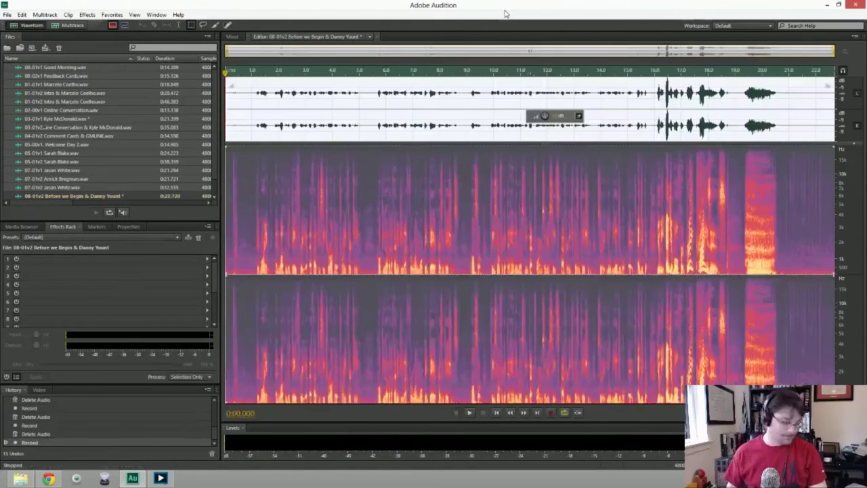
# Delete the 22.7-second take, record a roughly 30-second attempt, and delete that too.
pyautogui.hotkey('ctrl', 'a')
pyautogui.press('Delete')
pyautogui.hotkey('shift', 'space')
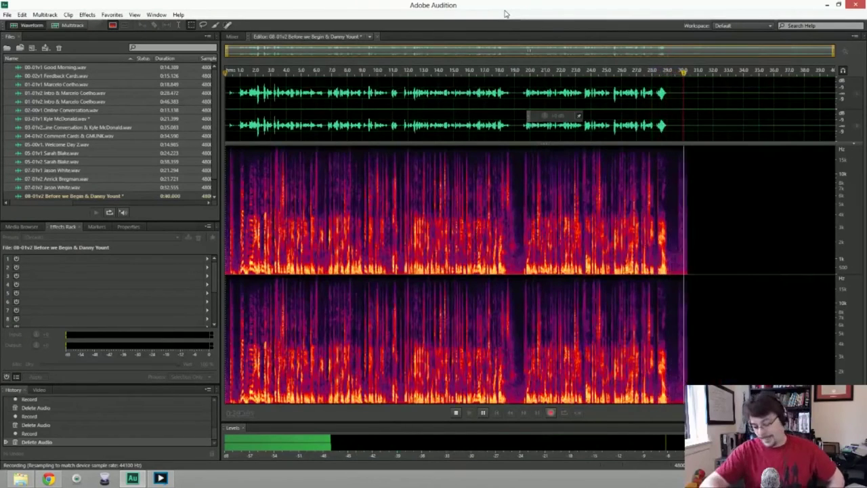
pyautogui.press('space')
pyautogui.hotkey('ctrl', 'a')
pyautogui.press('Delete')
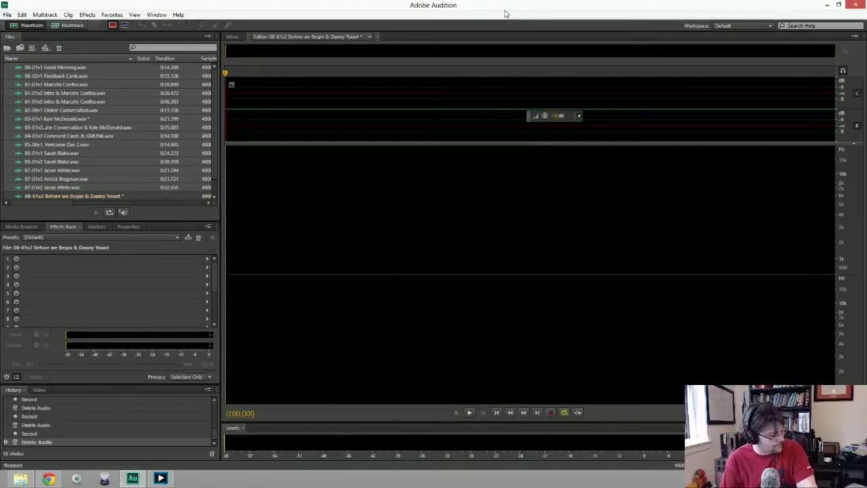
# Record a 12-second take, delete it, and start recording a fresh intro take.
pyautogui.hotkey('shift', 'space')
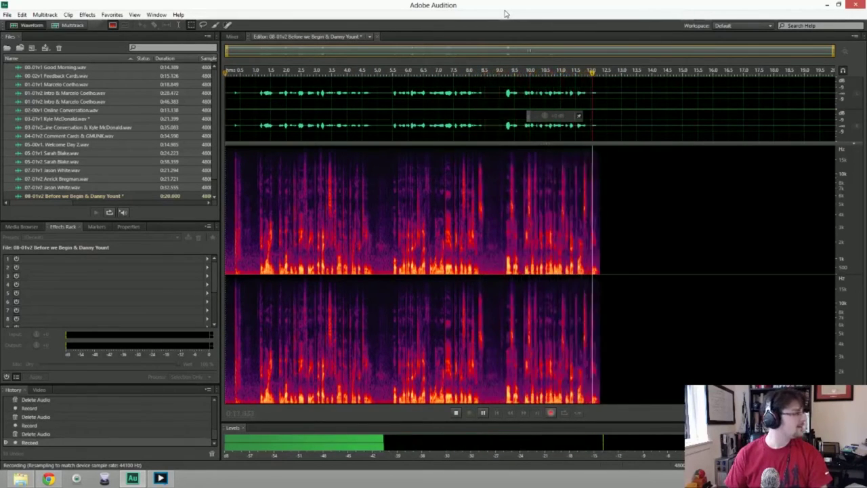
pyautogui.press('space')
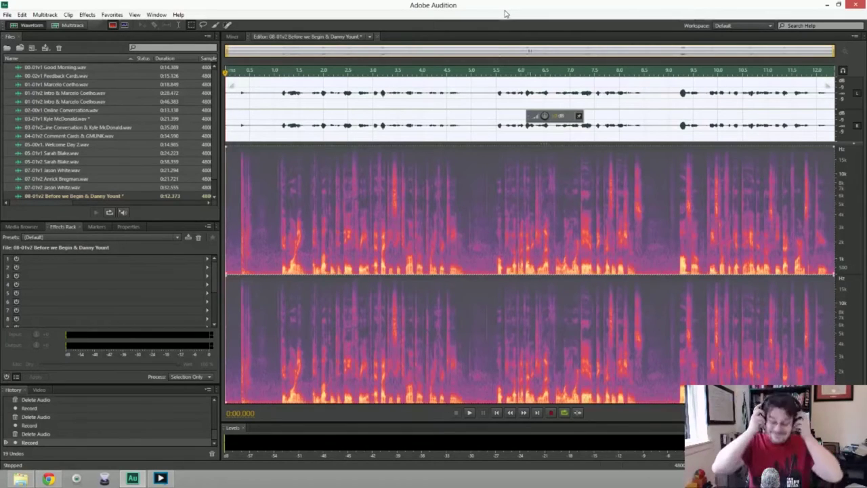
pyautogui.press('Delete')
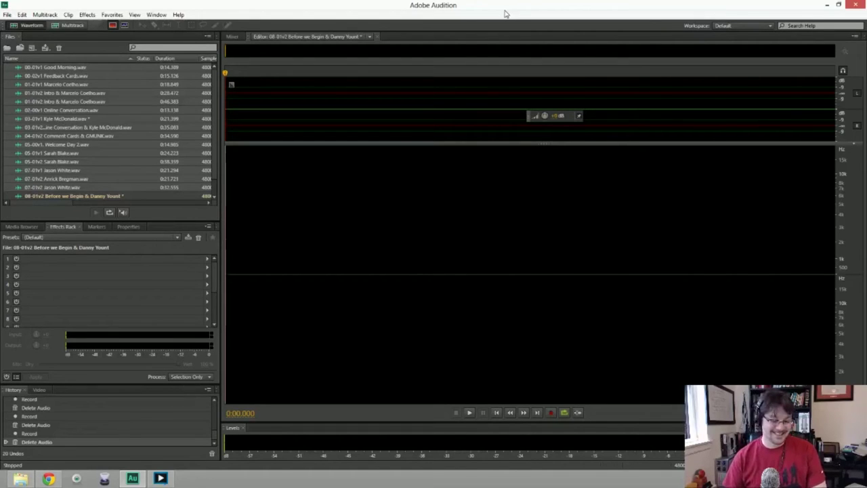
pyautogui.hotkey('shift', 'space')
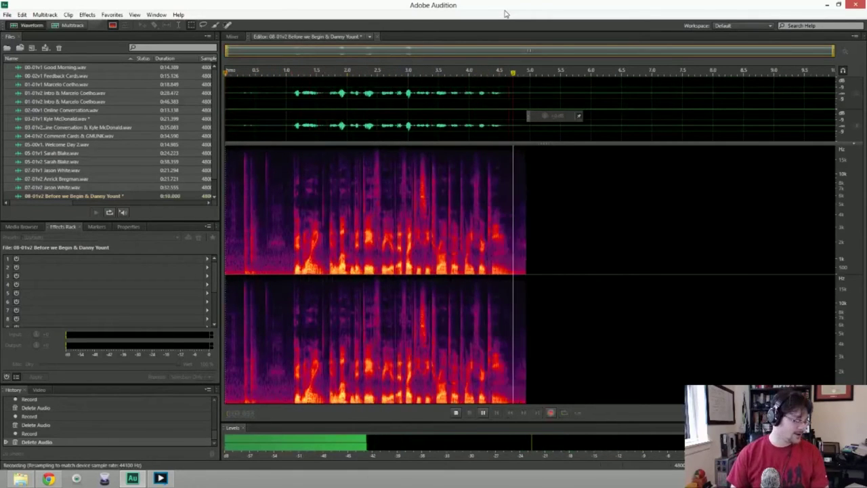
pyautogui.press('space')
pyautogui.hotkey('ctrl', 'a')
pyautogui.press('Delete')
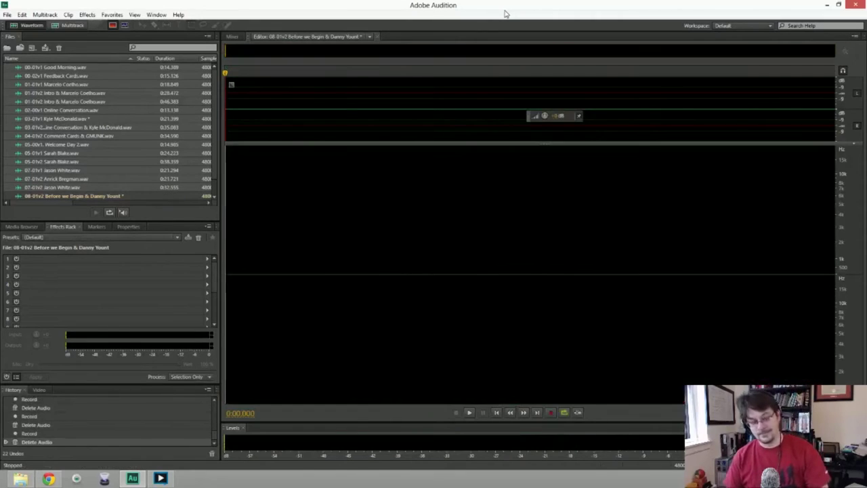
pyautogui.hotkey('shift', 'space')
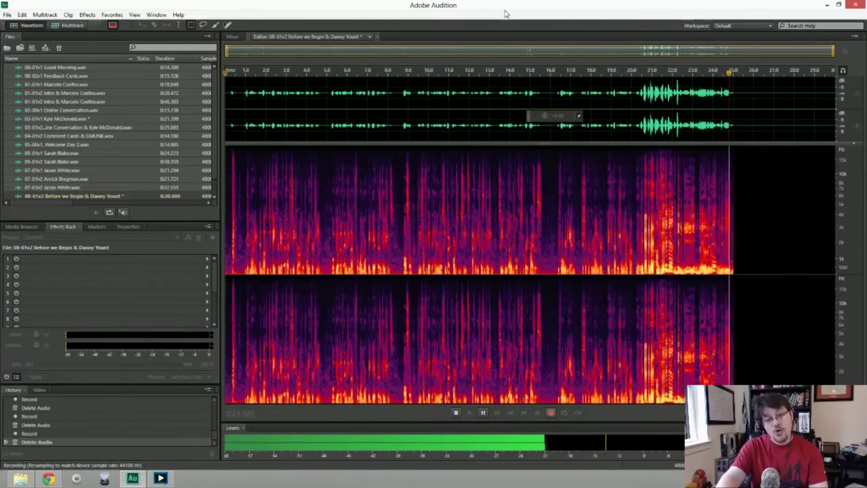
pyautogui.press('space')
pyautogui.hotkey('ctrl', 'a')
pyautogui.press('Delete')
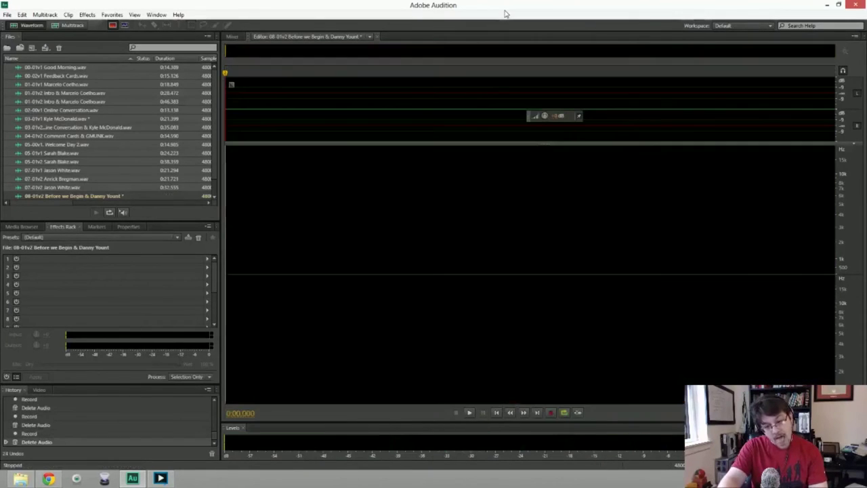
# Record a full intro take of about 54.5 seconds, then place the playhead near 33 seconds.
pyautogui.hotkey('shift', 'space')
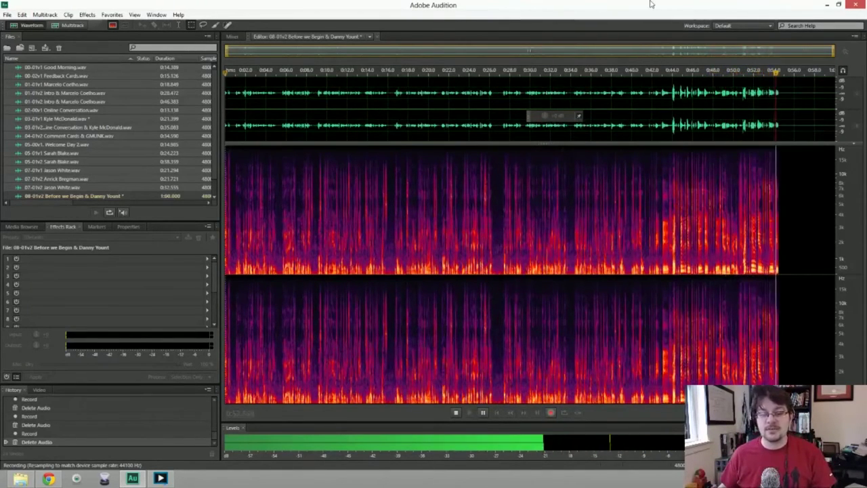
pyautogui.press('space')
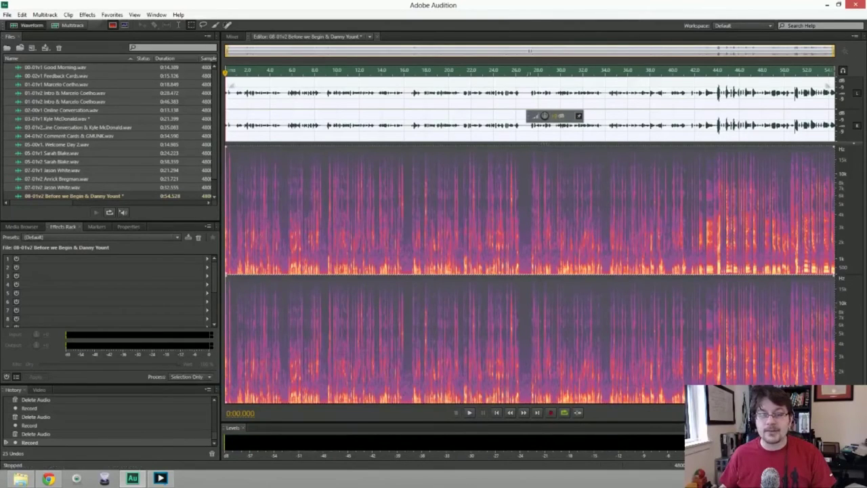
pyautogui.click(603, 204)
# Play back to locate the flub and select from about 27 seconds to the end.
pyautogui.press('space')
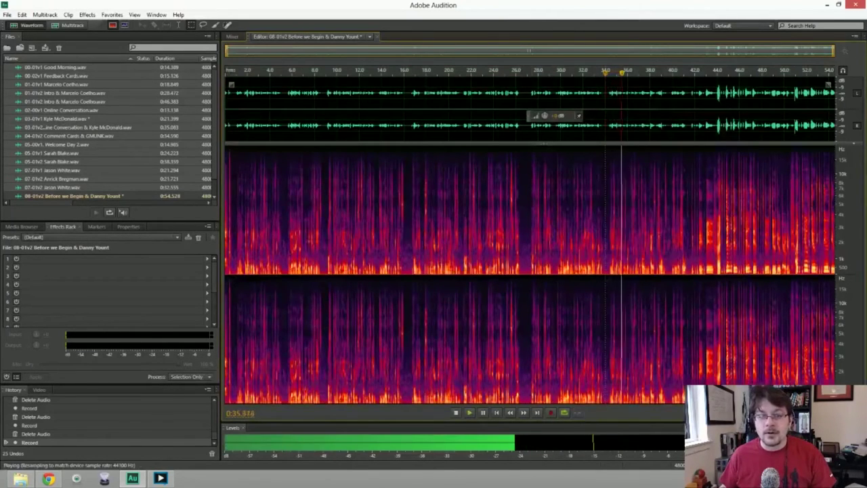
pyautogui.click(525, 203)
pyautogui.press('space')
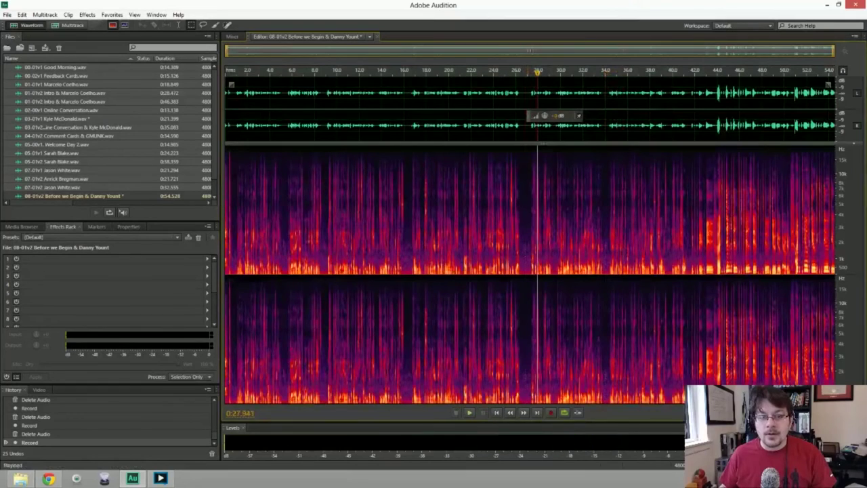
pyautogui.moveTo(528, 203); pyautogui.dragTo(838, 204)
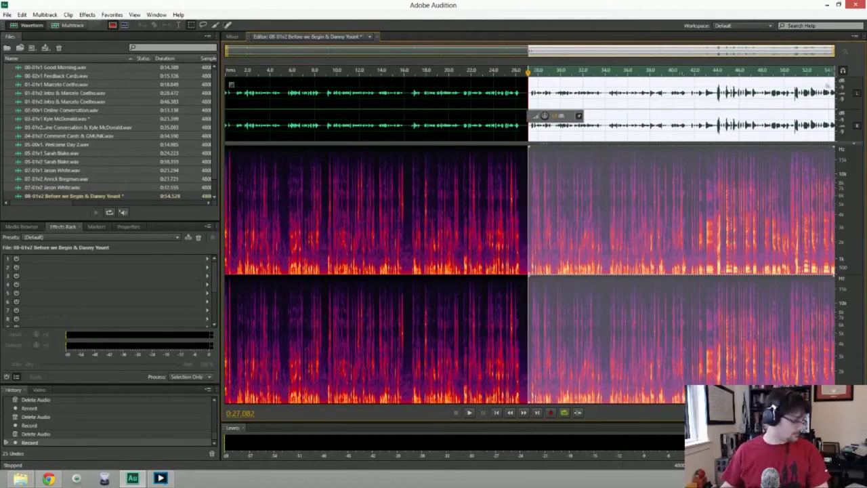
# Punch-in re-record the ending from 27 seconds three times, extending the selection to the end.
pyautogui.hotkey('shift', 'space')
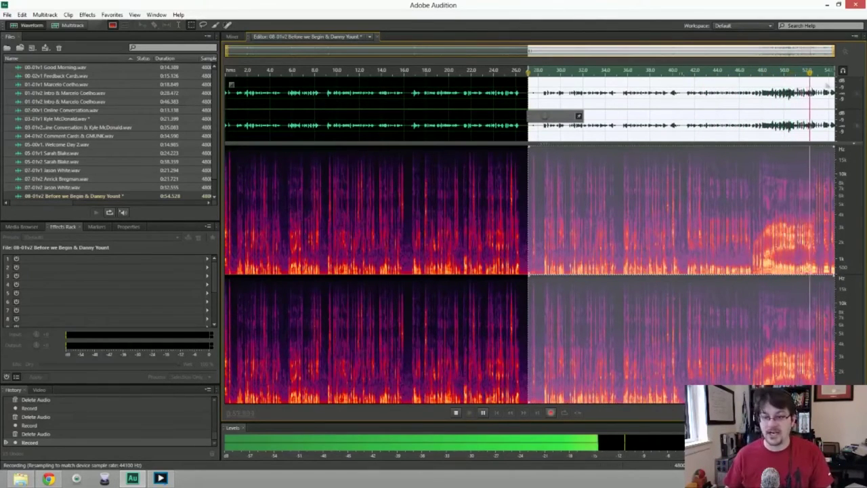
pyautogui.press('space')
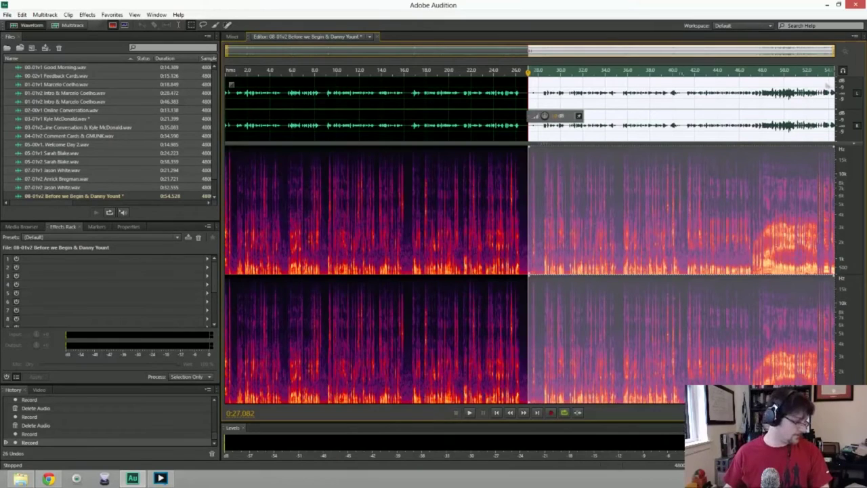
pyautogui.hotkey('shift', 'space')
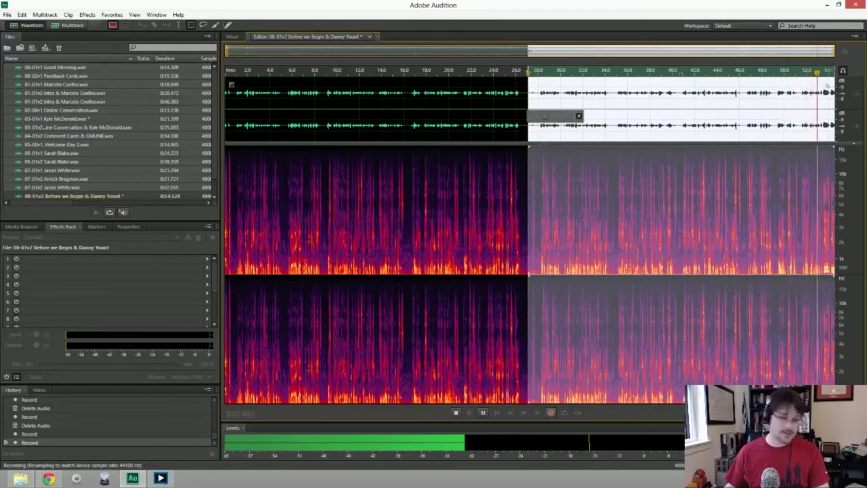
pyautogui.press('space')
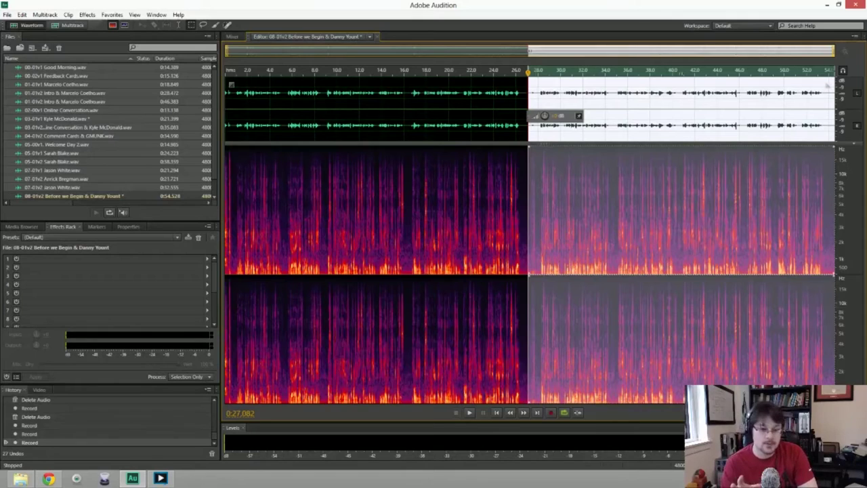
pyautogui.hotkey('shift', 'space')
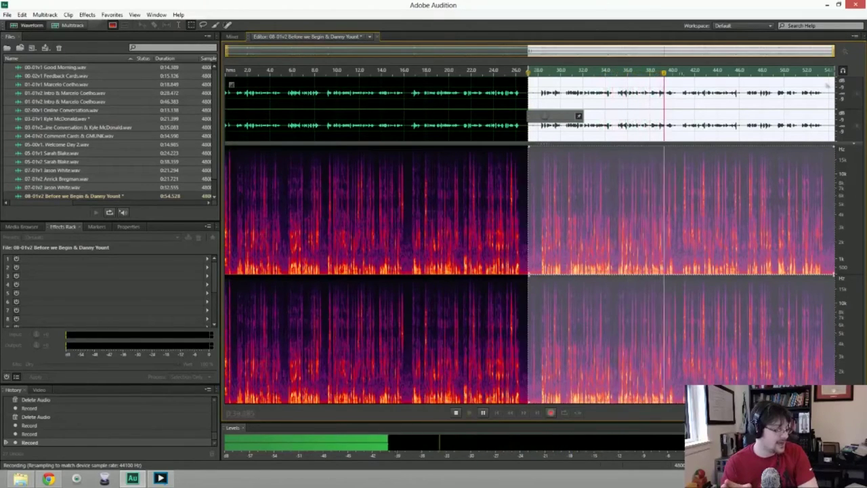
pyautogui.press('space')
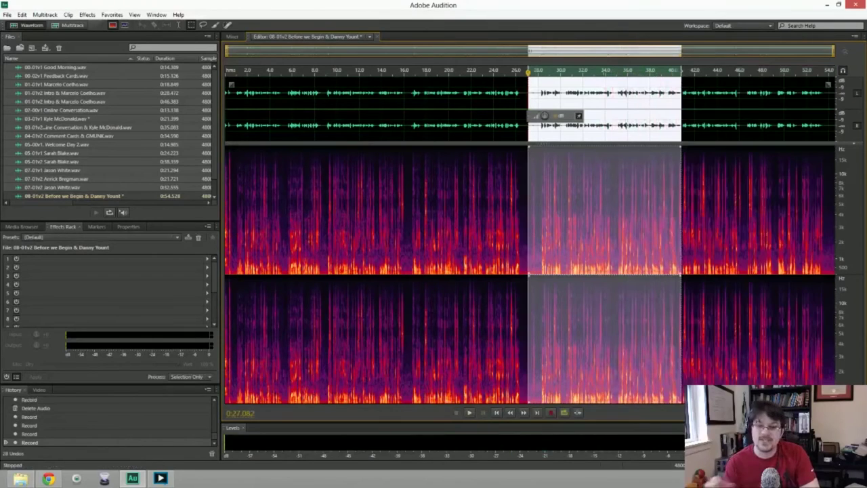
pyautogui.hotkey('shift', 'End')
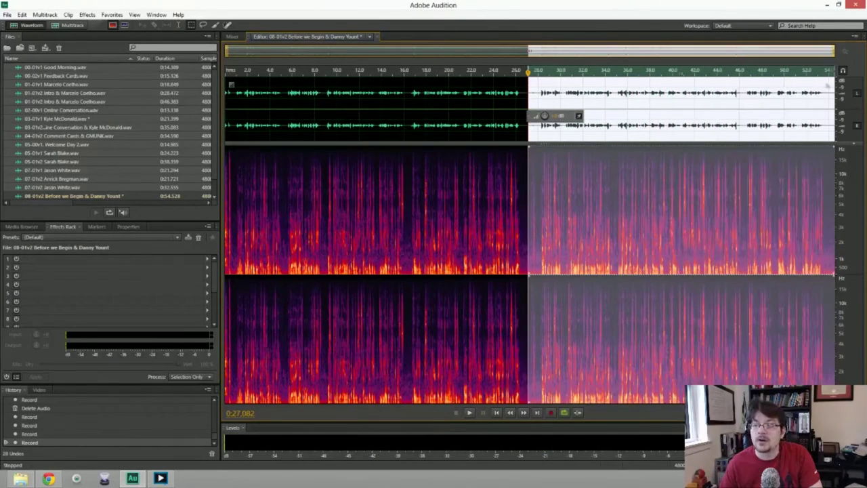
# Re-record the ending twice, then delete the leftover tail, leaving a 52.388-second take.
pyautogui.hotkey('shift', 'space')
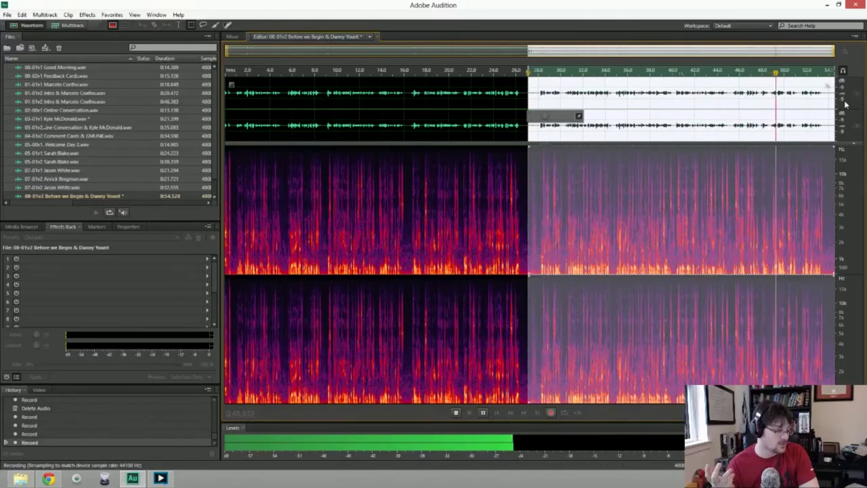
pyautogui.press('space')
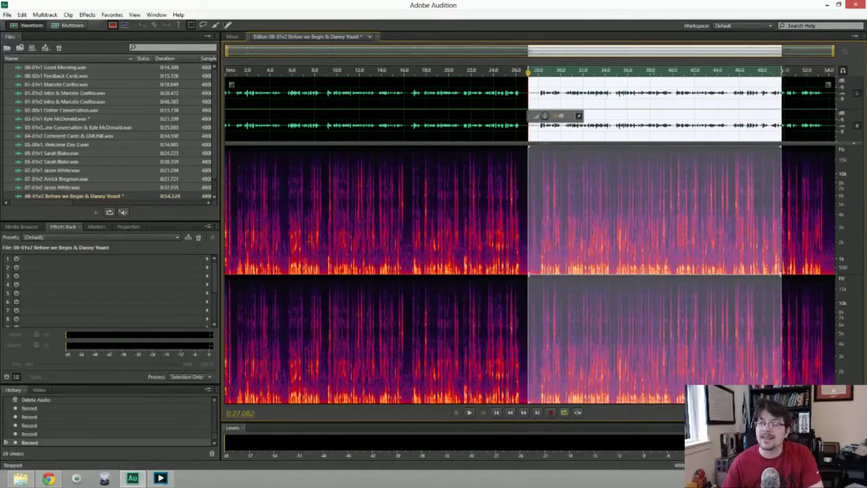
pyautogui.moveTo(780, 108); pyautogui.dragTo(852, 110)
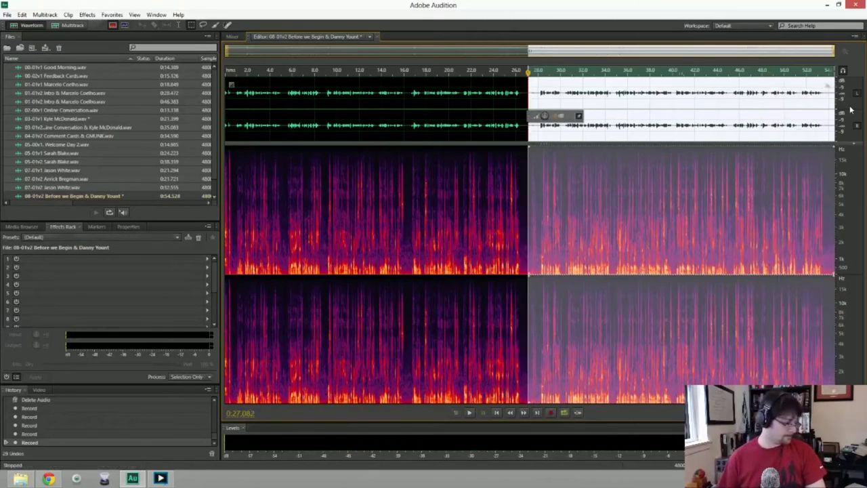
pyautogui.hotkey('shift', 'space')
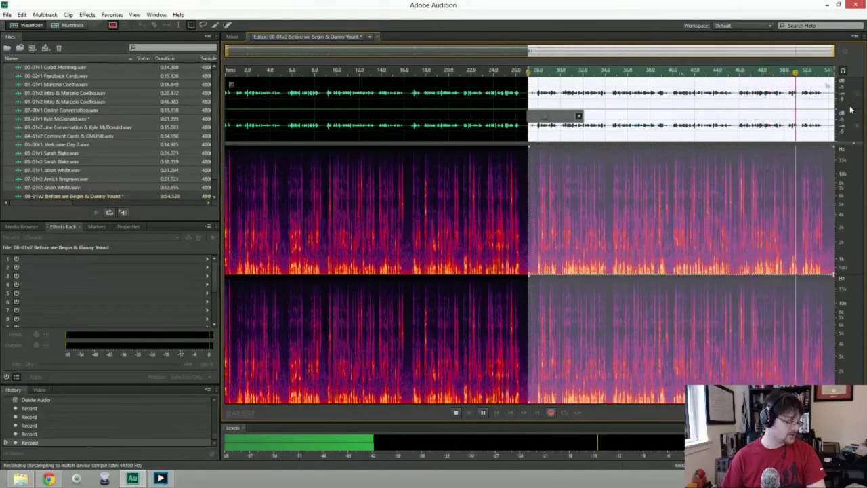
pyautogui.press('space')
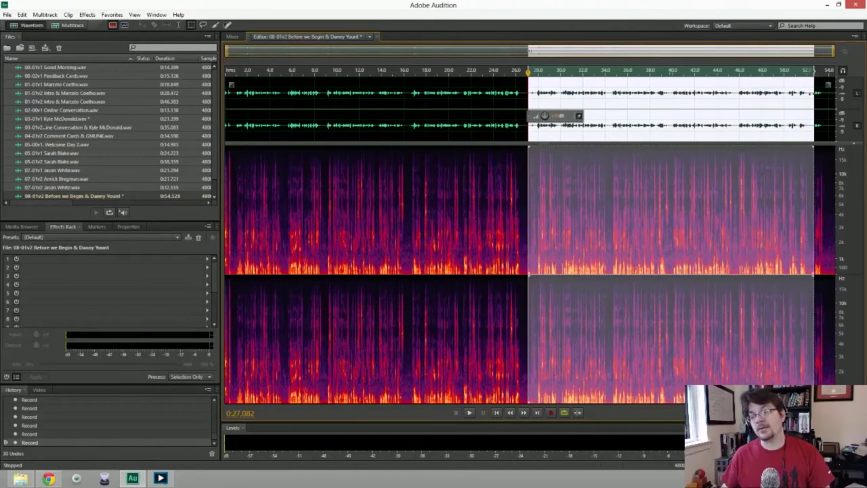
pyautogui.press('Delete')
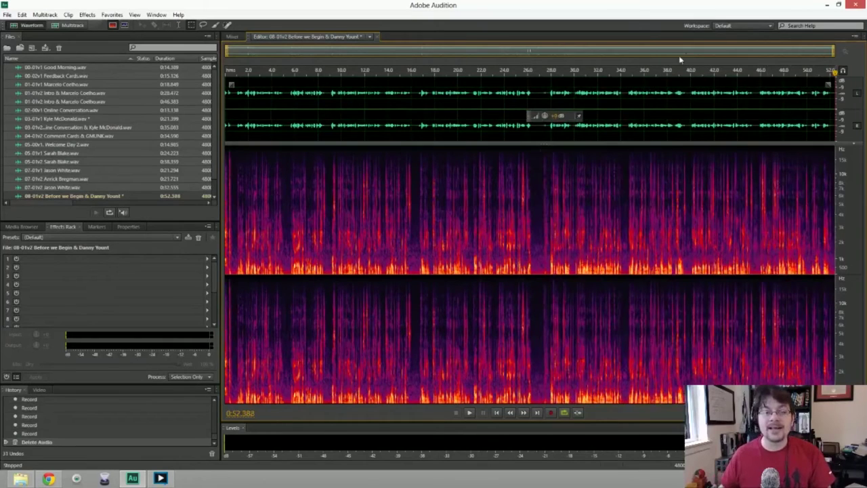
# Remove the short glitch at the 27.34-second splice.
pyautogui.click(547, 71)
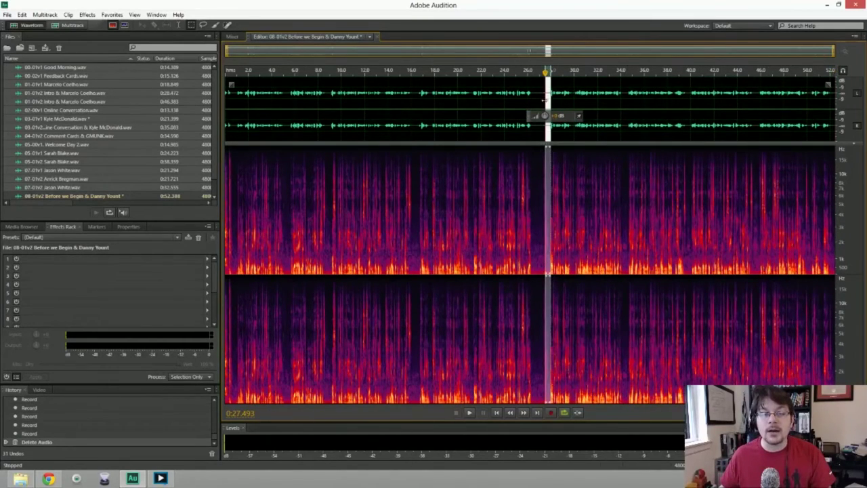
pyautogui.click(546, 87)
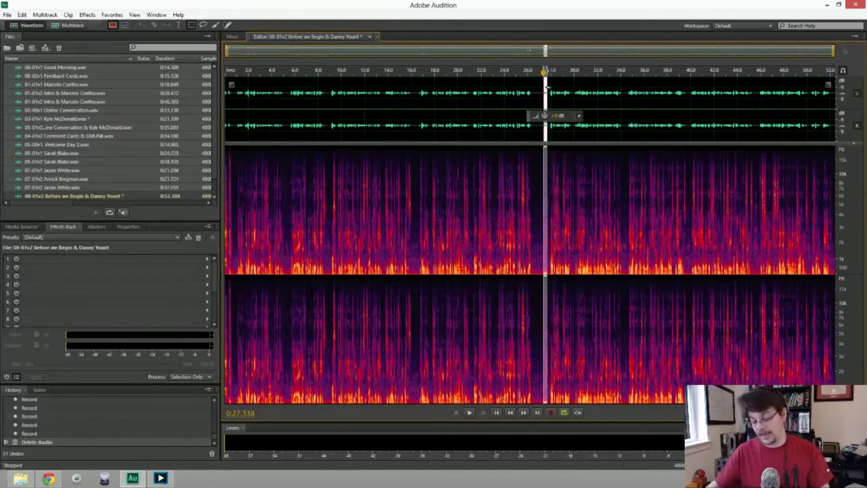
pyautogui.press('Delete')
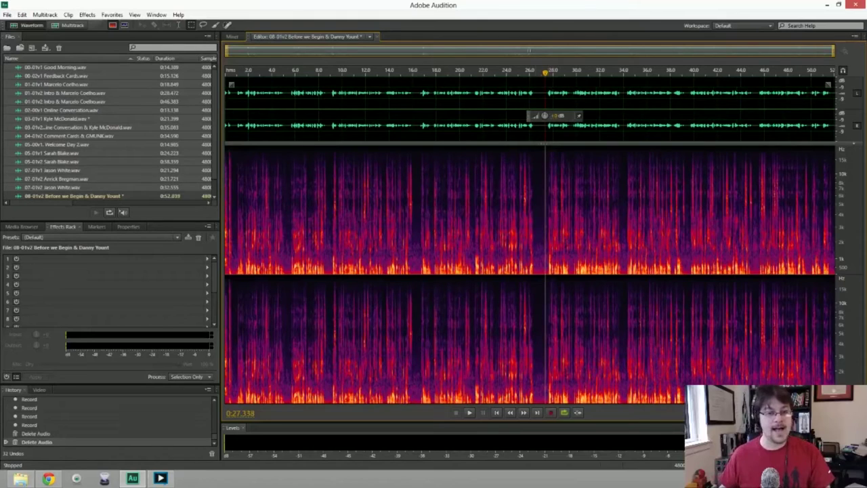
# Capture a noise print from 26.46–27.34 s and apply noise reduction to the whole take.
pyautogui.moveTo(546, 95); pyautogui.dragTo(535, 95)
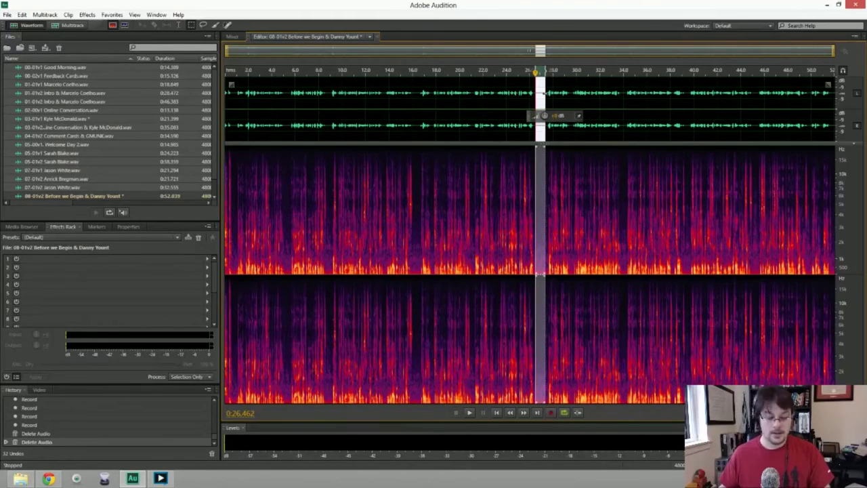
pyautogui.hotkey('shift', 'p')
pyautogui.hotkey('ctrl', 'shift', 'a')
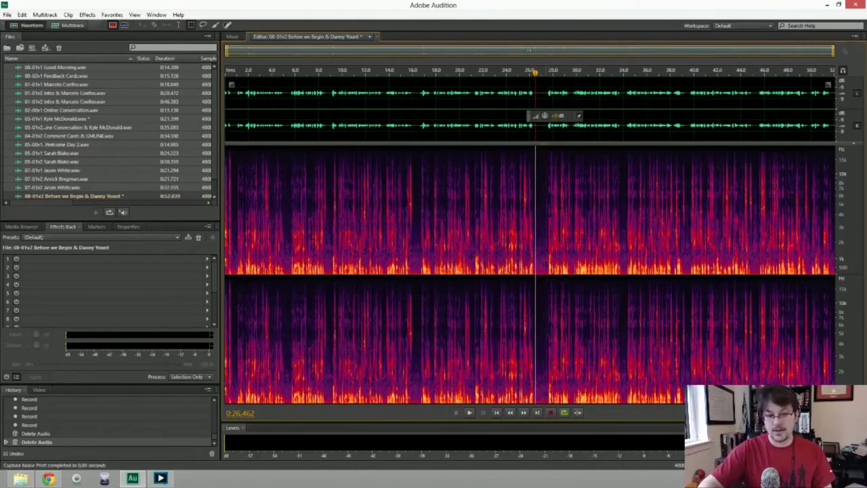
pyautogui.hotkey('ctrl', 'a')
pyautogui.hotkey('ctrl', 'shift', 'p')
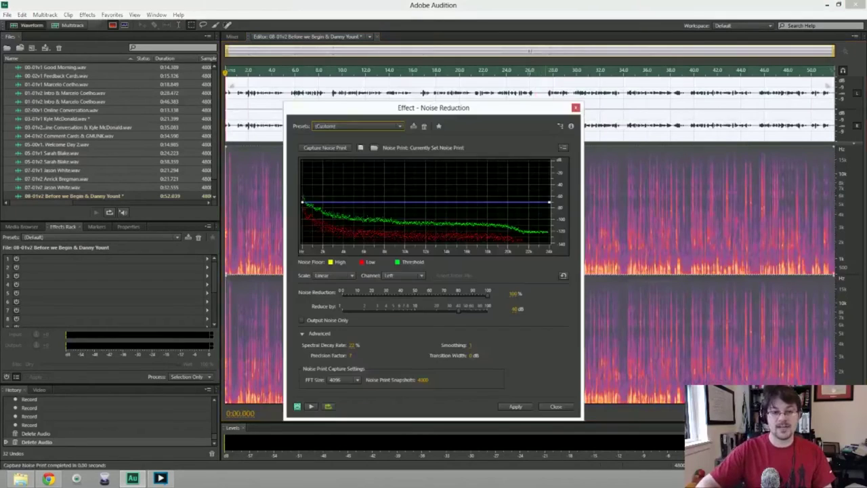
pyautogui.press('Return')
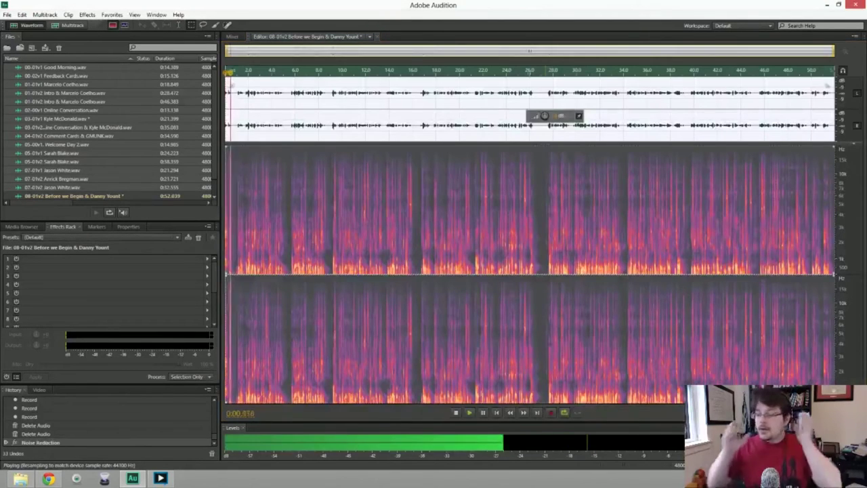
# Delete another selected stretch, shortening the take to 0:51.423, and play it from the start.
pyautogui.press('space')
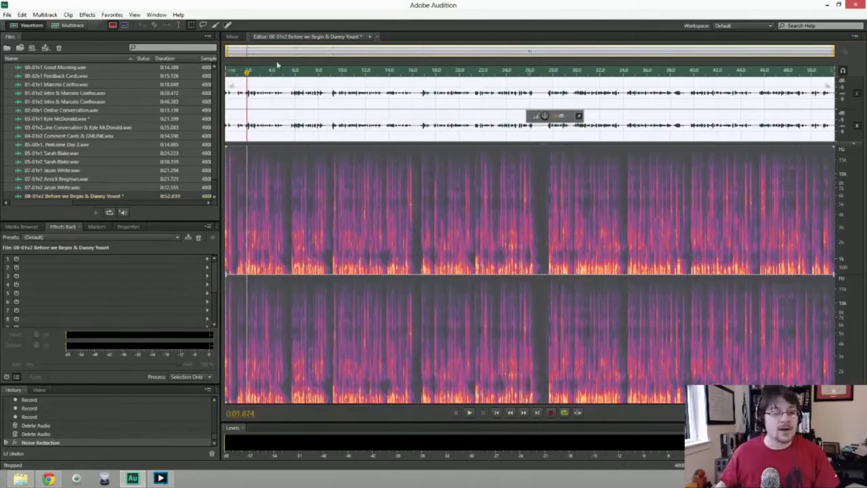
pyautogui.press('Delete')
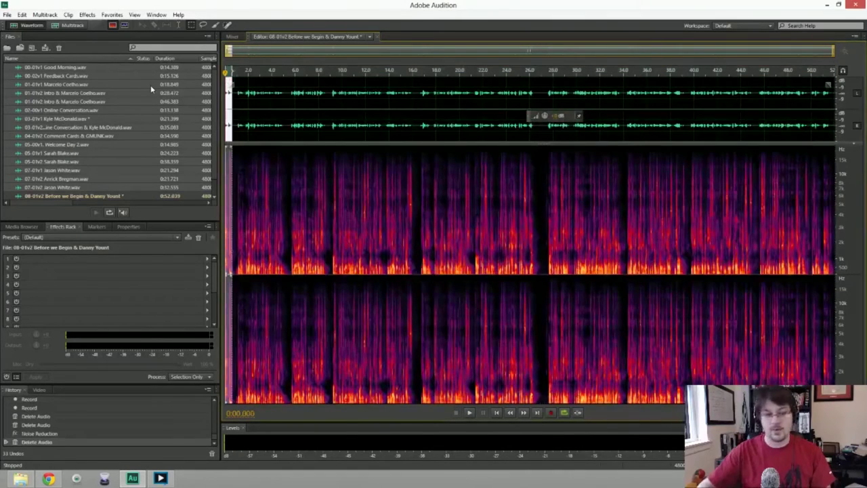
pyautogui.press('space')
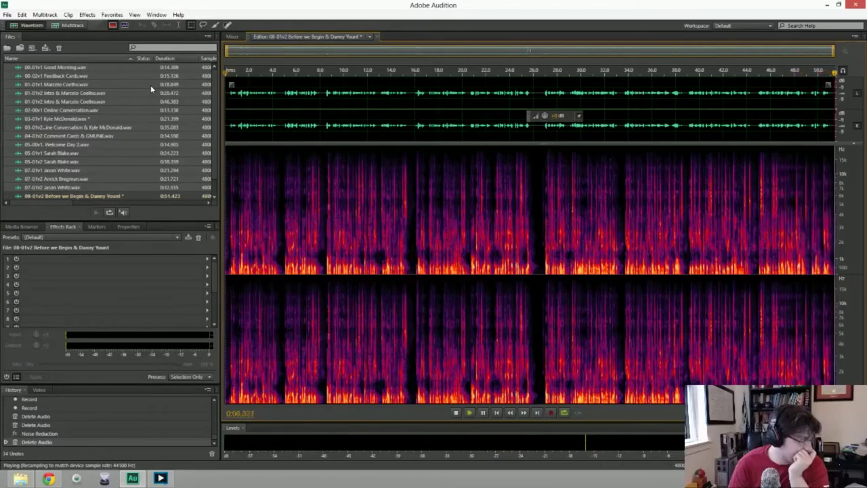
# Finish reviewing the take and bring up Save As with Wave PCM, 48000 Hz stereo 32-bit.
pyautogui.press('space')
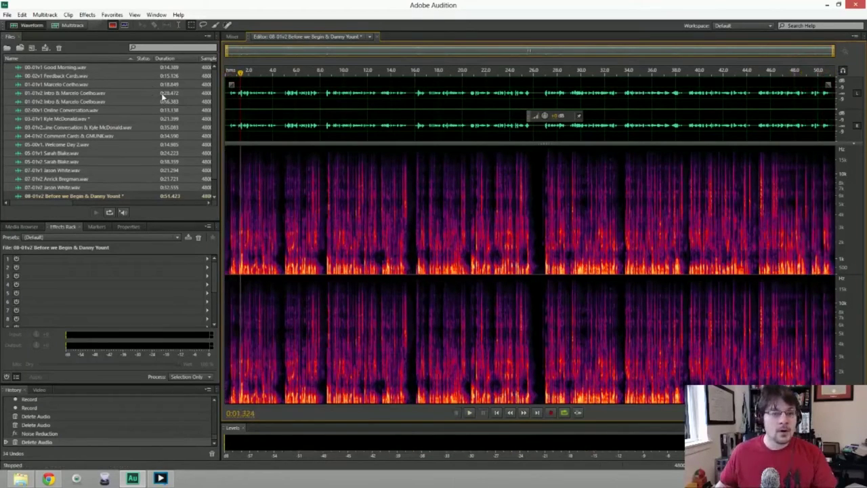
pyautogui.hotkey('ctrl', 'shift', 's')
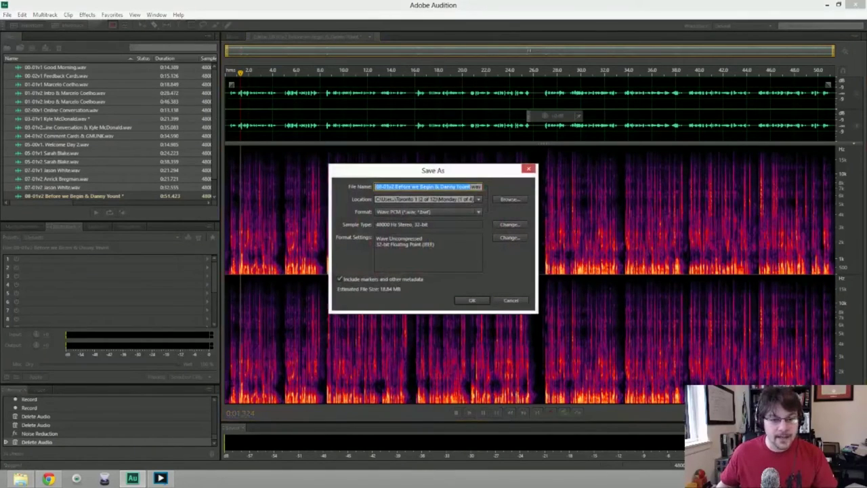
# Save the 08-01v2 'Before we Begin' take as a WAV in Toronto 1 > Tuesday.
pyautogui.click(475, 199)
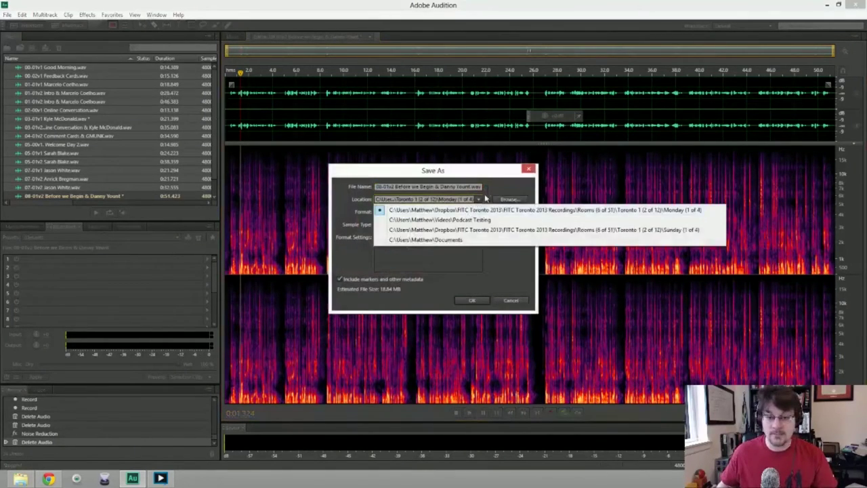
pyautogui.click(487, 197)
pyautogui.click(510, 199)
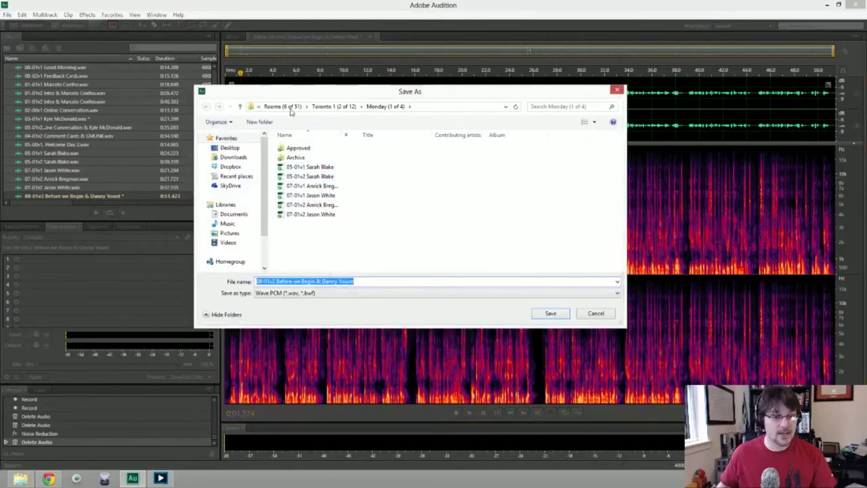
pyautogui.click(342, 106)
pyautogui.doubleClick(302, 166)
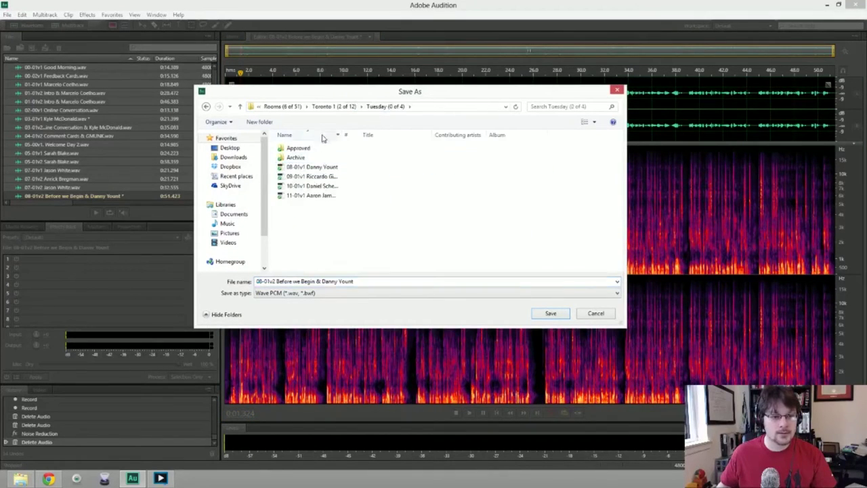
pyautogui.click(547, 314)
pyautogui.click(477, 309)
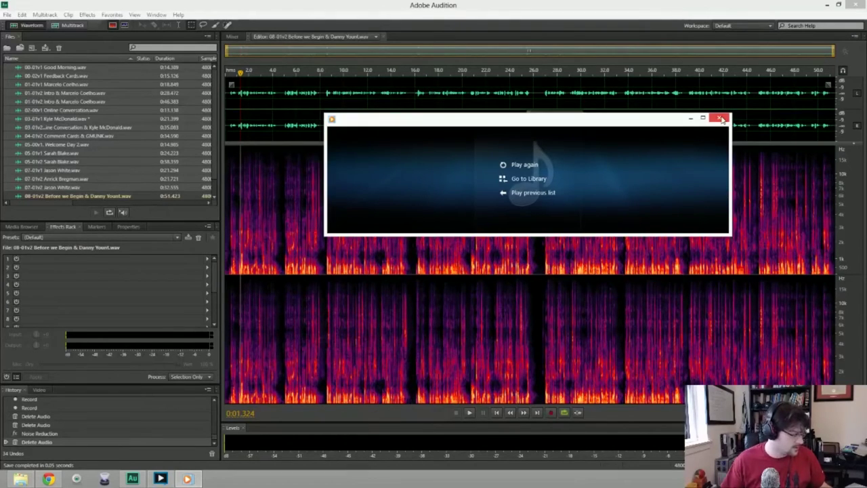
# Close the media player window and the stray floating workspace toolbar.
pyautogui.click(721, 119)
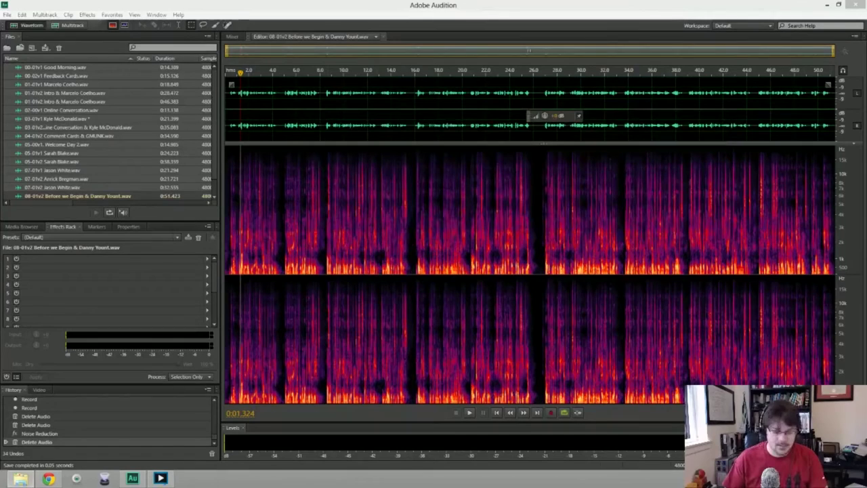
pyautogui.moveTo(4, 26); pyautogui.dragTo(36, 30)
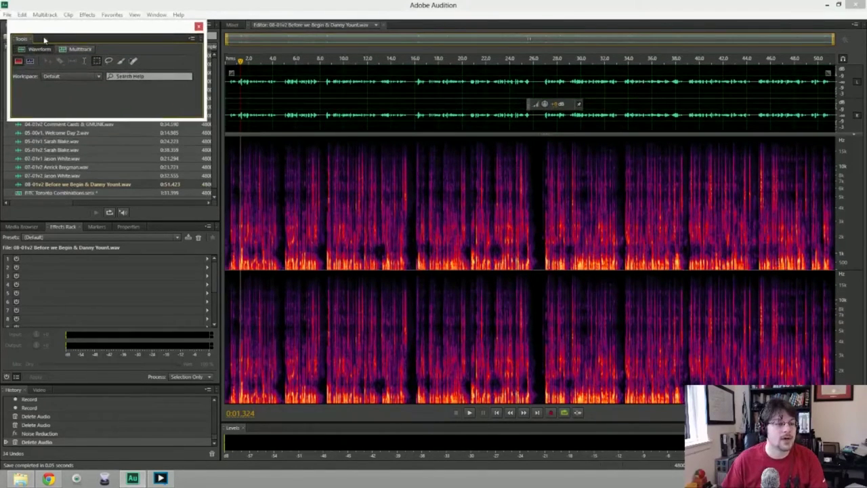
pyautogui.click(198, 27)
pyautogui.click(7, 14)
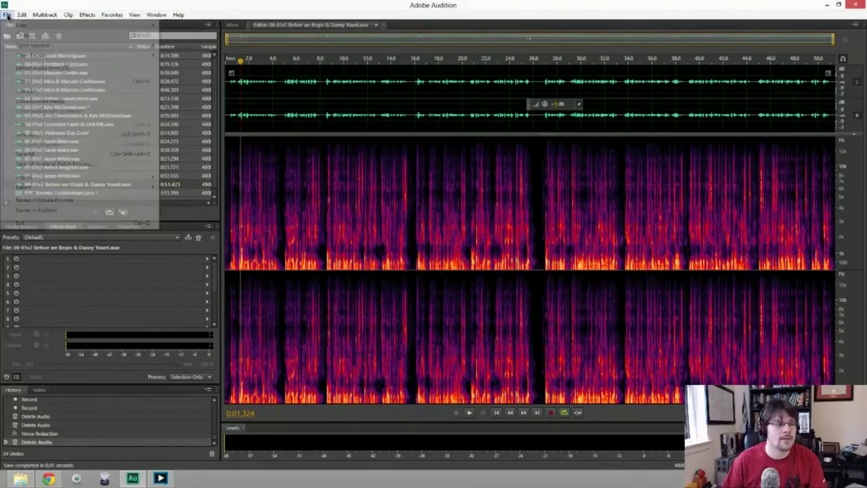
pyautogui.moveTo(81, 25)
pyautogui.click(221, 35)
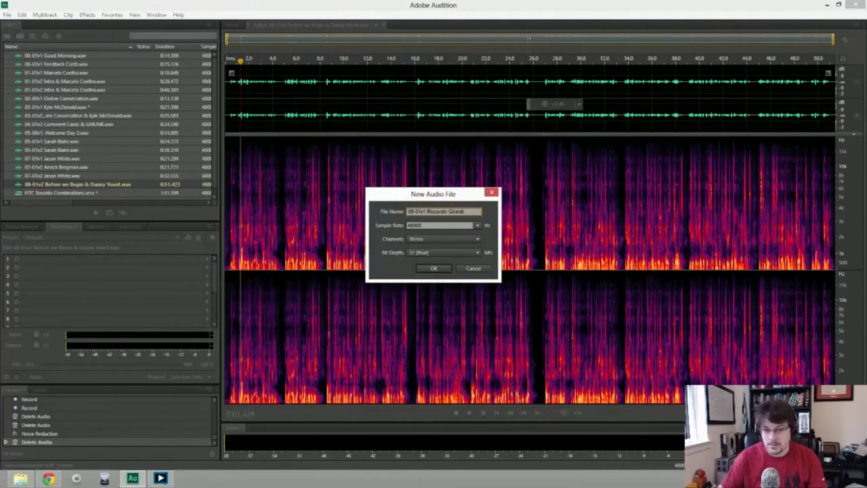
pyautogui.press('BackSpace')
pyautogui.write('2')
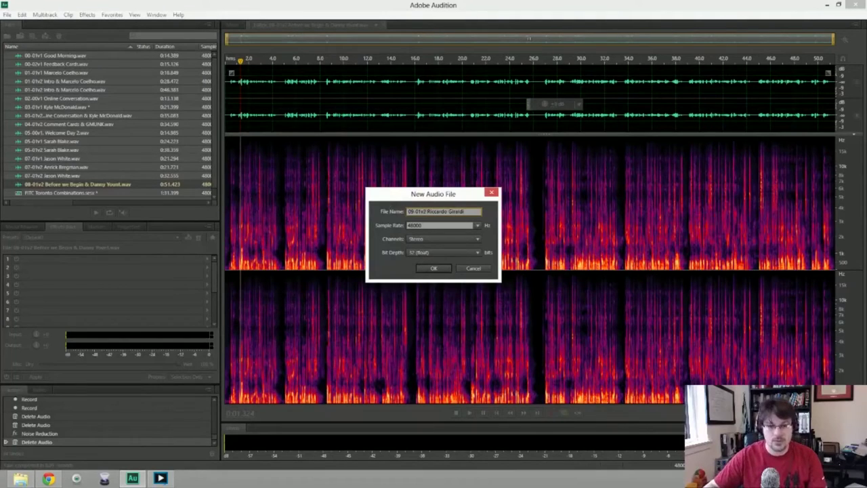
pyautogui.press('Return')
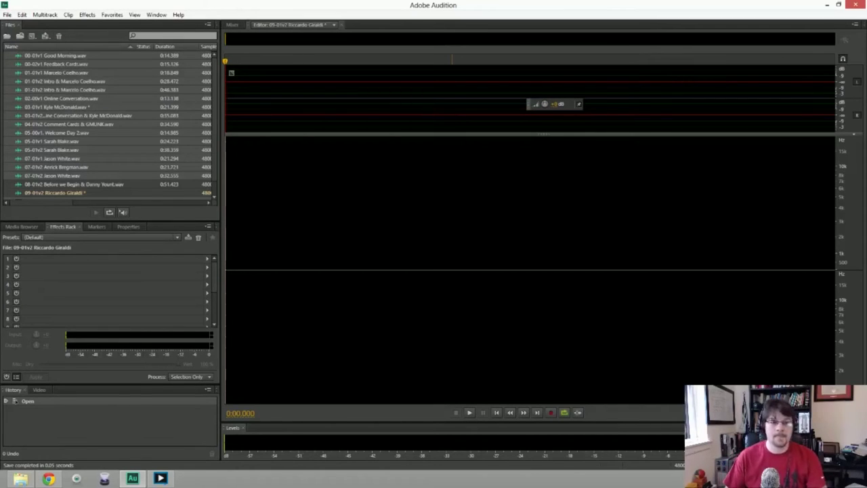
# Record the new intro repeatedly, deleting each false-start take.
pyautogui.hotkey('shift', 'space')
pyautogui.press('space')
pyautogui.press('Delete')
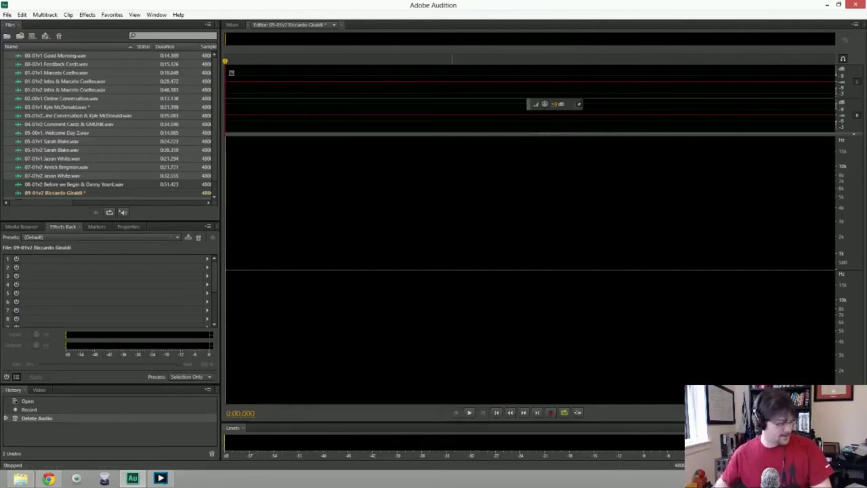
pyautogui.hotkey('shift', 'space')
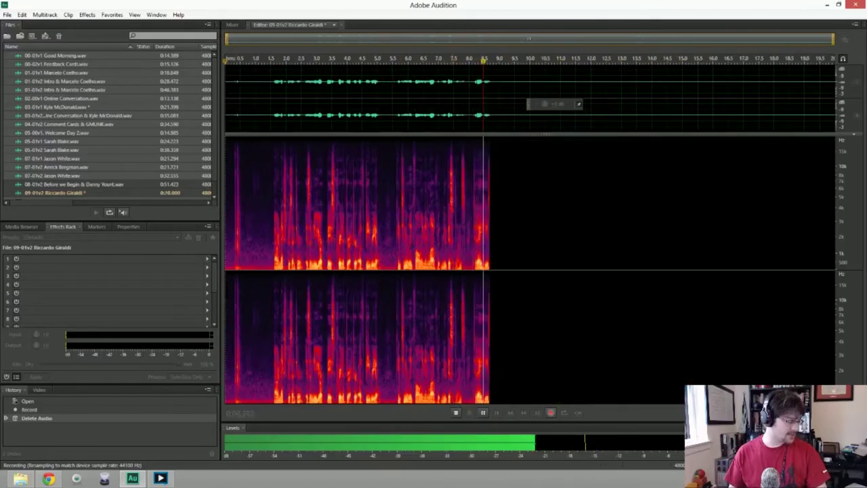
pyautogui.press('space')
pyautogui.hotkey('ctrl', 'a')
pyautogui.press('Delete')
pyautogui.hotkey('shift', 'space')
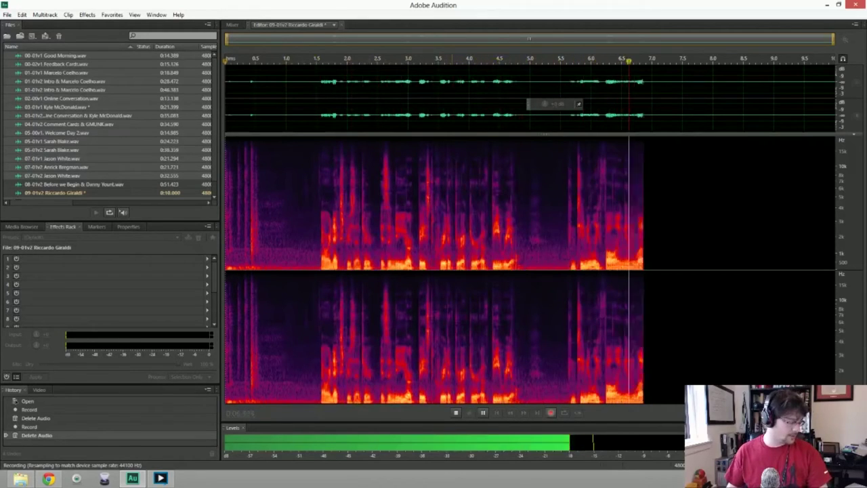
pyautogui.press('space')
pyautogui.hotkey('ctrl', 'a')
pyautogui.press('Delete')
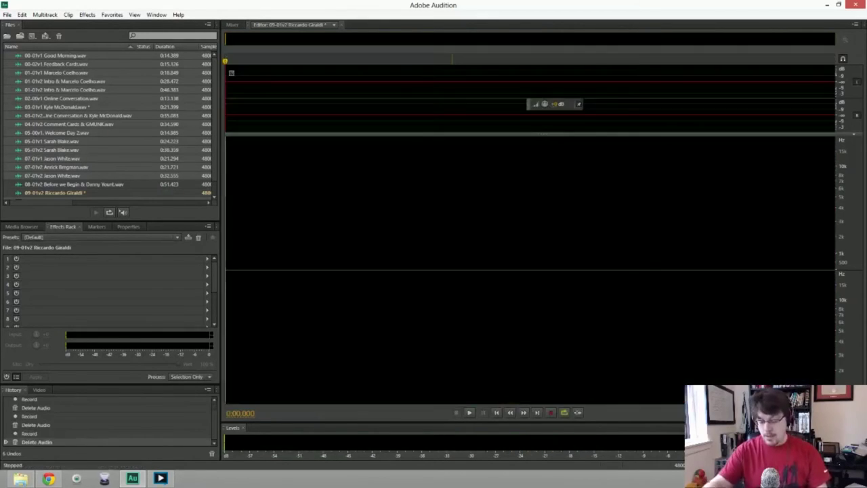
pyautogui.hotkey('shift', 'space')
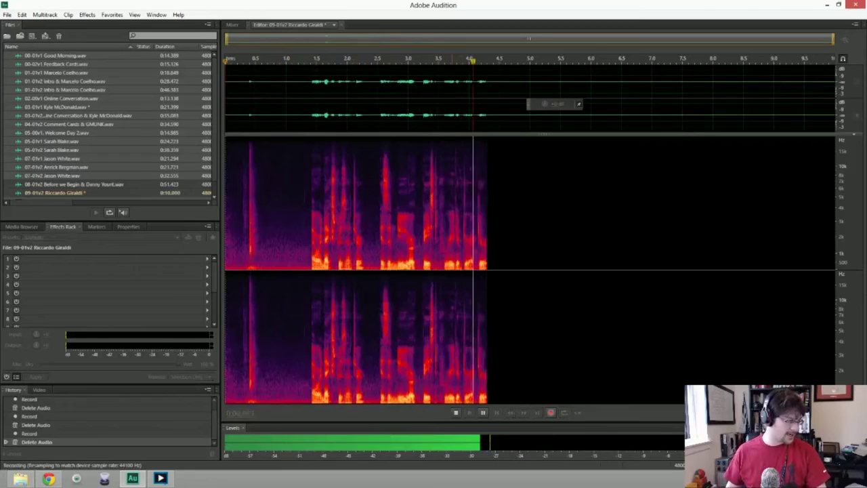
pyautogui.press('space')
pyautogui.hotkey('ctrl', 'a')
pyautogui.press('Delete')
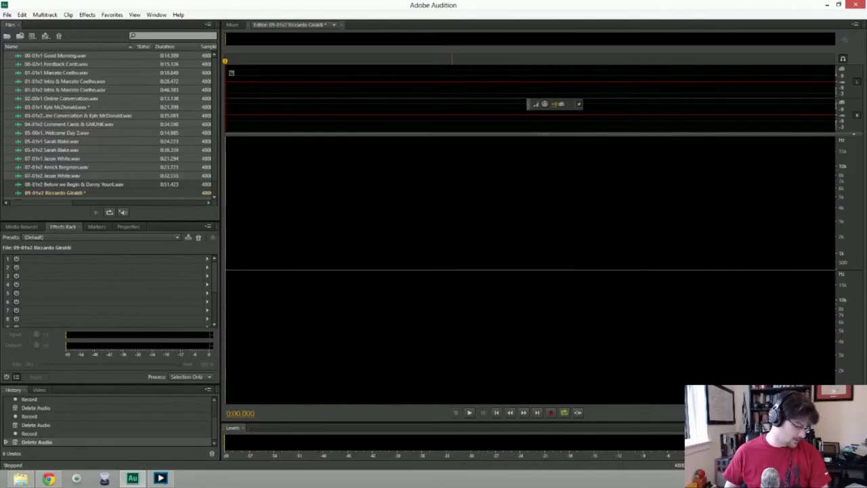
pyautogui.hotkey('shift', 'space')
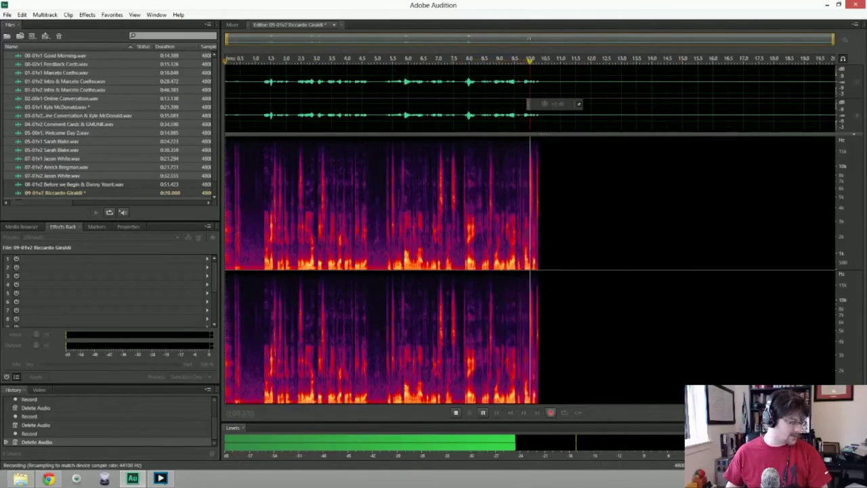
pyautogui.press('space')
pyautogui.hotkey('ctrl', 'a')
pyautogui.press('Delete')
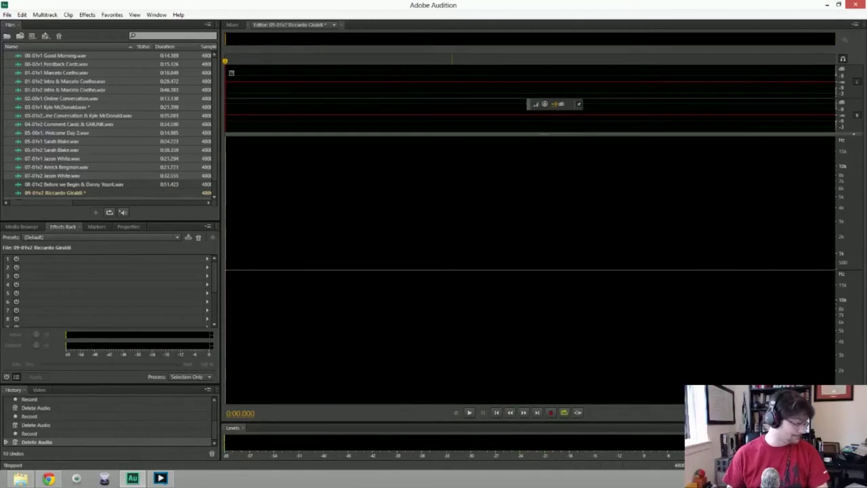
pyautogui.hotkey('shift', 'space')
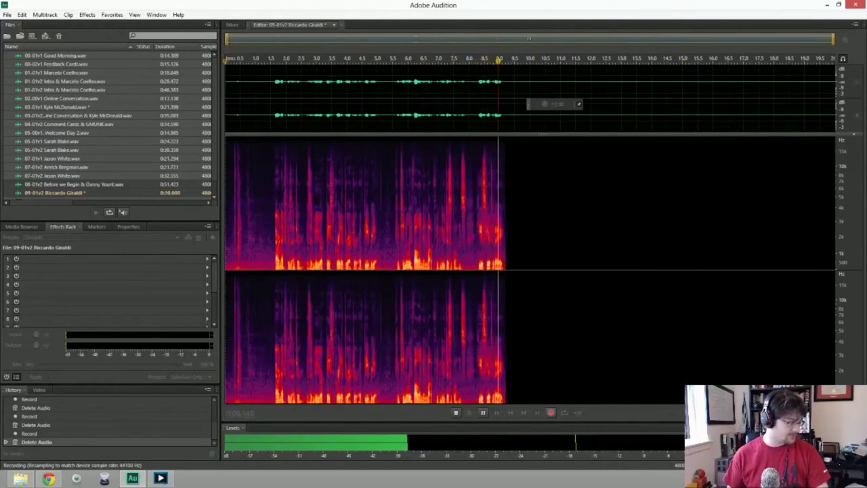
pyautogui.press('space')
pyautogui.hotkey('ctrl', 'a')
pyautogui.press('Delete')
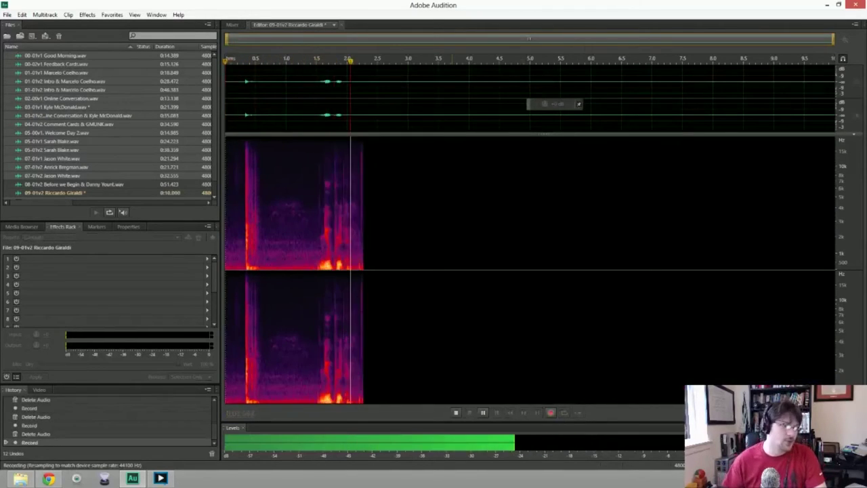
pyautogui.press('space')
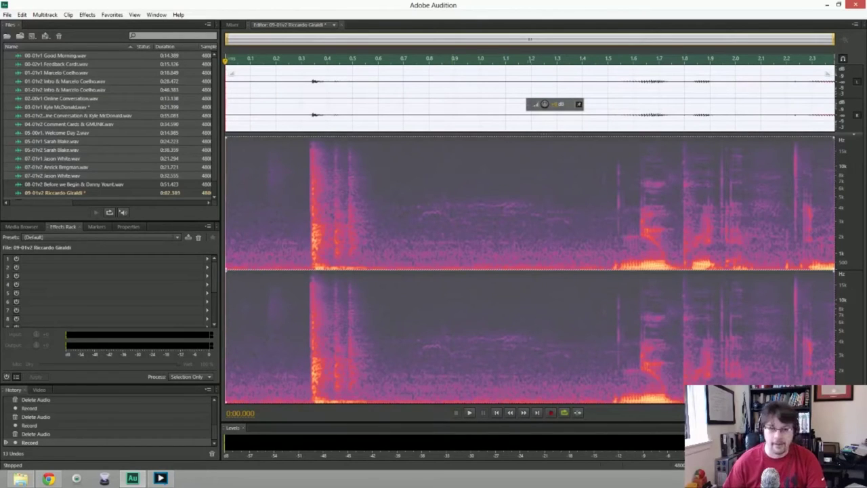
pyautogui.press('Delete')
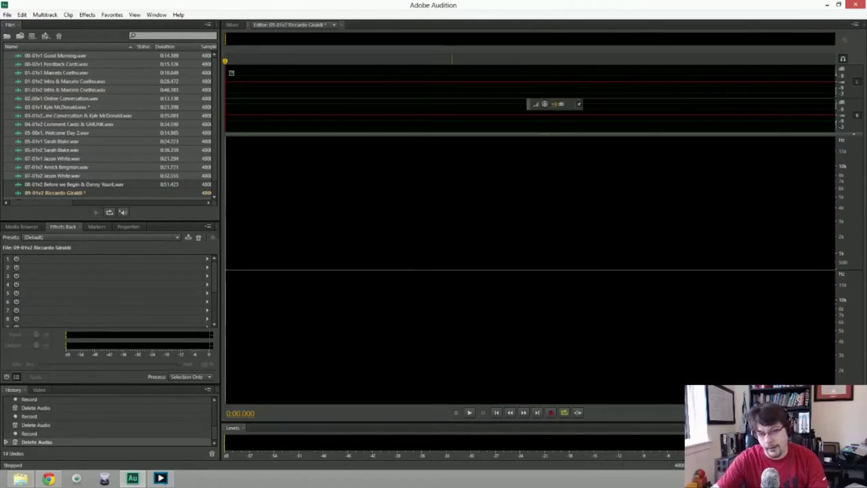
# Keep retaking the intro until a clean take of about 18.3 seconds remains.
pyautogui.hotkey('shift', 'space')
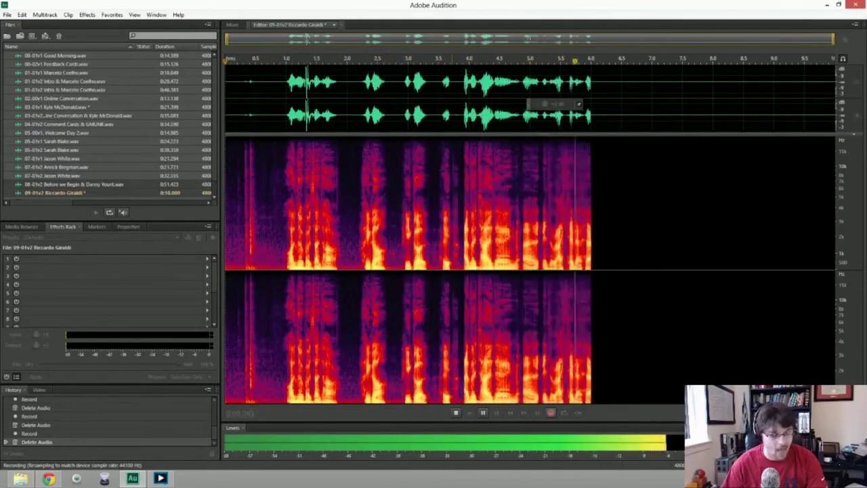
pyautogui.hotkey('ctrl', 'z')
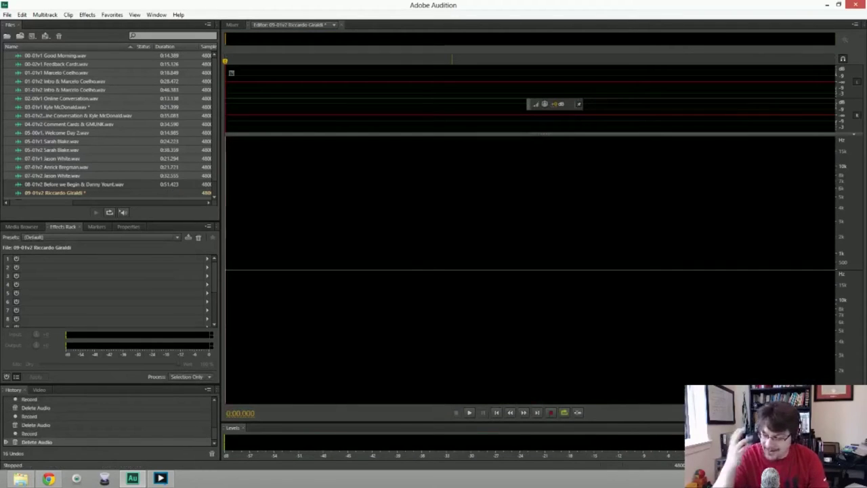
pyautogui.hotkey('shift', 'space')
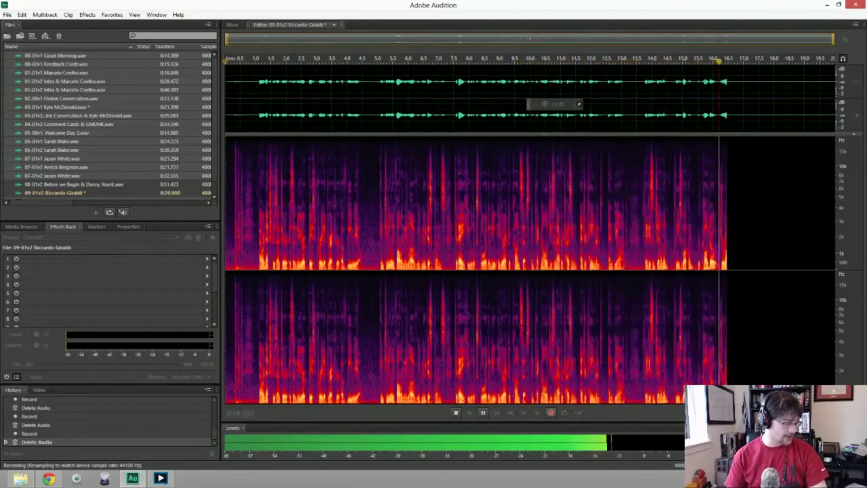
pyautogui.press('space')
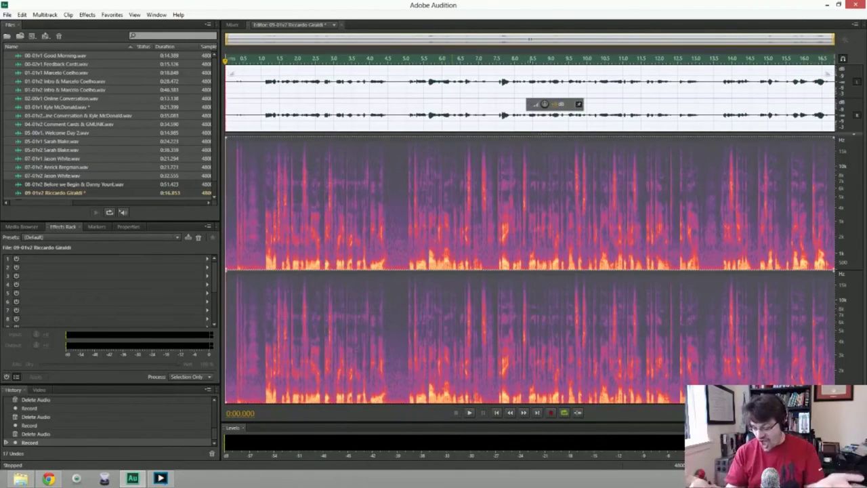
pyautogui.press('Delete')
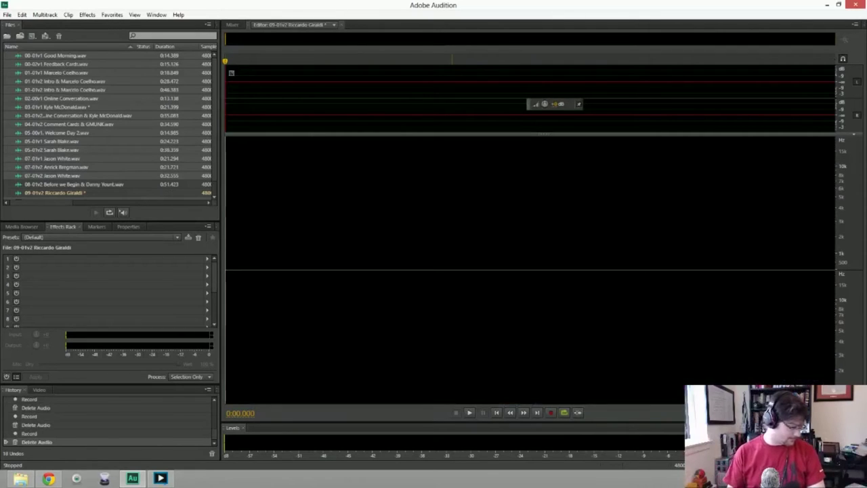
pyautogui.hotkey('shift', 'space')
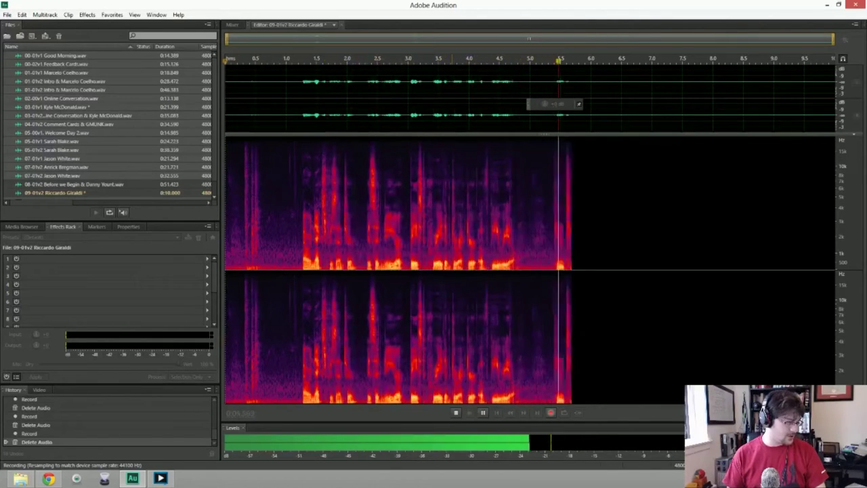
pyautogui.press('space')
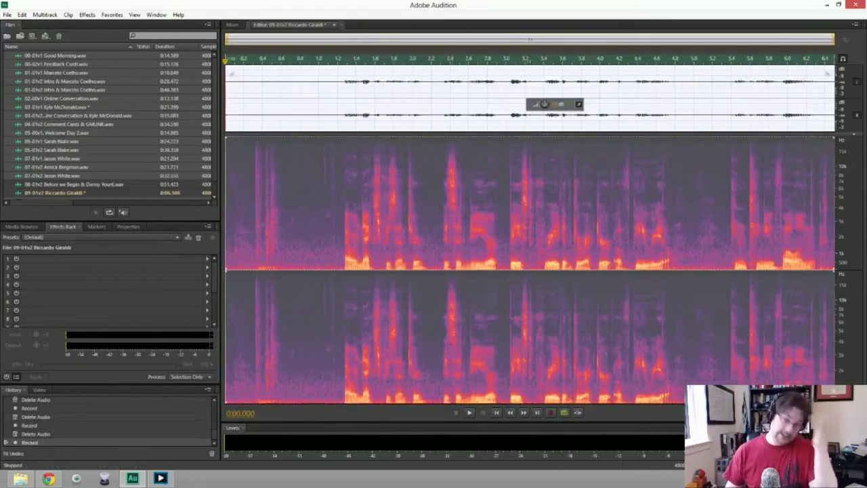
pyautogui.press('Delete')
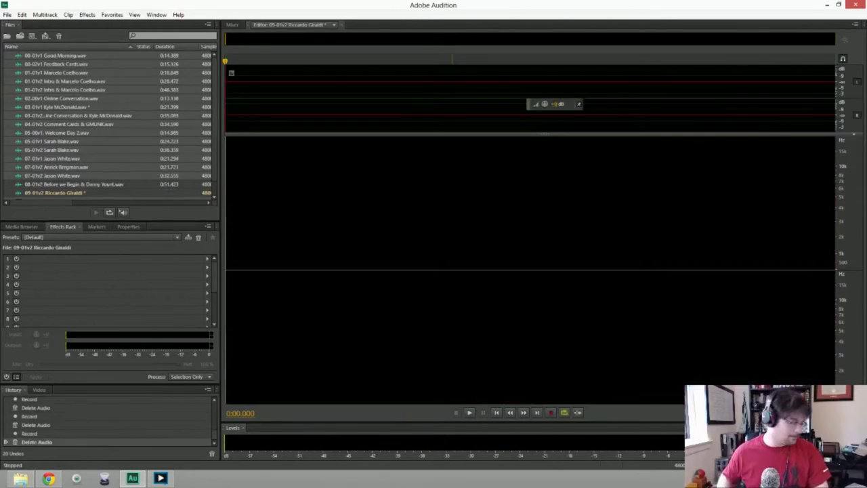
pyautogui.hotkey('shift', 'space')
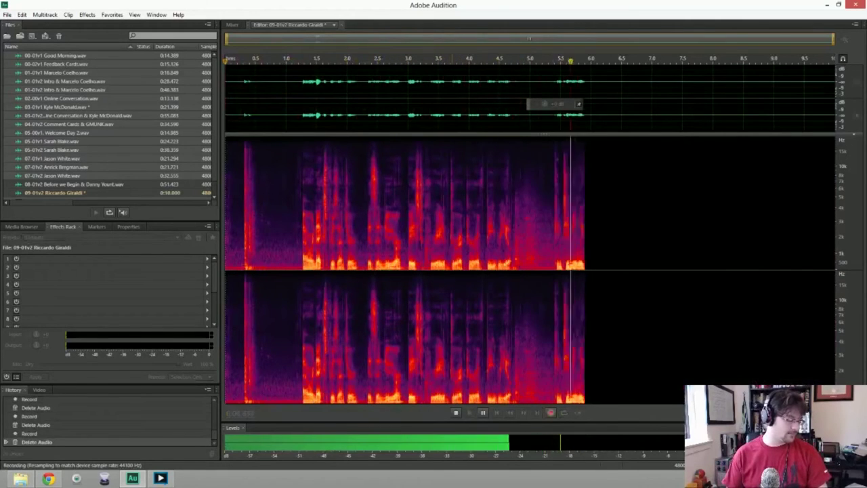
pyautogui.press('space')
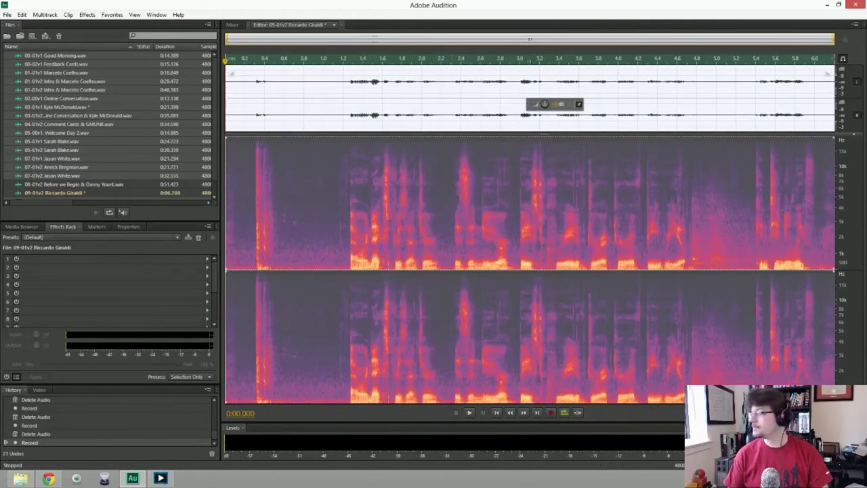
pyautogui.press('Delete')
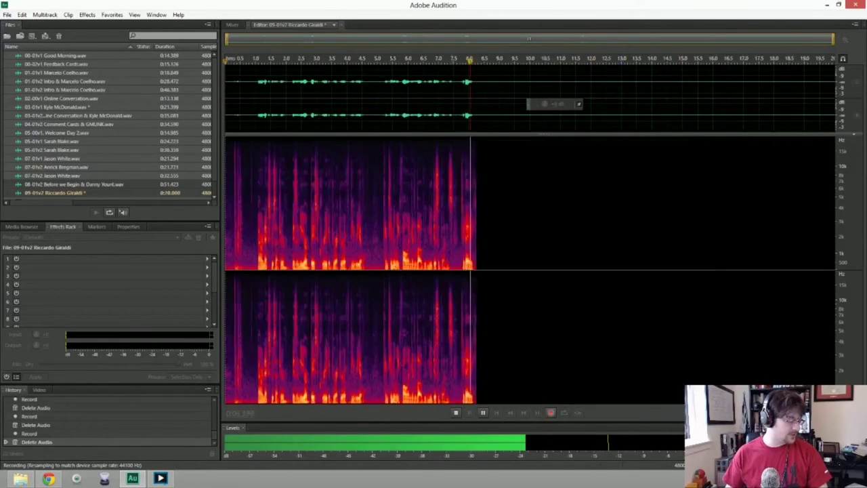
pyautogui.press('space')
pyautogui.hotkey('ctrl', 'a')
pyautogui.press('Delete')
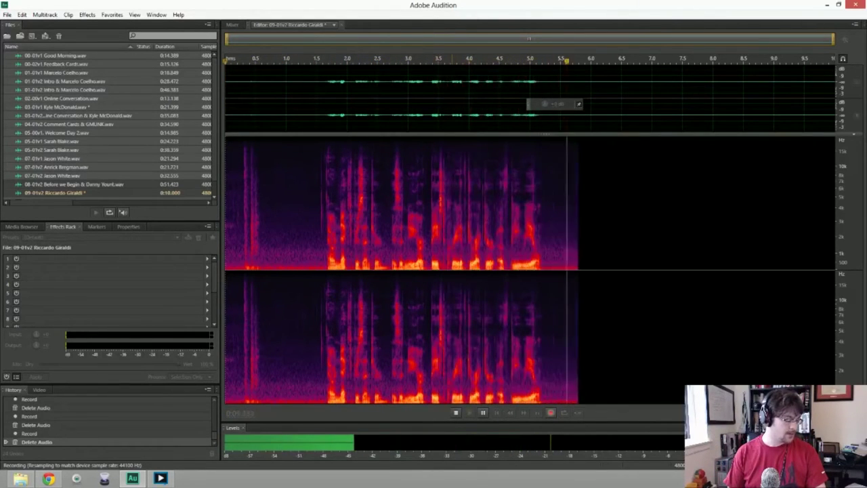
pyautogui.press('space')
pyautogui.hotkey('ctrl', 'a')
pyautogui.press('Delete')
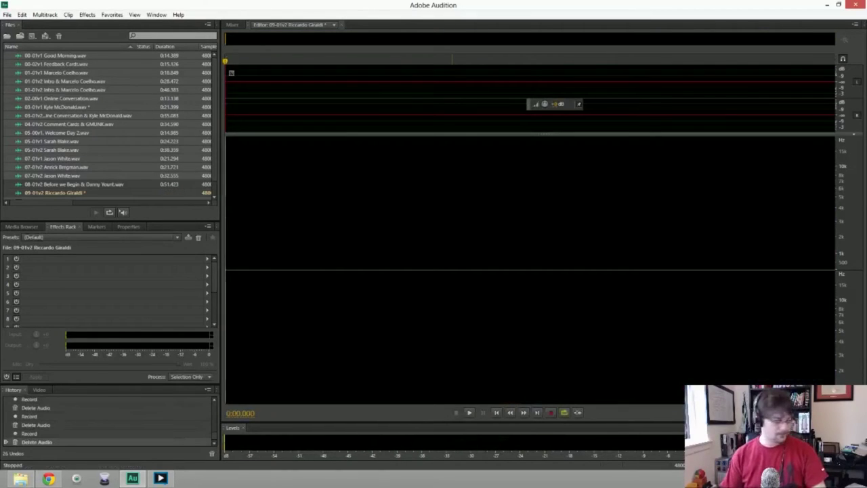
pyautogui.hotkey('shift', 'space')
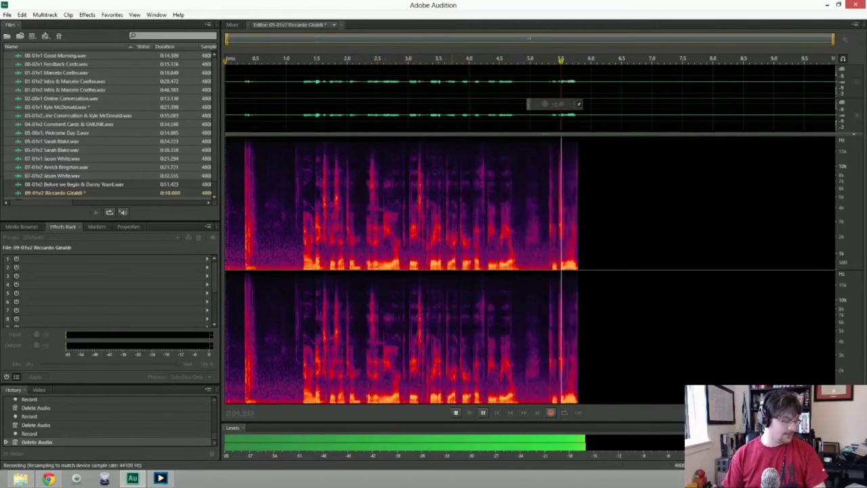
pyautogui.press('space')
pyautogui.press('Delete')
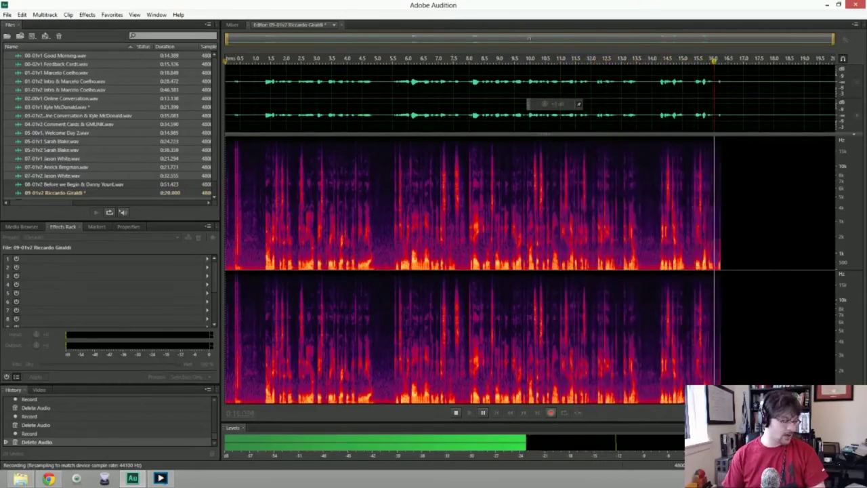
pyautogui.press('space')
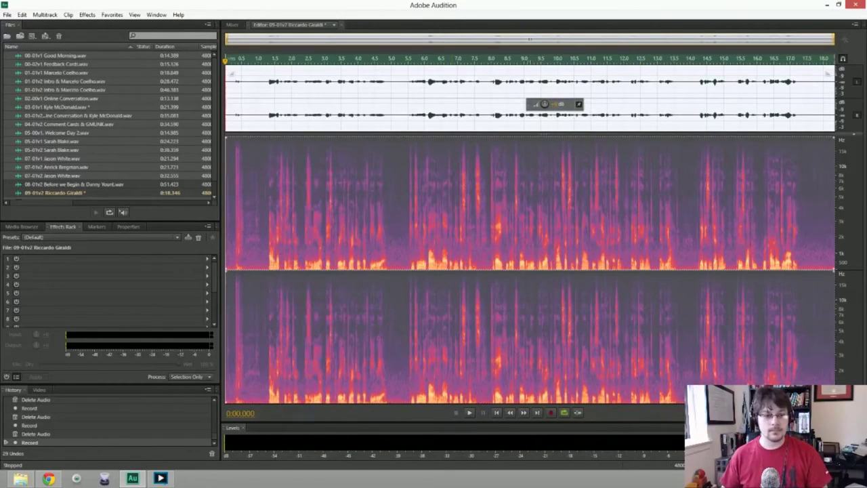
# Delete the silent start and apply Noise Reduction from a 0.7 s room-noise sample.
pyautogui.hotkey('ctrl', 'shift', 'a')
pyautogui.press('Delete')
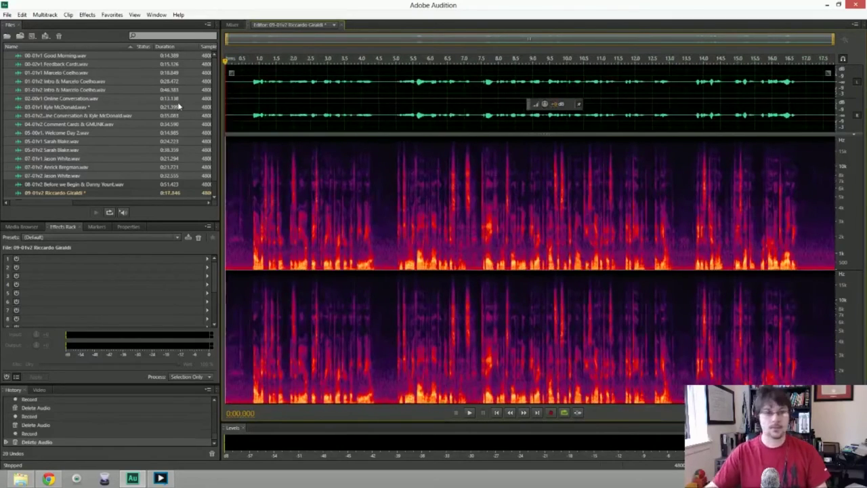
pyautogui.moveTo(226, 203); pyautogui.dragTo(250, 203)
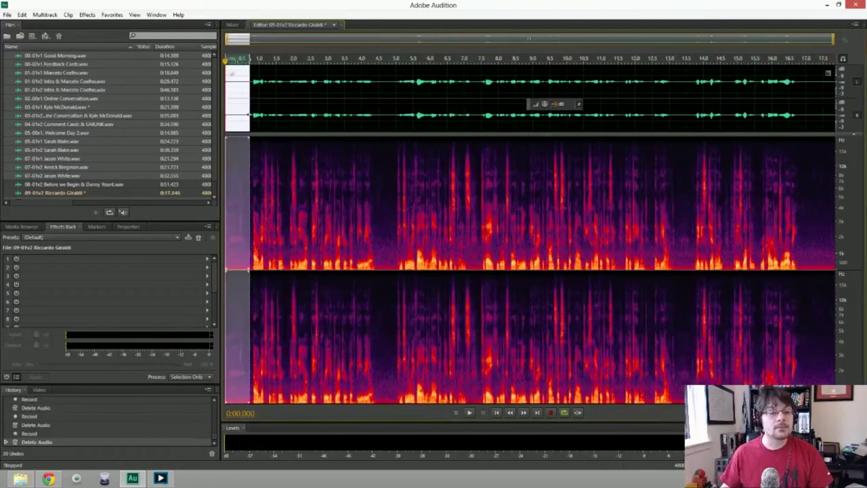
pyautogui.hotkey('ctrl', 'a')
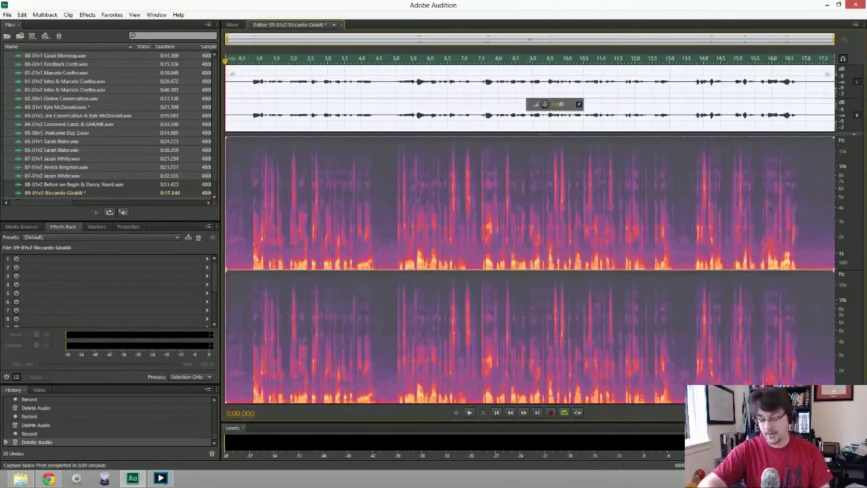
pyautogui.hotkey('ctrl', 'shift', 'p')
pyautogui.press('Return')
# Review the cleaned take, trim the leftover lead-in to 17.516 seconds, then open Save As.
pyautogui.press('space')
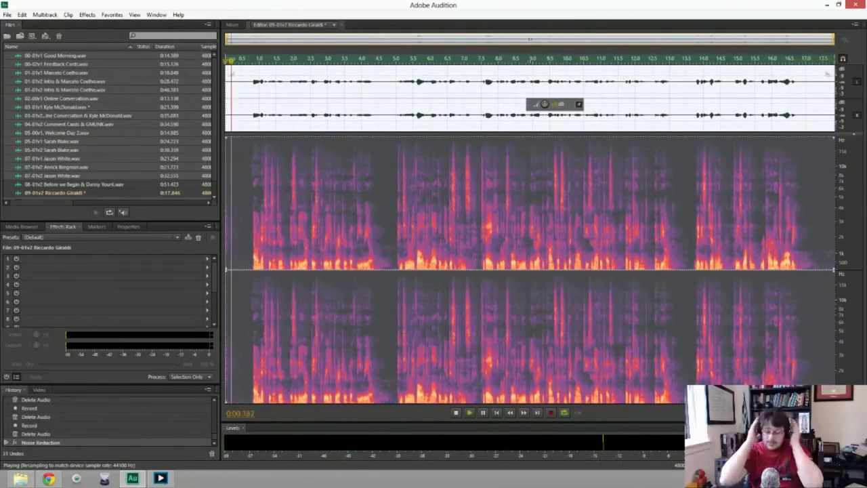
pyautogui.press('space')
pyautogui.moveTo(264, 88); pyautogui.dragTo(203, 90)
pyautogui.press('space')
pyautogui.press('space')
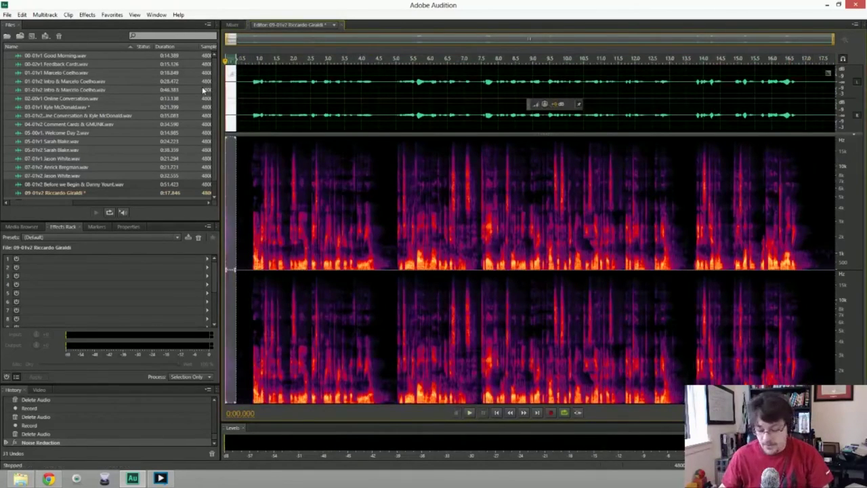
pyautogui.press('Delete')
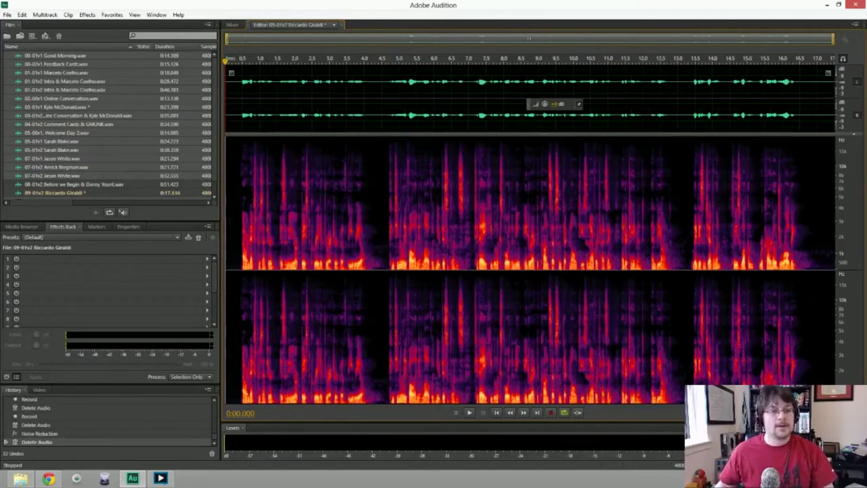
pyautogui.hotkey('ctrl', 'shift', 's')
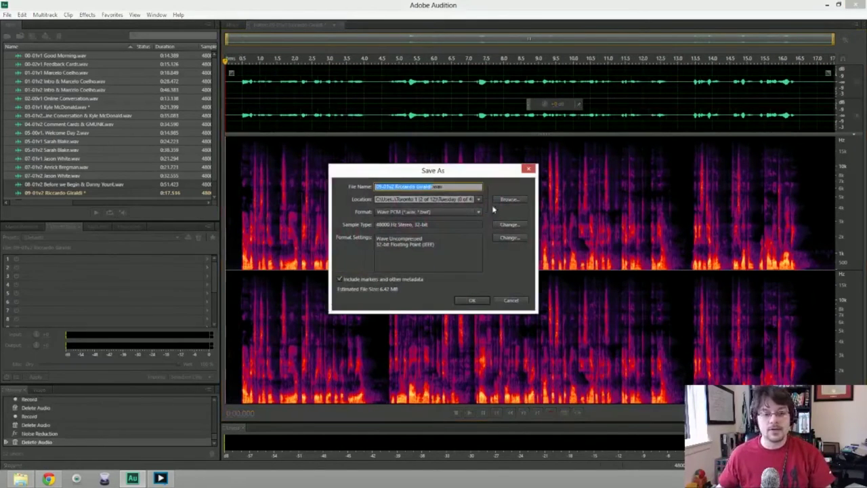
# Confirm saving the 17.516-second 09-01v2 take as WAV PCM.
pyautogui.click(479, 301)
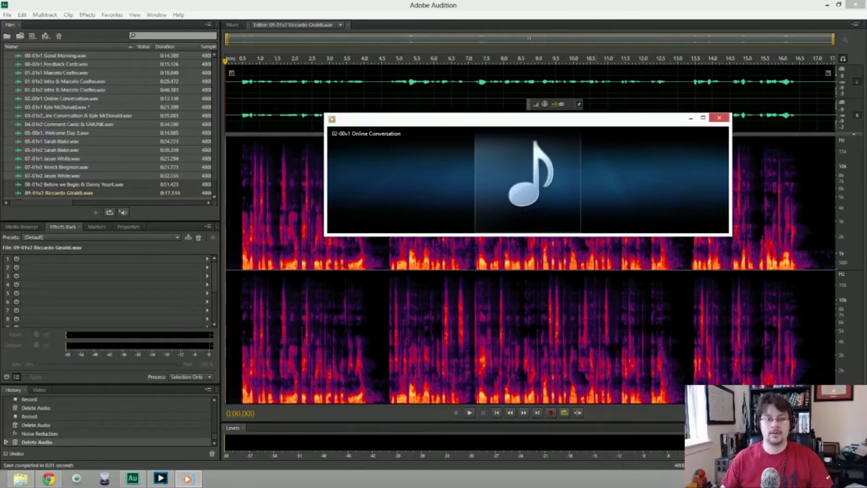
# Play back the saved 09-01v2 take to check it.
pyautogui.moveTo(497, 161)
pyautogui.hotkey('alt', 'Tab')
pyautogui.press('space')
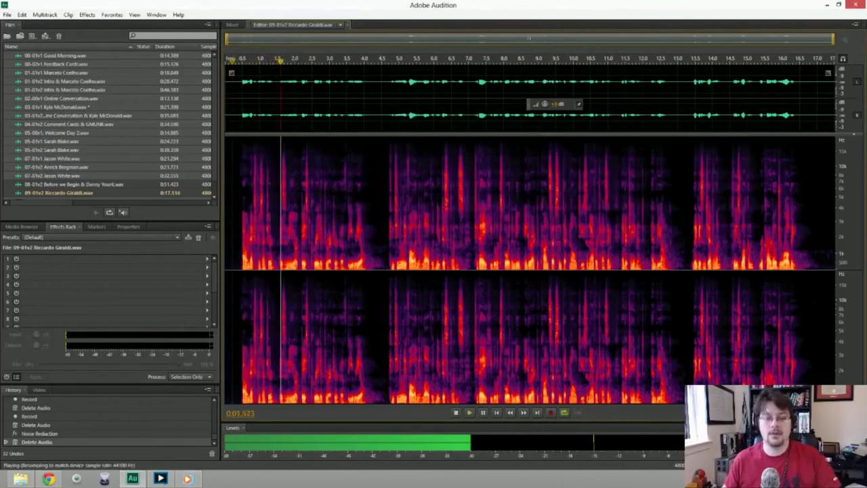
pyautogui.press('space')
pyautogui.click(233, 60)
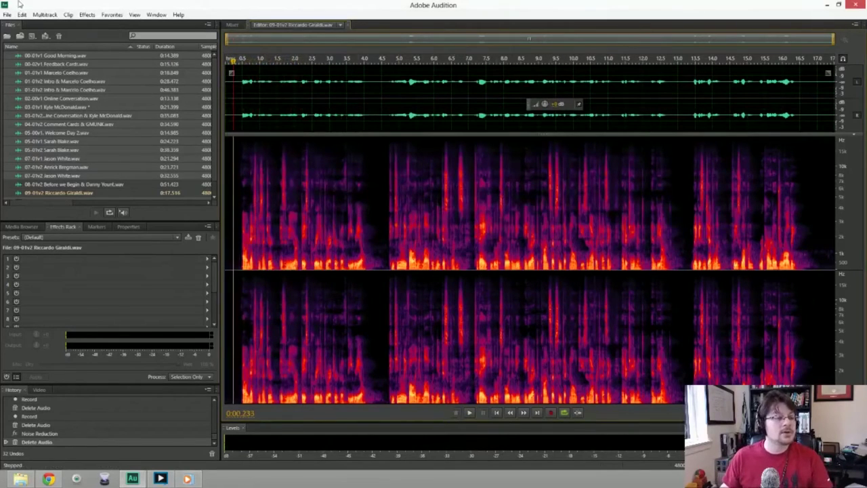
# Switch to the FITC Toronto Combinations session and drop the 09-01v2 take onto track 2.
pyautogui.click(340, 25)
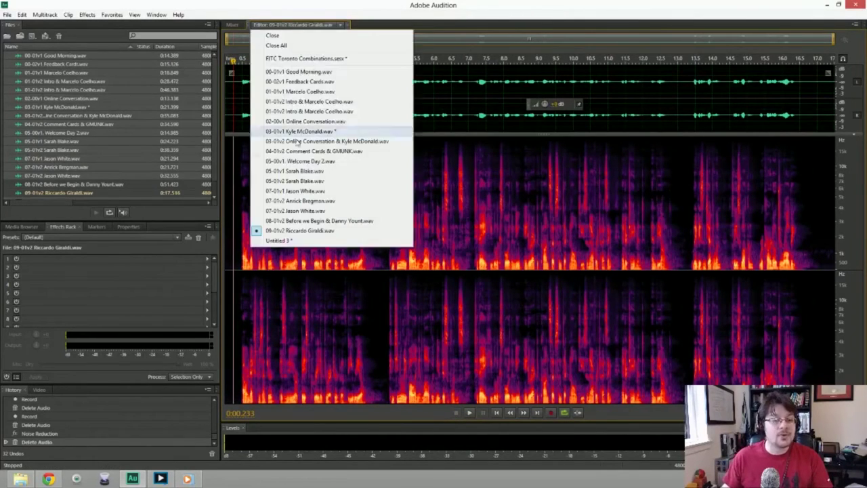
pyautogui.click(315, 58)
pyautogui.moveTo(53, 189); pyautogui.dragTo(514, 116)
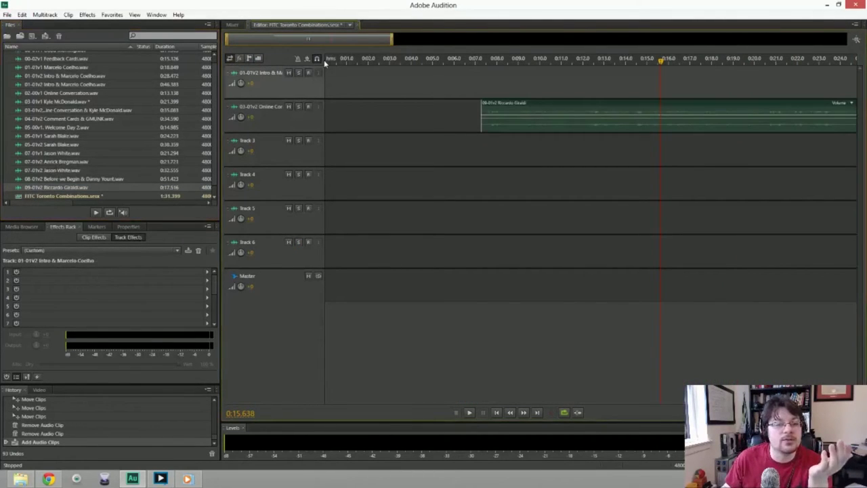
# Create a new 48000 Hz stereo 32-bit audio file named Online Conversation.
pyautogui.click(7, 15)
pyautogui.moveTo(157, 15)
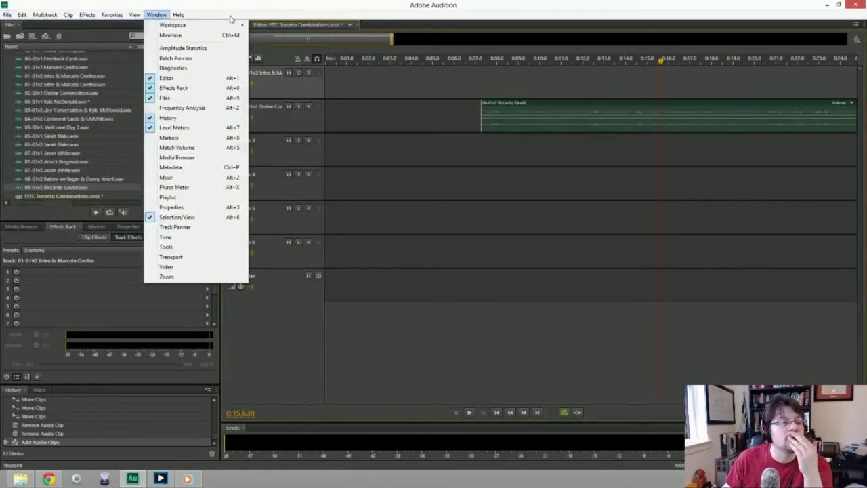
pyautogui.moveTo(8, 15)
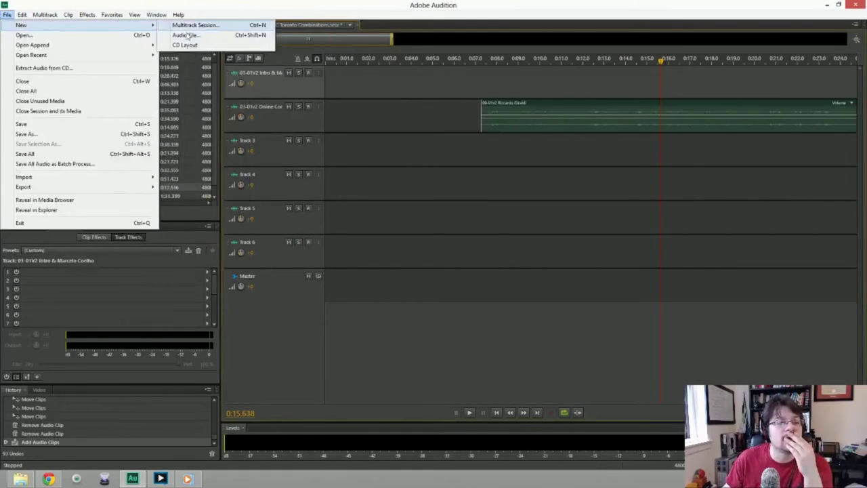
pyautogui.click(185, 34)
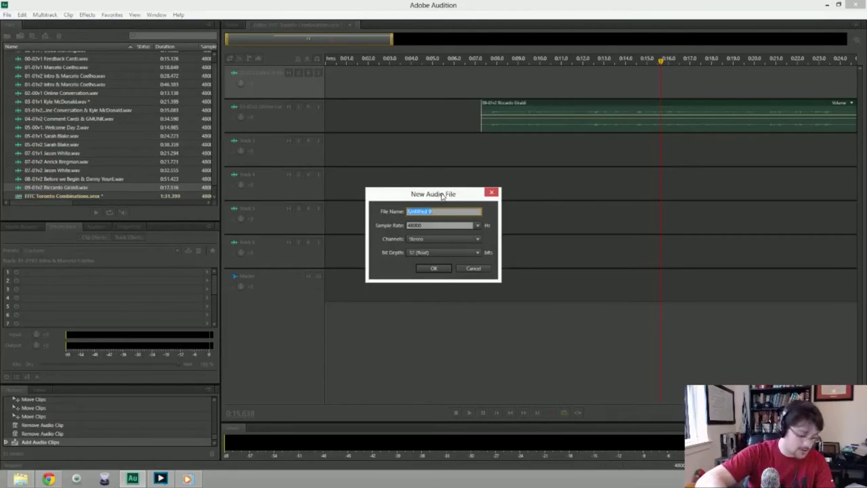
pyautogui.write('Ori')
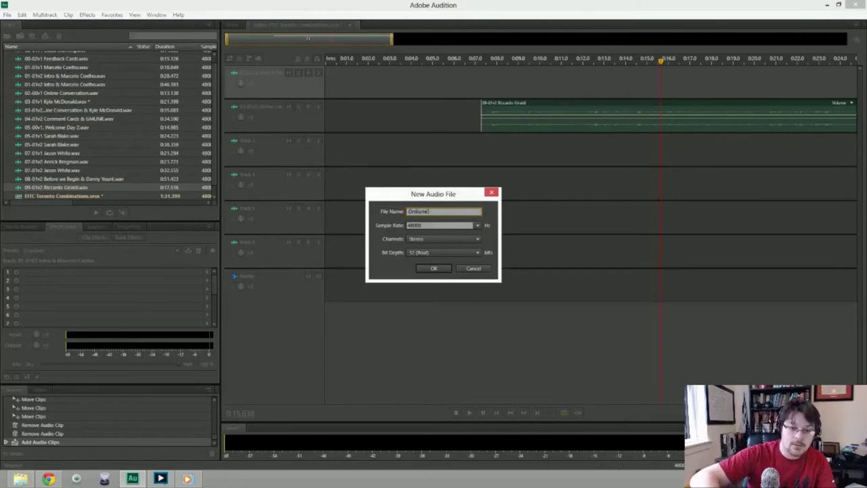
pyautogui.write('in')
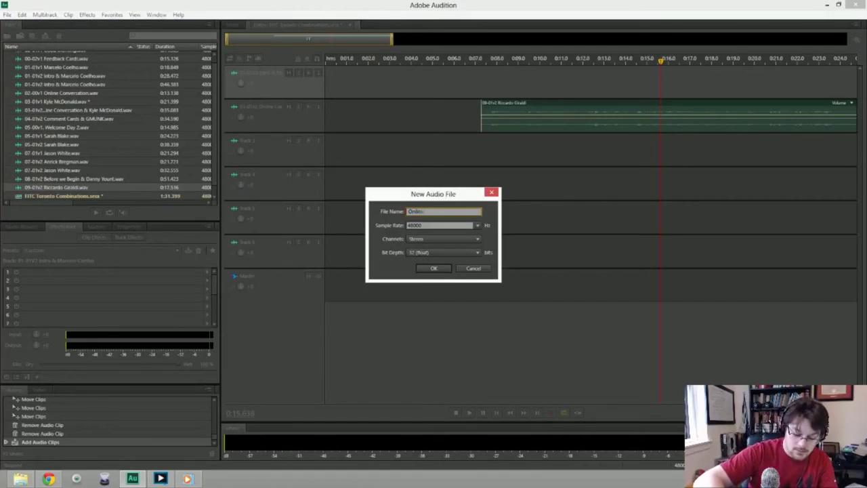
pyautogui.write('e Conversation')
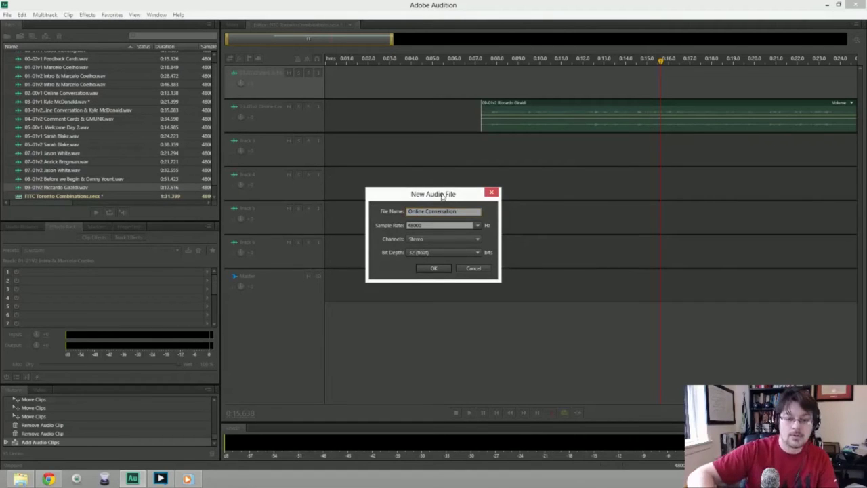
pyautogui.press('Return')
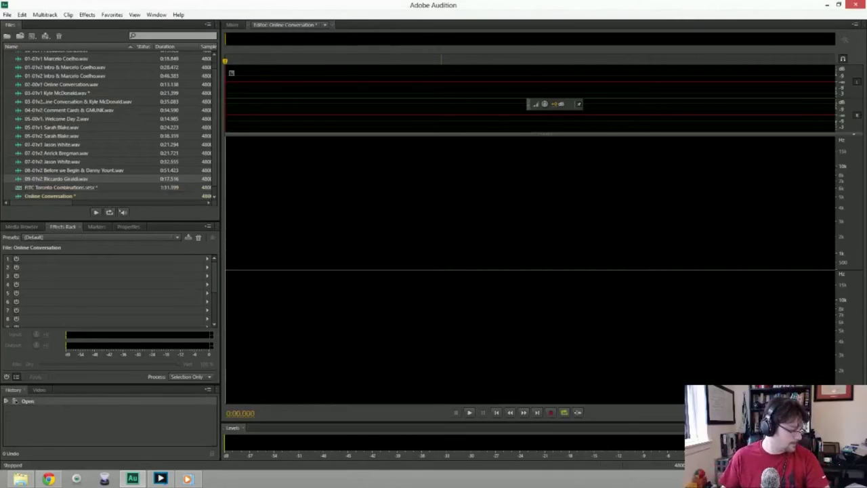
pyautogui.hotkey('shift', 'space')
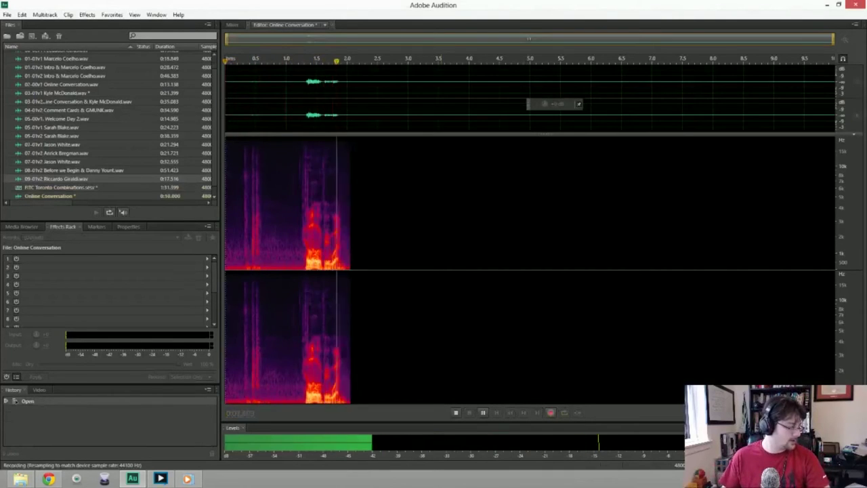
# Discard three failed takes and record a final spoken intro of about 12.5 seconds.
pyautogui.press('space')
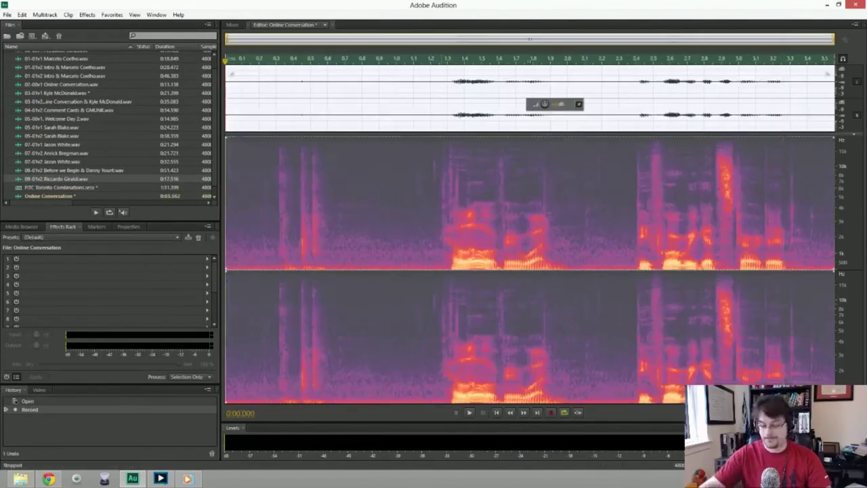
pyautogui.hotkey('ctrl', 'a')
pyautogui.press('Delete')
pyautogui.hotkey('shift', 'space')
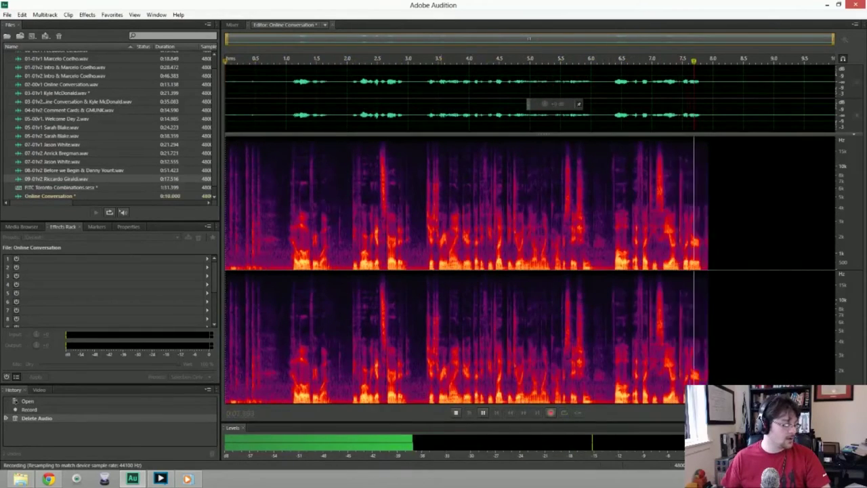
pyautogui.press('space')
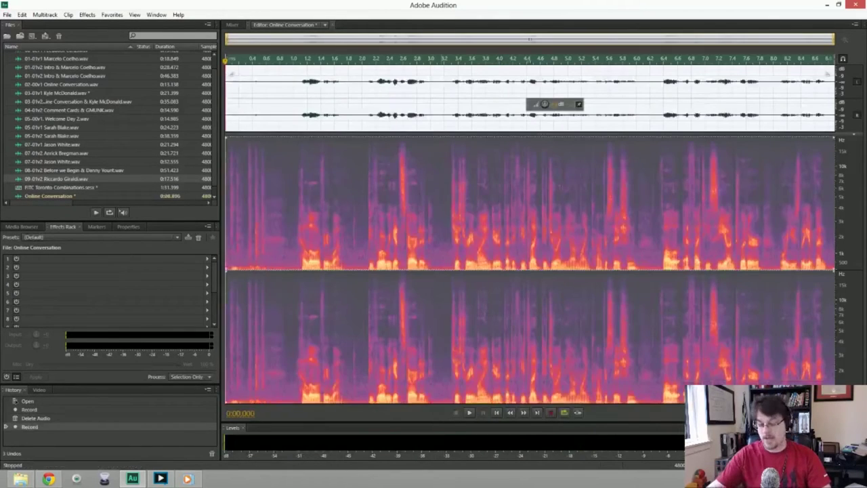
pyautogui.press('Delete')
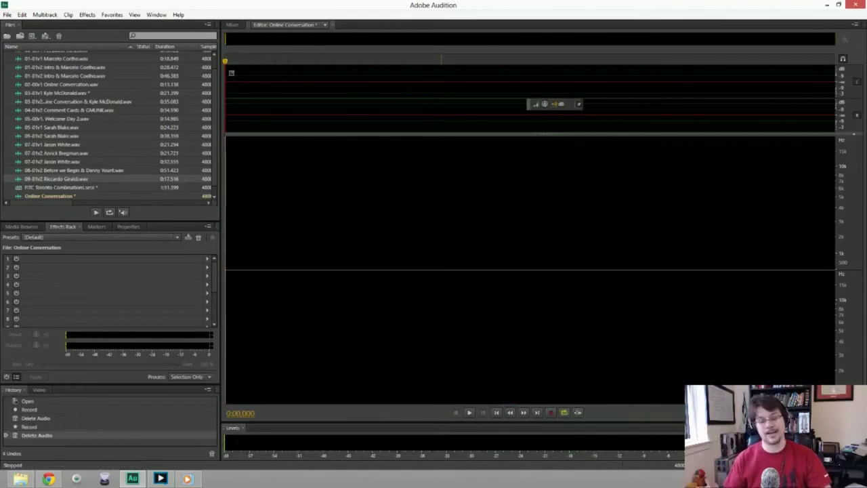
pyautogui.hotkey('shift', 'space')
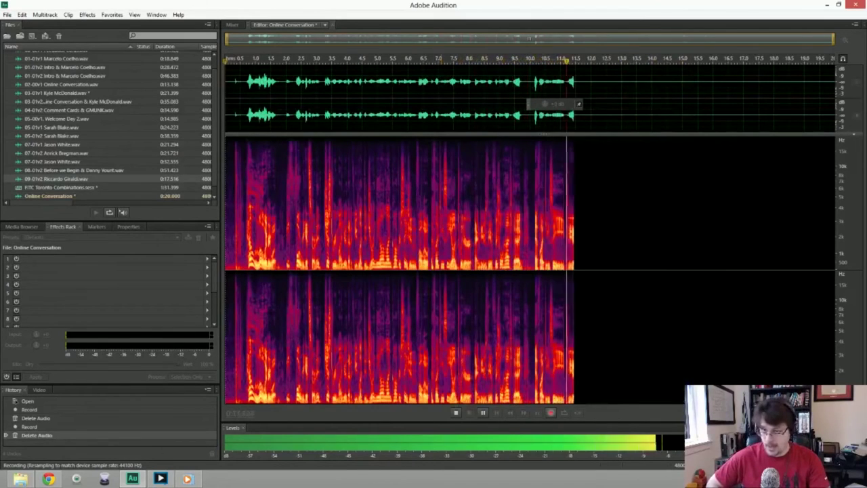
pyautogui.press('space')
pyautogui.press('Delete')
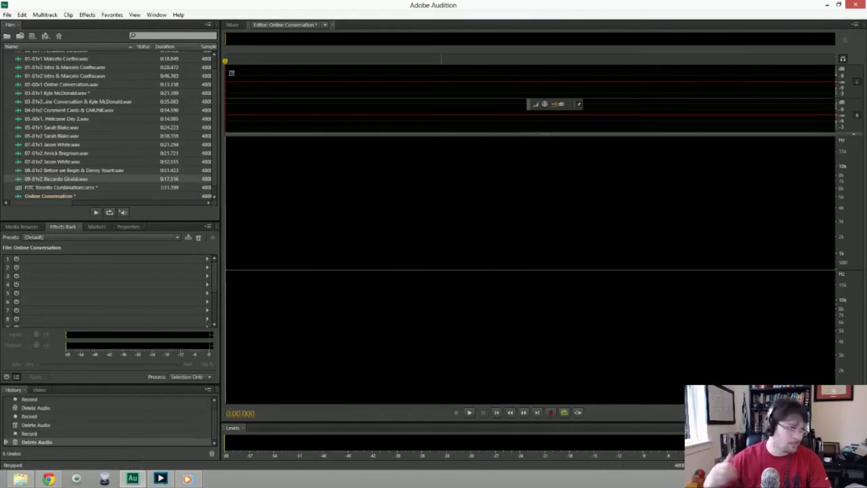
pyautogui.hotkey('shift', 'space')
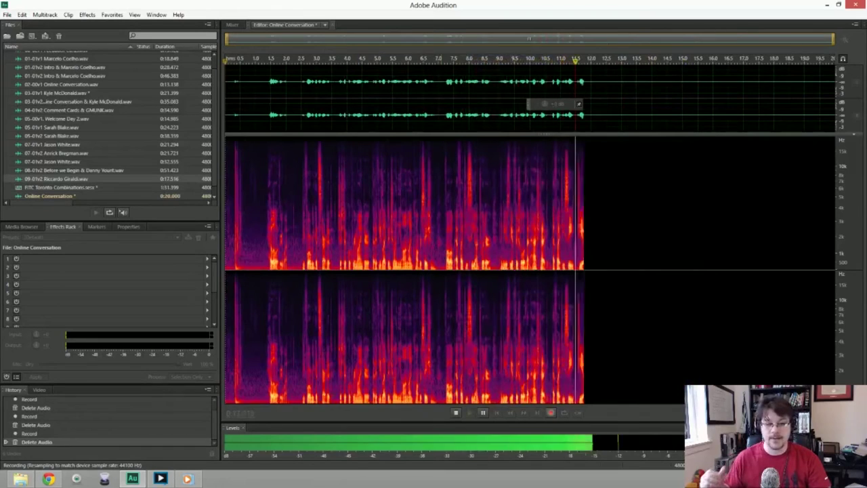
pyautogui.press('space')
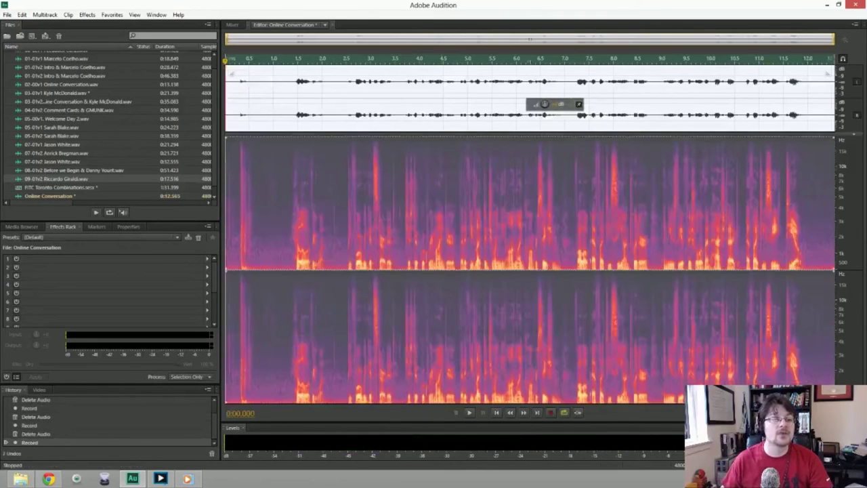
# Trim and noise-reduce Online Conversation using a 0.8 s noise print, then place it on Track 1.
pyautogui.press('Delete')
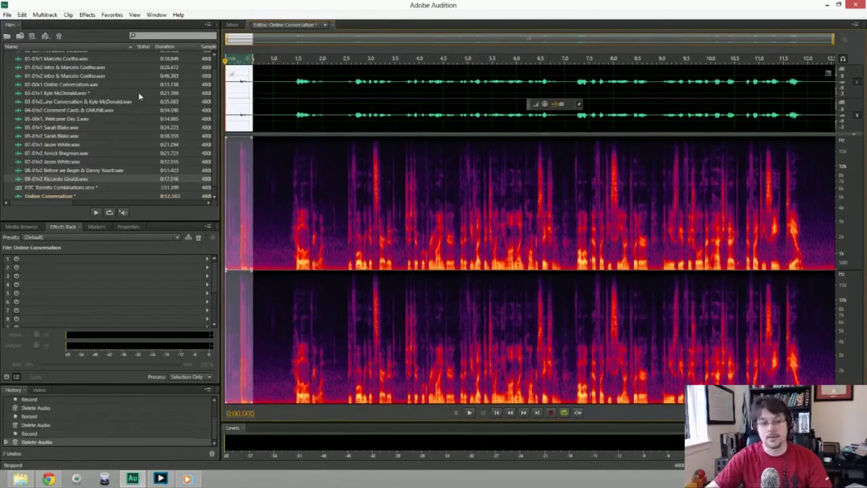
pyautogui.moveTo(226, 88); pyautogui.dragTo(267, 88)
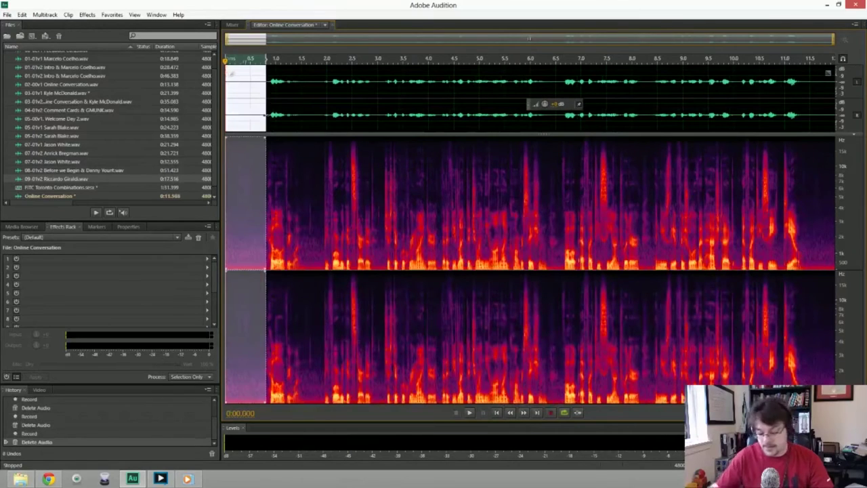
pyautogui.hotkey('shift', 'p')
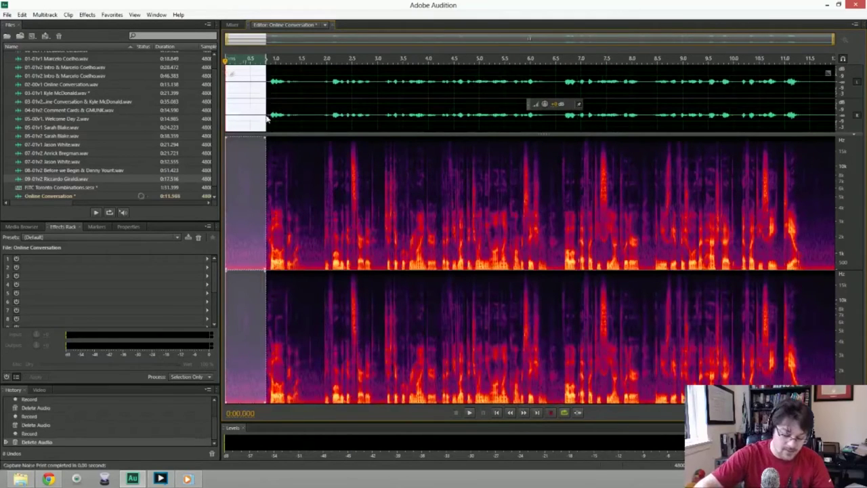
pyautogui.hotkey('ctrl', 'a')
pyautogui.hotkey('ctrl', 'shift', 'p')
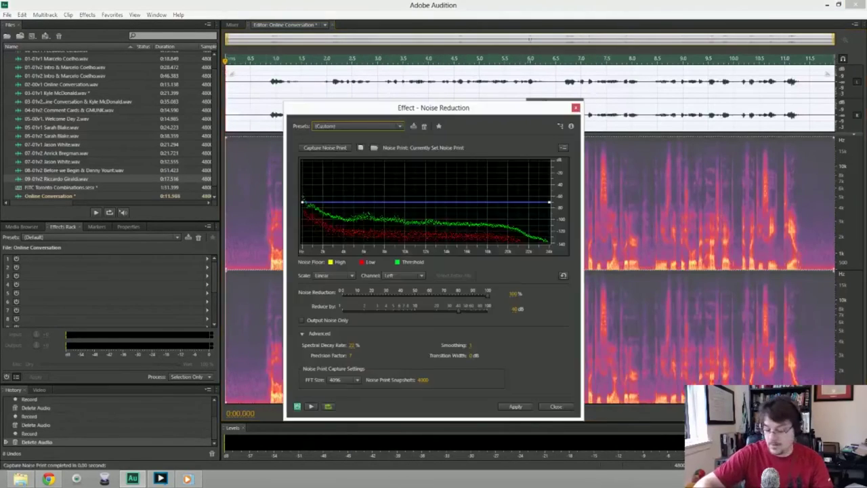
pyautogui.press('Return')
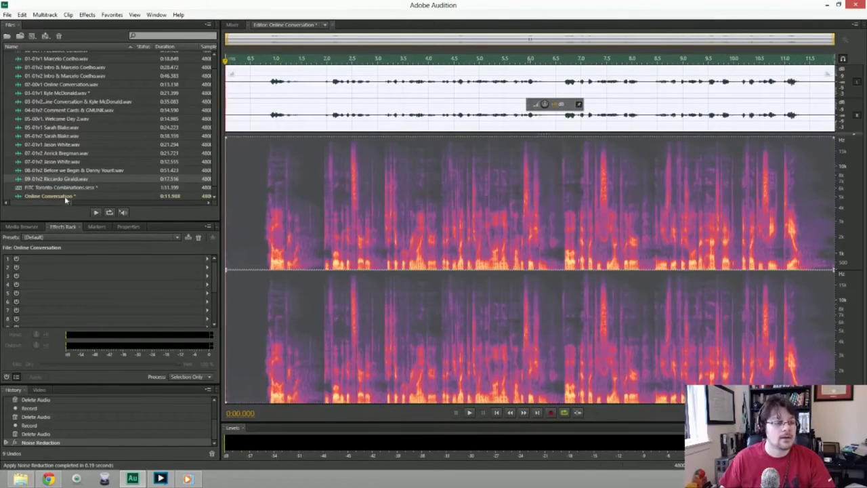
pyautogui.press('0')
pyautogui.moveTo(59, 196); pyautogui.dragTo(319, 94)
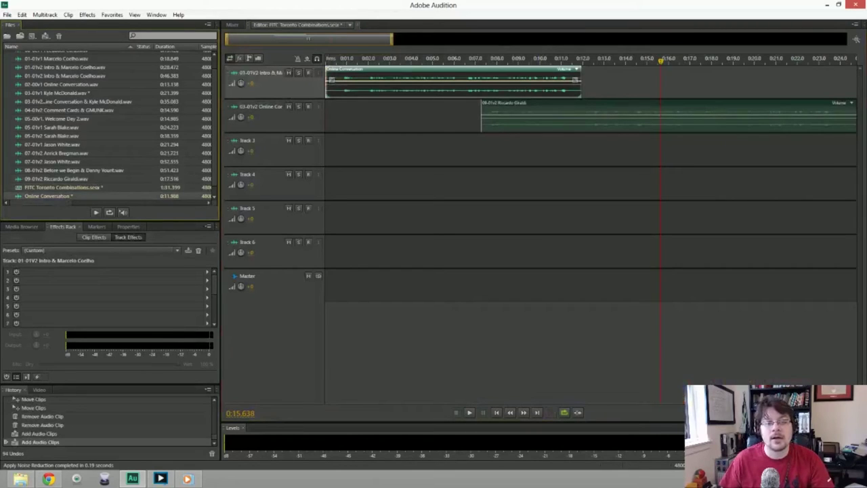
pyautogui.click(603, 112)
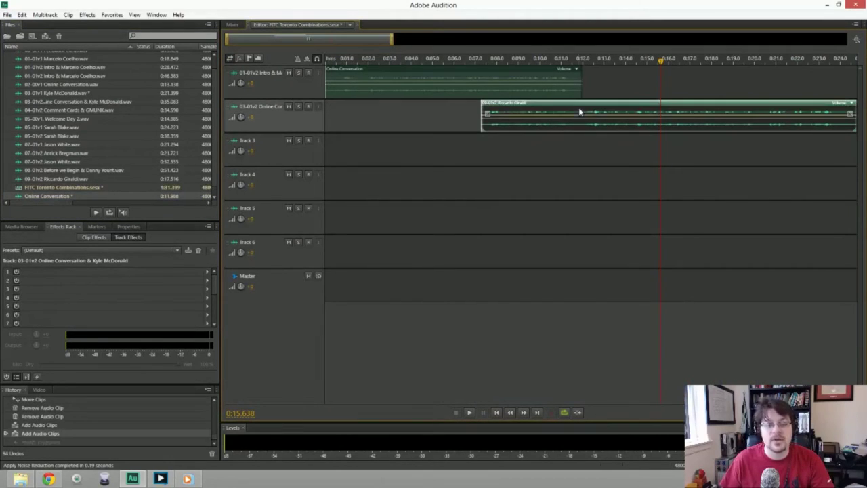
pyautogui.moveTo(498, 114); pyautogui.dragTo(588, 79)
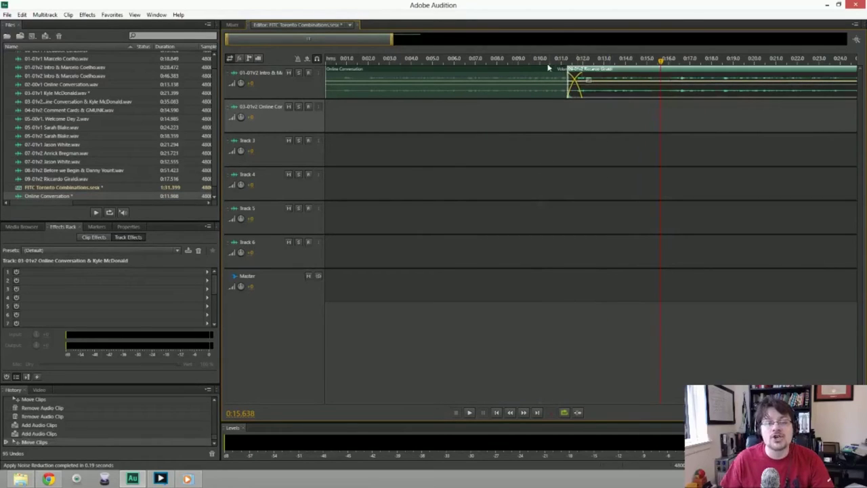
pyautogui.click(332, 59)
pyautogui.press('space')
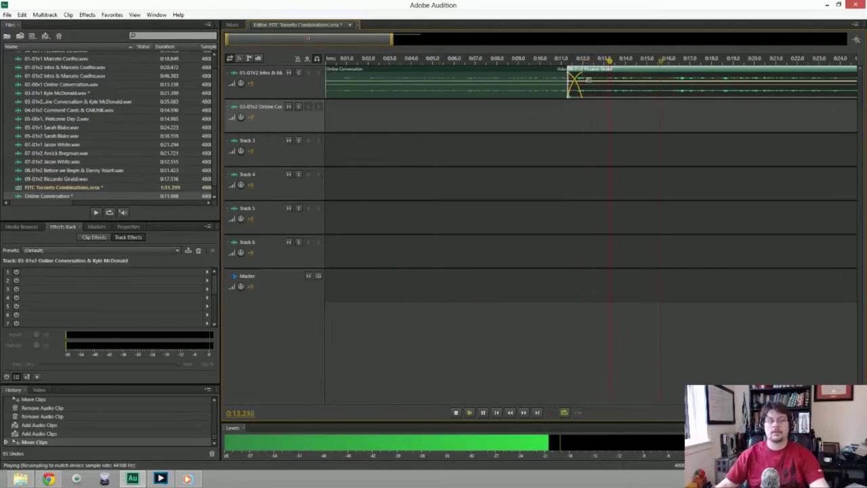
pyautogui.press('space')
# Nudge the clip slightly later, replaying from around 0:11 to fine-tune the crossfade.
pyautogui.moveTo(596, 69); pyautogui.dragTo(603, 69)
pyautogui.press('space')
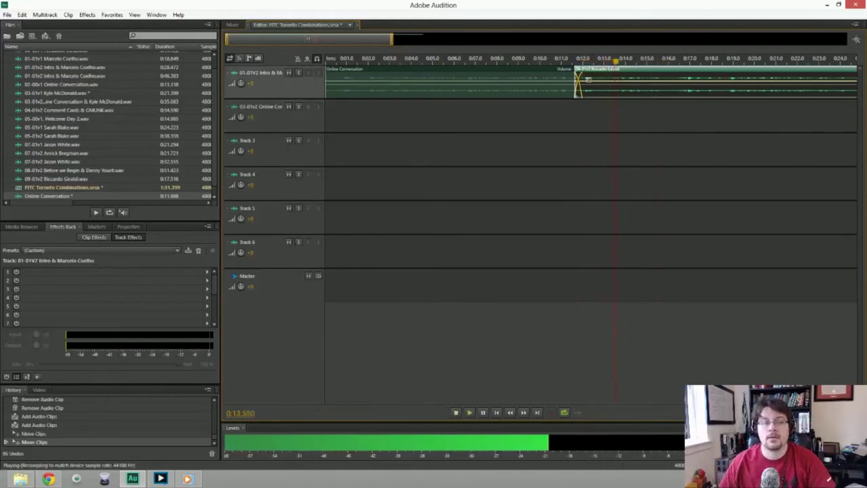
pyautogui.click(559, 61)
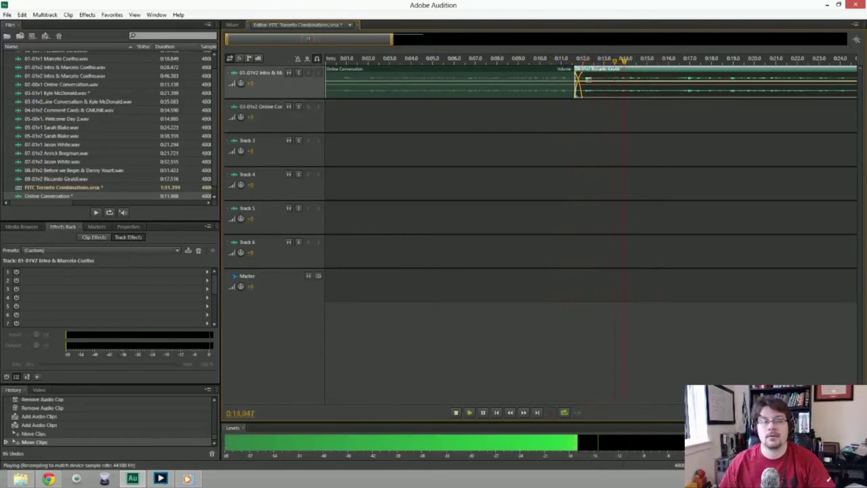
pyautogui.moveTo(584, 79); pyautogui.dragTo(591, 79)
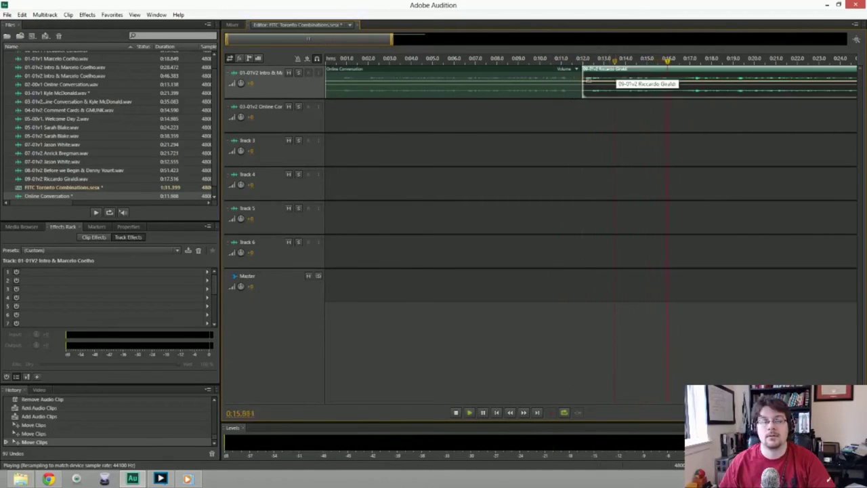
pyautogui.click(565, 61)
pyautogui.press('space')
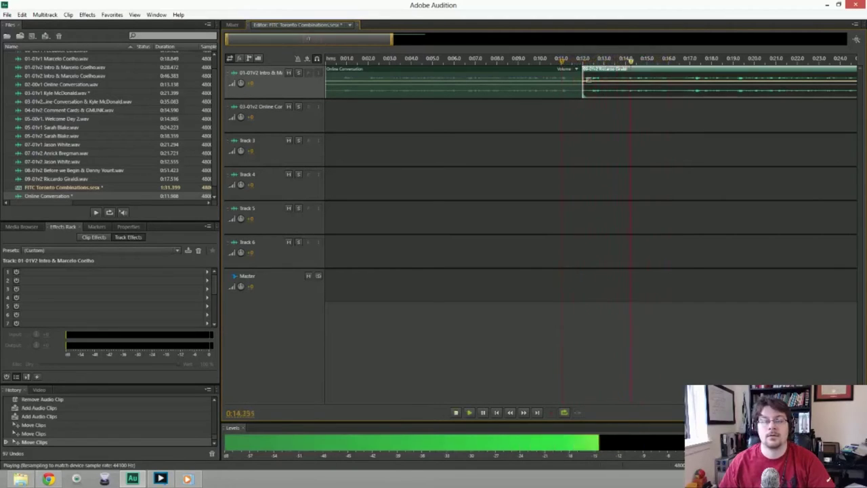
pyautogui.press('space')
pyautogui.click(551, 61)
pyautogui.press('space')
pyautogui.press('space')
pyautogui.click(498, 60)
pyautogui.press('space')
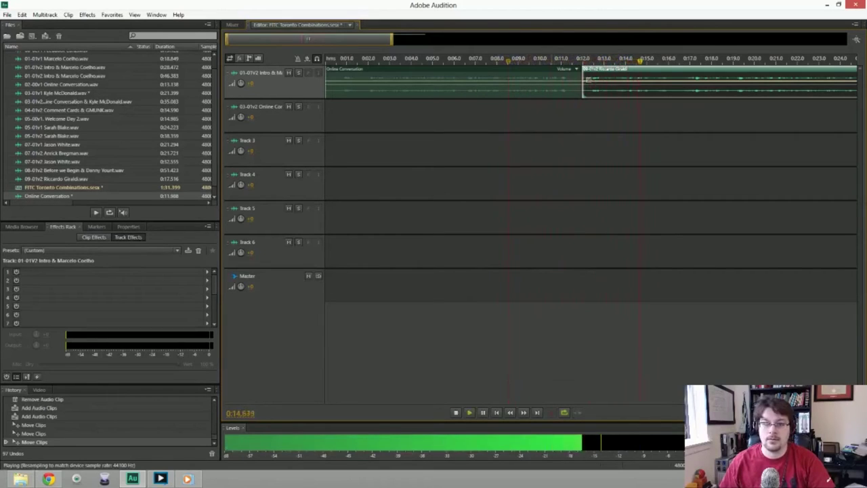
pyautogui.press('space')
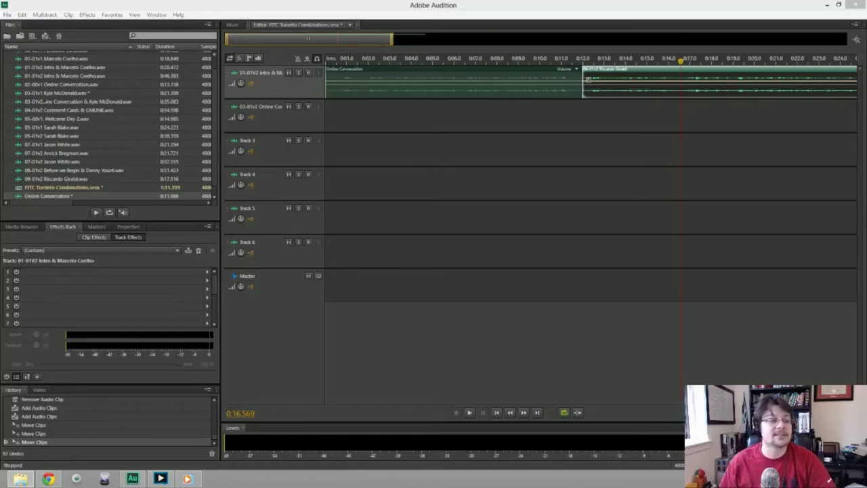
# Export the entire-session mixdown, named for the 09-01v2 clip plus 'Online Conversation &', into the Tuesday folder.
pyautogui.click(7, 14)
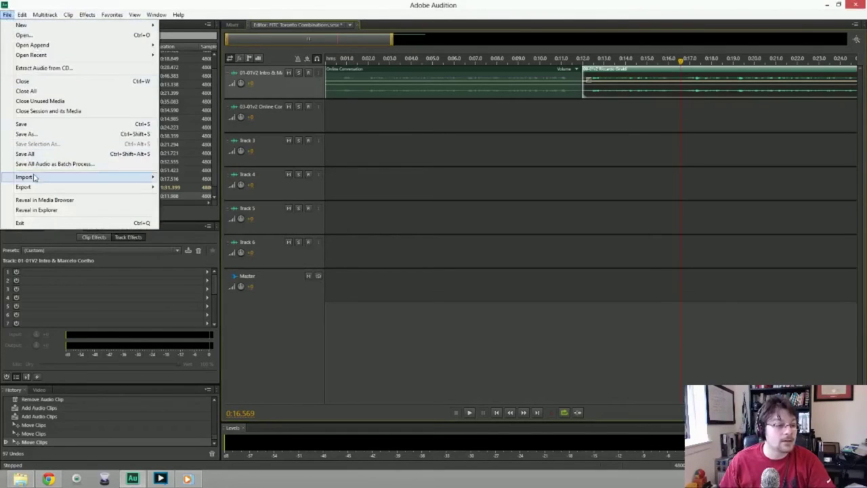
pyautogui.moveTo(39, 187)
pyautogui.moveTo(180, 220)
pyautogui.click(325, 231)
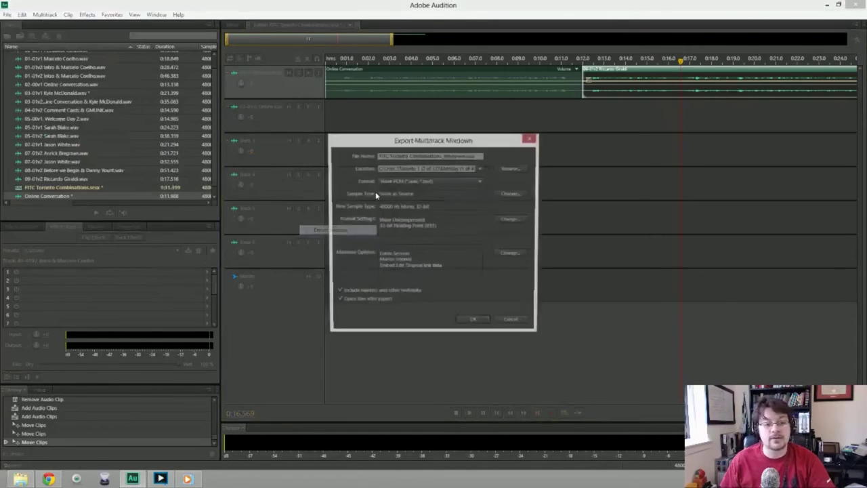
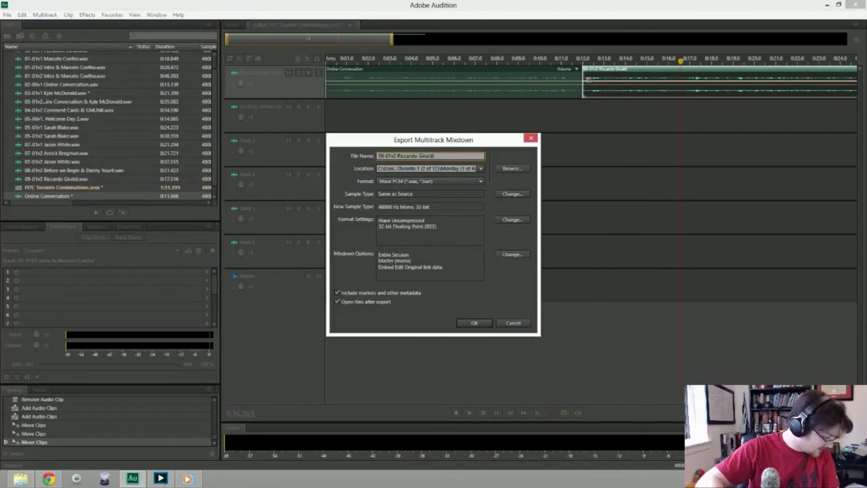
pyautogui.write('Com')
pyautogui.press('BackSpace')
pyautogui.press('BackSpace')
pyautogui.press('BackSpace')
pyautogui.write('Online Conversation')
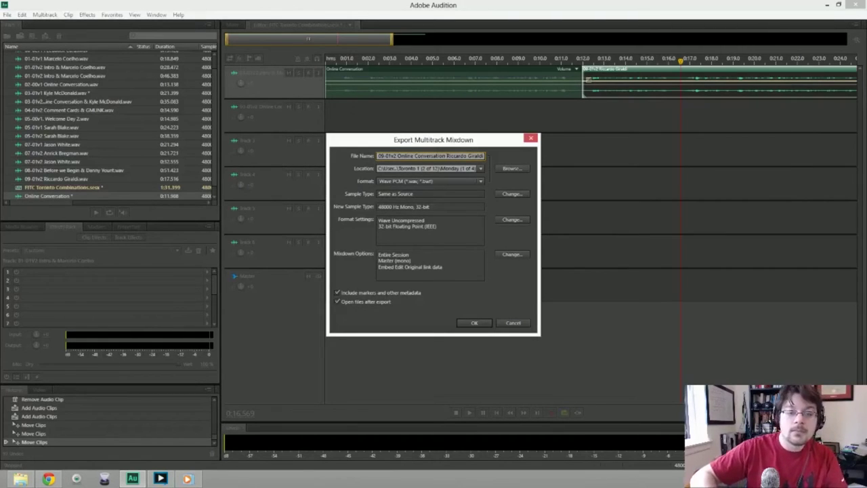
pyautogui.write(' &')
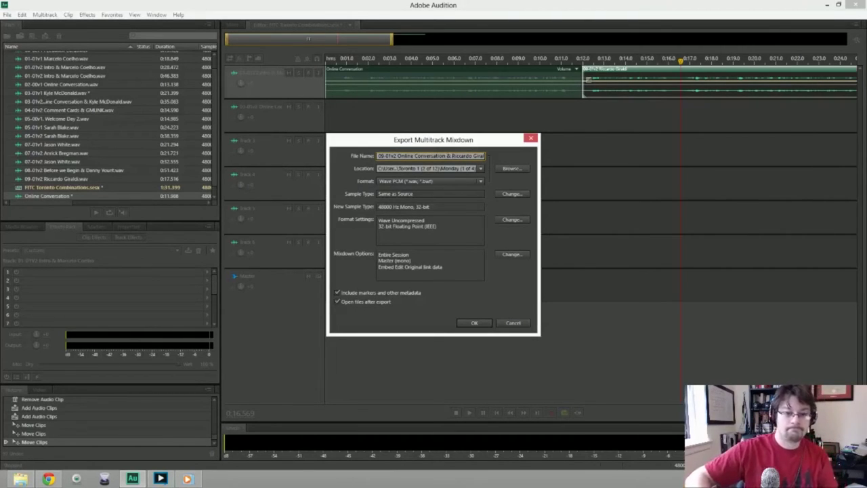
pyautogui.click(481, 168)
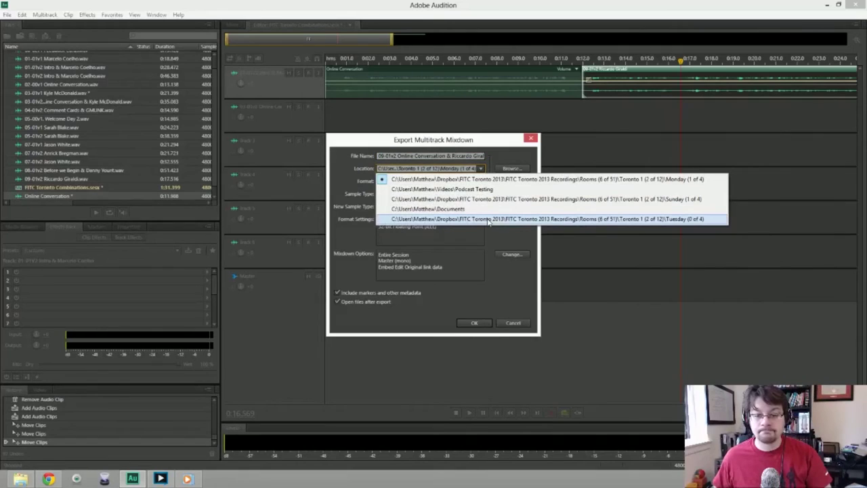
pyautogui.click(488, 219)
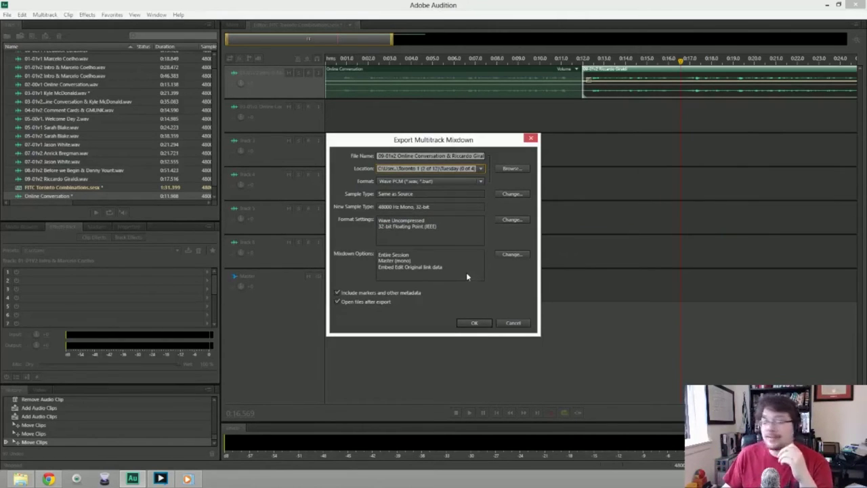
pyautogui.click(476, 321)
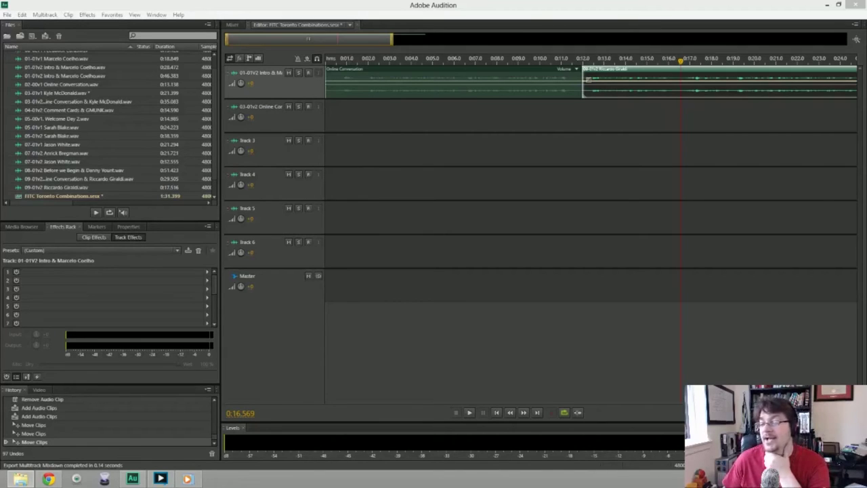
# Add interview clips to Tracks 3 and 5, mute Track 1, and start Track 2 with Final Afternoon.
pyautogui.moveTo(566, 158); pyautogui.dragTo(460, 151)
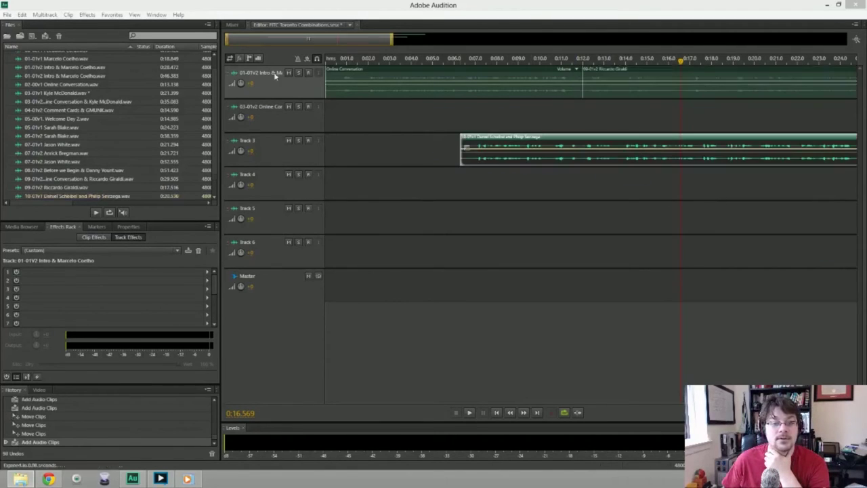
pyautogui.click(289, 73)
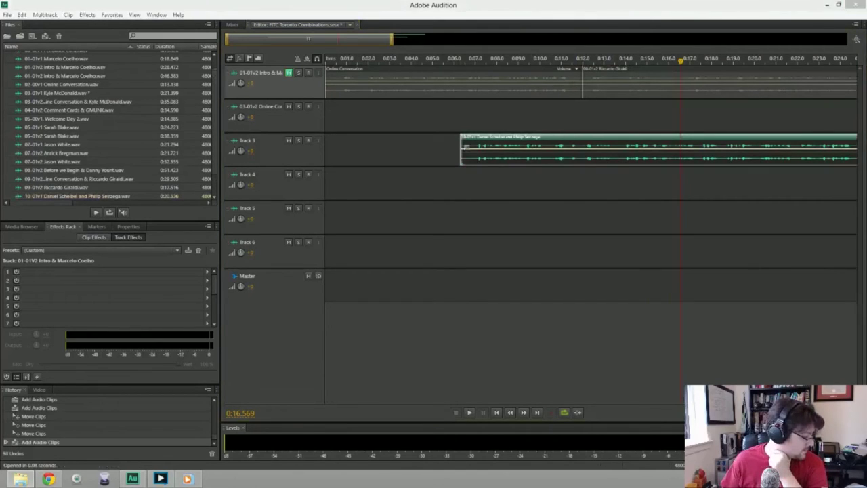
pyautogui.moveTo(584, 81); pyautogui.dragTo(462, 230)
pyautogui.click(290, 209)
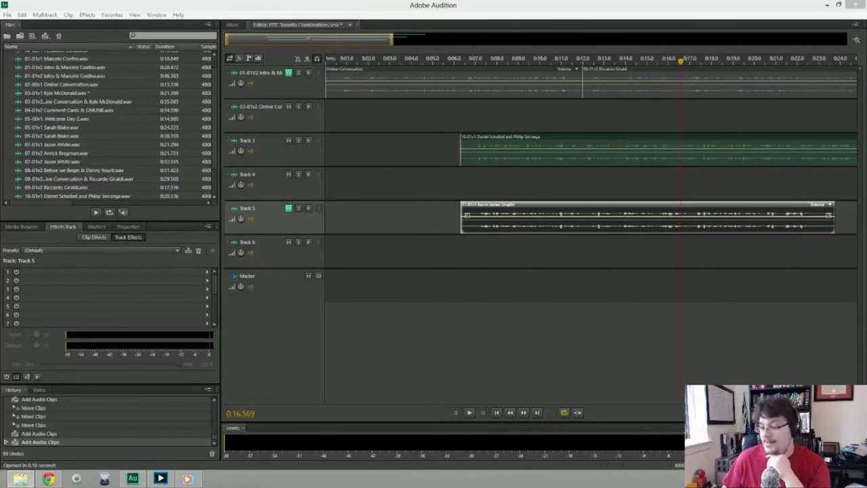
pyautogui.moveTo(609, 167); pyautogui.dragTo(330, 112)
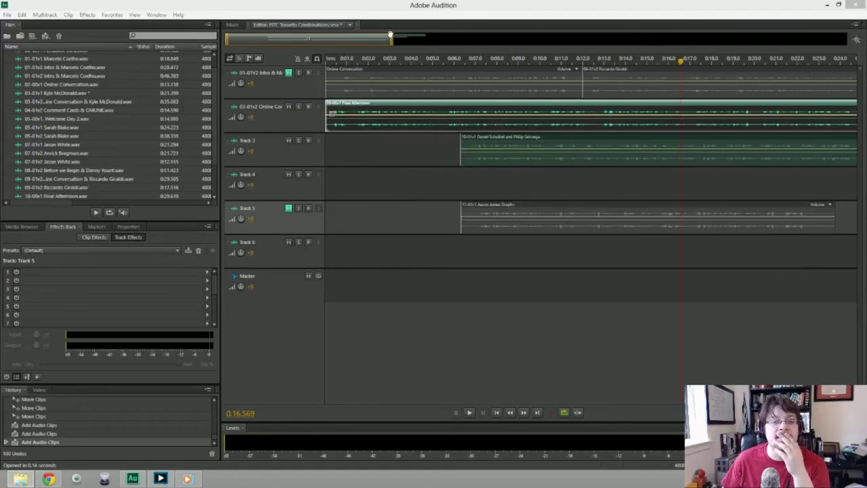
pyautogui.moveTo(391, 38); pyautogui.dragTo(584, 38)
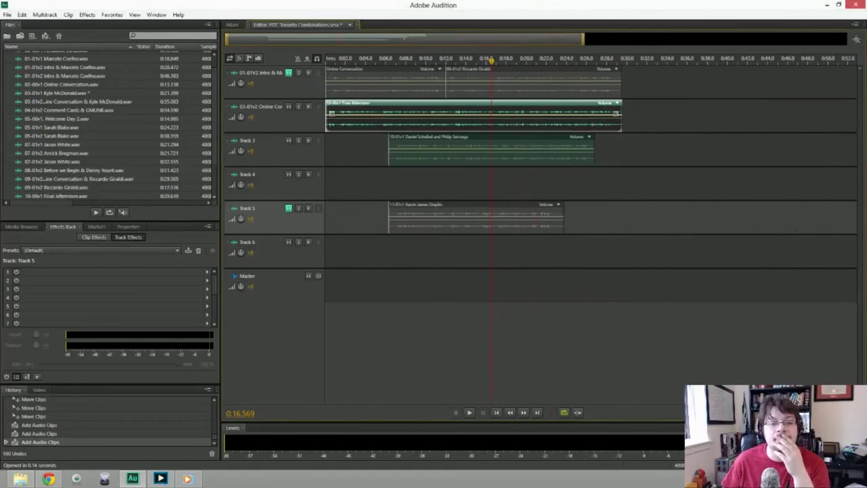
pyautogui.moveTo(475, 149); pyautogui.dragTo(701, 149)
# Play the new combination from the start, then recheck the transition around 0:27.
pyautogui.click(327, 61)
pyautogui.press('space')
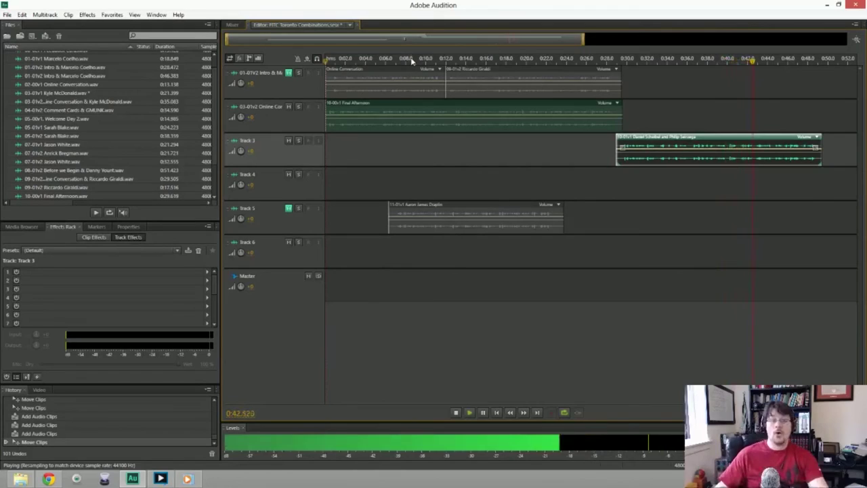
pyautogui.press('space')
pyautogui.click(602, 59)
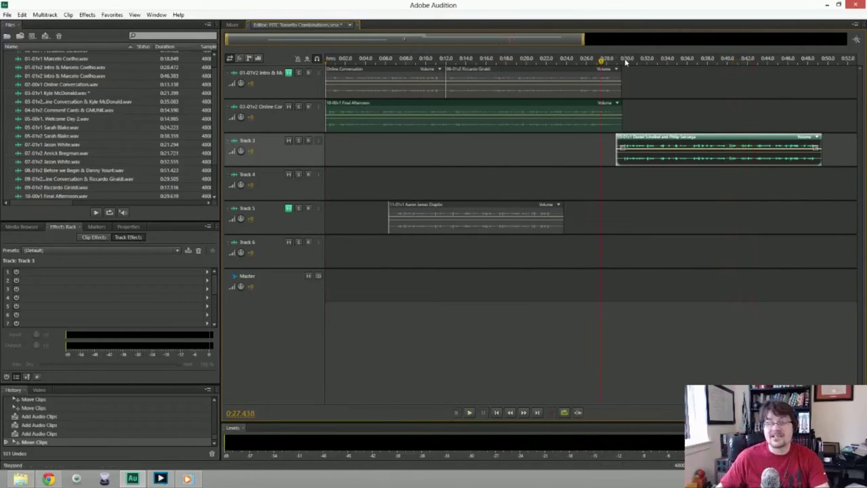
pyautogui.press('space')
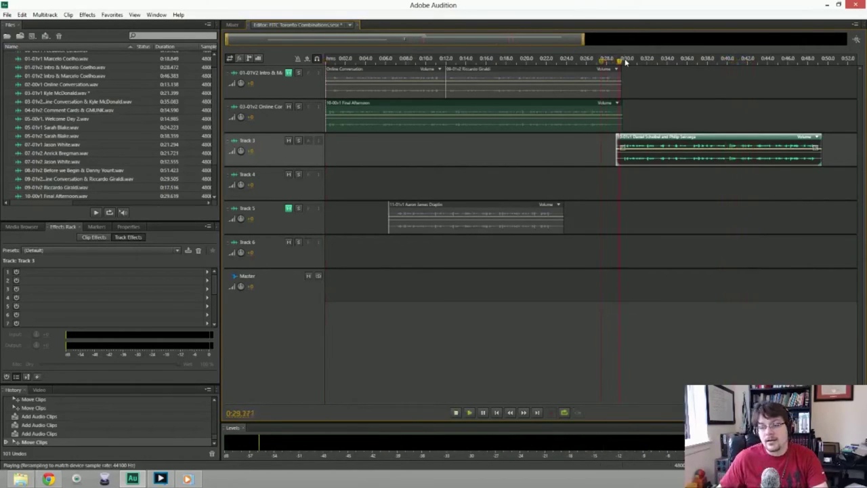
pyautogui.press('space')
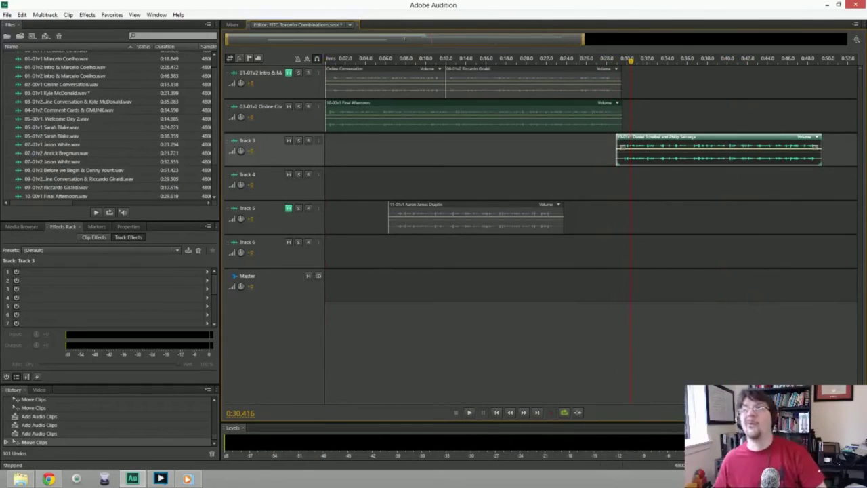
pyautogui.click(7, 14)
# Export the entire session as the '10-01v2 Final Afternoon &' mixdown, then delete the Track 3 clip.
pyautogui.moveTo(52, 187)
pyautogui.moveTo(234, 223)
pyautogui.click(329, 231)
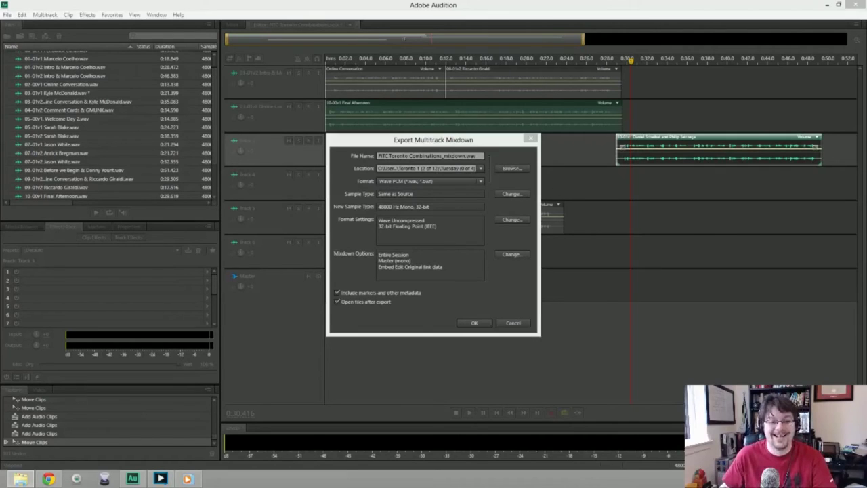
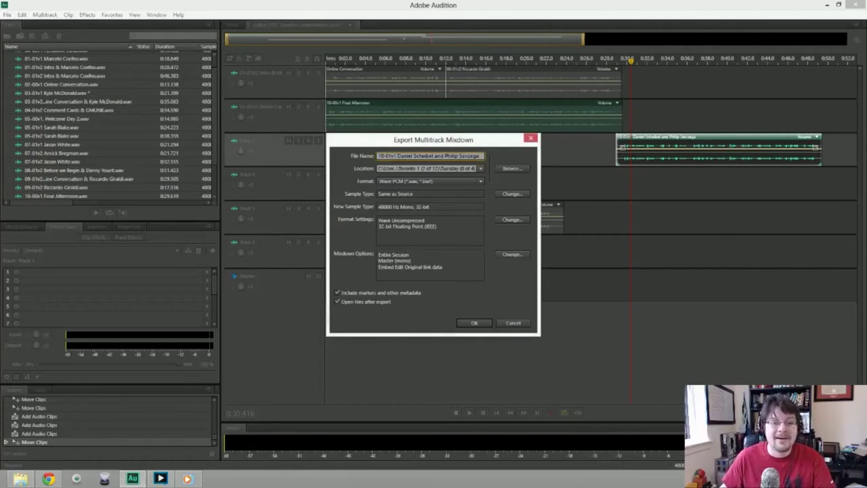
pyautogui.write('2 ')
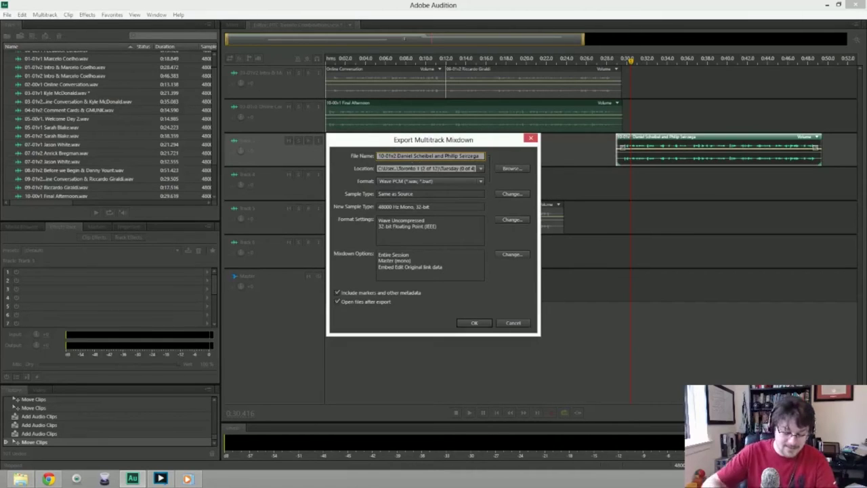
pyautogui.write('Final Afternoon &')
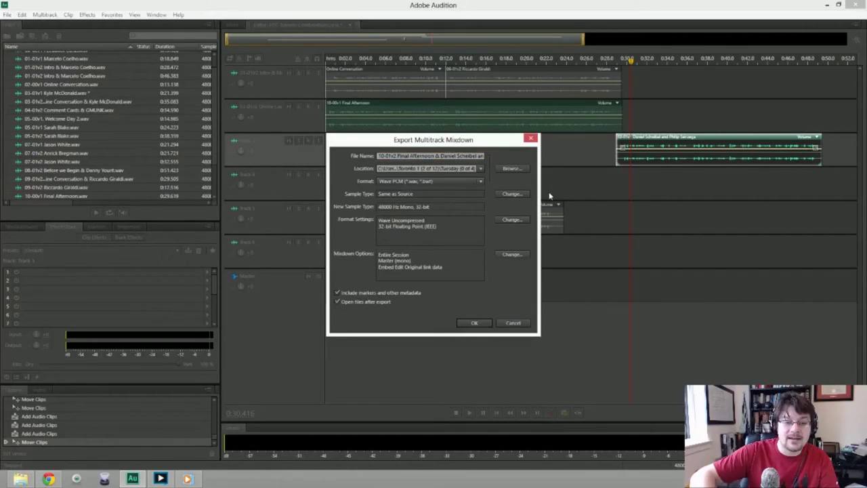
pyautogui.press('Return')
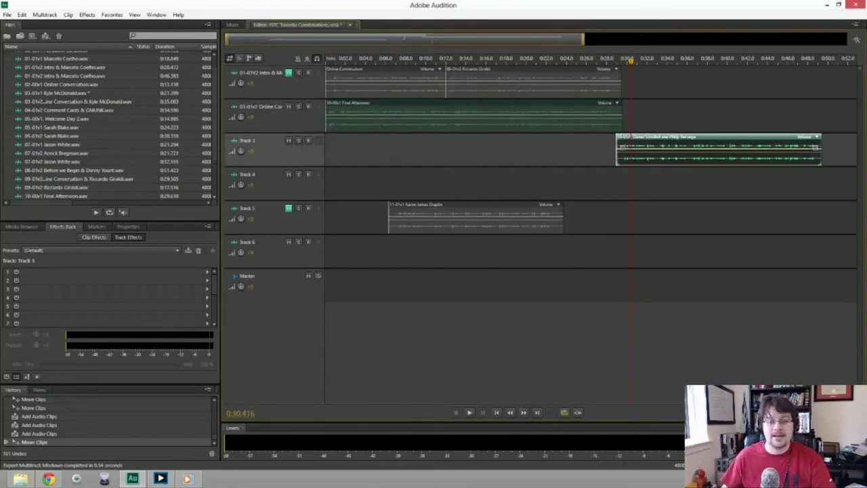
pyautogui.press('Delete')
# Delete the Track 2 clip and move the second Track 1 clip down, bringing the intro up.
pyautogui.click(545, 121)
pyautogui.press('Delete')
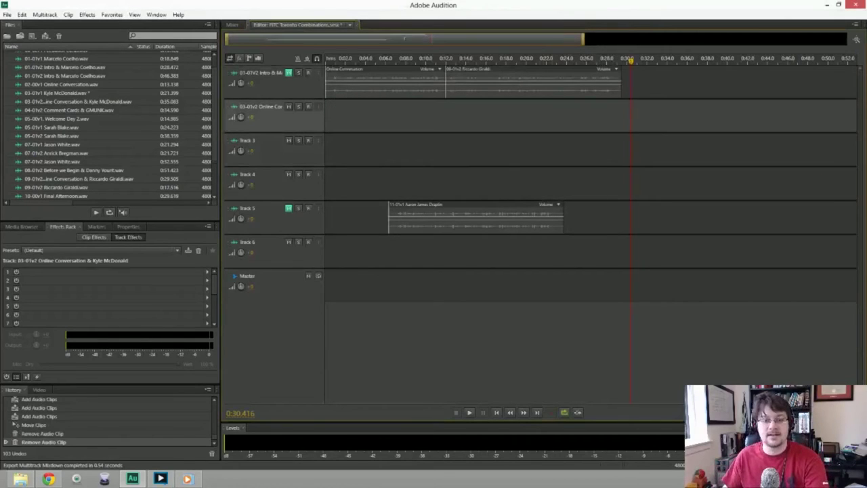
pyautogui.click(531, 81)
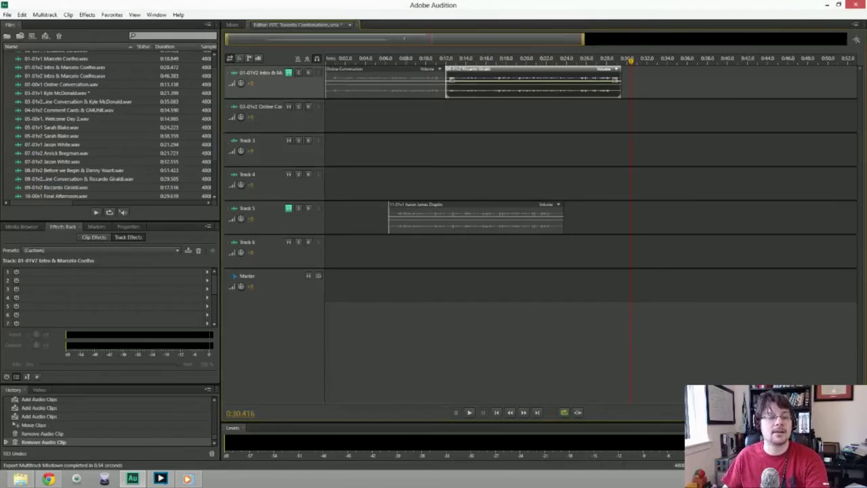
pyautogui.click(383, 83)
pyautogui.click(531, 82)
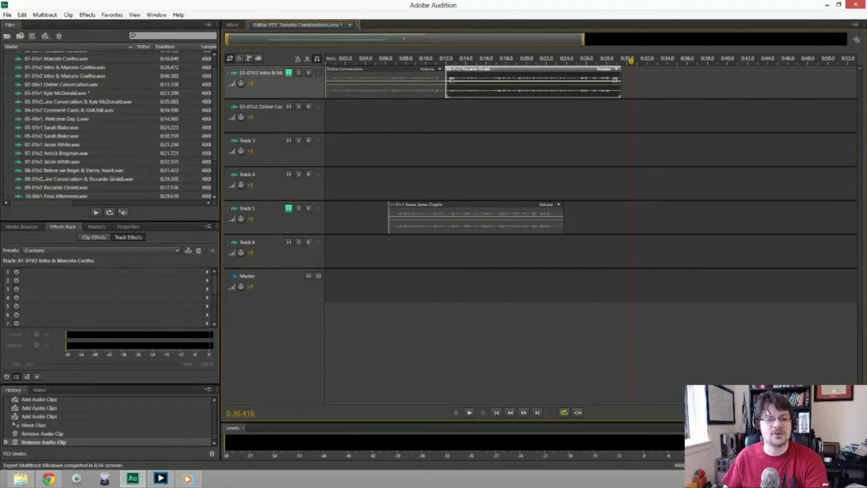
pyautogui.click(264, 82)
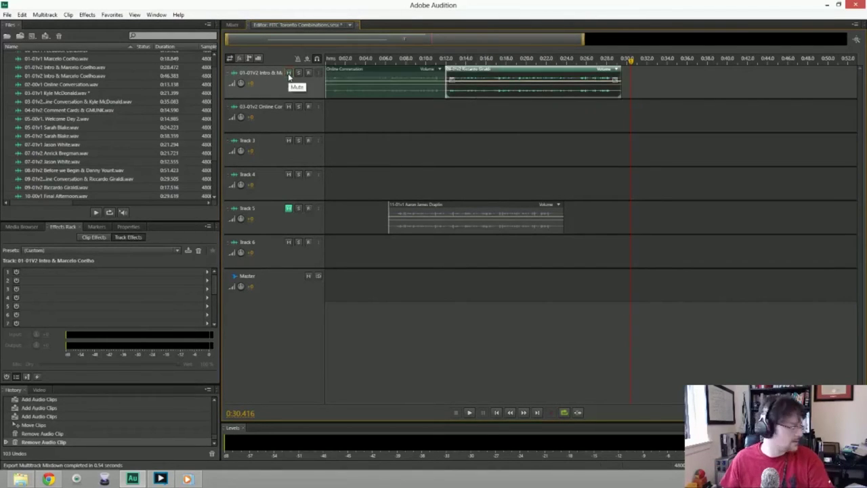
pyautogui.moveTo(553, 82); pyautogui.dragTo(678, 215)
pyautogui.moveTo(410, 217); pyautogui.dragTo(467, 81)
# Audition the transition into the intro from about 0:11 and again from 0:08.
pyautogui.click(437, 60)
pyautogui.press('space')
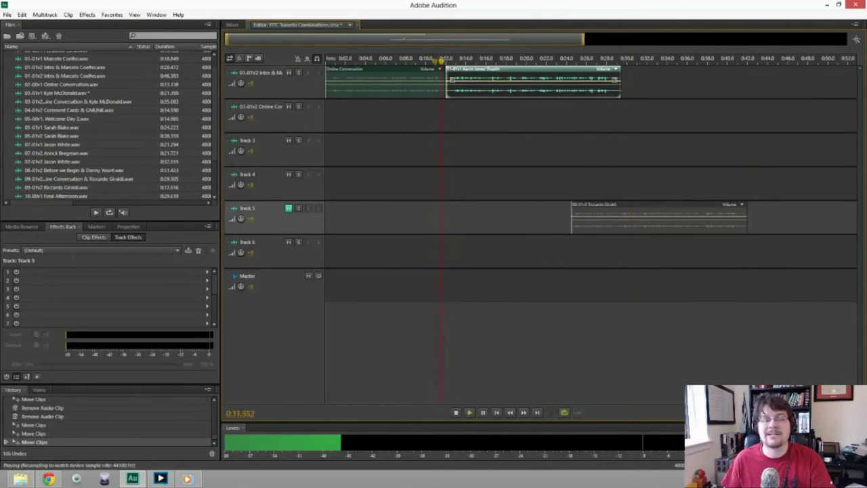
pyautogui.press('space')
pyautogui.click(405, 60)
pyautogui.press('space')
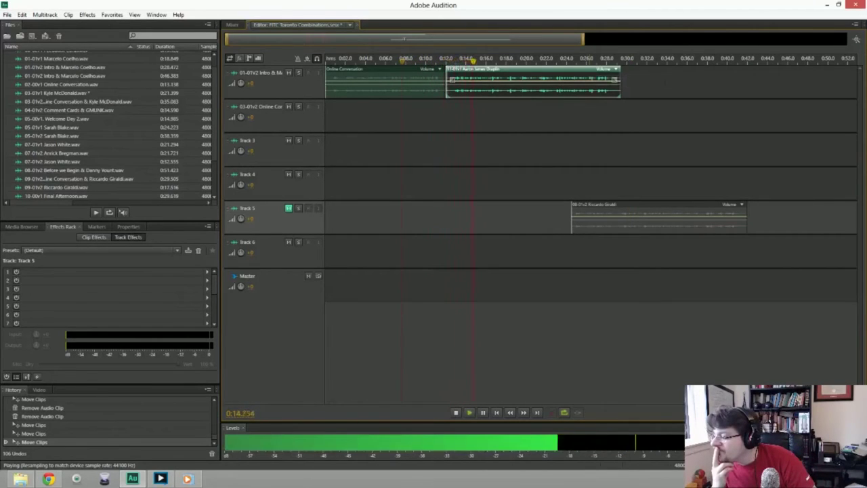
pyautogui.press('space')
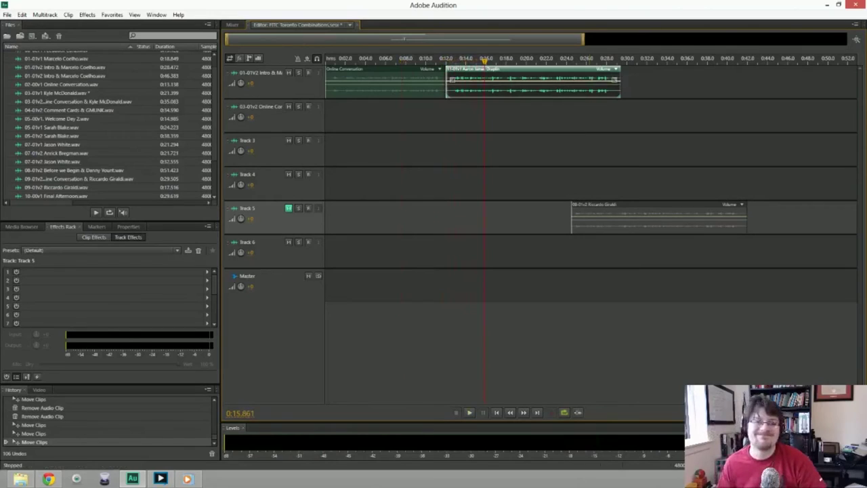
# Move the intro clip to Track 2, just after Online Conversation, fine-tuning its position by ear.
pyautogui.moveTo(528, 70); pyautogui.dragTo(520, 104)
pyautogui.press('space')
pyautogui.click(419, 58)
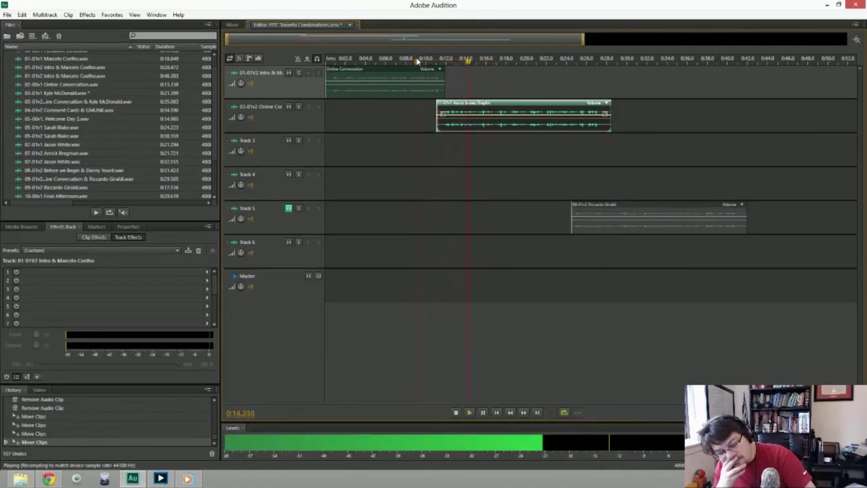
pyautogui.press('space')
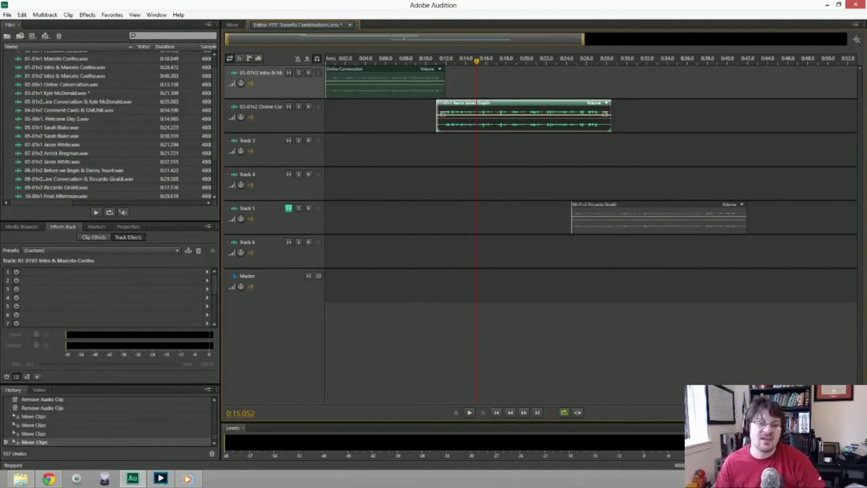
pyautogui.click(271, 119)
pyautogui.click(420, 61)
pyautogui.press('space')
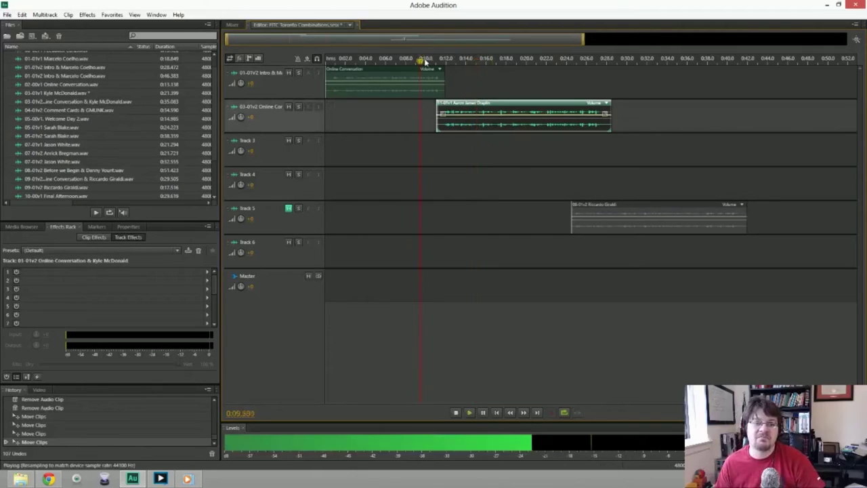
pyautogui.press('space')
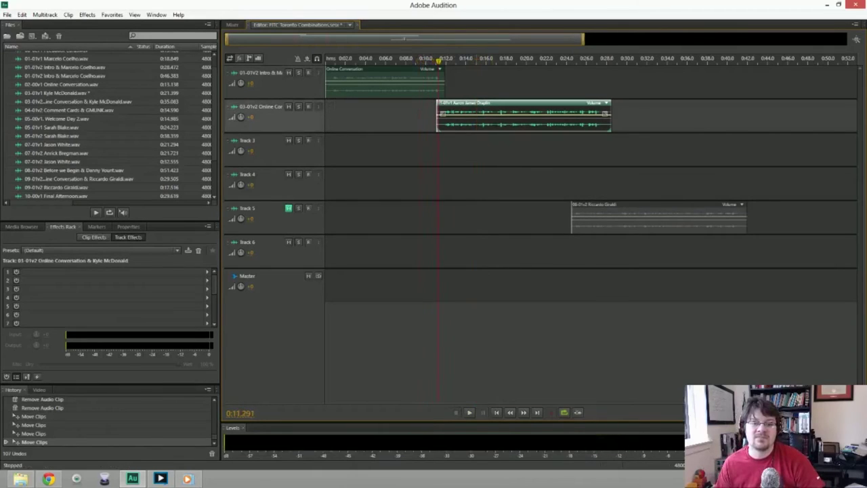
pyautogui.moveTo(514, 109); pyautogui.dragTo(533, 109)
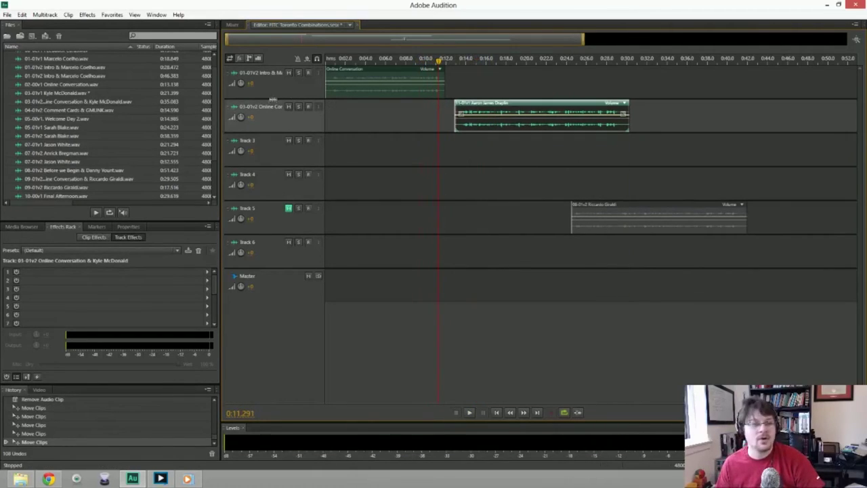
pyautogui.scroll(1, 135, 125)
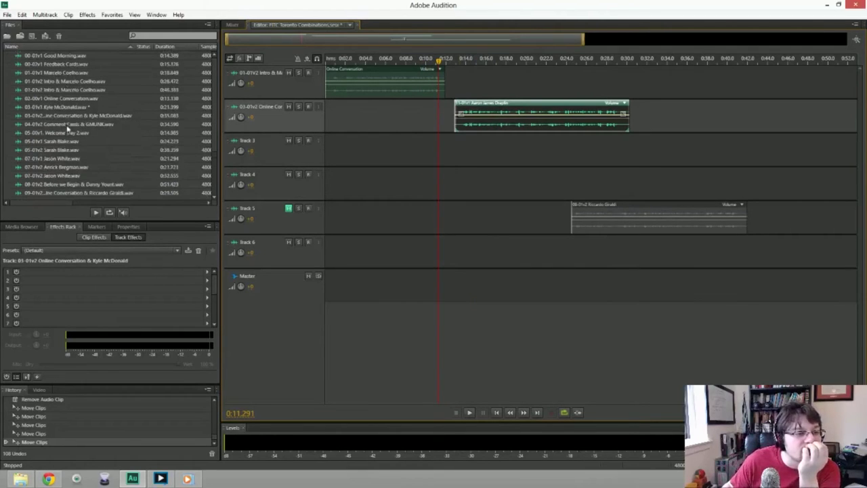
# Try Online Conversation at the start of Track 1, preview it, then remove it again.
pyautogui.click(69, 101)
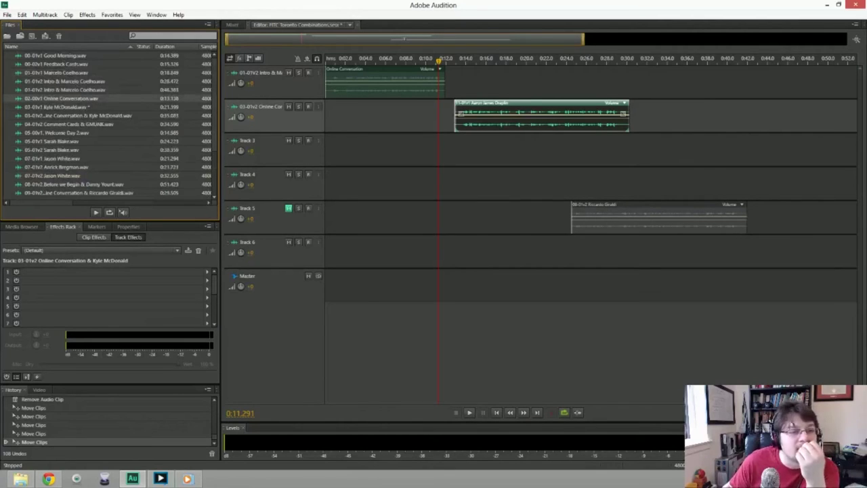
pyautogui.moveTo(383, 81); pyautogui.dragTo(382, 217)
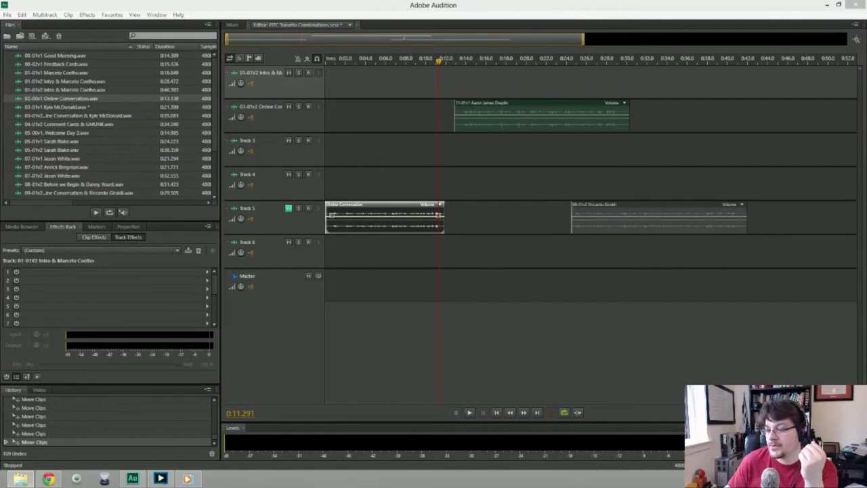
pyautogui.moveTo(610, 101); pyautogui.dragTo(323, 84)
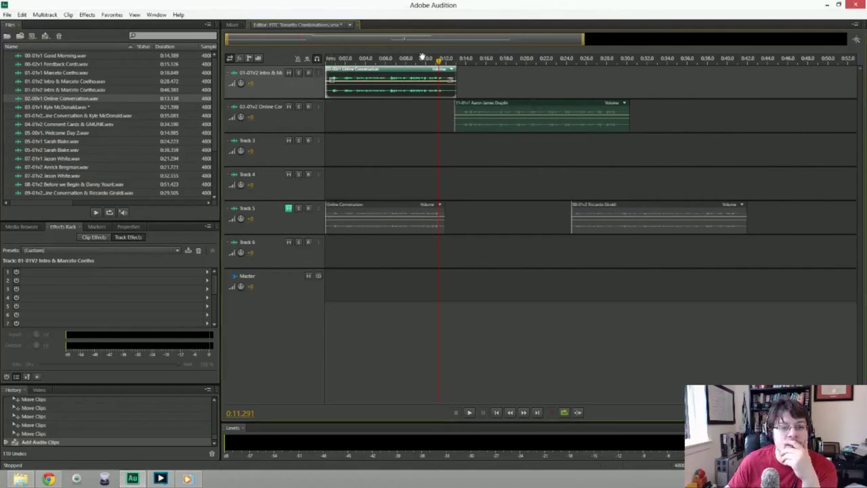
pyautogui.press('space')
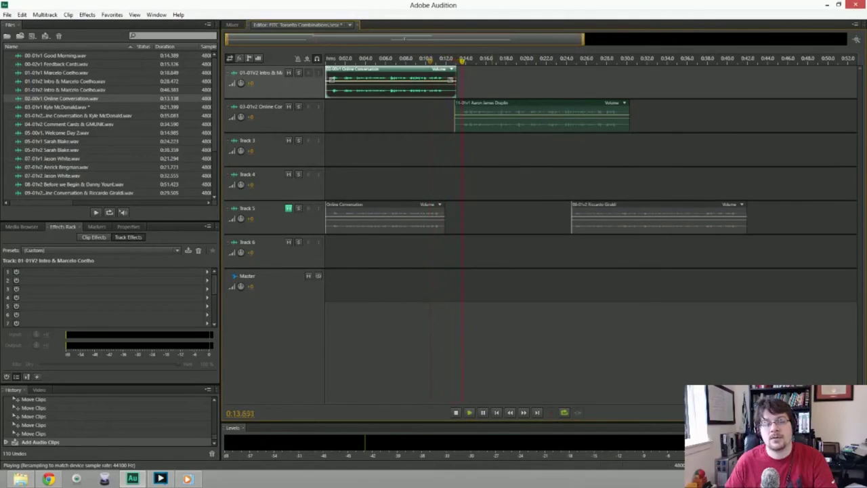
pyautogui.press('space')
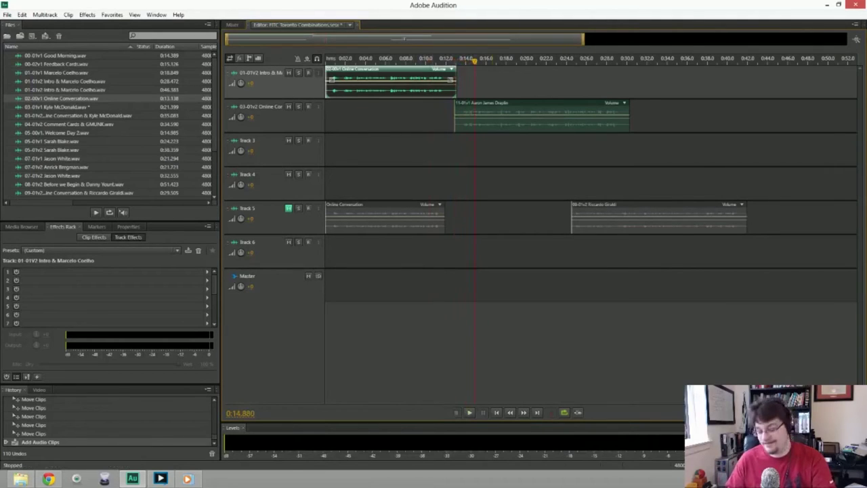
pyautogui.press('Delete')
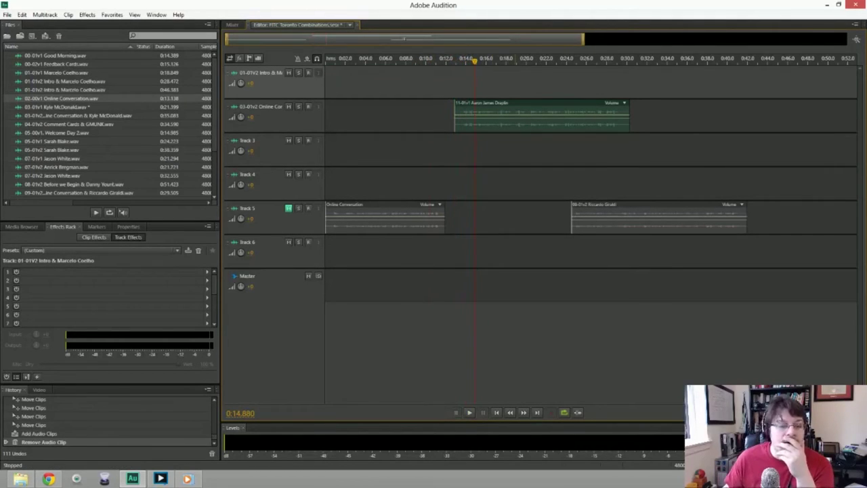
# Play the intro clip on Track 2, then delete the 09-01v2 and Online Conversation clips from Track 5.
pyautogui.click(542, 115)
pyautogui.press('space')
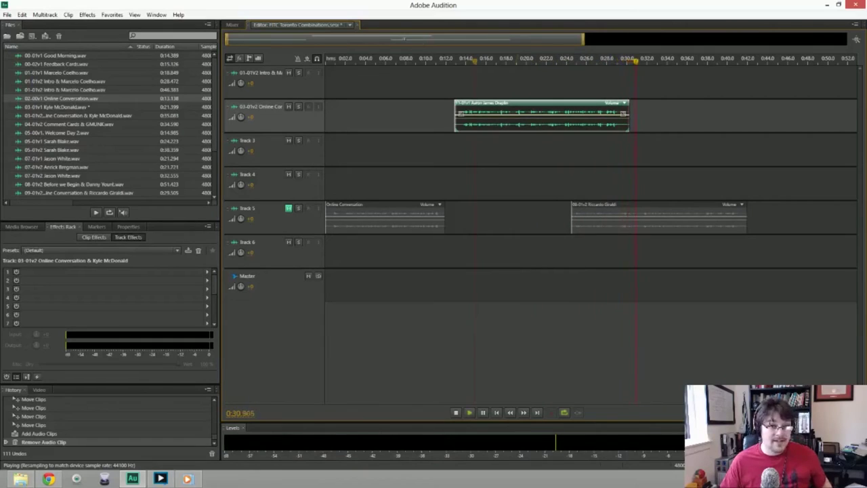
pyautogui.press('space')
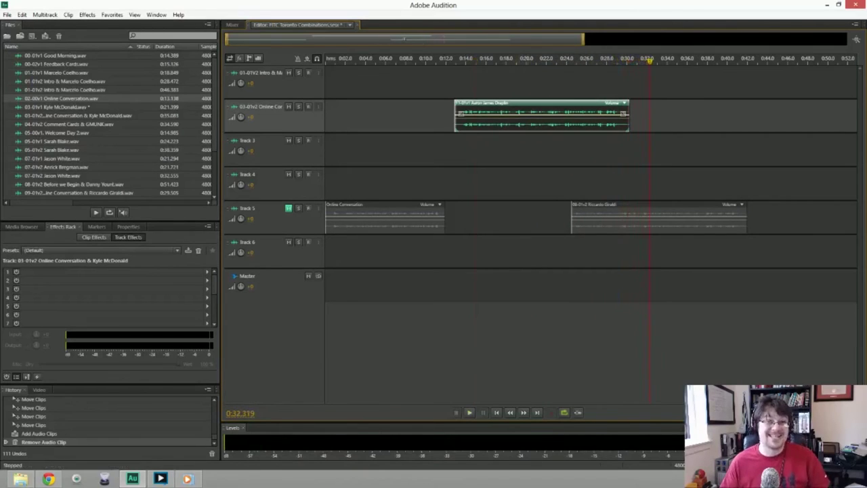
pyautogui.click(657, 217)
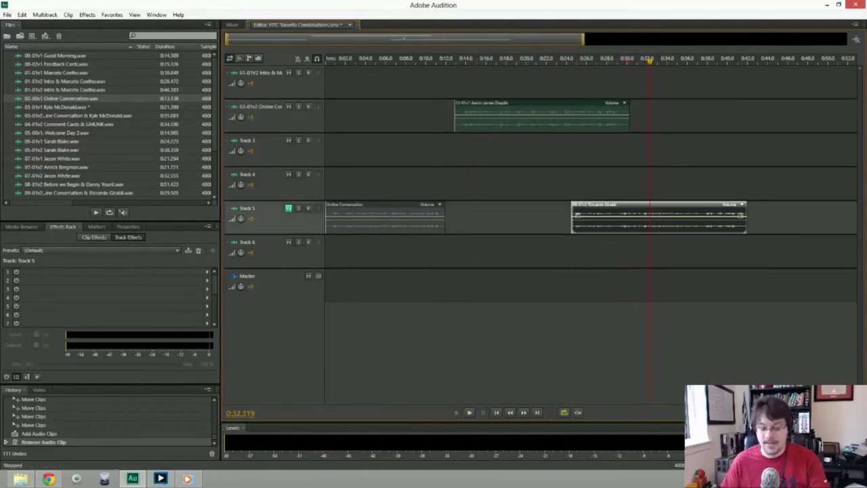
pyautogui.press('Delete')
pyautogui.click(385, 217)
pyautogui.press('Delete')
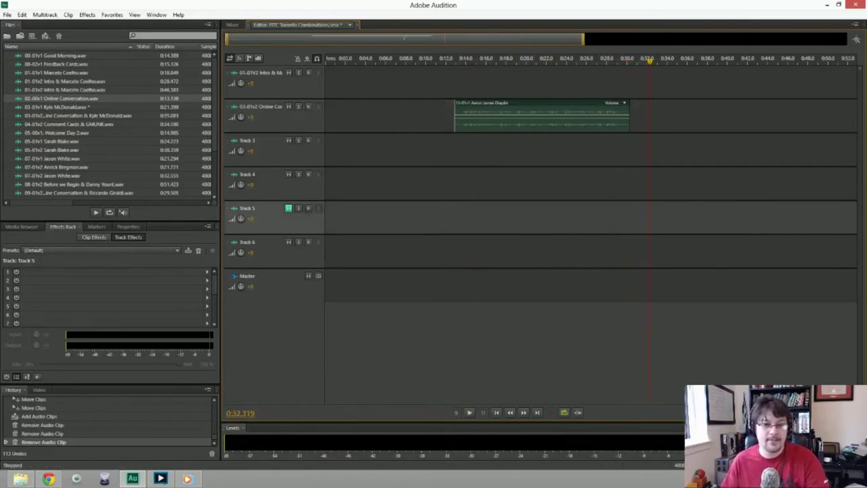
# Preview the remaining intro clip from about 0:21 and return the playhead to the session start.
pyautogui.click(536, 58)
pyautogui.press('space')
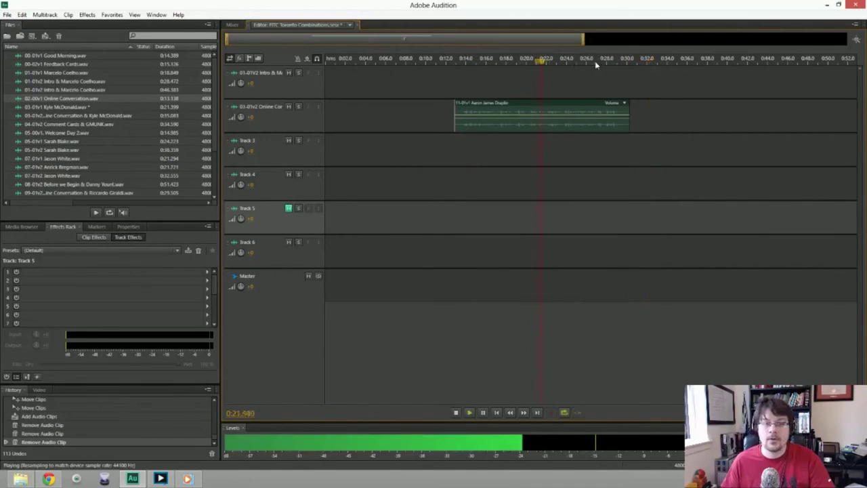
pyautogui.click(622, 61)
pyautogui.press('Home')
pyautogui.press('space')
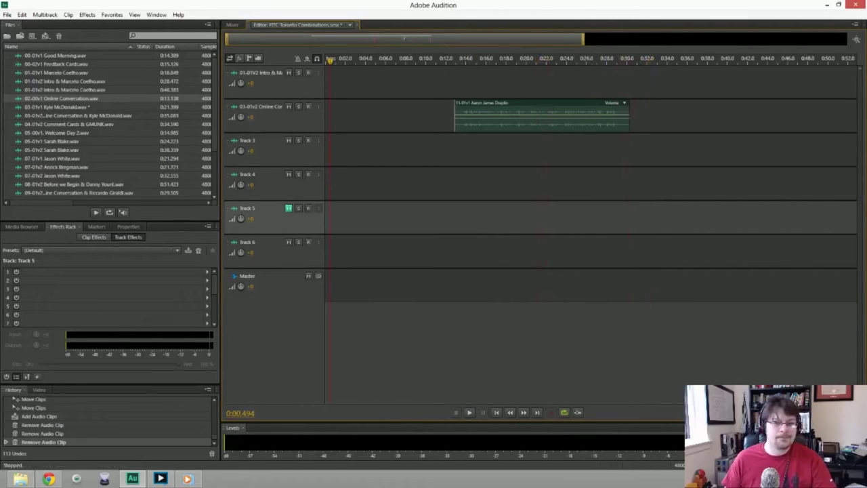
# Select the intro clip on Track 2 and bring up New Audio File (48000 Hz, Stereo, 32-bit float).
pyautogui.click(542, 114)
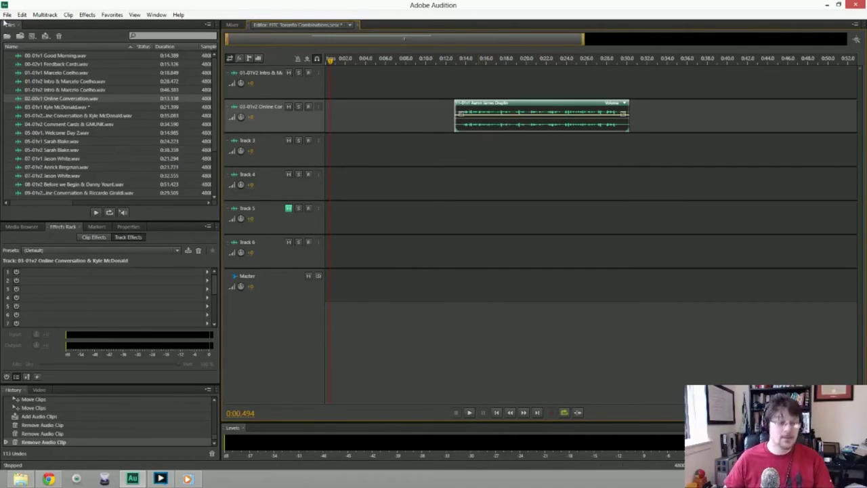
pyautogui.click(7, 14)
pyautogui.moveTo(135, 25)
pyautogui.click(183, 35)
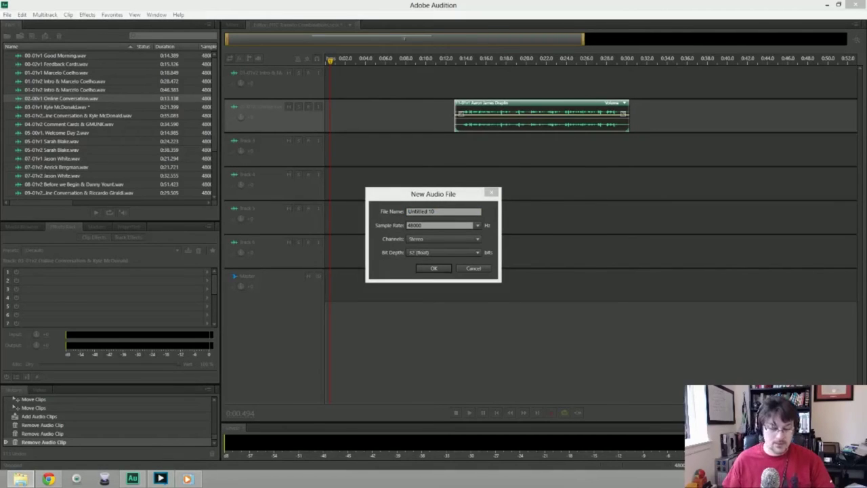
# Create the audio file 11-01v2 with the speaker's name and record a roughly 30-second intro take.
pyautogui.click(438, 205)
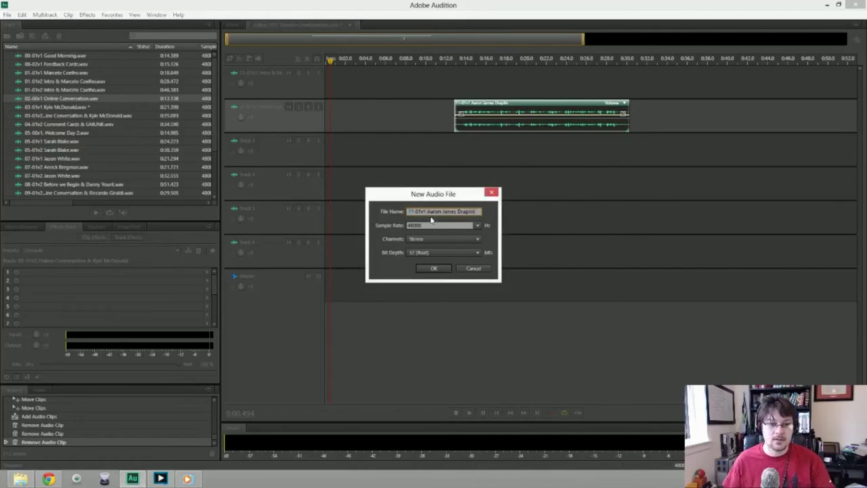
pyautogui.write('2')
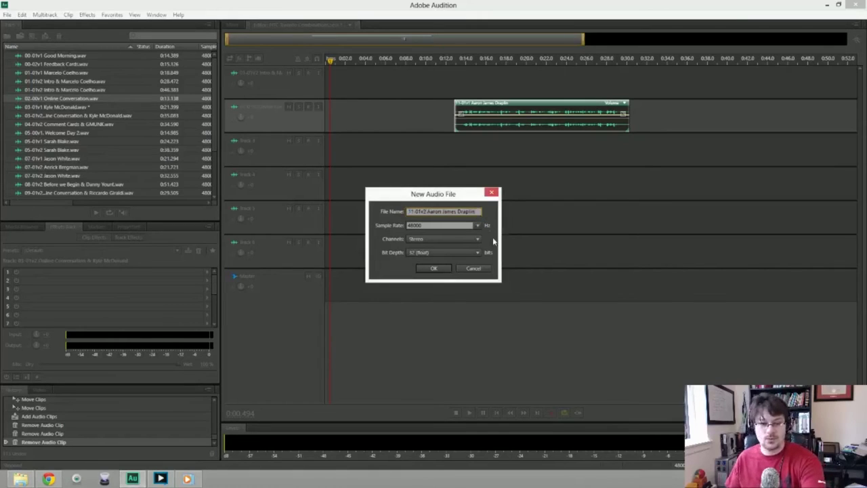
pyautogui.click(432, 269)
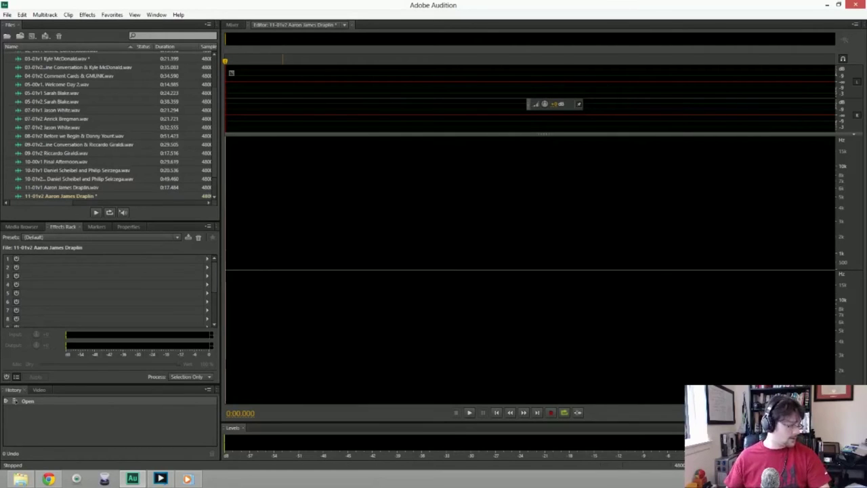
pyautogui.hotkey('shift', 'space')
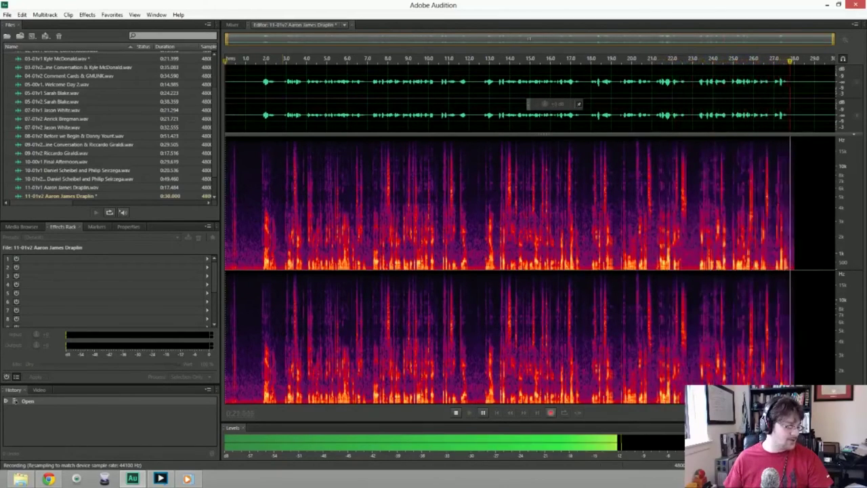
pyautogui.press('space')
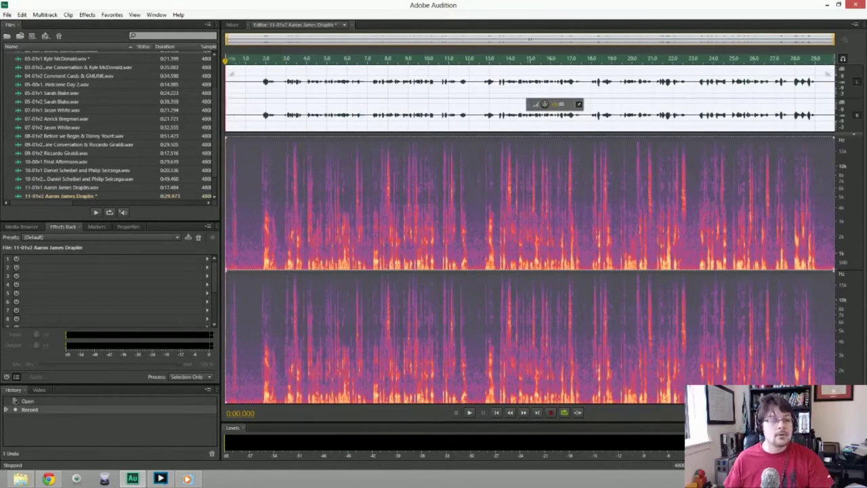
# Trim the stray start audio, capture a noise print, apply noise reduction to the whole take, and review it.
pyautogui.press('Delete')
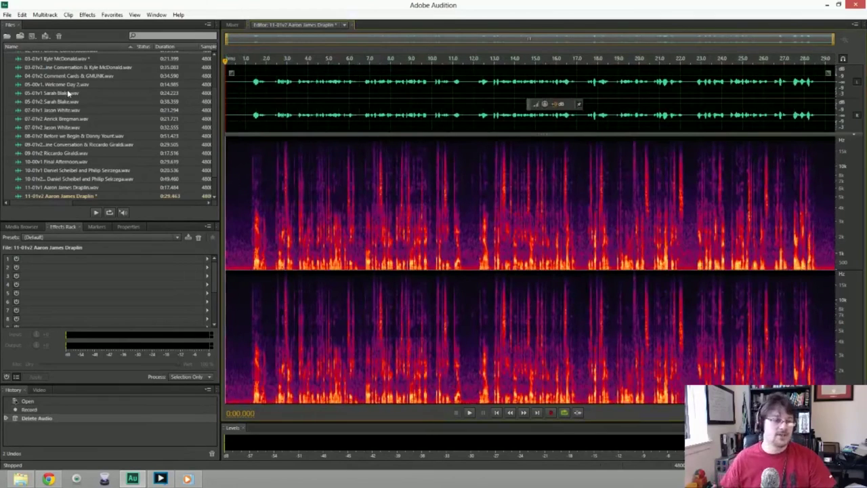
pyautogui.hotkey('shift', 'Right')
pyautogui.hotkey('shift', 'p')
pyautogui.hotkey('ctrl', 'a')
pyautogui.hotkey('ctrl', 'shift', 'p')
pyautogui.press('Return')
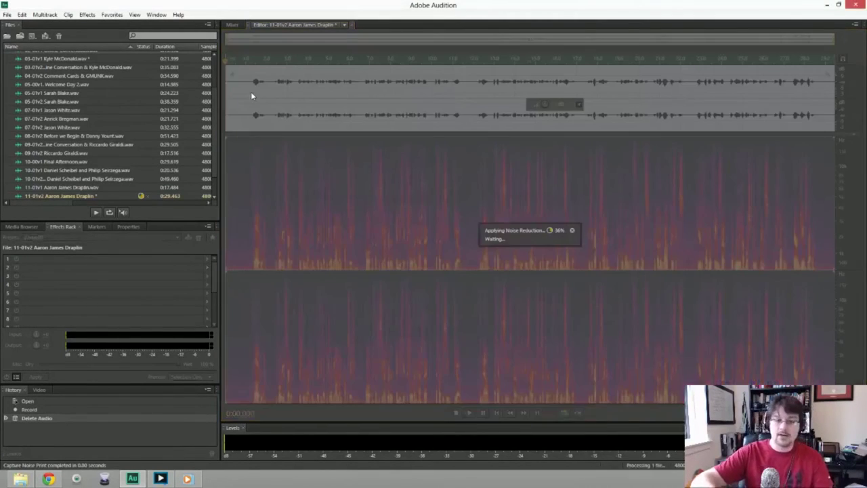
pyautogui.press('space')
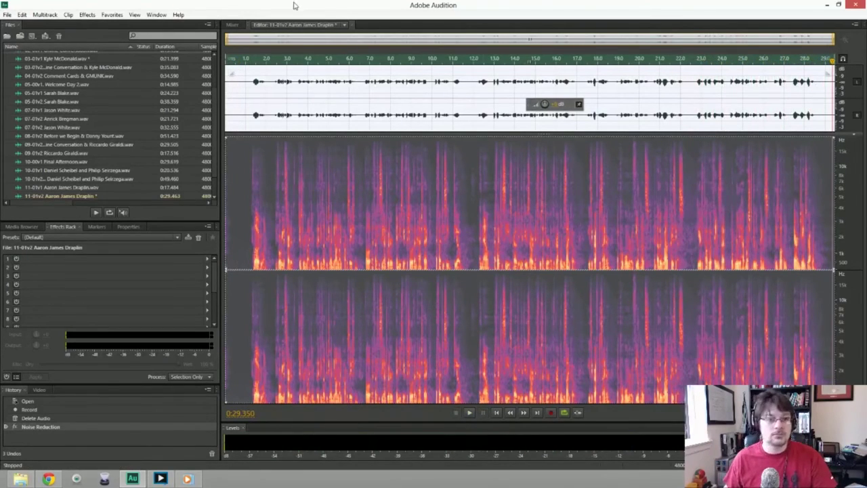
pyautogui.hotkey('ctrl', 'shift', 's')
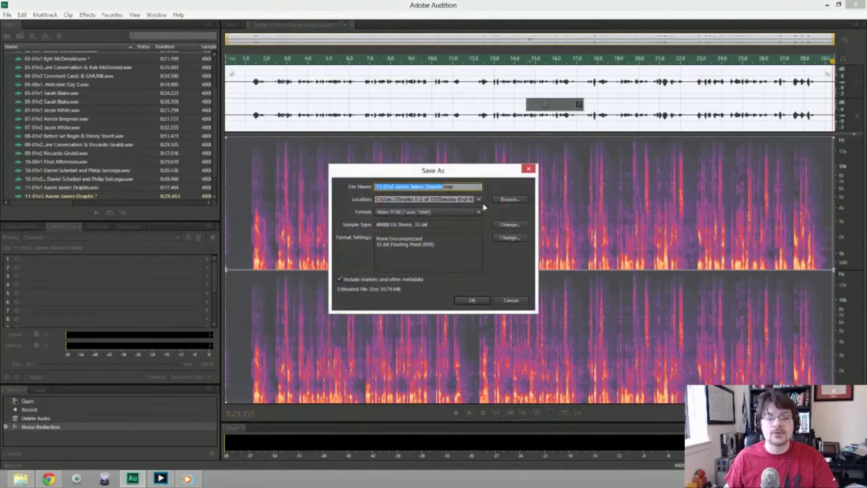
# Save the 29.463-second intro as the 11-01v2 WAV file and dismiss the window menu.
pyautogui.click(472, 300)
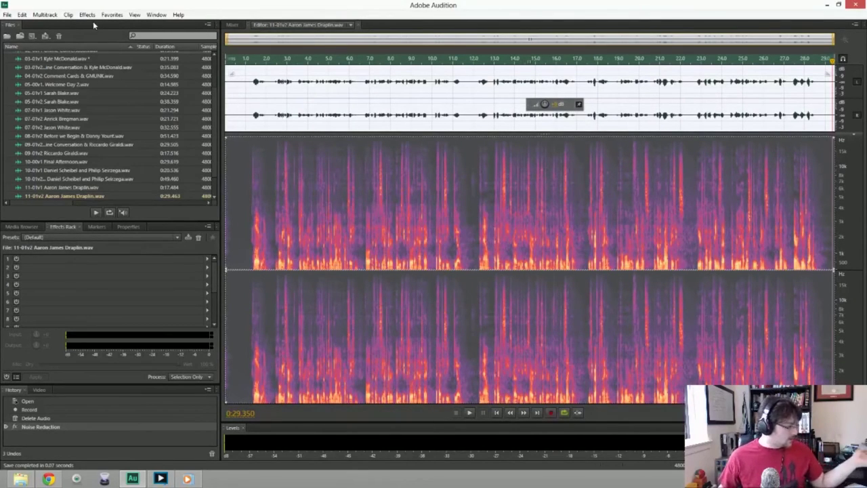
pyautogui.click(4, 4)
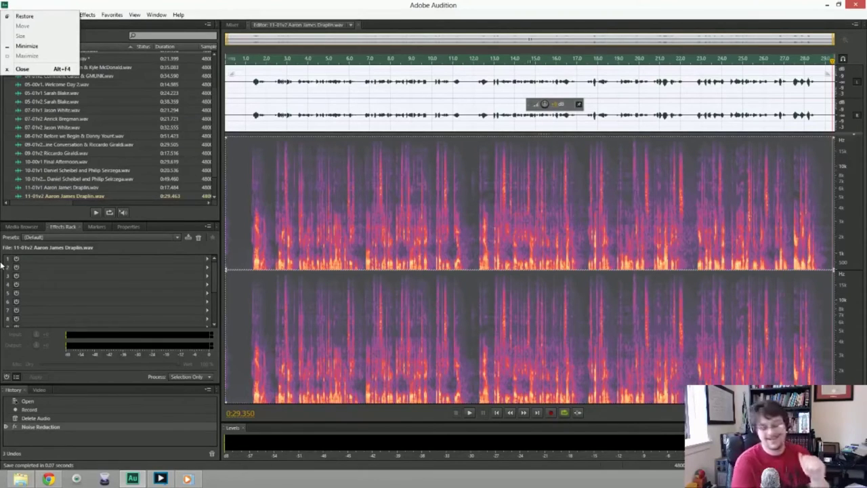
pyautogui.press('Escape')
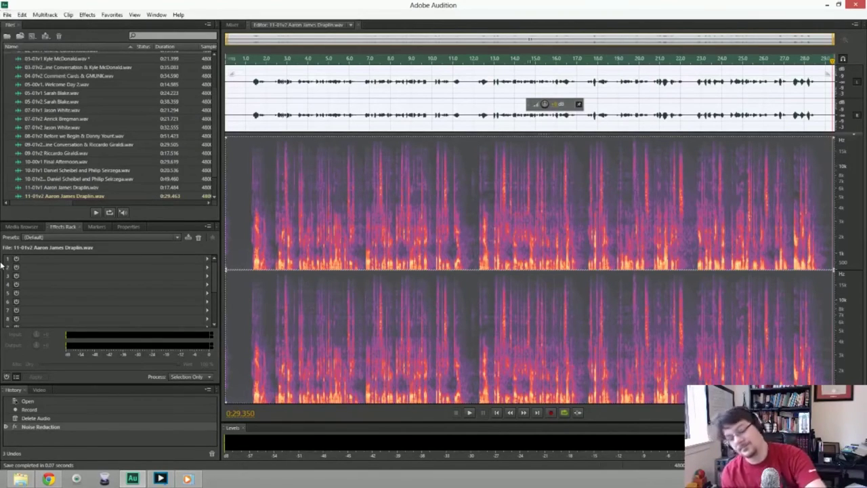
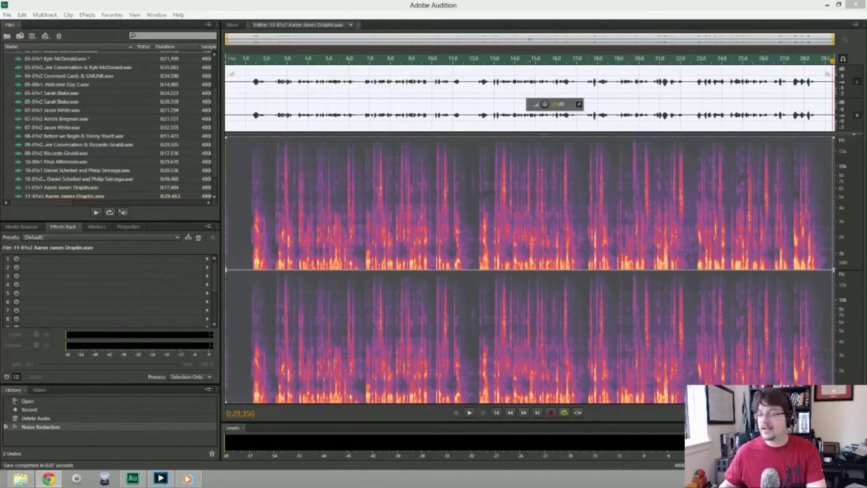
# Load the 8tracks site in the browser, raise the music volume to unmute it, and close the browser.
pyautogui.click(48, 479)
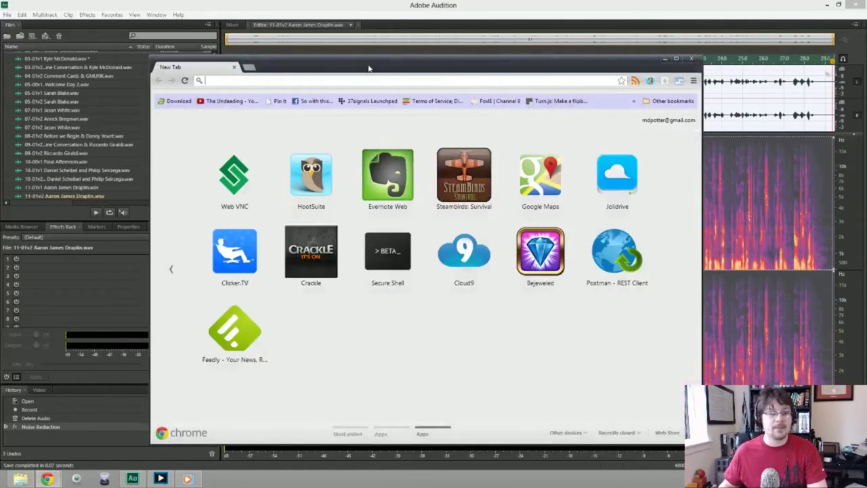
pyautogui.write('8tracks.com')
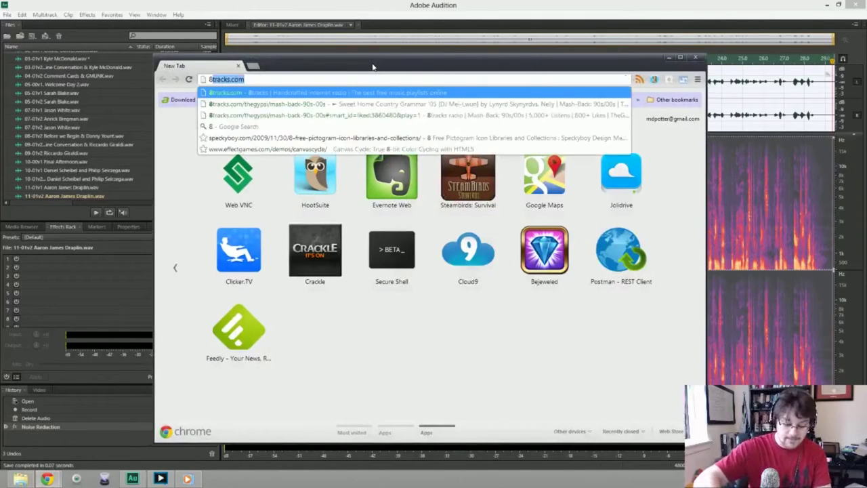
pyautogui.press('Return')
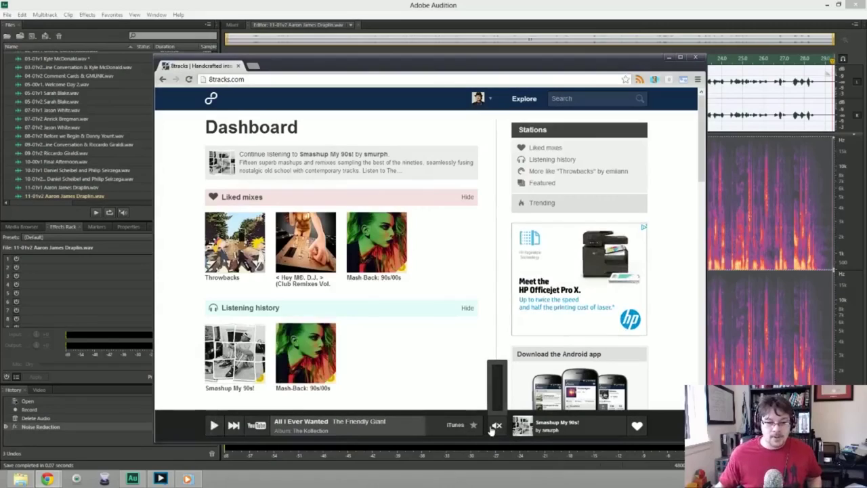
pyautogui.click(495, 427)
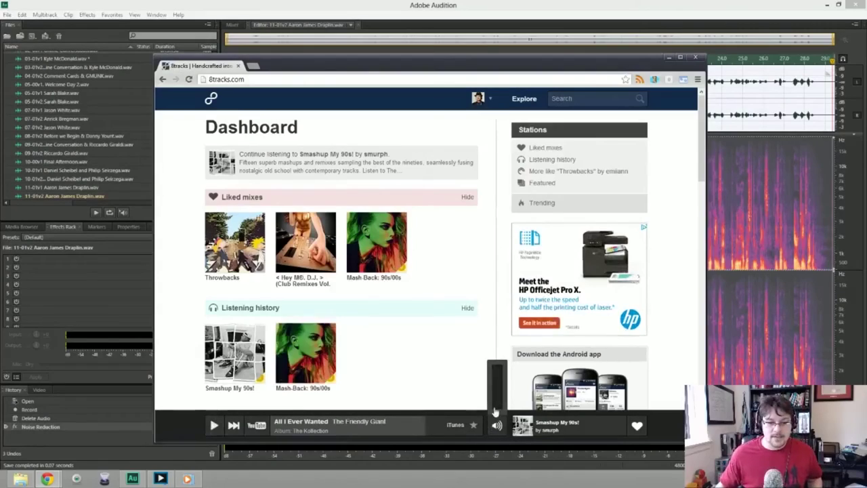
pyautogui.moveTo(494, 413); pyautogui.dragTo(495, 369)
pyautogui.click(239, 65)
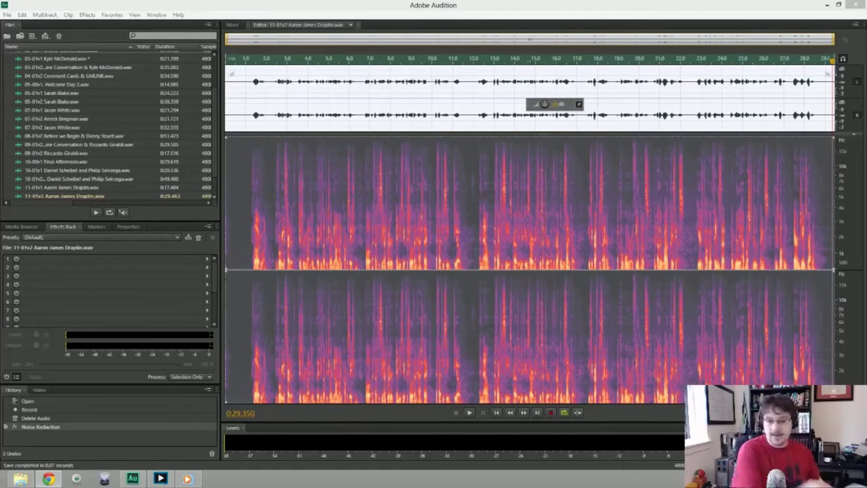
# Close all open files, choosing No To All so no changes are saved.
pyautogui.click(72, 84)
pyautogui.hotkey('ctrl', 'a')
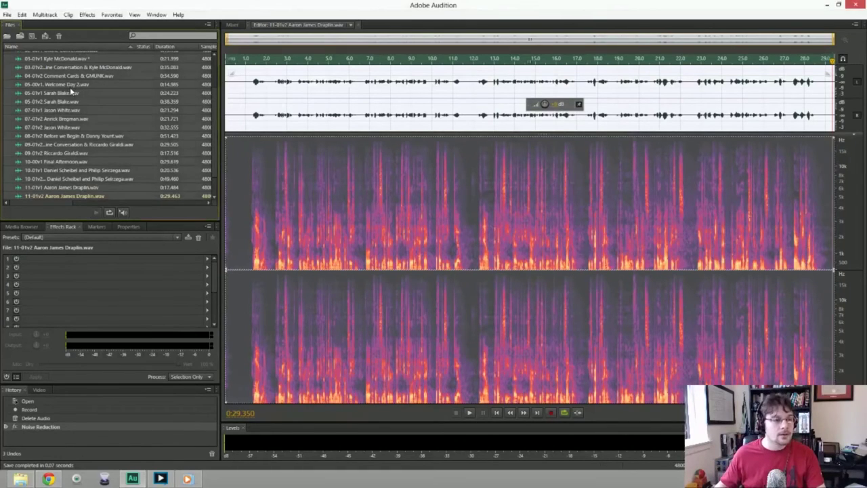
pyautogui.press('Delete')
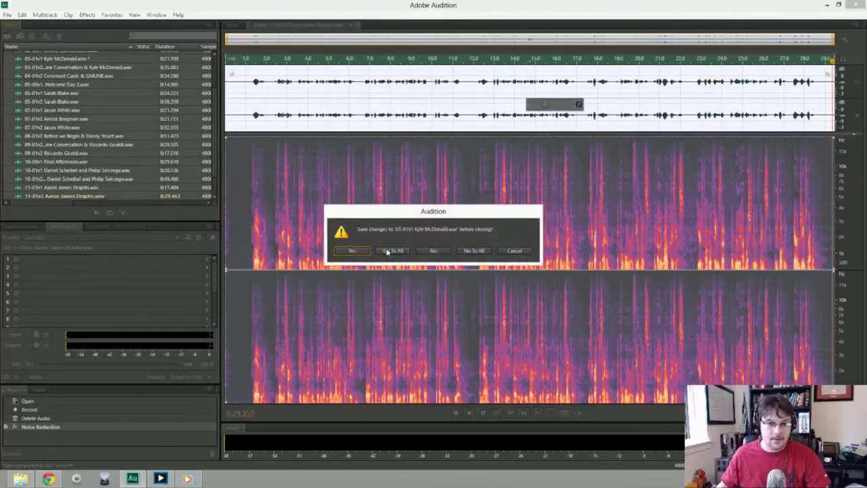
pyautogui.click(466, 254)
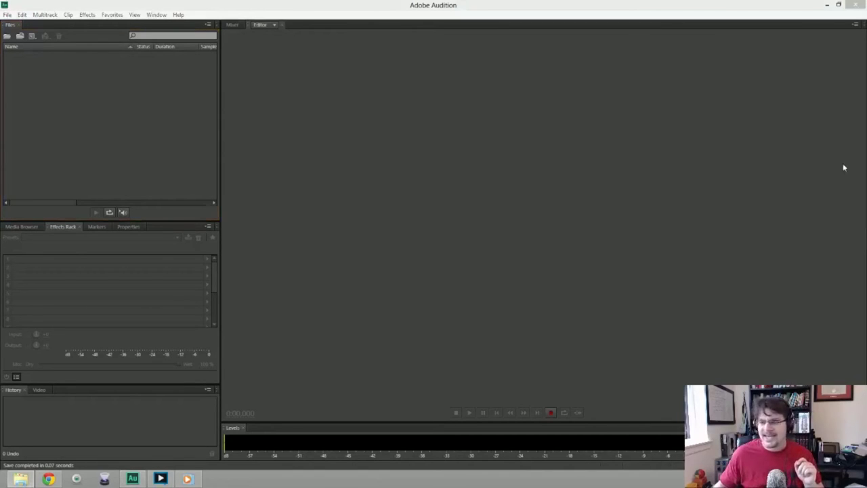
# Create Untitled Session 2 as a multitrack session with the default 48000 Hz settings.
pyautogui.click(11, 15)
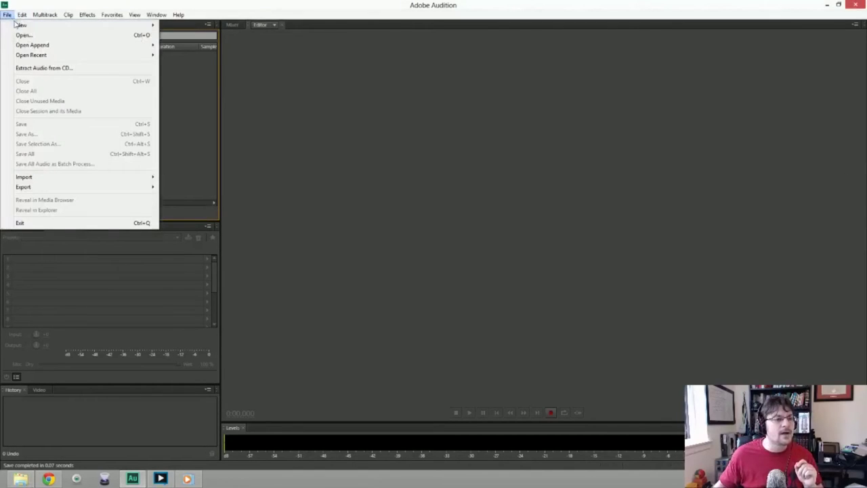
pyautogui.moveTo(20, 24)
pyautogui.click(217, 27)
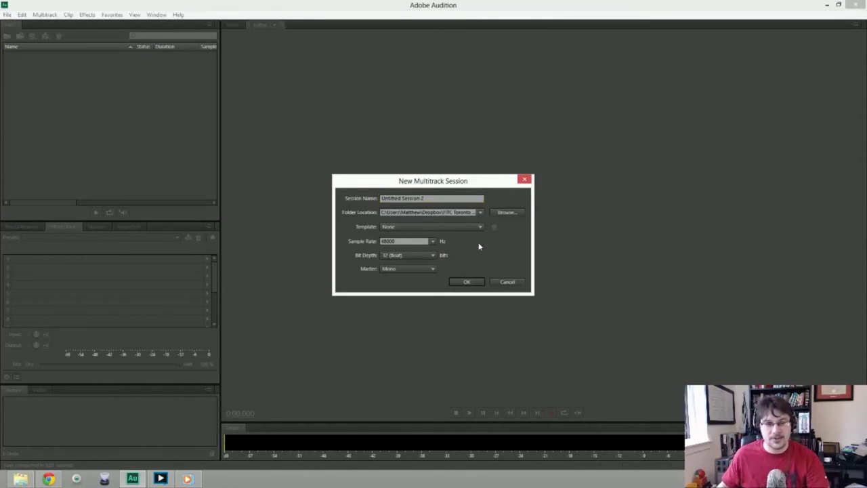
pyautogui.press('Return')
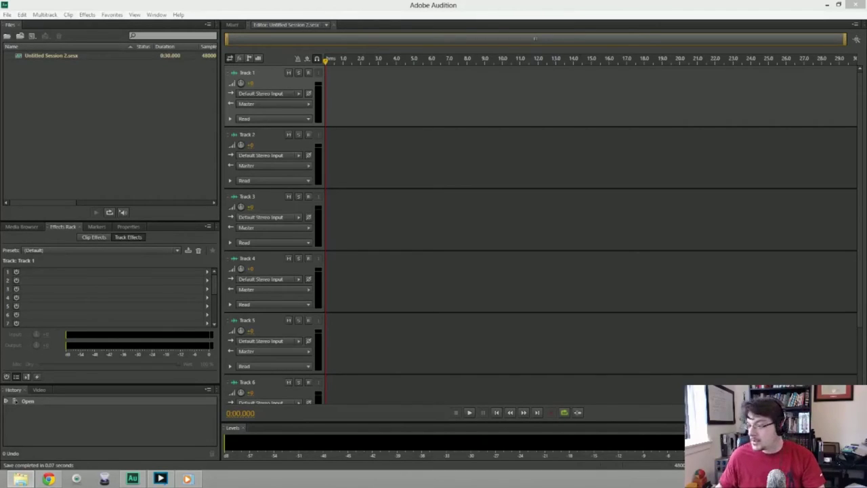
# Place the speaker's 01-01v1 recording on Track 1, open it in the editor and play it briefly.
pyautogui.moveTo(535, 102); pyautogui.dragTo(481, 95)
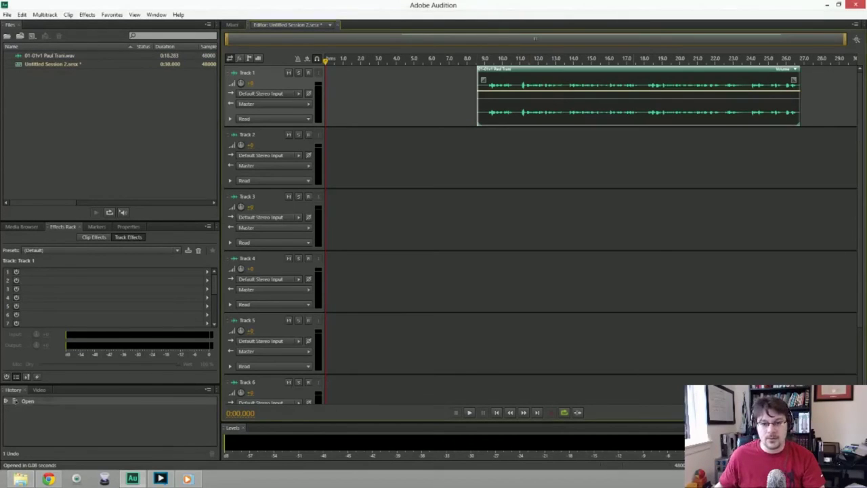
pyautogui.doubleClick(483, 95)
pyautogui.press('space')
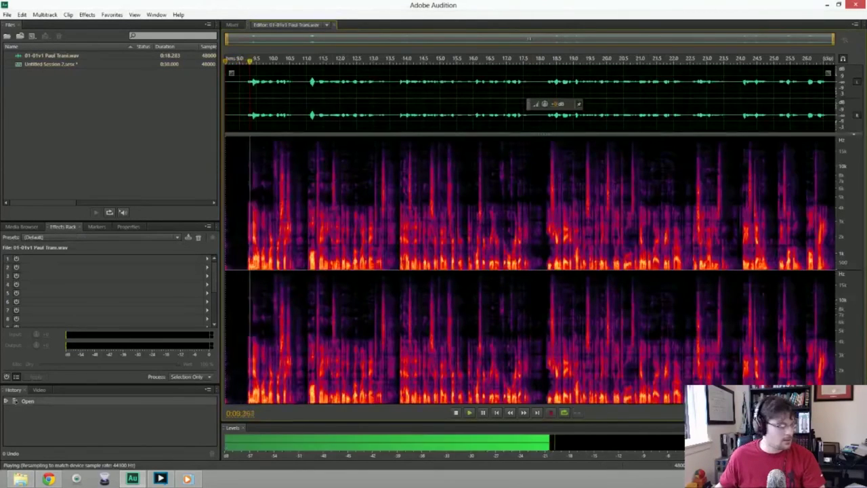
pyautogui.press('space')
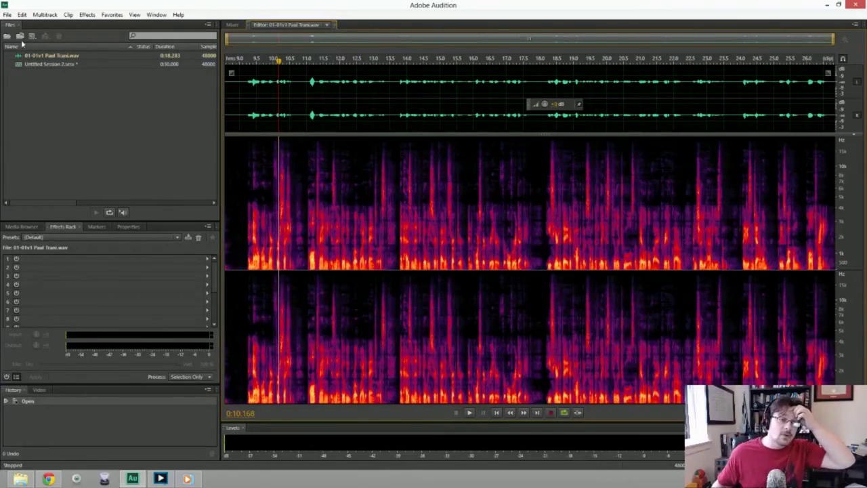
# Start a new 48000 Hz, Stereo, 32-bit float audio file.
pyautogui.click(7, 14)
pyautogui.moveTo(27, 25)
pyautogui.click(177, 34)
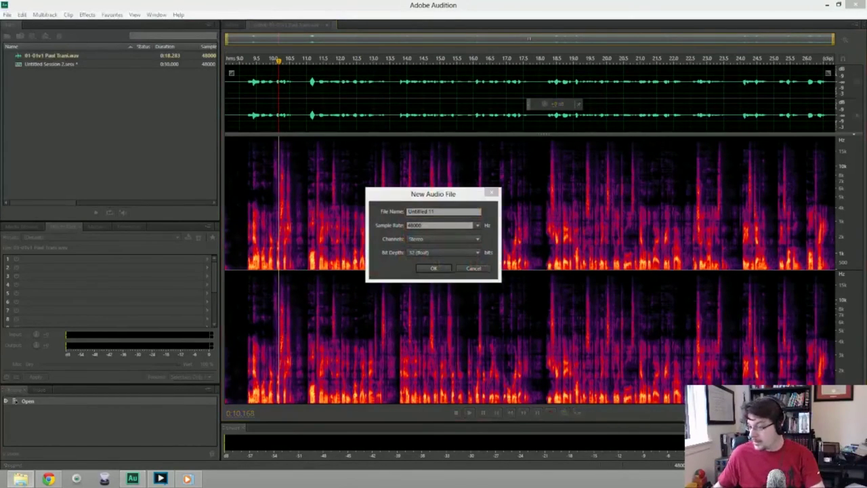
# Name the blank file 01-01v1 Intro & followed by the speaker's name, and create it.
pyautogui.click(464, 213)
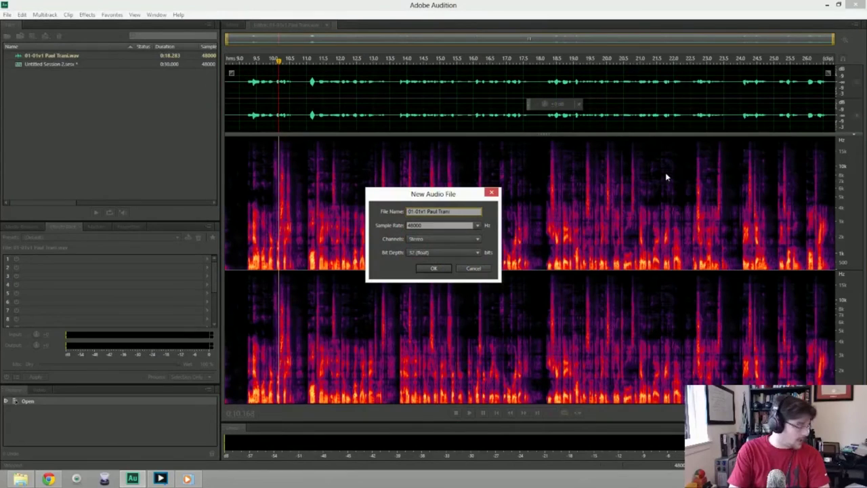
pyautogui.write('Intro ')
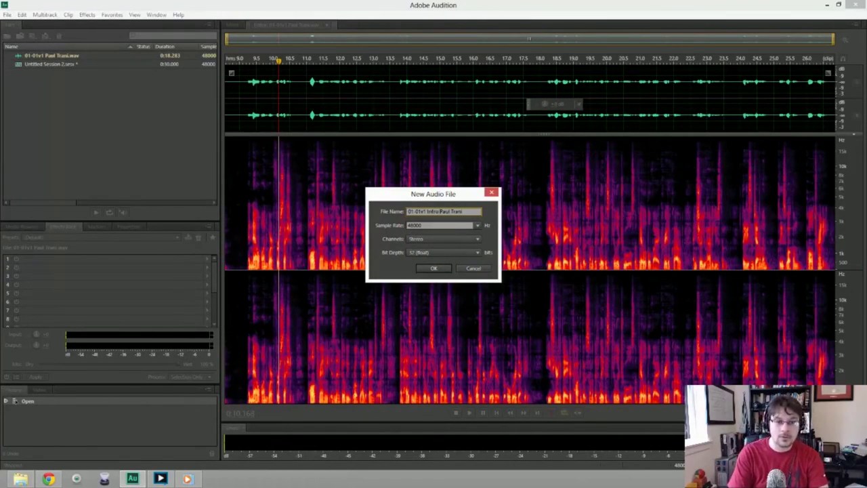
pyautogui.write('&')
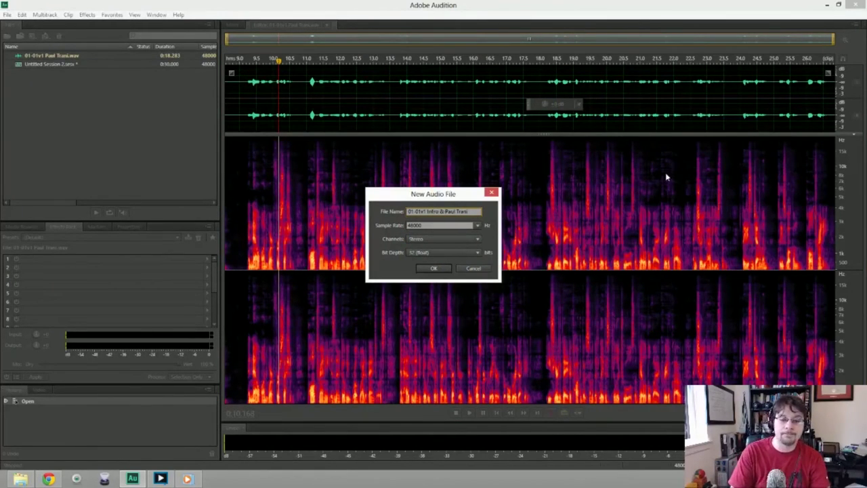
pyautogui.press('Return')
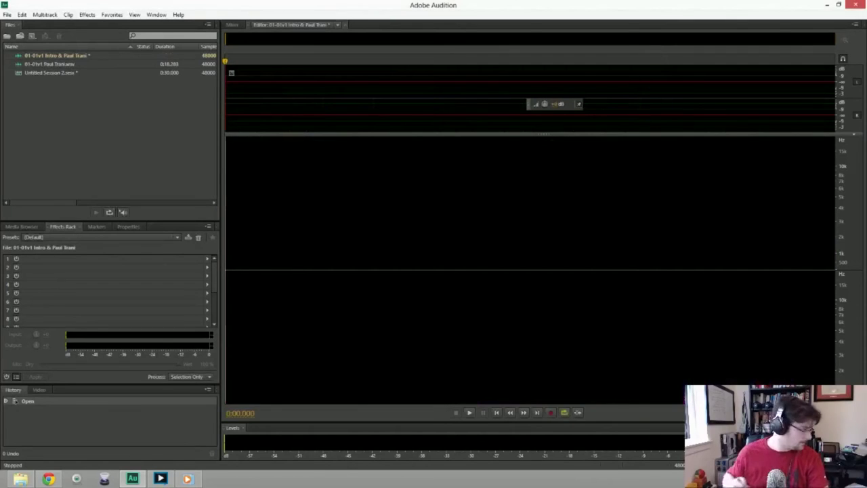
# Record the intro narration, deleting two false starts, until a 35-second take remains; place playhead at 29 s.
pyautogui.hotkey('shift', 'space')
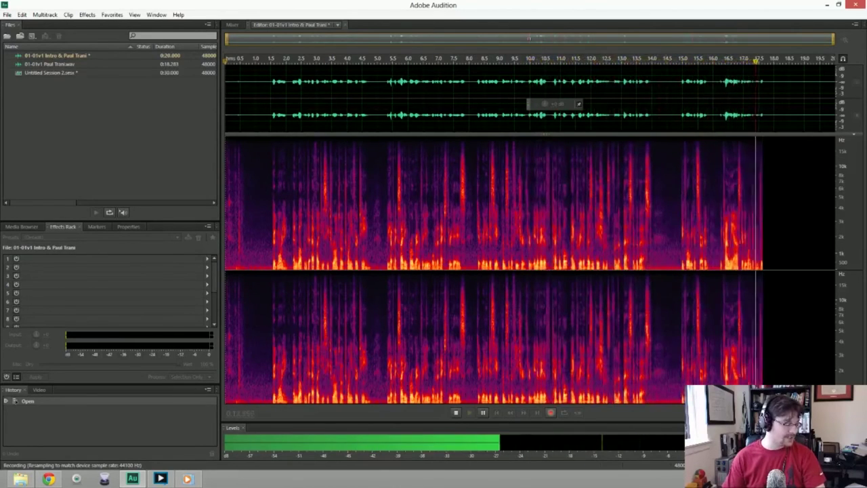
pyautogui.press('space')
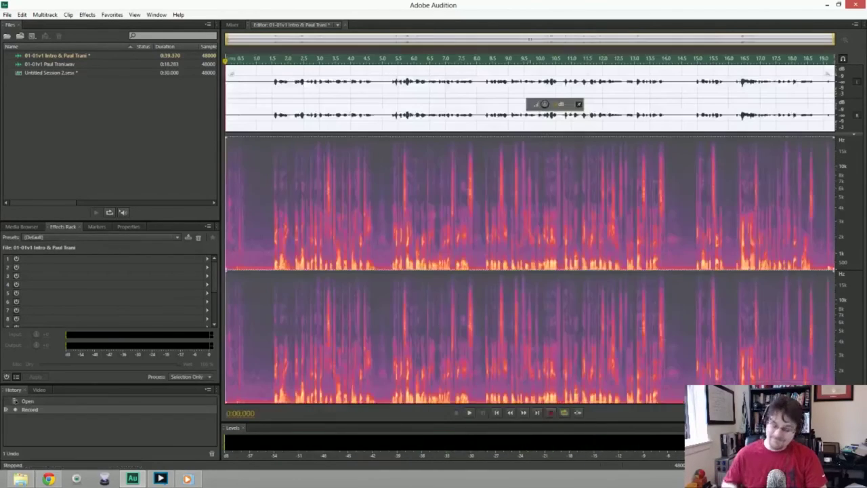
pyautogui.hotkey('shift', 'space')
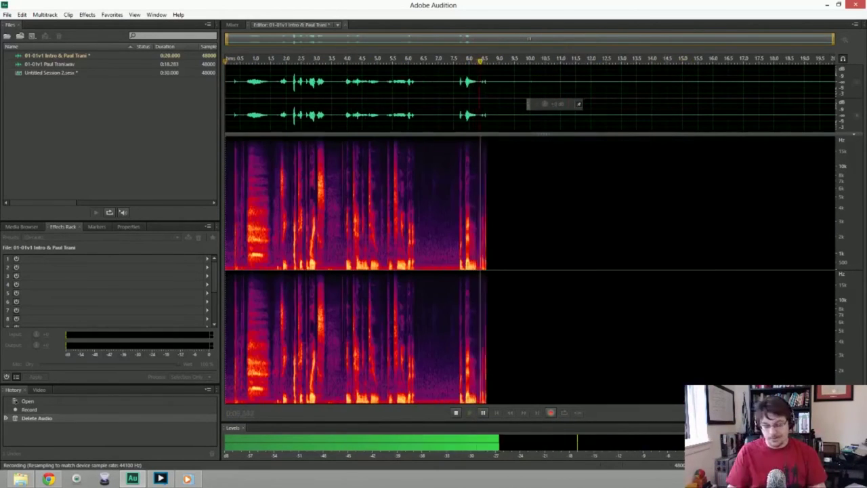
pyautogui.press('space')
pyautogui.press('Delete')
pyautogui.hotkey('shift', 'space')
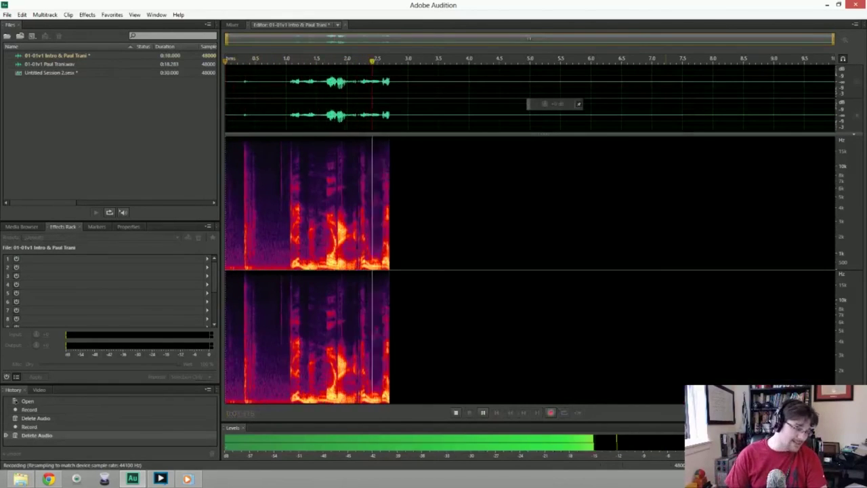
pyautogui.press('space')
pyautogui.press('Delete')
pyautogui.hotkey('shift', 'space')
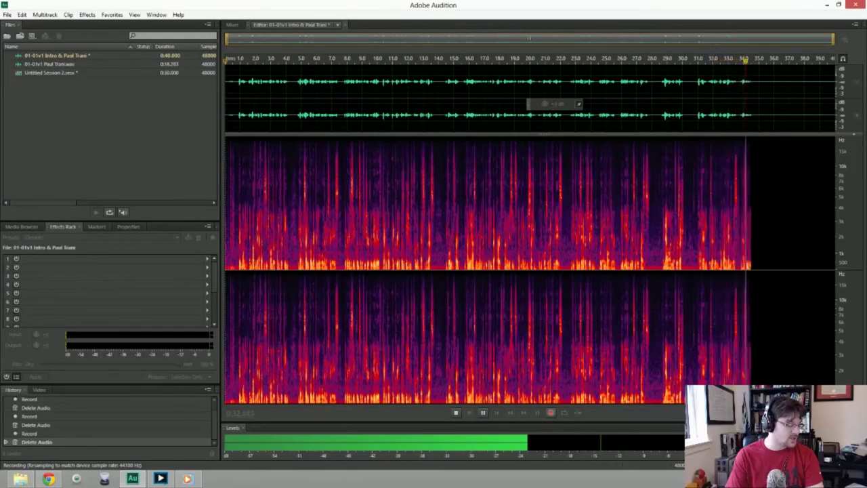
pyautogui.press('space')
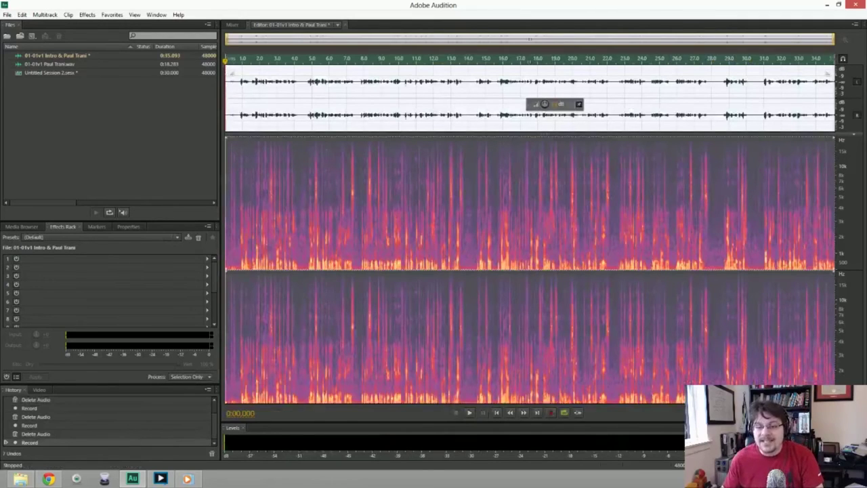
pyautogui.click(728, 99)
# Select the ending from 0:30.703 onward, punch in a re-recorded take, review it, then undo.
pyautogui.press('space')
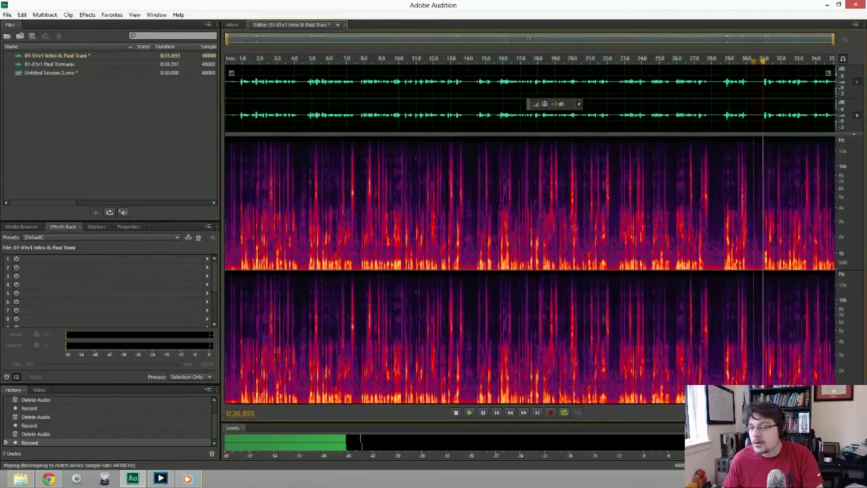
pyautogui.press('space')
pyautogui.moveTo(759, 102); pyautogui.dragTo(835, 101)
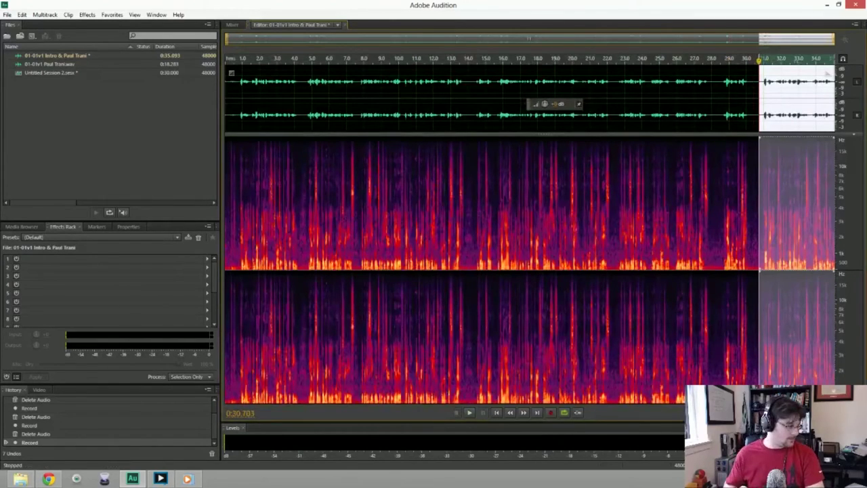
pyautogui.hotkey('shift', 'space')
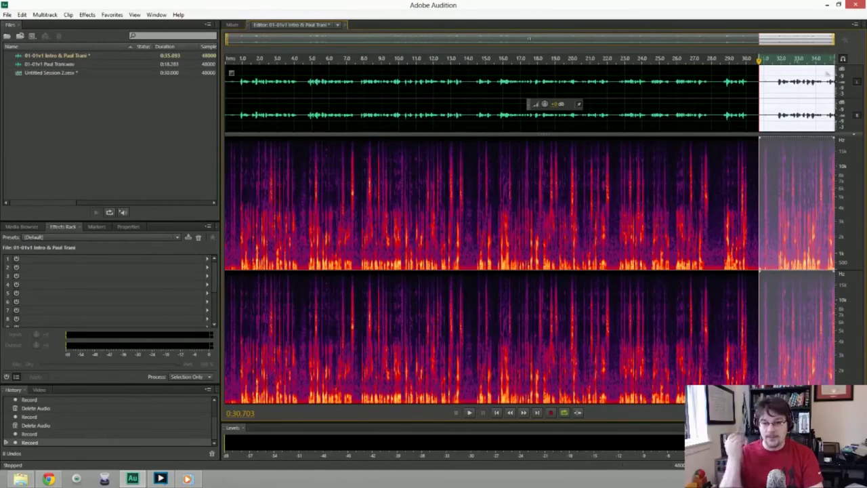
pyautogui.press('space')
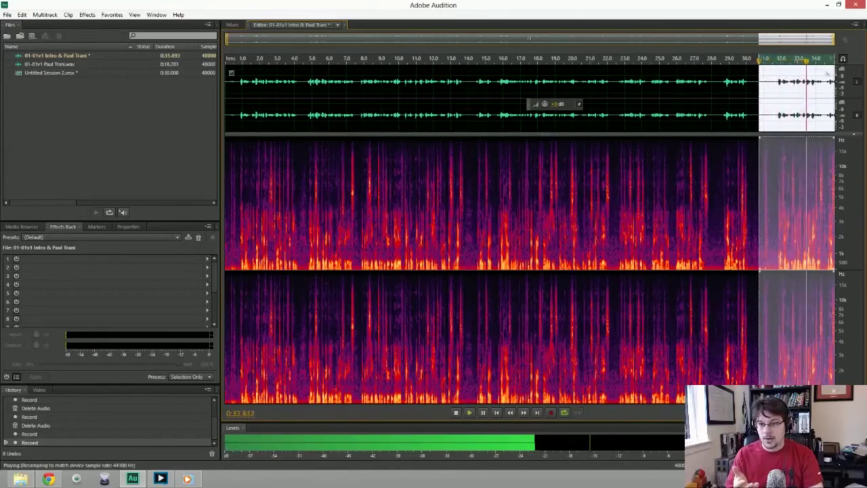
pyautogui.press('space')
pyautogui.hotkey('shift', 'space')
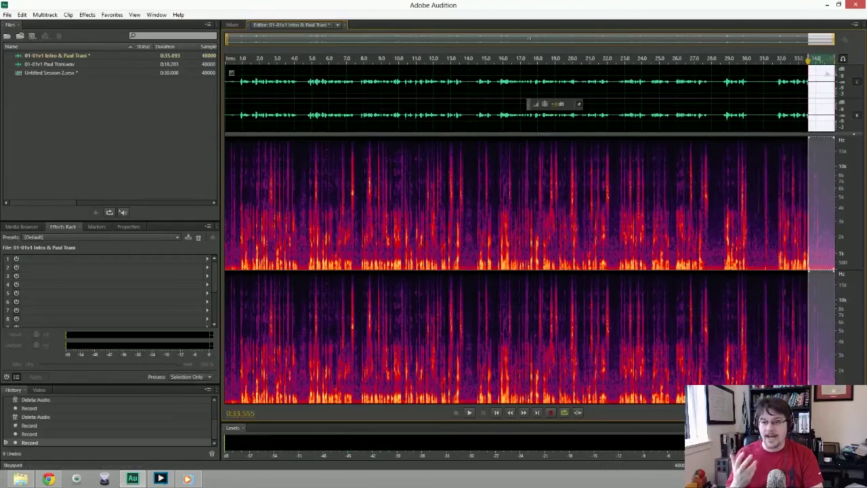
pyautogui.hotkey('ctrl', 'z')
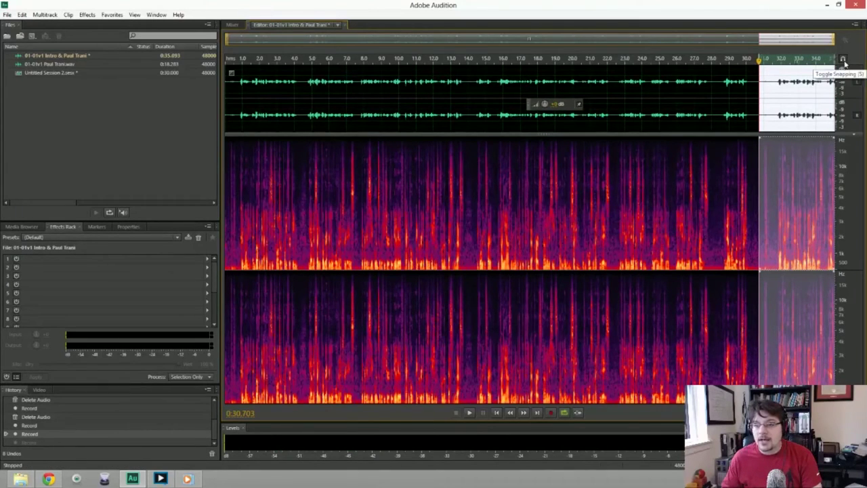
# Toggle snapping, punch in further takes over the 30.7 s ending, then delete the selected ending.
pyautogui.click(844, 61)
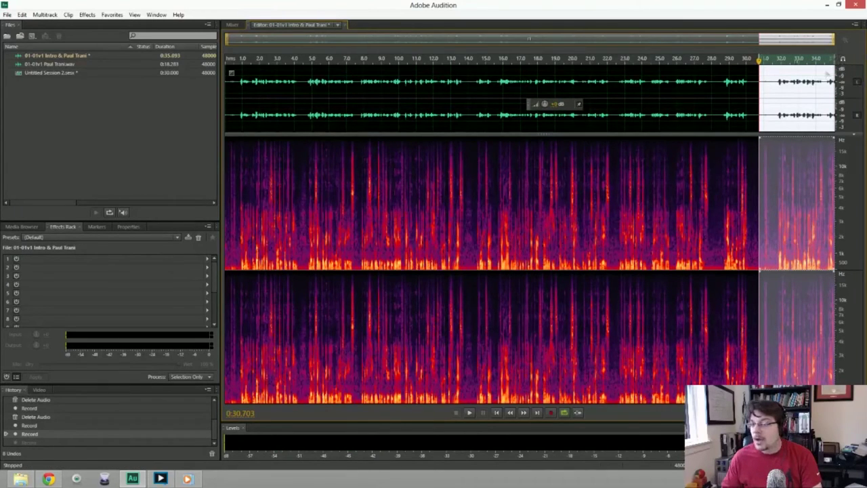
pyautogui.hotkey('shift', 'space')
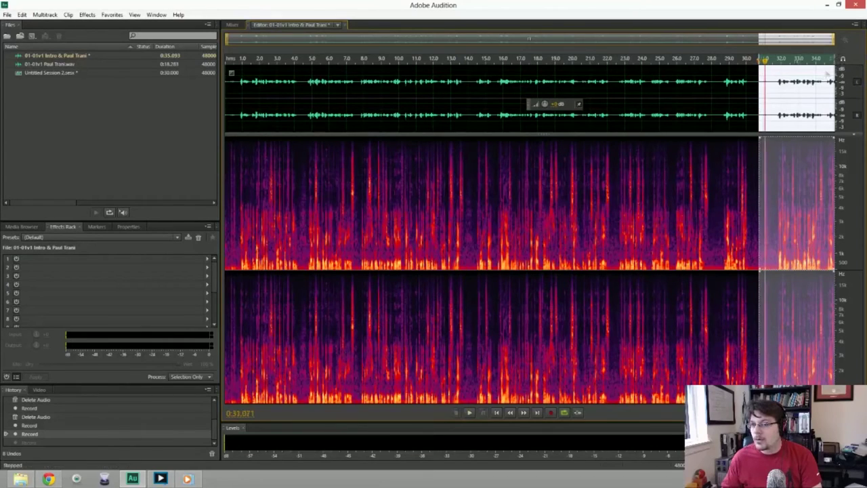
pyautogui.moveTo(765, 60); pyautogui.dragTo(758, 60)
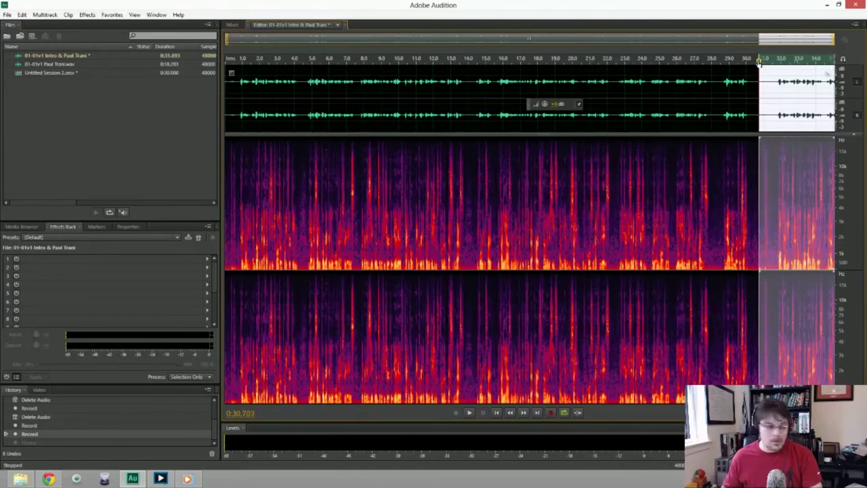
pyautogui.hotkey('shift', 'space')
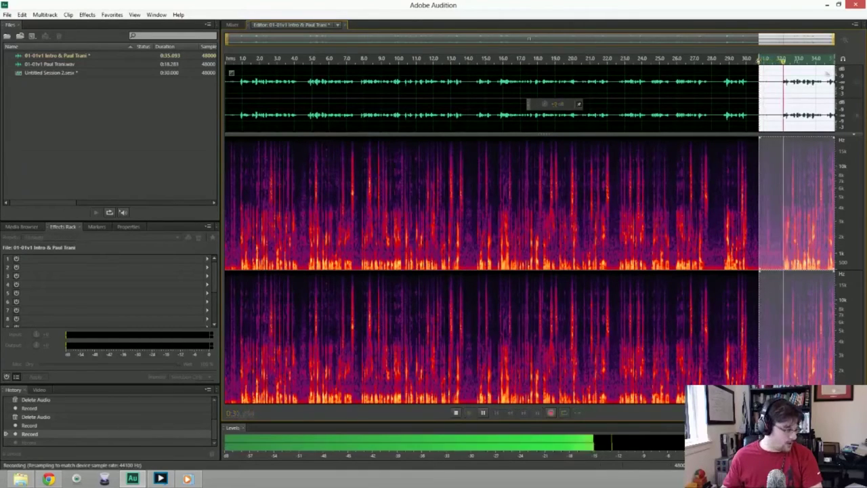
pyautogui.press('space')
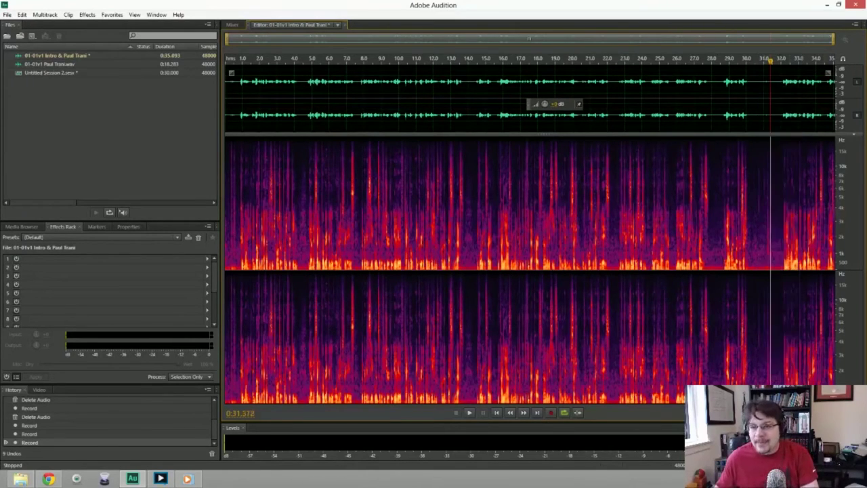
pyautogui.moveTo(759, 95); pyautogui.dragTo(834, 95)
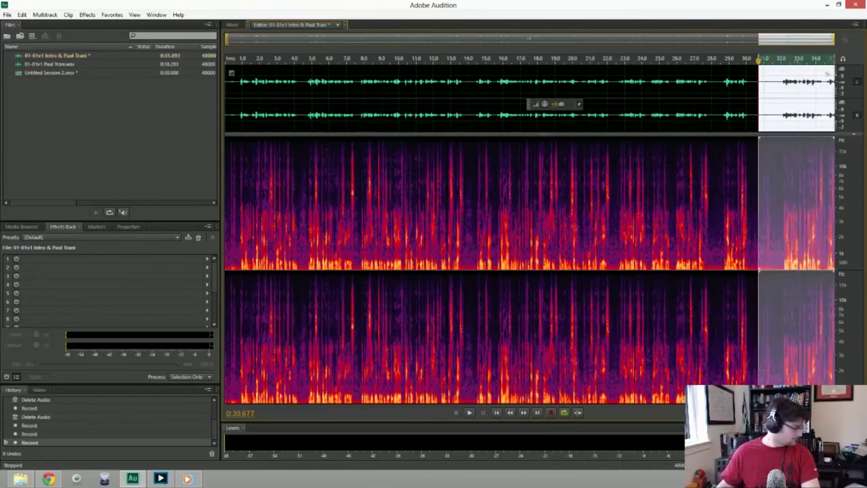
pyautogui.hotkey('shift', 'space')
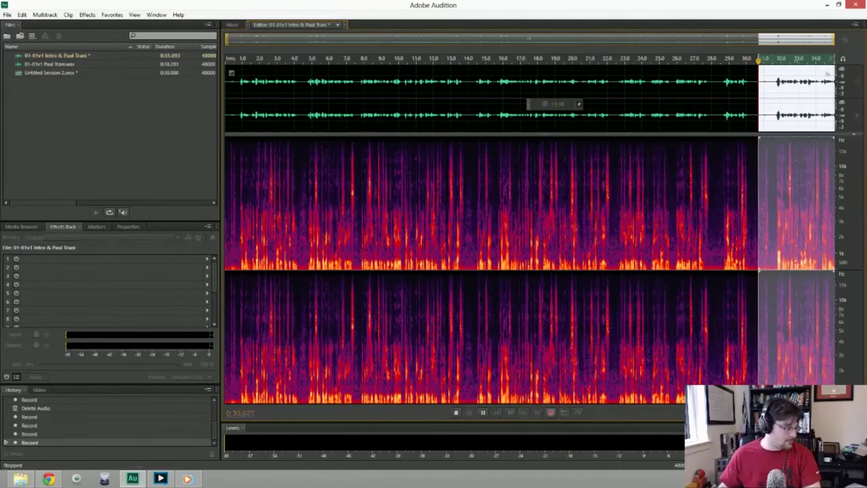
pyautogui.hotkey('shift', 'space')
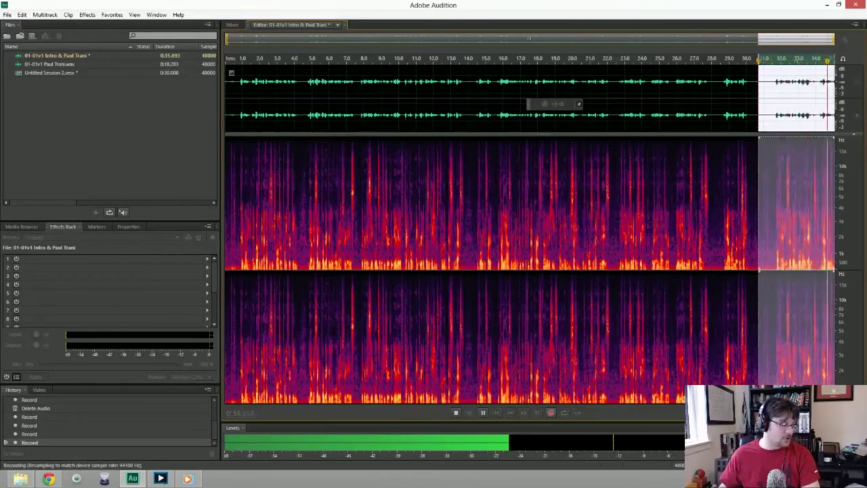
pyautogui.press('space')
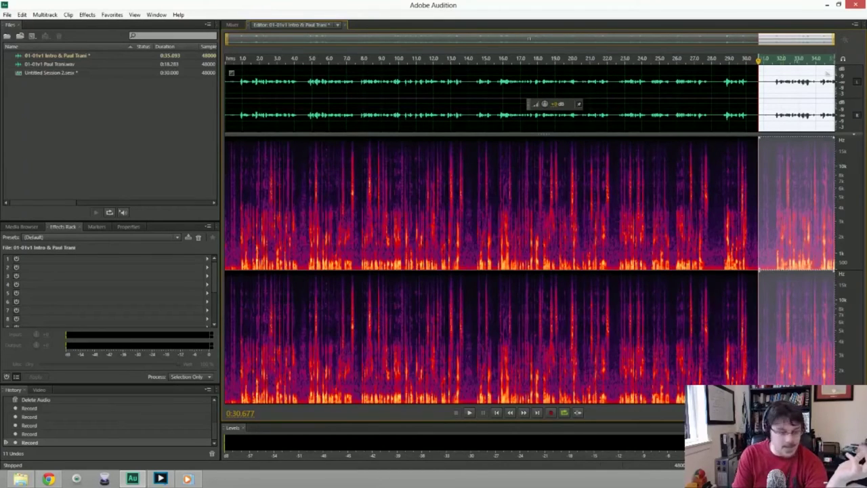
pyautogui.press('Delete')
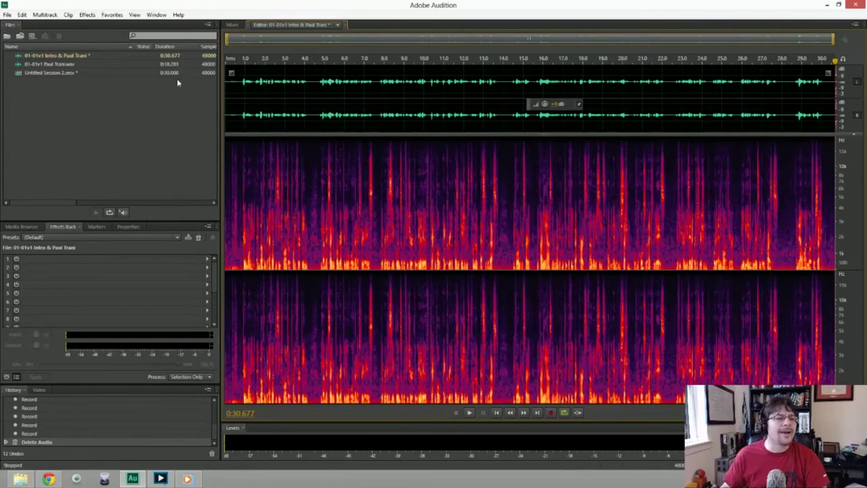
# Create Untitled 12 with default settings and record a 17.6-second narration take into it.
pyautogui.click(7, 15)
pyautogui.moveTo(18, 27)
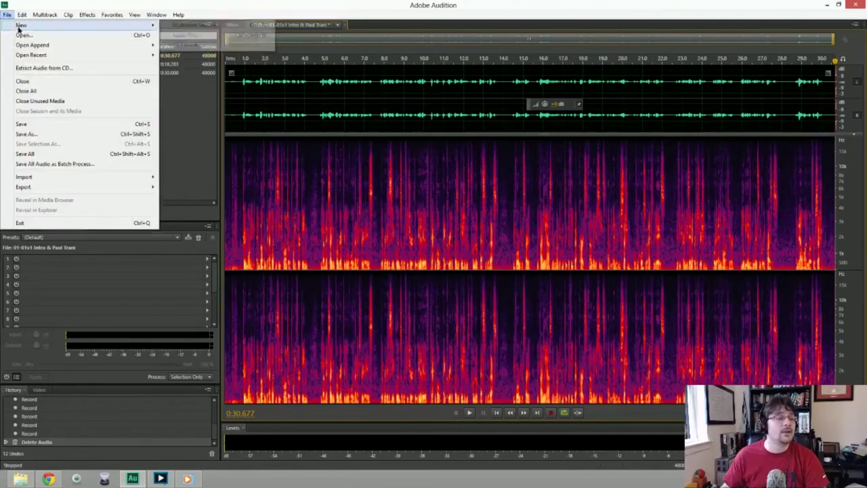
pyautogui.click(189, 34)
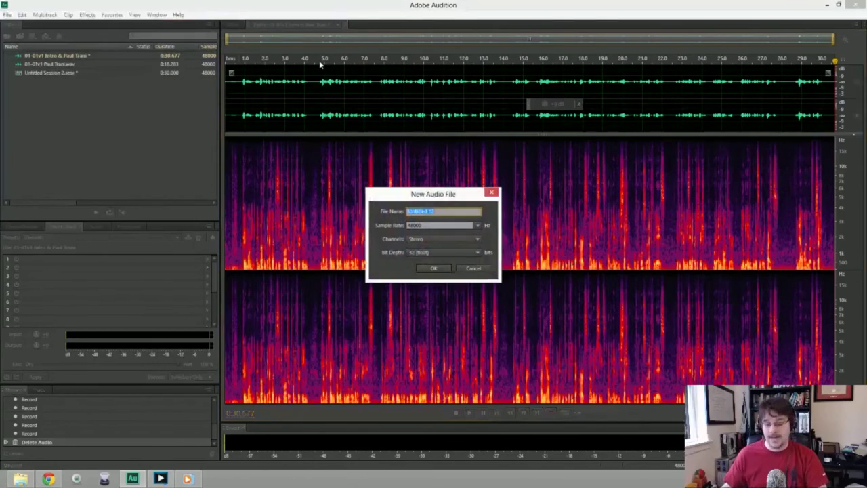
pyautogui.press('Return')
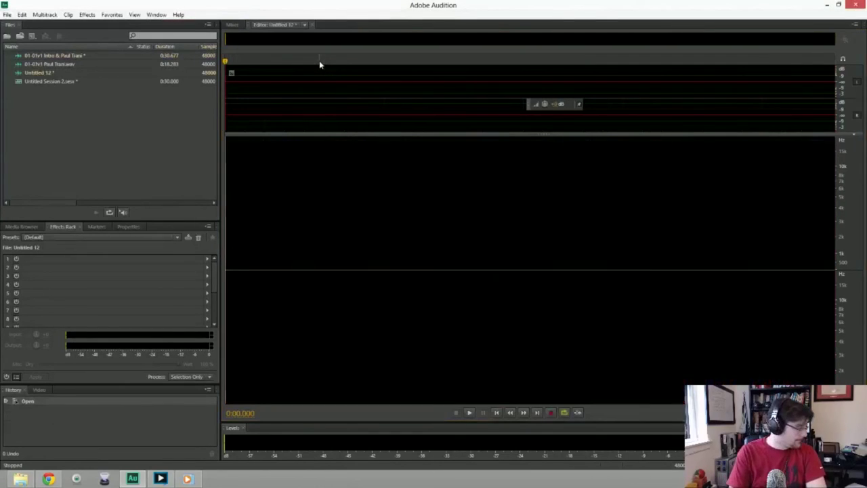
pyautogui.hotkey('shift', 'space')
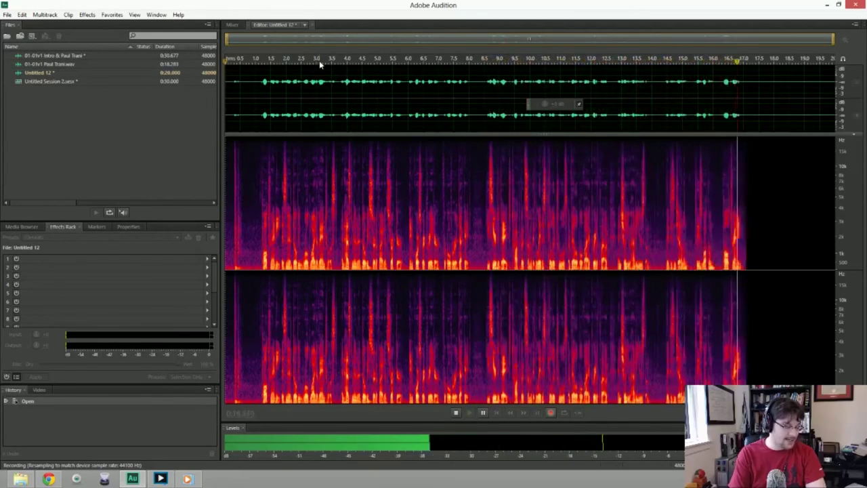
pyautogui.press('space')
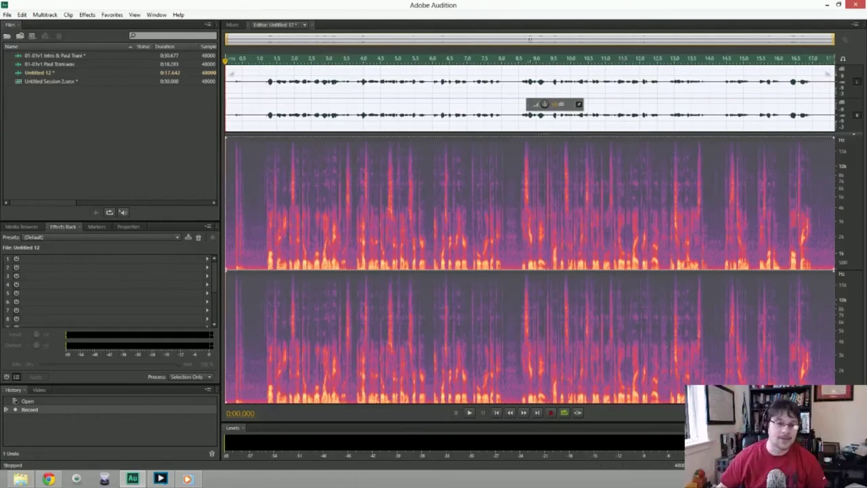
# Delete Untitled 12's lead-in, capture a noise print from silence, and apply Noise Reduction to the whole file.
pyautogui.moveTo(243, 86); pyautogui.dragTo(219, 86)
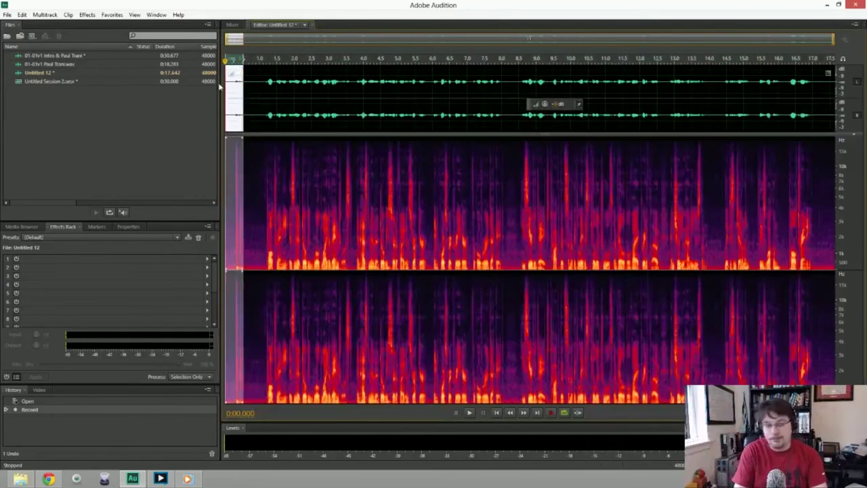
pyautogui.press('Delete')
pyautogui.moveTo(219, 86); pyautogui.dragTo(242, 80)
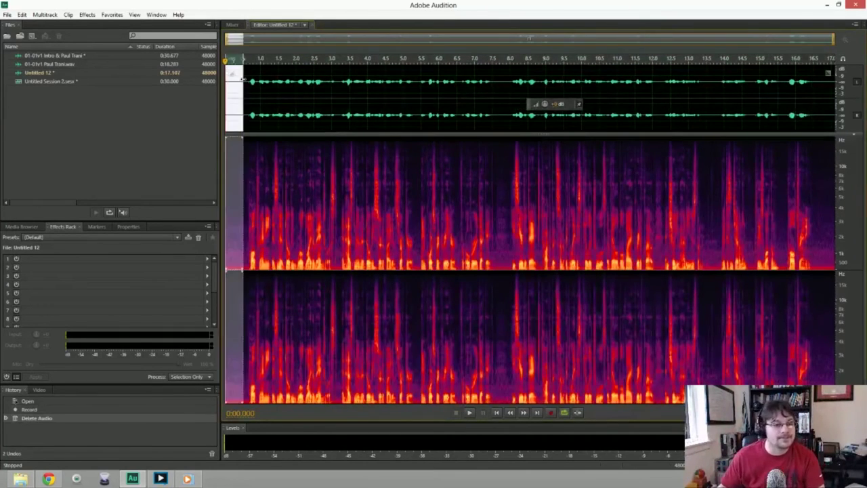
pyautogui.hotkey('shift', 'p')
pyautogui.hotkey('ctrl', 'a')
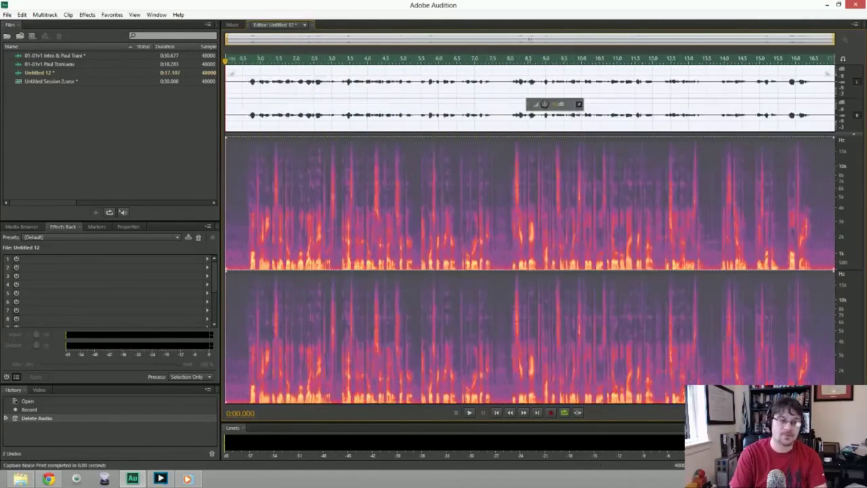
pyautogui.hotkey('ctrl', 'shift', 'p')
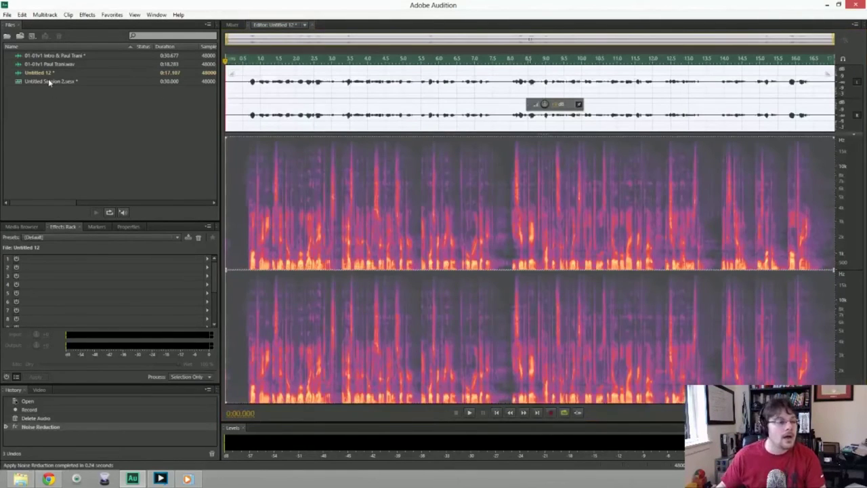
# Delete the intro's opening half-second, capture its noise print, and apply Noise Reduction to the entire intro.
pyautogui.doubleClick(68, 57)
pyautogui.press('space')
pyautogui.hotkey('shift', 'Home')
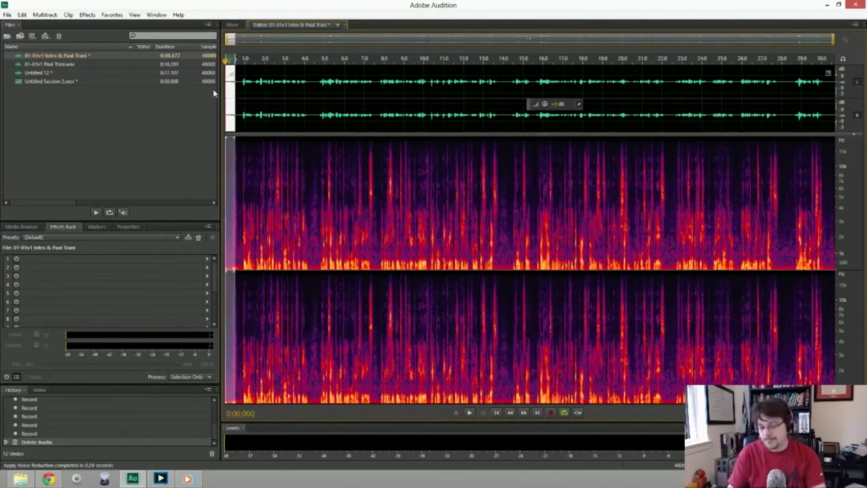
pyautogui.press('Delete')
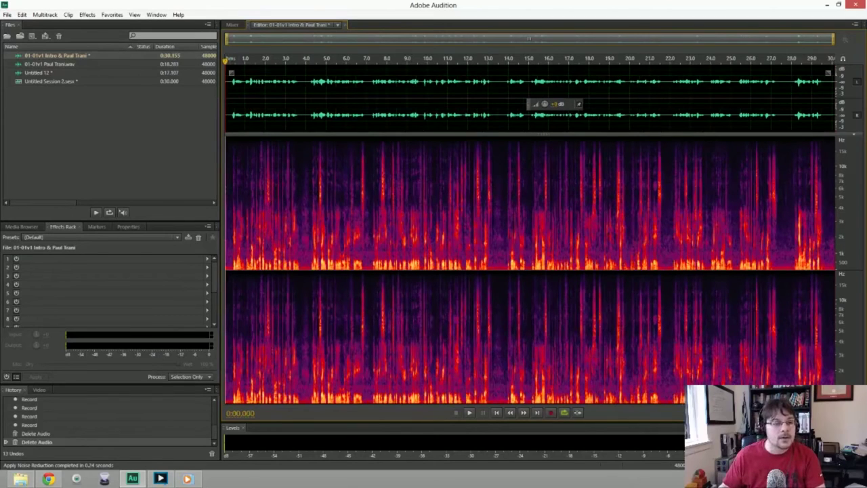
pyautogui.hotkey('shift', 'p')
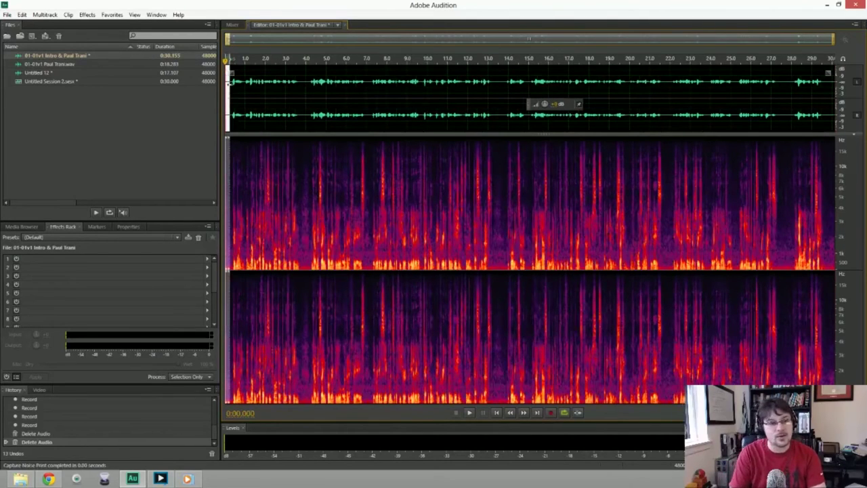
pyautogui.hotkey('ctrl', 'a')
pyautogui.hotkey('ctrl', 'shift', 'p')
pyautogui.press('Return')
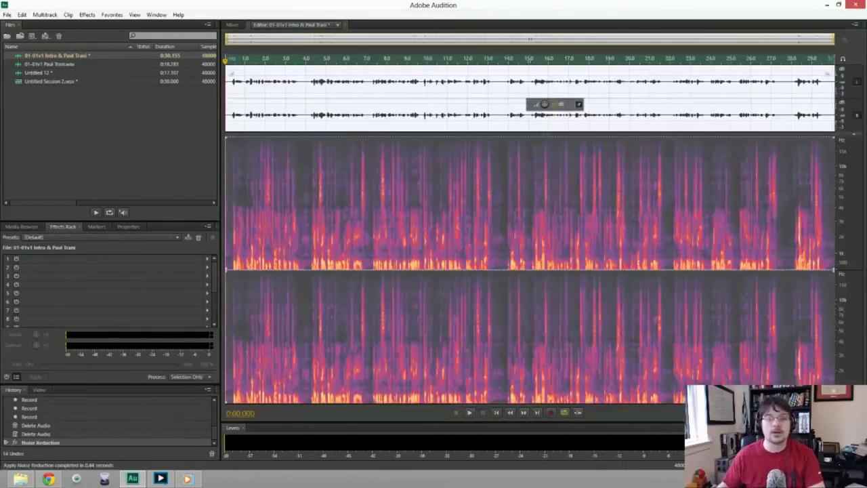
# Review the cleaned intro's ending, trim it to 0:29.909, and reopen Untitled Session 2.
pyautogui.click(777, 69)
pyautogui.press('space')
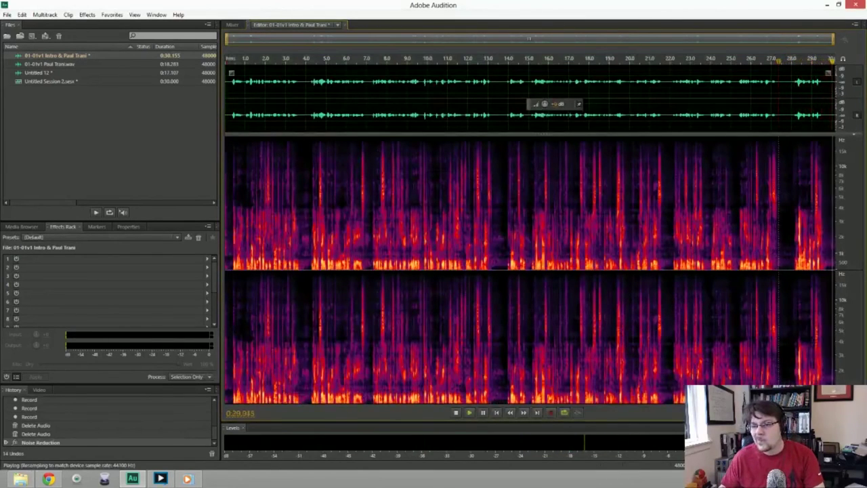
pyautogui.press('space')
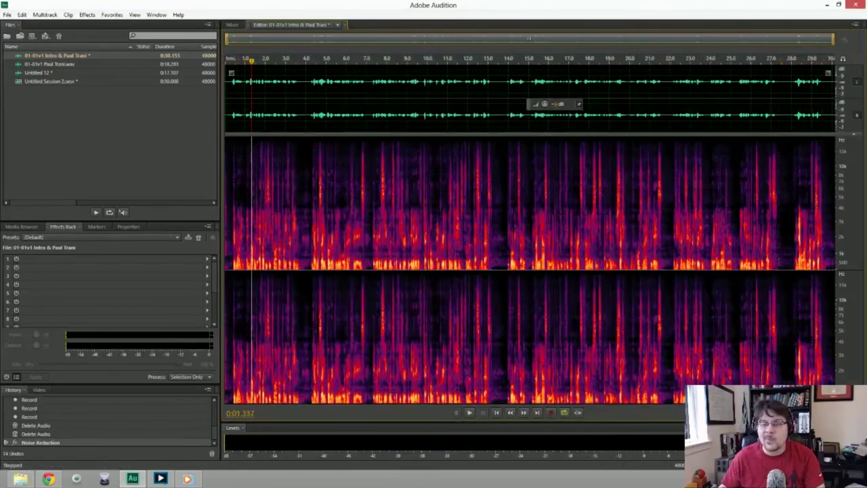
pyautogui.press('End')
pyautogui.press('Delete')
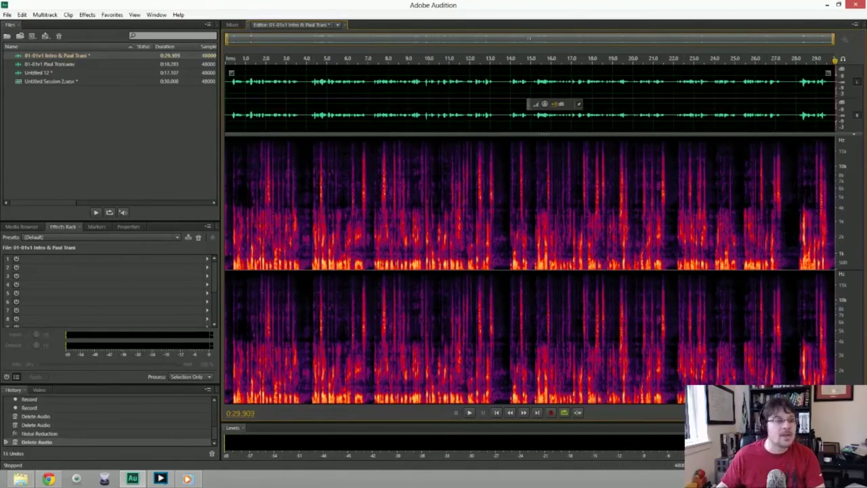
pyautogui.click(63, 83)
pyautogui.doubleClick(63, 83)
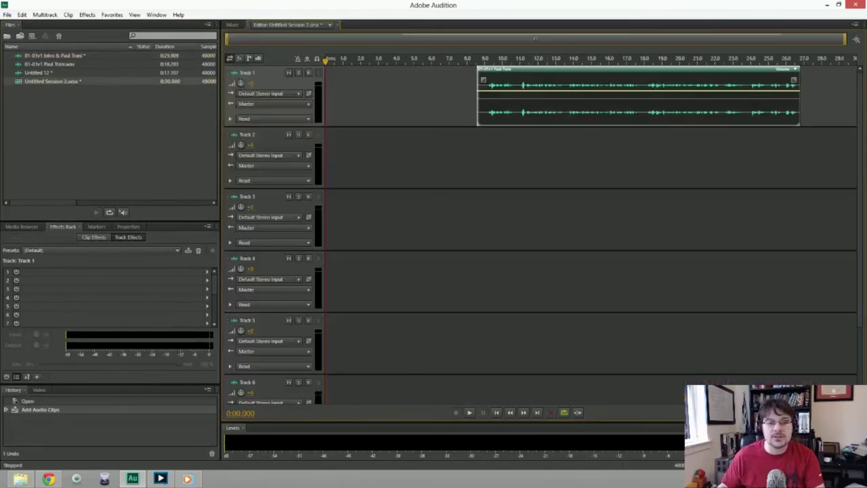
# Replace Track 1's clip with the intro file and place Untitled 12 on Track 2 after it.
pyautogui.press('Delete')
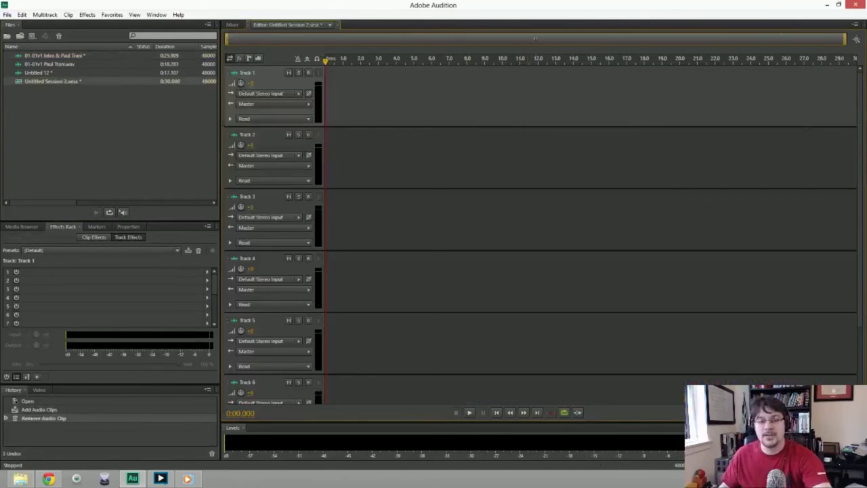
pyautogui.moveTo(48, 60); pyautogui.dragTo(329, 95)
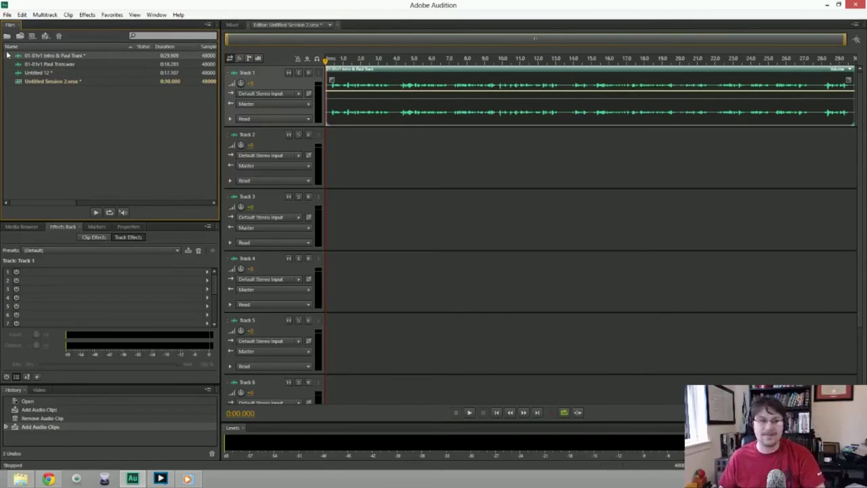
pyautogui.moveTo(44, 75); pyautogui.dragTo(839, 159)
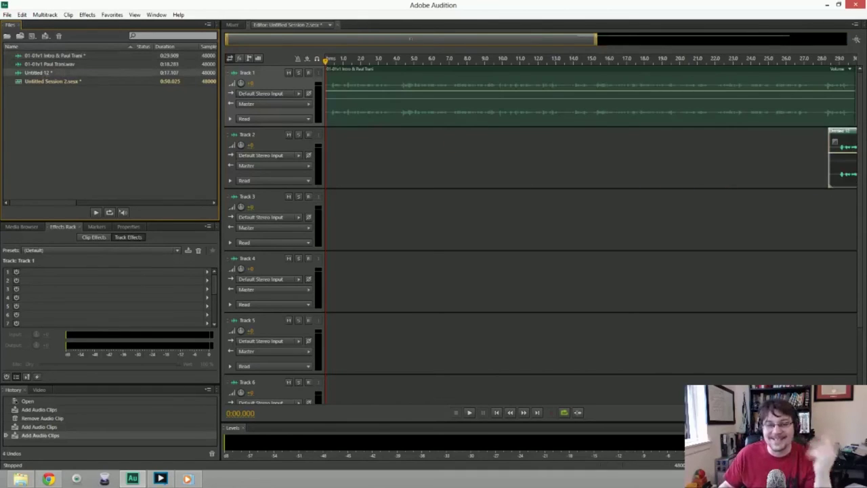
pyautogui.moveTo(596, 39); pyautogui.dragTo(845, 40)
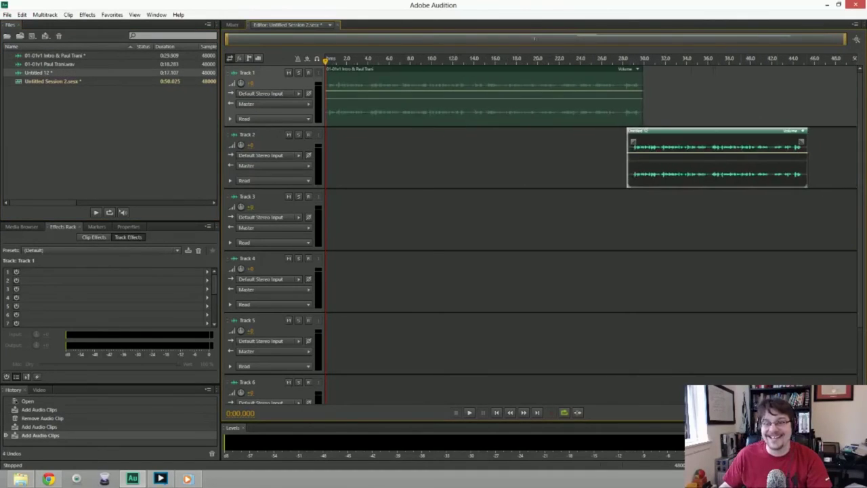
pyautogui.moveTo(718, 131); pyautogui.dragTo(727, 131)
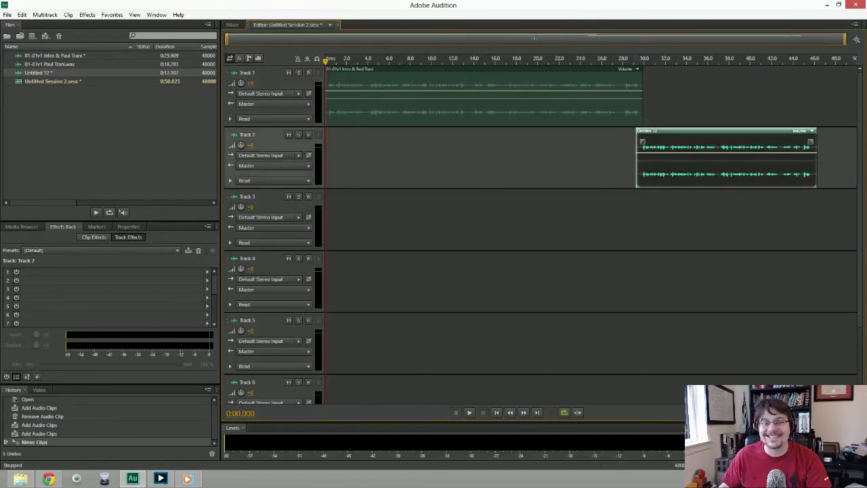
# Nudge the Track 2 clip later and replay the transition from about 28-29 s to check the overlap.
pyautogui.click(627, 60)
pyautogui.press('space')
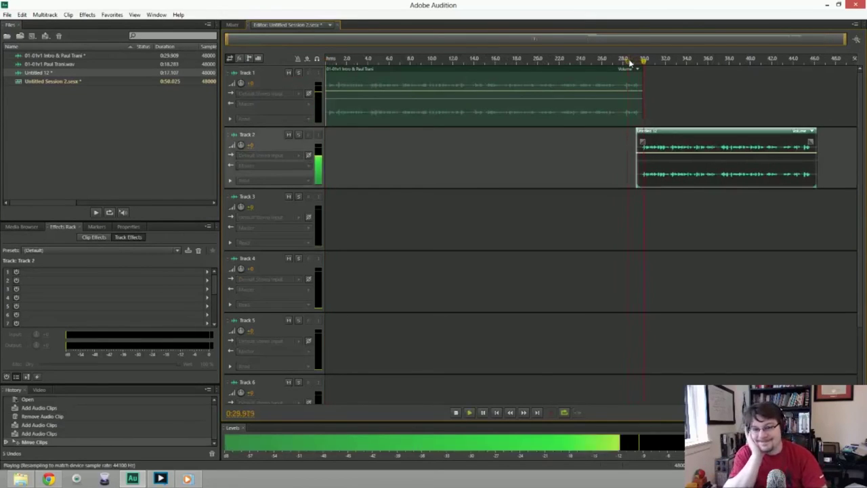
pyautogui.press('space')
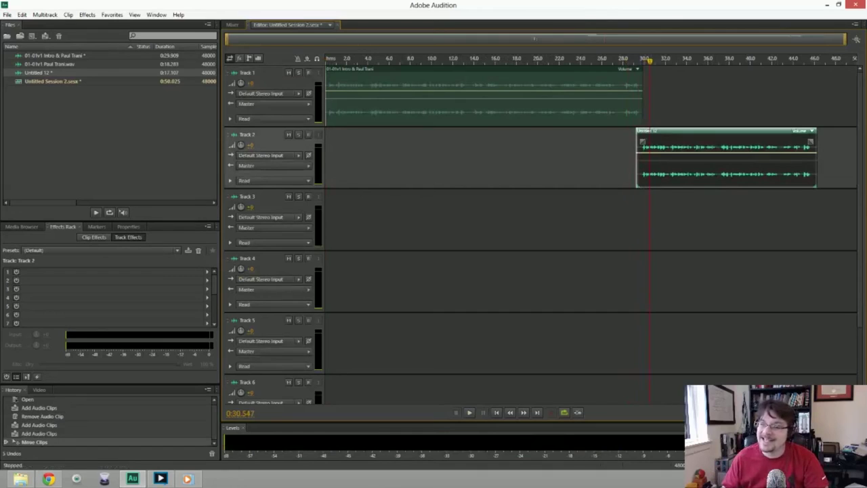
pyautogui.moveTo(725, 131); pyautogui.dragTo(729, 131)
pyautogui.click(630, 61)
pyautogui.press('space')
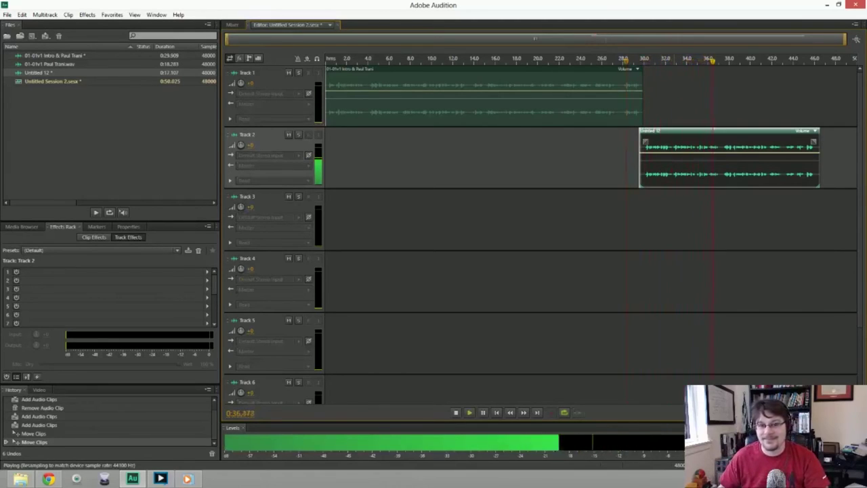
pyautogui.press('space')
pyautogui.click(7, 15)
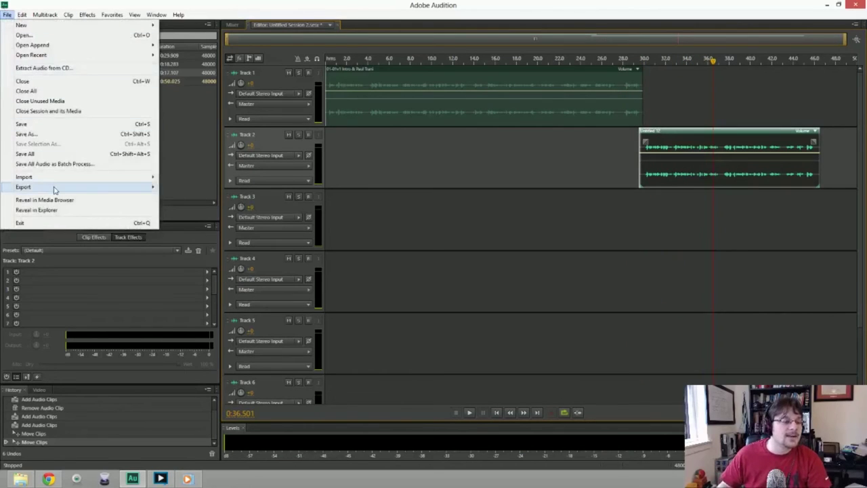
# Set up an Entire Session mixdown export named 01-01v2 Intro plus the speaker's name.
pyautogui.moveTo(54, 187)
pyautogui.moveTo(197, 219)
pyautogui.click(317, 231)
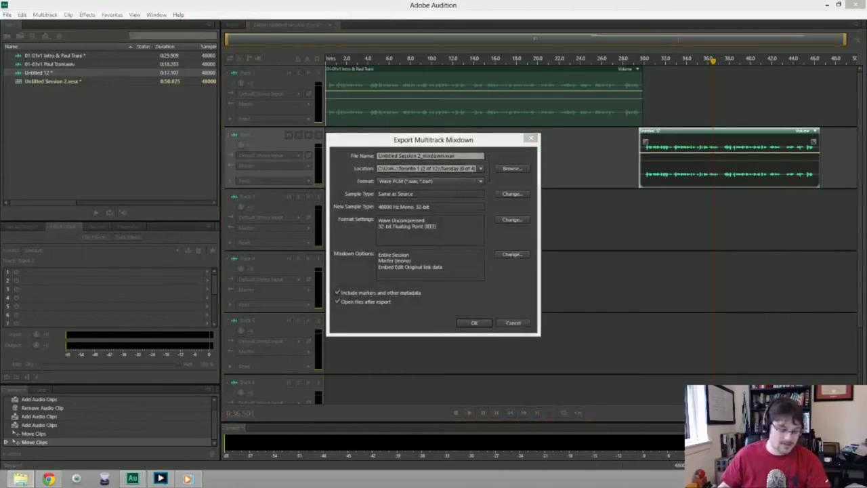
pyautogui.click(344, 152)
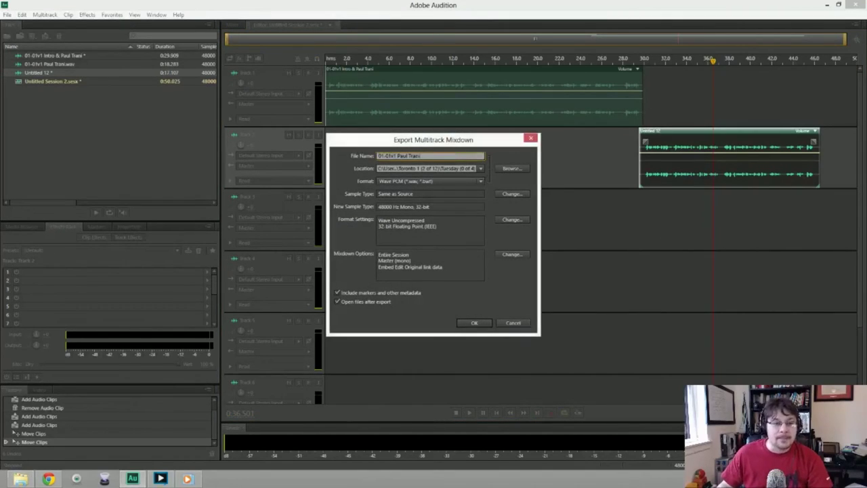
pyautogui.press('BackSpace')
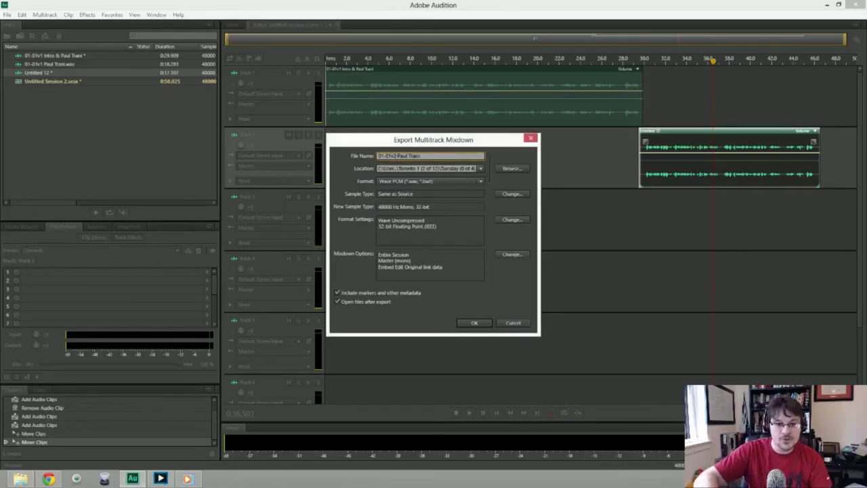
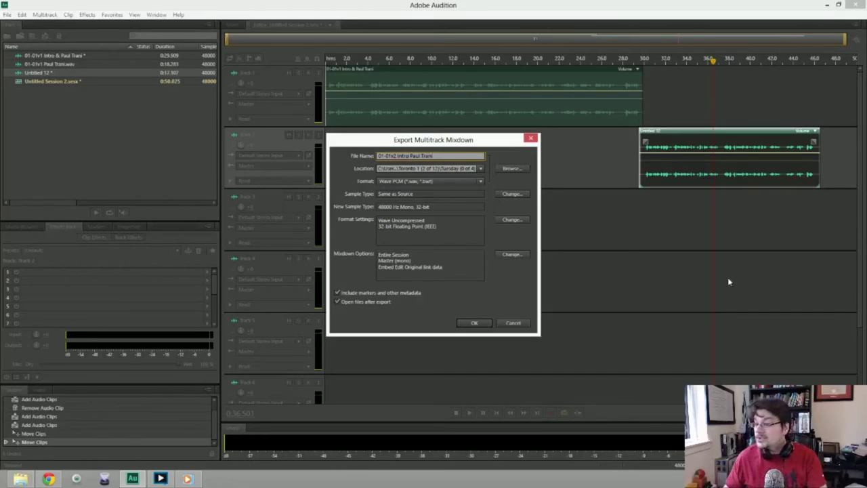
# Export the 0:46.623 session mixdown as the 01-01v2 Intro WAV file.
pyautogui.click(474, 322)
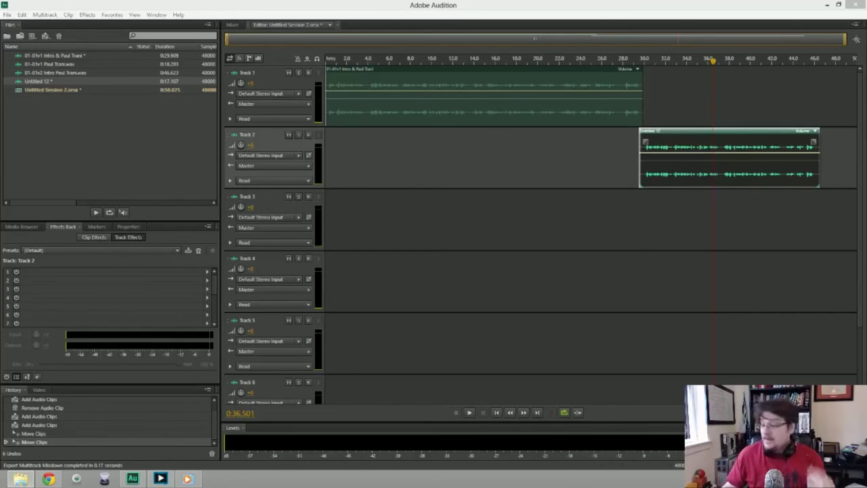
pyautogui.click(58, 102)
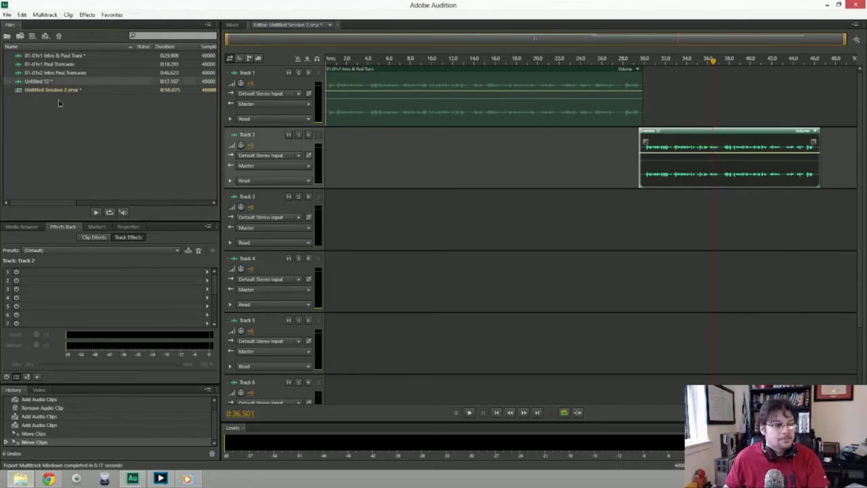
pyautogui.click(6, 15)
# Create a new blank audio file named 02-01v2 followed by the third speaker's full name.
pyautogui.moveTo(41, 25)
pyautogui.click(185, 34)
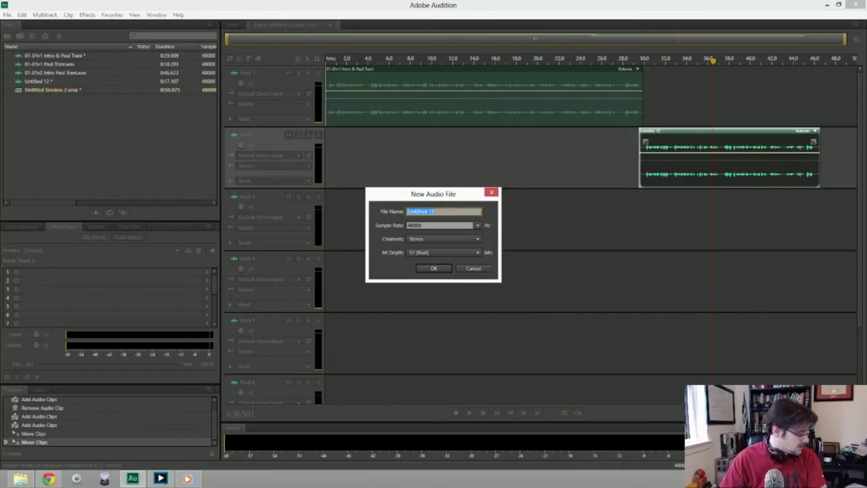
pyautogui.write('O')
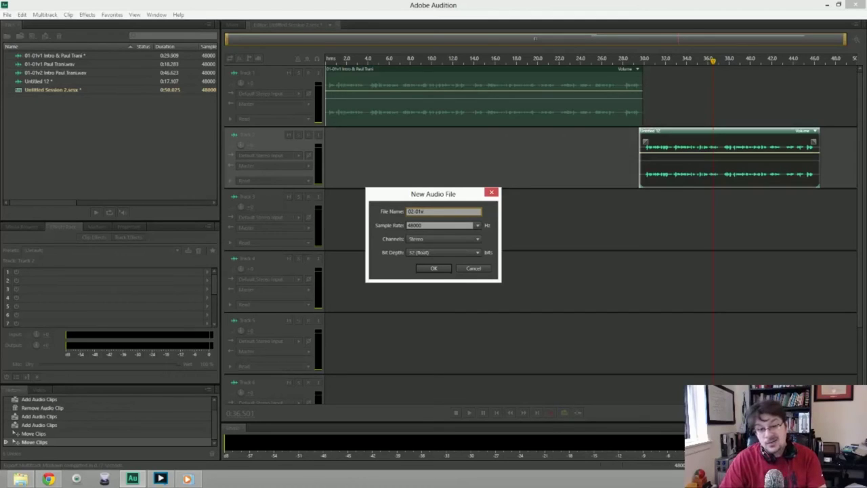
pyautogui.write('2')
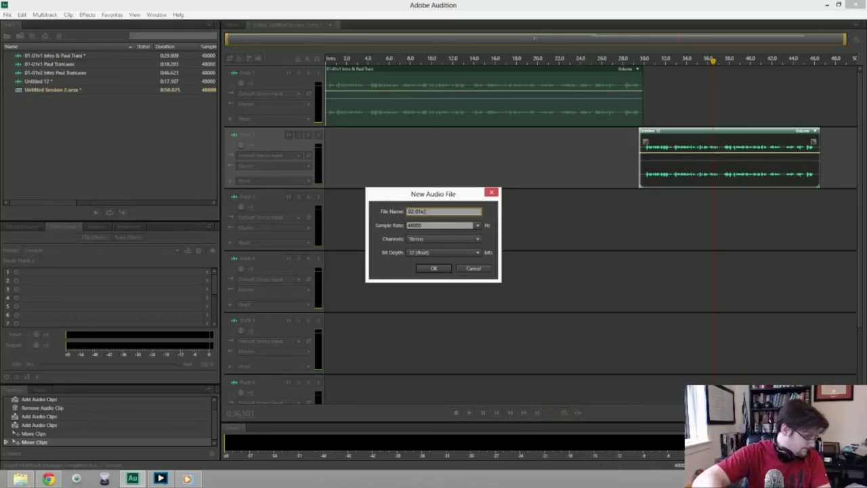
pyautogui.write('U')
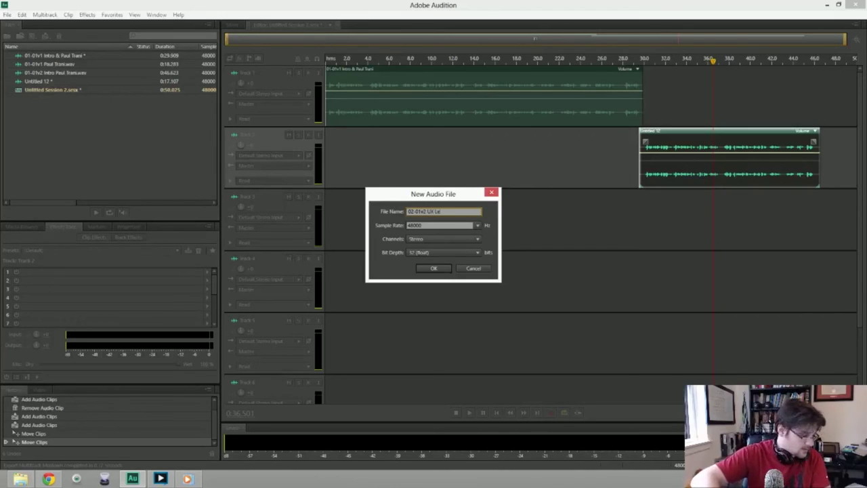
pyautogui.write('X Le')
pyautogui.hotkey('ctrl', 'shift', 'Left')
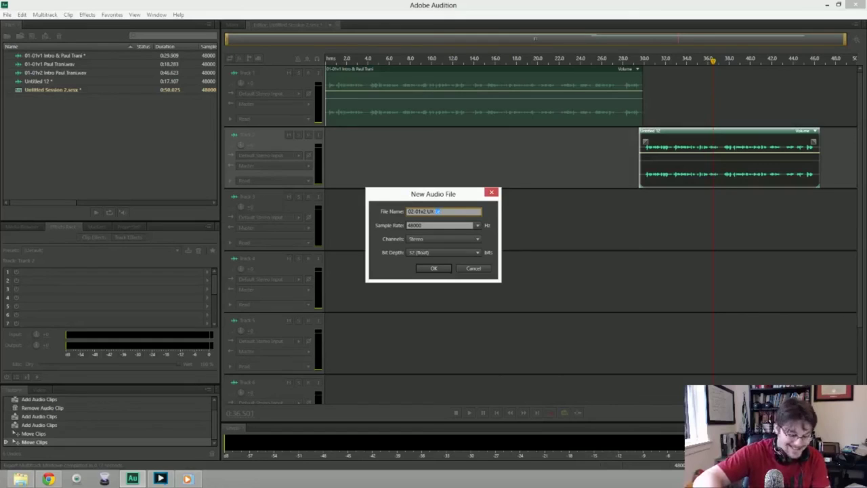
pyautogui.press('BackSpace')
pyautogui.press('BackSpace')
pyautogui.press('BackSpace')
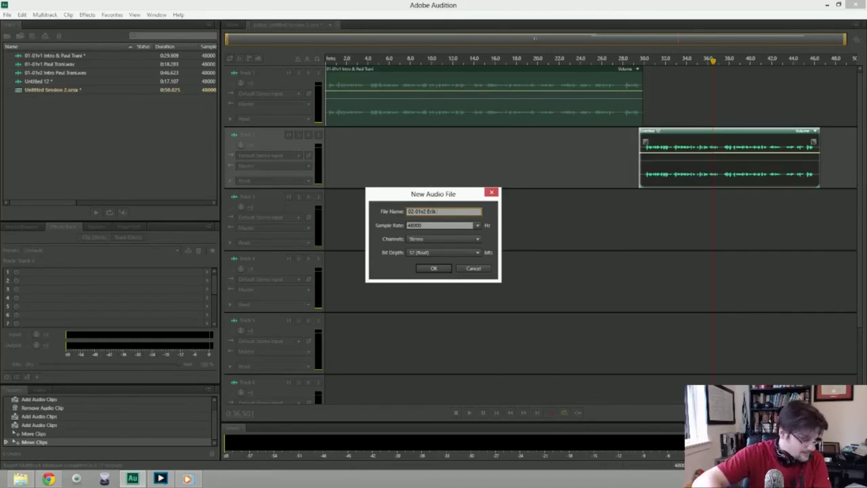
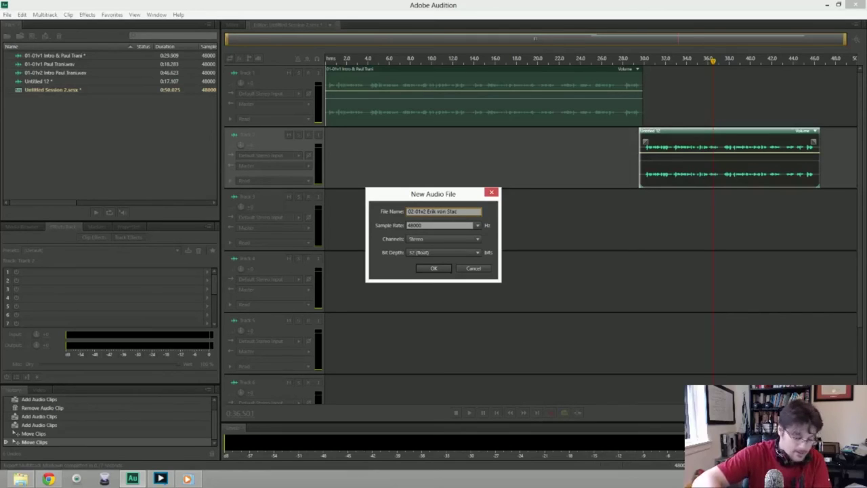
pyautogui.press('Return')
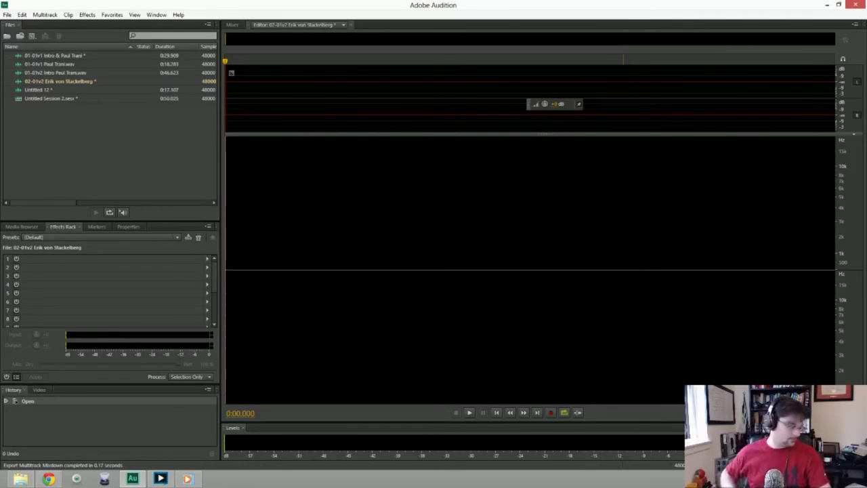
pyautogui.hotkey('shift', 'space')
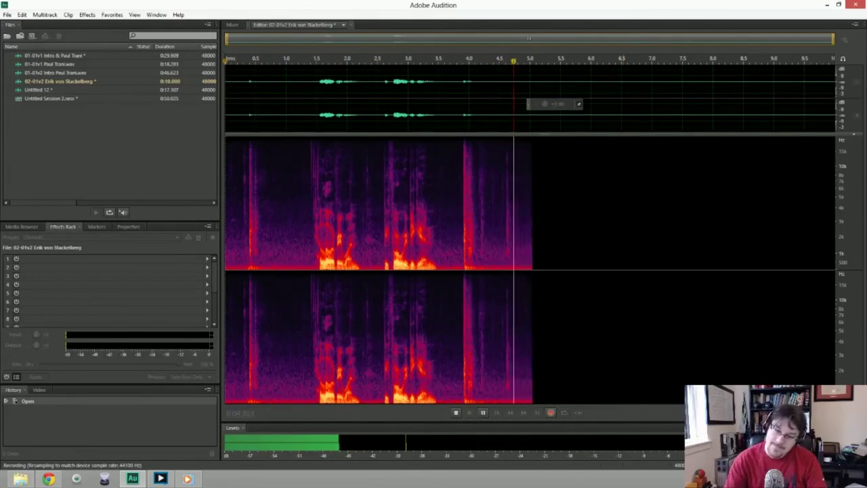
pyautogui.press('space')
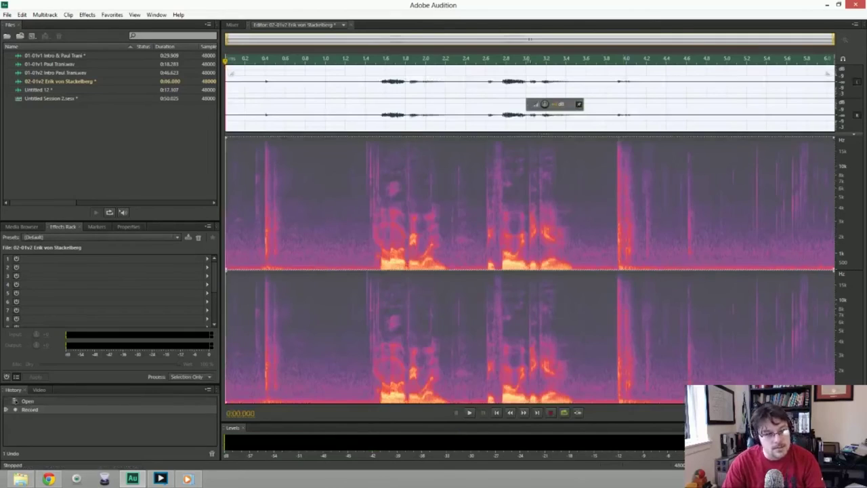
pyautogui.press('Delete')
pyautogui.hotkey('shift', 'space')
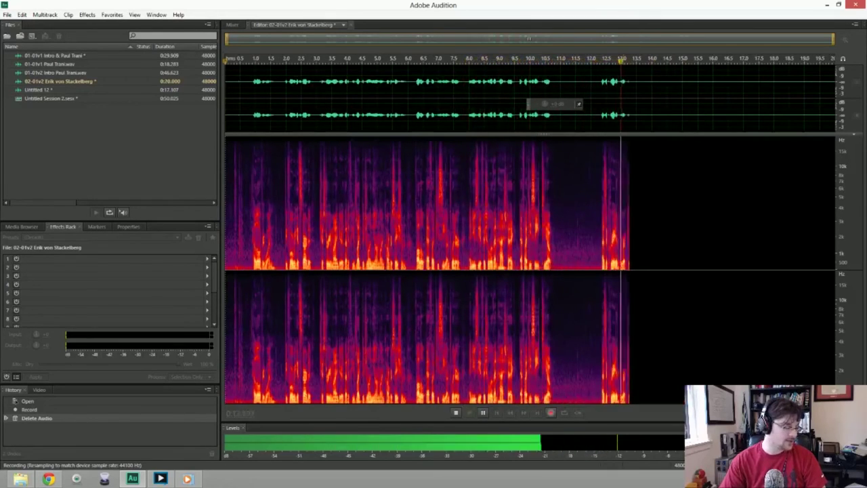
pyautogui.press('space')
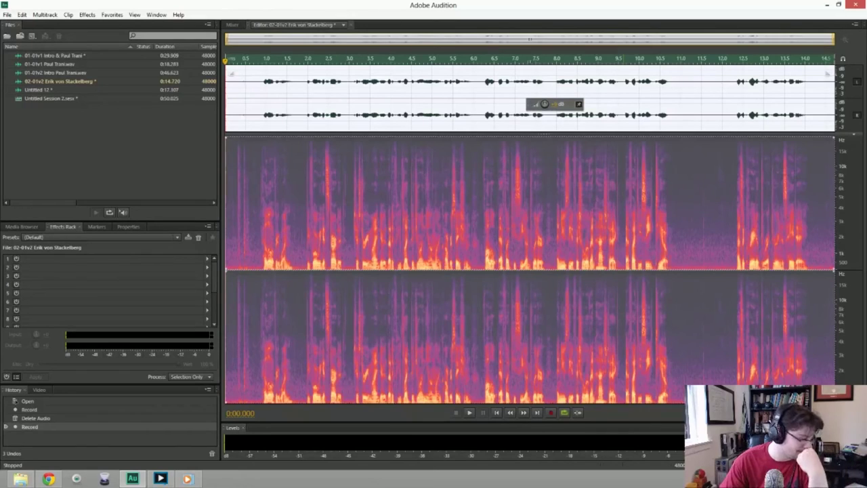
pyautogui.press('Delete')
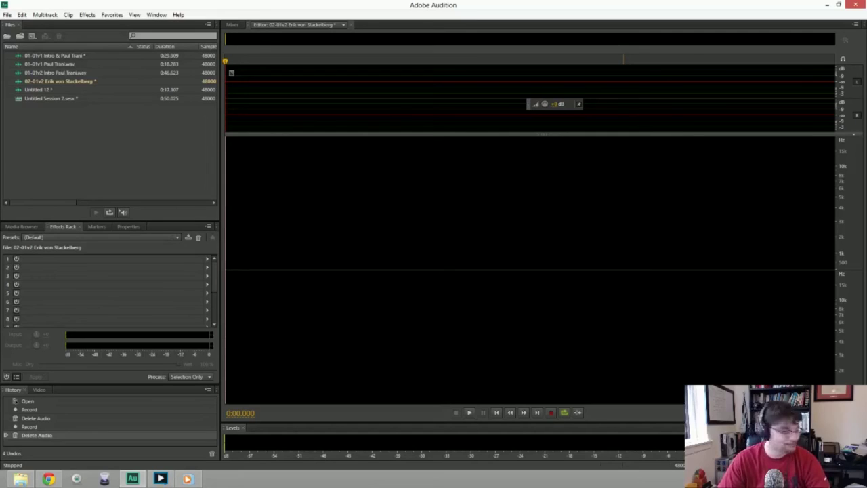
# Record a roughly 25-second trial take into 02-01v2, then delete all of its audio.
pyautogui.hotkey('shift', 'space')
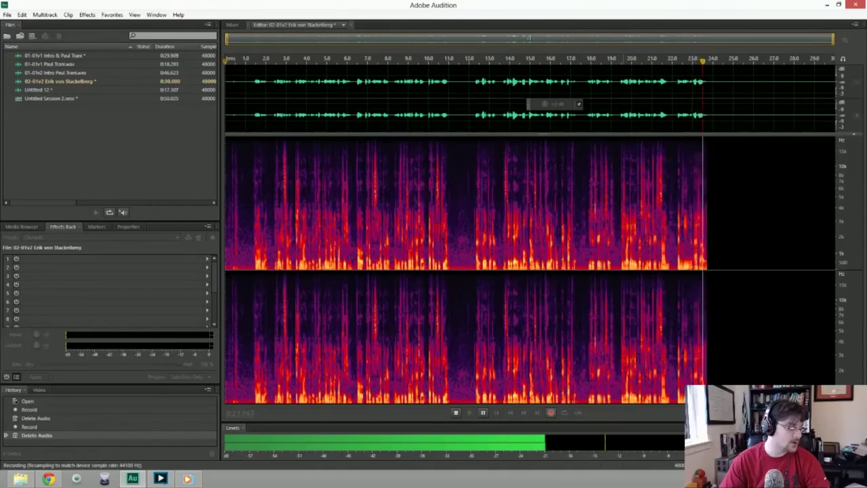
pyautogui.press('space')
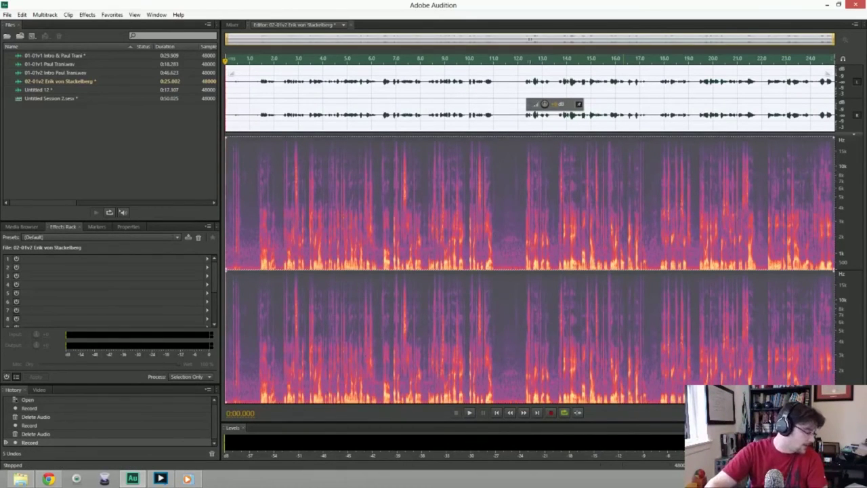
pyautogui.press('Delete')
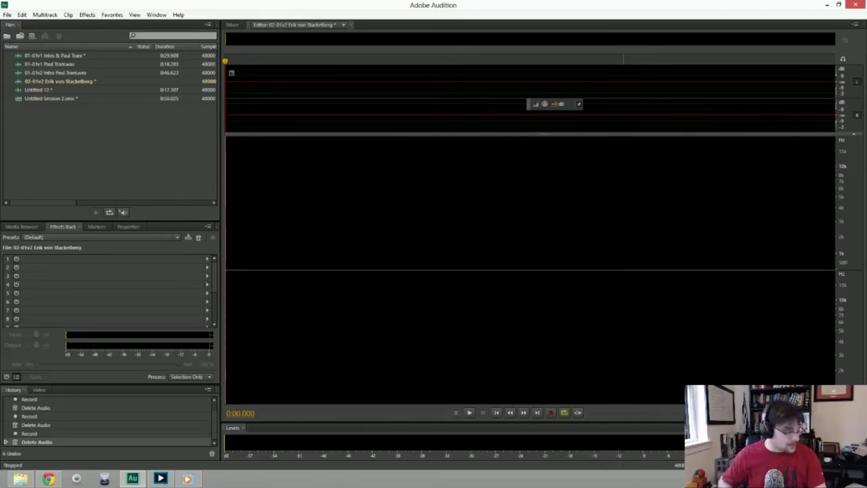
# Record and discard a short take and a 15-second take, then start a fresh take.
pyautogui.hotkey('shift', 'space')
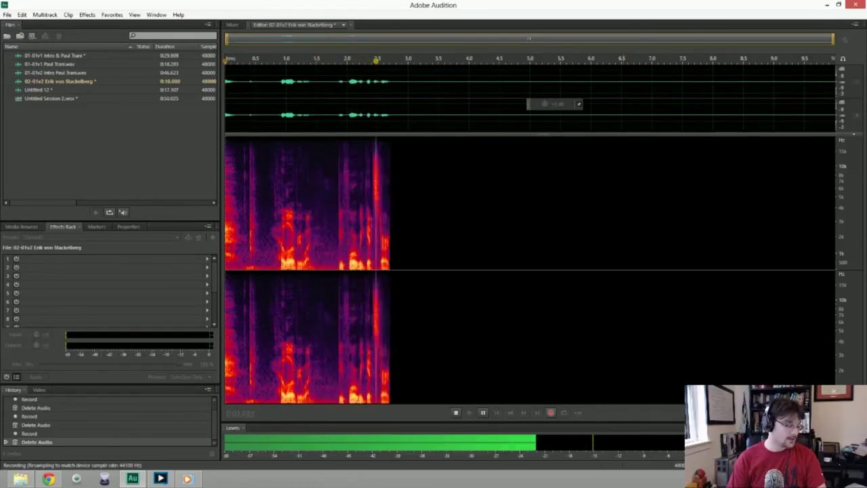
pyautogui.press('space')
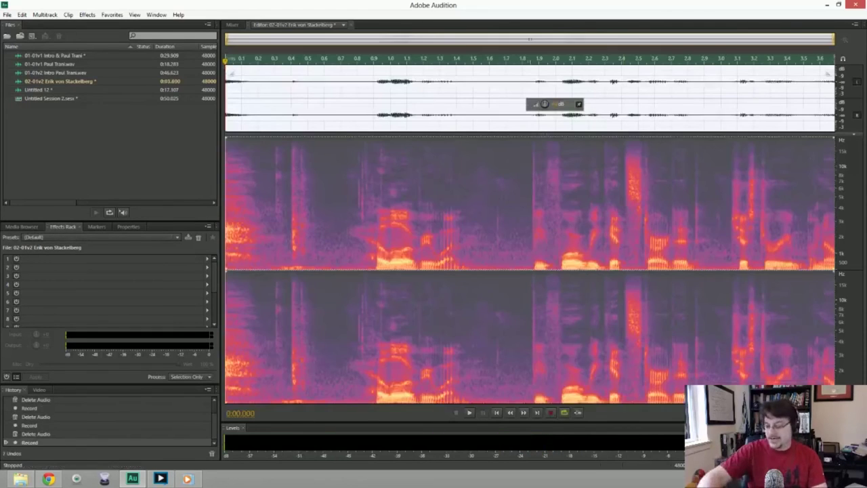
pyautogui.press('Delete')
pyautogui.hotkey('shift', 'space')
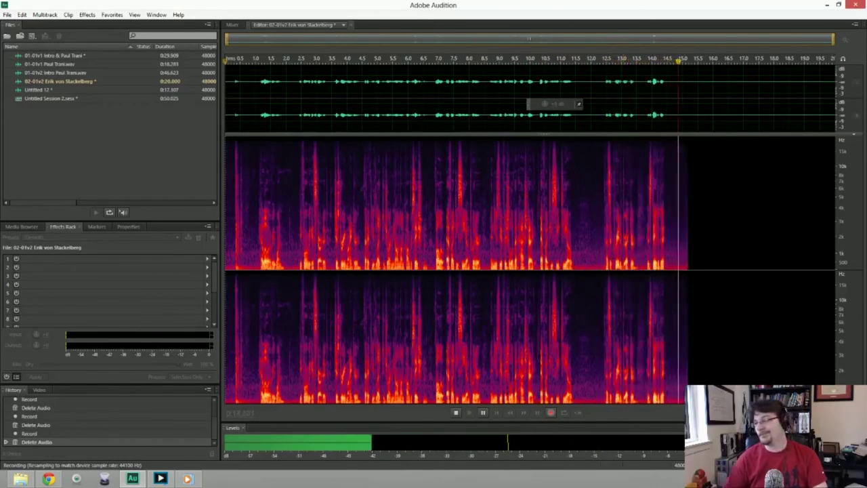
pyautogui.press('space')
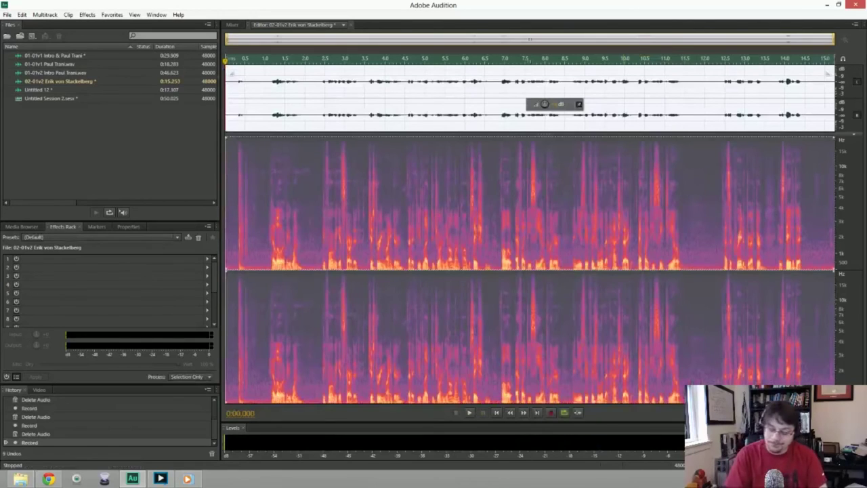
pyautogui.press('Delete')
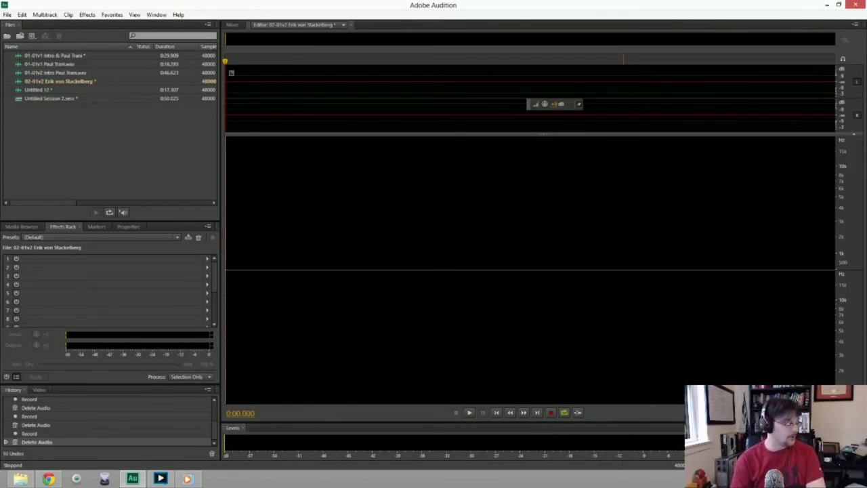
pyautogui.hotkey('shift', 'space')
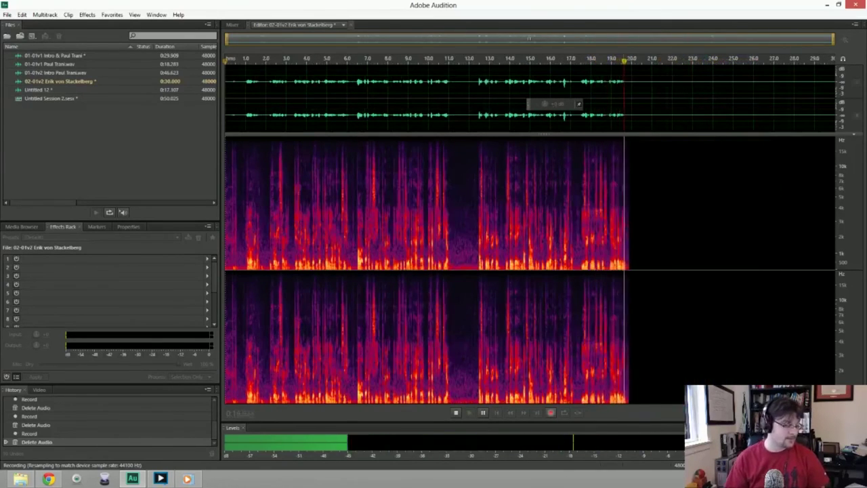
# Stop and delete the current take, then record and delete an 18.7-second take.
pyautogui.press('space')
pyautogui.press('Delete')
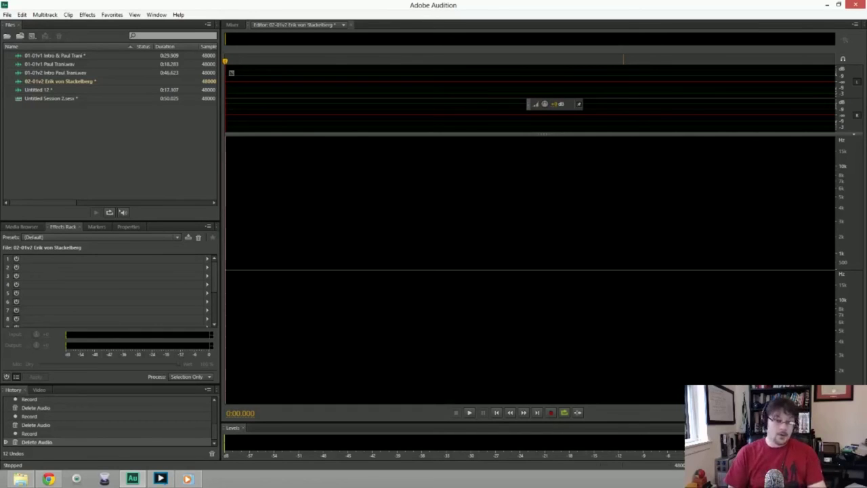
pyautogui.hotkey('shift', 'space')
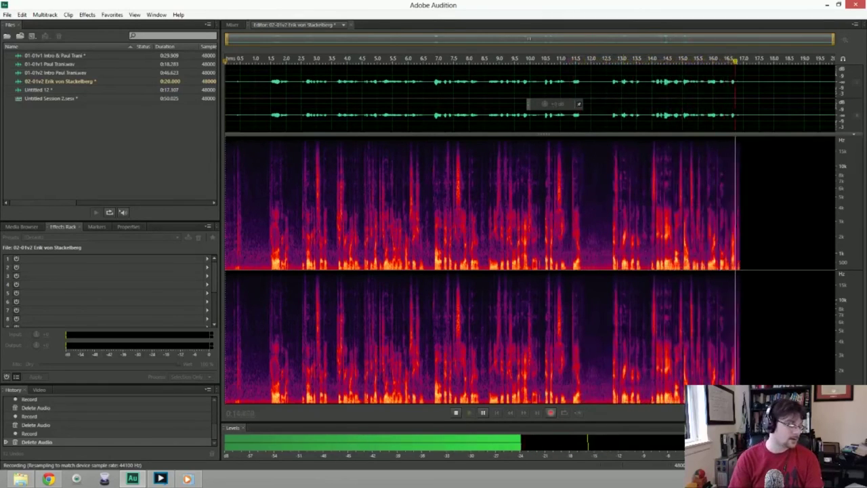
pyautogui.press('space')
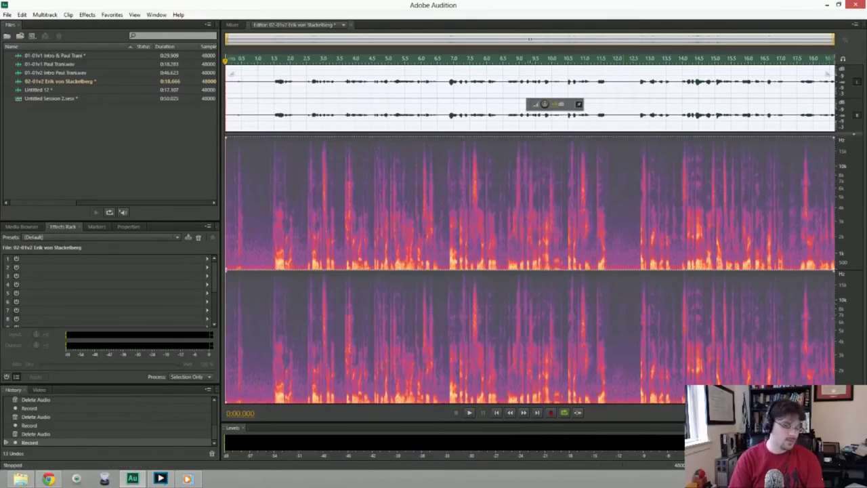
pyautogui.press('Delete')
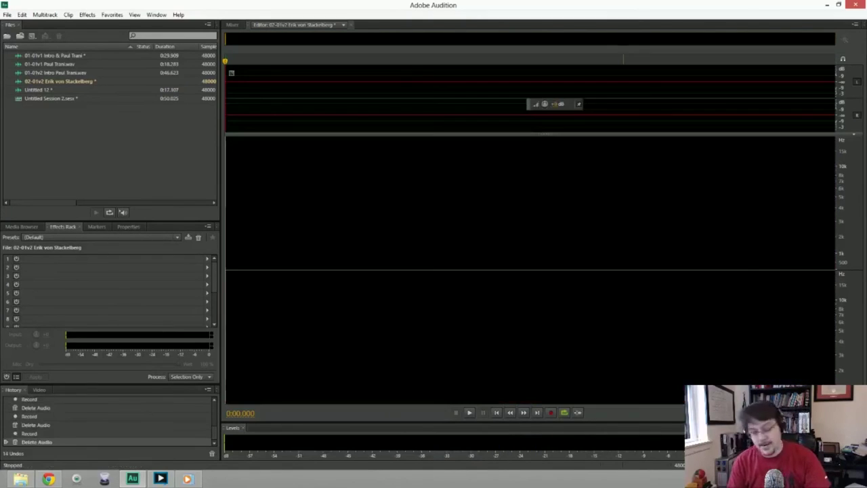
# Record a roughly 16-second attempt and delete it, leaving 02-01v2 empty.
pyautogui.hotkey('shift', 'space')
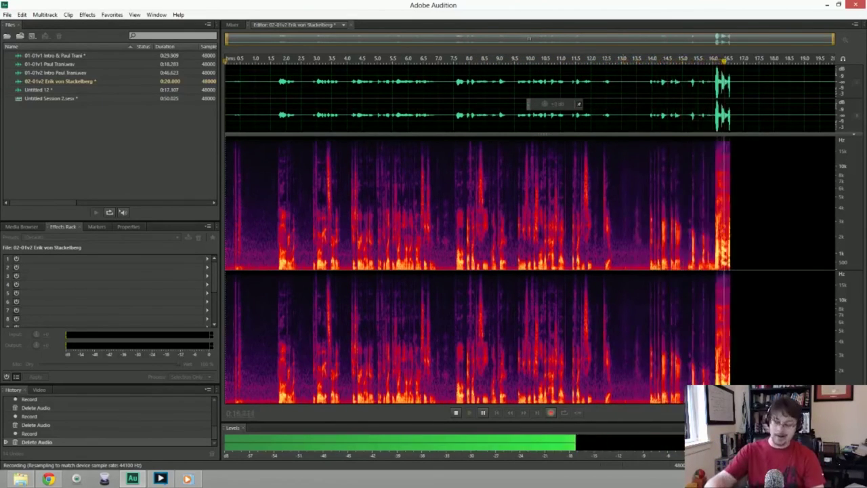
pyautogui.press('space')
pyautogui.hotkey('ctrl', 'a')
pyautogui.press('Delete')
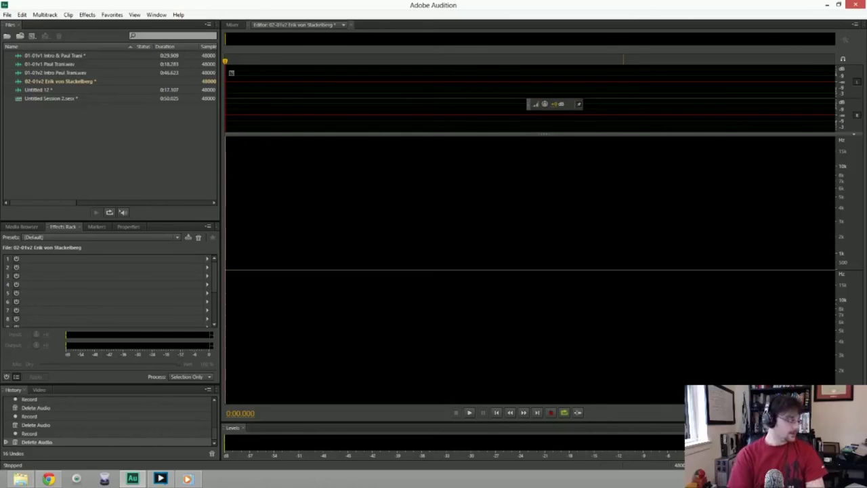
# Record a complete take of about 33.6 seconds into the 02-01v2 file.
pyautogui.hotkey('shift', 'space')
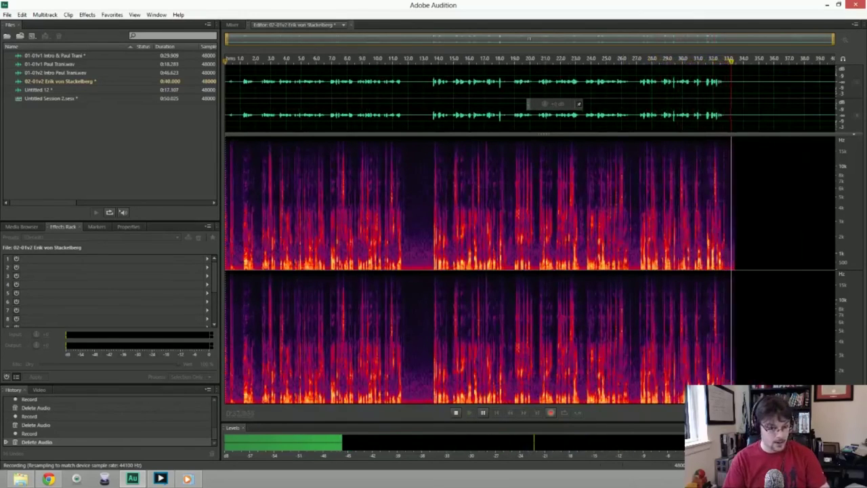
pyautogui.press('space')
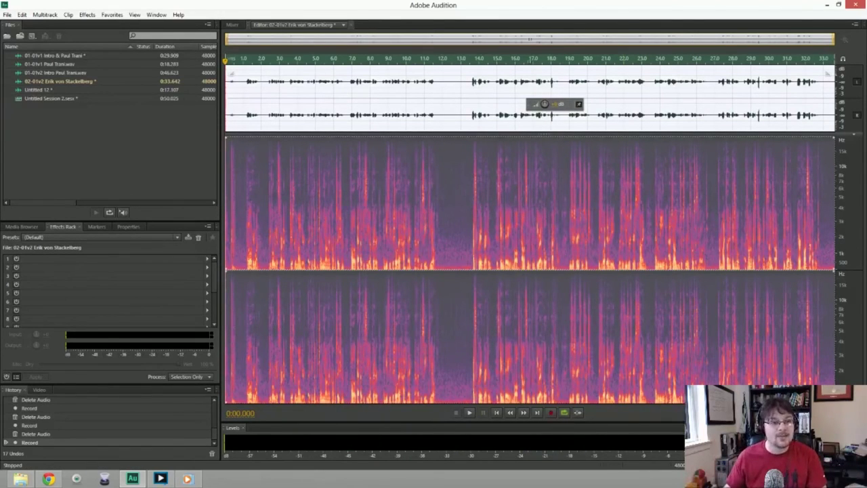
# Trim the take's opening, apply noise reduction from a leading-silence noise print, and play it back.
pyautogui.moveTo(235, 88); pyautogui.dragTo(218, 87)
pyautogui.press('Delete')
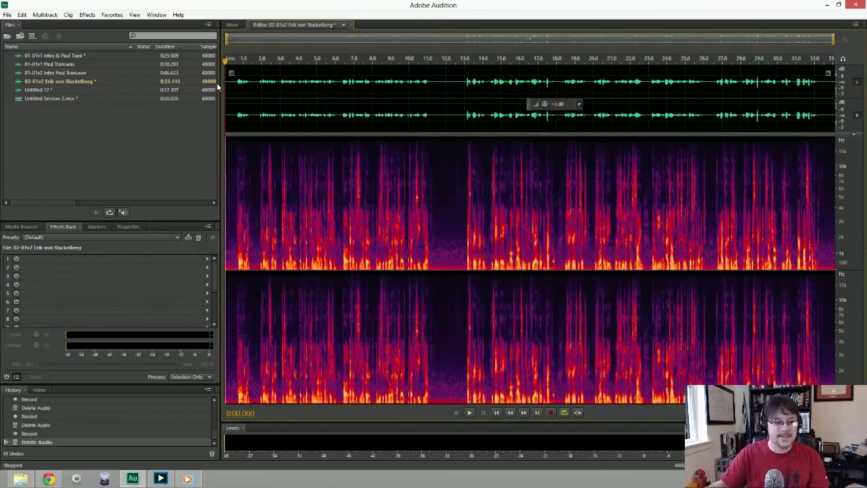
pyautogui.moveTo(236, 89); pyautogui.dragTo(219, 88)
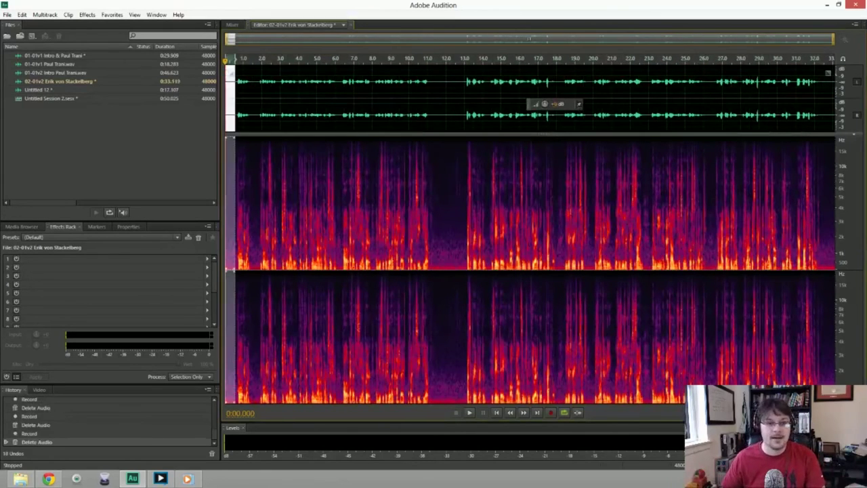
pyautogui.hotkey('shift', 'p')
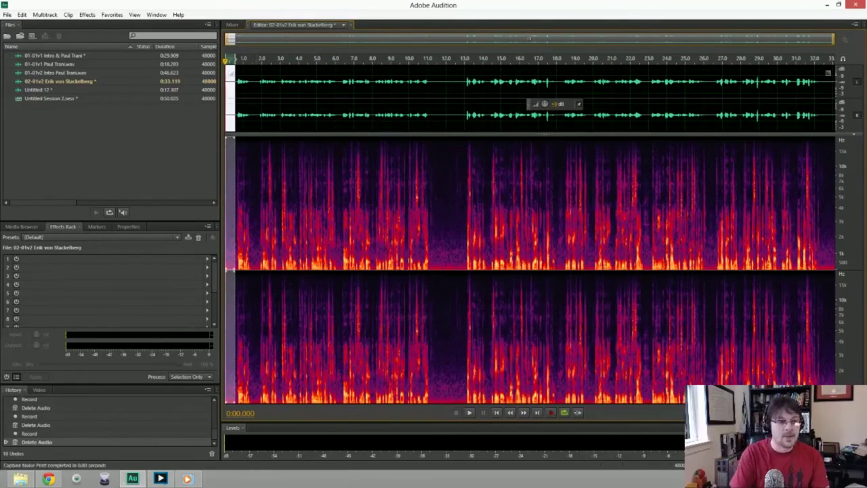
pyautogui.hotkey('ctrl', 'a')
pyautogui.hotkey('ctrl', 'shift', 'p')
pyautogui.press('Return')
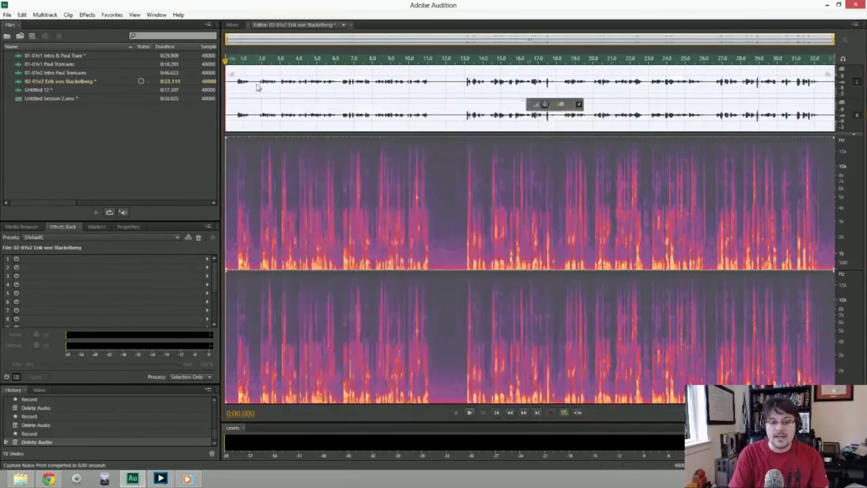
pyautogui.press('space')
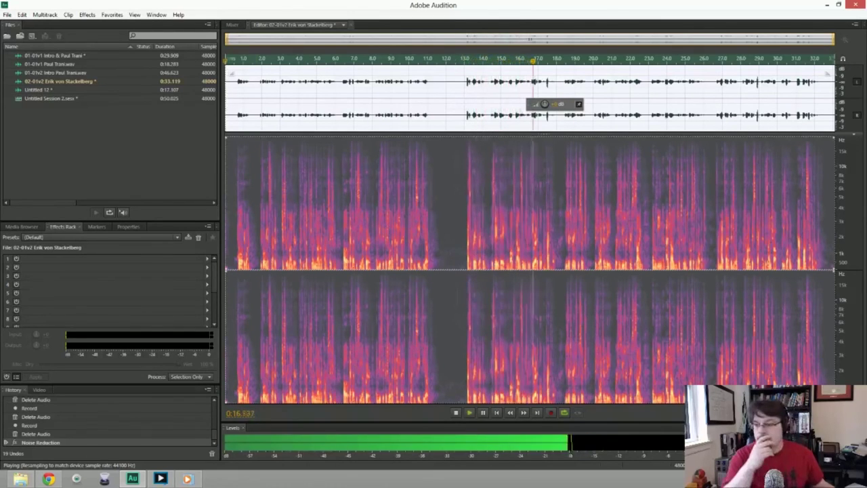
# Cut the silent pause near 12–13 seconds, shortening the take to 0:32.315, and review the edit.
pyautogui.press('space')
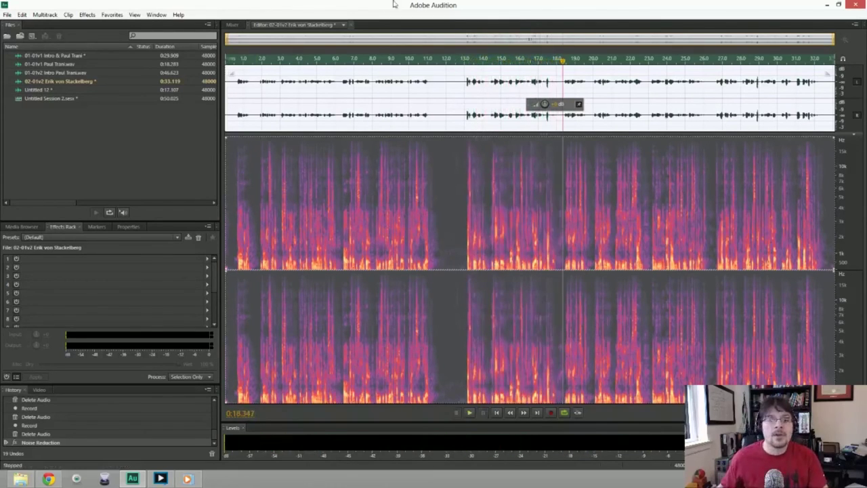
pyautogui.moveTo(437, 70); pyautogui.dragTo(449, 70)
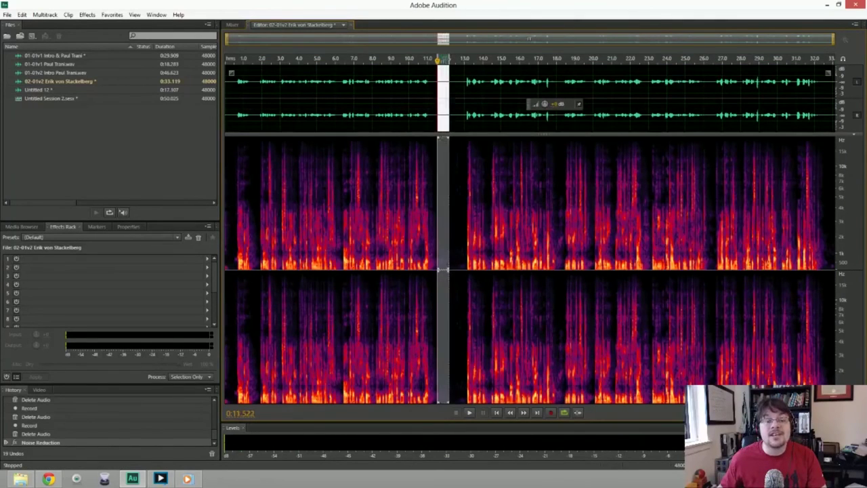
pyautogui.press('Delete')
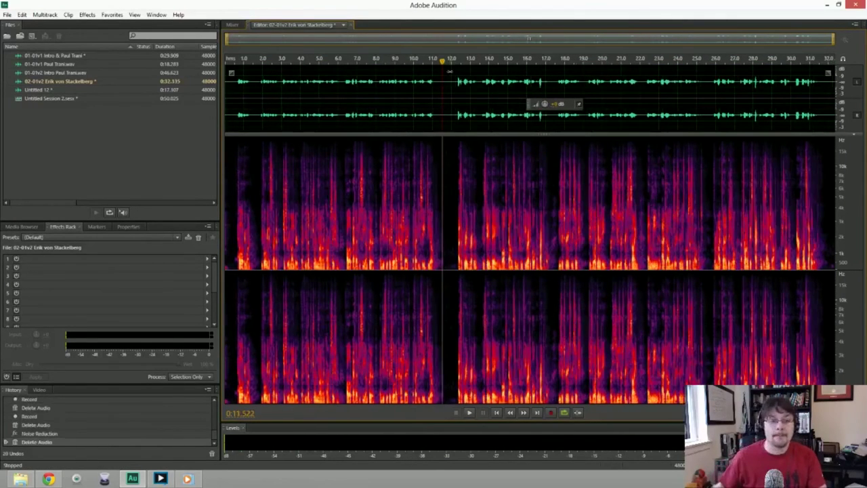
pyautogui.click(405, 61)
pyautogui.press('space')
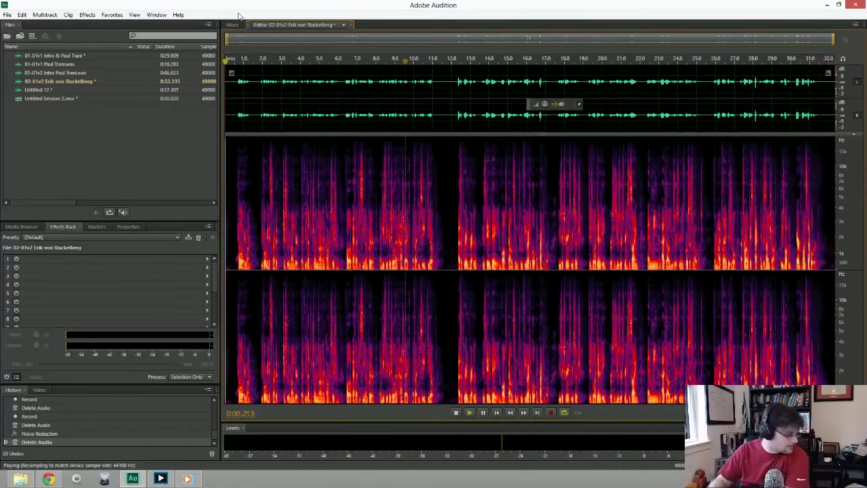
pyautogui.press('space')
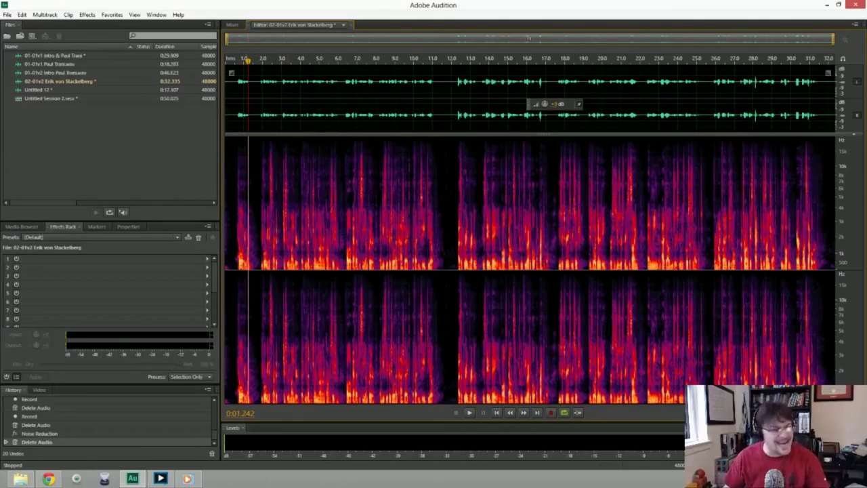
pyautogui.hotkey('ctrl', 'shift', 's')
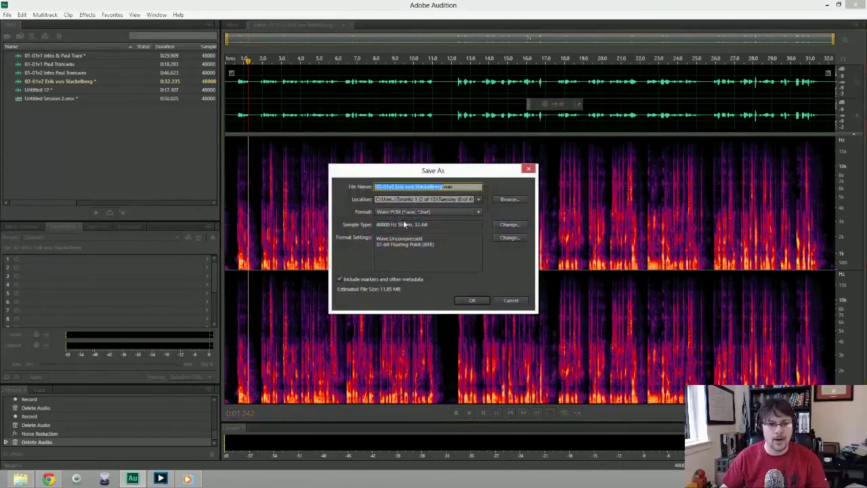
# Save the cleaned take as a 48000 Hz stereo 32-bit WAV in Toronto 2 > Sunday.
pyautogui.press('End')
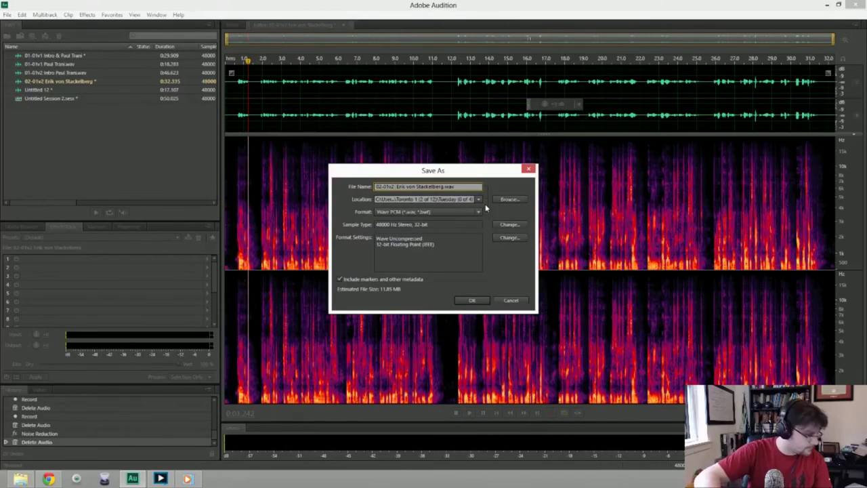
pyautogui.press('BackSpace')
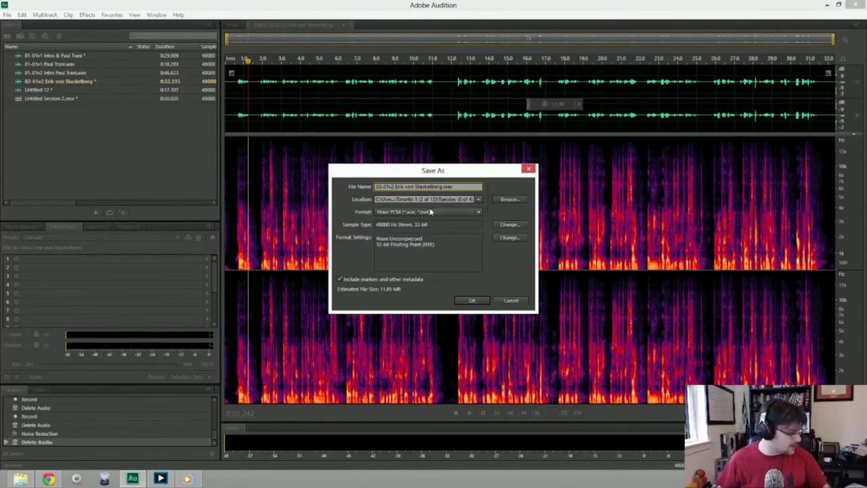
pyautogui.click(508, 199)
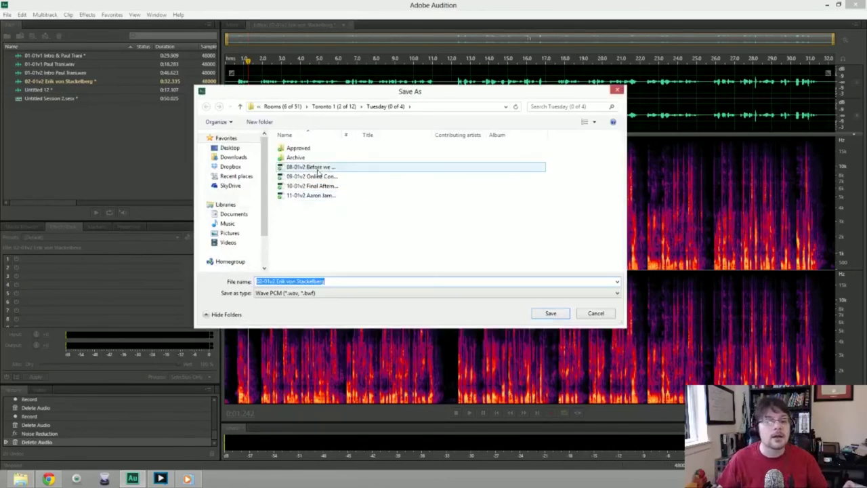
pyautogui.click(241, 107)
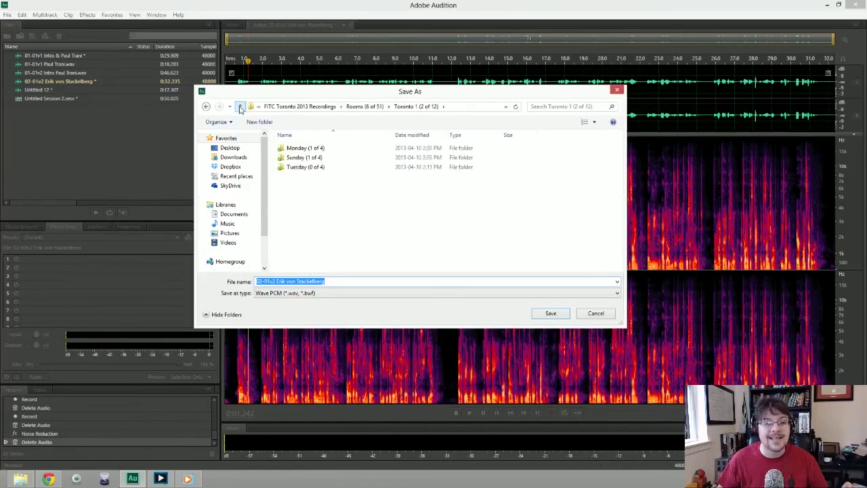
pyautogui.click(241, 107)
pyautogui.doubleClick(319, 167)
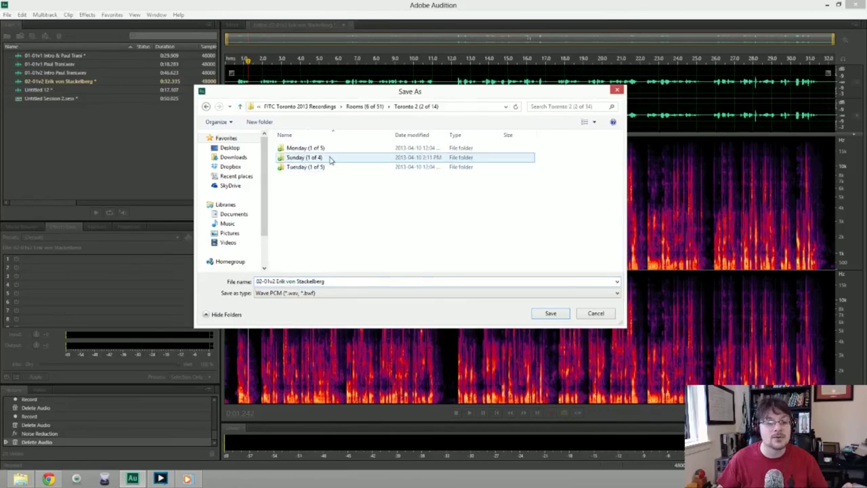
pyautogui.doubleClick(309, 160)
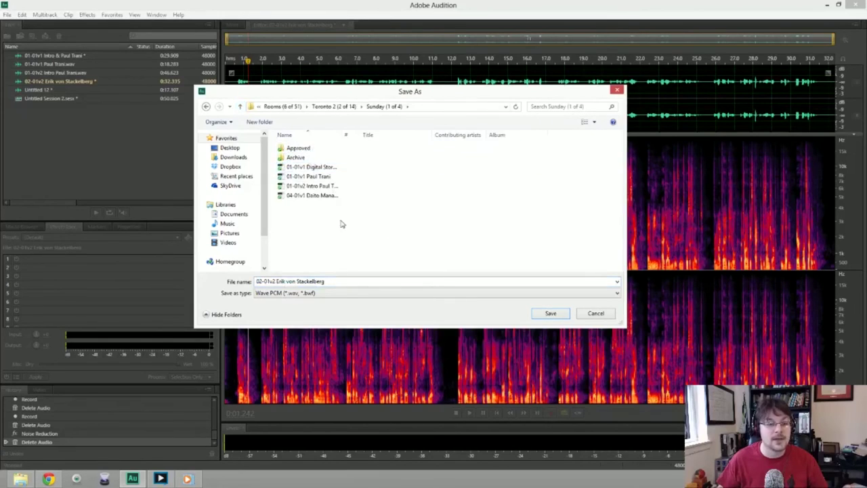
pyautogui.click(547, 313)
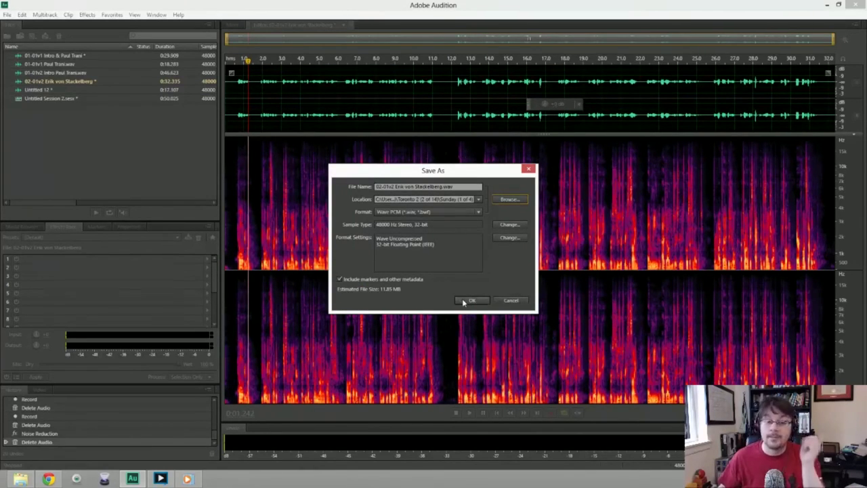
pyautogui.click(466, 301)
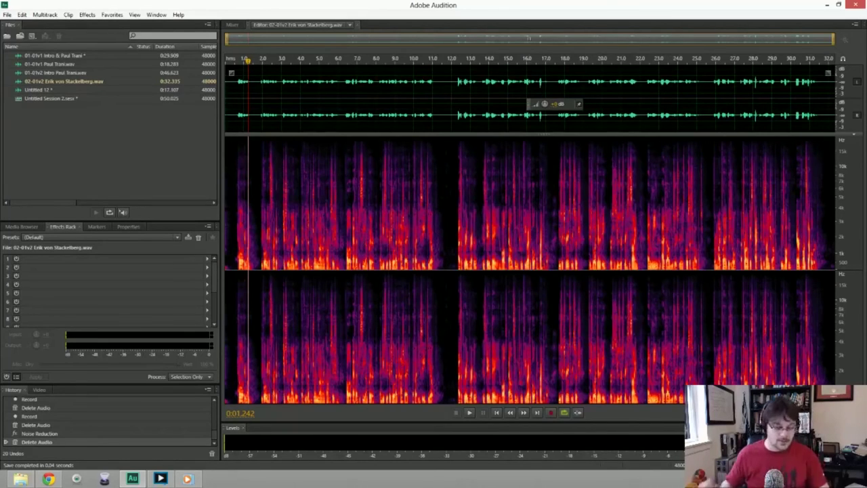
# Create a new 48000 Hz stereo 32-bit file named 04-01v2 plus the third speaker's name.
pyautogui.hotkey('ctrl', 'shift', 'n')
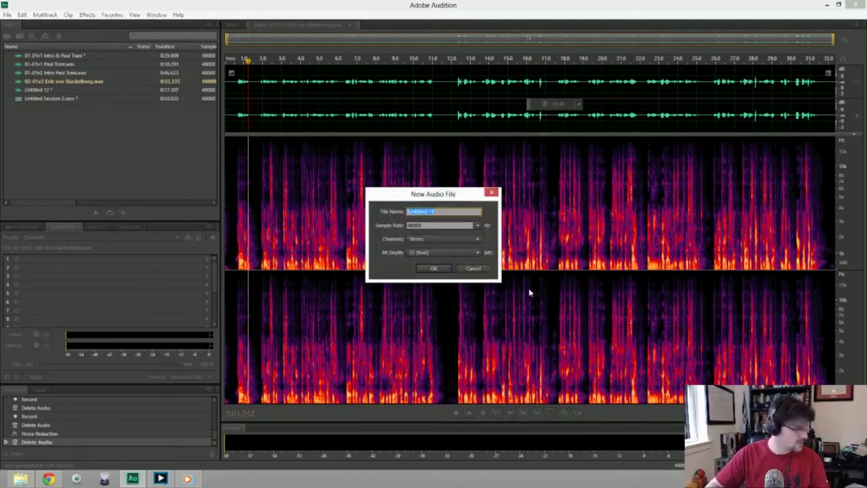
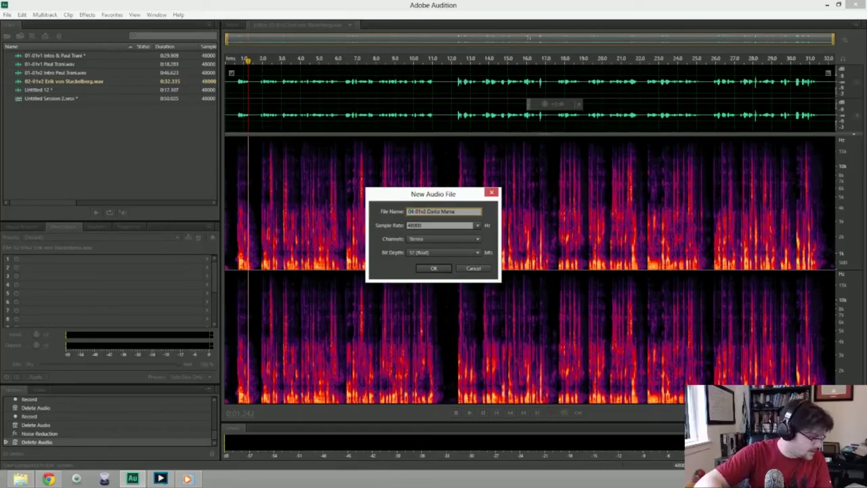
pyautogui.write('be')
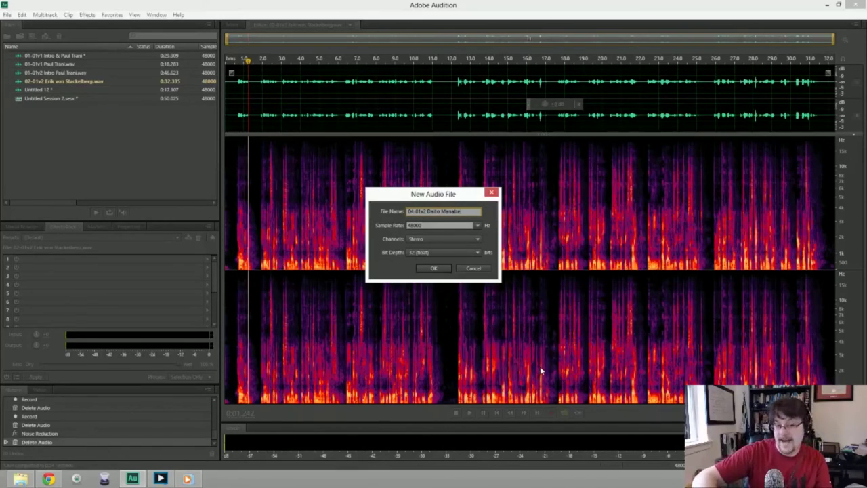
pyautogui.press('Tab')
pyautogui.press('Return')
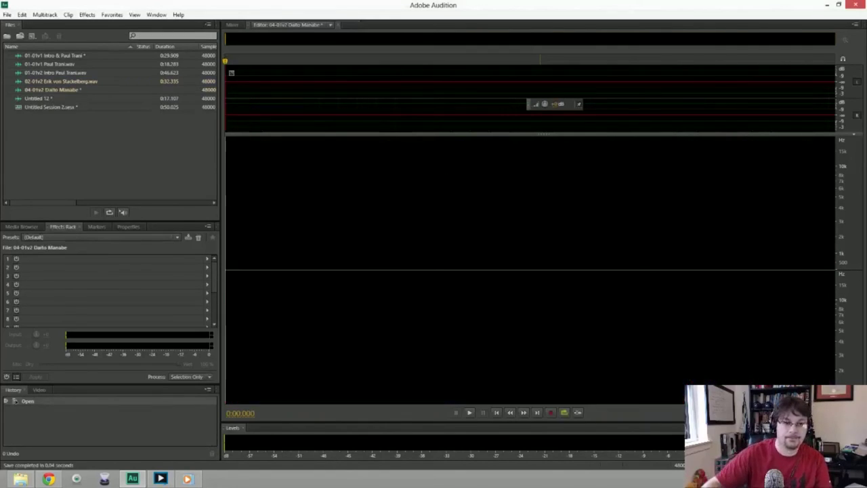
pyautogui.hotkey('shift', 'space')
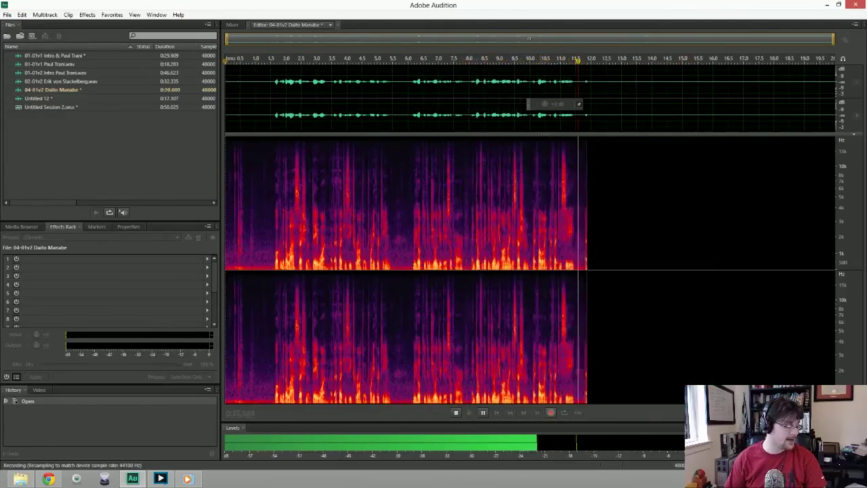
pyautogui.press('space')
pyautogui.press('Delete')
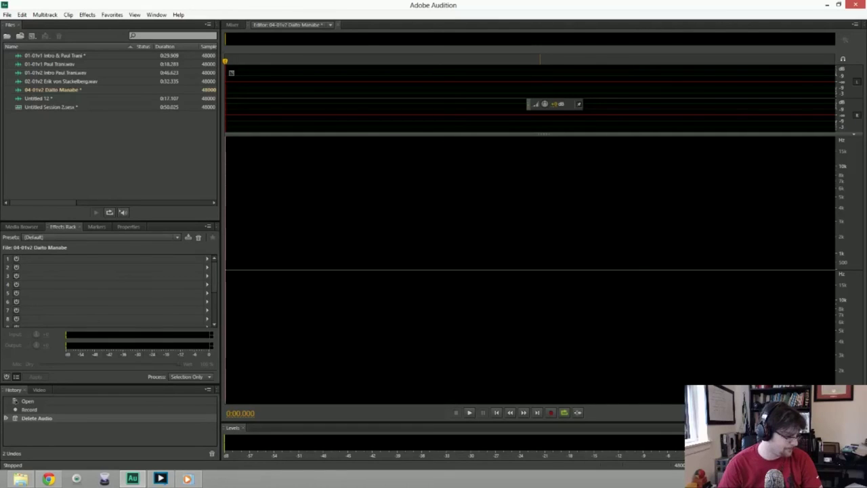
pyautogui.hotkey('shift', 'space')
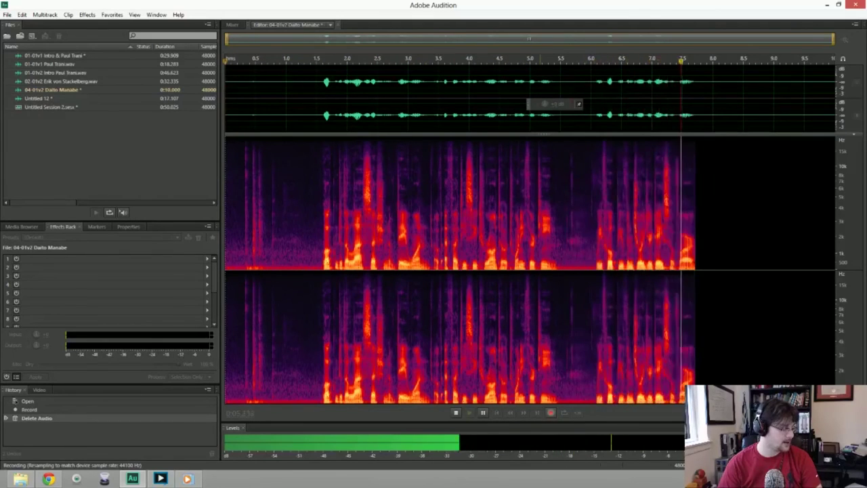
pyautogui.press('space')
pyautogui.hotkey('ctrl', 'a')
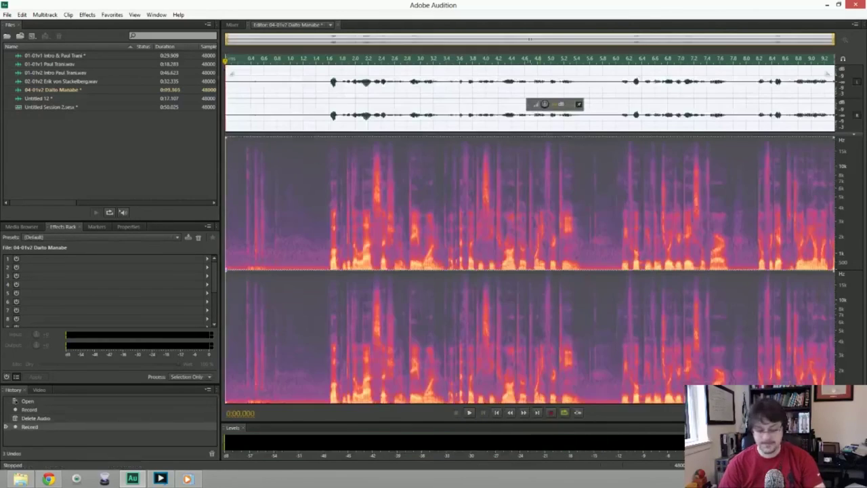
pyautogui.press('Delete')
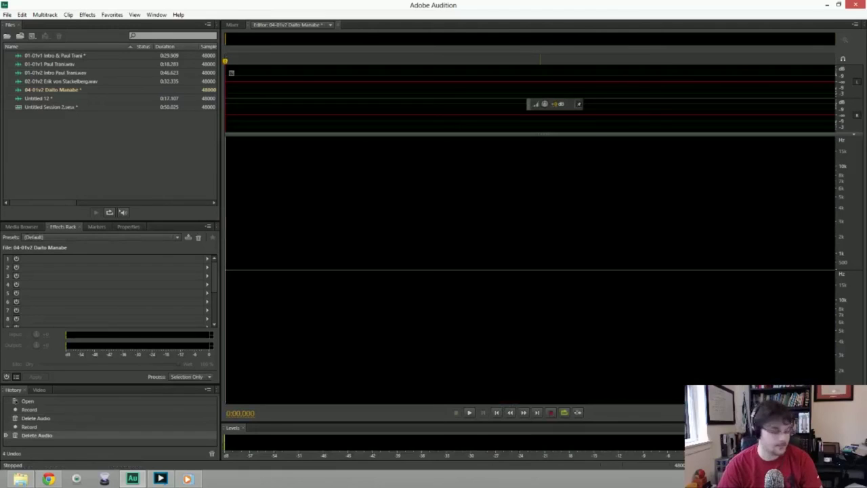
# Record a 0:42.624 take of the third speaker, then select from 0:22.400 to the end.
pyautogui.hotkey('shift', 'space')
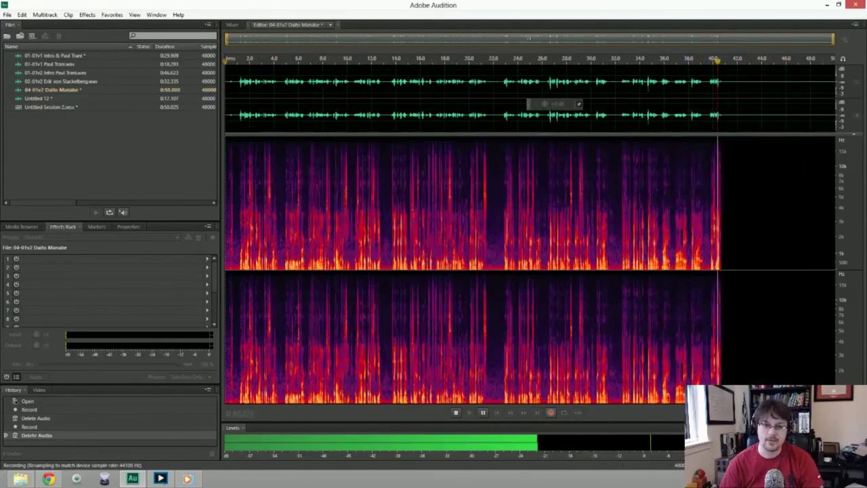
pyautogui.press('space')
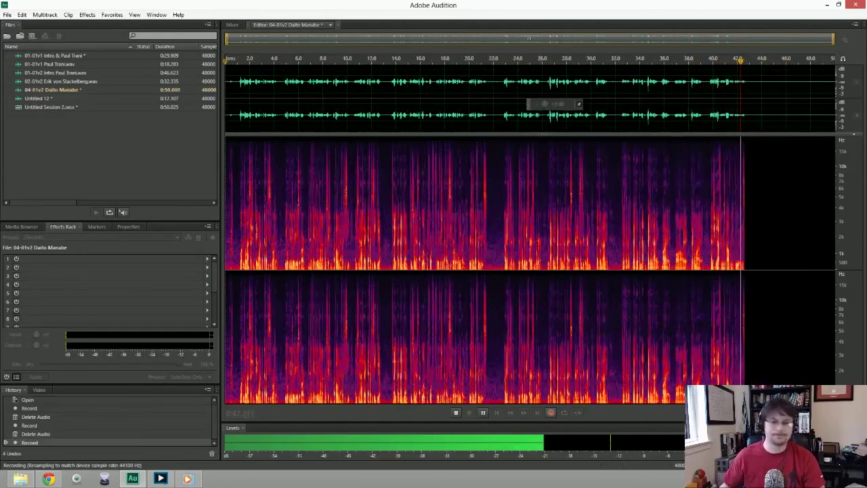
pyautogui.click(546, 203)
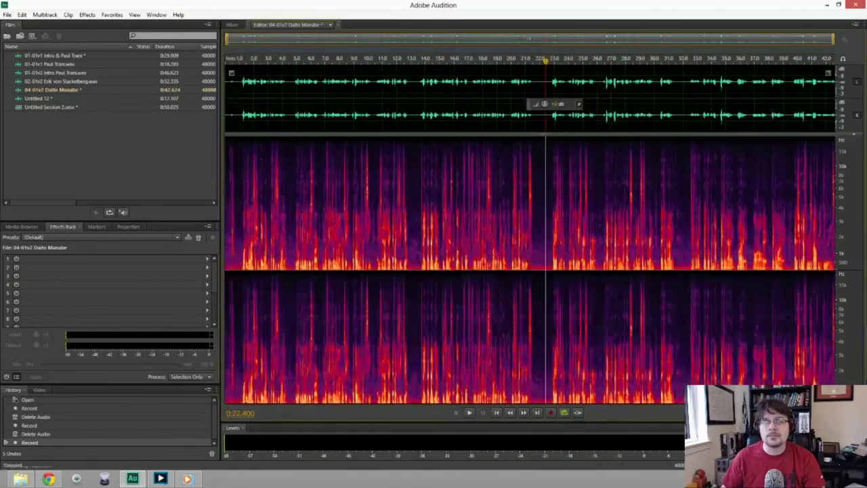
pyautogui.press('space')
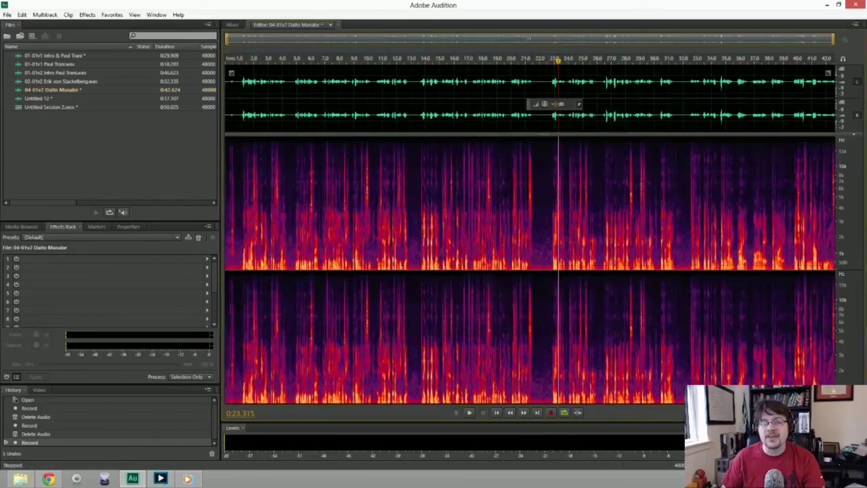
pyautogui.hotkey('shift', 'End')
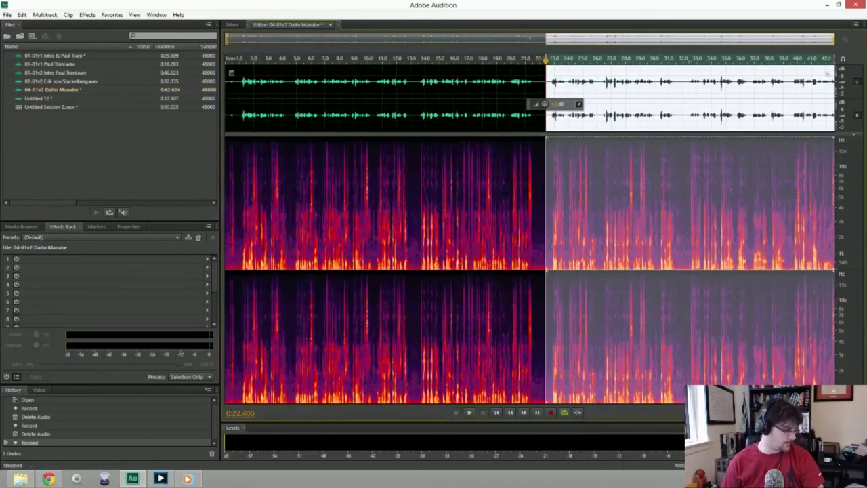
# Punch-in record three takes over the 0:22.400-to-end section, then reselect to the file end.
pyautogui.hotkey('shift', 'space')
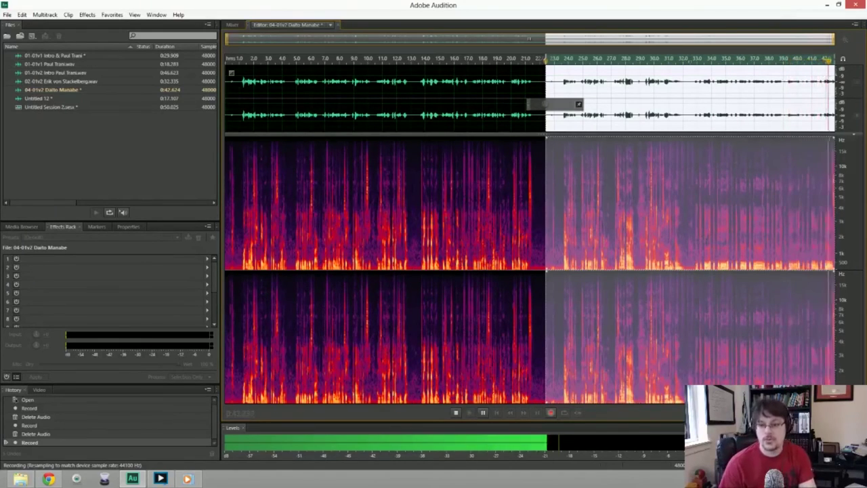
pyautogui.press('space')
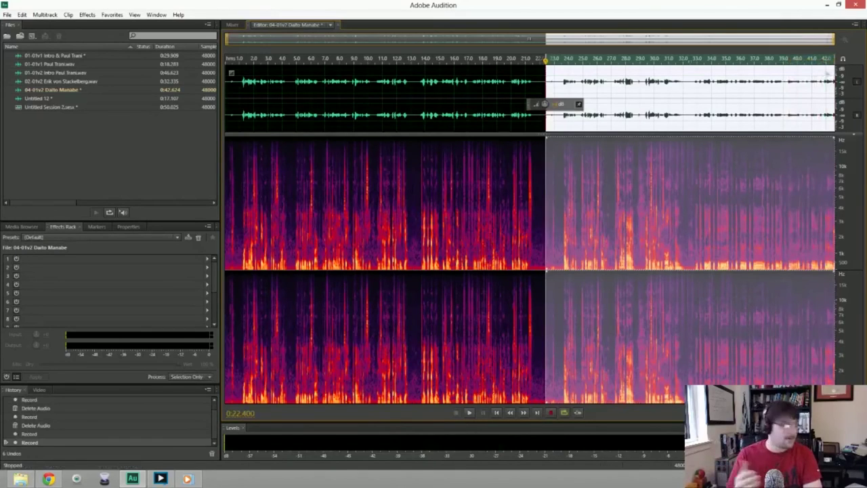
pyautogui.hotkey('shift', 'space')
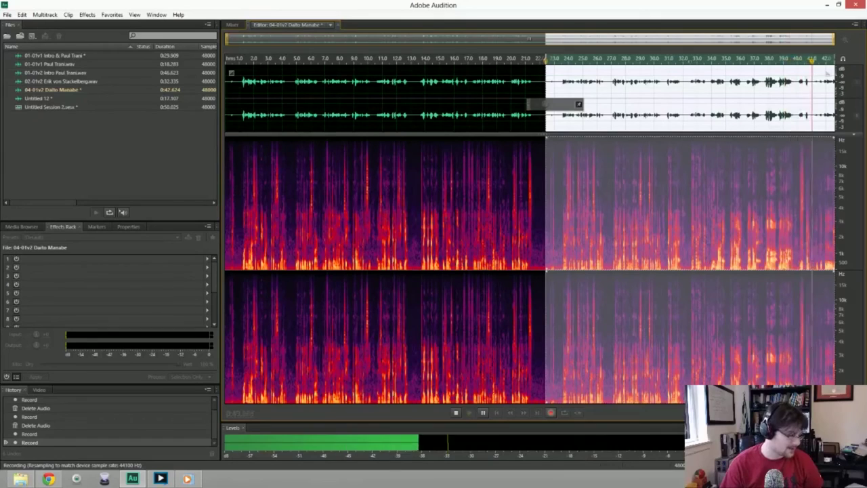
pyautogui.press('space')
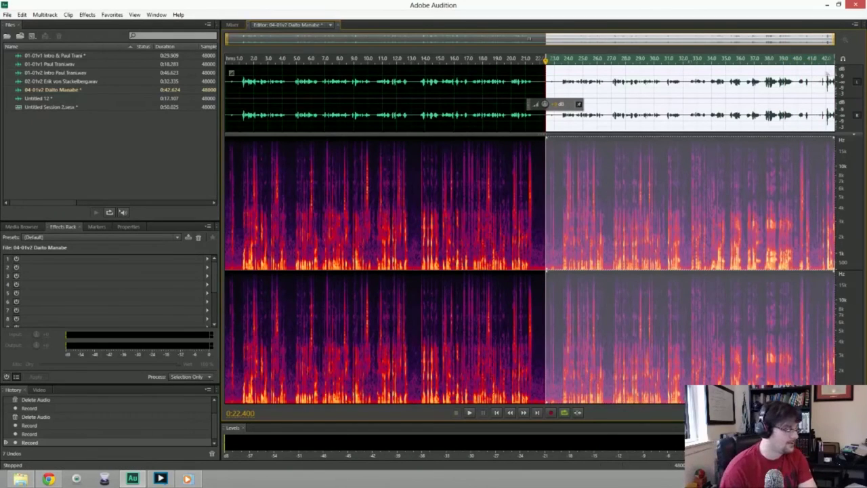
pyautogui.hotkey('shift', 'space')
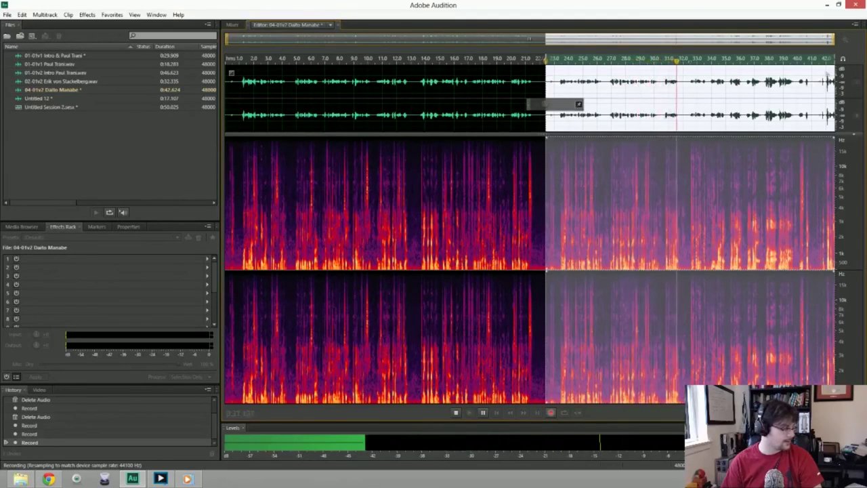
pyautogui.press('space')
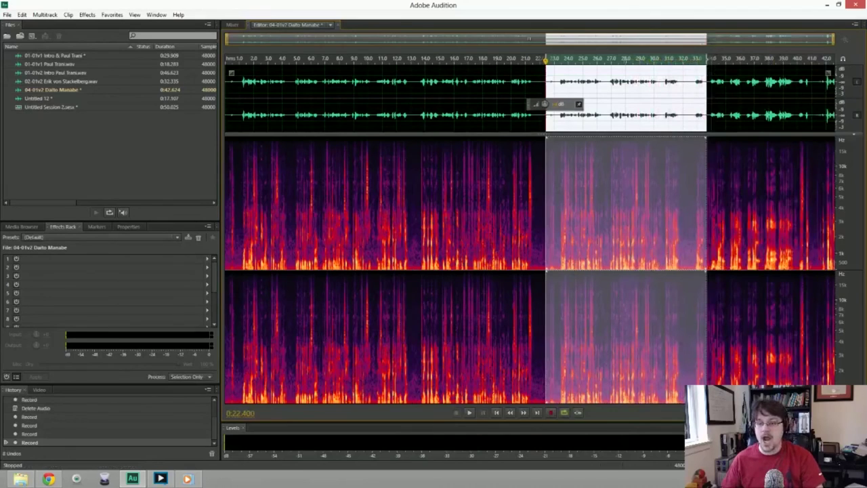
pyautogui.hotkey('shift', 'End')
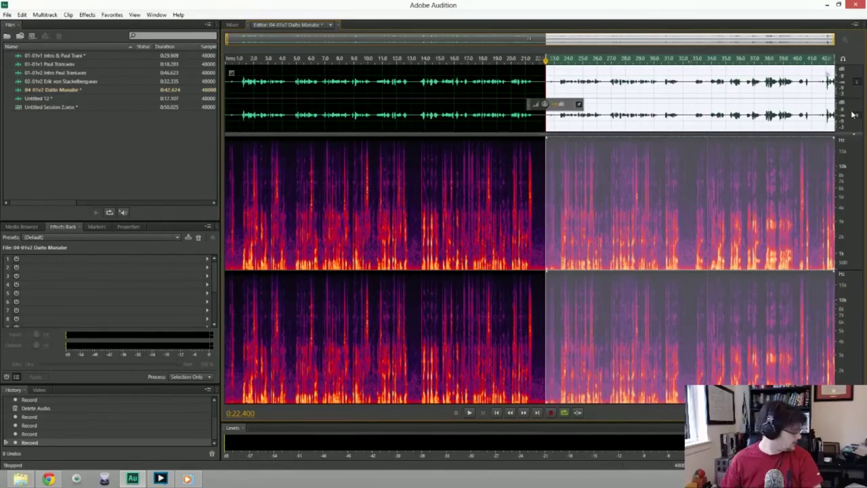
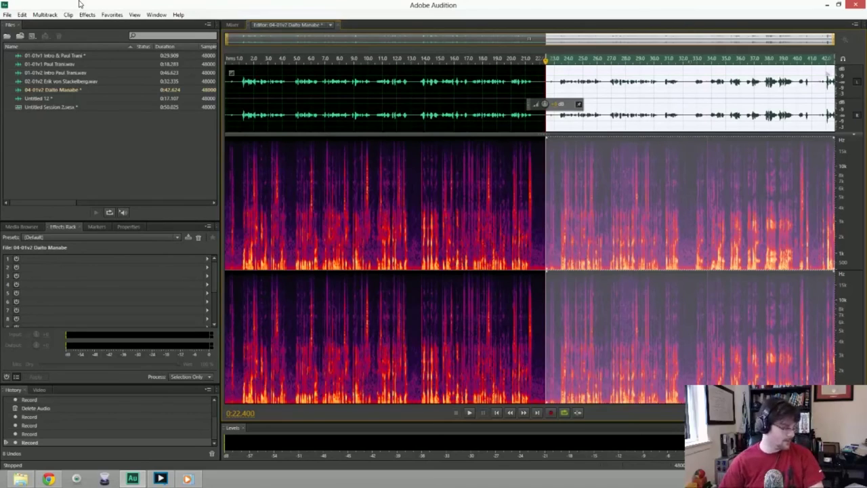
# Record three punch-in retakes over 04-01v2 from 22.4 s to the end of the file.
pyautogui.hotkey('shift', 'space')
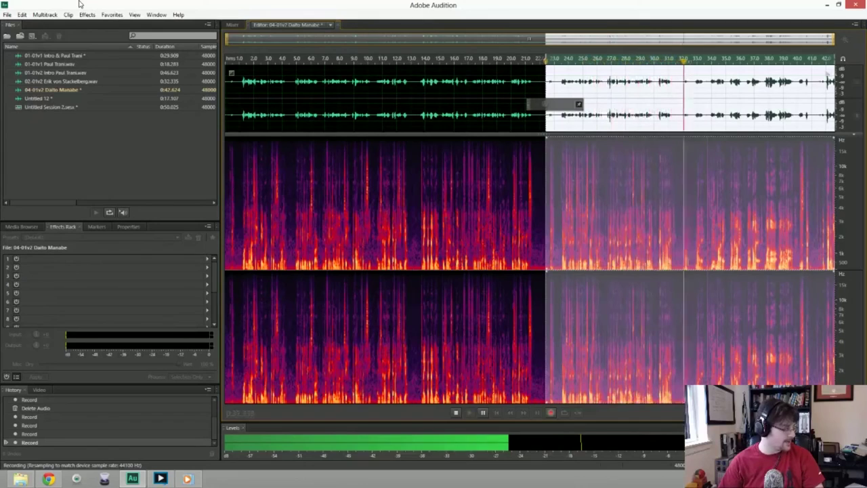
pyautogui.press('space')
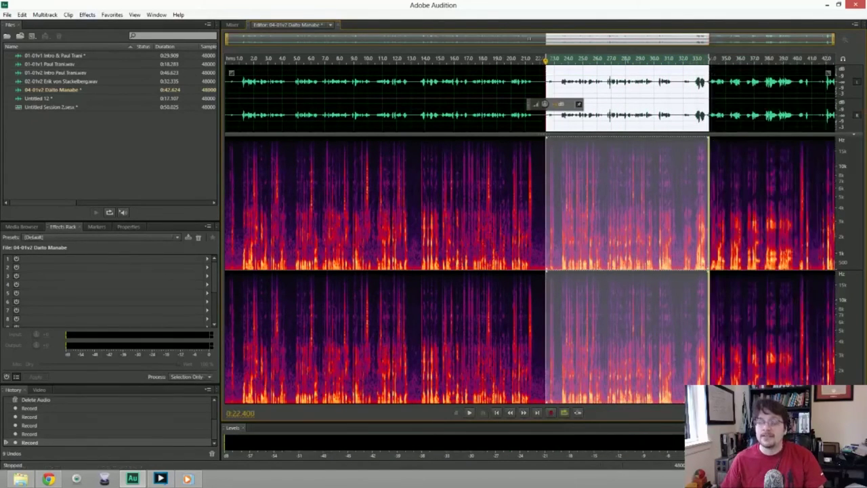
pyautogui.hotkey('shift', 'End')
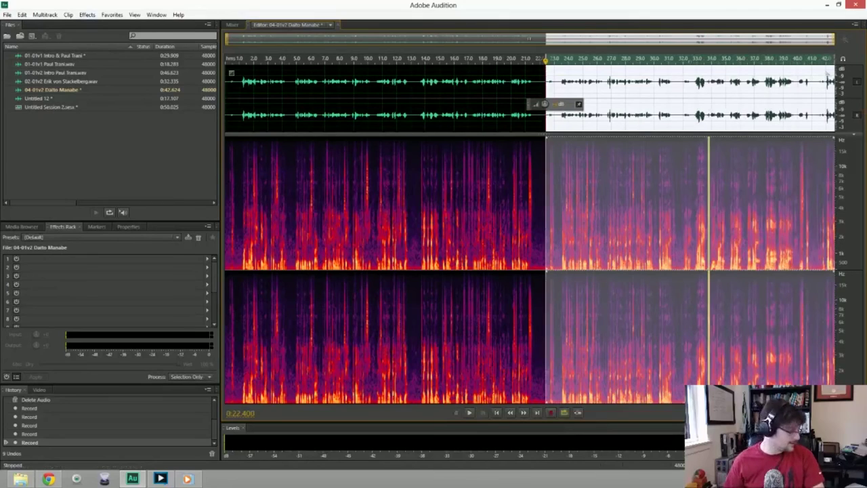
pyautogui.hotkey('shift', 'space')
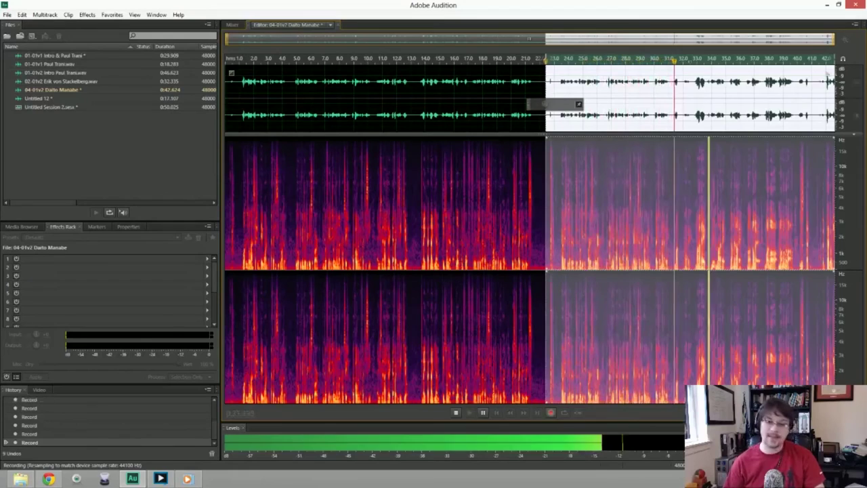
pyautogui.press('space')
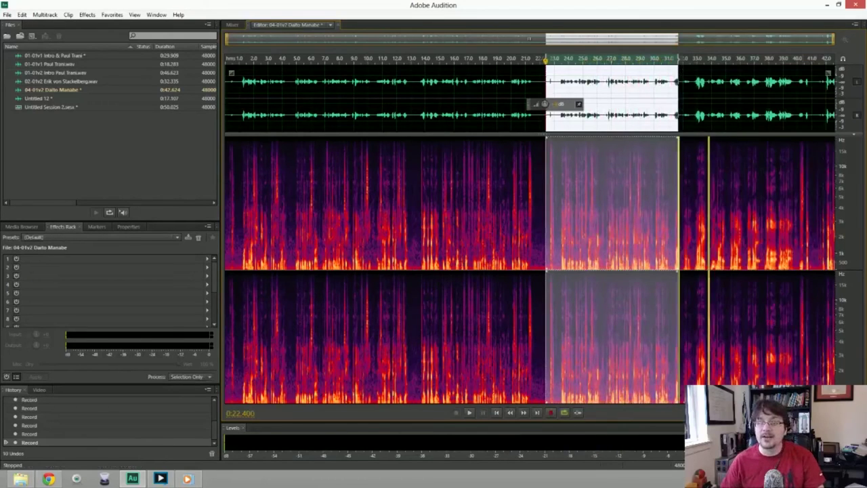
pyautogui.hotkey('shift', 'End')
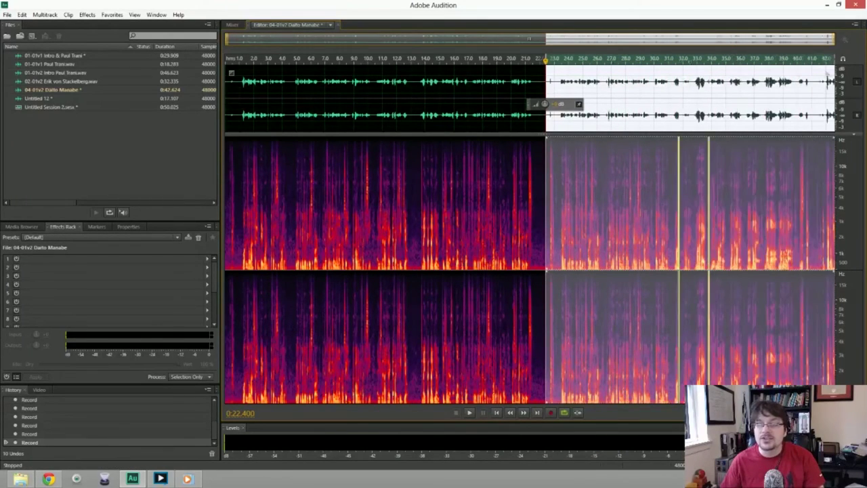
pyautogui.hotkey('shift', 'space')
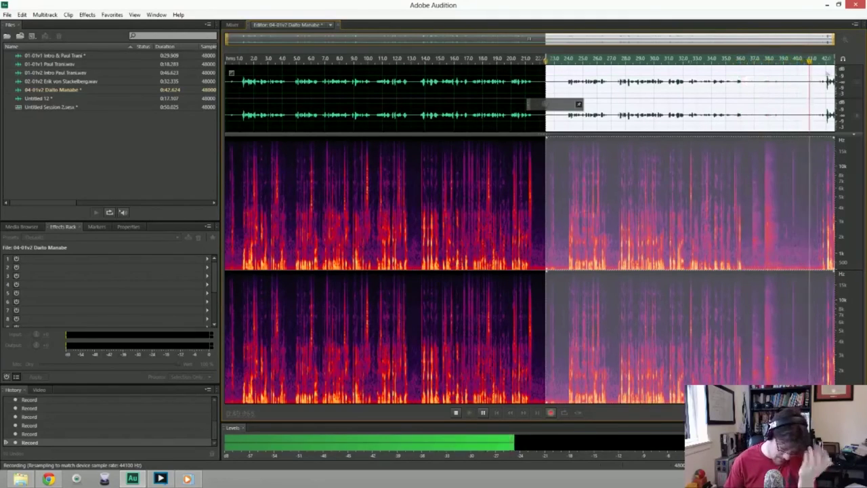
pyautogui.press('space')
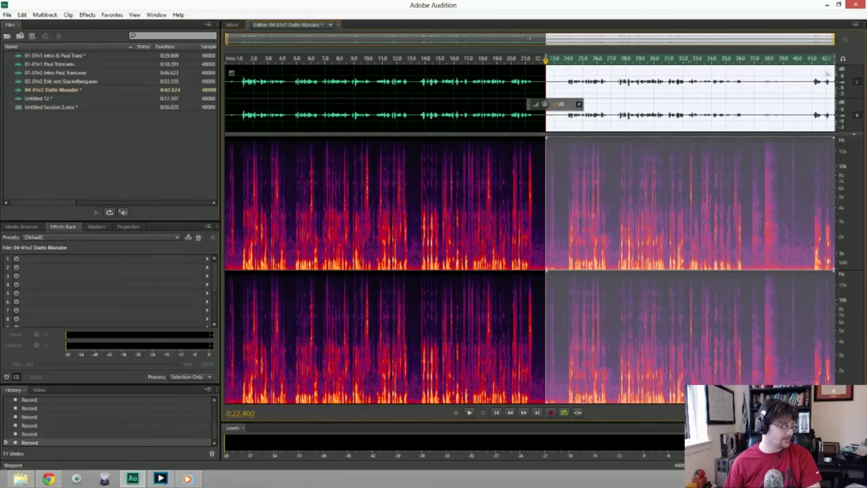
# Record four more punch-in retakes from 22.4 s to the end, stopping after the final take.
pyautogui.hotkey('shift', 'space')
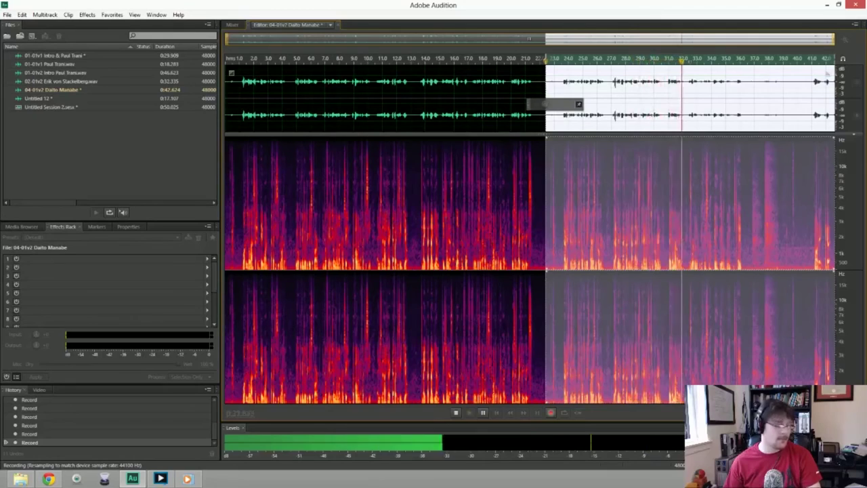
pyautogui.press('space')
pyautogui.moveTo(698, 101); pyautogui.dragTo(835, 102)
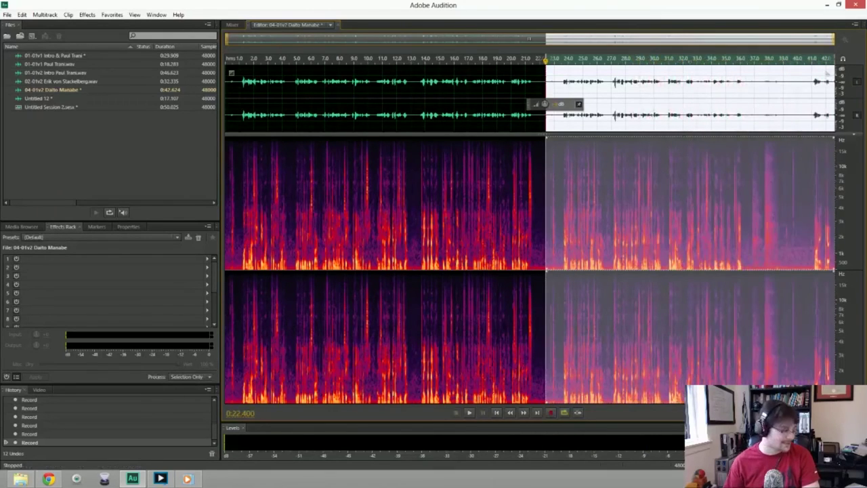
pyautogui.hotkey('shift', 'space')
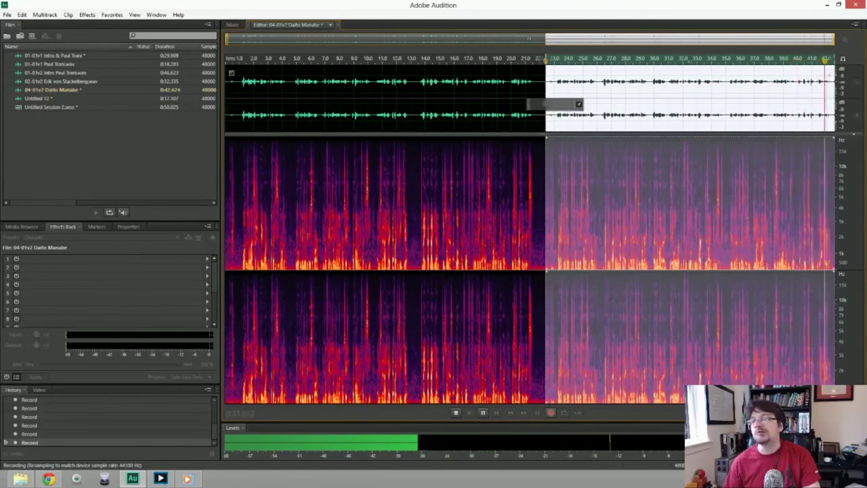
pyautogui.press('space')
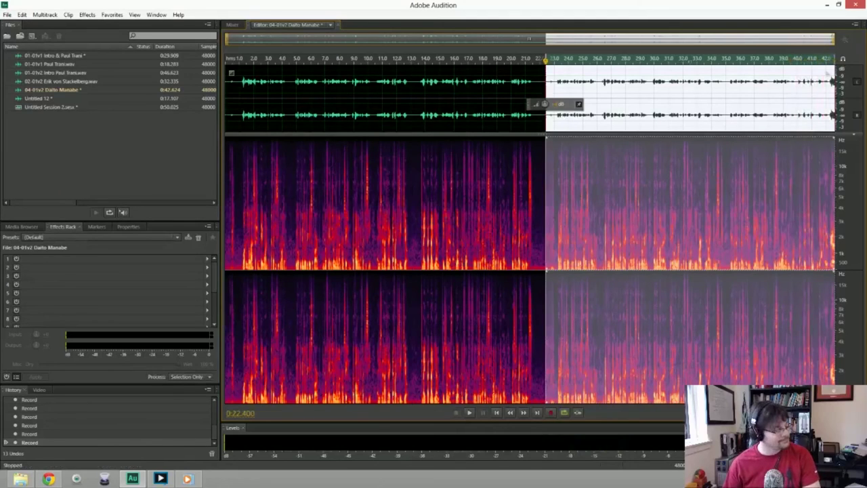
pyautogui.hotkey('shift', 'space')
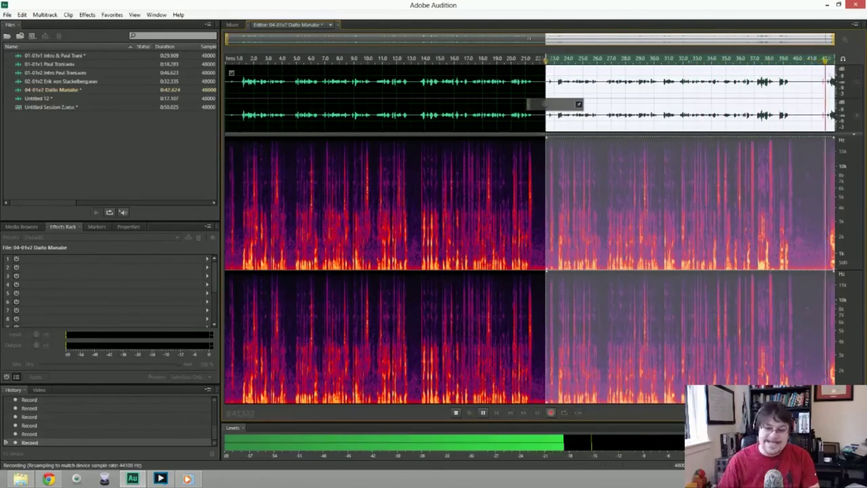
pyautogui.press('space')
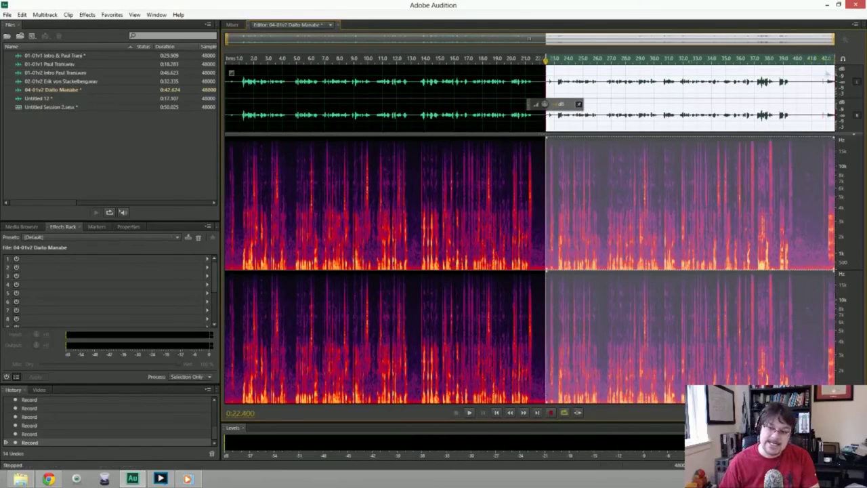
pyautogui.hotkey('shift', 'space')
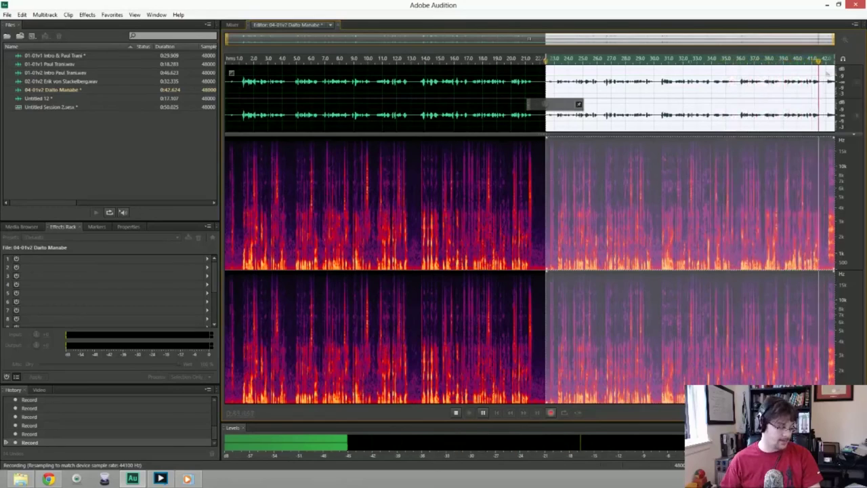
pyautogui.press('space')
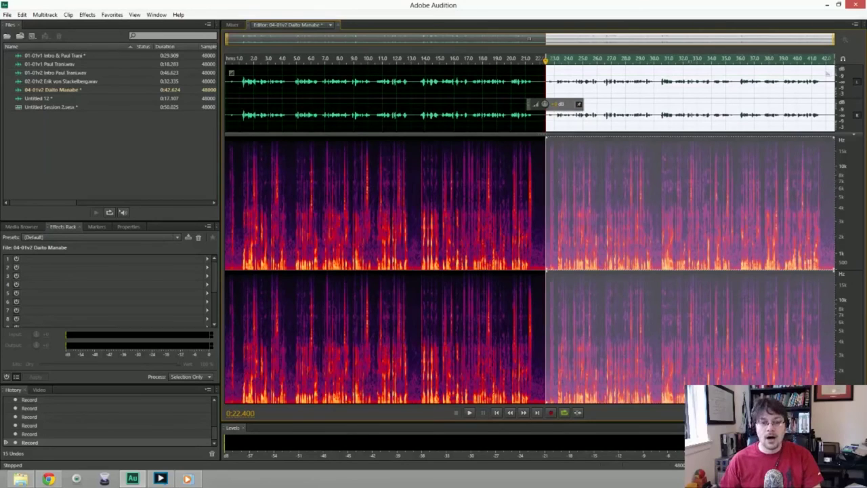
# Delete the gap at the retake join and noise-reduce the whole clip from a quiet-stretch noise print.
pyautogui.click(549, 88)
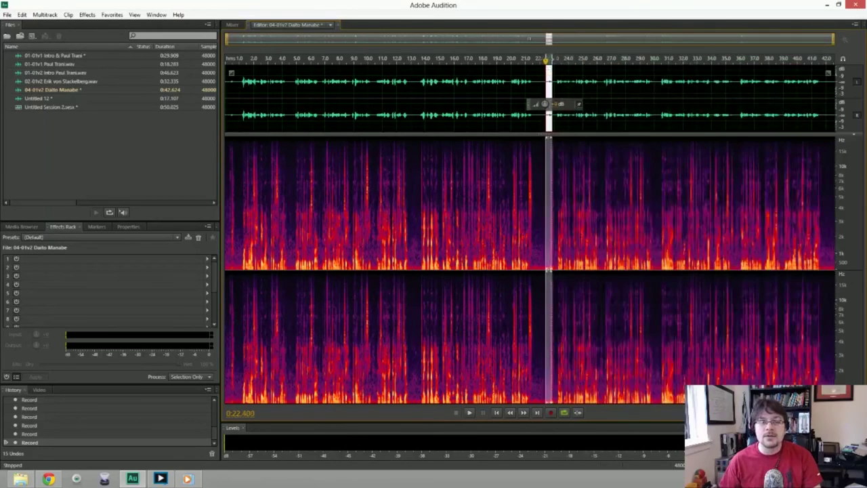
pyautogui.press('Delete')
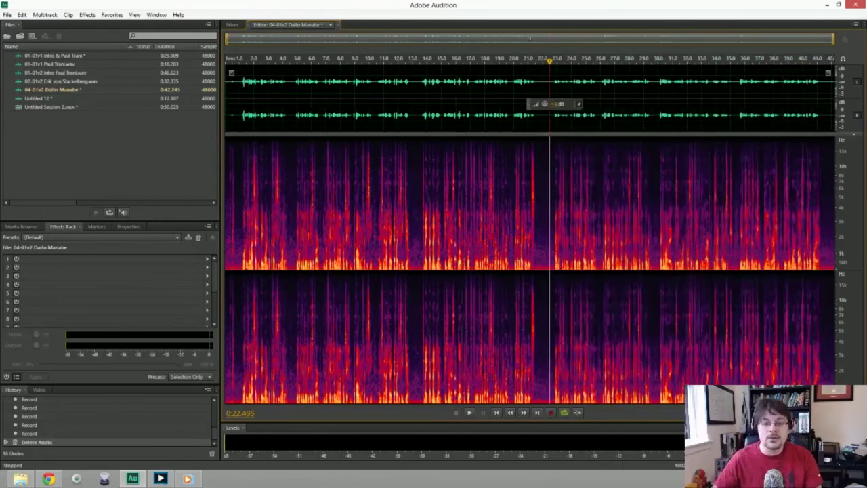
pyautogui.hotkey('ctrl', 'a')
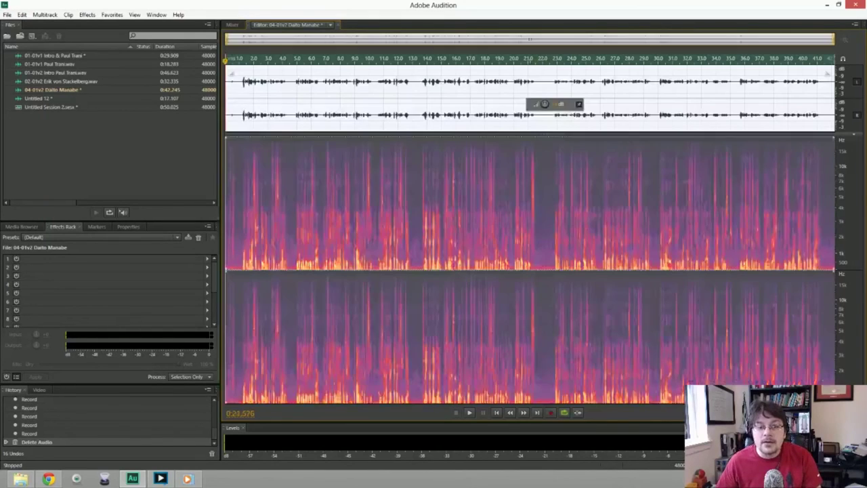
pyautogui.click(540, 88)
pyautogui.moveTo(539, 88); pyautogui.dragTo(550, 88)
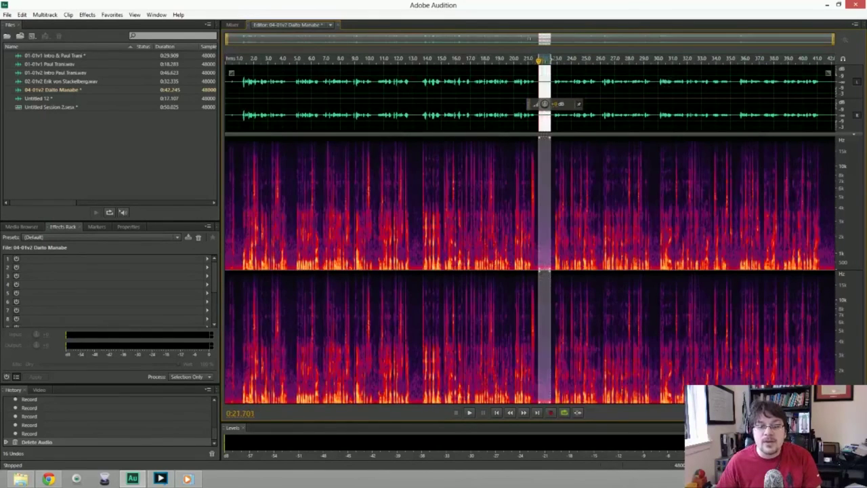
pyautogui.hotkey('ctrl', 'a')
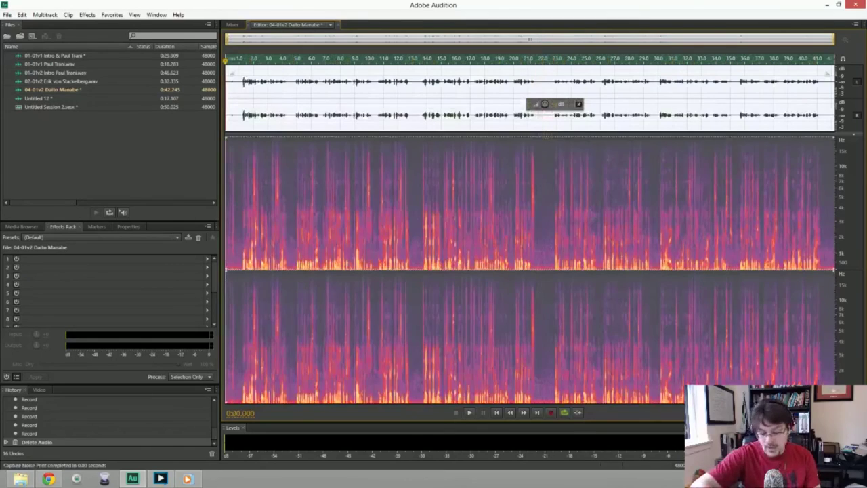
pyautogui.hotkey('ctrl', 'shift', 'p')
pyautogui.press('Return')
pyautogui.press('space')
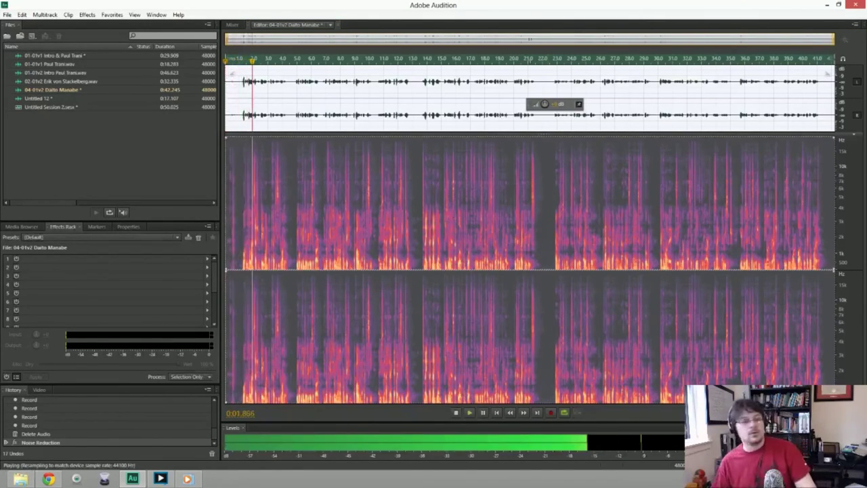
pyautogui.press('space')
# Trim the silent lead-in from the start of the clip and play it back.
pyautogui.hotkey('ctrl', 'shift', 'a')
pyautogui.press('Home')
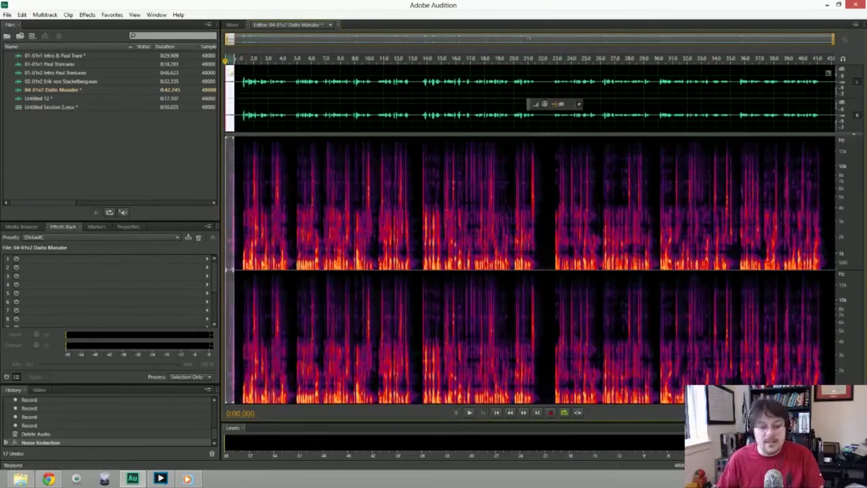
pyautogui.press('Delete')
pyautogui.press('space')
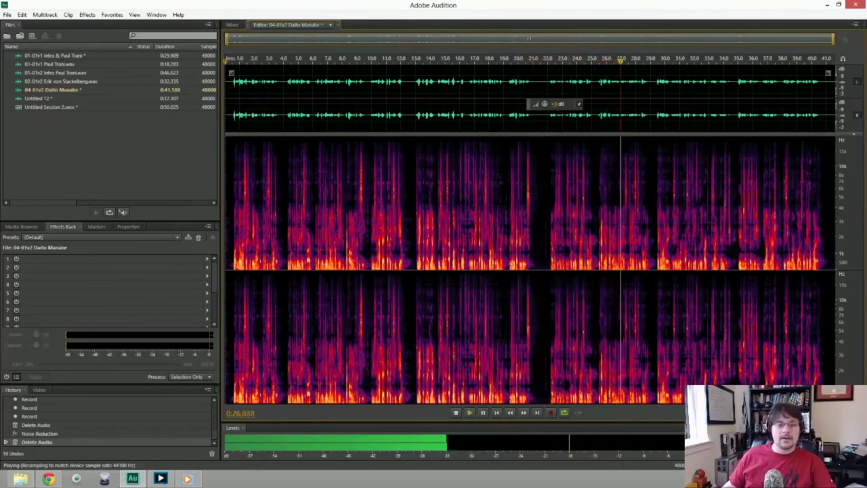
# Amplify the retake from about 21.8 s to the end and replay across the join.
pyautogui.press('space')
pyautogui.hotkey('shift', 'End')
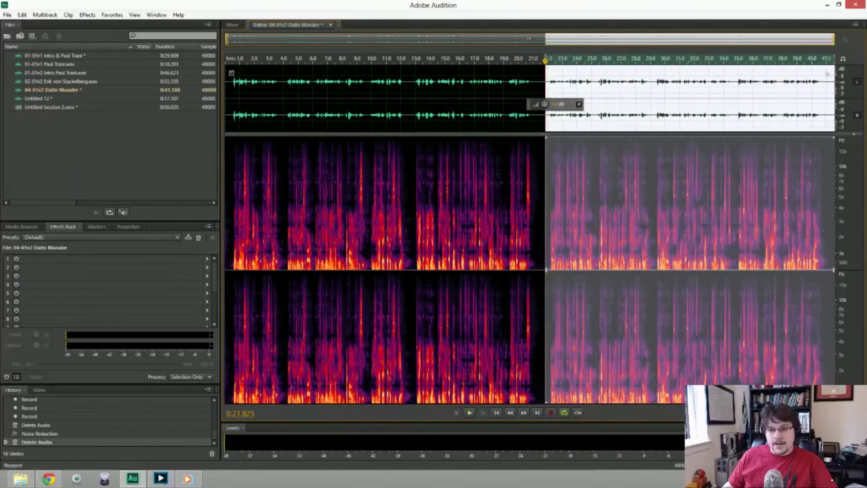
pyautogui.moveTo(540, 110); pyautogui.dragTo(560, 107)
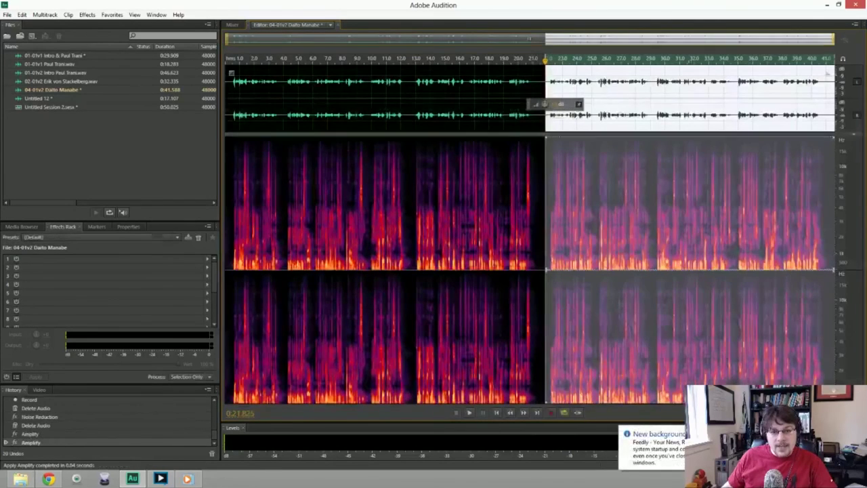
pyautogui.click(531, 107)
pyautogui.press('space')
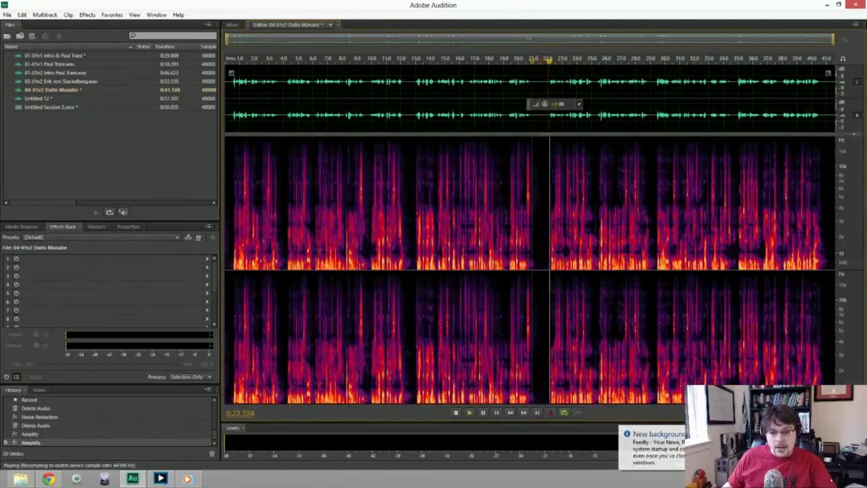
pyautogui.click(506, 59)
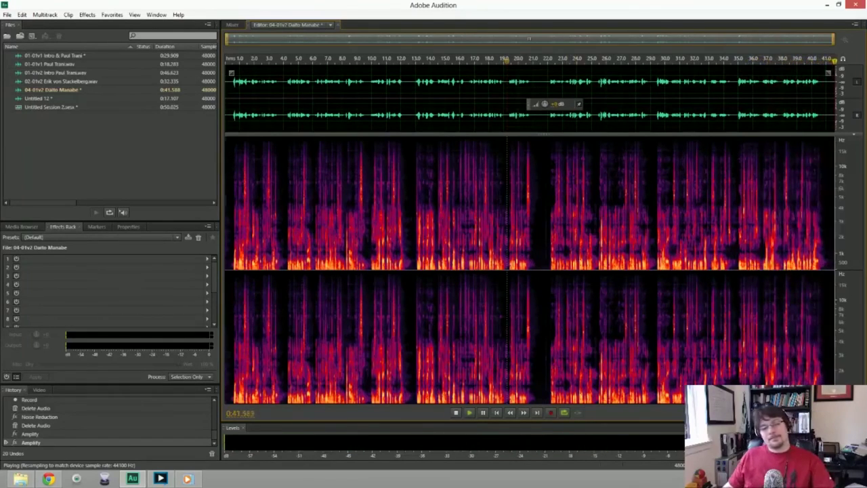
# Save 04-01v2 as a WAV with 'Last of day &' inserted before the speaker's name.
pyautogui.hotkey('ctrl', 'shift', 's')
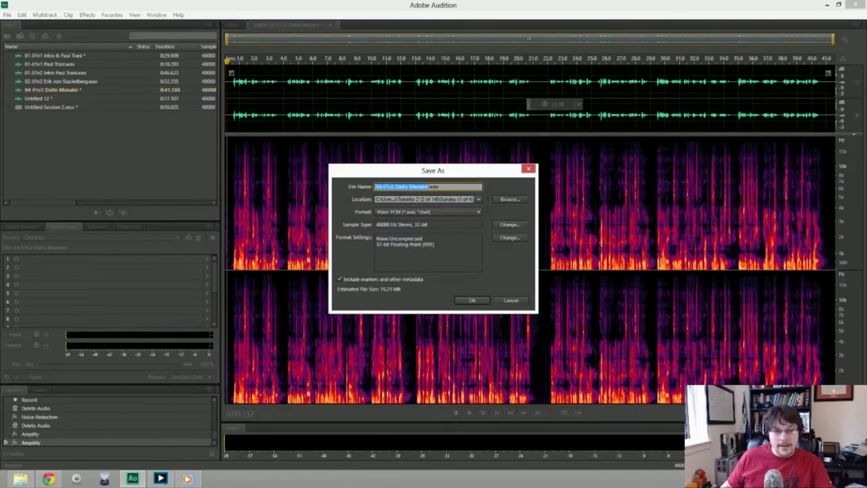
pyautogui.click(393, 186)
pyautogui.write('Last')
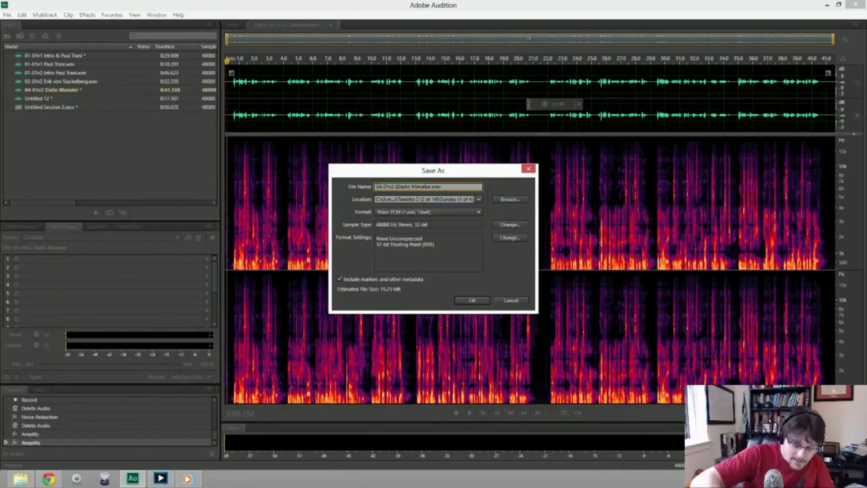
pyautogui.write(' of day &')
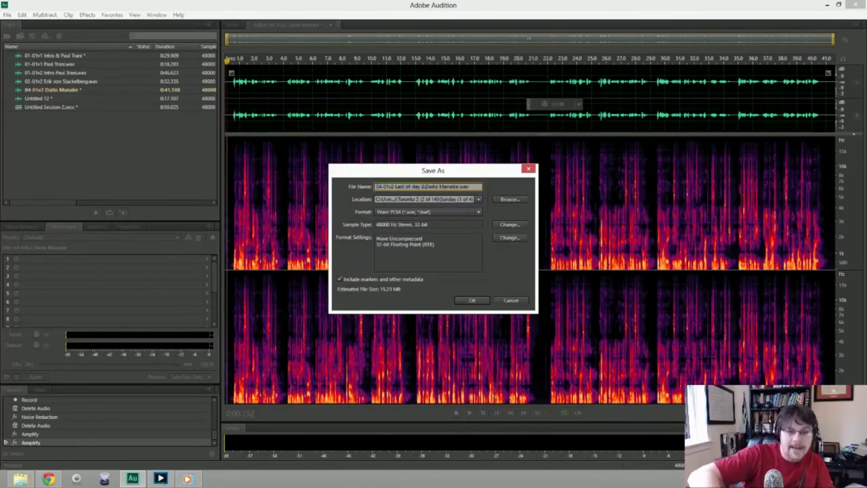
pyautogui.click(471, 300)
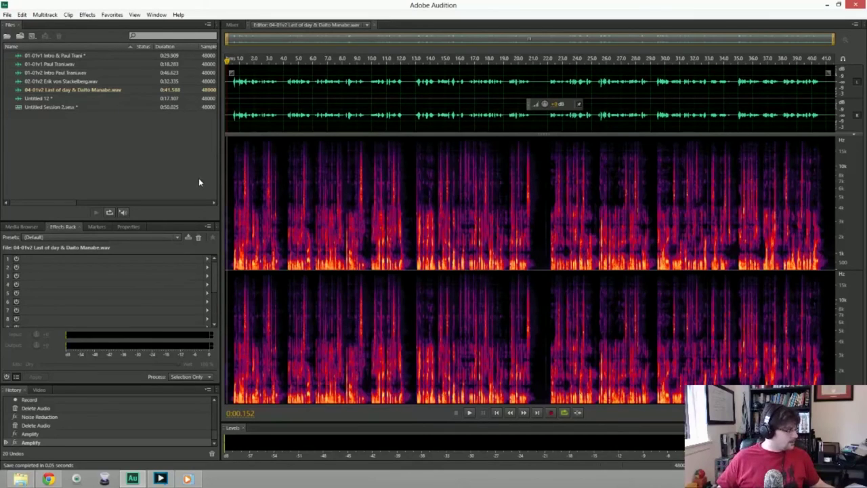
# In Untitled Session 2, put Welcome Day 2 on Track 1 and 05-01v1 overlapping on Track 2.
pyautogui.doubleClick(38, 107)
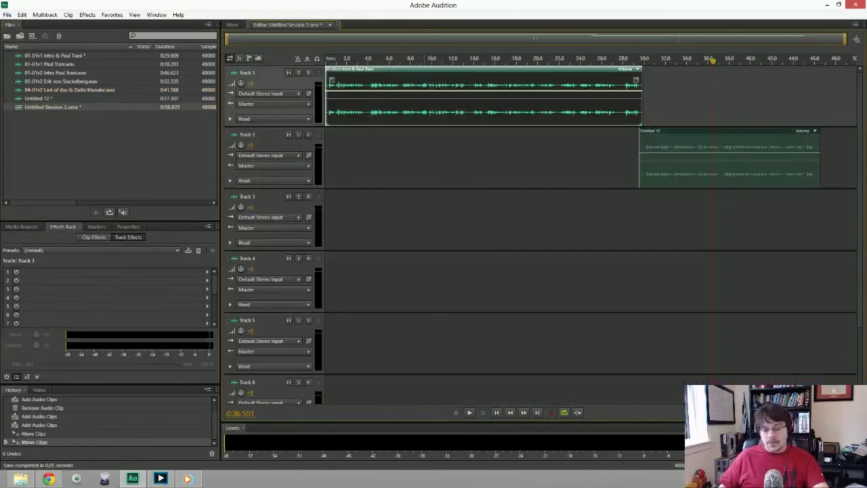
pyautogui.press('Delete')
pyautogui.press('Delete')
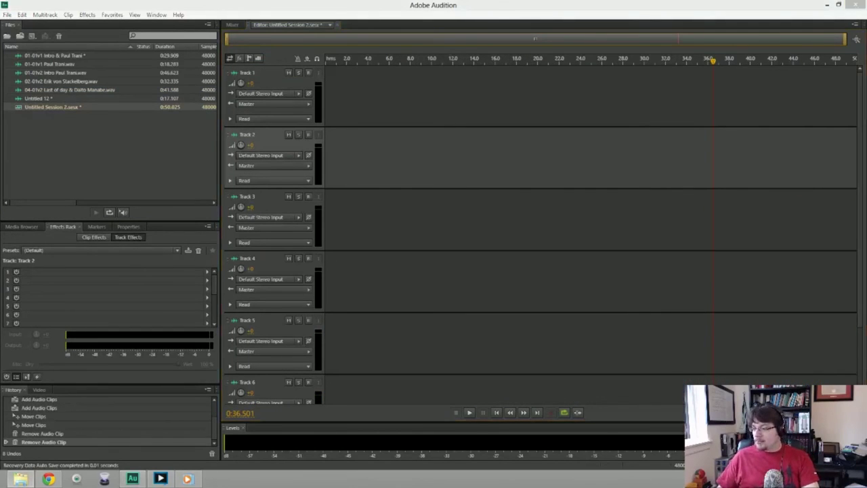
pyautogui.moveTo(866, 75); pyautogui.dragTo(489, 139)
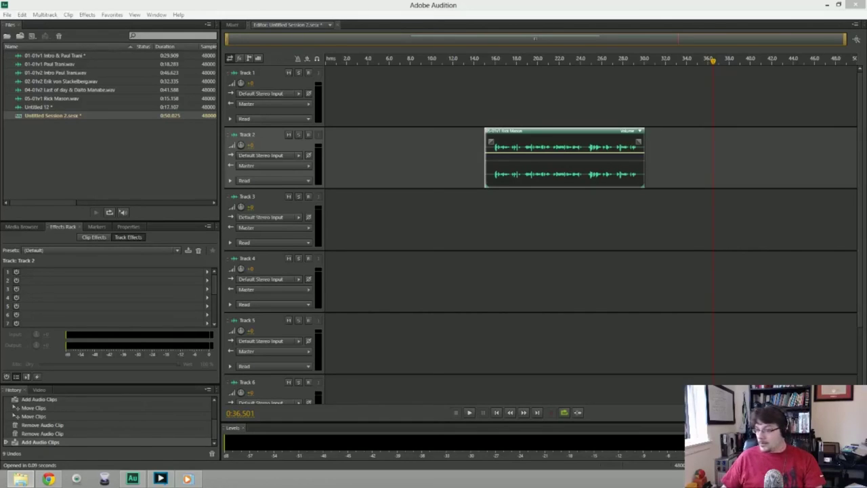
pyautogui.moveTo(866, 142); pyautogui.dragTo(329, 112)
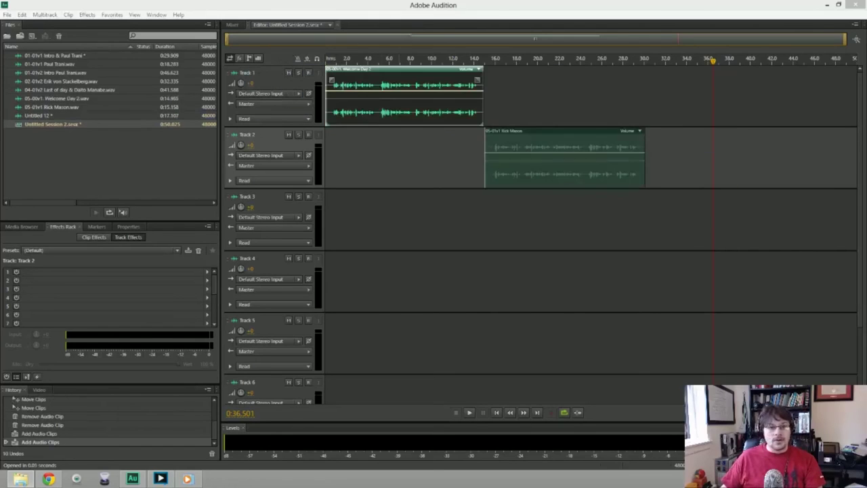
pyautogui.moveTo(562, 157); pyautogui.dragTo(553, 157)
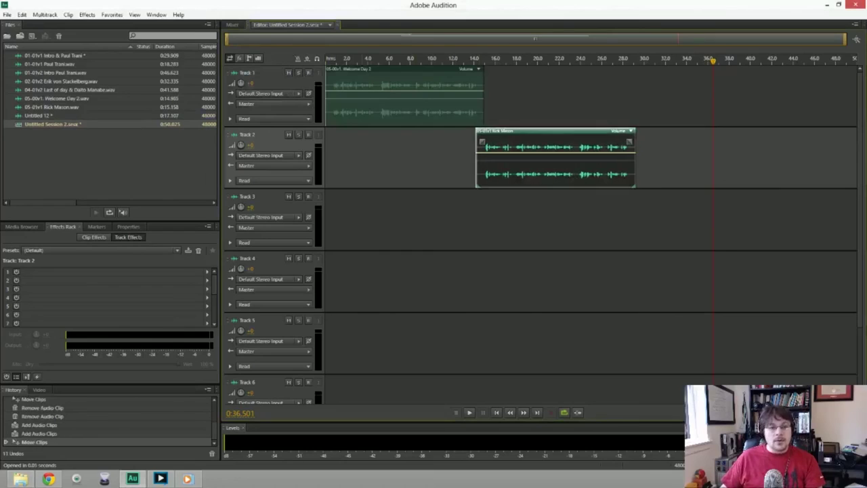
# Play the session from near the start to check the overlap.
pyautogui.click(330, 60)
pyautogui.press('space')
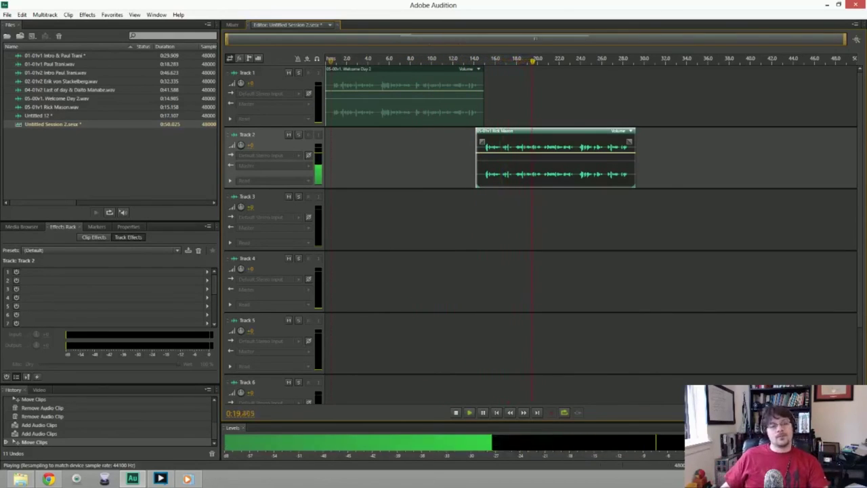
pyautogui.press('space')
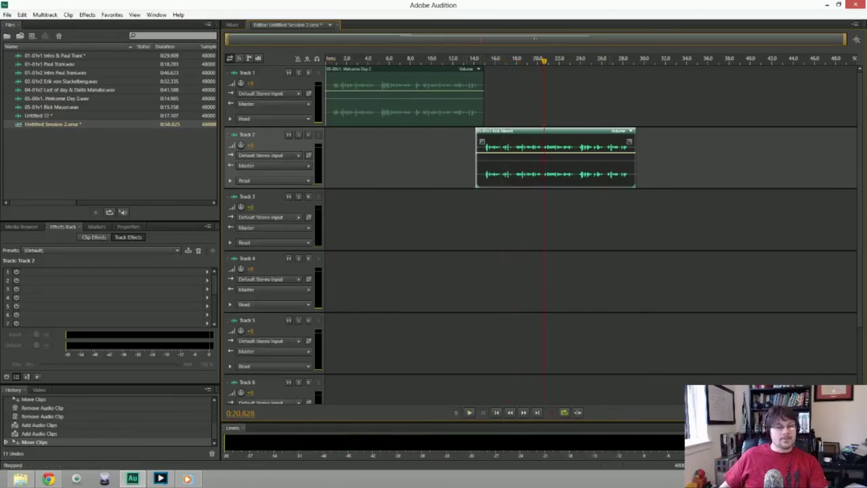
pyautogui.click(7, 14)
# Start an Entire Session mixdown named 05-01v2 Day 2 Open & the speaker's name.
pyautogui.moveTo(56, 187)
pyautogui.moveTo(196, 220)
pyautogui.click(331, 229)
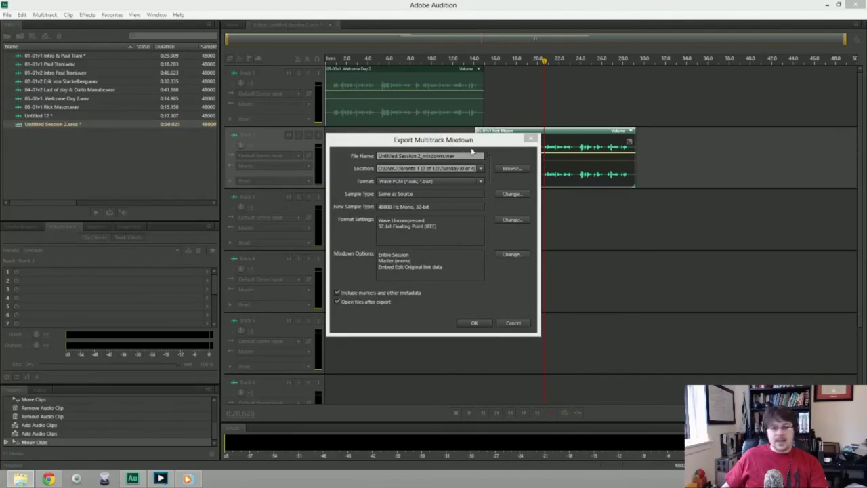
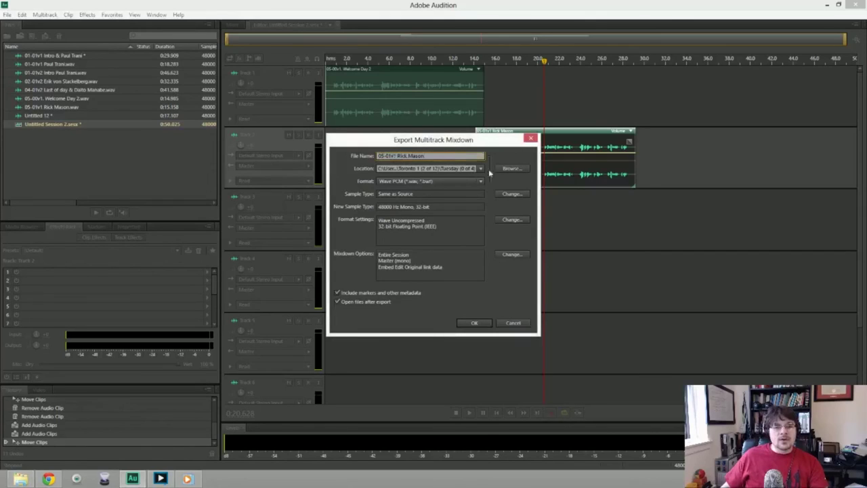
pyautogui.hotkey('ctrl', 'Left')
pyautogui.hotkey('ctrl', 'Left')
pyautogui.press('Left')
pyautogui.press('BackSpace')
pyautogui.write('2')
pyautogui.press('Delete')
pyautogui.write('_')
pyautogui.hotkey('ctrl', 'Right')
pyautogui.press('BackSpace')
pyautogui.write('_')
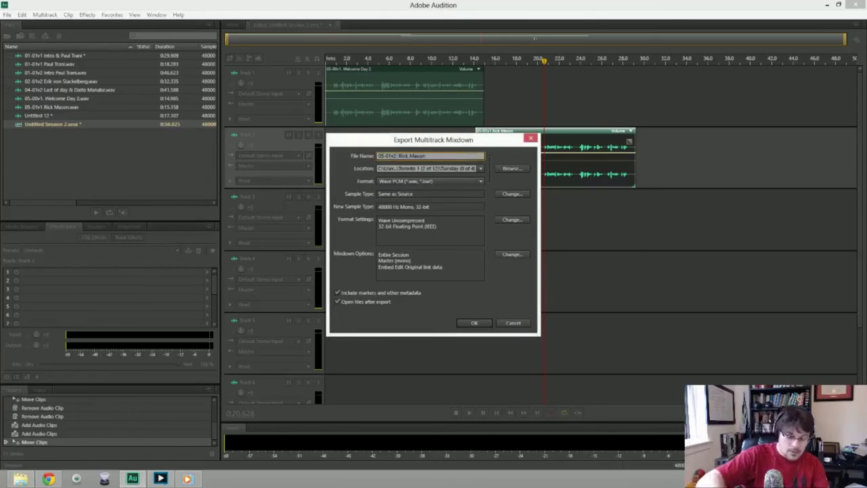
pyautogui.hotkey('ctrl', 'Left')
pyautogui.write('Day_2_Open_')
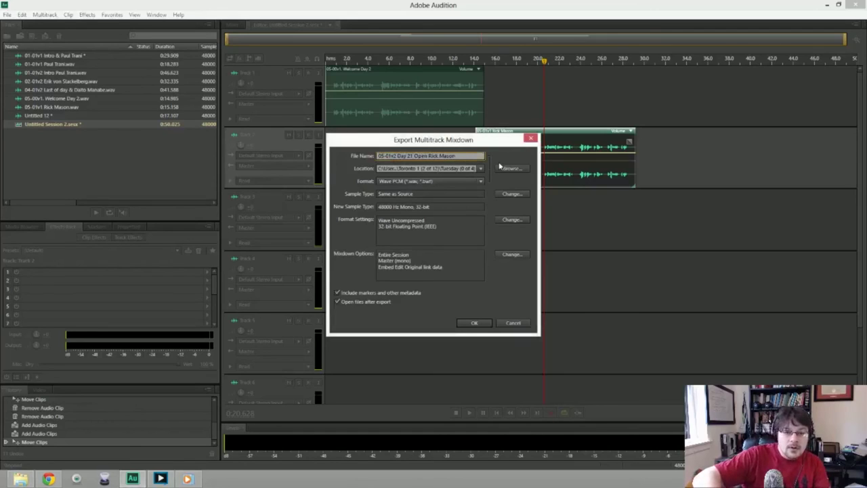
pyautogui.press('BackSpace')
pyautogui.write('&_')
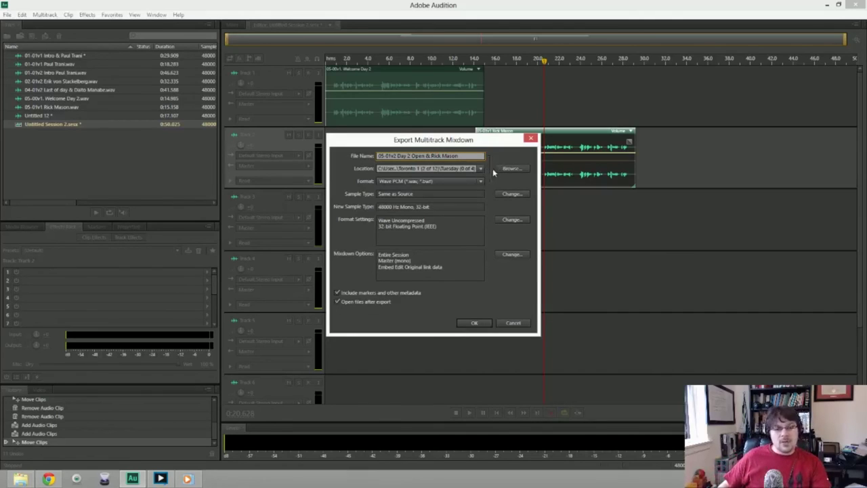
# Save the mixdown into the Toronto 2 > Monday folder and run the export.
pyautogui.click(506, 169)
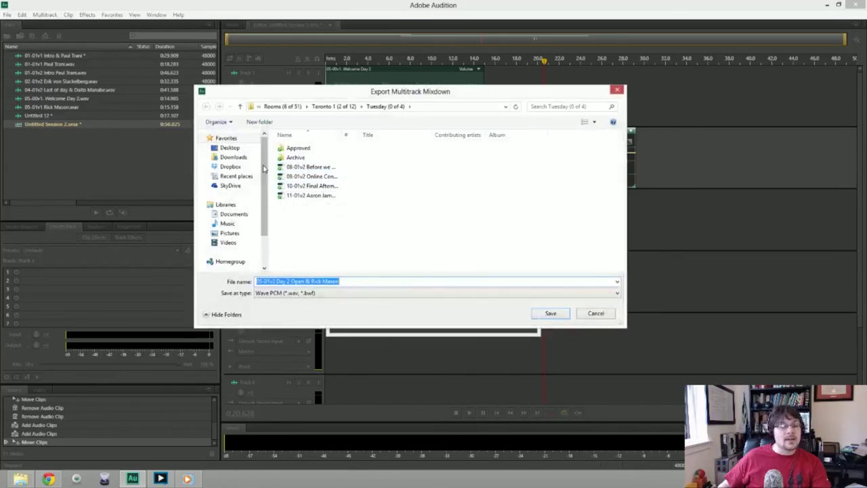
pyautogui.click(299, 107)
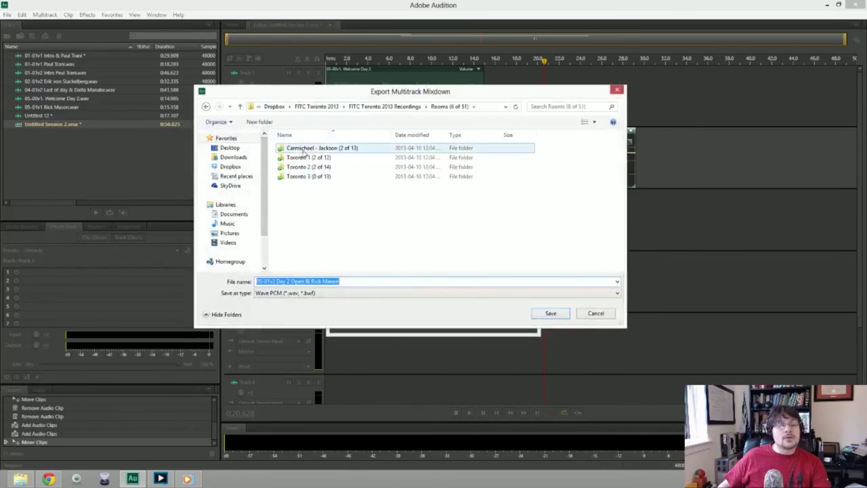
pyautogui.doubleClick(308, 167)
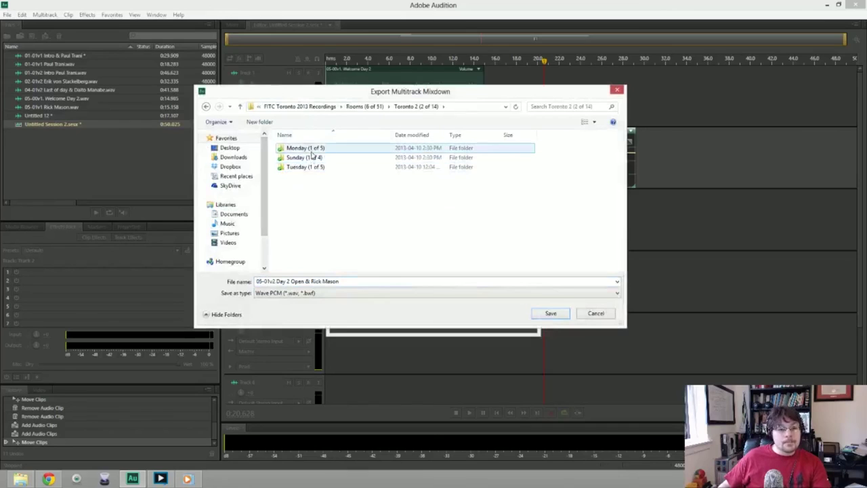
pyautogui.doubleClick(303, 148)
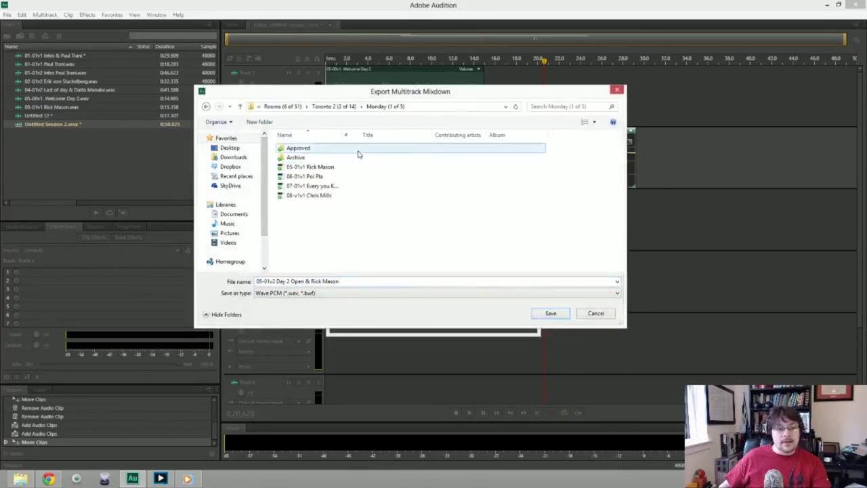
pyautogui.click(562, 314)
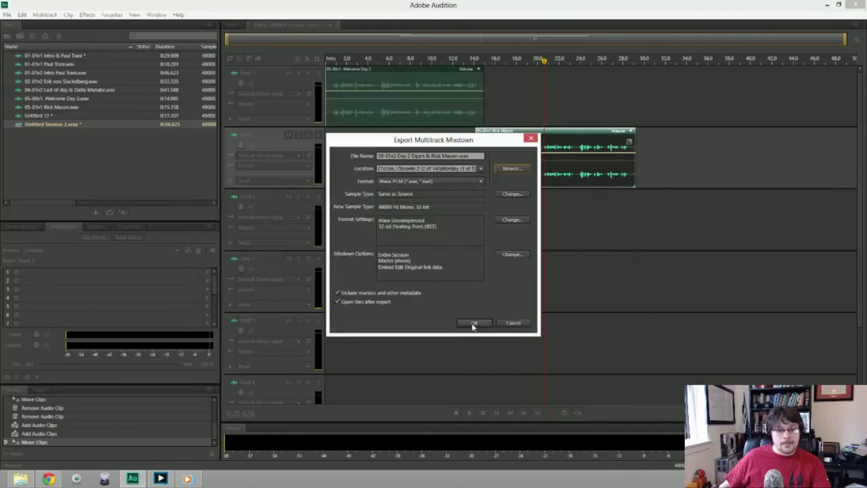
pyautogui.click(472, 323)
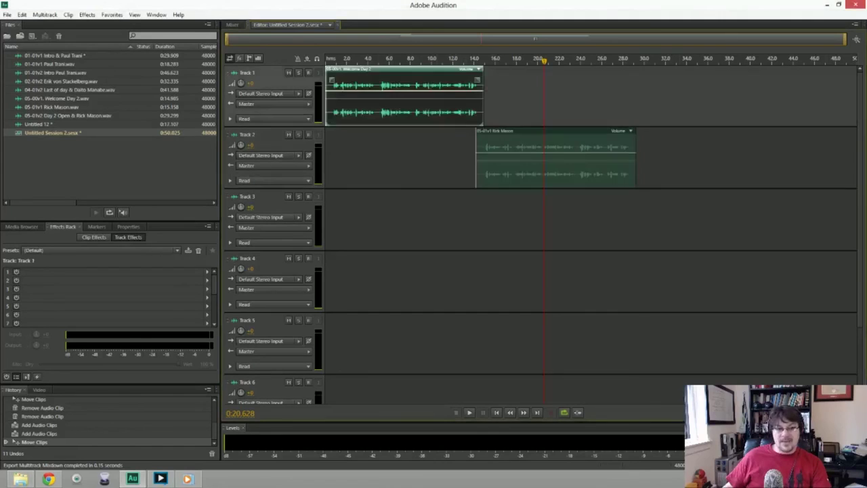
# Replace the session clips with 02-00v1 Online Conversation on Track 1 and 06-01v1 on Track 2.
pyautogui.press('Delete')
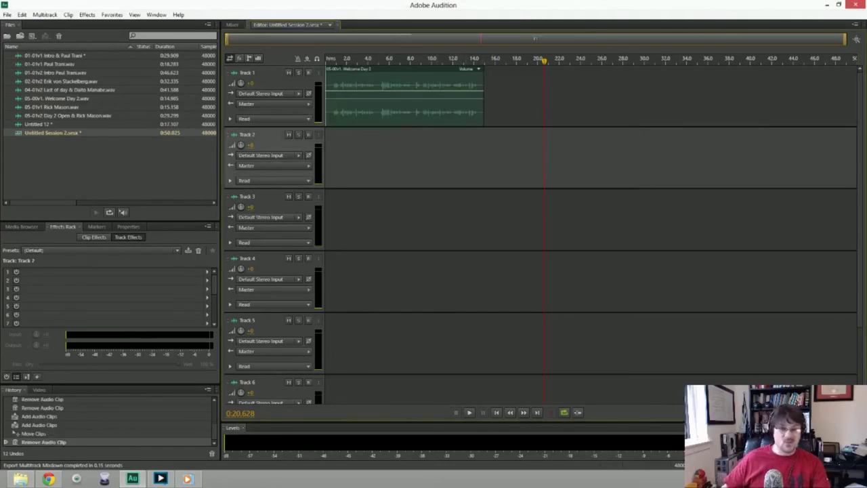
pyautogui.click(404, 98)
pyautogui.press('Delete')
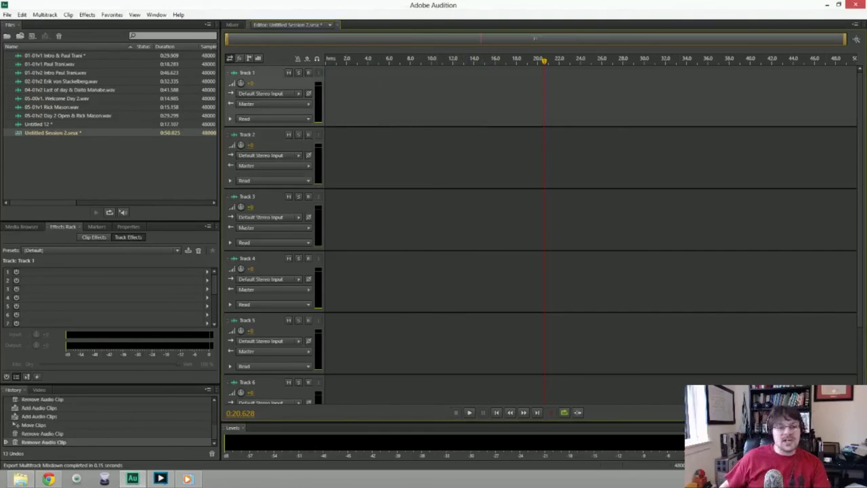
pyautogui.moveTo(866, 250); pyautogui.dragTo(461, 170)
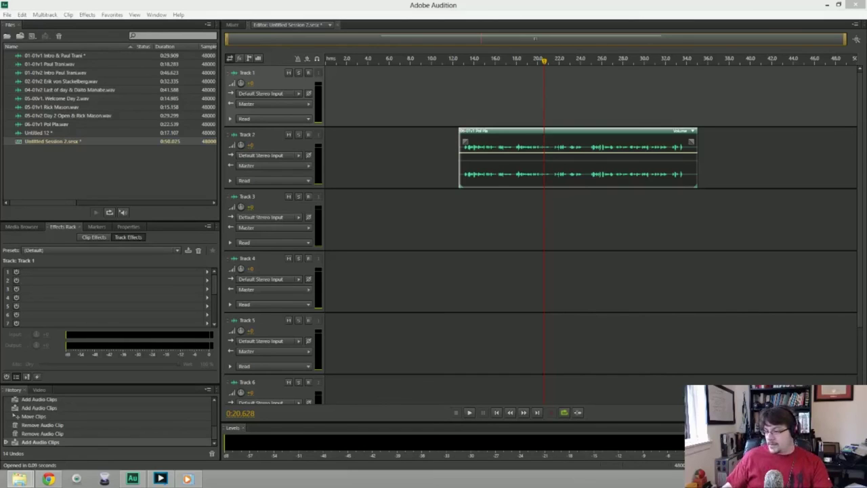
pyautogui.moveTo(866, 176); pyautogui.dragTo(302, 123)
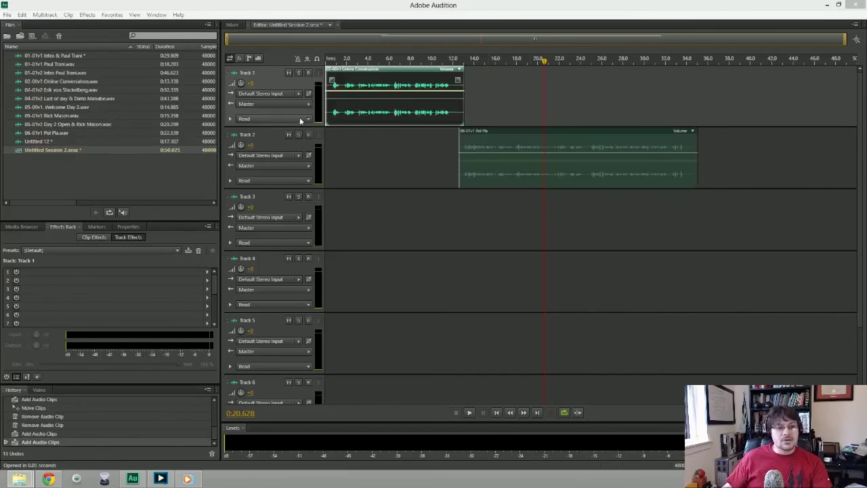
# Preview the transition and shift the Track 2 clip slightly earlier.
pyautogui.click(417, 63)
pyautogui.press('space')
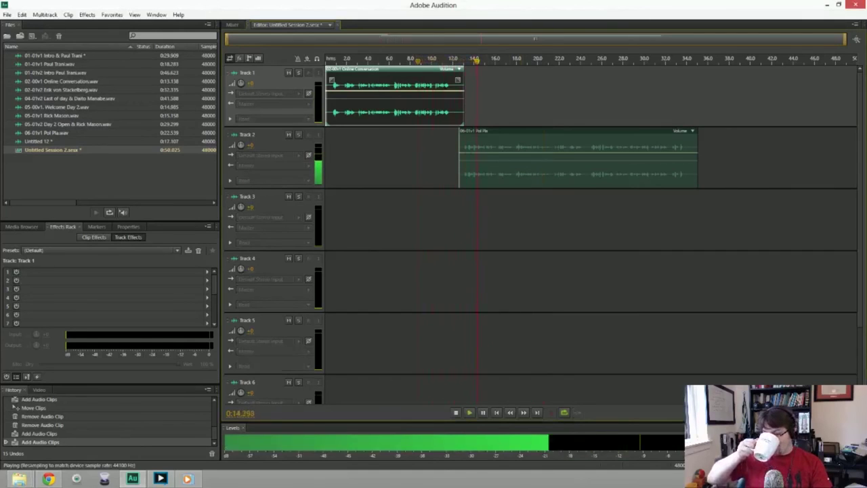
pyautogui.press('space')
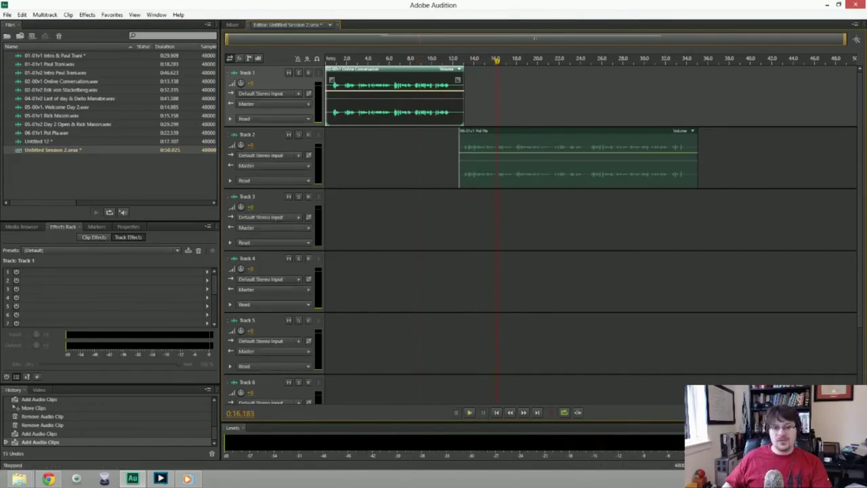
pyautogui.moveTo(576, 130); pyautogui.dragTo(566, 130)
pyautogui.click(427, 59)
pyautogui.press('space')
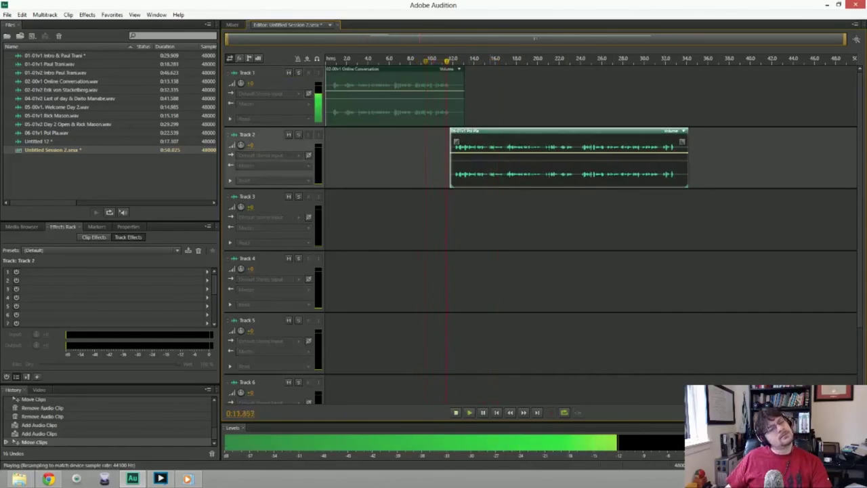
pyautogui.press('space')
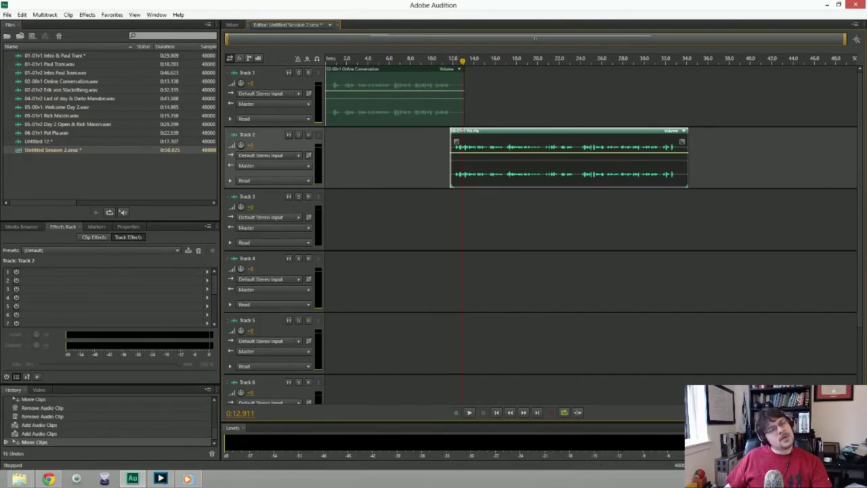
# Lower the Track 1 clip's volume by 2.4 dB and replay the transition.
pyautogui.moveTo(423, 98); pyautogui.dragTo(425, 102)
pyautogui.click(446, 59)
pyautogui.press('space')
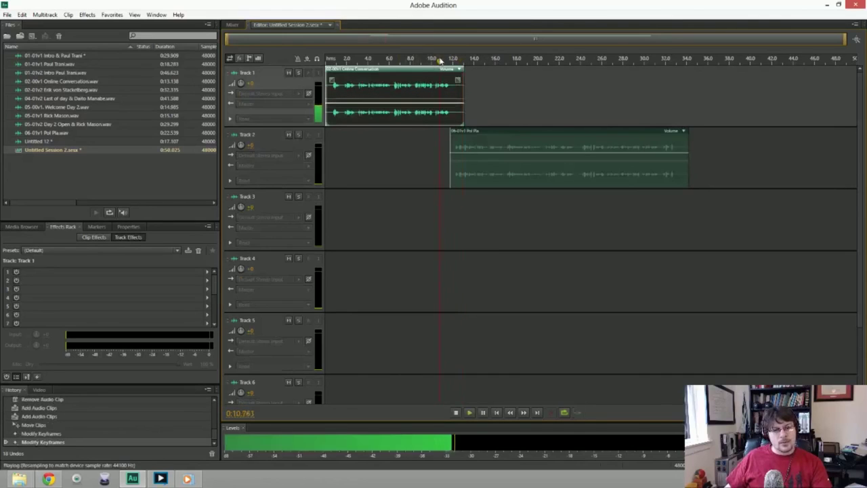
pyautogui.press('space')
pyautogui.click(431, 59)
pyautogui.press('space')
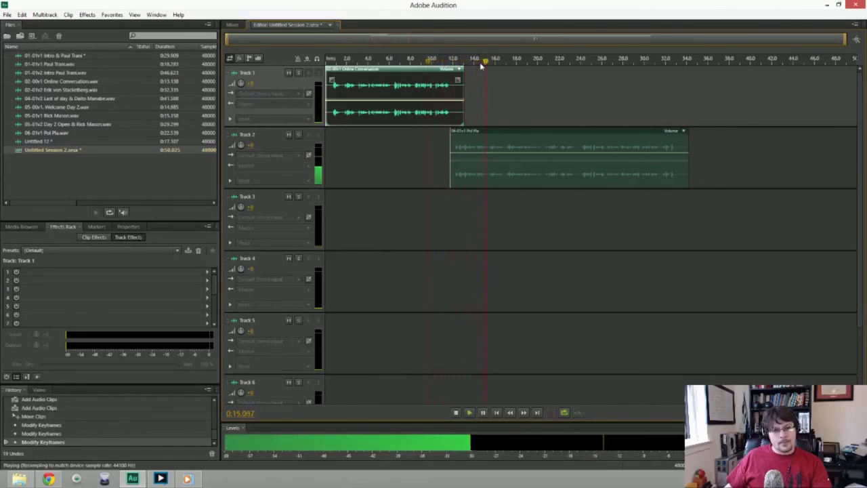
pyautogui.press('space')
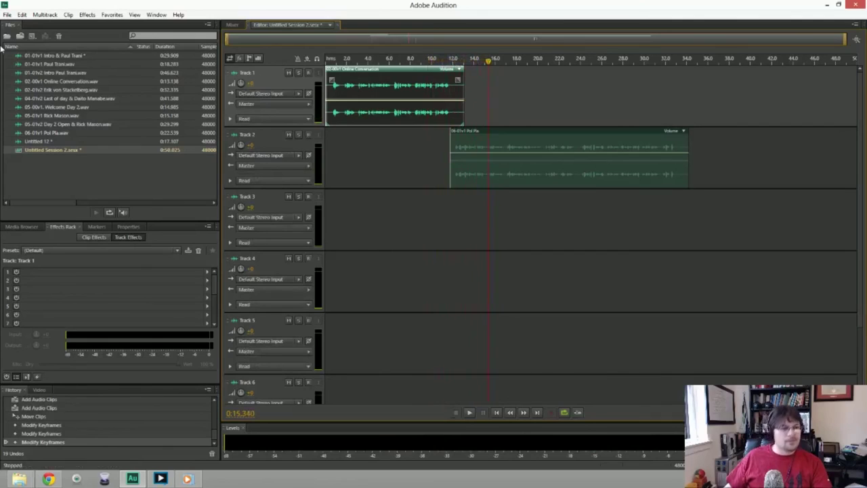
pyautogui.click(8, 15)
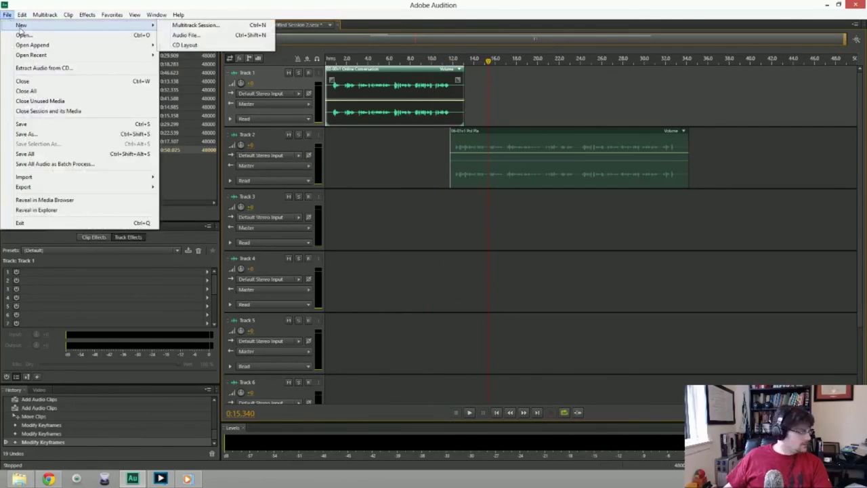
pyautogui.moveTo(40, 187)
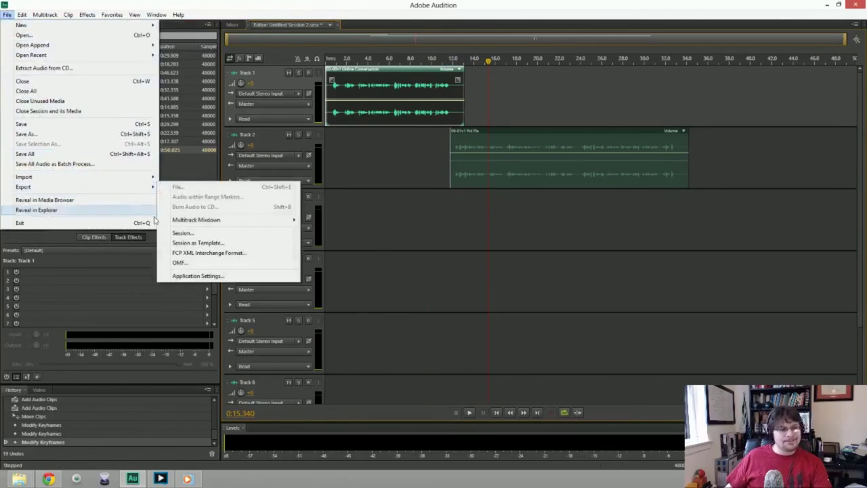
pyautogui.moveTo(184, 224)
pyautogui.click(318, 230)
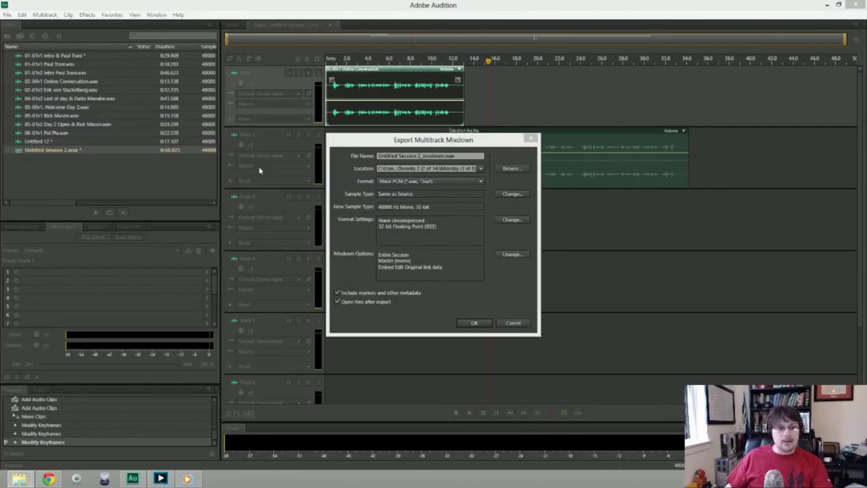
pyautogui.click(410, 142)
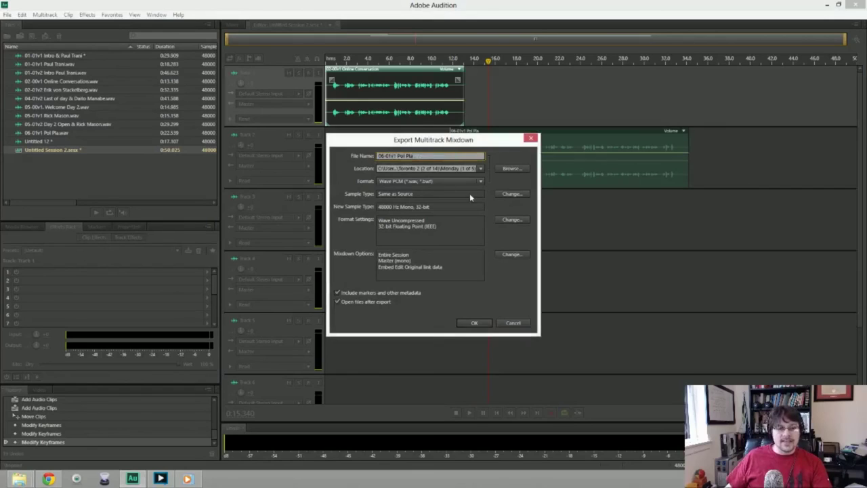
pyautogui.write('2')
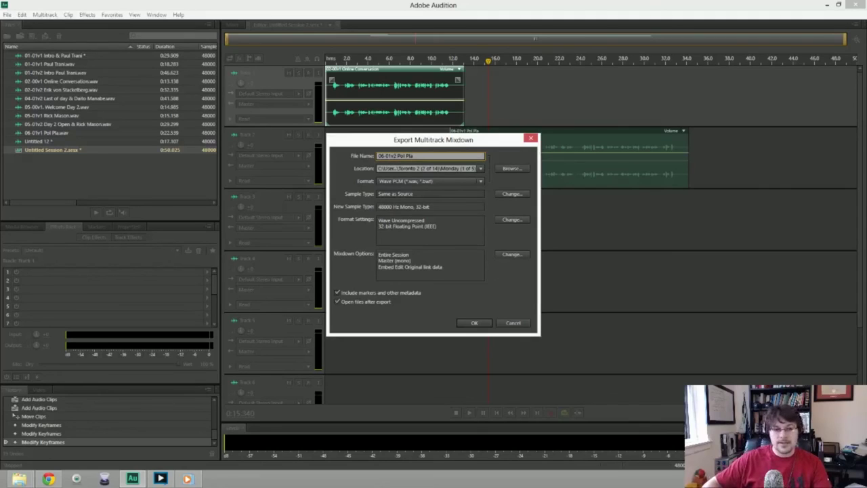
pyautogui.press('Return')
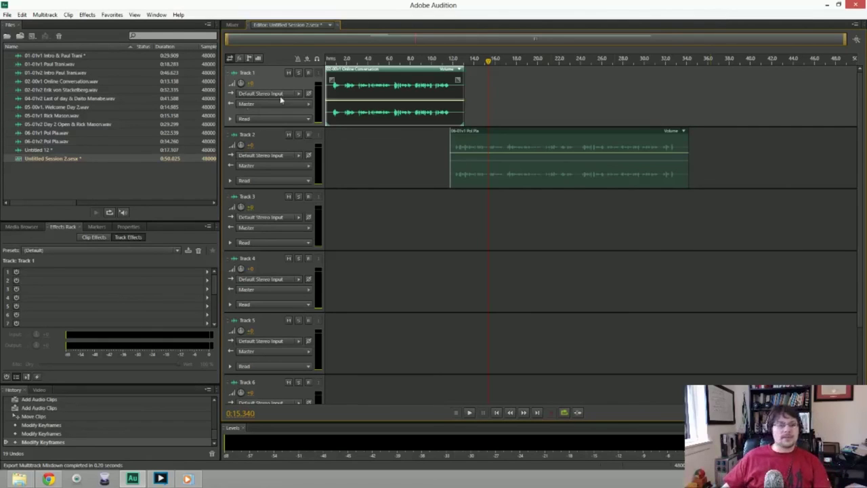
# Create a new audio file named 07-01v2 Every you Know is New Again.
pyautogui.hotkey('ctrl', 'shift', 'n')
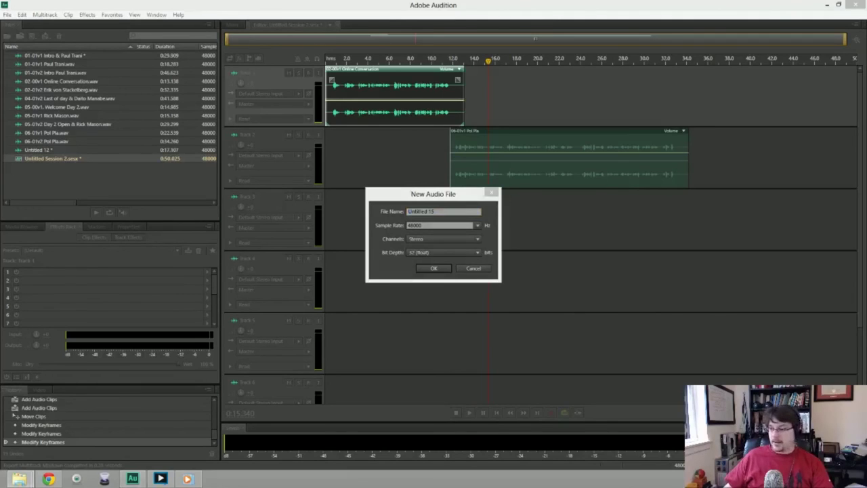
pyautogui.click(451, 211)
pyautogui.hotkey('ctrl', 'v')
pyautogui.press('Home')
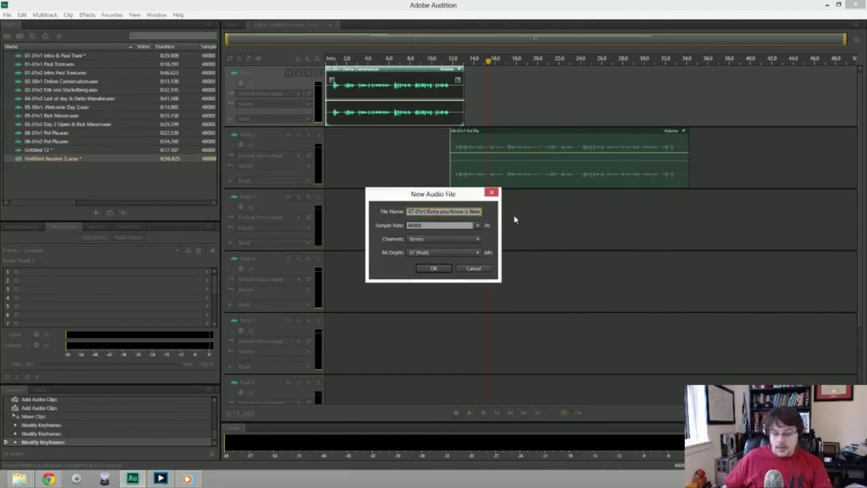
pyautogui.press('Return')
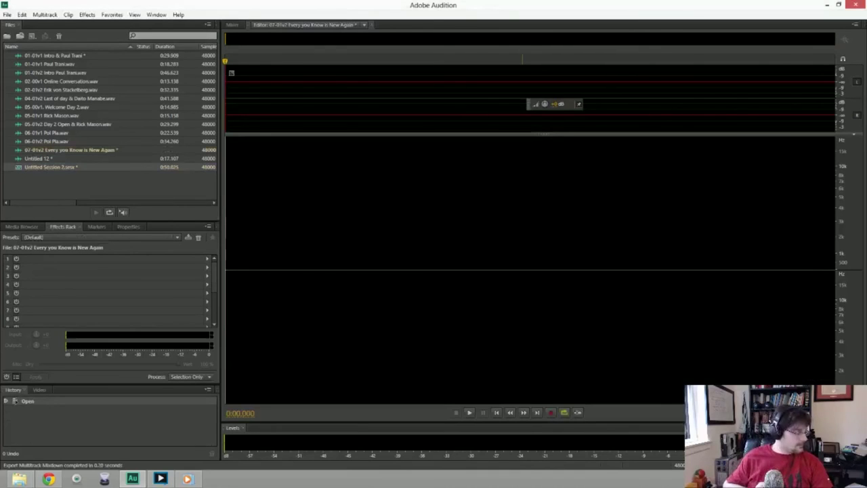
# Record and delete three trial voice takes, then begin a fresh take.
pyautogui.hotkey('shift', 'space')
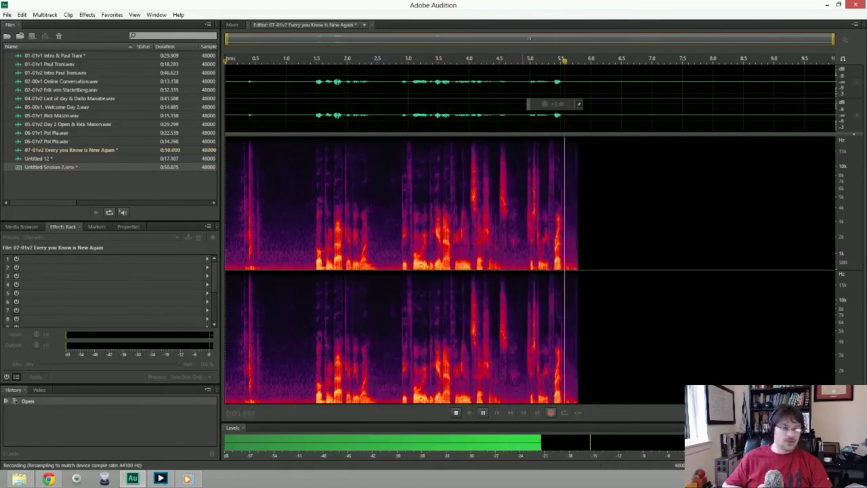
pyautogui.press('space')
pyautogui.hotkey('ctrl', 'a')
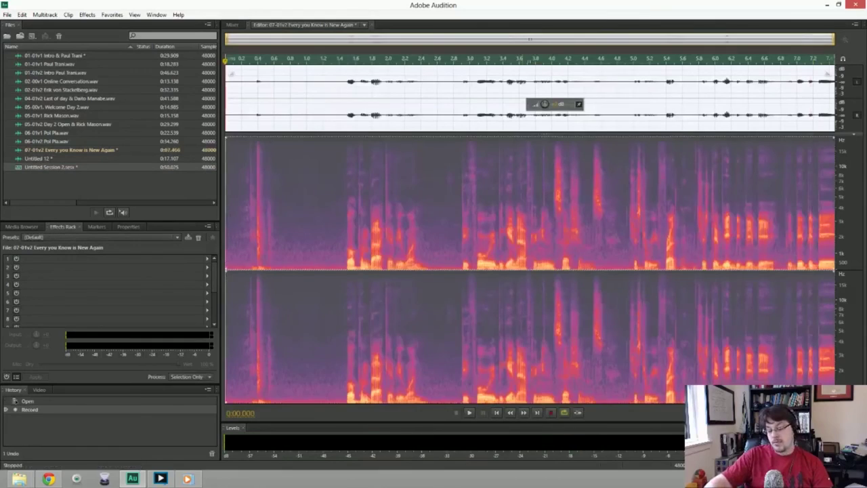
pyautogui.press('Delete')
pyautogui.hotkey('shift', 'space')
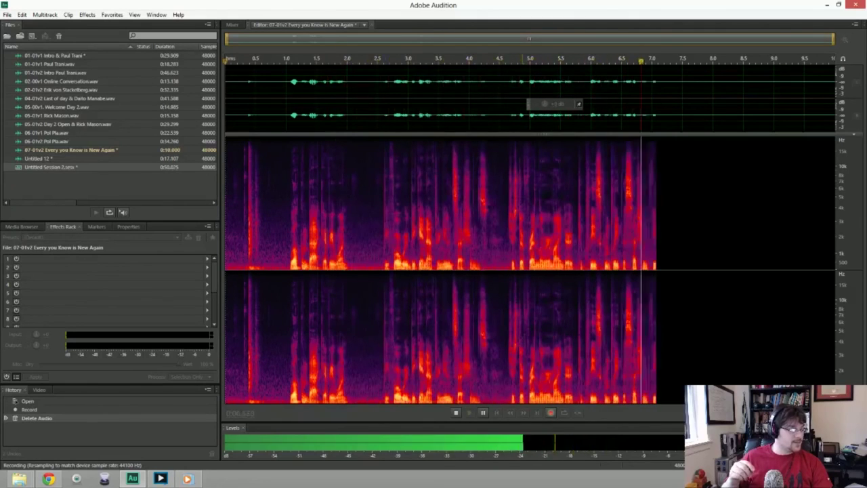
pyautogui.press('space')
pyautogui.hotkey('ctrl', 'a')
pyautogui.press('Delete')
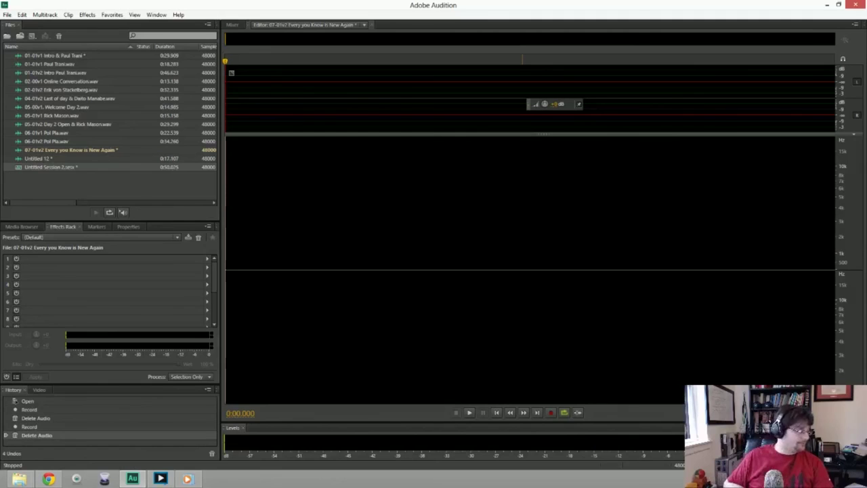
pyautogui.hotkey('shift', 'space')
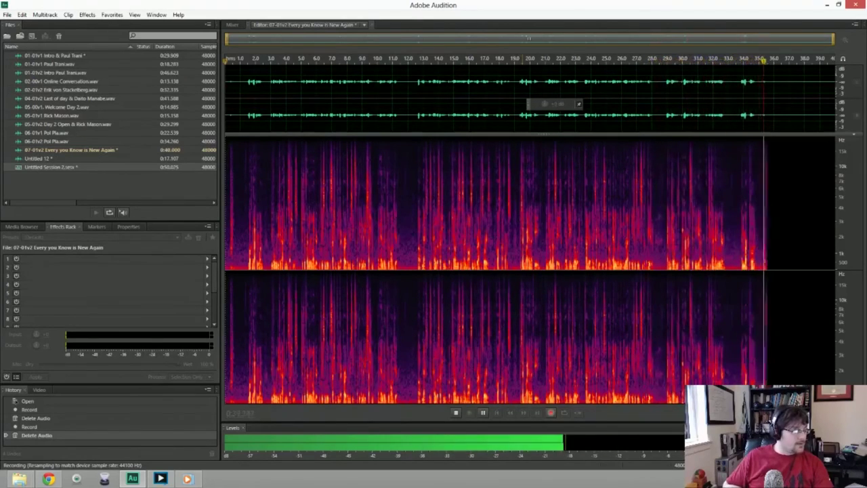
pyautogui.press('space')
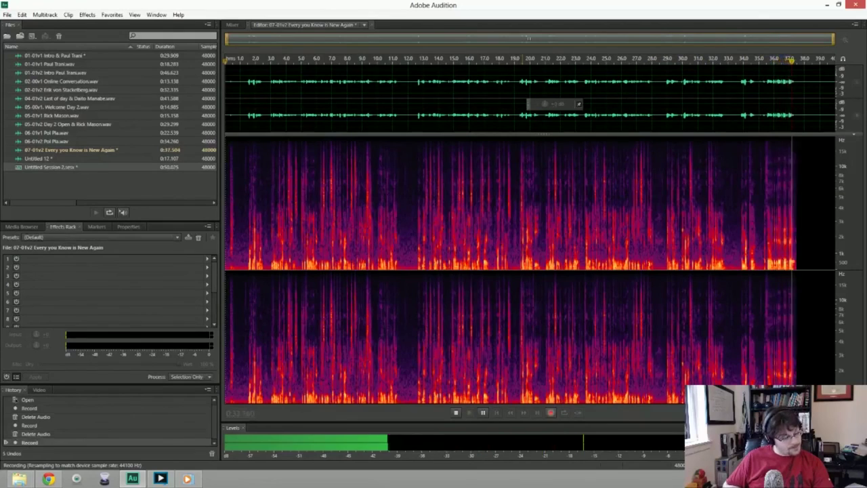
pyautogui.press('Delete')
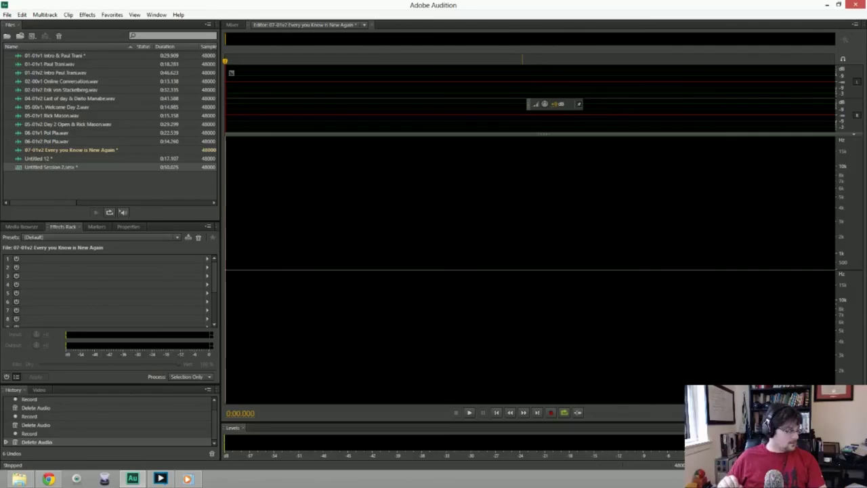
pyautogui.hotkey('shift', 'space')
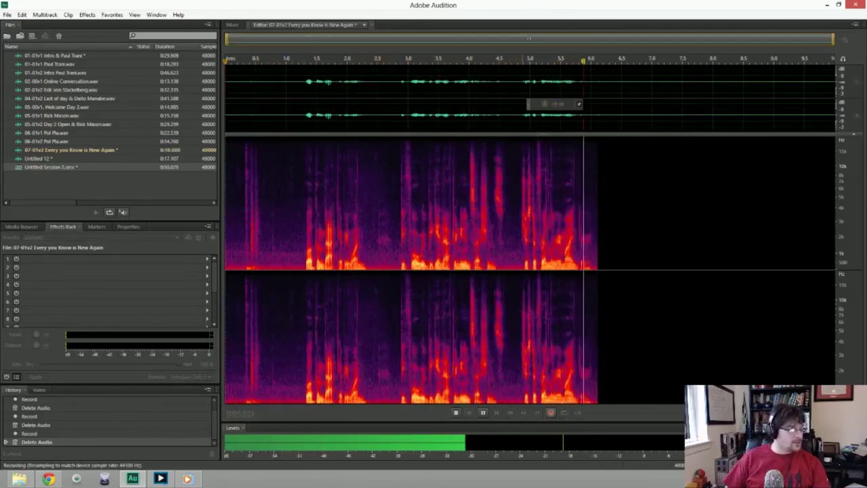
pyautogui.press('-')
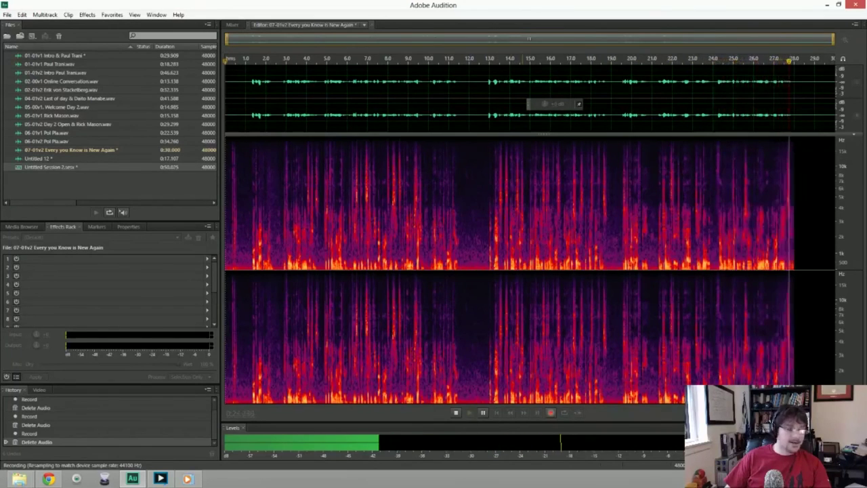
pyautogui.press('space')
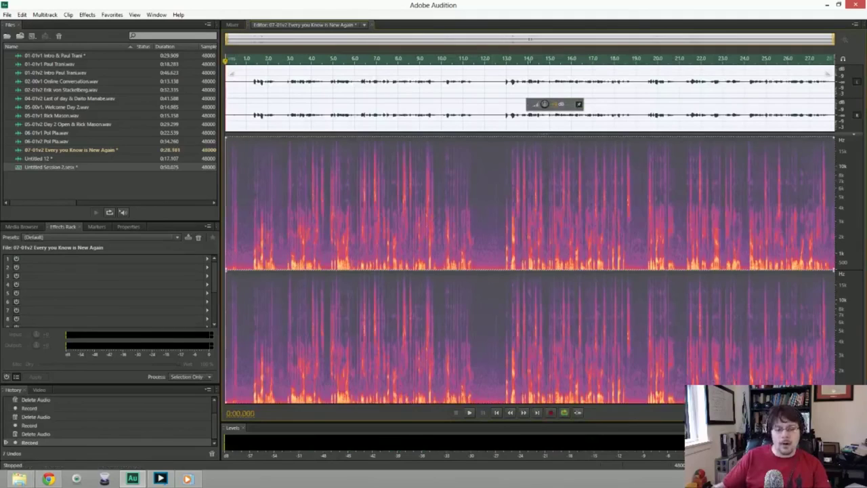
pyautogui.press('Delete')
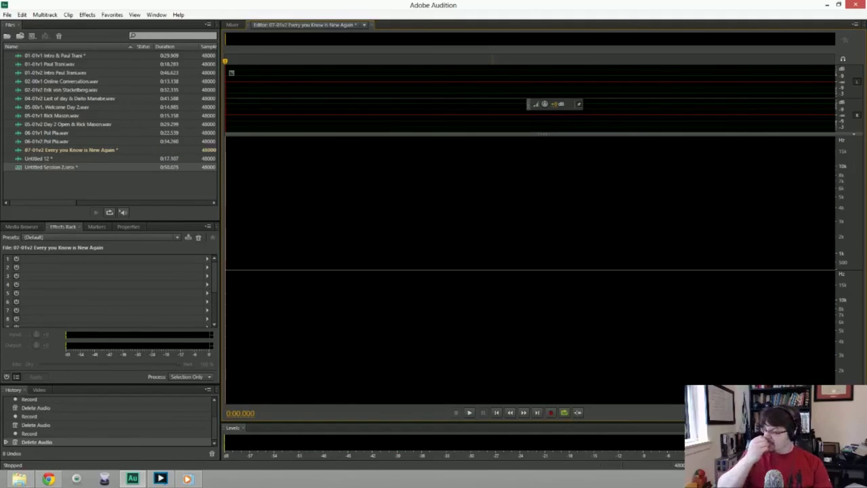
# Discard a false-start take, then record the full 47.010-second voice read into 07-01v2.
pyautogui.hotkey('shift', 'space')
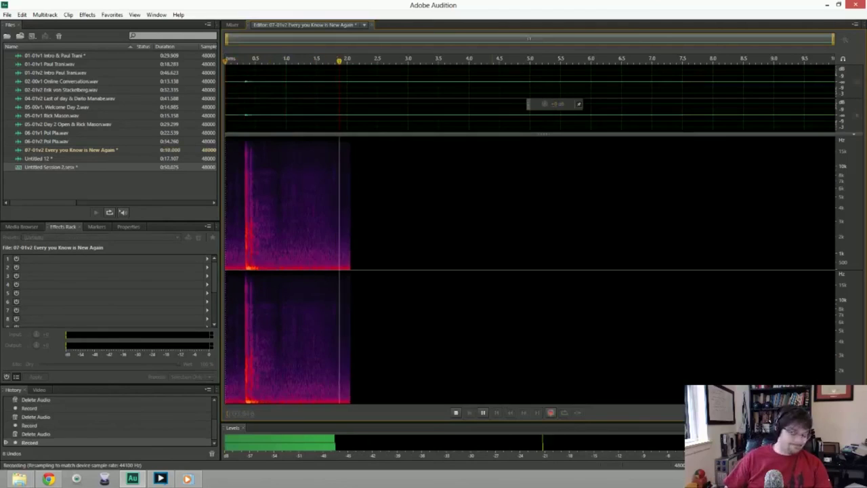
pyautogui.press('space')
pyautogui.press('Delete')
pyautogui.hotkey('shift', 'space')
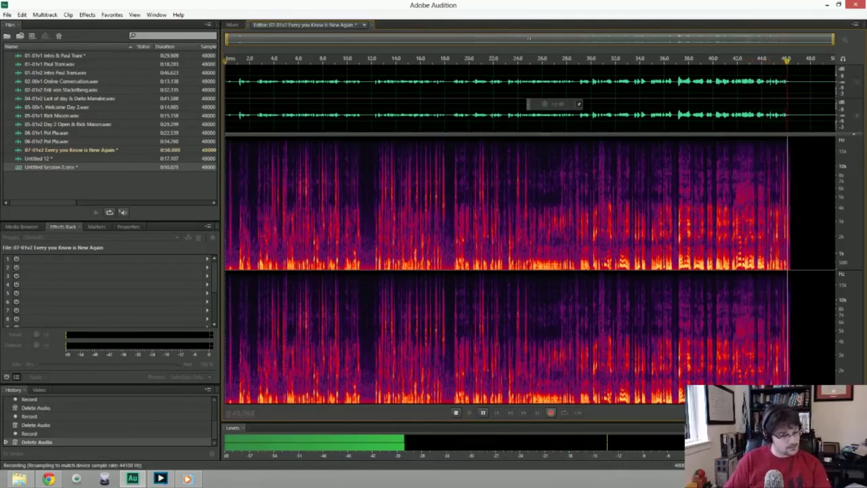
pyautogui.press('space')
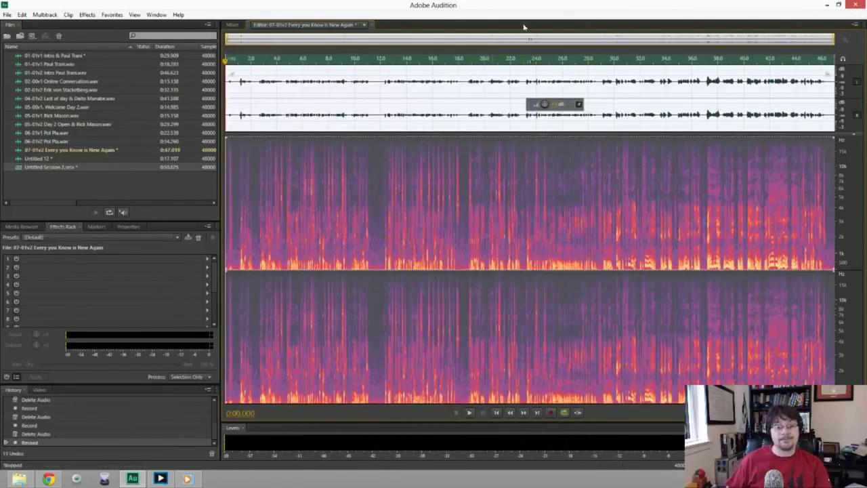
# Keep the first 12 seconds and punch in a first retake after that point.
pyautogui.moveTo(380, 203); pyautogui.dragTo(226, 203)
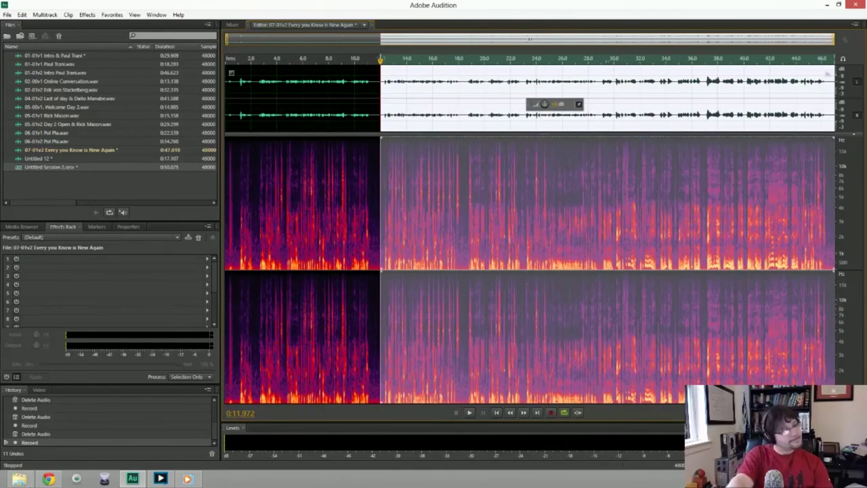
pyautogui.hotkey('shift', 'space')
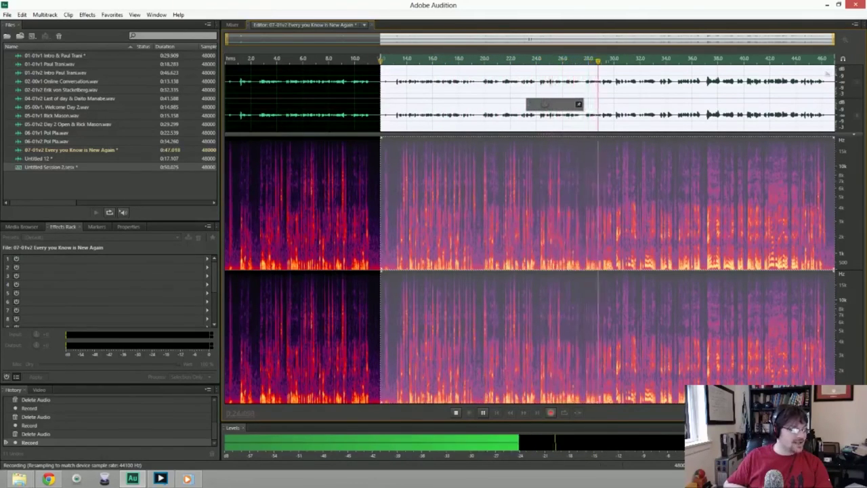
pyautogui.press('space')
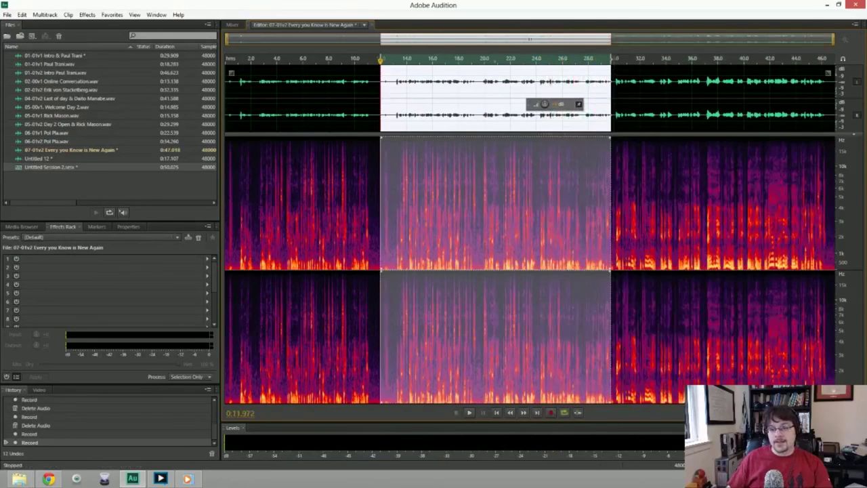
# Extend the selection from about 12 seconds to the file end and record a fuller retake over it.
pyautogui.hotkey('shift', 'End')
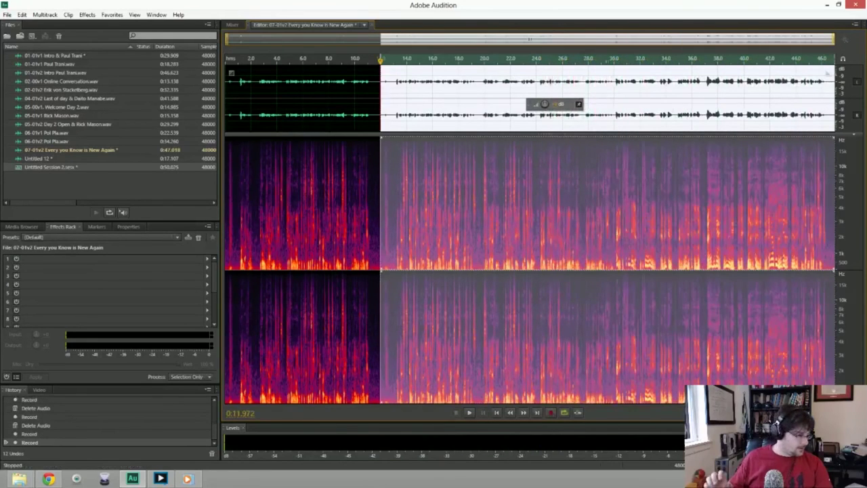
pyautogui.hotkey('shift', 'space')
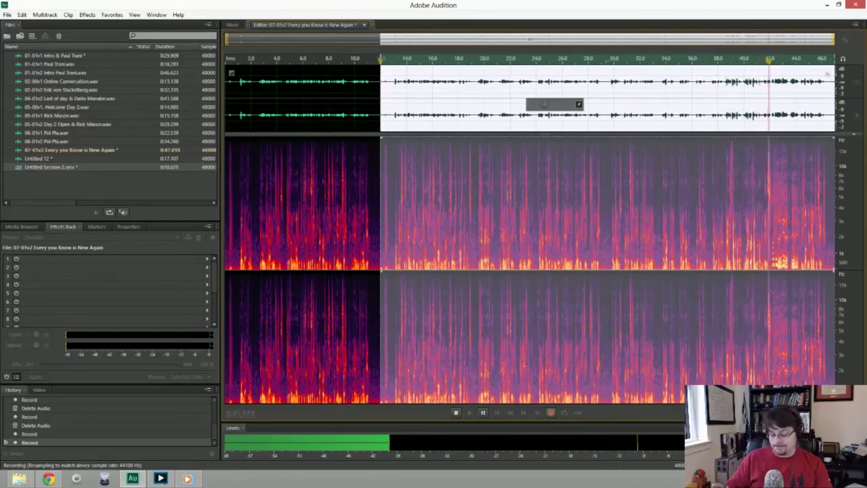
pyautogui.press('space')
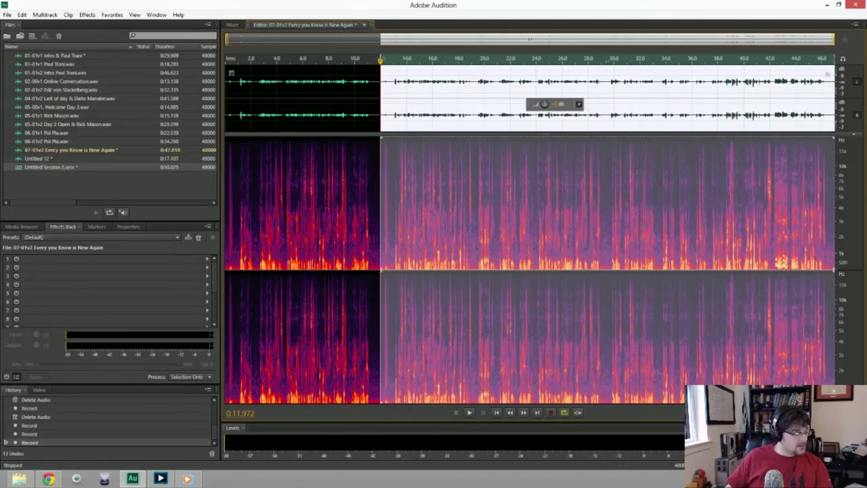
pyautogui.hotkey('shift', 'space')
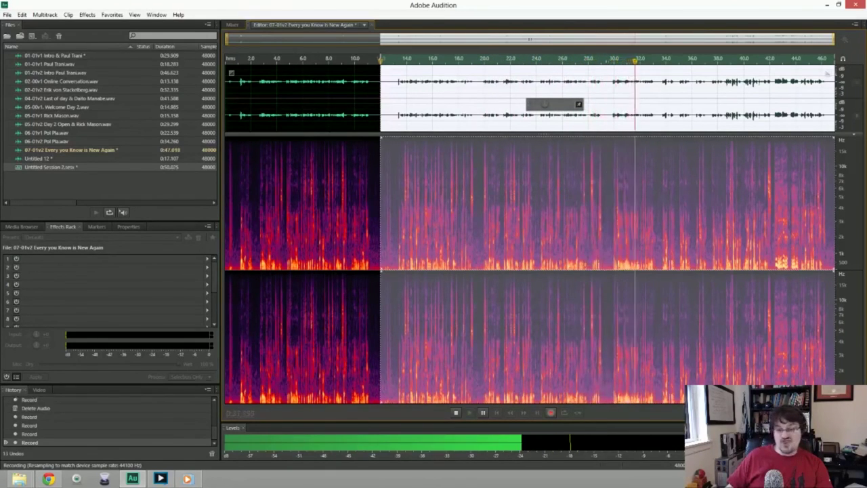
# Stop the take, extend the selection from 11.972 s to the end, and start another punch-in.
pyautogui.press('space')
pyautogui.hotkey('shift', 'End')
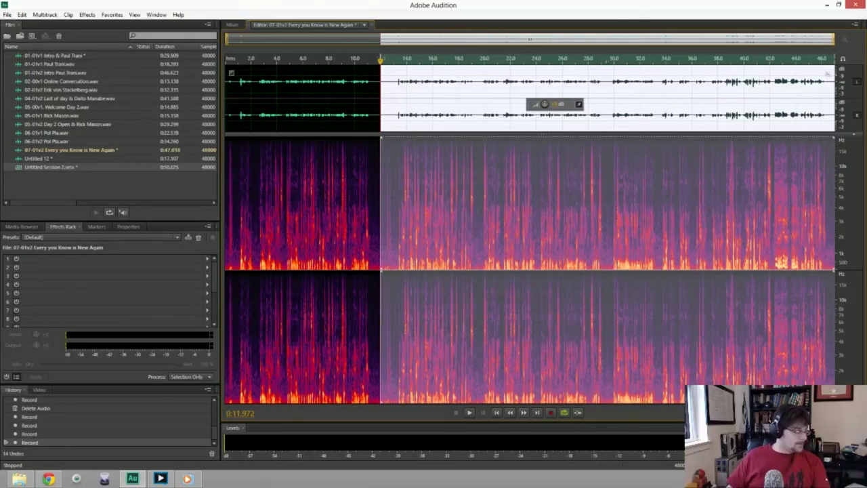
pyautogui.hotkey('shift', 'space')
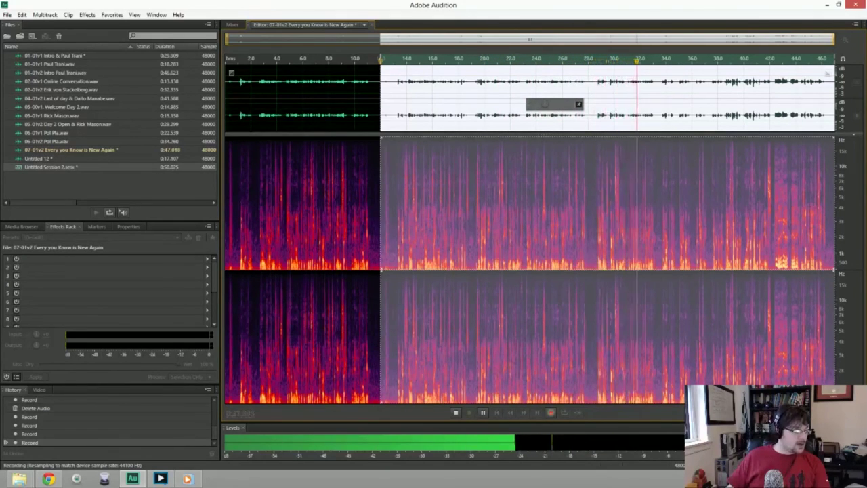
# Record a fresh punch-in take from 12 seconds with the selection extended to the file end.
pyautogui.press('space')
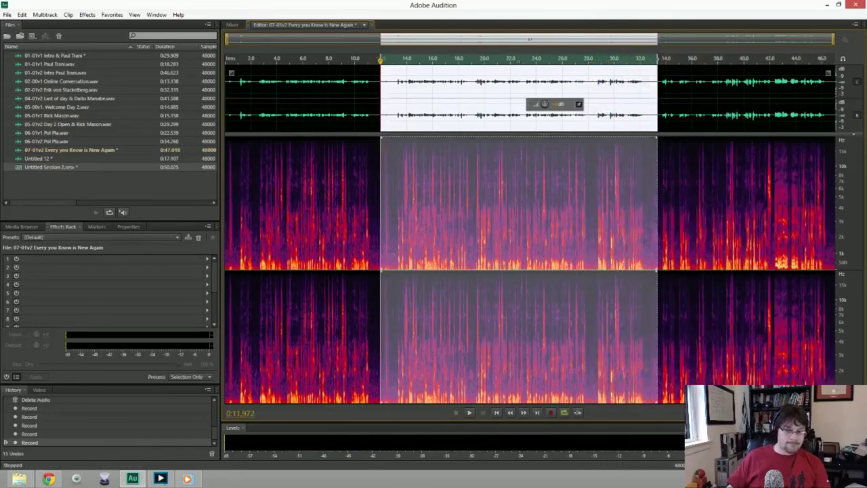
pyautogui.hotkey('shift', 'End')
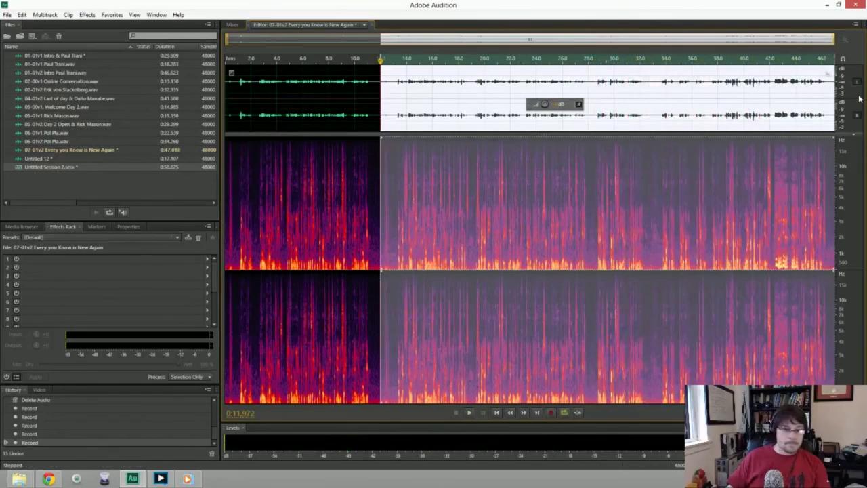
pyautogui.hotkey('shift', 'space')
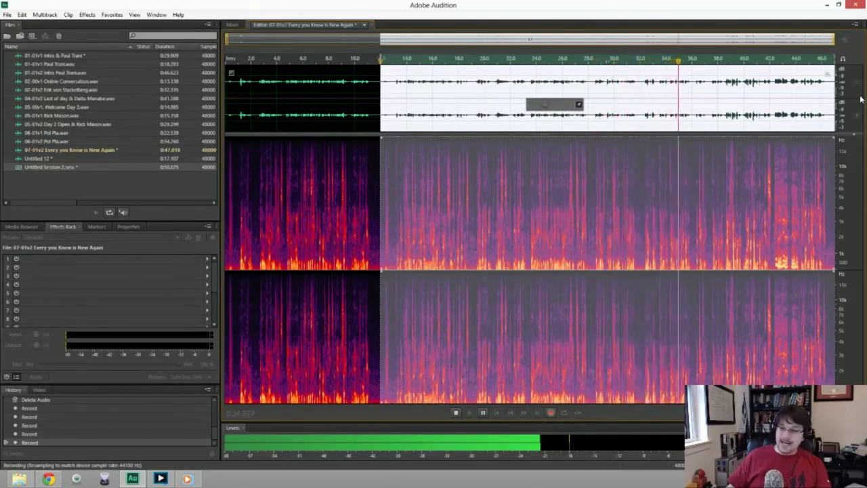
pyautogui.press('space')
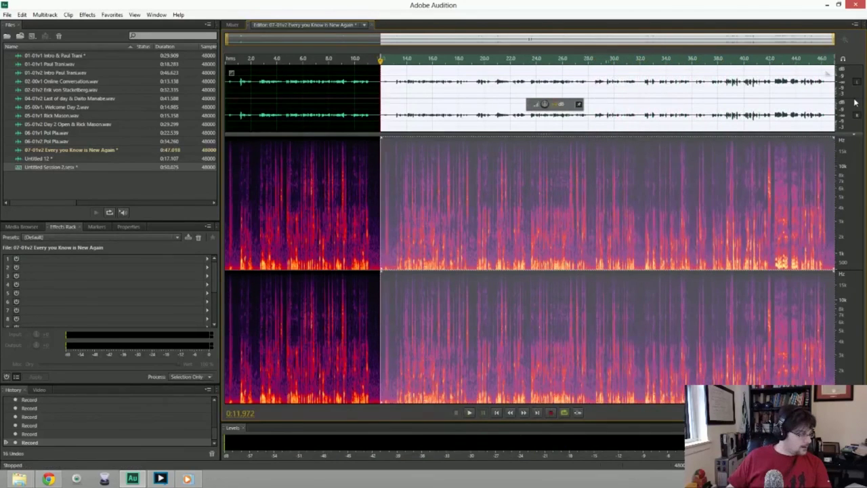
# Retake from 0:11.972 after a false start, finishing with a short take to about 17 seconds.
pyautogui.hotkey('shift', 'space')
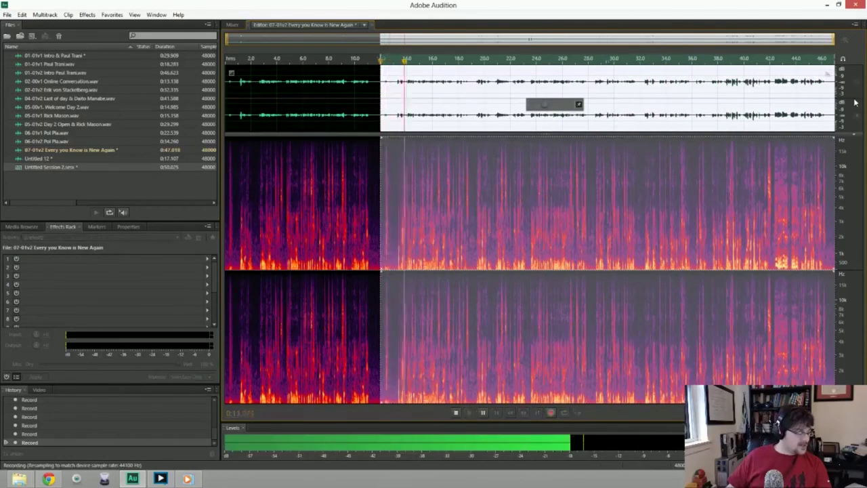
pyautogui.press('space')
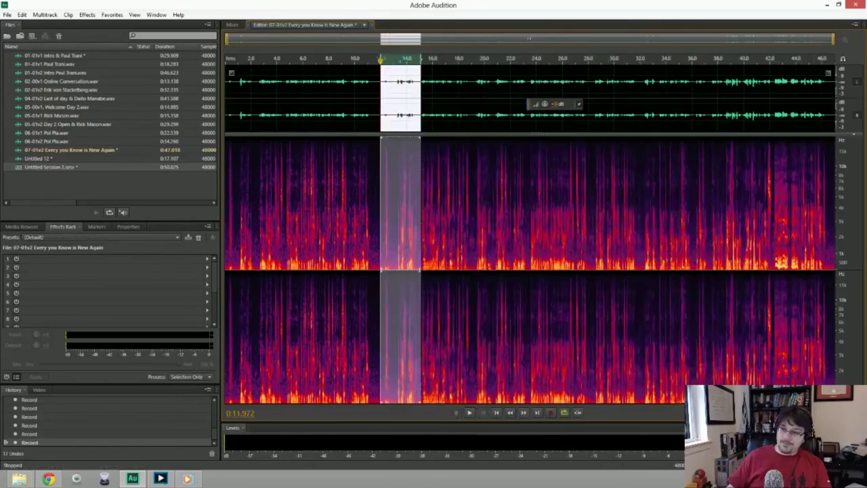
pyautogui.hotkey('shift', 'space')
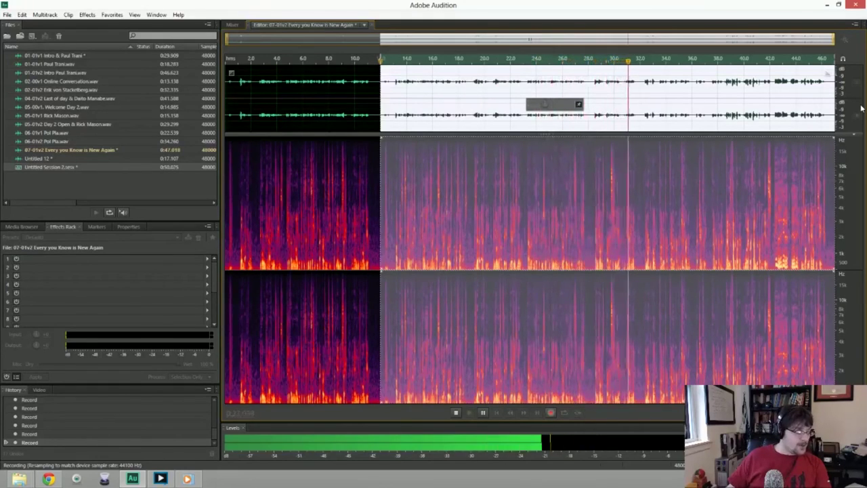
pyautogui.press('space')
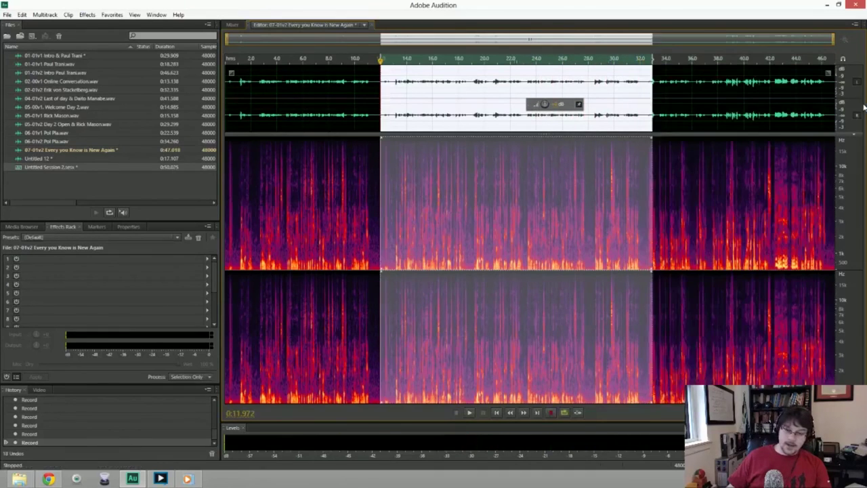
pyautogui.moveTo(652, 102); pyautogui.dragTo(862, 105)
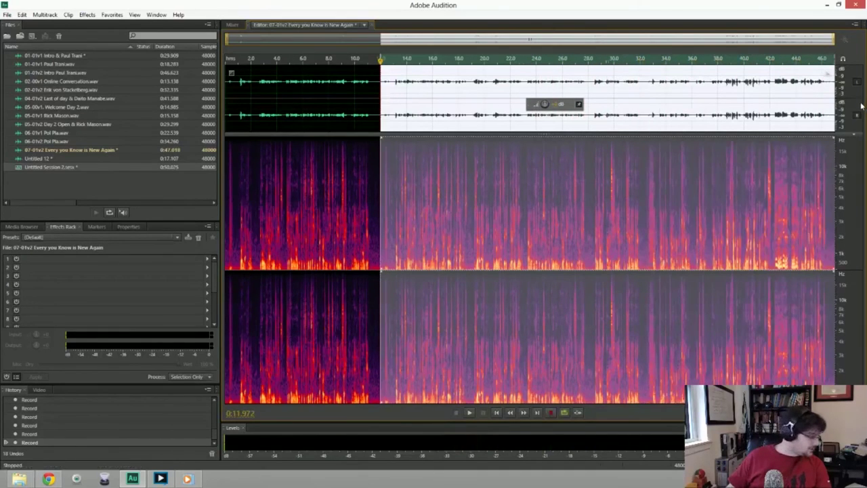
pyautogui.hotkey('shift', 'space')
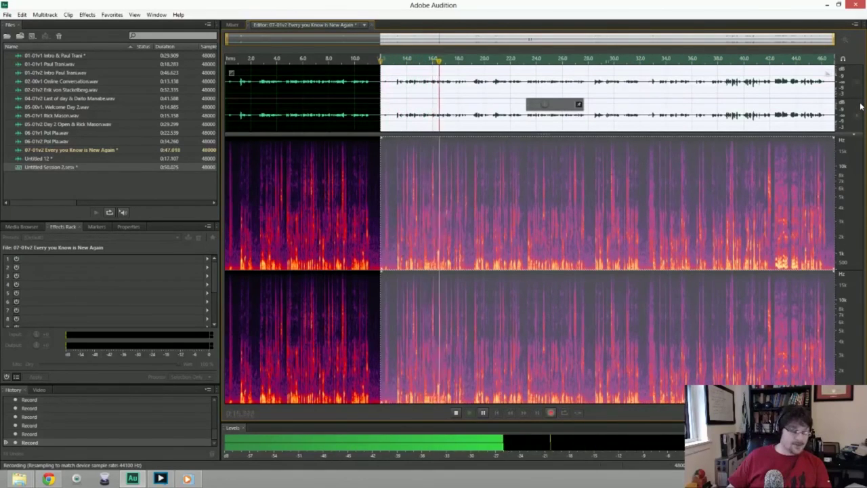
pyautogui.press('space')
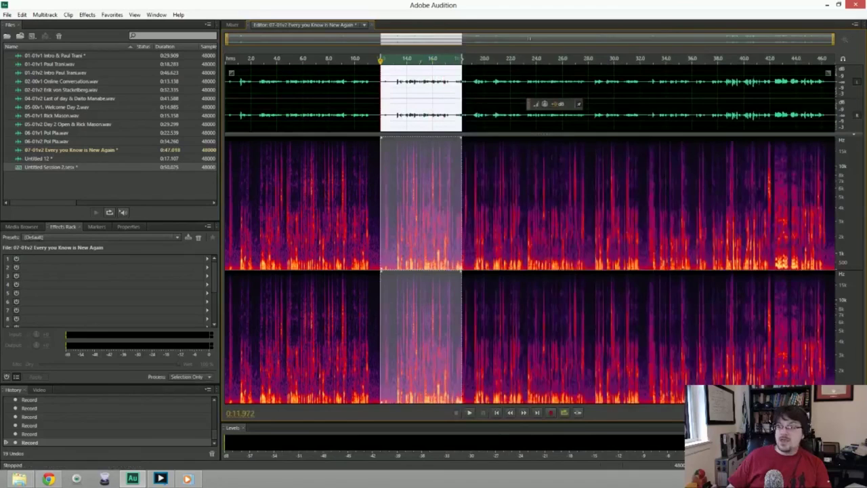
# Record a complete punch-in retake from 0:11.972 to the end, undoing a false start.
pyautogui.hotkey('shift', 'space')
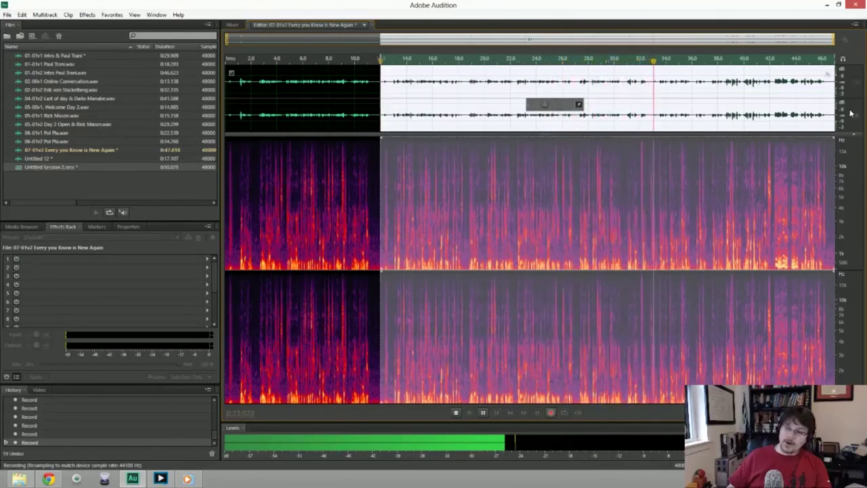
pyautogui.press('space')
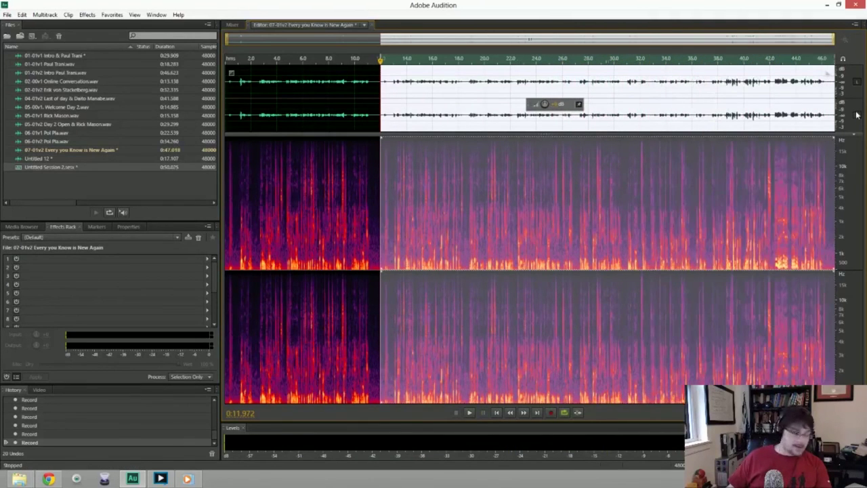
pyautogui.hotkey('shift', 'space')
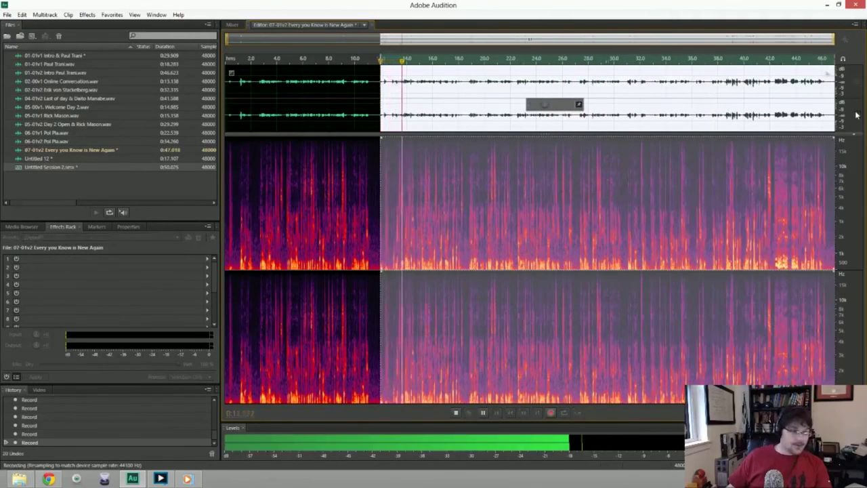
pyautogui.press('space')
pyautogui.hotkey('ctrl', 'z')
pyautogui.hotkey('shift', 'space')
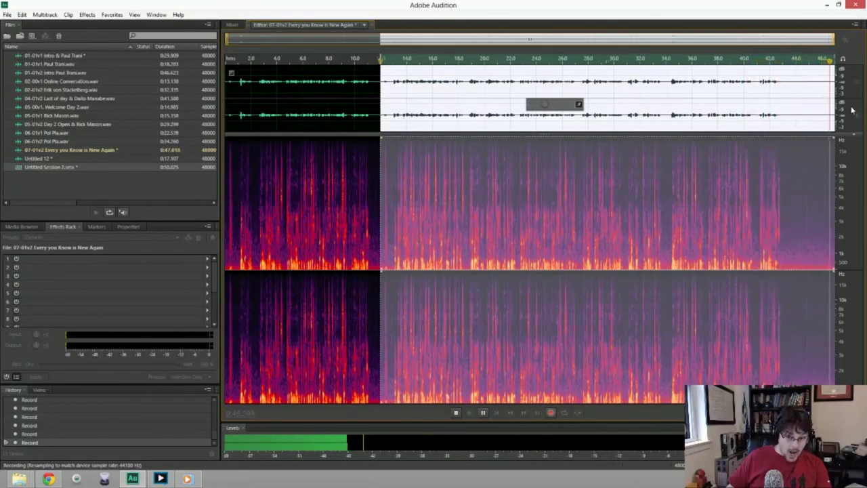
pyautogui.press('space')
# Play back the new take and select the small gap at the 12-second join.
pyautogui.press('space')
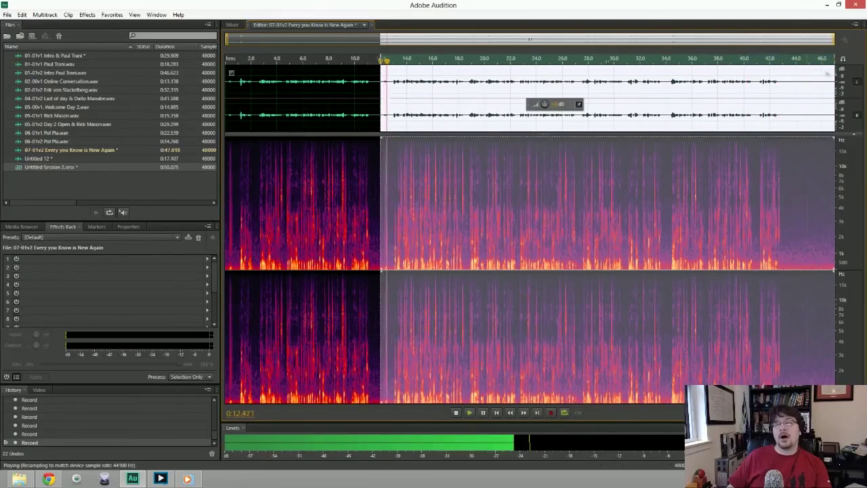
pyautogui.press('space')
pyautogui.click(386, 203)
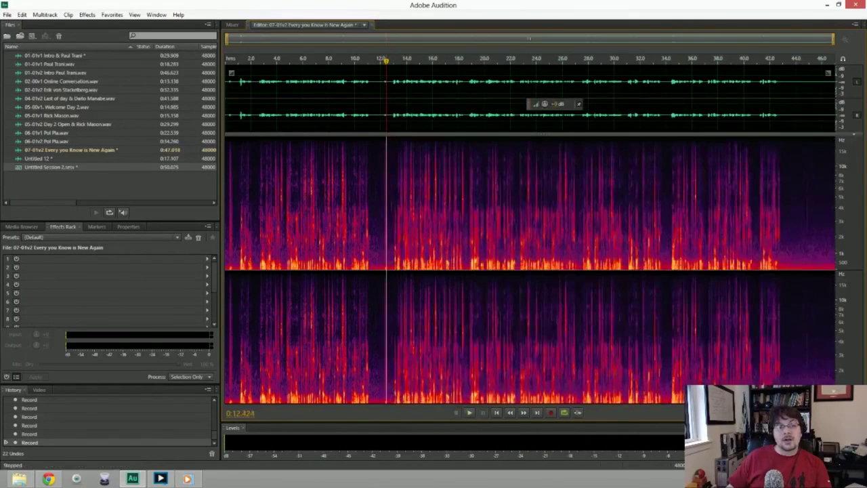
pyautogui.moveTo(387, 203); pyautogui.dragTo(383, 203)
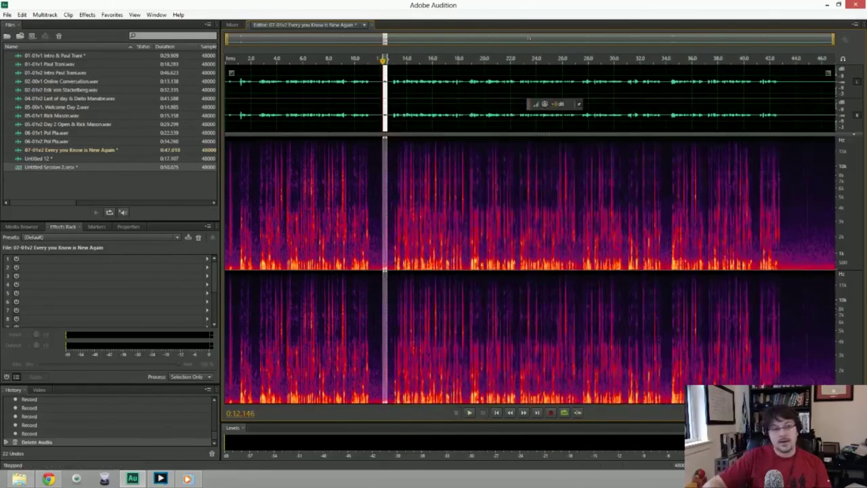
# Delete the gap at the punch-in join and the trailing silence at the end.
pyautogui.press('Delete')
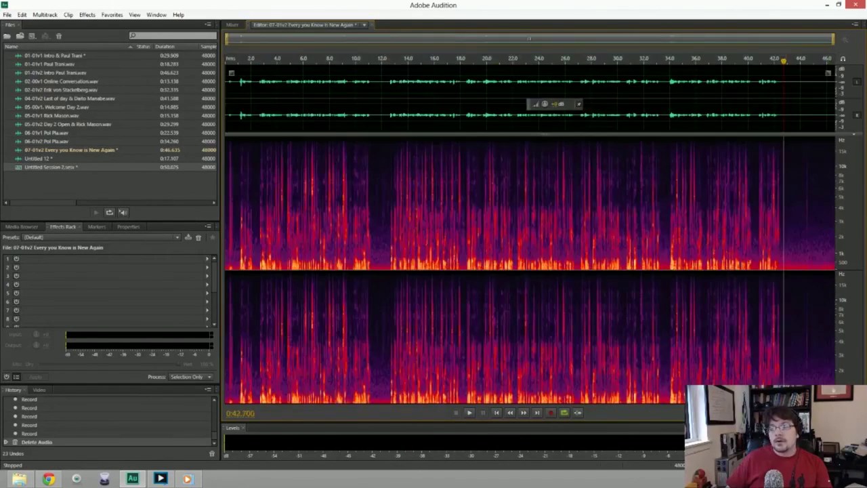
pyautogui.moveTo(784, 203); pyautogui.dragTo(835, 204)
pyautogui.press('Delete')
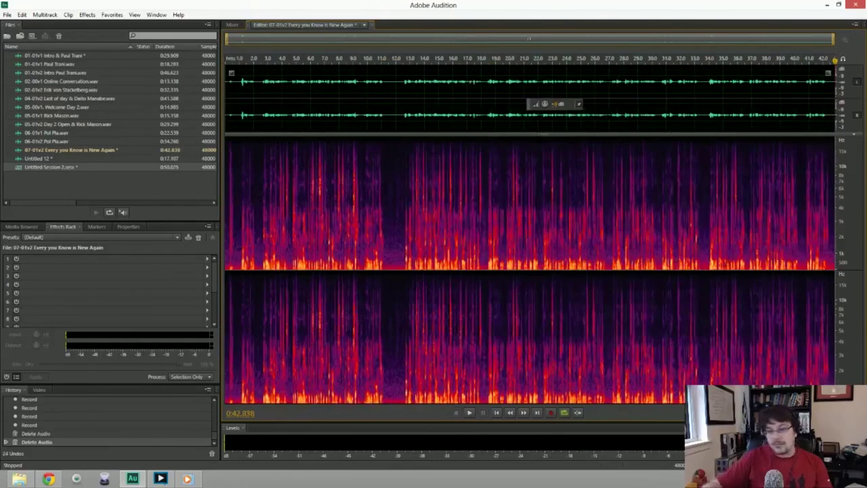
# Capture a noise print near 11 seconds and apply Noise Reduction to the whole clip.
pyautogui.moveTo(384, 100); pyautogui.dragTo(387, 100)
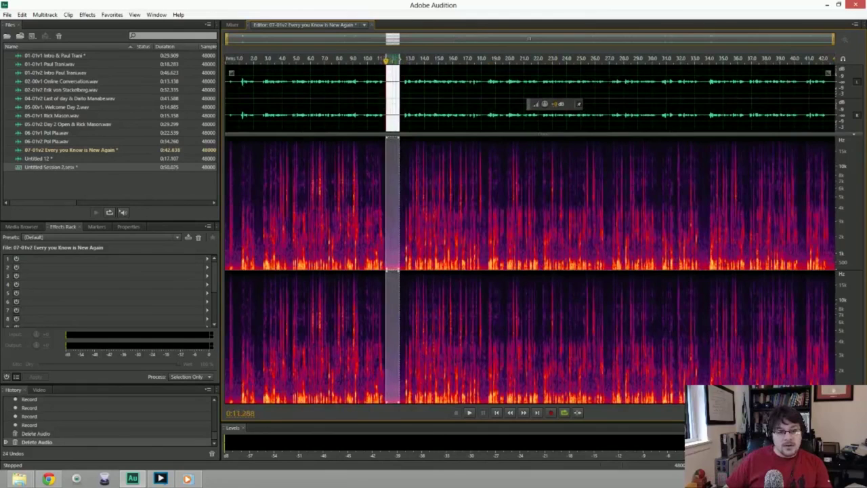
pyautogui.hotkey('ctrl', 'a')
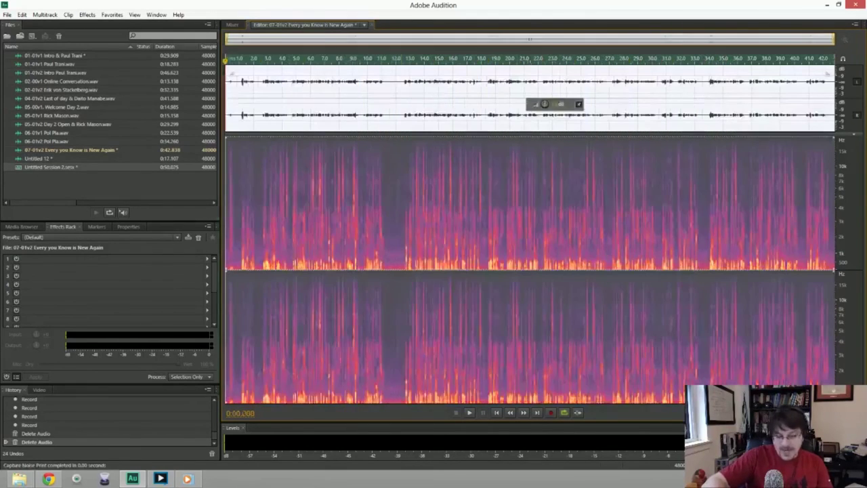
pyautogui.hotkey('ctrl', 'shift', 'p')
pyautogui.press('Return')
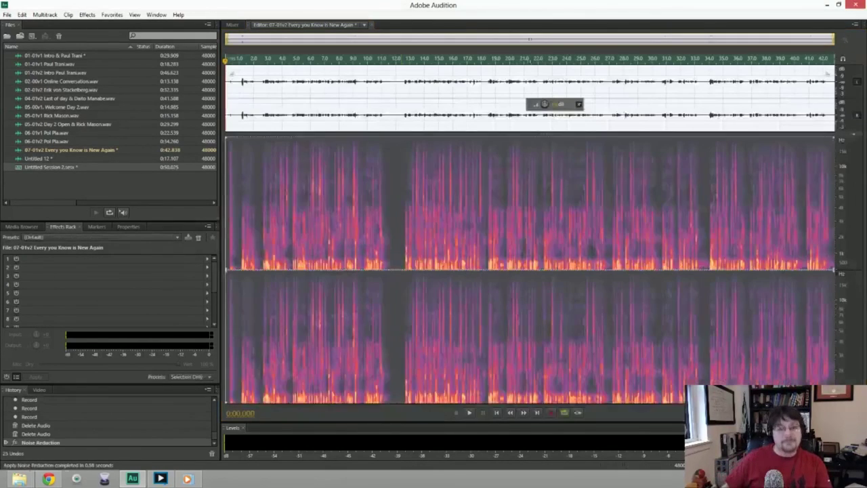
# Cut the leftover gap near 11.7 seconds and play the 42.267-second clip from the start.
pyautogui.moveTo(391, 100); pyautogui.dragTo(399, 100)
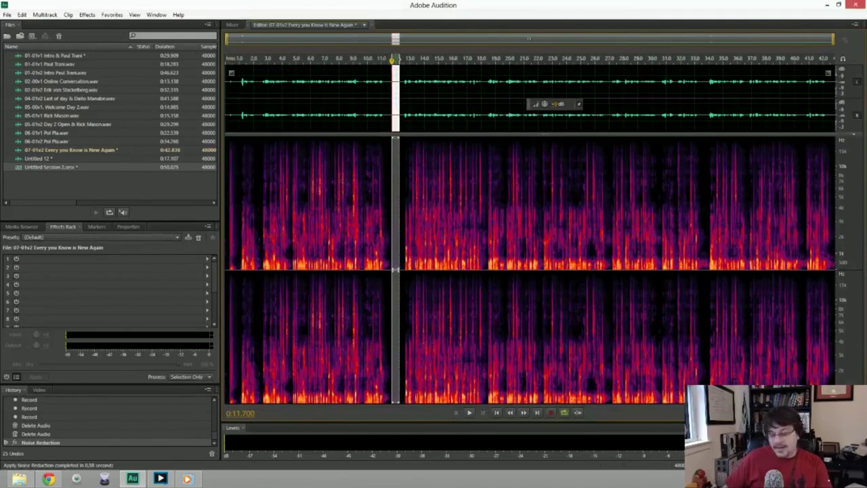
pyautogui.press('Delete')
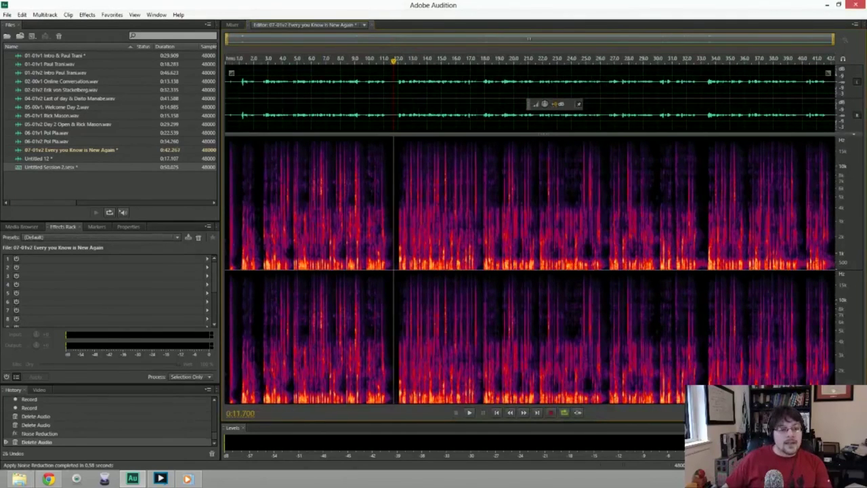
pyautogui.press('Home')
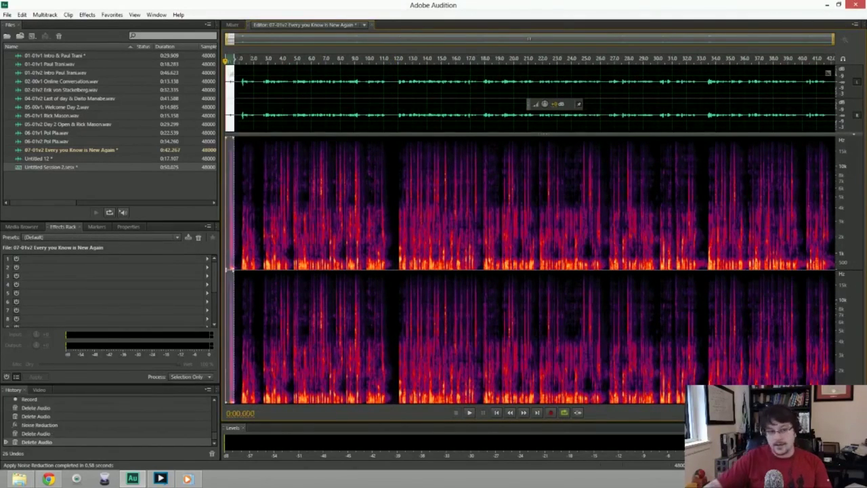
pyautogui.press('space')
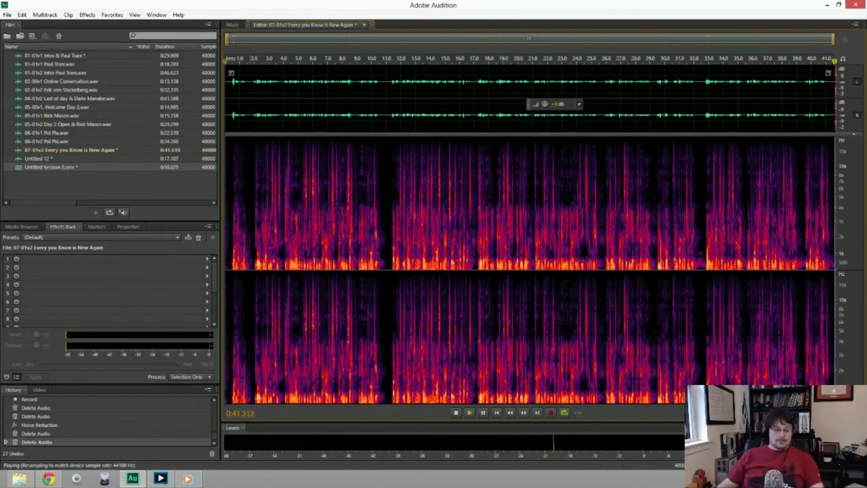
# Bring up Save As (Ctrl+Shift+S) for the cleaned 07-01v2 clip.
pyautogui.hotkey('ctrl', 'shift', 's')
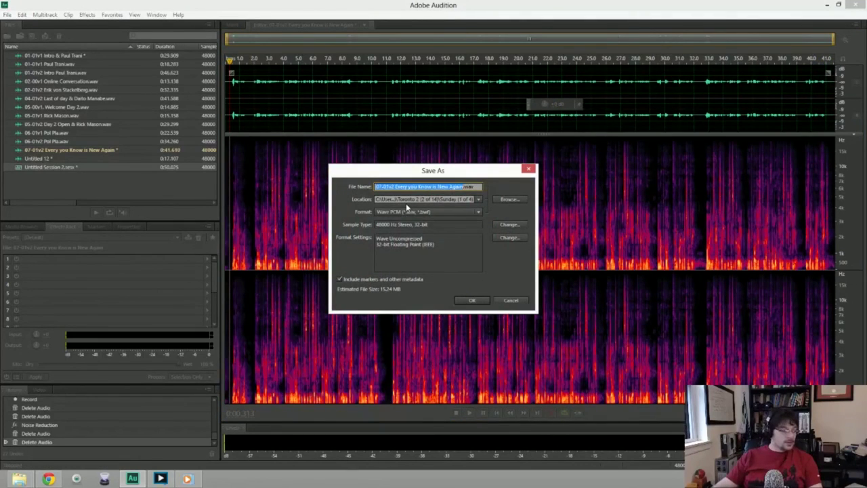
# Save the clip as Wave PCM under its suggested 07-01v2 file name.
pyautogui.press('End')
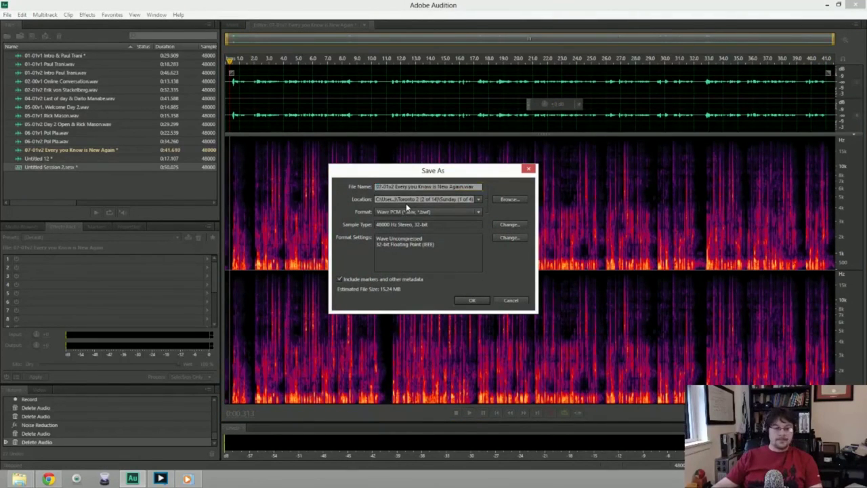
pyautogui.press('Return')
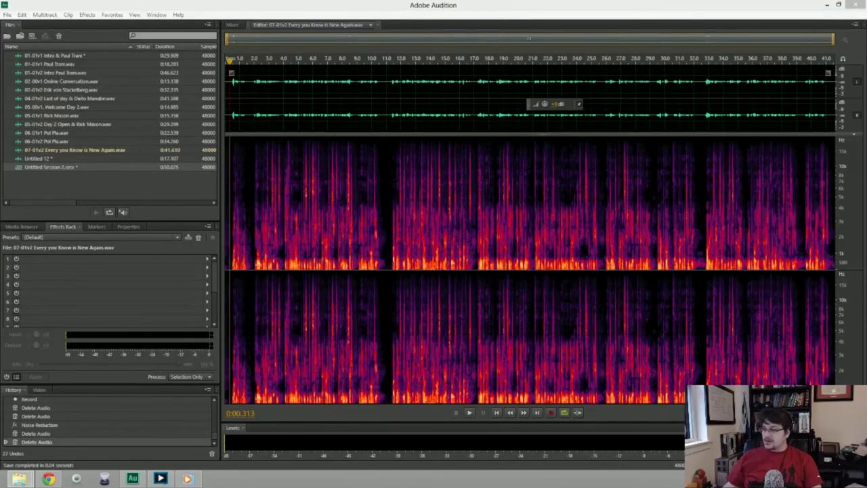
# Create a new stereo 48000 Hz audio file named 08-v1v2.
pyautogui.click(601, 203)
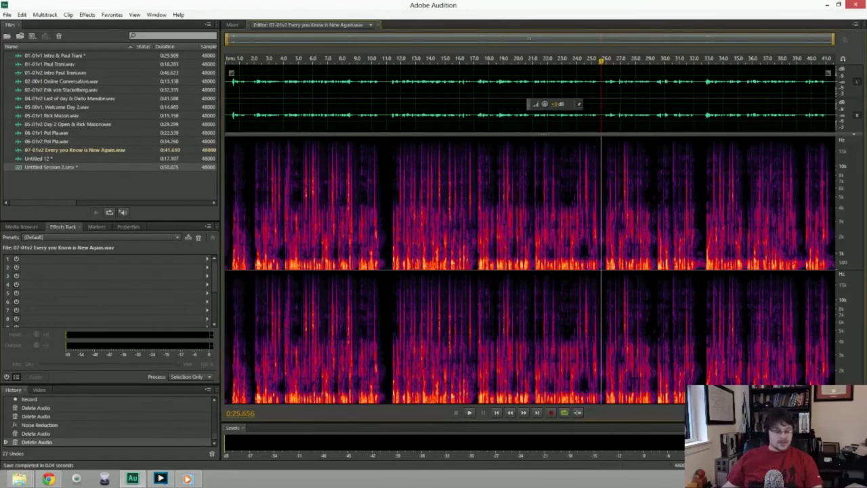
pyautogui.hotkey('ctrl', 'shift', 'n')
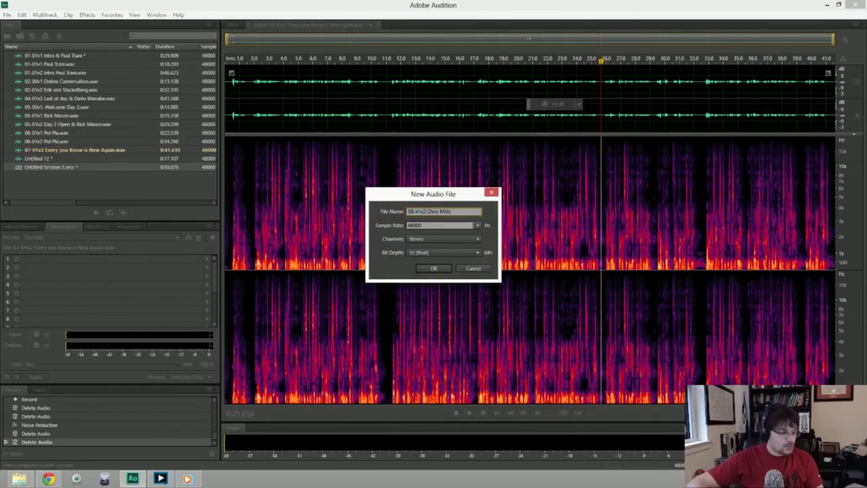
pyautogui.press('Return')
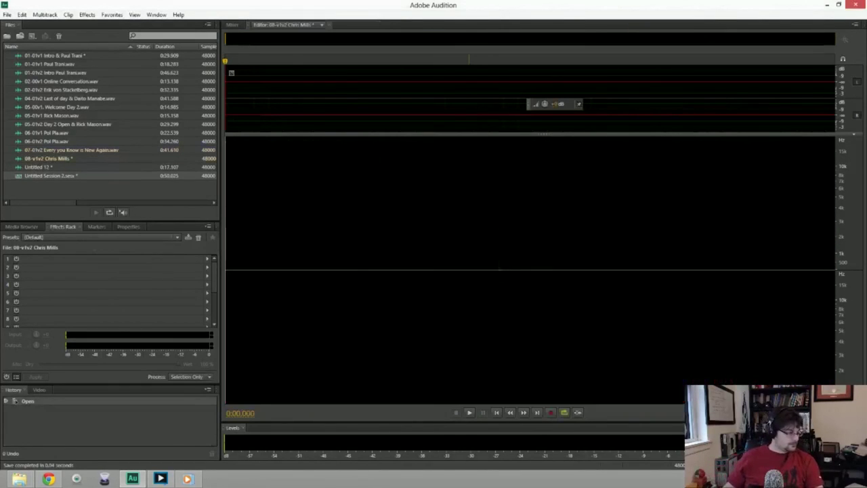
# Record a roughly 20-second trial take and delete it, leaving the file empty.
pyautogui.hotkey('shift', 'space')
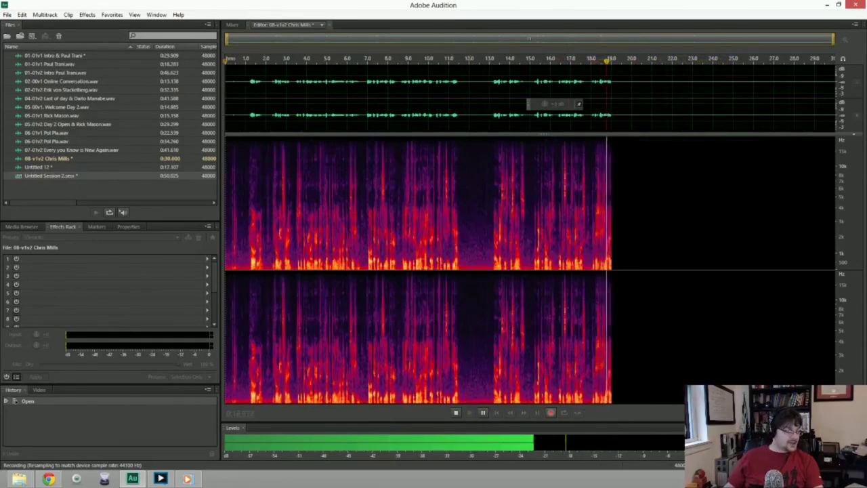
pyautogui.press('space')
pyautogui.press('Delete')
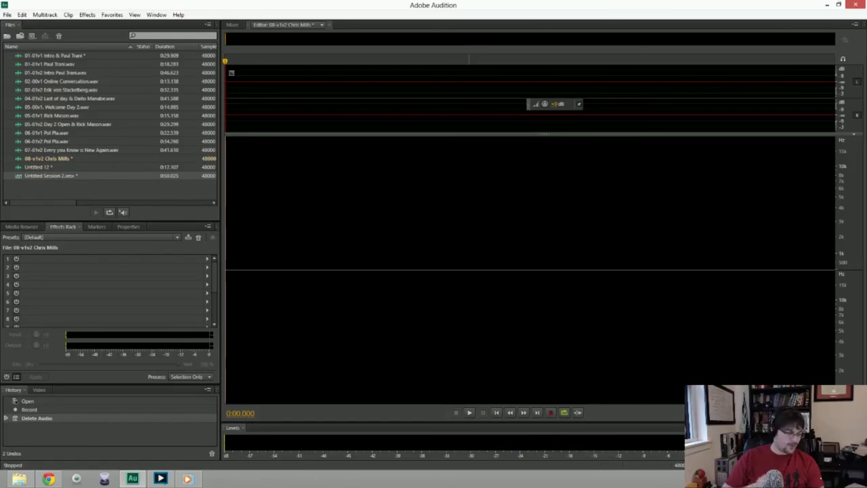
# Record a 38.250-second voice take into 08-v1v2, then mark a punch-in point near 11.8 seconds.
pyautogui.hotkey('shift', 'space')
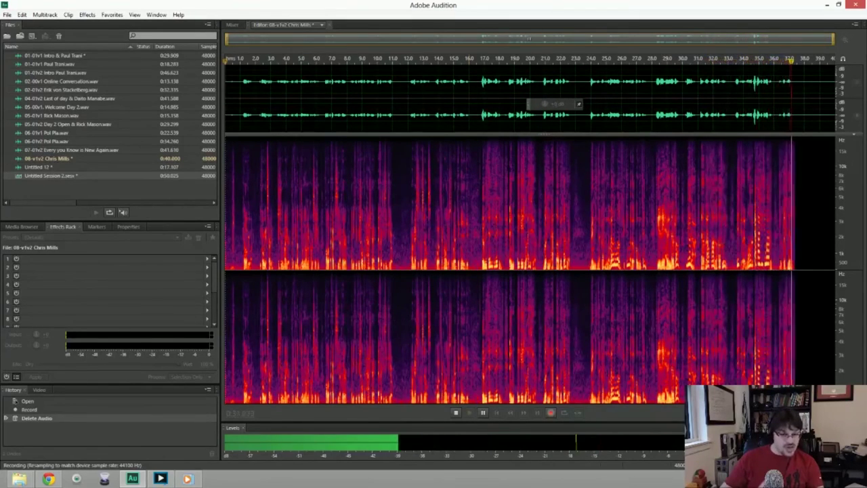
pyautogui.press('space')
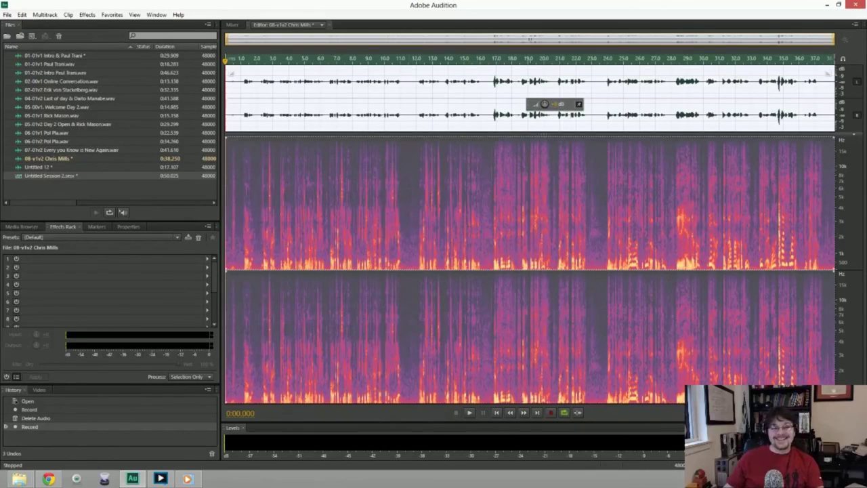
pyautogui.click(414, 94)
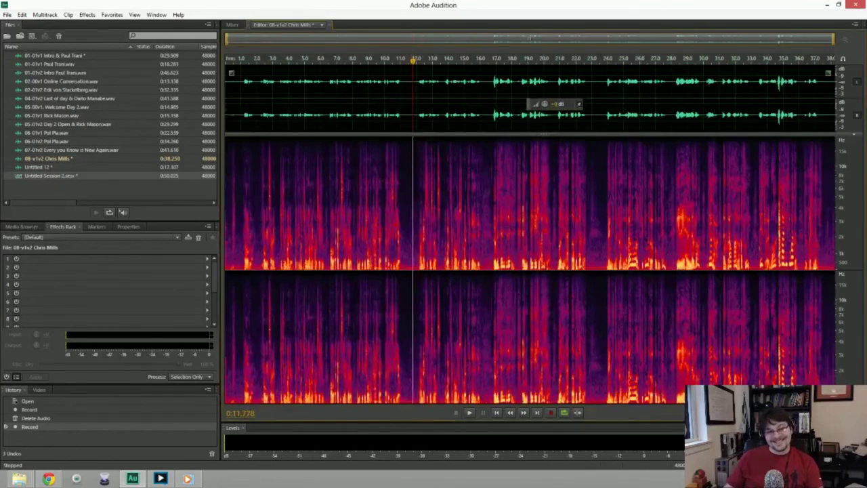
# Punch-in record a retake over 08-v1v2 from about 11.6 seconds to the end.
pyautogui.moveTo(410, 95); pyautogui.dragTo(835, 95)
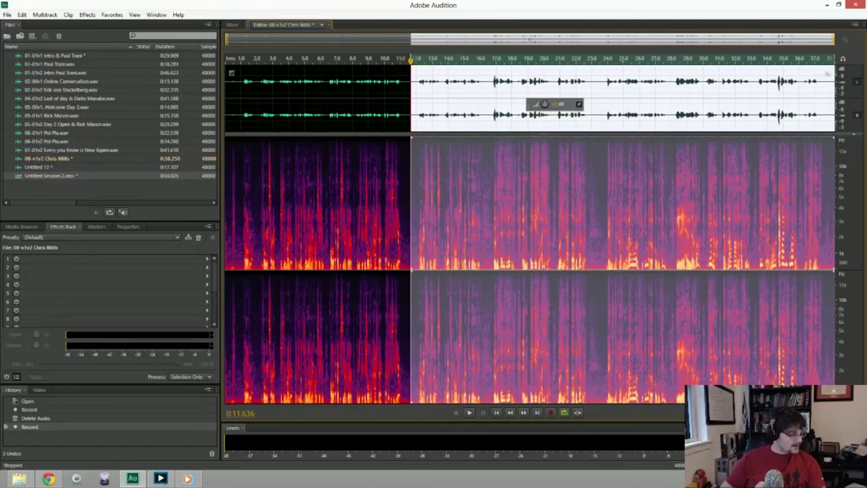
pyautogui.hotkey('shift', 'space')
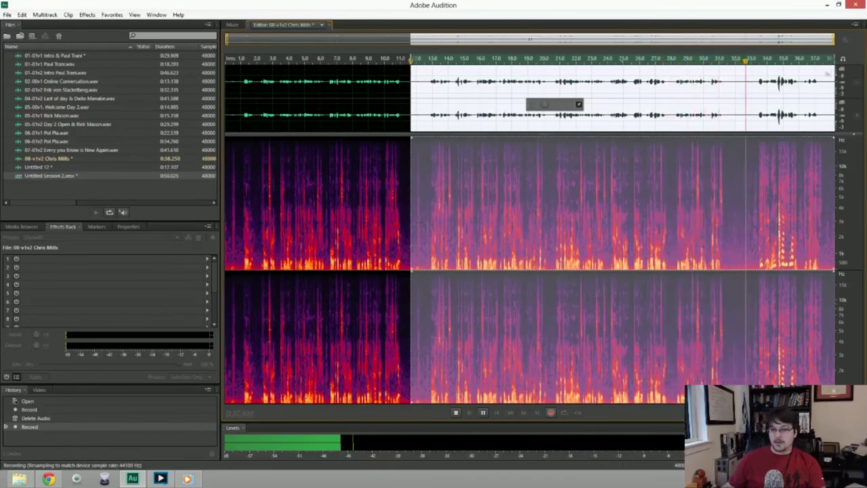
# Stop recording, then delete the leftover tail after 32.2 seconds and the gap near 11.9 seconds.
pyautogui.press('space')
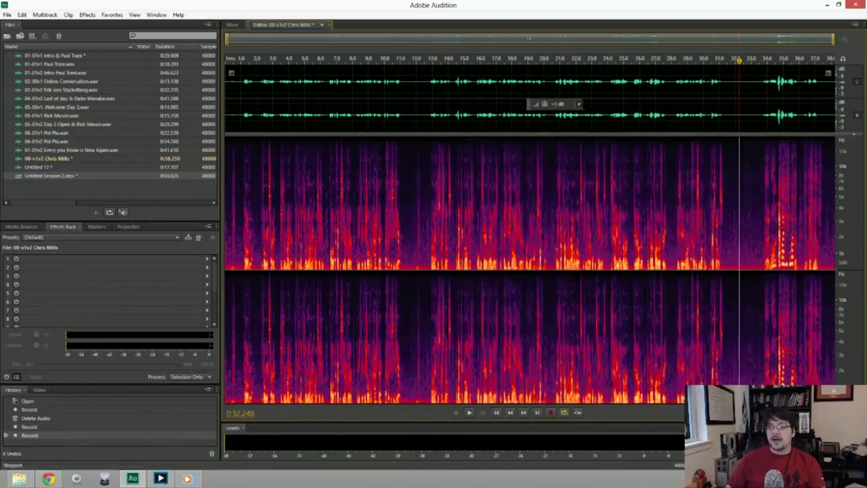
pyautogui.moveTo(738, 101); pyautogui.dragTo(835, 101)
pyautogui.press('Delete')
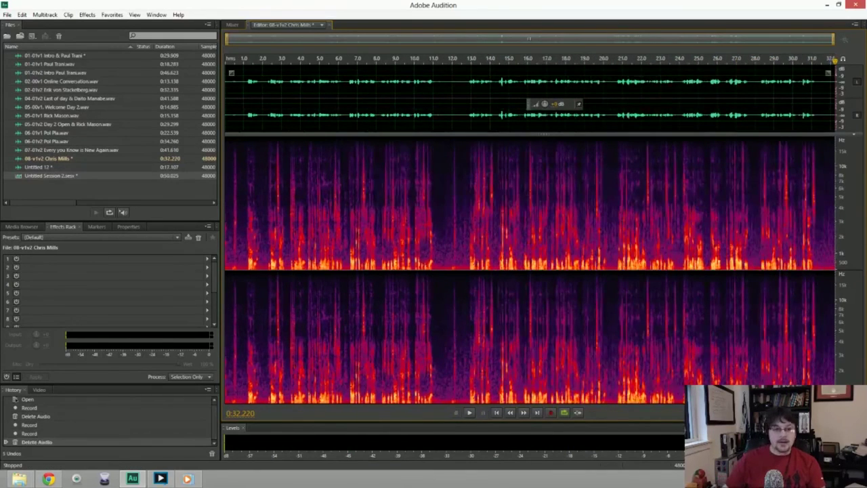
pyautogui.moveTo(459, 102); pyautogui.dragTo(451, 102)
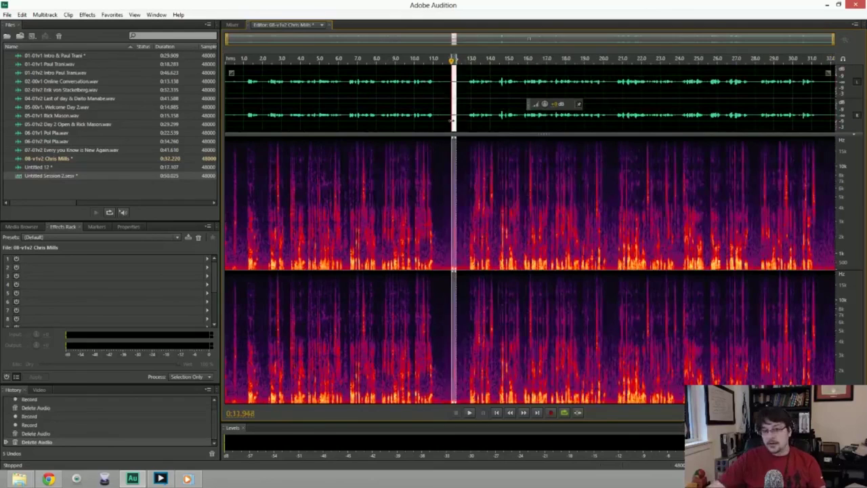
pyautogui.press('Delete')
# Capture a noise print from a quiet stretch and apply Noise Reduction to the whole clip.
pyautogui.moveTo(441, 109); pyautogui.dragTo(462, 112)
pyautogui.hotkey('shift', 'p')
pyautogui.hotkey('ctrl', 'a')
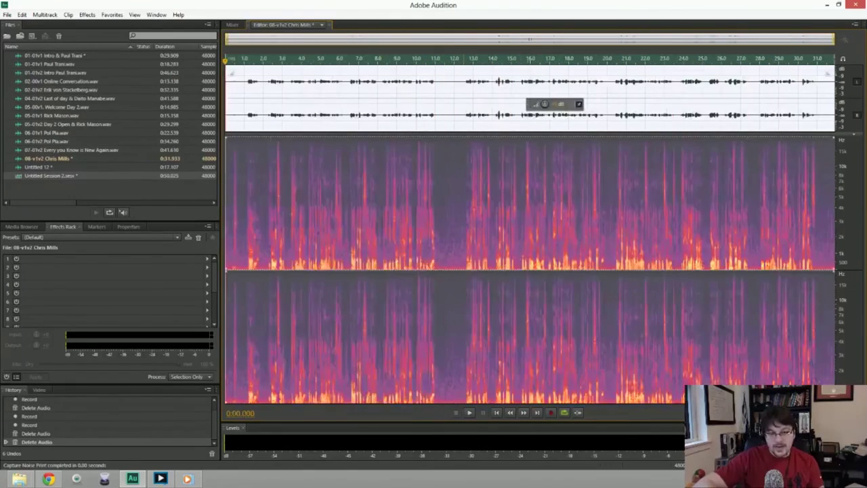
pyautogui.hotkey('ctrl', 'shift', 'p')
pyautogui.press('Return')
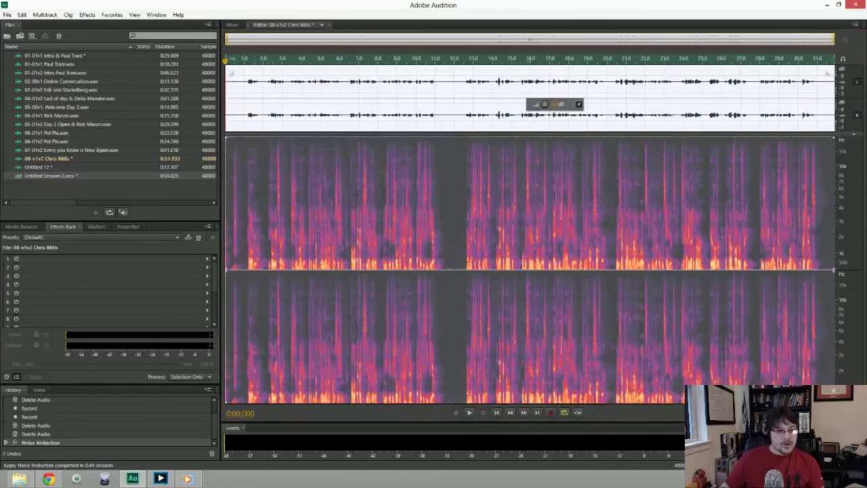
# Trim the clip's start and the pause around 11.1 seconds, then play it from the beginning.
pyautogui.hotkey('ctrl', 'shift', 'a')
pyautogui.press('Delete')
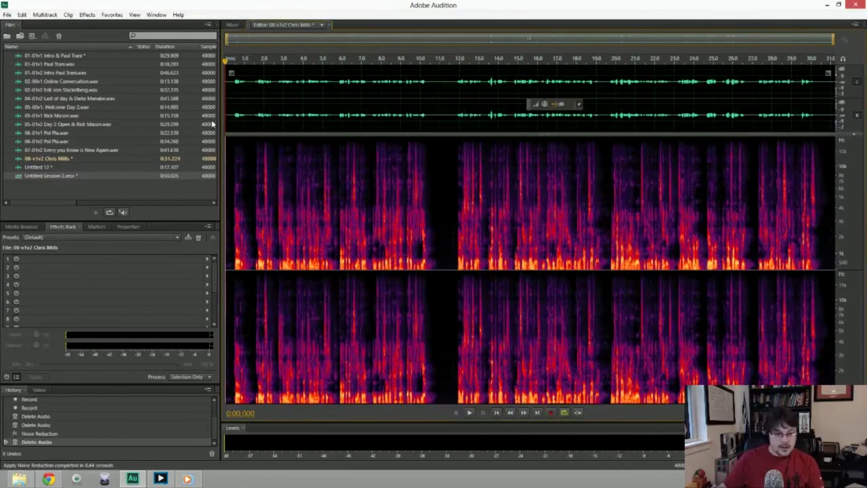
pyautogui.moveTo(441, 115); pyautogui.dragTo(452, 117)
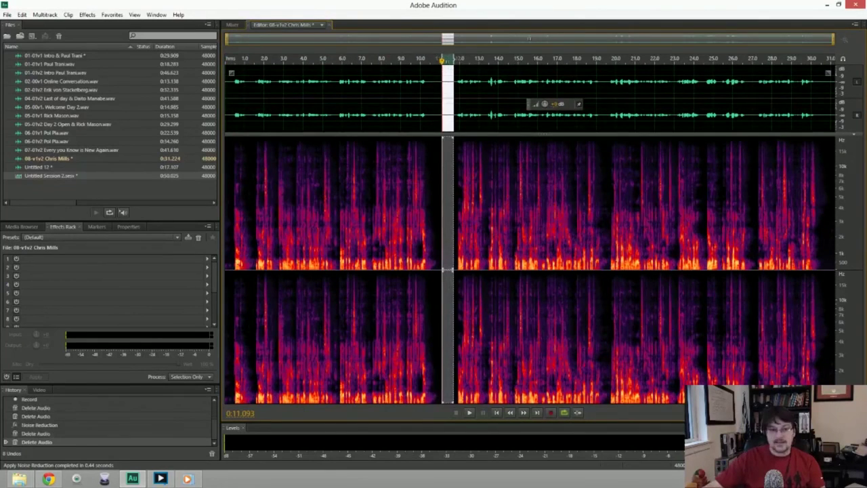
pyautogui.press('Delete')
pyautogui.press('Home')
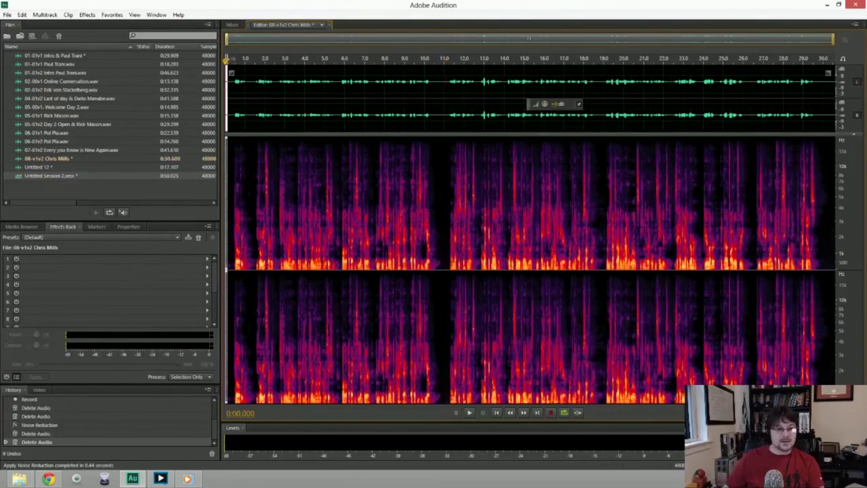
pyautogui.press('space')
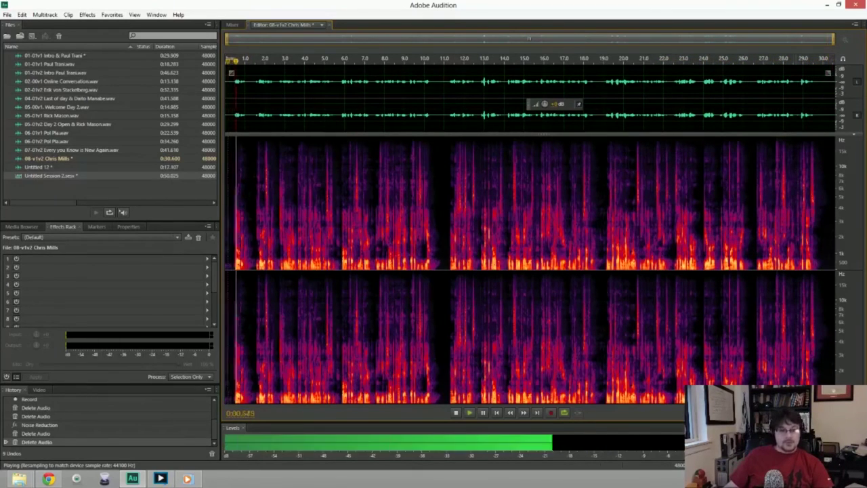
# Stop playback and bring up Save As for 08-v1v2 as a 48000 Hz stereo 32-bit WAV.
pyautogui.press('space')
pyautogui.hotkey('ctrl', 'shift', 's')
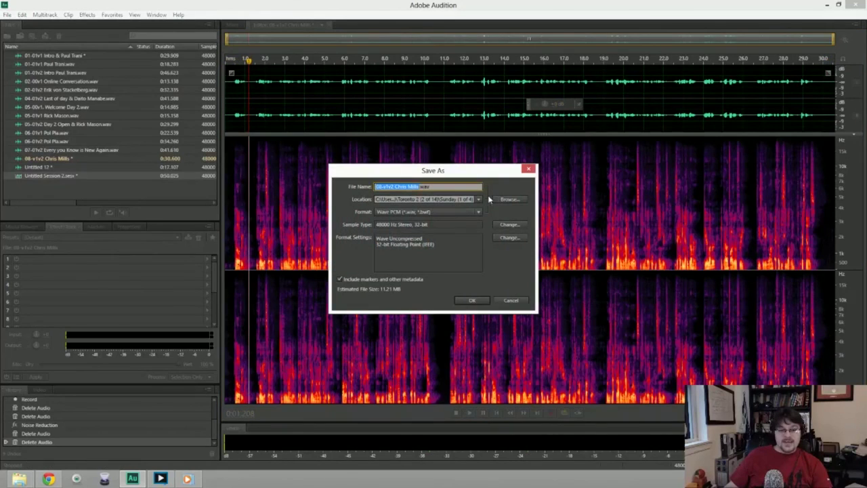
# Save the 30.6-second 08-v1v2 clip as a WAV into Toronto 2 > Monday.
pyautogui.click(509, 199)
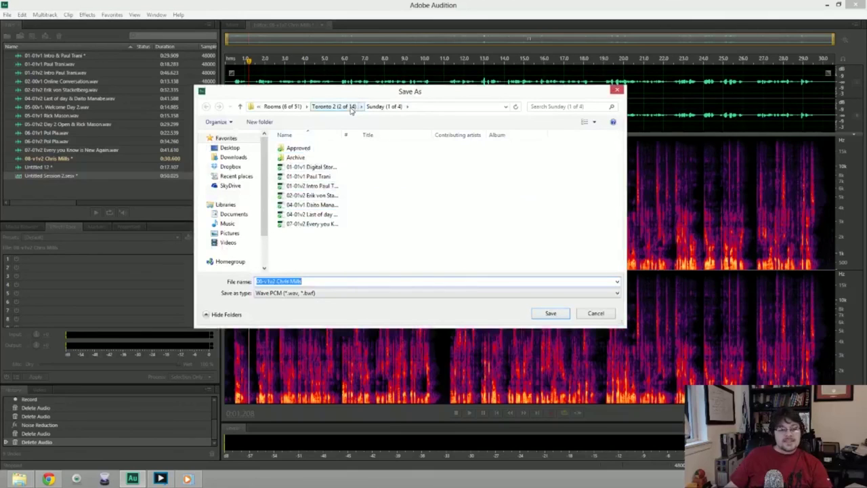
pyautogui.click(349, 107)
pyautogui.doubleClick(294, 148)
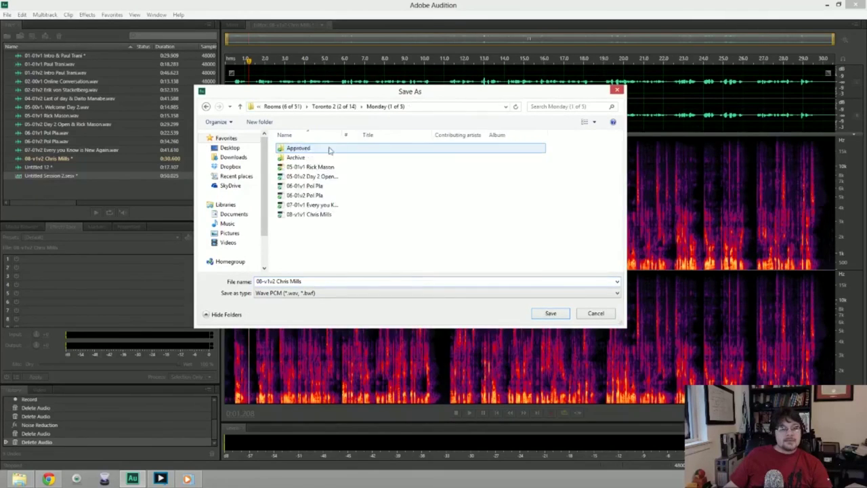
pyautogui.click(552, 313)
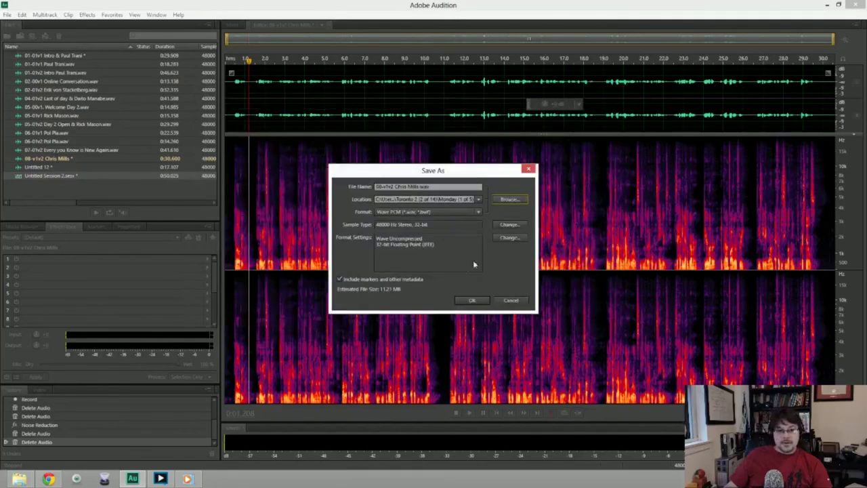
pyautogui.click(473, 302)
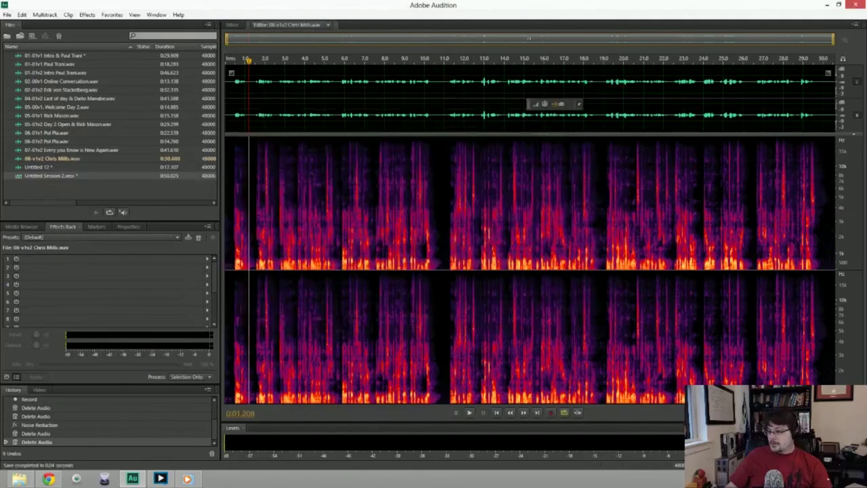